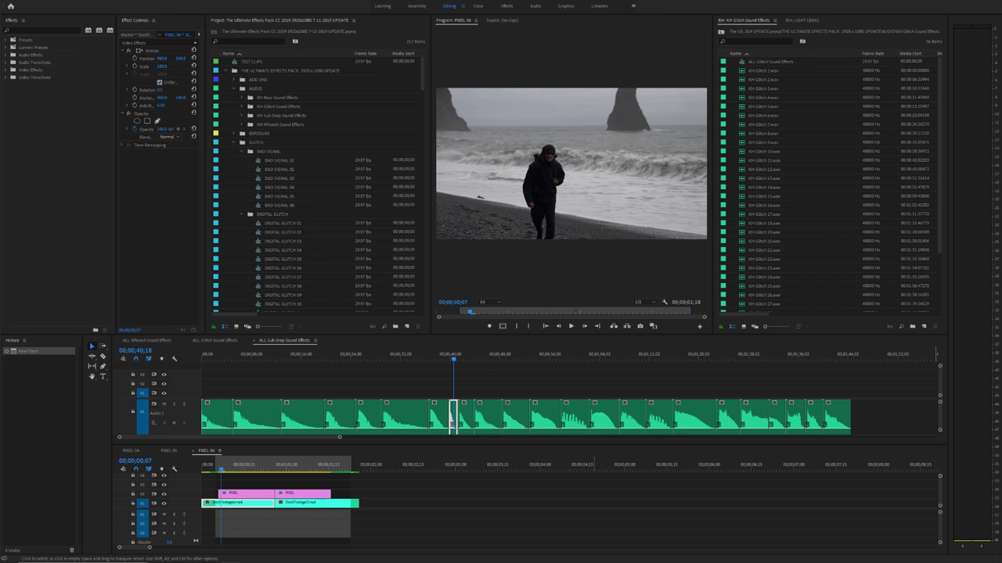
pyautogui.click(429, 357)
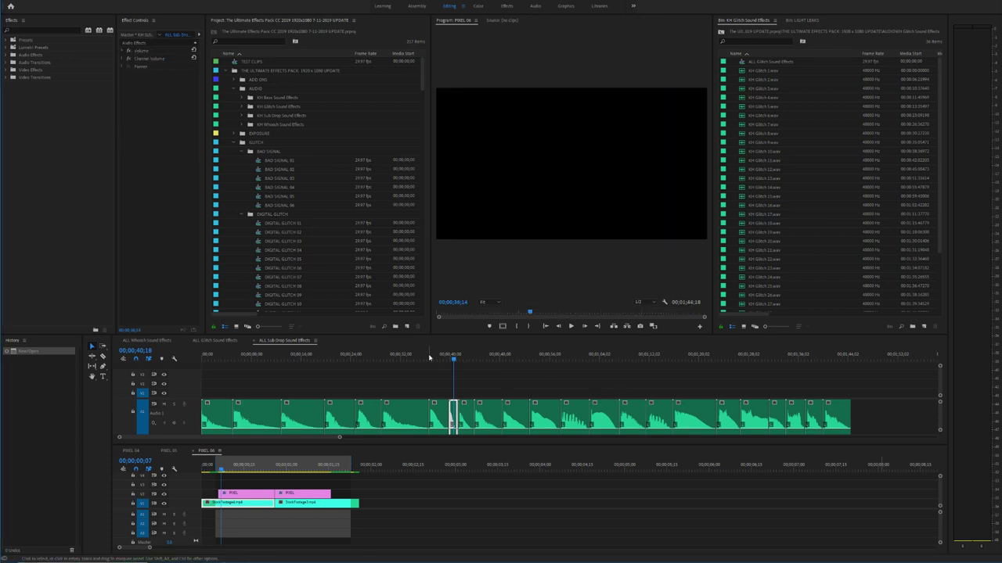
pyautogui.moveTo(313, 468); pyautogui.dragTo(233, 465)
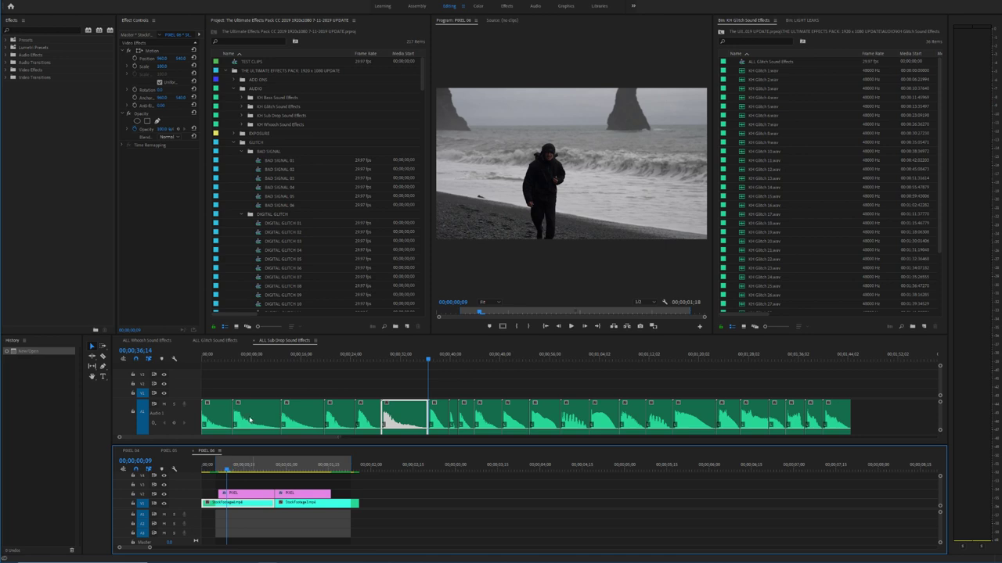
# Step: Set the default audio output to Speakers (MINISTUDIO US-32/42) in the audio hardware preferences and save the project
pyautogui.click(19, 1)
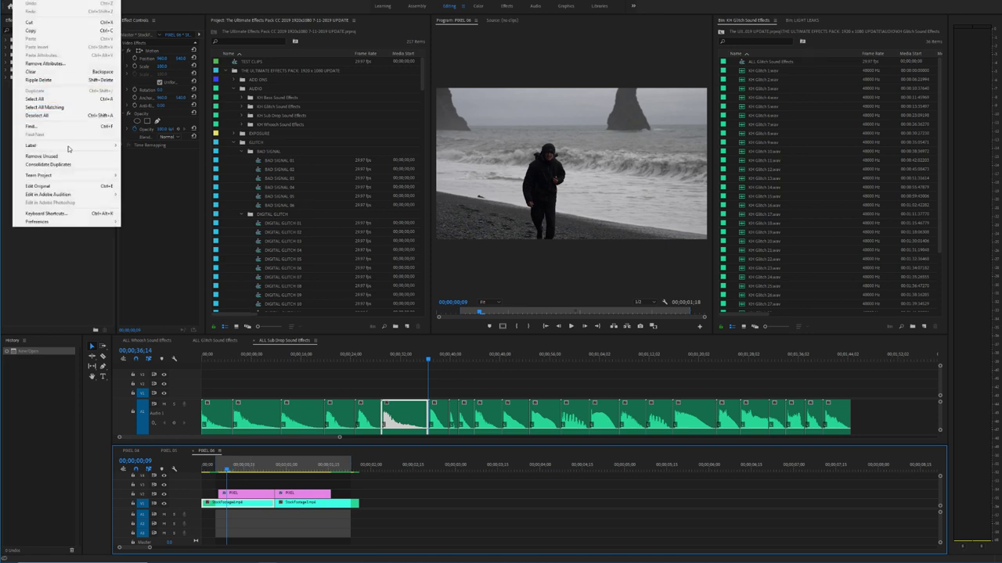
pyautogui.moveTo(67, 222)
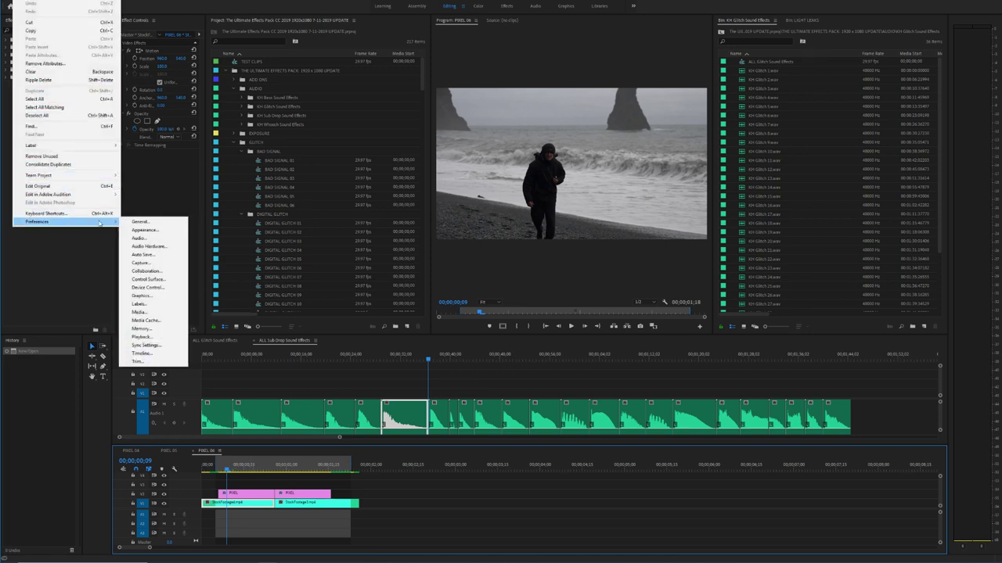
pyautogui.click(153, 249)
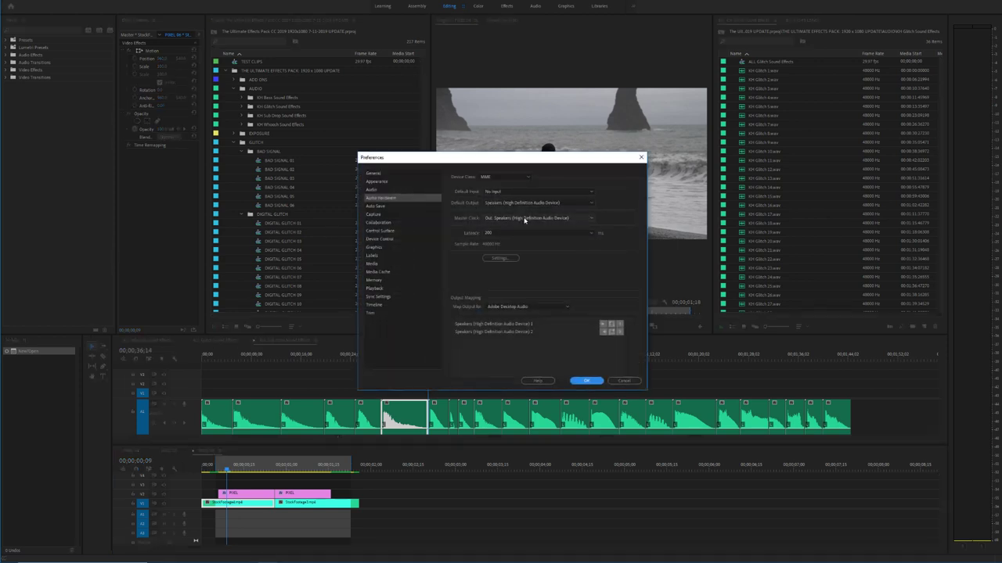
pyautogui.click(521, 203)
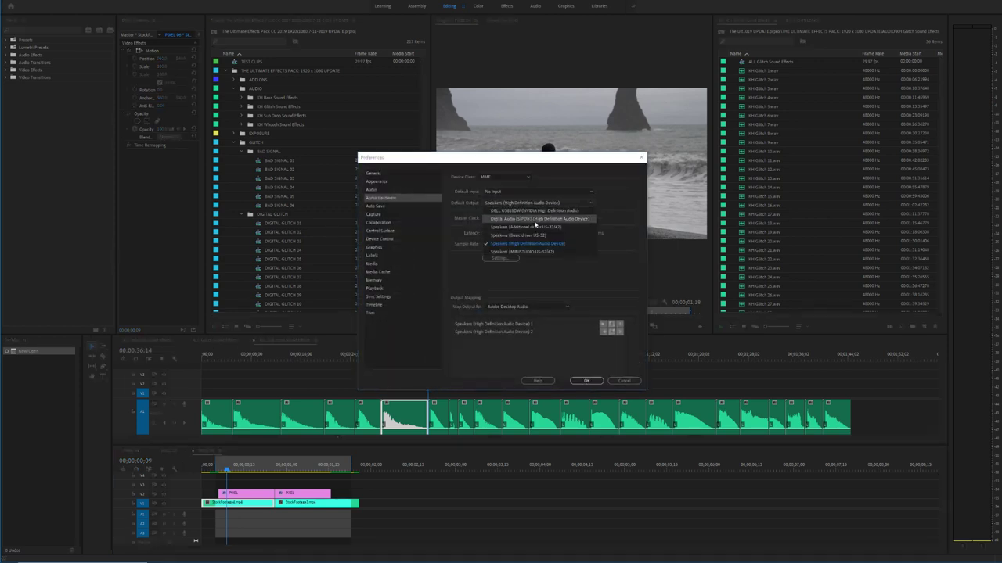
pyautogui.click(554, 251)
pyautogui.click(550, 291)
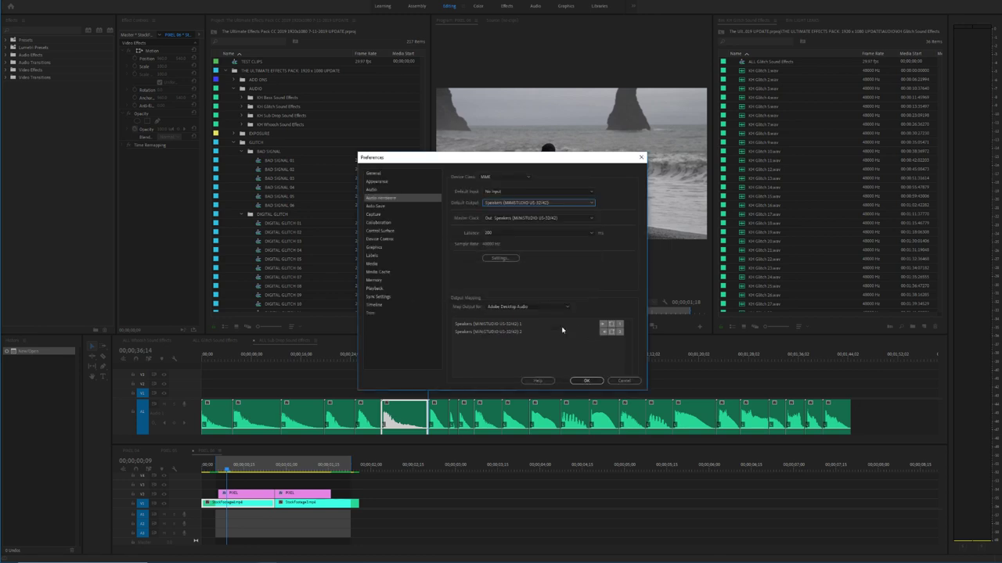
pyautogui.click(587, 381)
pyautogui.hotkey('ctrl', 's')
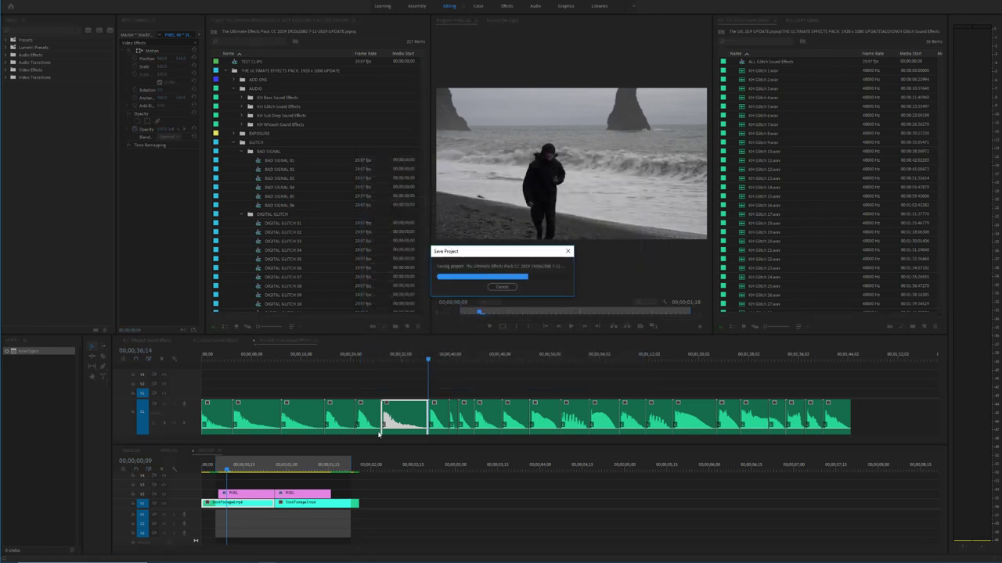
# Step: Play the ALL Sub Drop Sound Effects sequence from its start to check the sound
pyautogui.moveTo(430, 355); pyautogui.dragTo(157, 355)
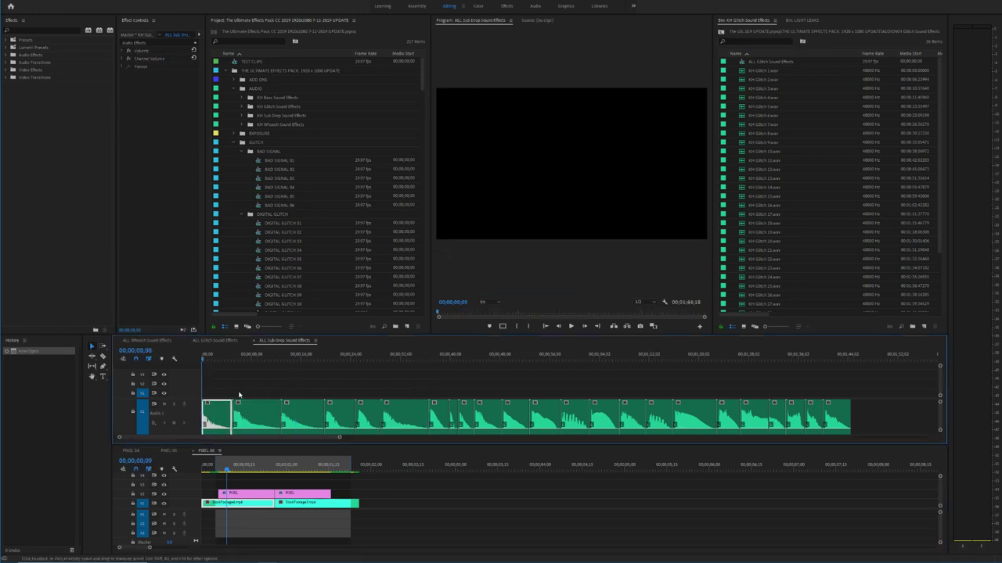
pyautogui.press('space')
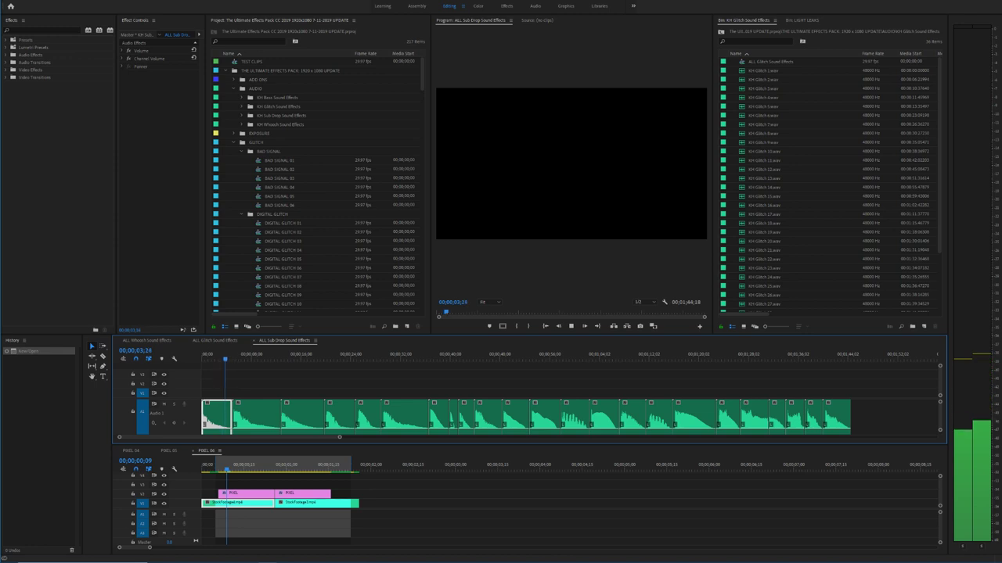
pyautogui.press('space')
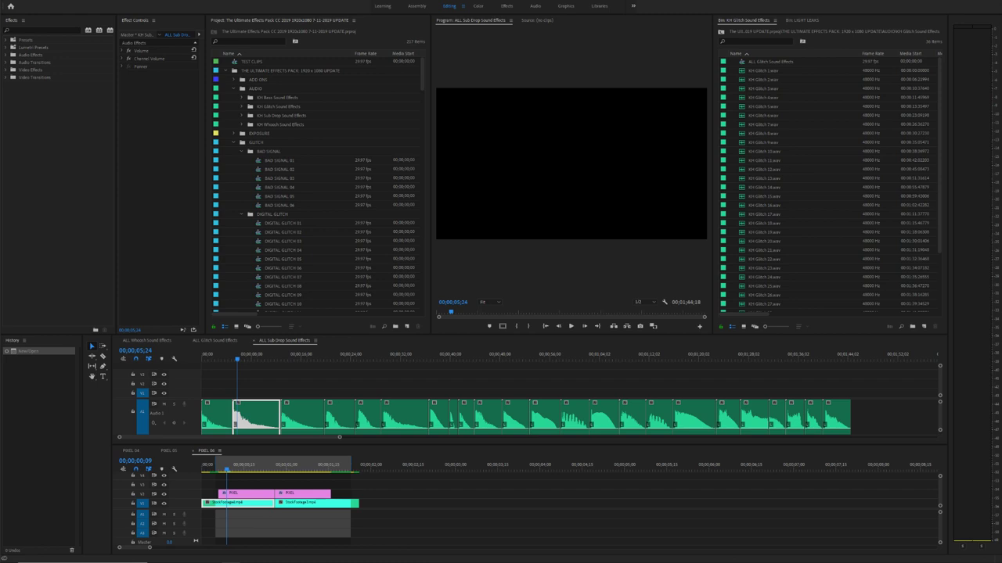
# Step: Place the playhead of the PIXEL 06 sequence at 00;00;00;03 and enlarge its clips in the timeline
pyautogui.click(451, 527)
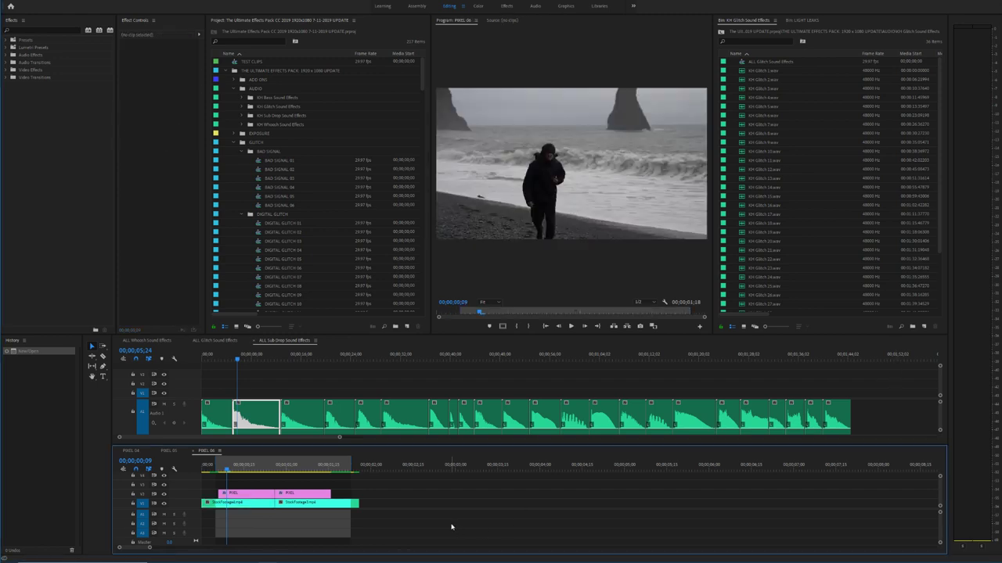
pyautogui.press('=')
pyautogui.click(219, 468)
pyautogui.press('=')
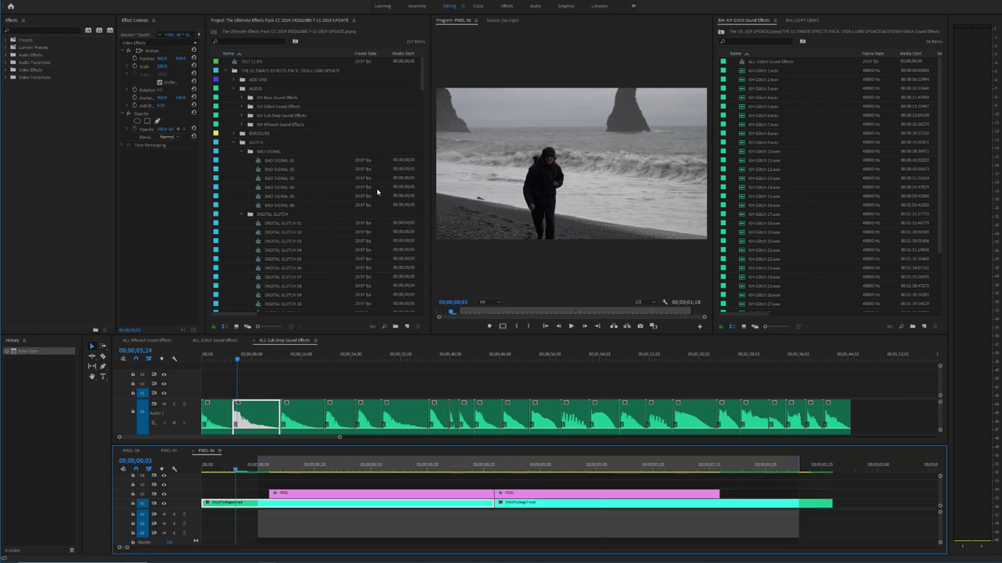
# Step: Expand the EXPOSURE bin and the KH Bass, KH Glitch and KH Sub Drop Sound Effects bins to examine their contents
pyautogui.scroll(-2, 302, 224)
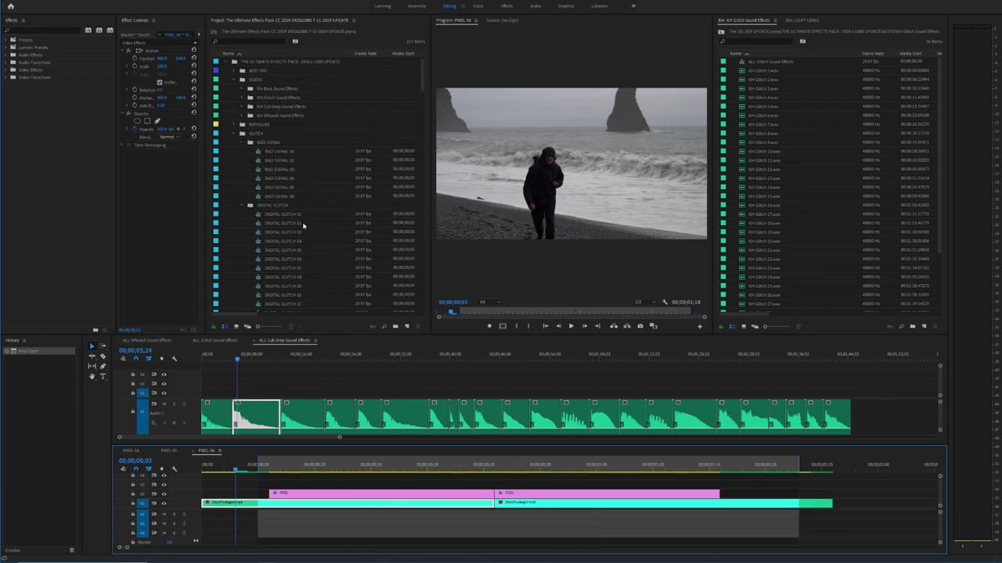
pyautogui.moveTo(422, 78)
pyautogui.mouseDown()
pyautogui.moveTo(425, 298)
pyautogui.moveTo(422, 93)
pyautogui.moveTo(411, 68)
pyautogui.mouseUp()
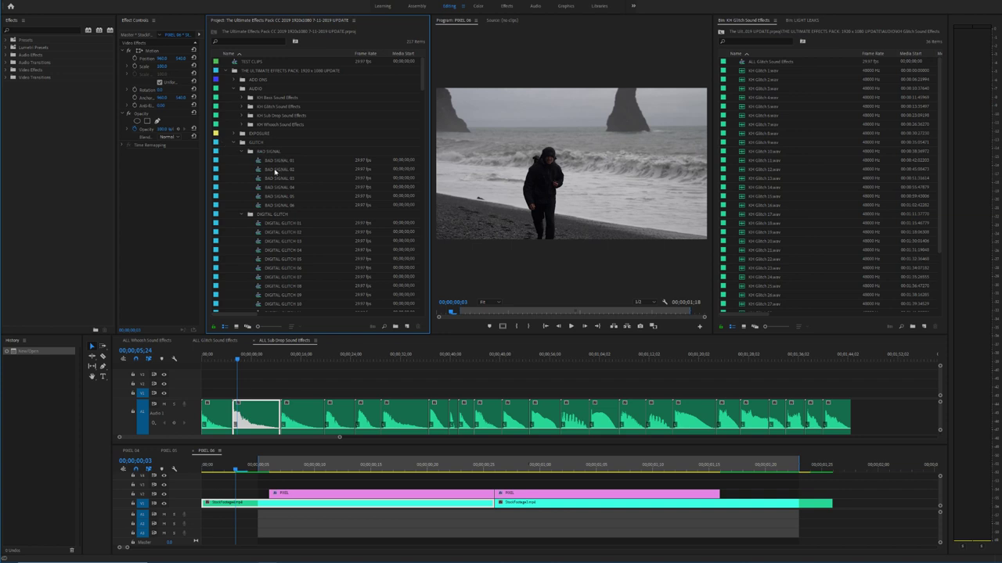
pyautogui.click(234, 134)
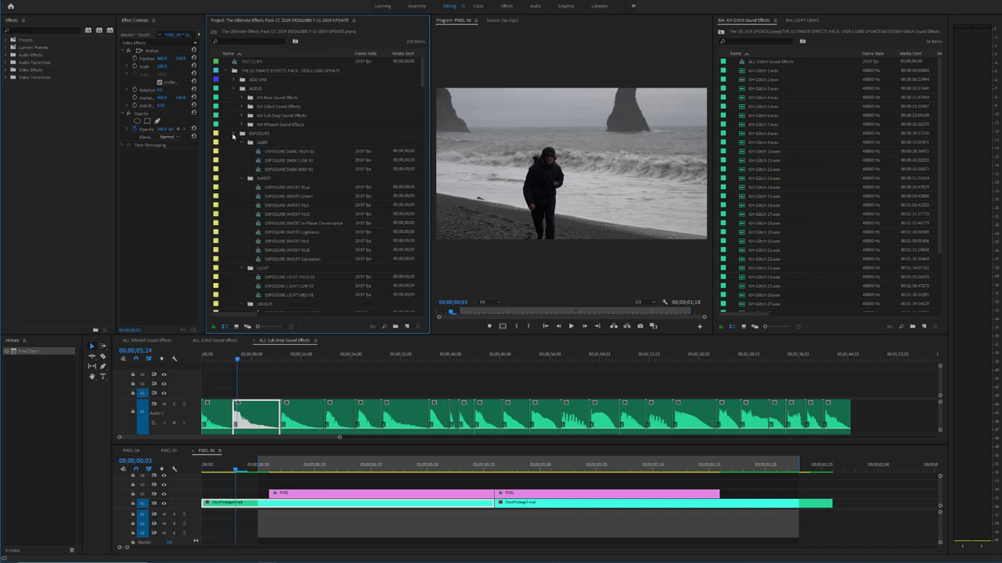
pyautogui.moveTo(424, 82); pyautogui.dragTo(424, 88)
pyautogui.scroll(2, 423, 88)
pyautogui.click(235, 88)
pyautogui.click(235, 88)
pyautogui.click(243, 97)
pyautogui.scroll(-5, 328, 133)
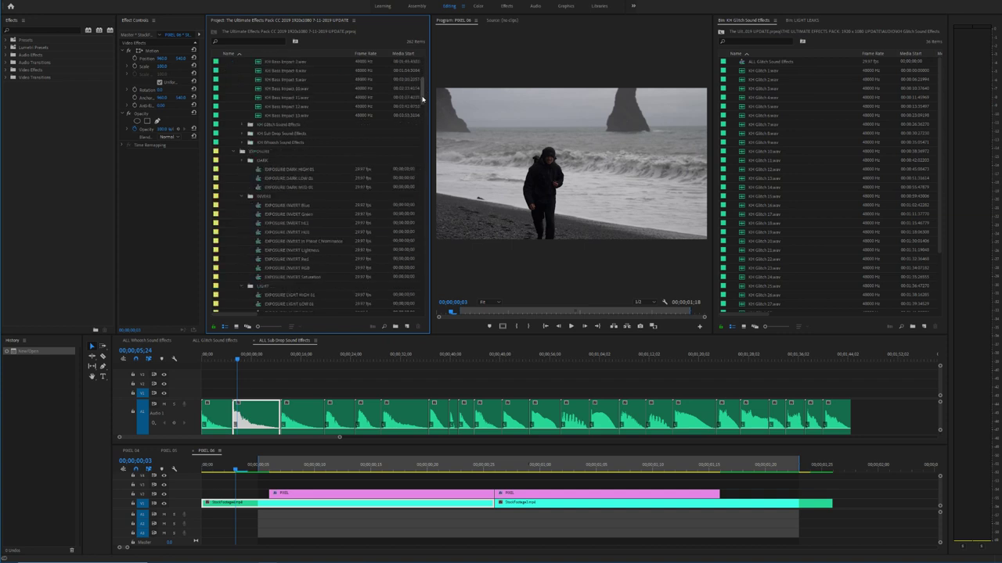
pyautogui.click(243, 125)
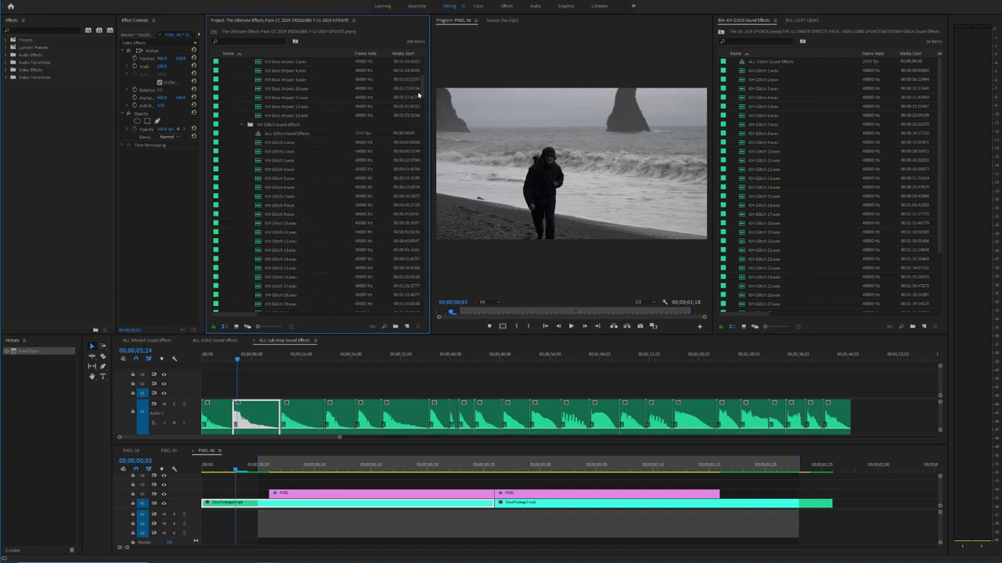
pyautogui.scroll(-8, 418, 94)
pyautogui.click(243, 170)
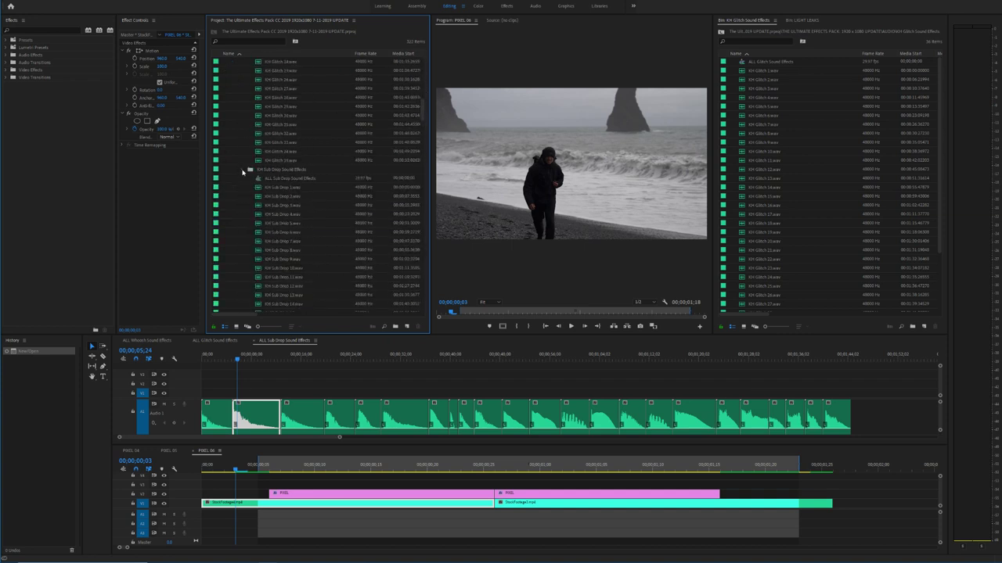
# Step: Browse the remaining effect bins and open the MIRROR 03 sequence from the GLITCH bin
pyautogui.scroll(-8, 422, 147)
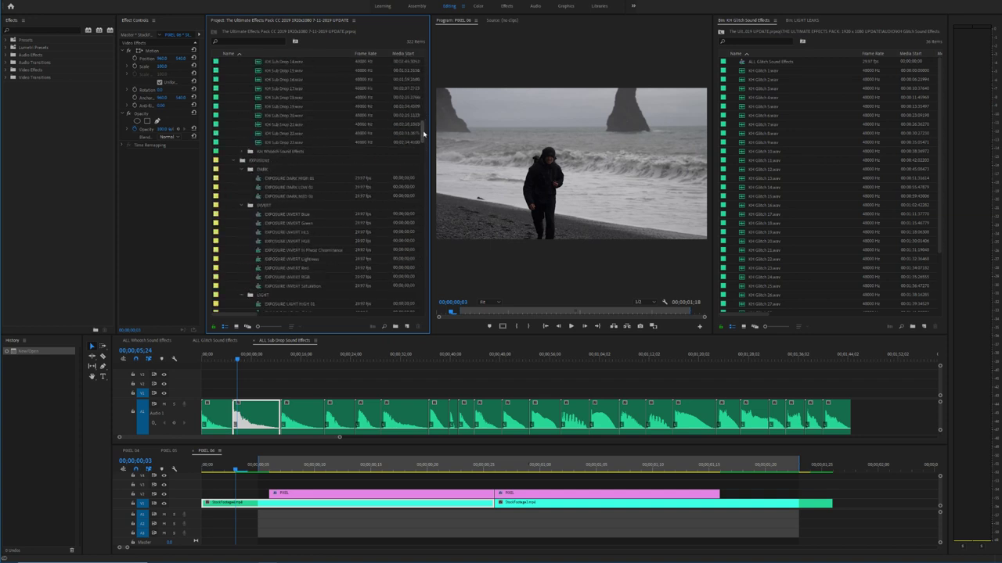
pyautogui.scroll(-3, 425, 142)
pyautogui.scroll(-1, 424, 146)
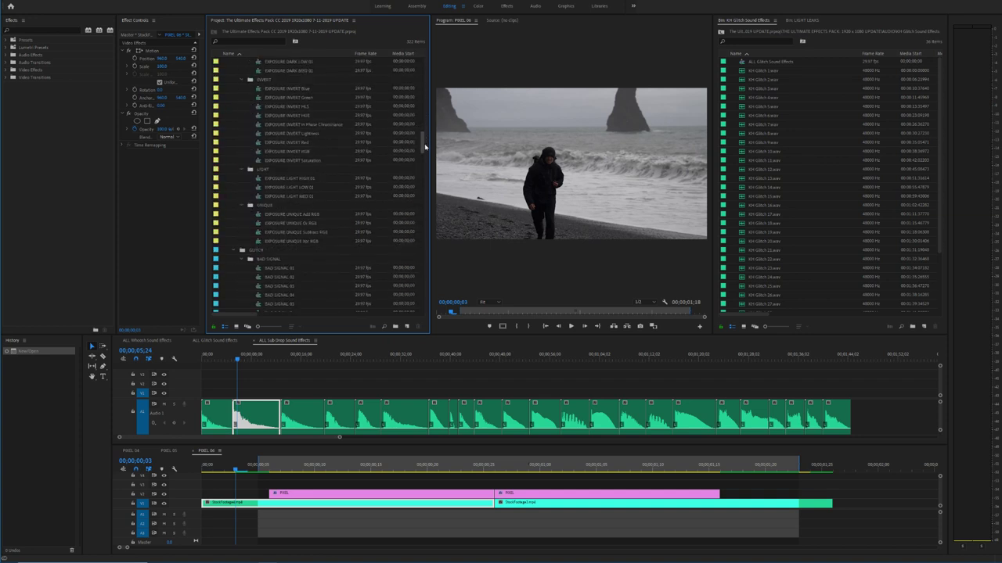
pyautogui.scroll(-6, 425, 146)
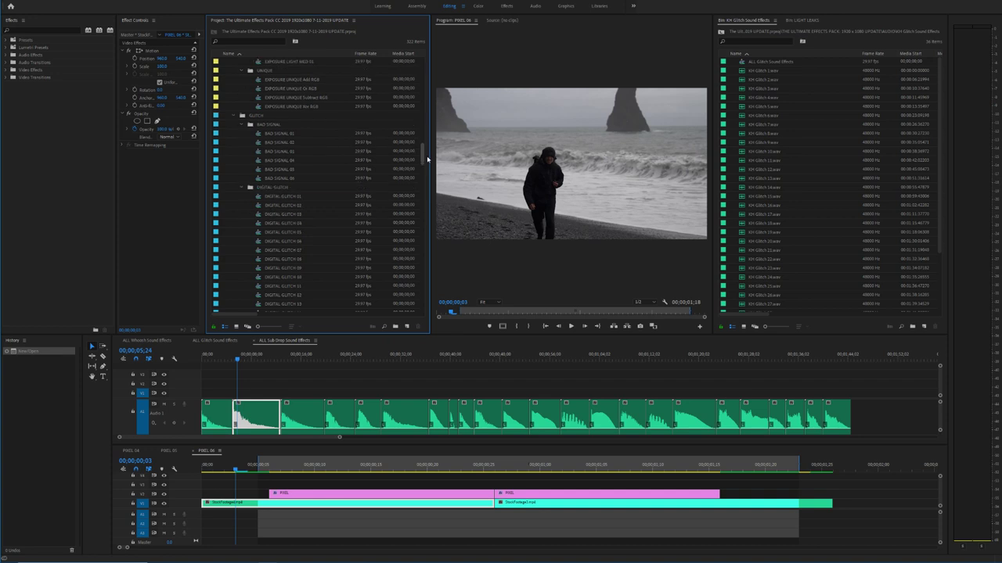
pyautogui.moveTo(427, 160); pyautogui.dragTo(431, 196)
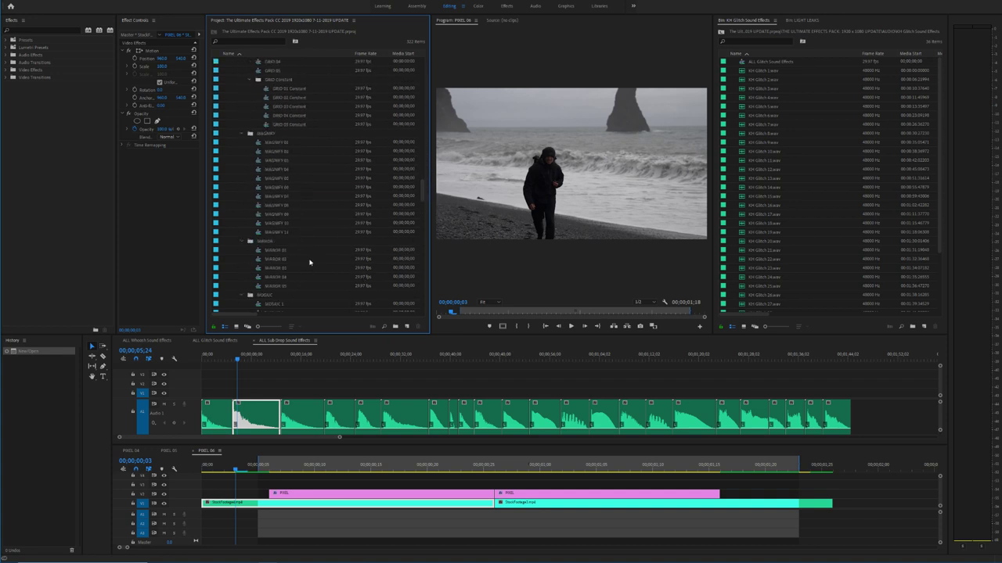
pyautogui.doubleClick(264, 271)
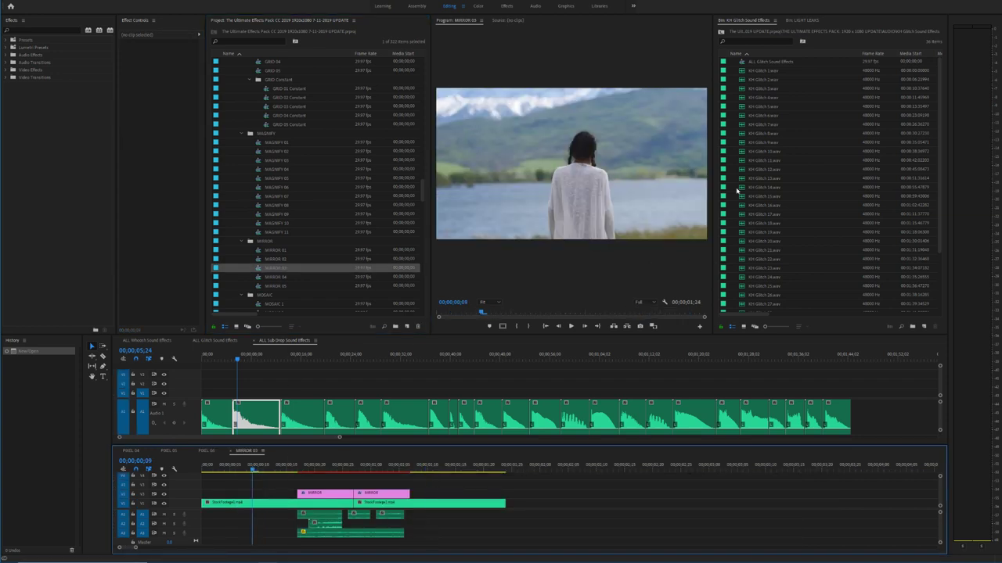
# Step: Close the KH Glitch Sound Effects bin, dock the LIGHT LEAKS bin beside Effects, and widen the program monitor
pyautogui.click(775, 21)
pyautogui.click(789, 29)
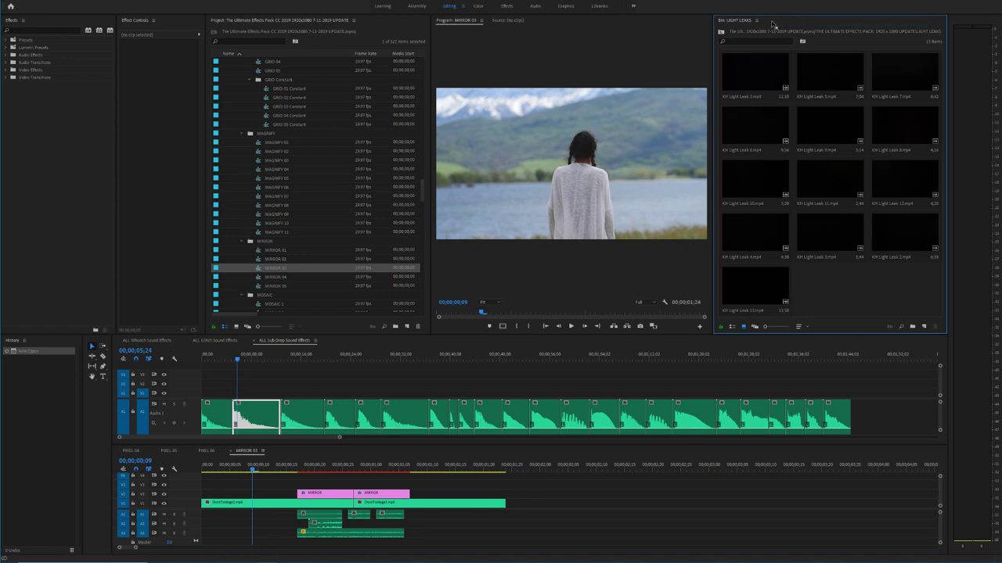
pyautogui.moveTo(746, 24); pyautogui.dragTo(78, 170)
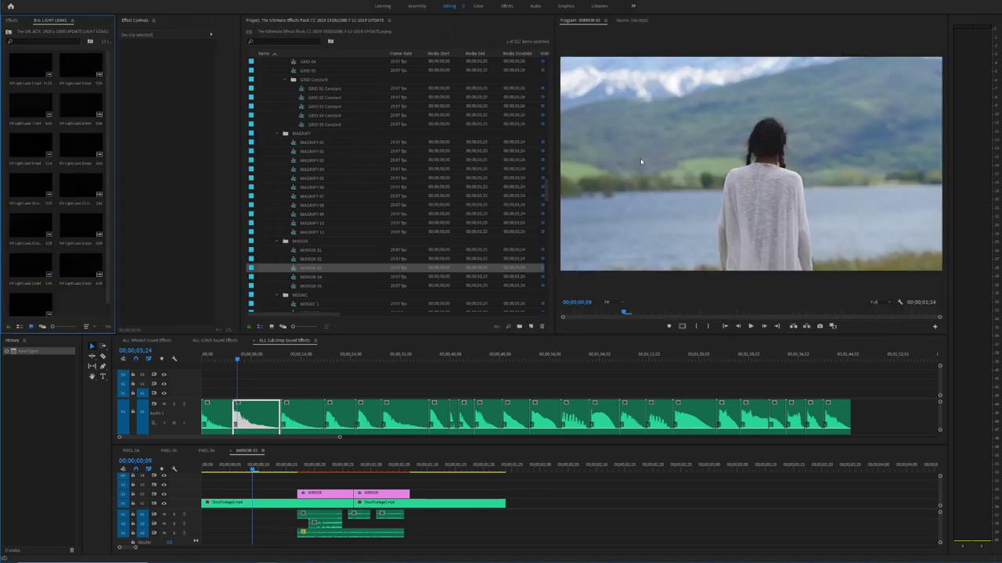
pyautogui.moveTo(554, 180); pyautogui.dragTo(477, 179)
# Step: Play the MIRROR 03 sequence from 00;00;00;08 to preview the mirror transition with its sound effects
pyautogui.click(247, 467)
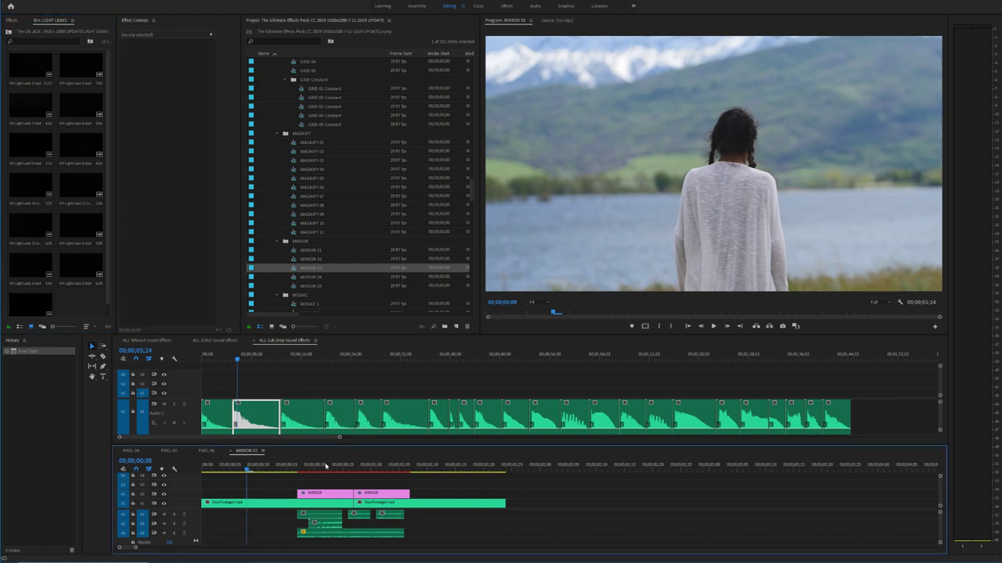
pyautogui.press('space')
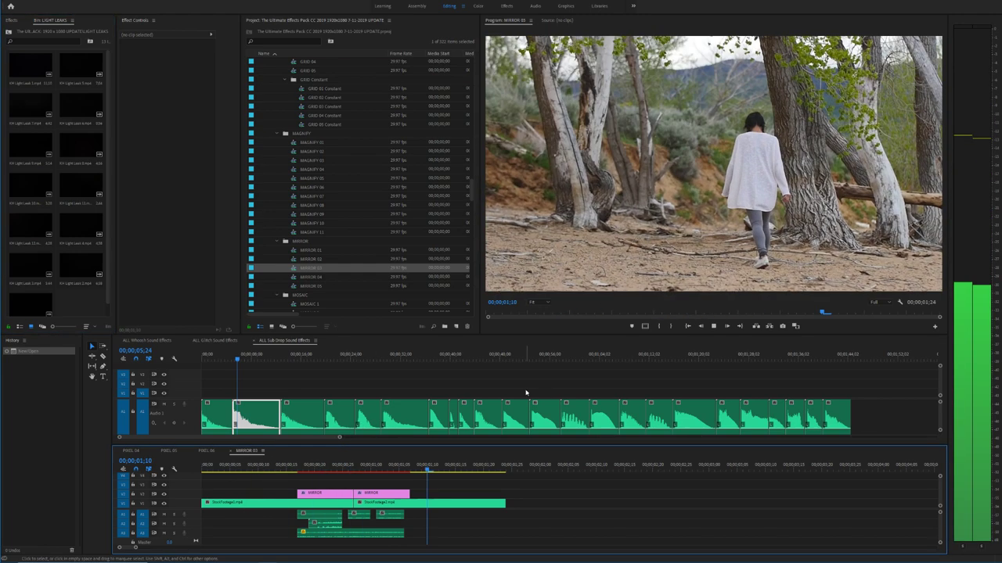
pyautogui.press('space')
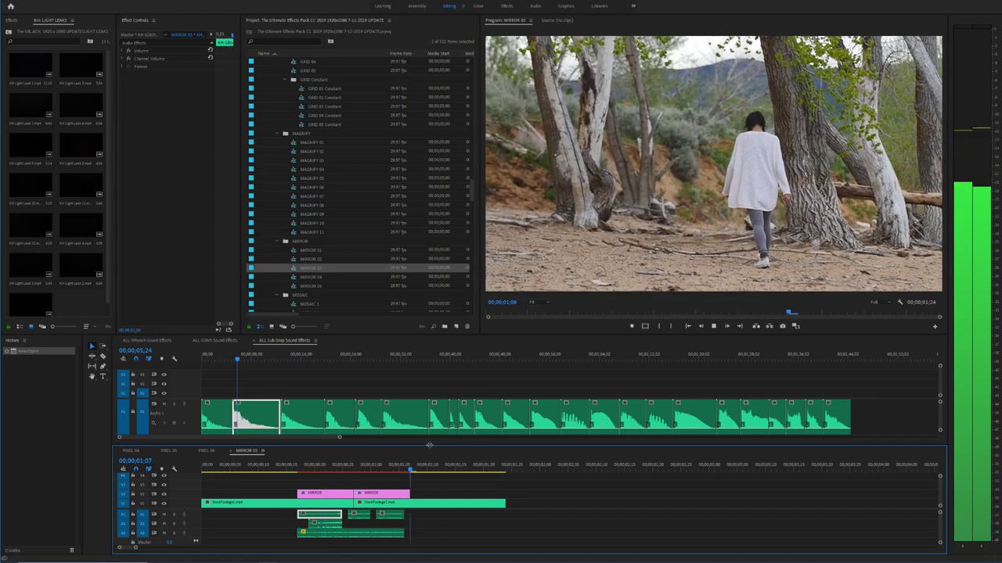
pyautogui.press('space')
# Step: Open the MOSAIC 4 sequence from the MOSAIC bin and play it from before the transition
pyautogui.scroll(-3, 375, 241)
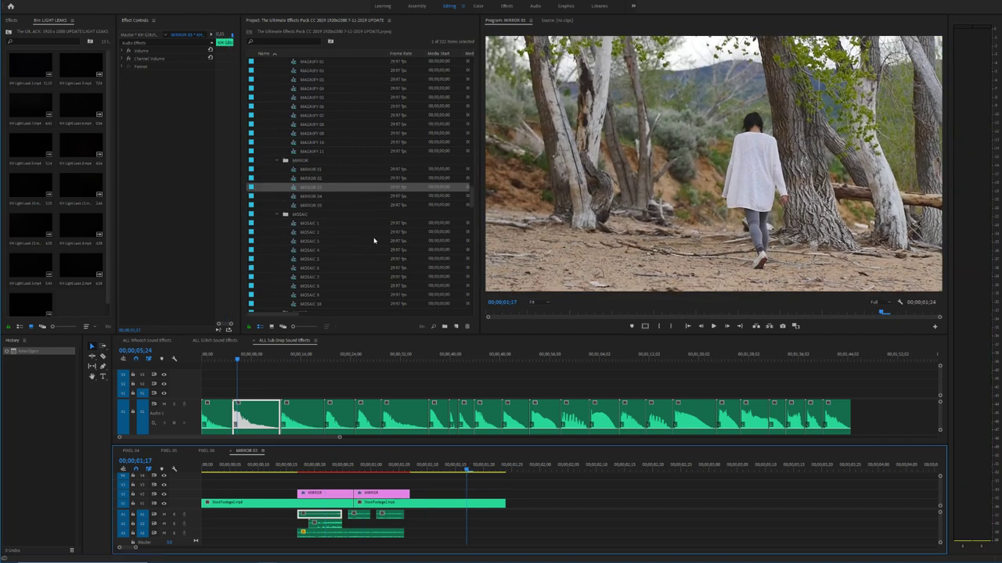
pyautogui.doubleClick(317, 251)
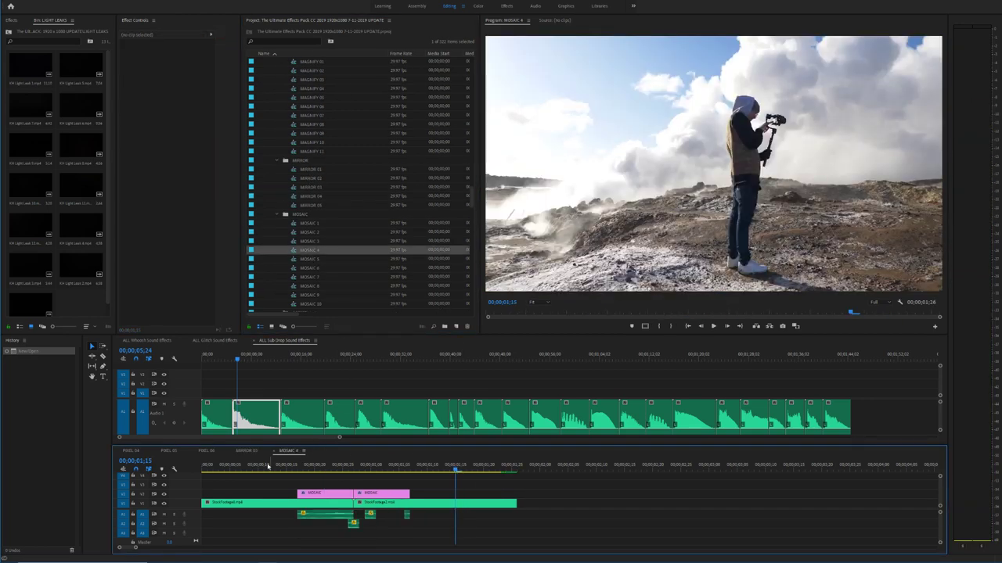
pyautogui.click(264, 467)
pyautogui.press('space')
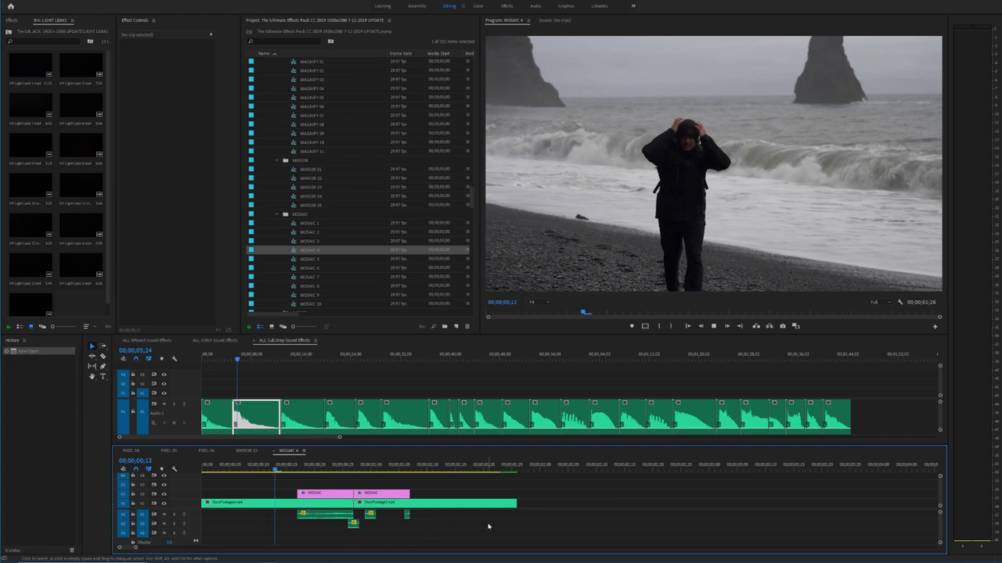
# Step: Open the TEST CLIPS sequence and close the ALL Whoosh, ALL Glitch and ALL Sub Drop Sound Effects sequences
pyautogui.moveTo(472, 200); pyautogui.dragTo(472, 69)
pyautogui.doubleClick(284, 61)
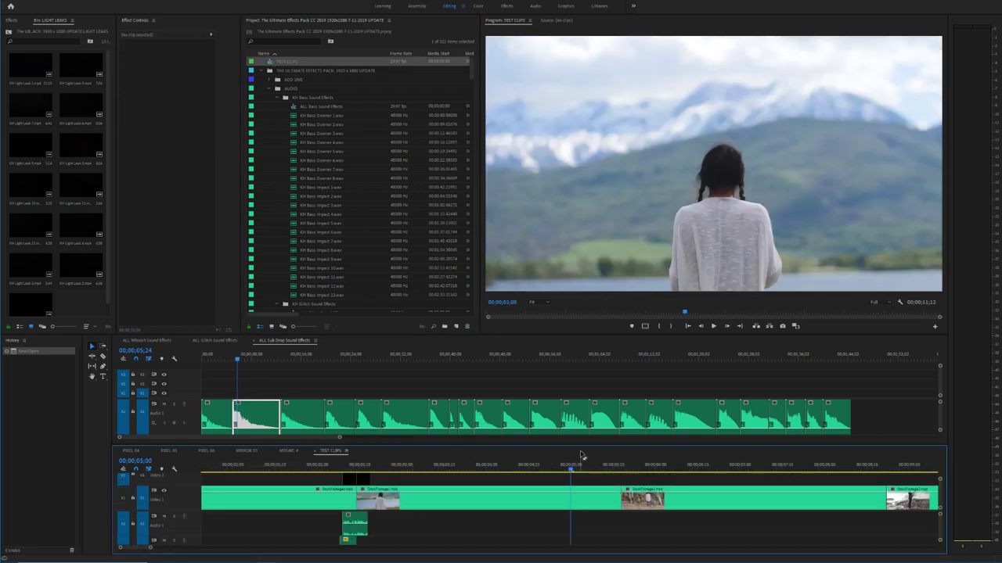
pyautogui.click(118, 342)
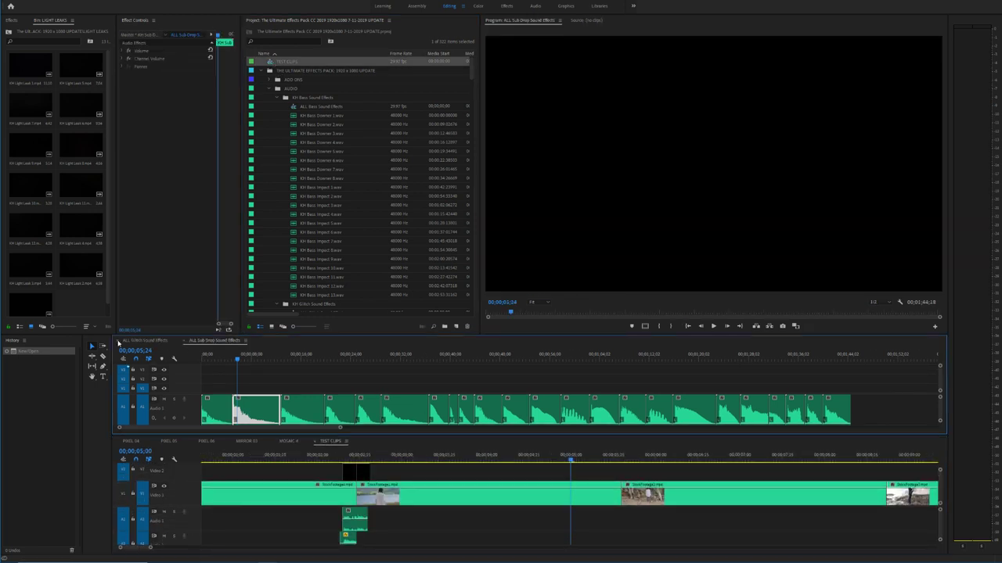
pyautogui.click(118, 342)
pyautogui.click(118, 342)
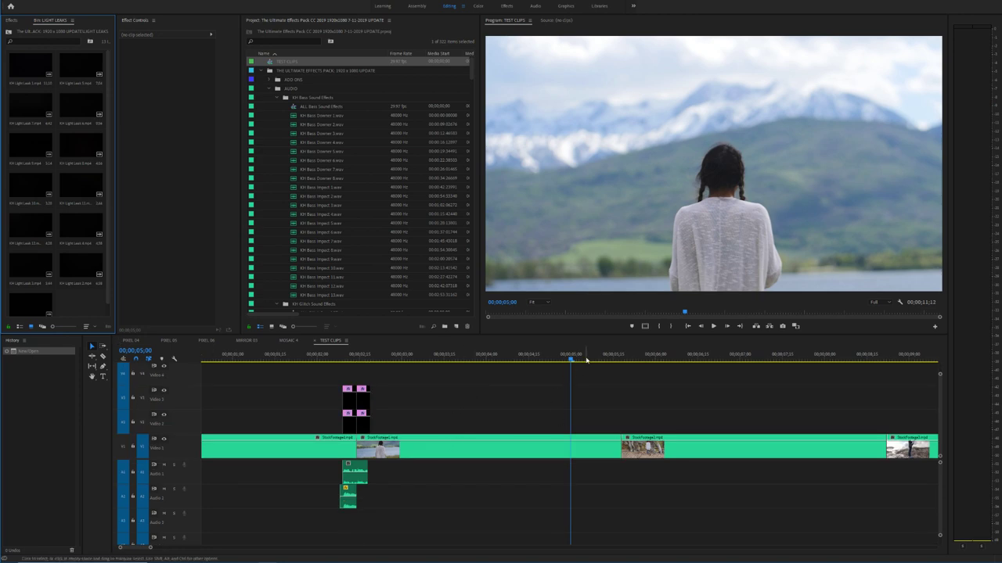
# Step: Move the playhead to 00;00;05;17 in TEST CLIPS and place MOSAIC 5 on Video 2 across the cut there
pyautogui.moveTo(587, 361)
pyautogui.mouseDown()
pyautogui.moveTo(614, 363)
pyautogui.moveTo(562, 361)
pyautogui.moveTo(572, 361)
pyautogui.mouseUp()
pyautogui.press('space')
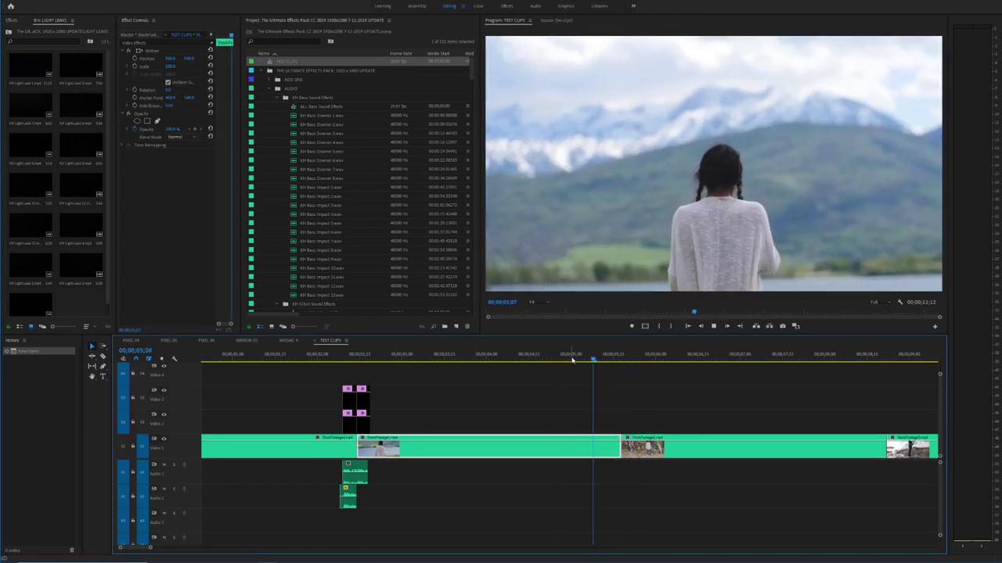
pyautogui.press('space')
pyautogui.scroll(-1, 347, 155)
pyautogui.moveTo(472, 82); pyautogui.dragTo(473, 216)
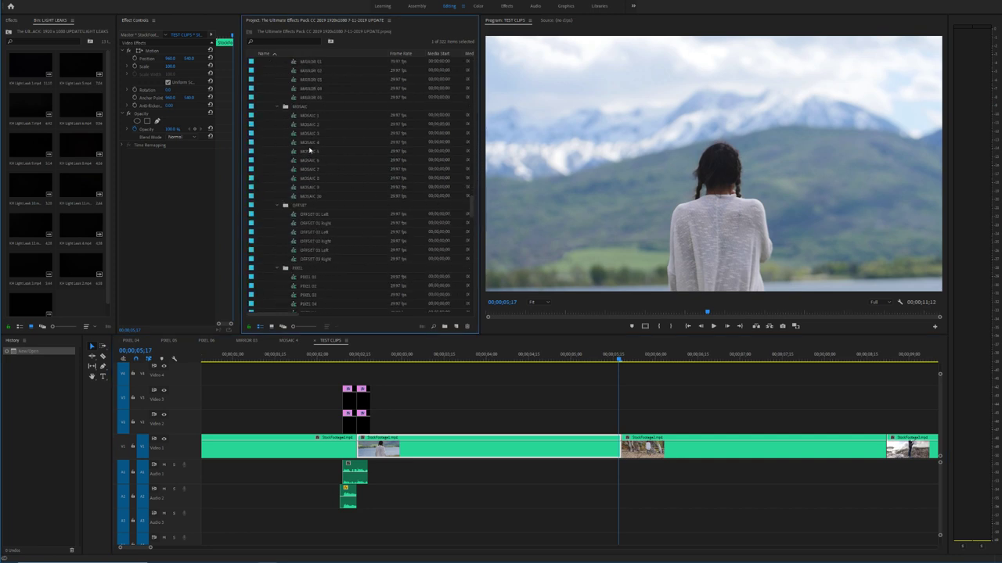
pyautogui.moveTo(310, 149); pyautogui.dragTo(618, 421)
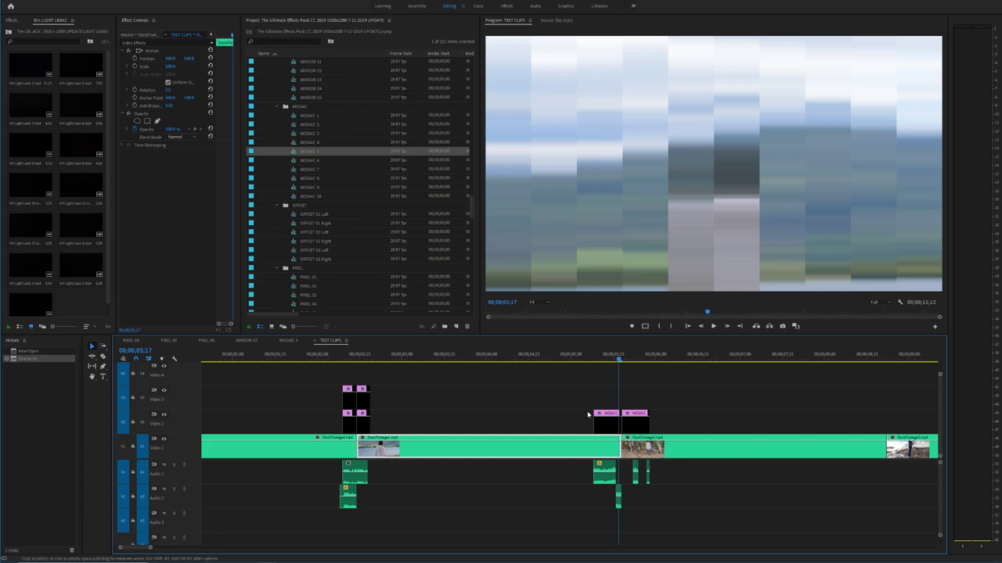
# Step: Play the sequence from just before the MOSAIC 5 transition to preview it with its sound, repeating from slightly earlier
pyautogui.click(574, 361)
pyautogui.press('space')
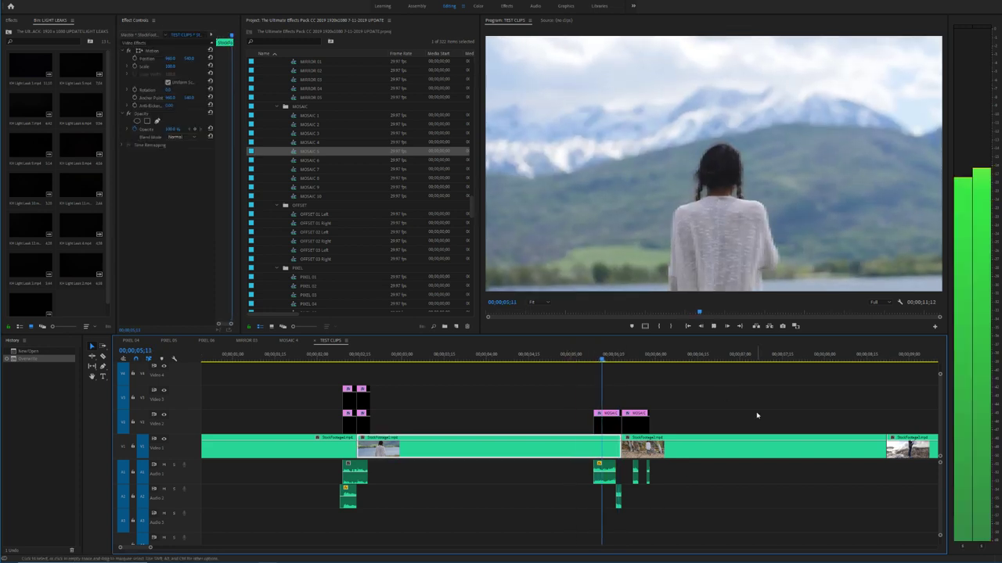
pyautogui.press('space')
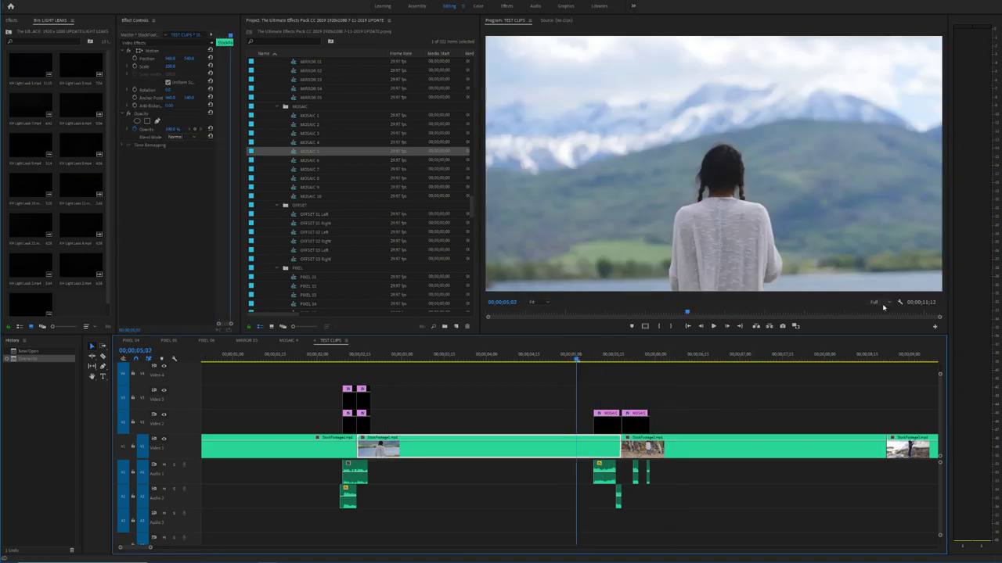
pyautogui.click(569, 360)
pyautogui.press('space')
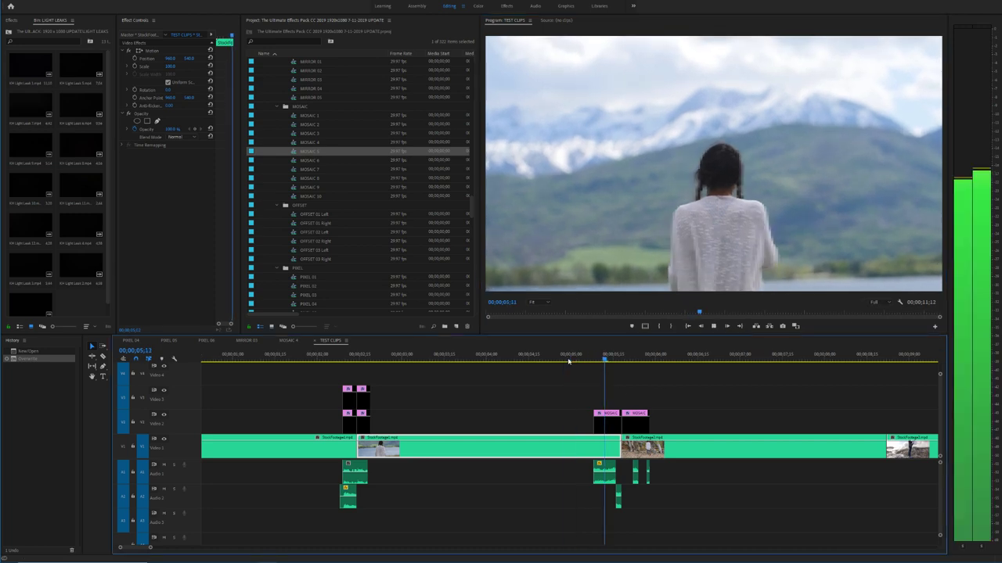
pyautogui.press('space')
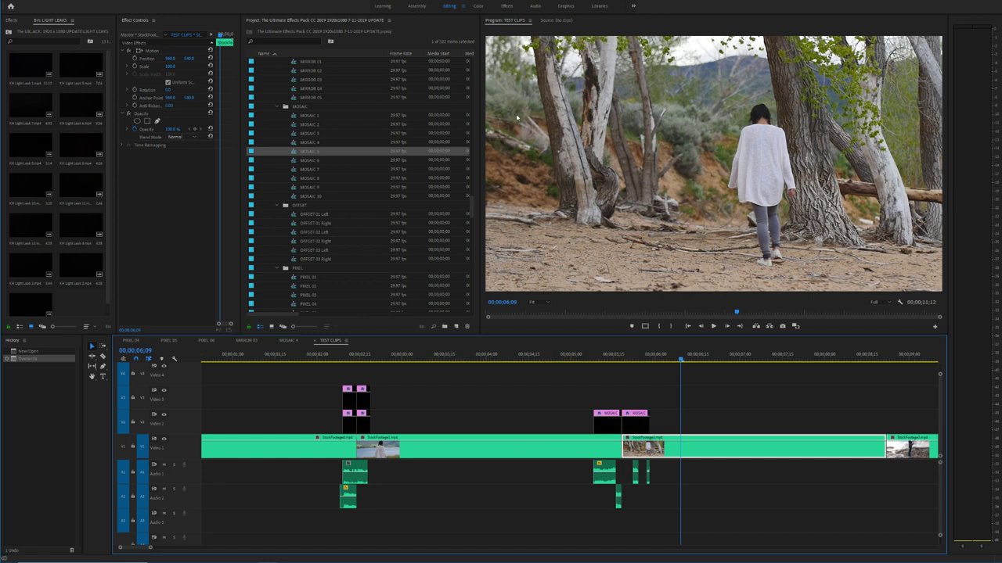
# Step: Load KH Light Leak 2.mp4 from the LIGHT LEAKS bin and place it on Video 3 above the mosaic transition
pyautogui.moveTo(471, 200); pyautogui.dragTo(471, 260)
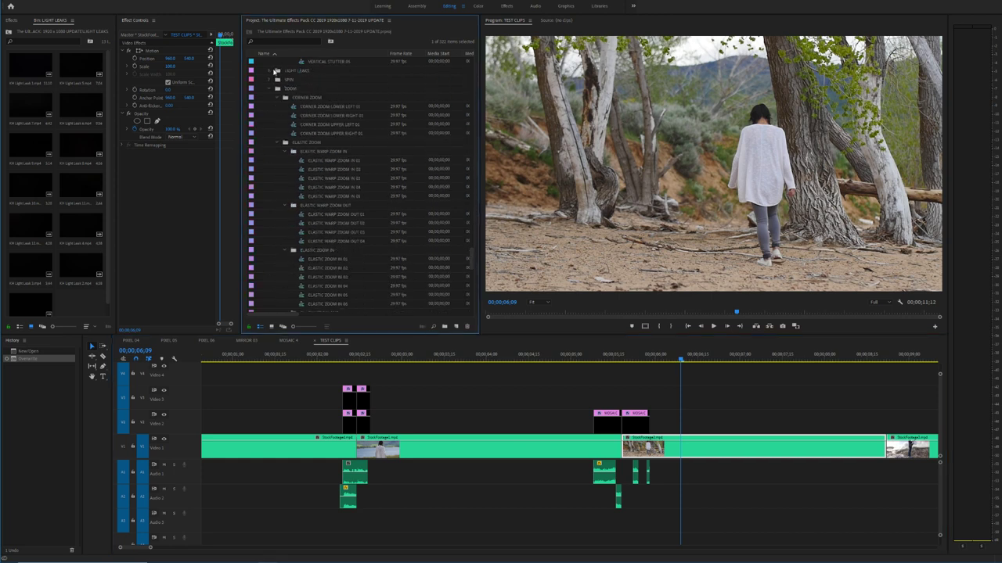
pyautogui.click(270, 70)
pyautogui.doubleClick(302, 89)
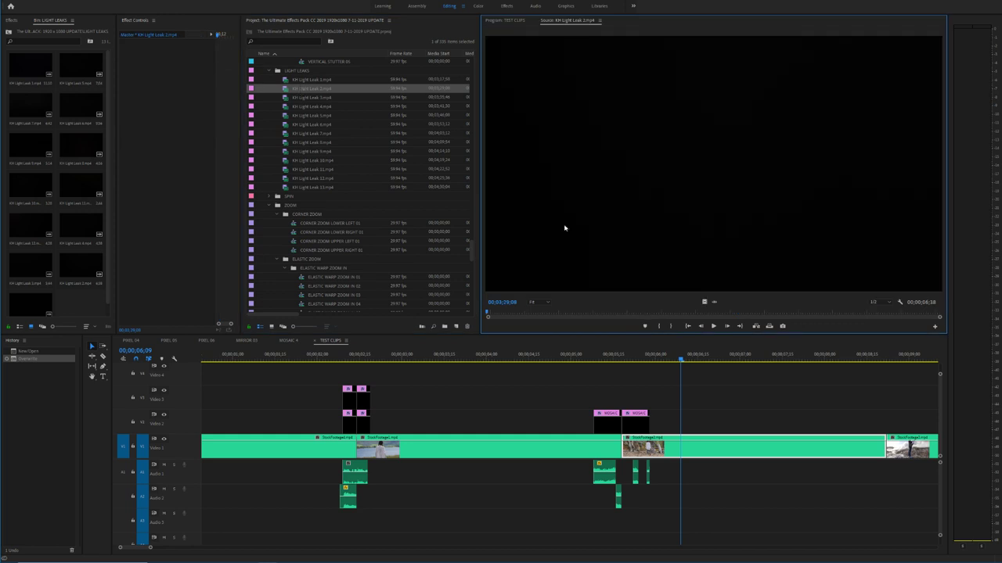
pyautogui.click(608, 313)
pyautogui.moveTo(631, 232); pyautogui.dragTo(568, 397)
pyautogui.click(562, 354)
# Step: Try the Overlay blend mode on the light leak clip, change it to Screen, and play through the transition
pyautogui.click(631, 400)
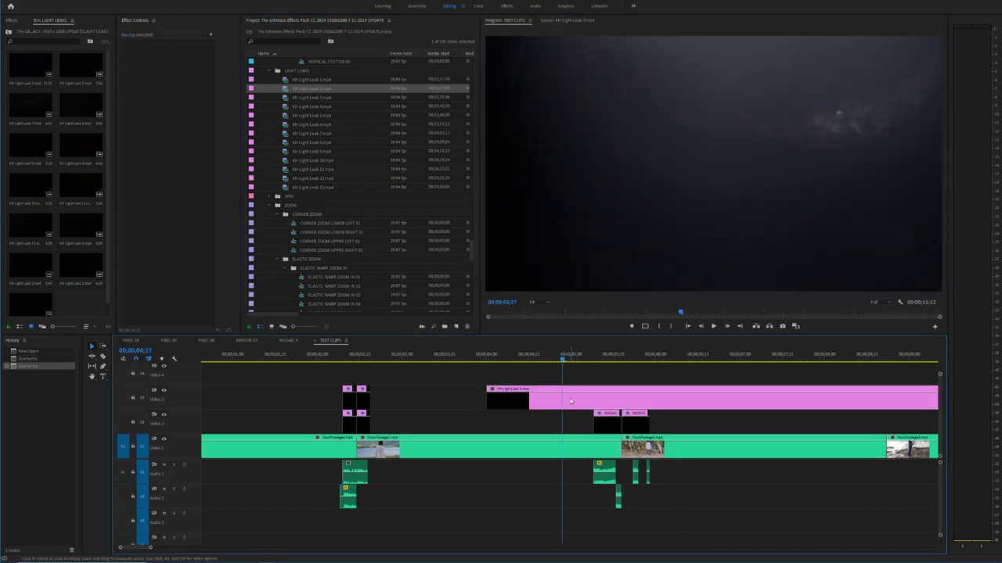
pyautogui.click(182, 137)
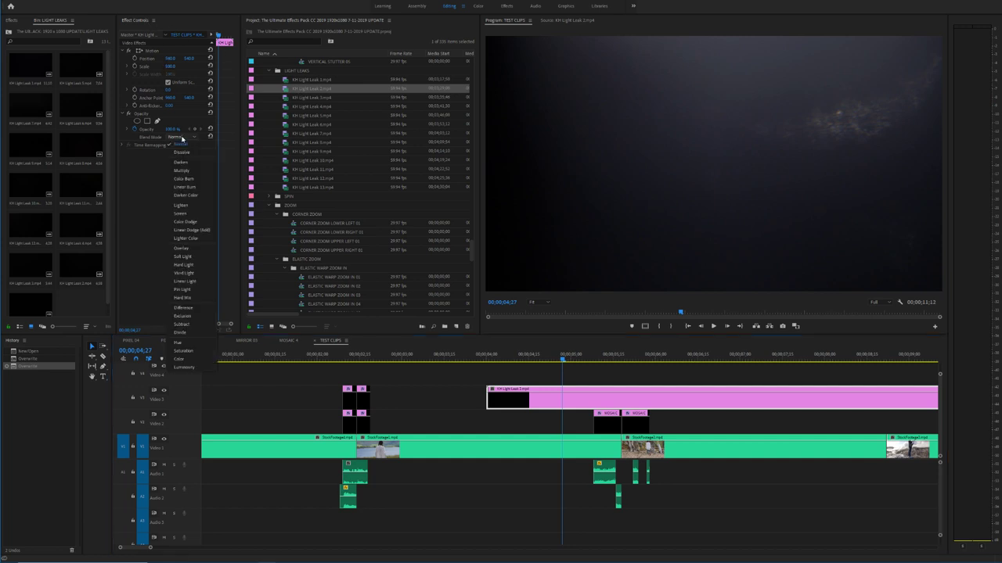
pyautogui.click(191, 249)
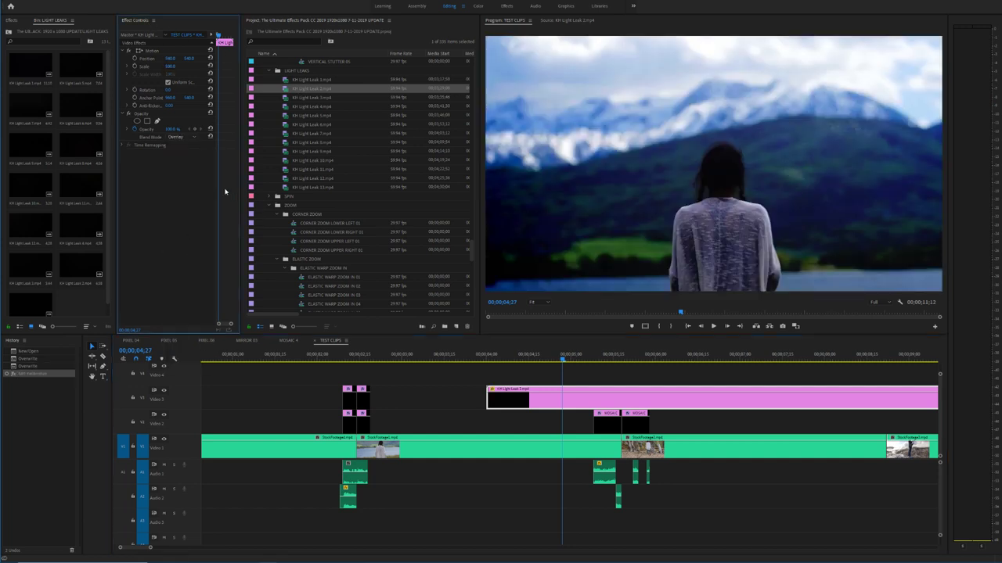
pyautogui.click(181, 137)
pyautogui.click(191, 205)
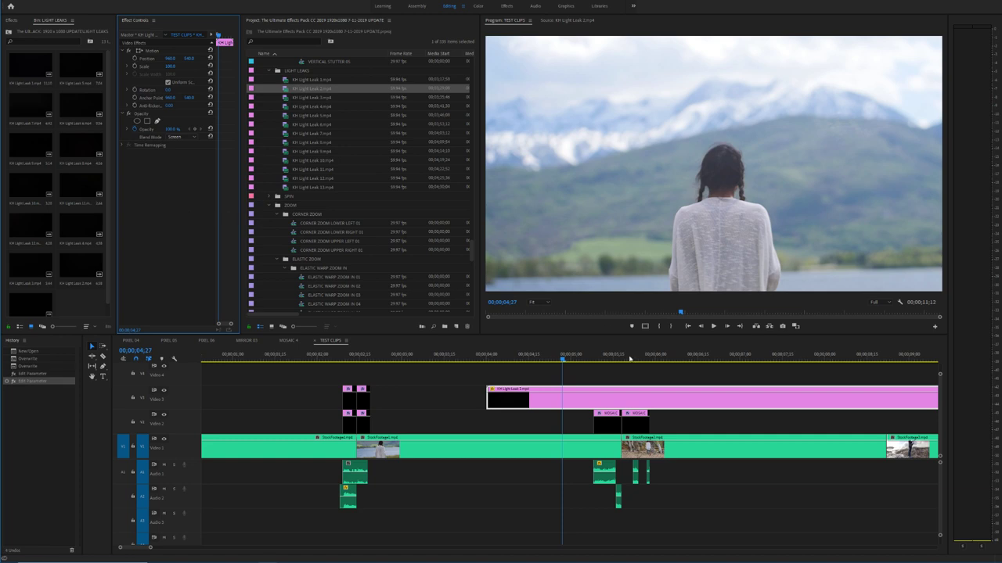
pyautogui.press('space')
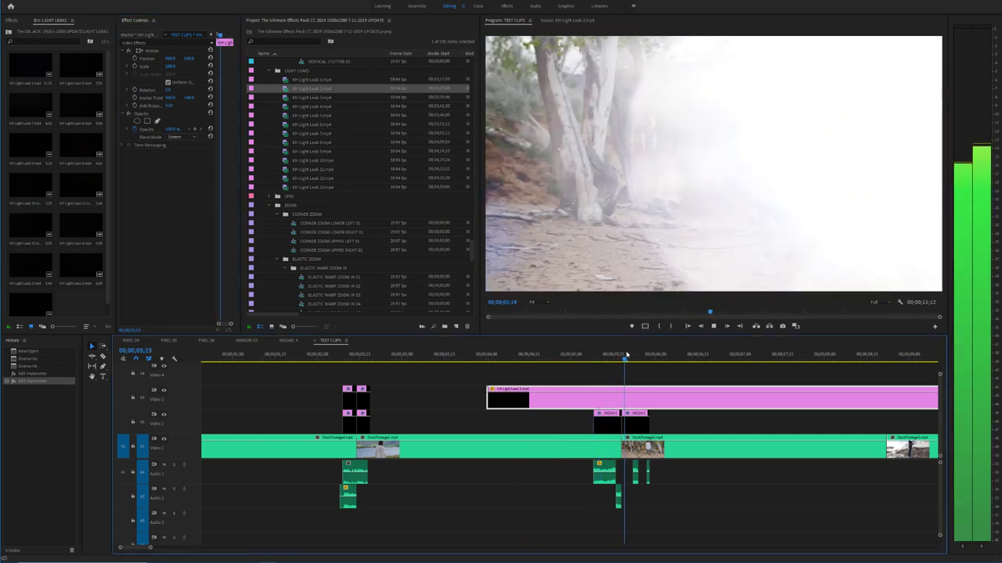
pyautogui.press('space')
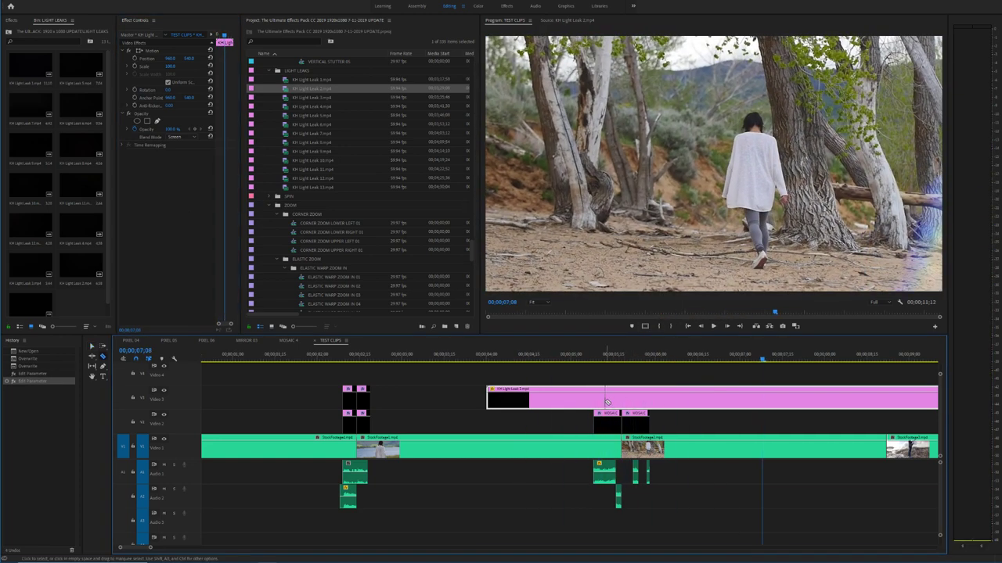
# Step: Cut the light leak clip at the start and end of the mosaic transition and delete the parts outside it
pyautogui.click(593, 401)
pyautogui.click(650, 401)
pyautogui.press('v')
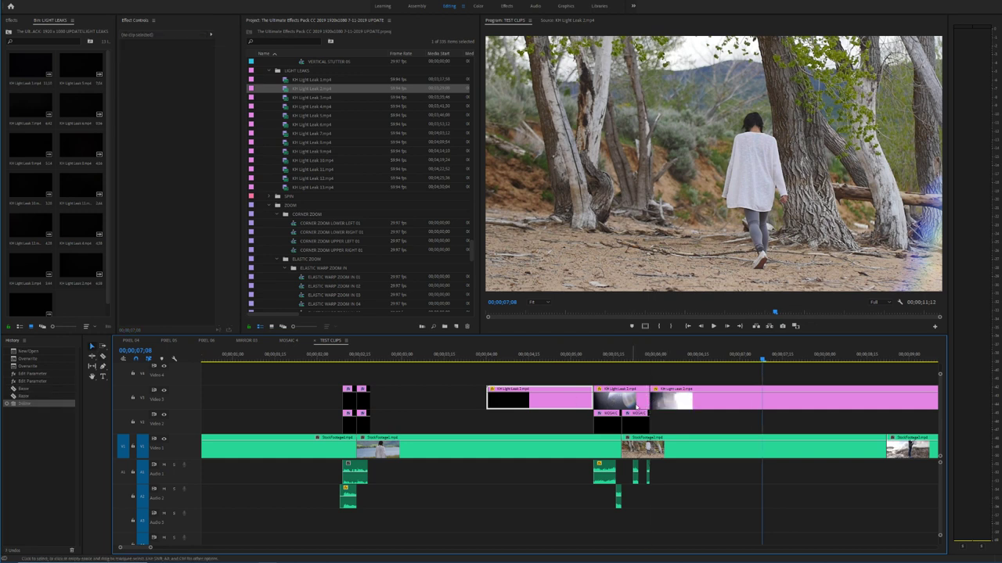
pyautogui.click(670, 402)
pyautogui.press('Delete')
# Step: Lower the opacity of the remaining light leak piece and play the combined transition
pyautogui.click(638, 399)
pyautogui.click(620, 359)
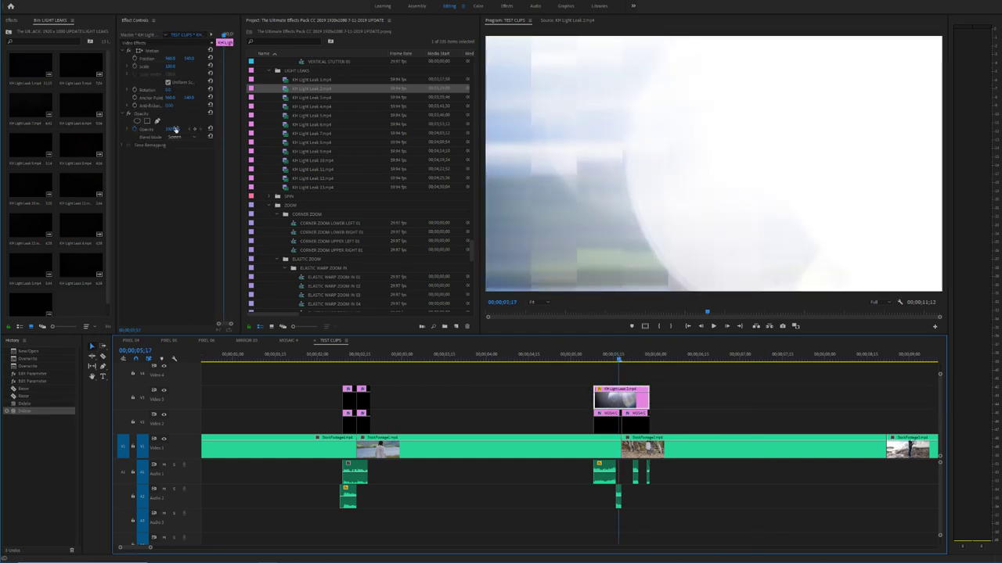
pyautogui.moveTo(174, 130); pyautogui.dragTo(149, 129)
pyautogui.click(588, 361)
pyautogui.press('space')
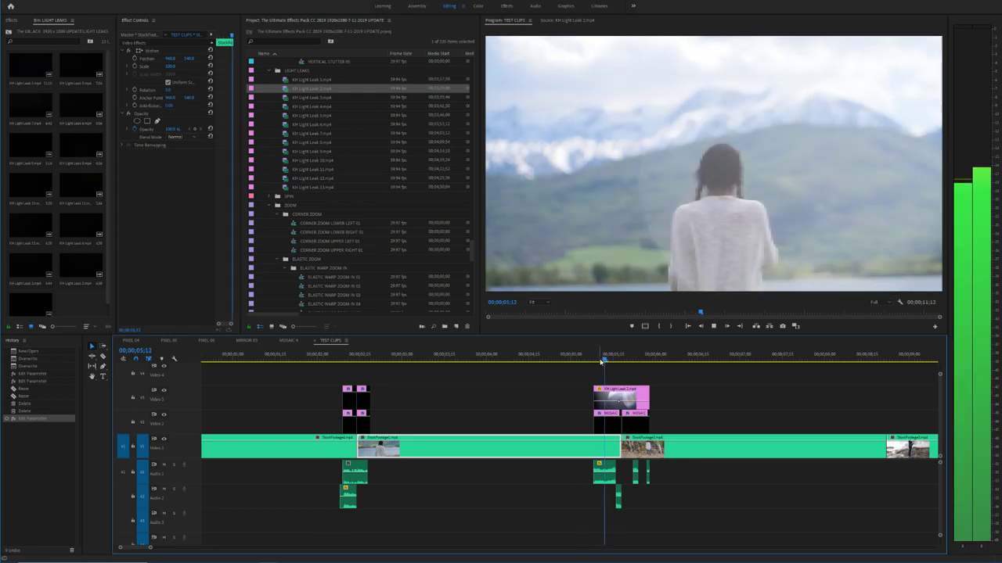
pyautogui.press('space')
# Step: Delete the light leak clip from Video 3
pyautogui.click(642, 401)
pyautogui.press('Delete')
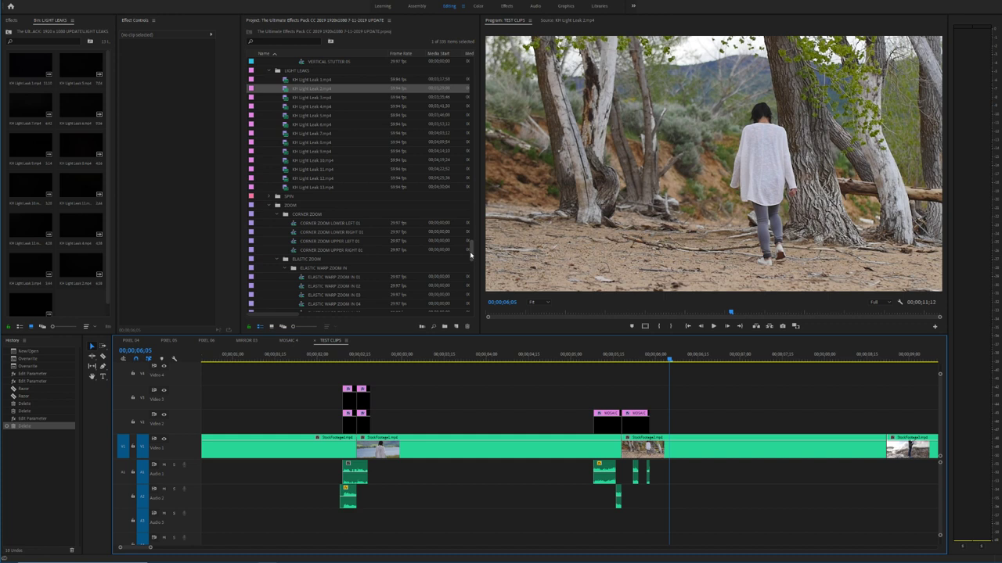
pyautogui.moveTo(470, 255); pyautogui.dragTo(471, 259)
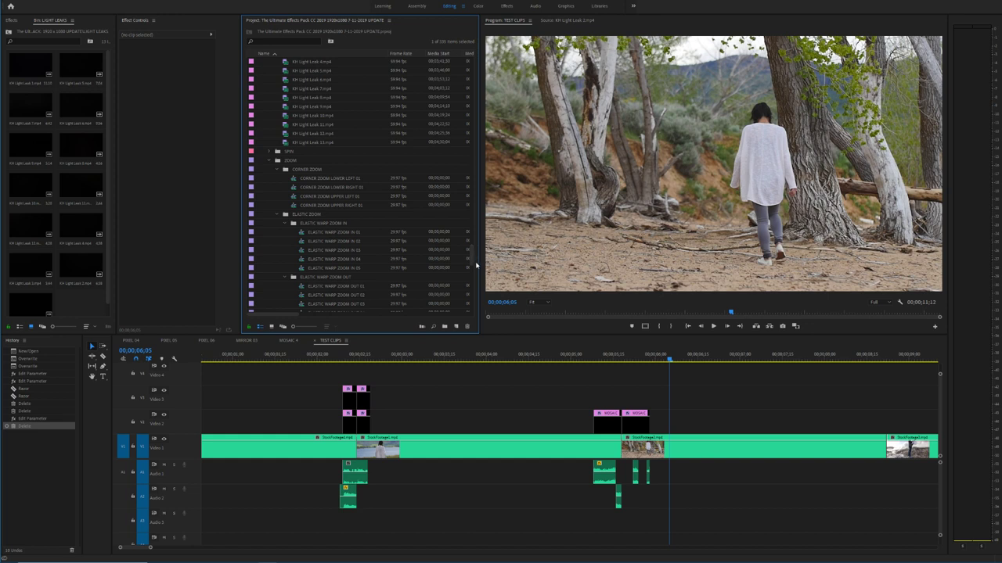
pyautogui.moveTo(472, 253); pyautogui.dragTo(468, 193)
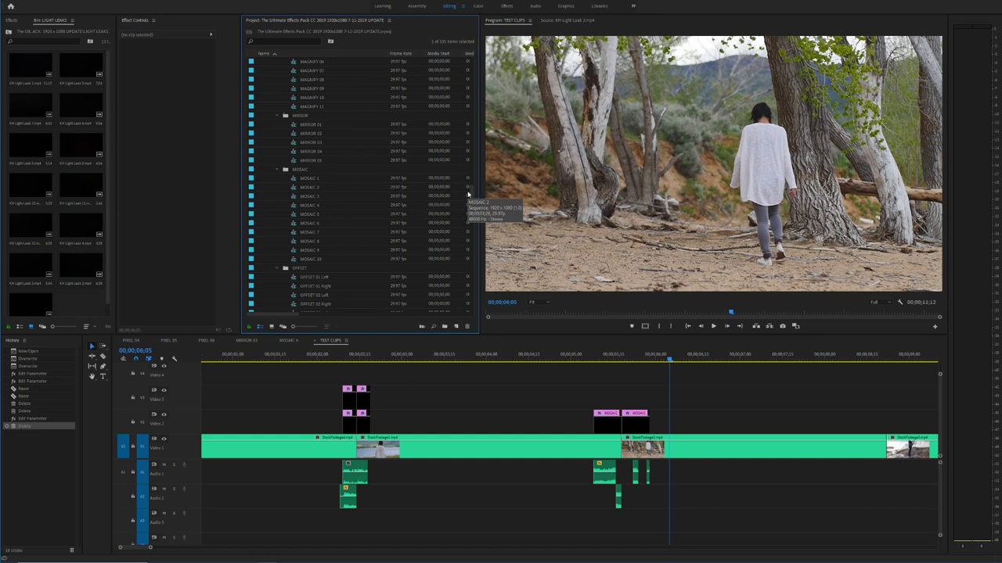
pyautogui.scroll(8, 470, 192)
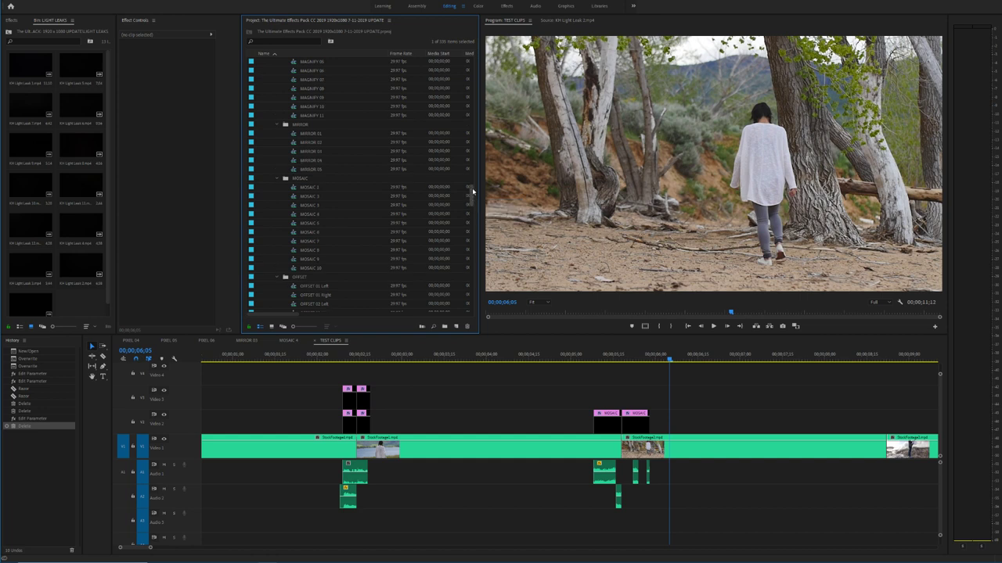
pyautogui.moveTo(472, 179); pyautogui.dragTo(471, 139)
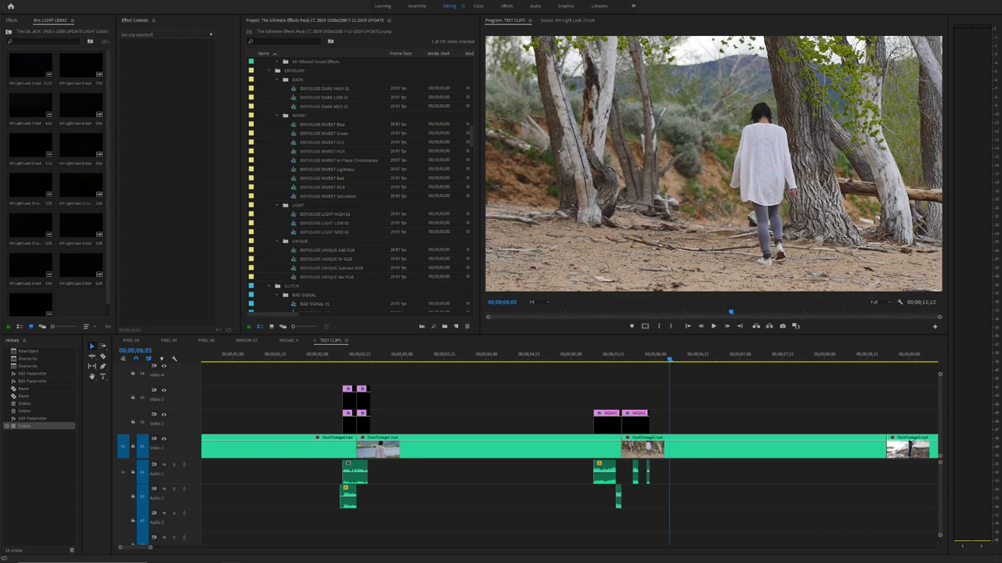
# Step: Bring the web browser with the pack creator's website over the editor and enlarge its window to fill the screen
pyautogui.moveTo(0, 149); pyautogui.dragTo(271, 55)
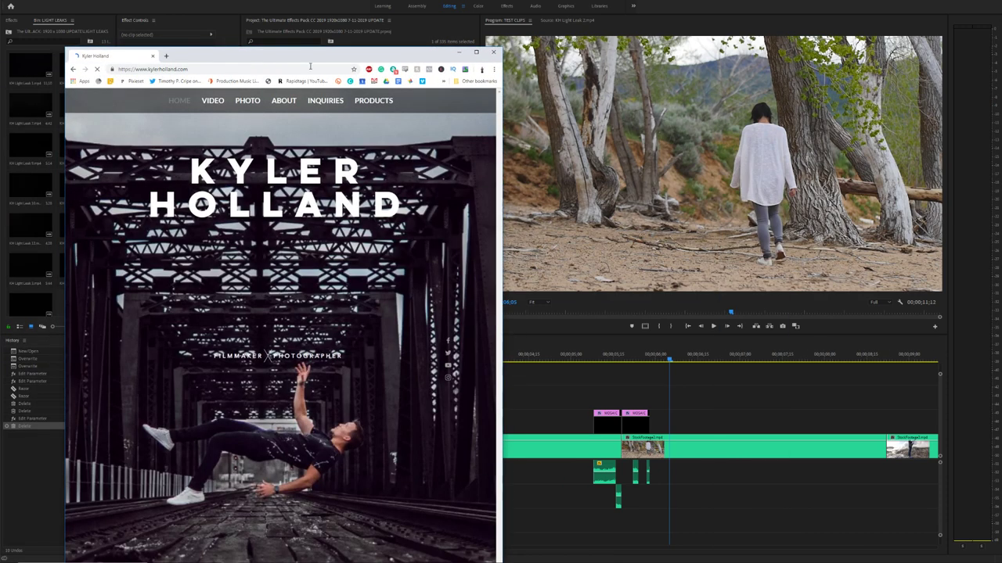
pyautogui.moveTo(501, 63); pyautogui.dragTo(998, 51)
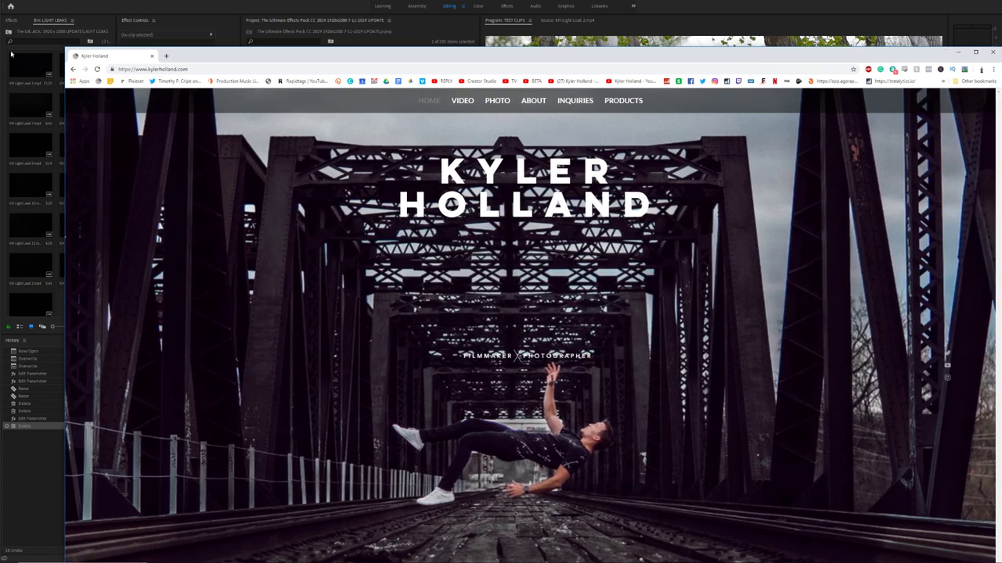
pyautogui.moveTo(66, 58); pyautogui.dragTo(1, 61)
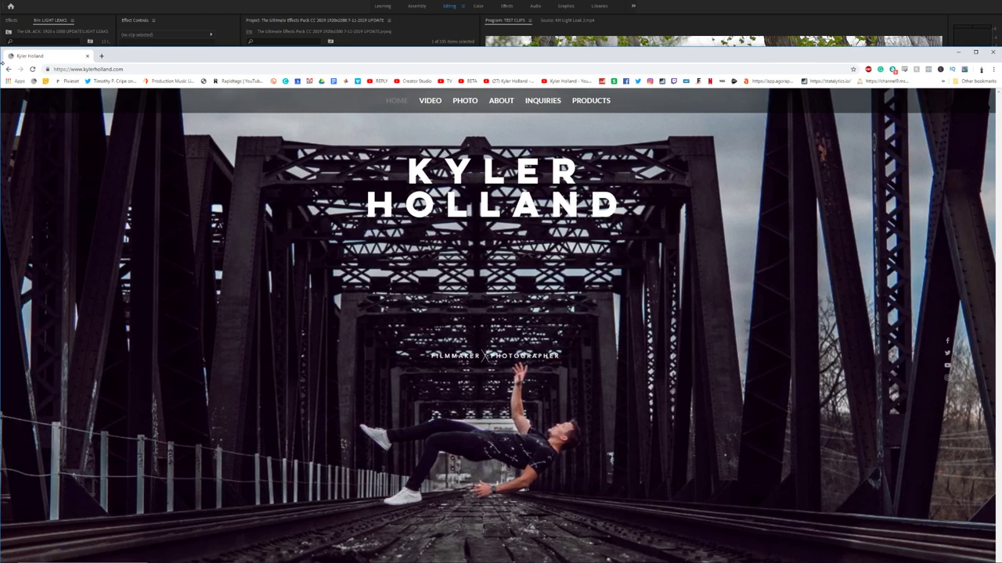
pyautogui.moveTo(162, 48); pyautogui.dragTo(162, 29)
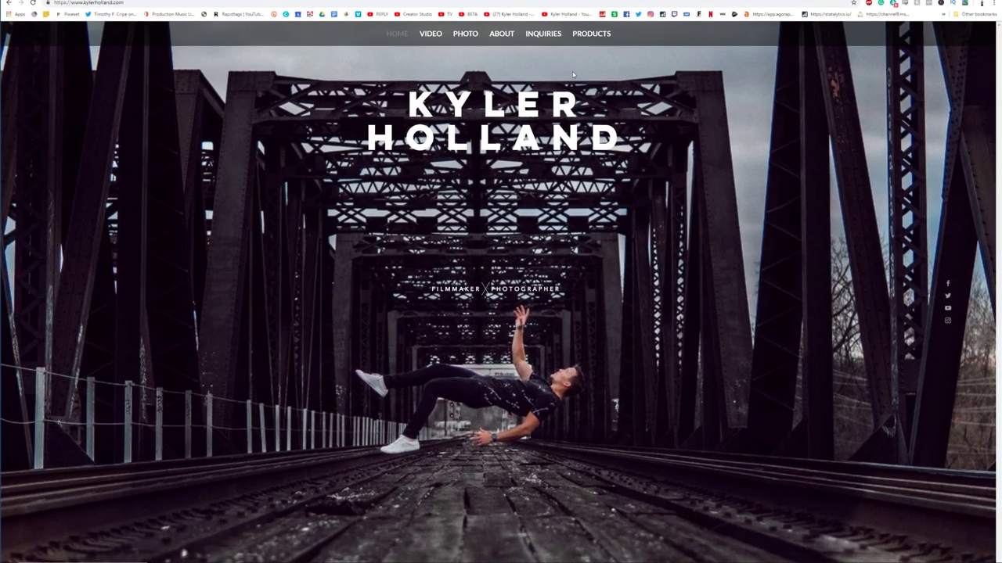
# Step: Open the website's Products page and read through The Ultimate Effects Pack description to the change log and effect suggestions links
pyautogui.click(587, 36)
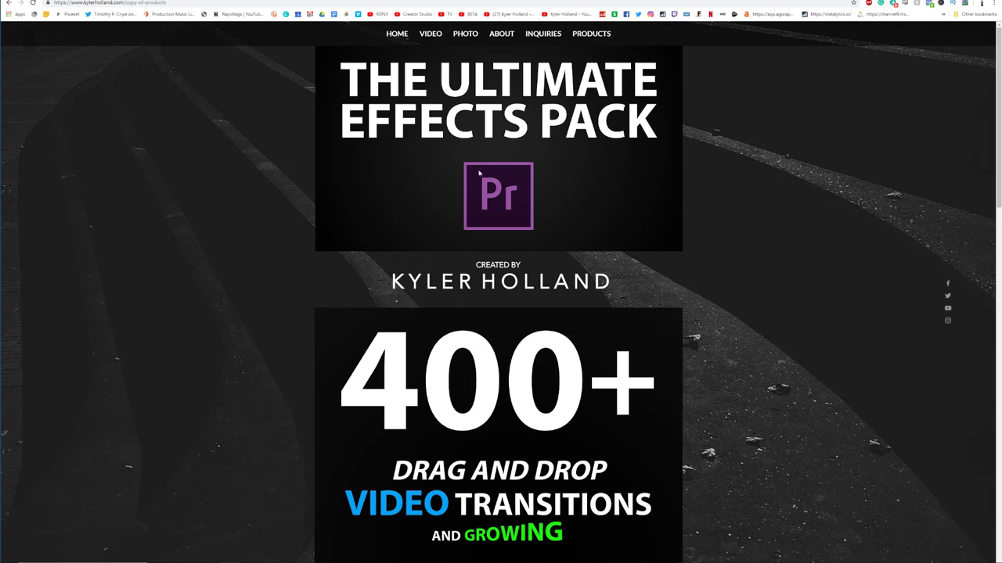
pyautogui.scroll(-3, 548, 187)
pyautogui.scroll(2, 699, 209)
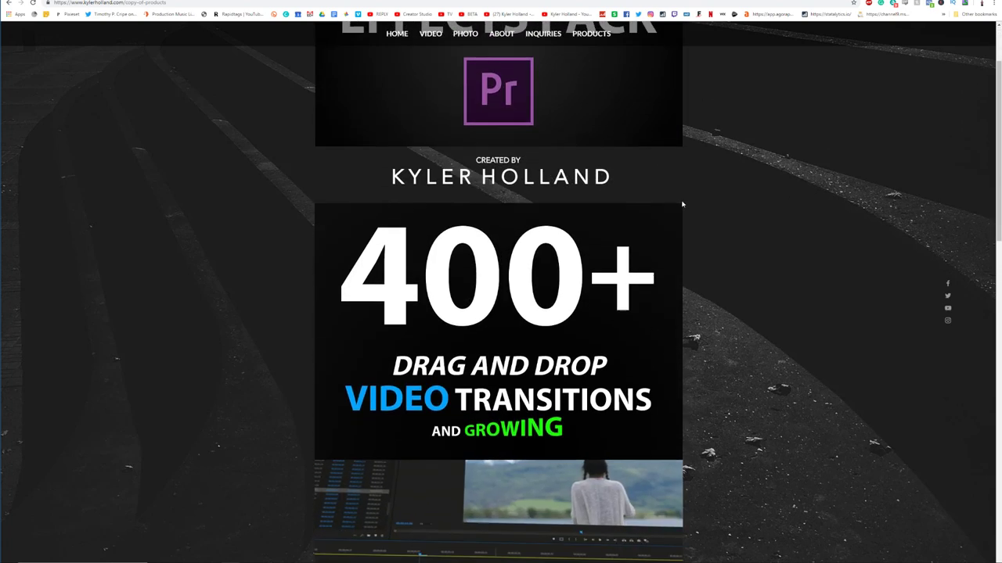
pyautogui.scroll(-2, 705, 205)
pyautogui.scroll(-1, 653, 261)
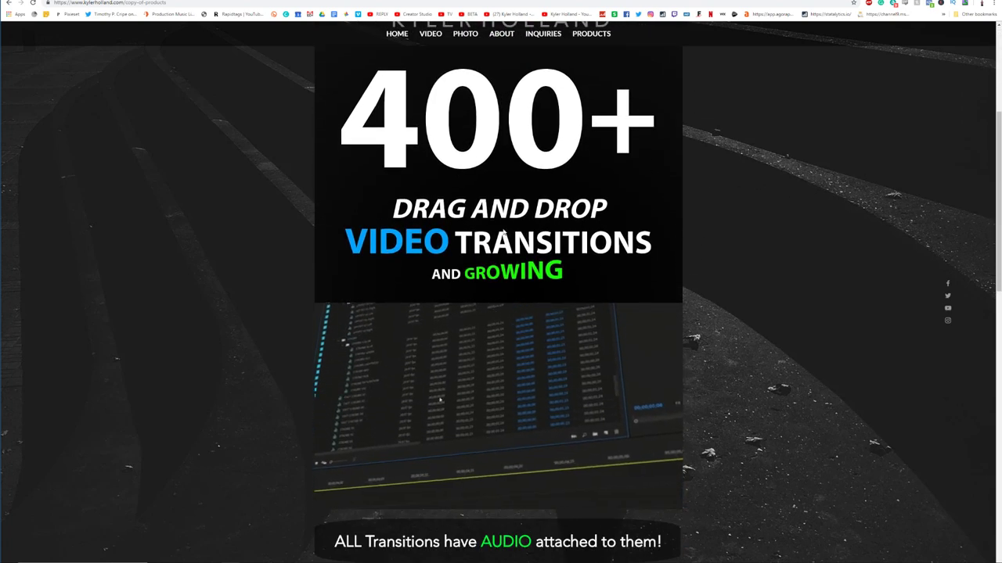
pyautogui.scroll(-2, 503, 232)
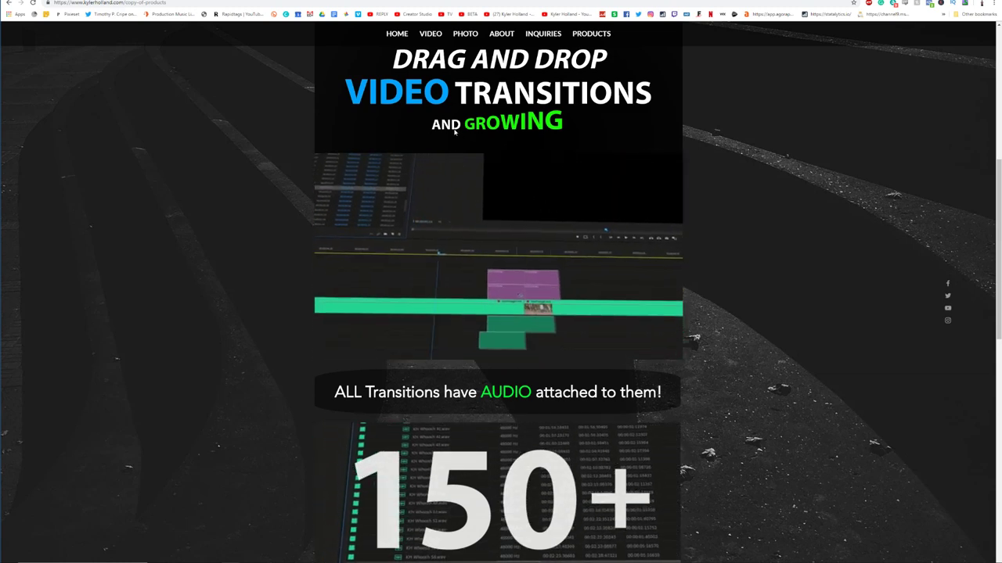
pyautogui.scroll(-3, 593, 190)
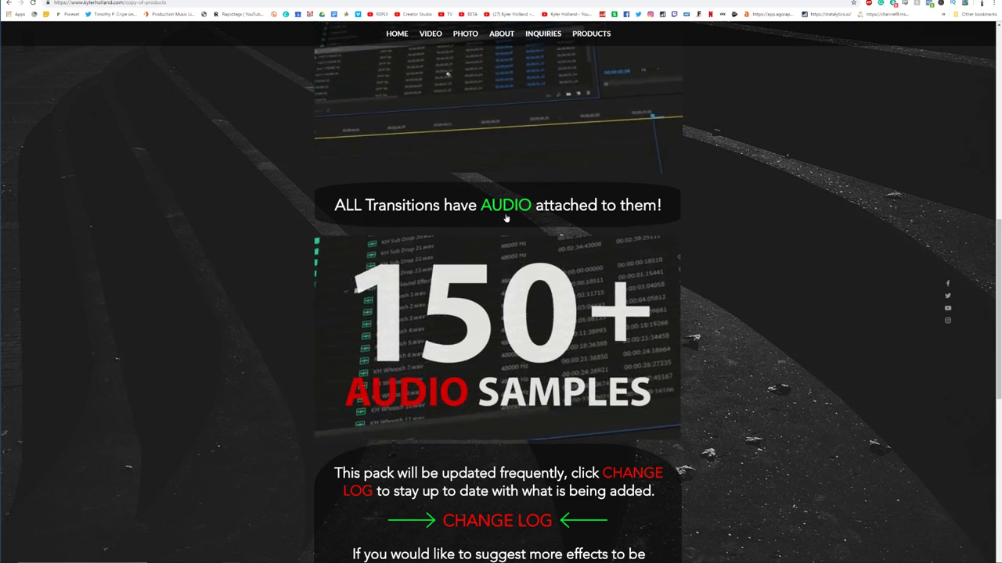
pyautogui.scroll(-1, 438, 250)
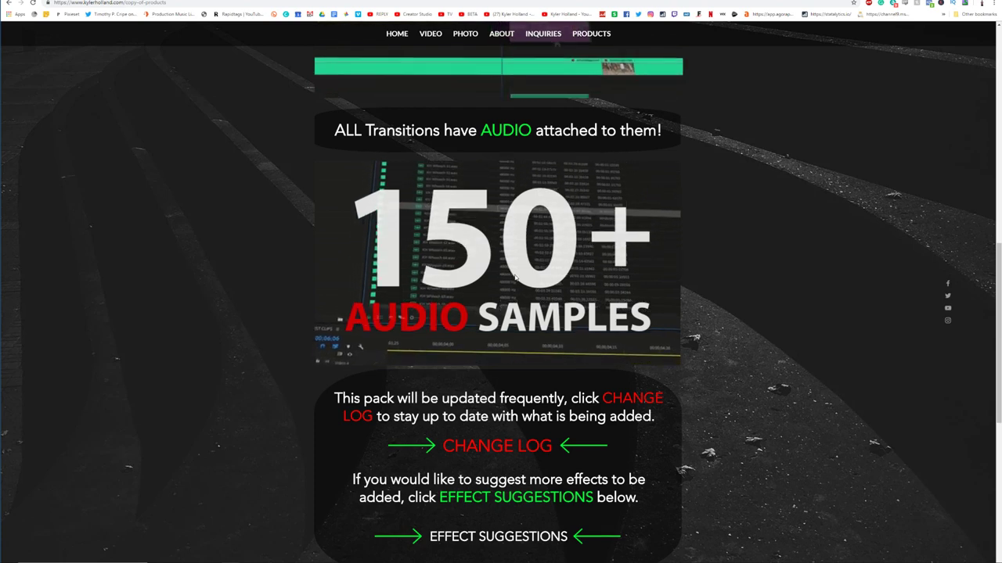
pyautogui.scroll(-1, 471, 297)
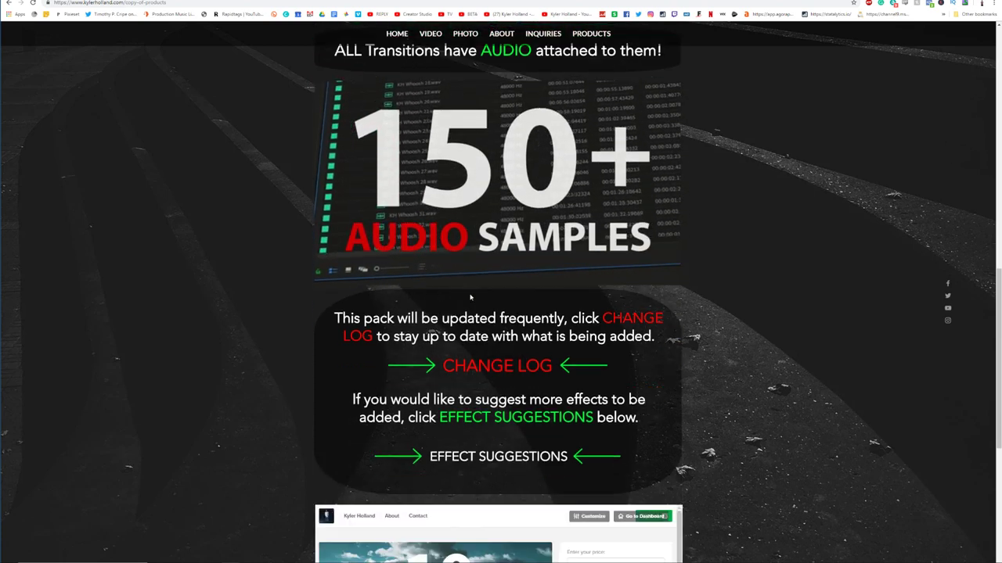
pyautogui.scroll(-1, 485, 300)
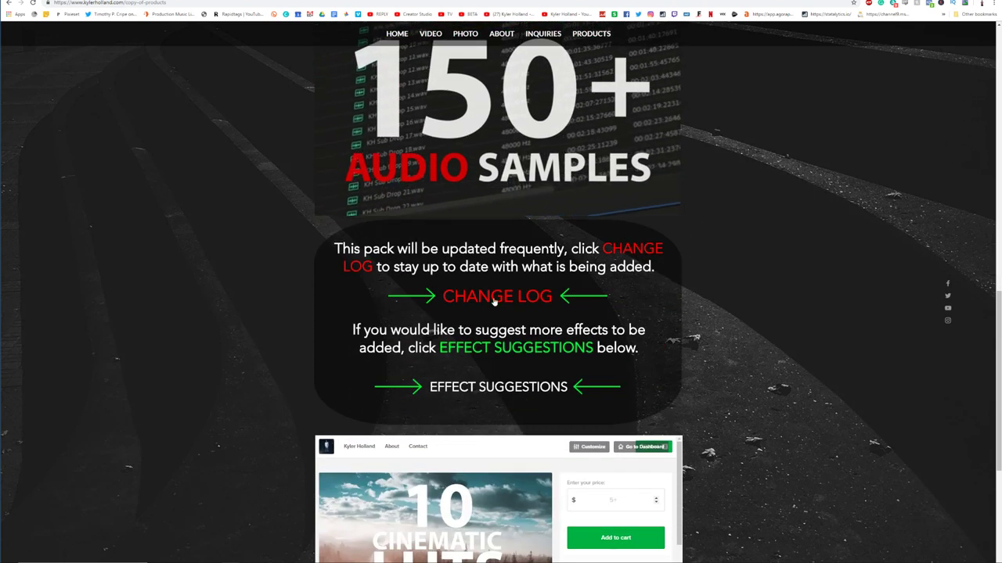
# Step: Open the pack's change log document from the product page and enlarge it in the browser for easier reading
pyautogui.click(495, 302)
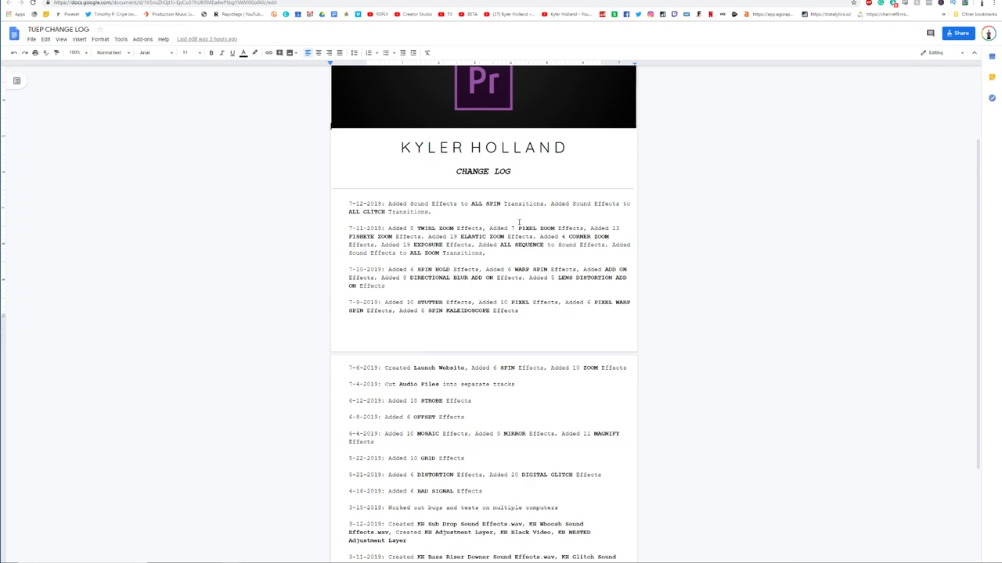
pyautogui.hotkey('ctrl', '+')
pyautogui.hotkey('ctrl', '+')
pyautogui.hotkey('ctrl', '+')
pyautogui.hotkey('ctrl', '+')
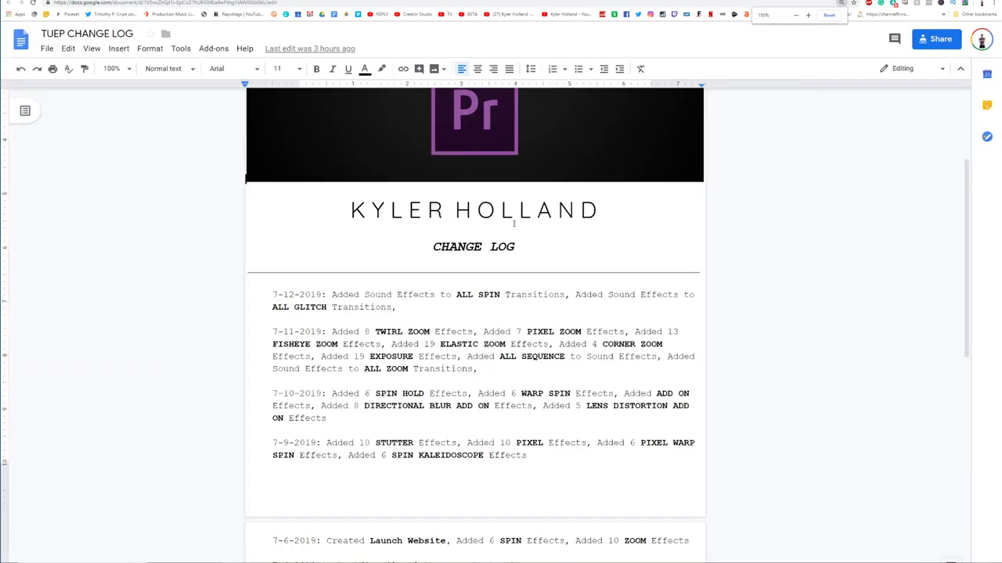
# Step: Read through the dated change log entries down to the oldest one and back up to the newest
pyautogui.scroll(-7, 514, 224)
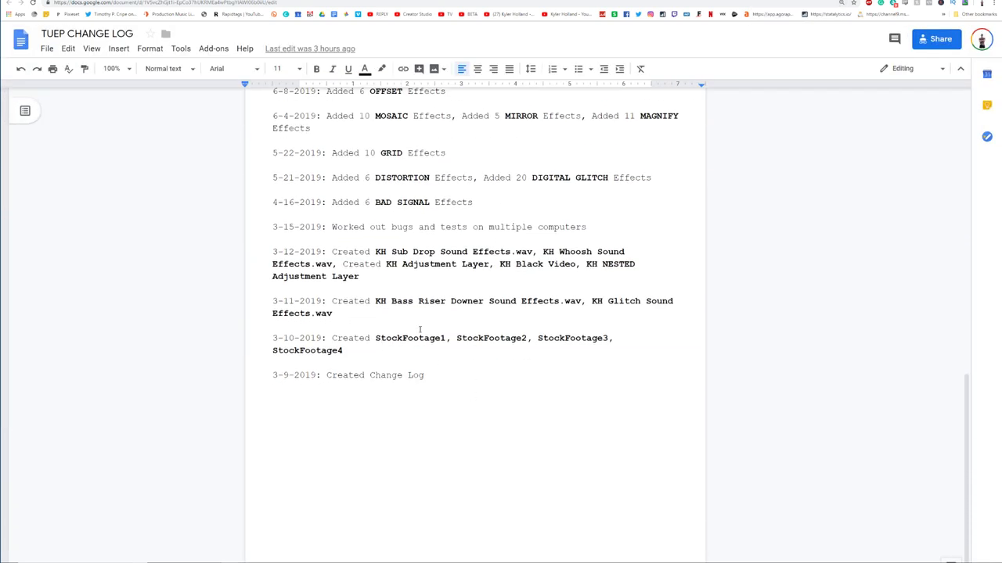
pyautogui.scroll(3, 420, 329)
pyautogui.scroll(-2, 298, 414)
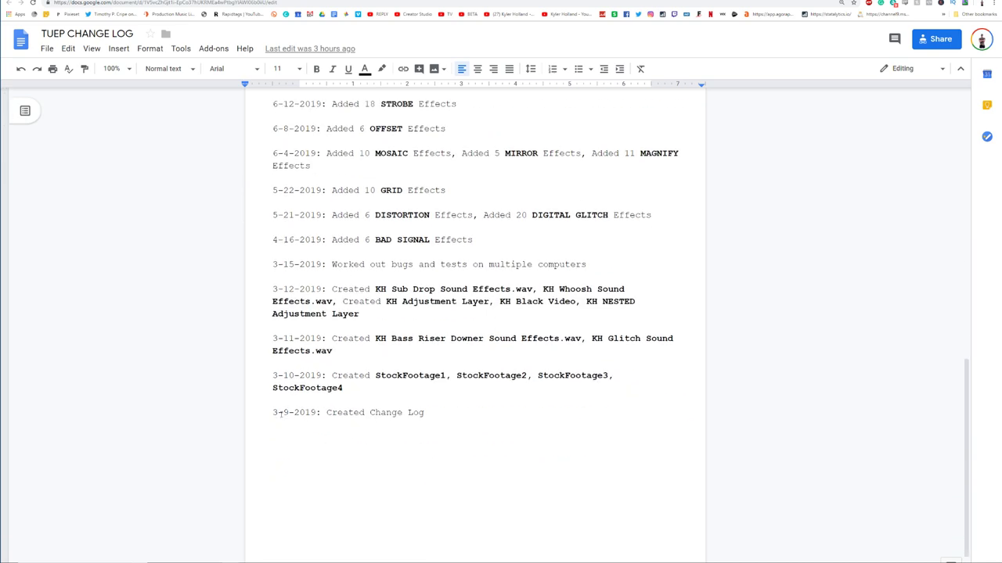
pyautogui.scroll(6, 457, 384)
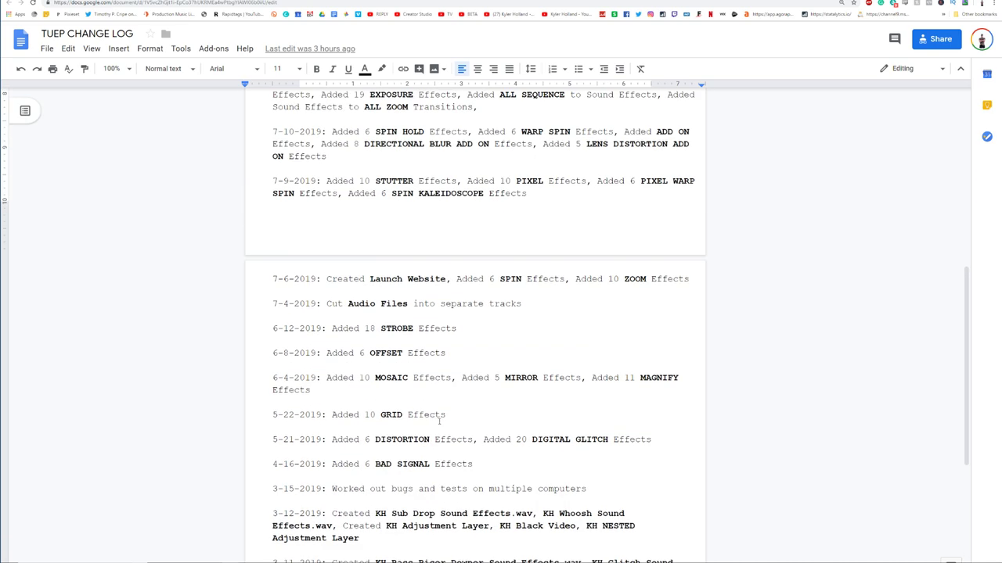
pyautogui.scroll(2, 390, 393)
pyautogui.scroll(-1, 348, 439)
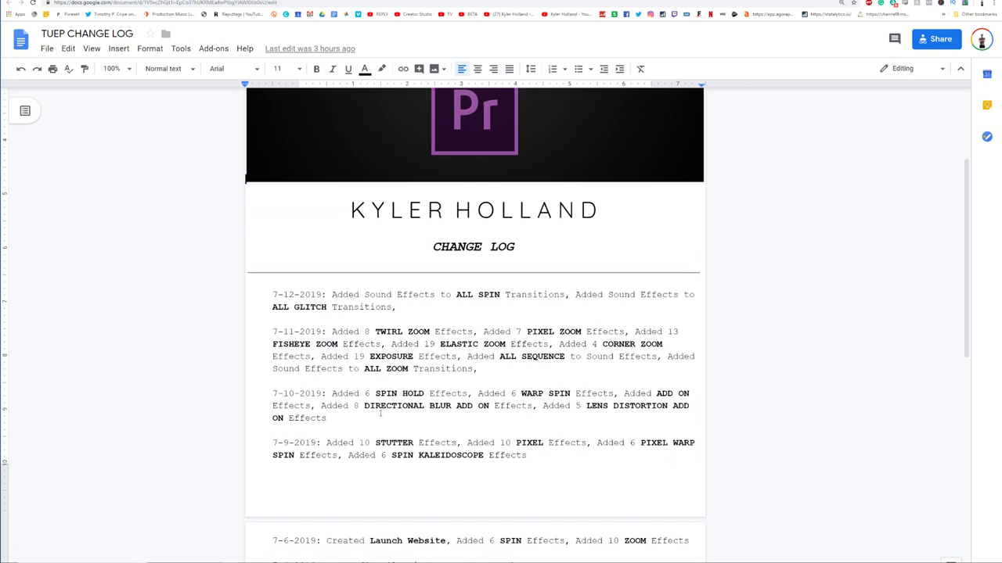
pyautogui.click(365, 394)
pyautogui.scroll(3, 527, 328)
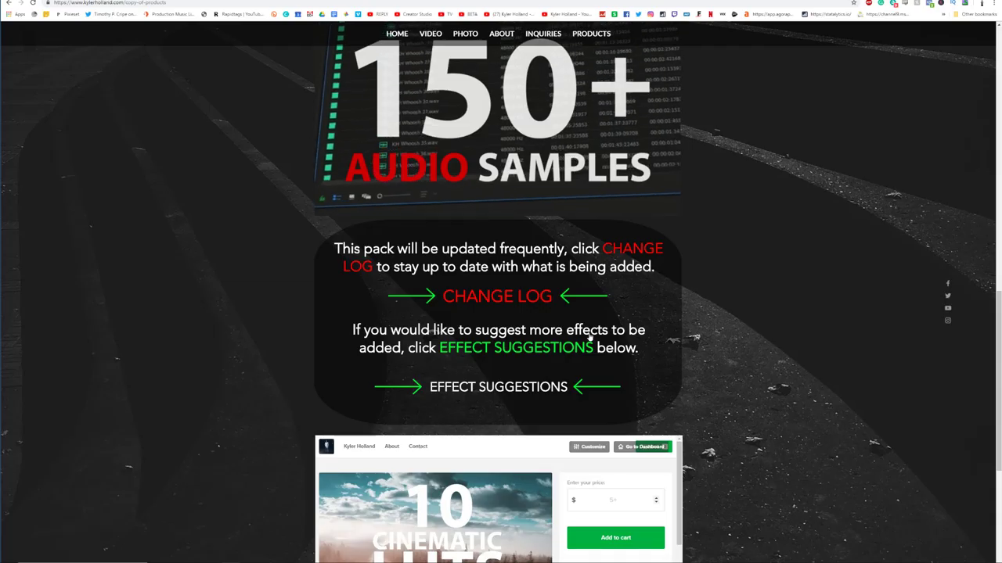
# Step: Open the effect suggestions feedback form, preview it as respondents see it and look over its questions
pyautogui.click(536, 354)
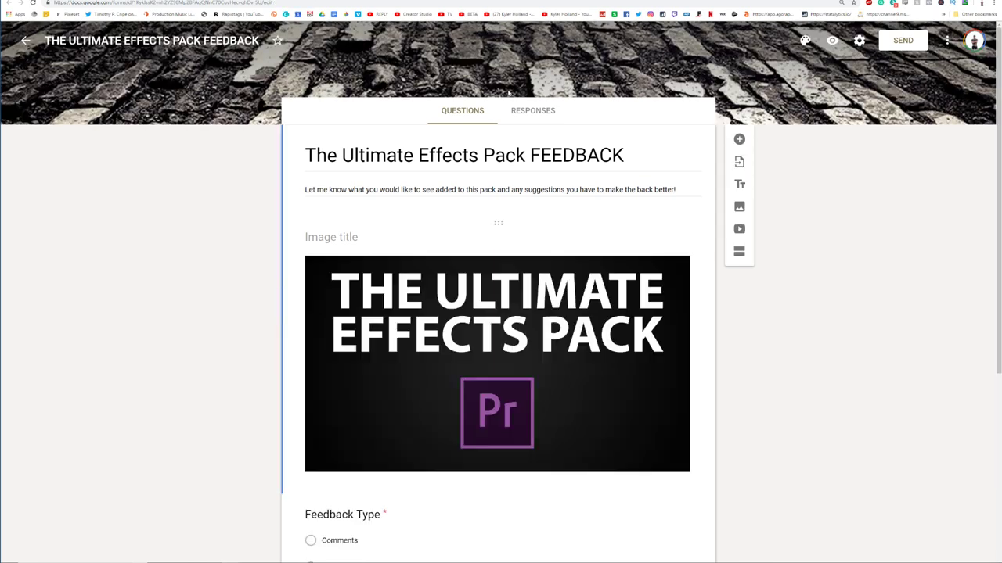
pyautogui.click(832, 39)
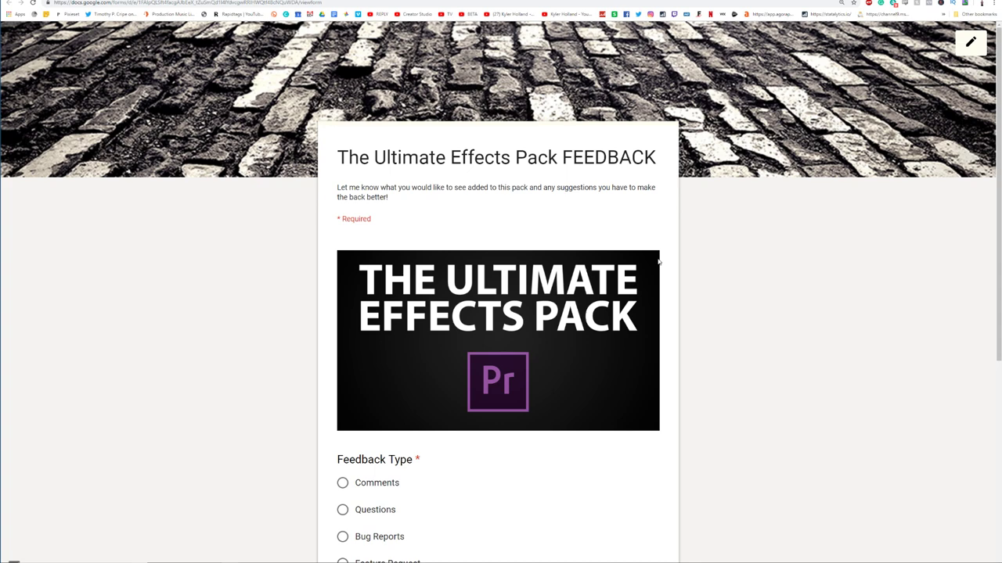
pyautogui.scroll(-1, 615, 188)
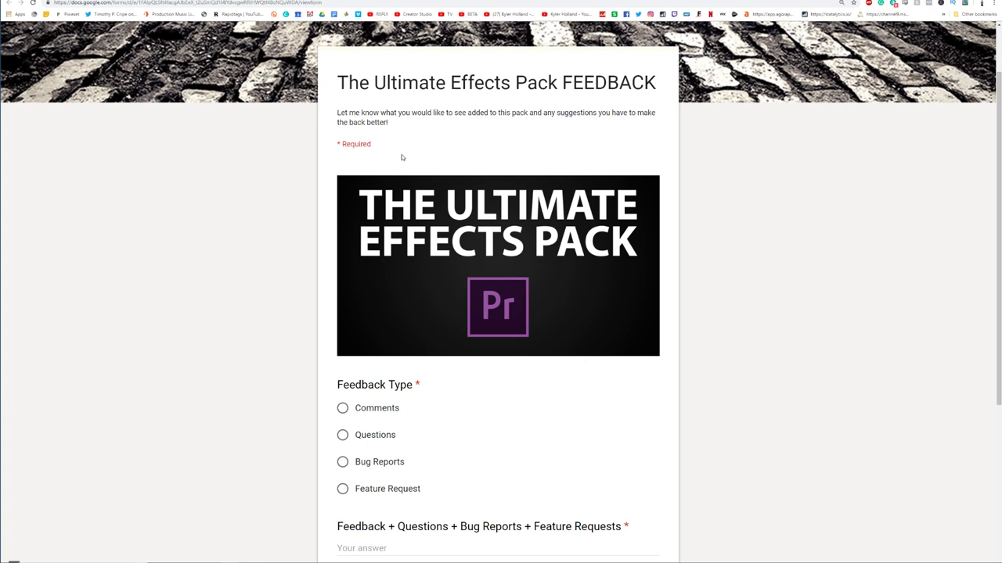
pyautogui.scroll(-3, 402, 157)
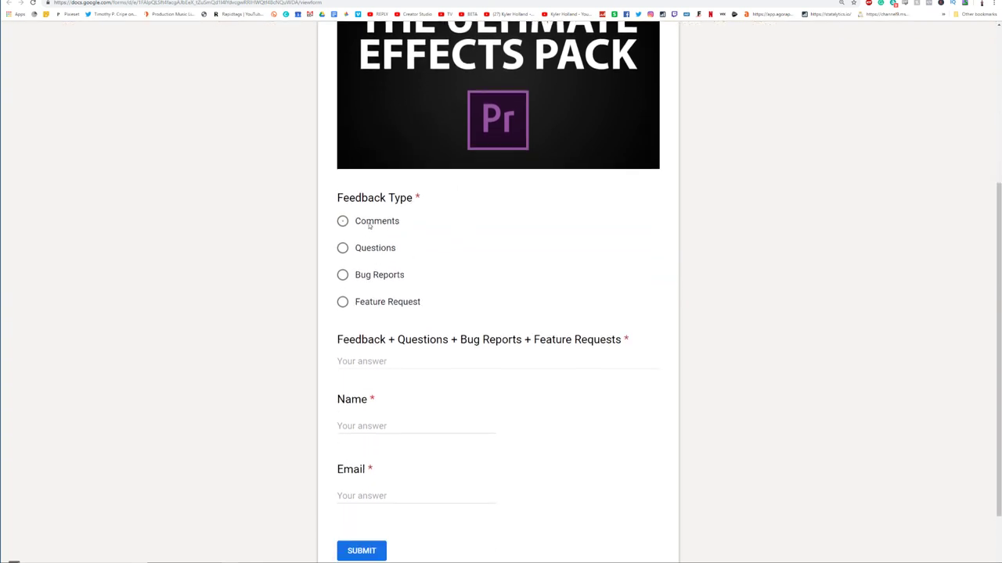
# Step: Try out the feedback types ending on Feature Request, activate the feedback answer field and try to submit the form
pyautogui.click(371, 224)
pyautogui.click(371, 249)
pyautogui.click(371, 280)
pyautogui.click(387, 302)
pyautogui.scroll(-1, 481, 290)
pyautogui.click(392, 261)
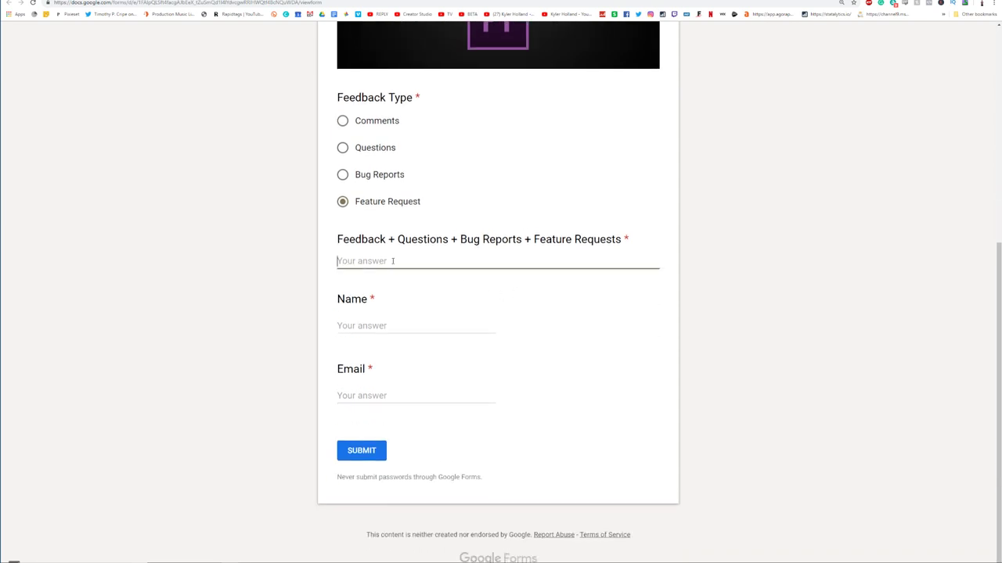
pyautogui.click(367, 450)
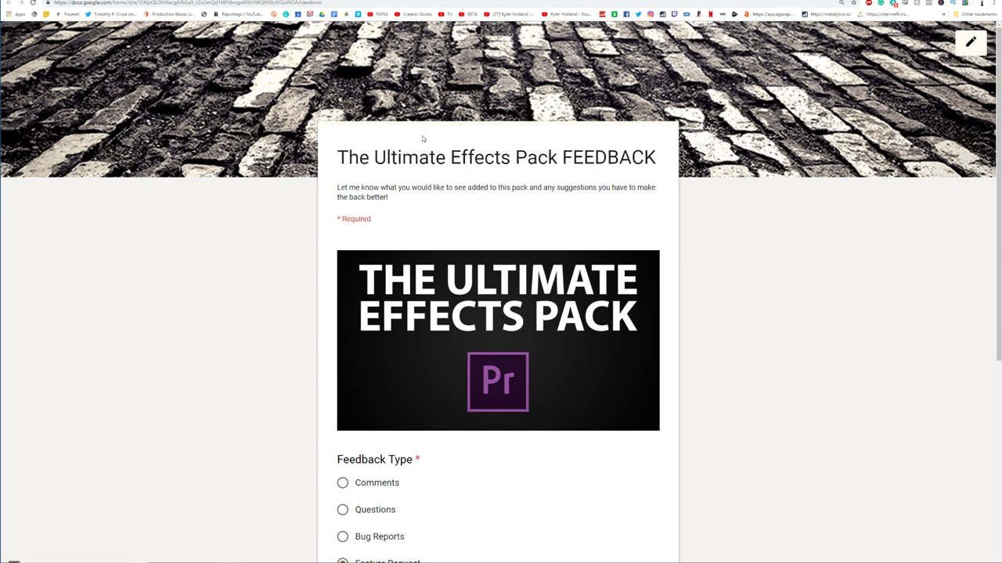
# Step: Return to the product page and review The Ultimate Effects Pack sections from the audio samples up to the title
pyautogui.scroll(-1, 284, 109)
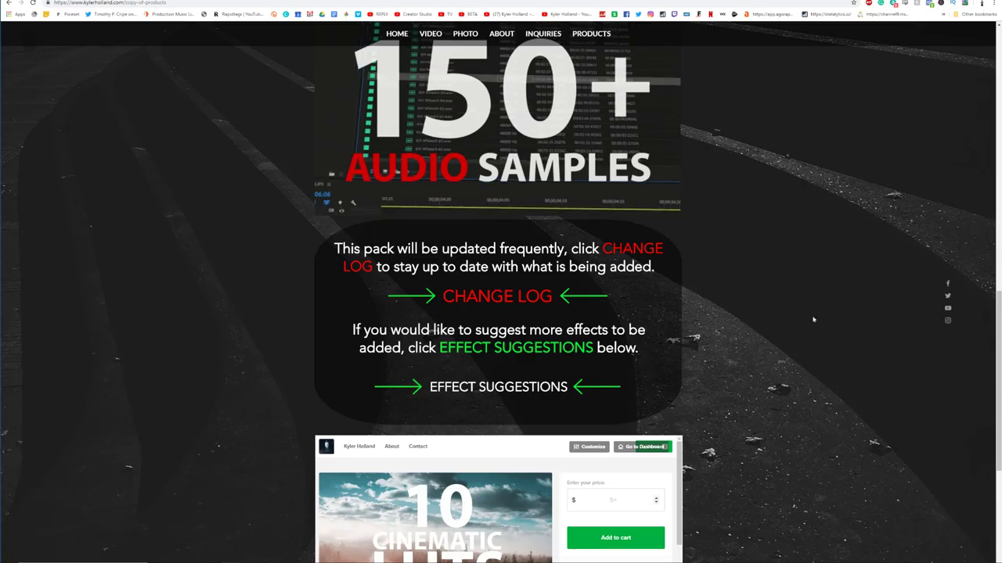
pyautogui.scroll(8, 780, 309)
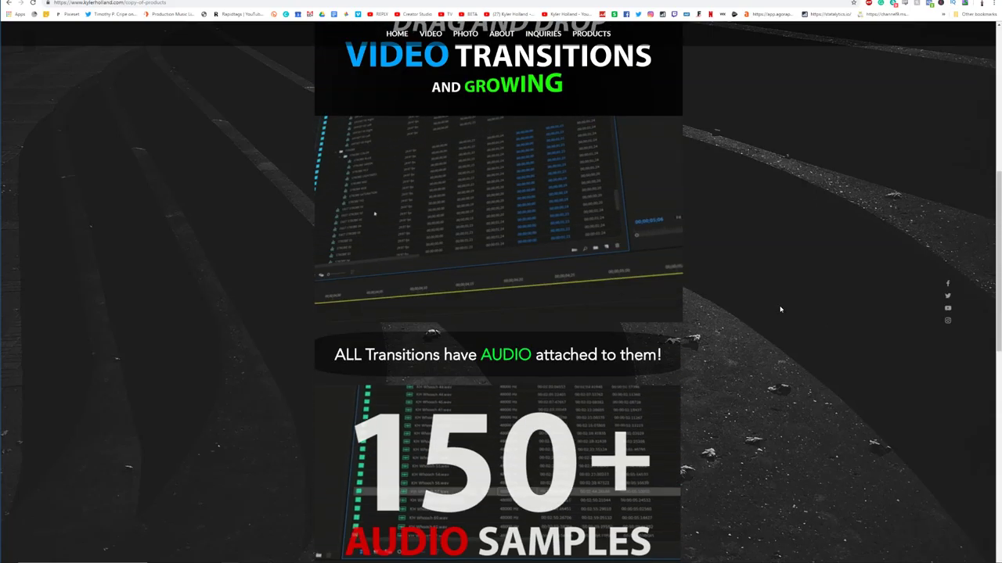
pyautogui.scroll(3, 780, 309)
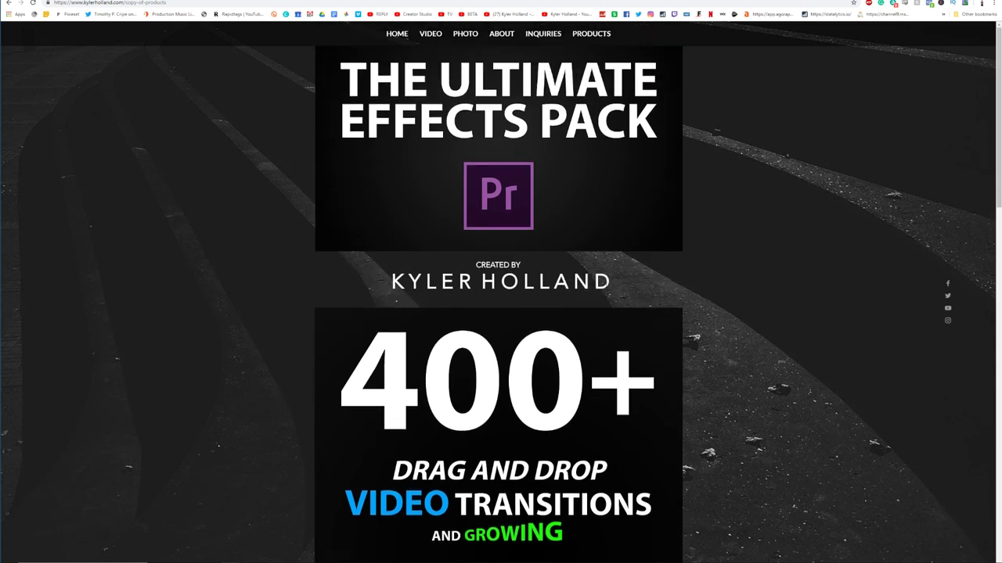
pyautogui.scroll(-7, 270, 561)
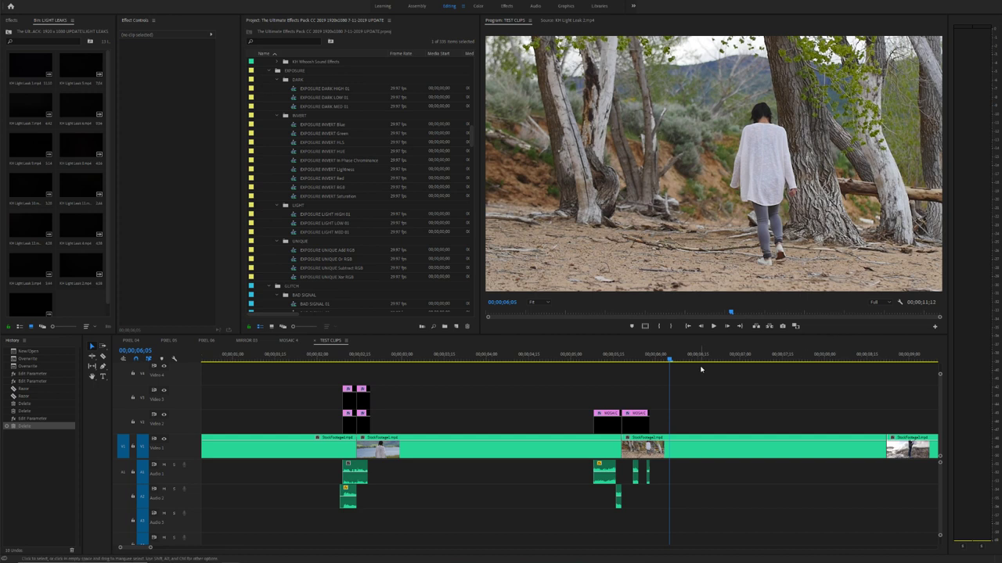
# Step: Move the playhead to 00;00;04;23 and browse the EXPOSURE folder's dark, invert and light transitions in the project
pyautogui.moveTo(674, 360); pyautogui.dragTo(551, 359)
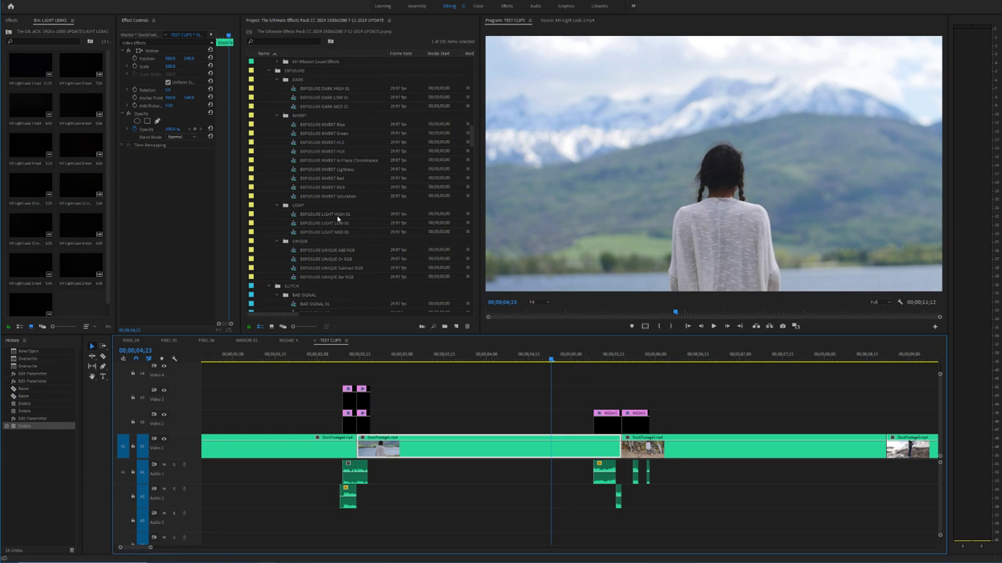
pyautogui.scroll(3, 339, 221)
pyautogui.click(330, 221)
pyautogui.click(330, 216)
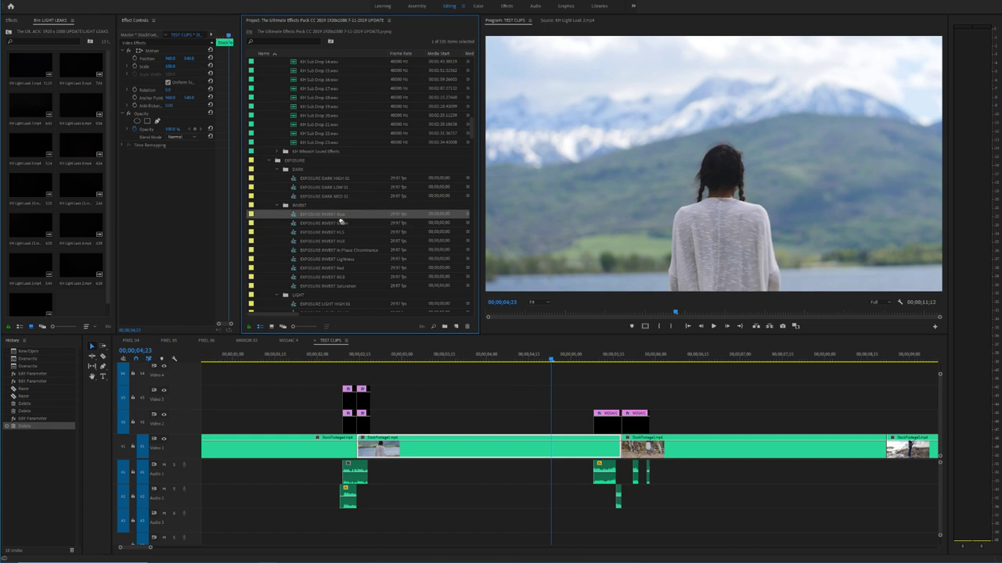
pyautogui.click(332, 188)
pyautogui.scroll(-3, 362, 221)
pyautogui.scroll(-2, 735, 398)
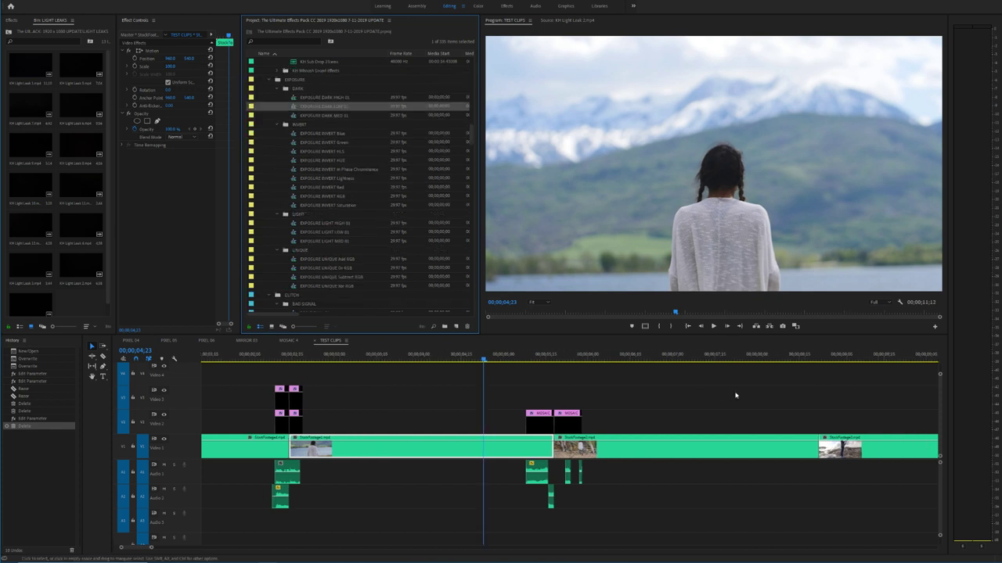
# Step: Place EXPOSURE LIGHT HIGH 01 on Video 2 across the last cut in TEST CLIPS and play the transition
pyautogui.click(809, 360)
pyautogui.scroll(-4, 810, 375)
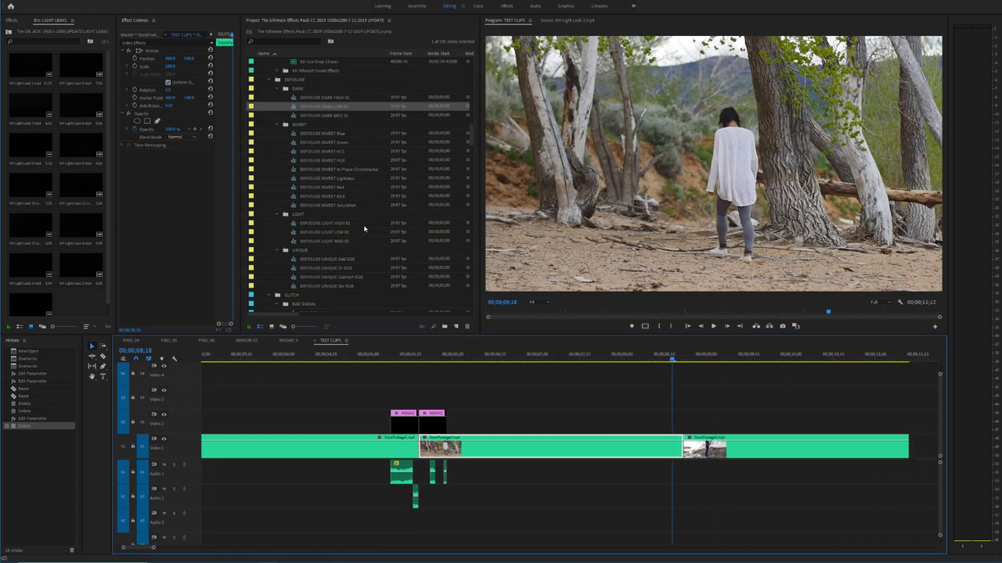
pyautogui.moveTo(351, 226); pyautogui.dragTo(691, 425)
pyautogui.click(624, 359)
pyautogui.press('space')
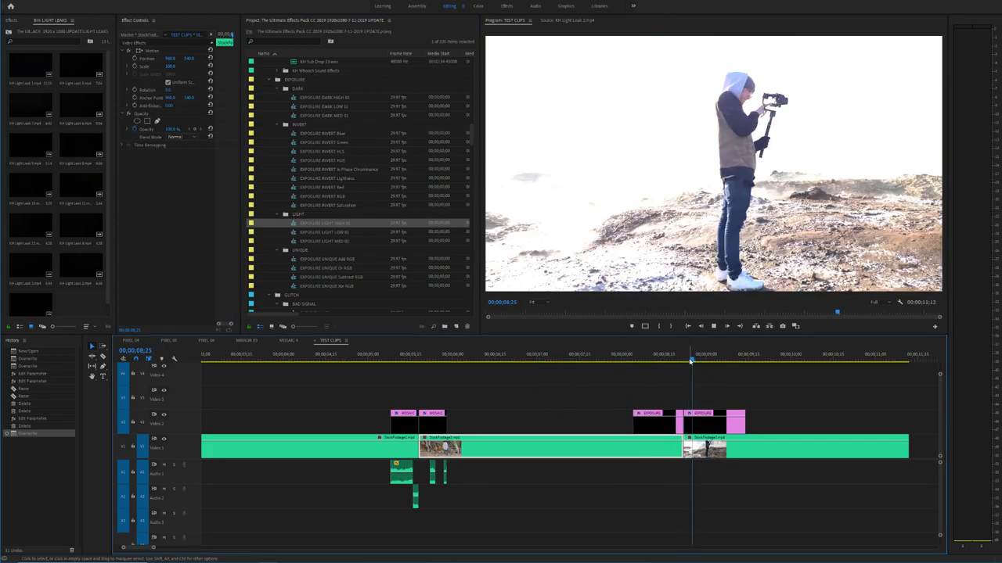
pyautogui.press('space')
# Step: Undo the placement of the exposure transition and scrub the playhead to 00;00;08;17, just before the last cut
pyautogui.press('Delete')
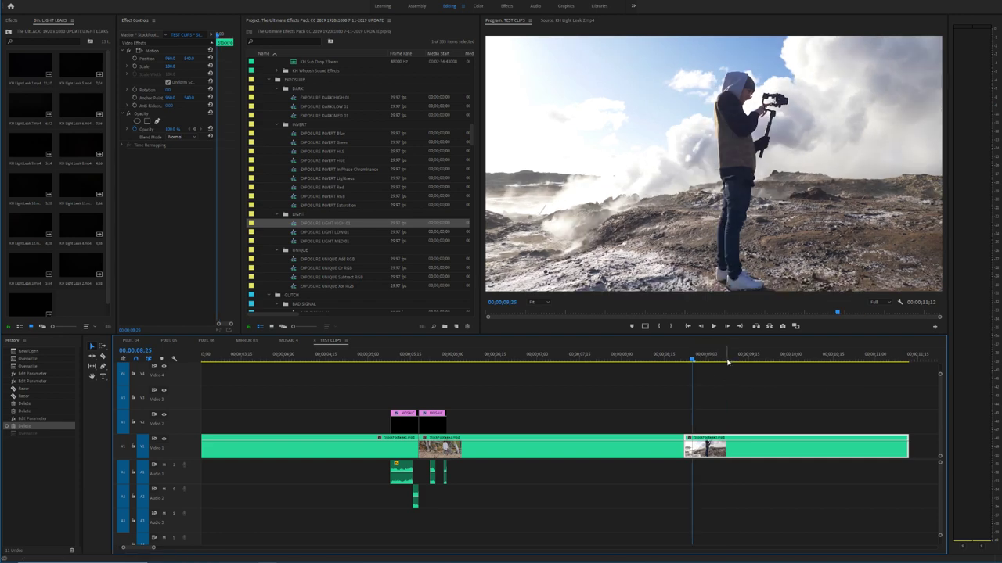
pyautogui.click(677, 362)
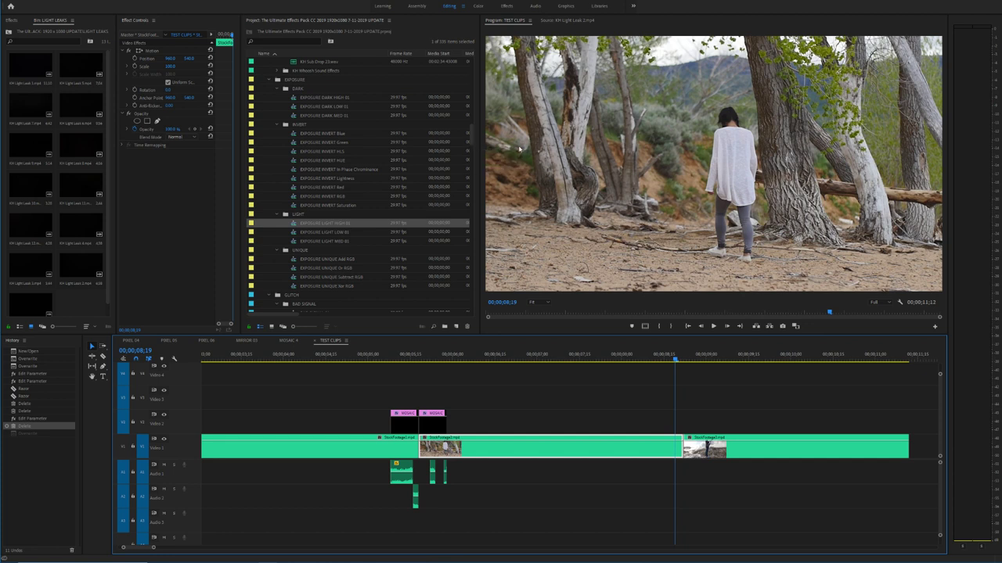
pyautogui.moveTo(669, 356); pyautogui.dragTo(649, 356)
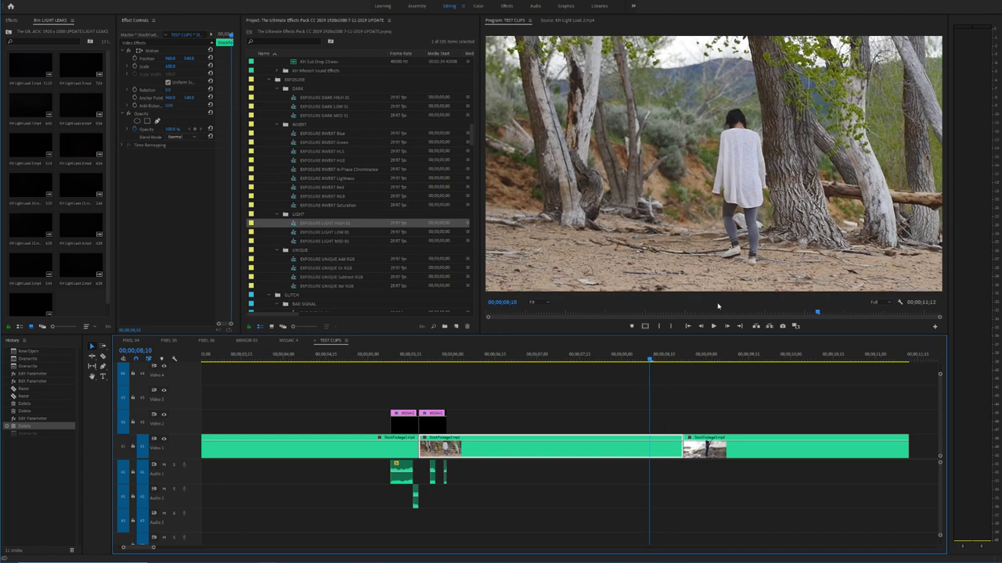
pyautogui.click(644, 360)
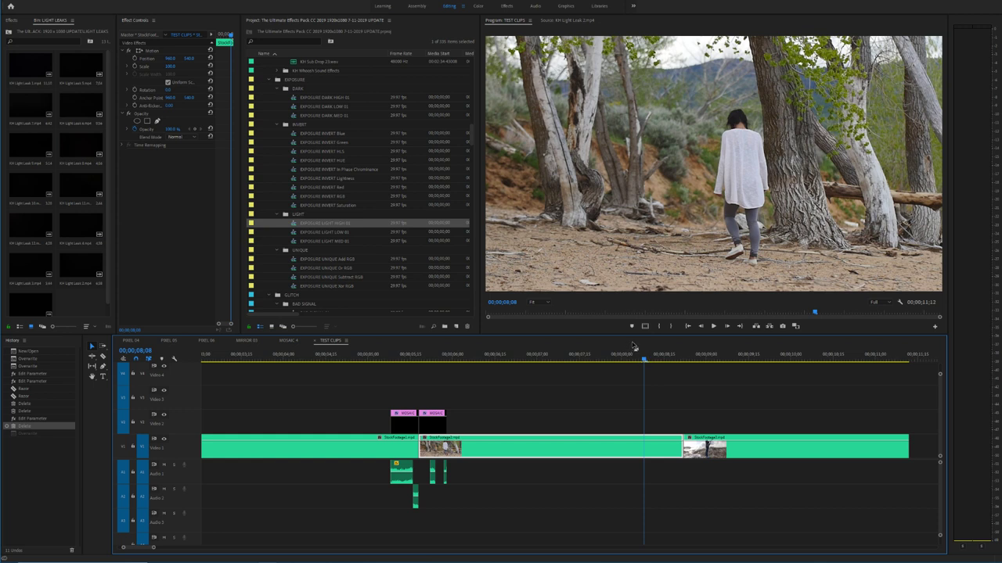
pyautogui.moveTo(646, 359); pyautogui.dragTo(669, 358)
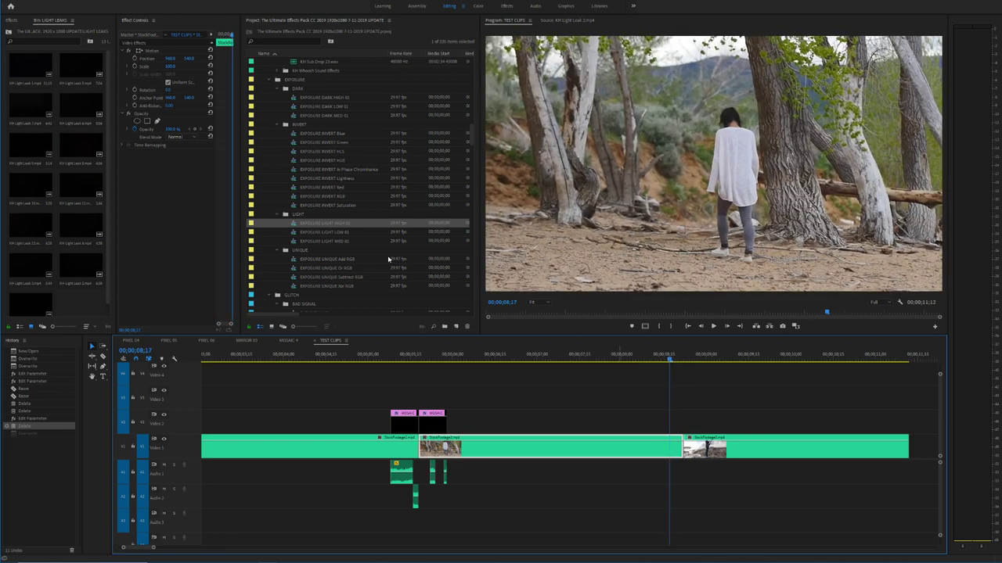
# Step: Expand the ADD ONS folder at the start of the pack and browse the effect folders down to PIXEL
pyautogui.moveTo(472, 126); pyautogui.dragTo(475, 72)
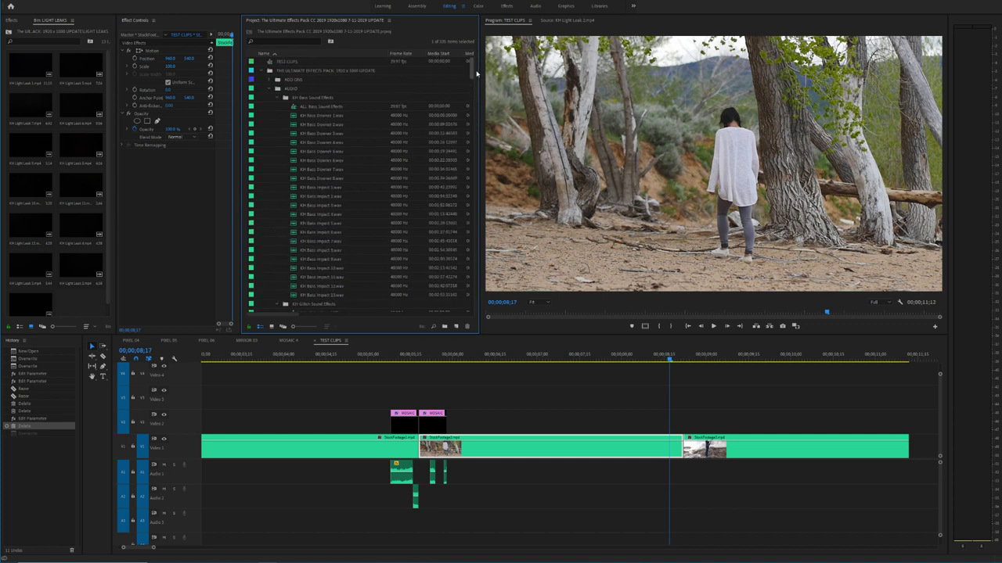
pyautogui.click(270, 80)
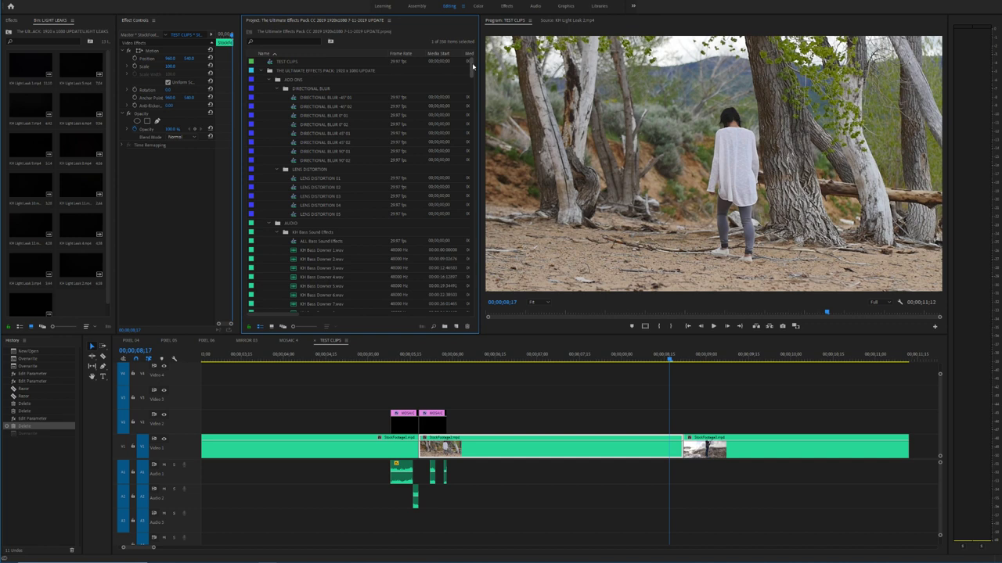
pyautogui.moveTo(472, 66); pyautogui.dragTo(474, 199)
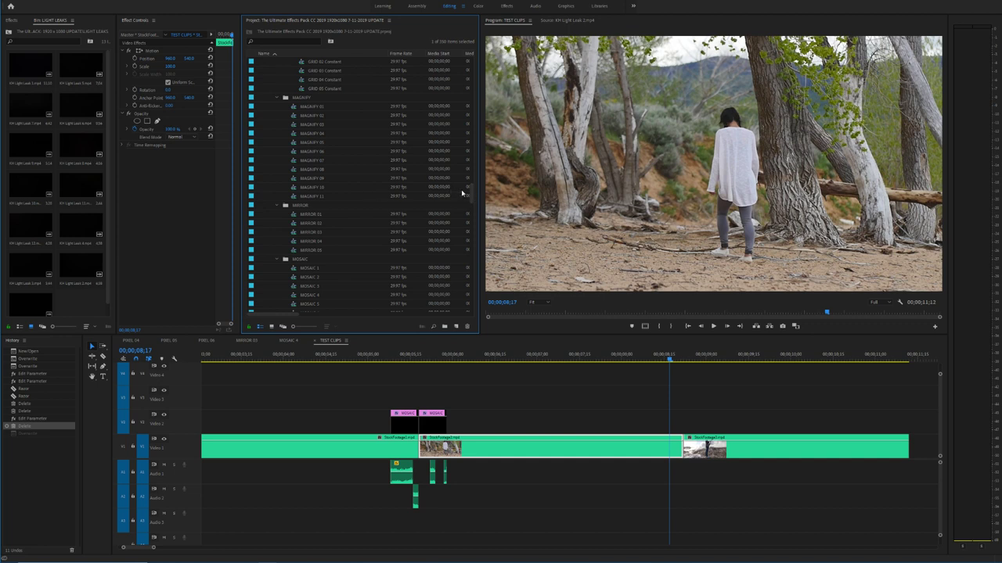
pyautogui.scroll(-10, 341, 198)
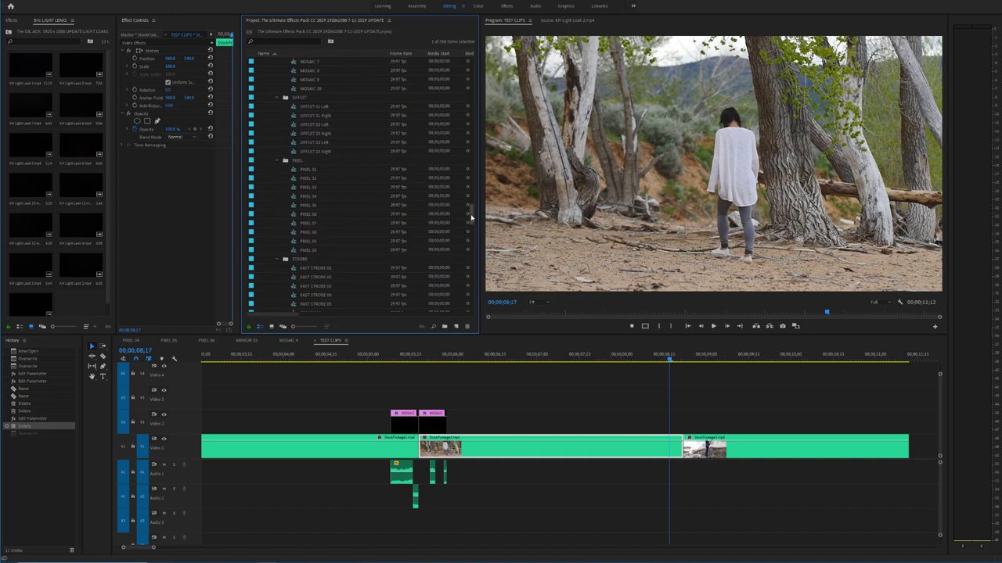
# Step: Place PIXEL 05 with its sound effects across the last cut in TEST CLIPS and play the transition
pyautogui.click(329, 195)
pyautogui.moveTo(473, 271); pyautogui.dragTo(683, 437)
pyautogui.press('space')
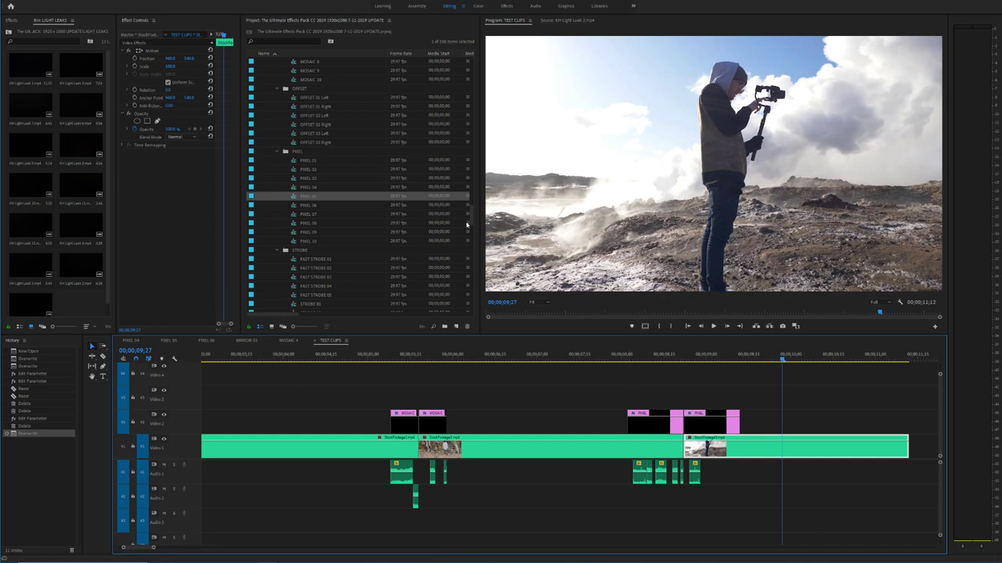
# Step: Locate and select VERTICAL STUTTER 01 in the STUTTER folder's VERTICAL group, and save the project
pyautogui.moveTo(471, 219); pyautogui.dragTo(471, 248)
pyautogui.click(321, 162)
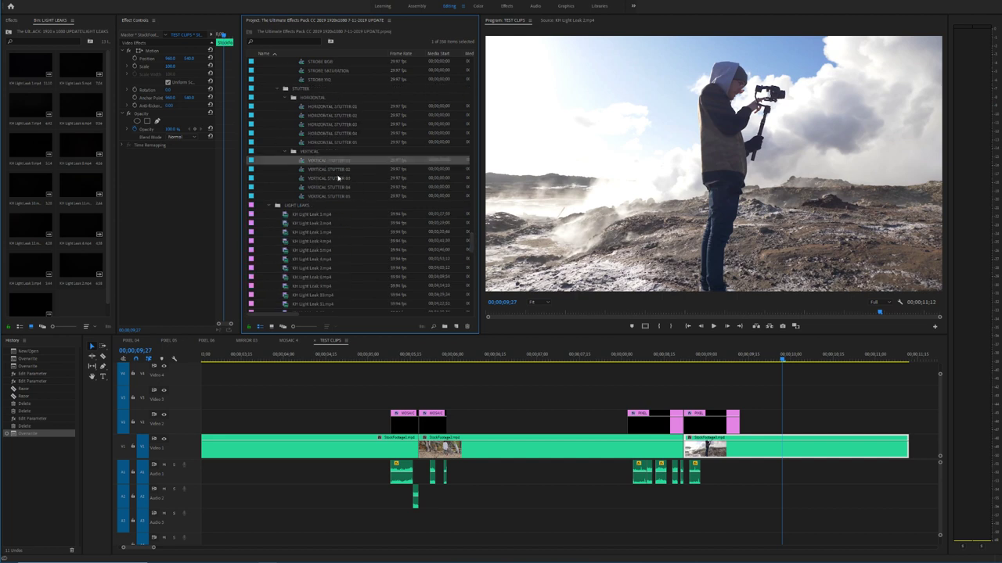
pyautogui.hotkey('ctrl', 's')
# Step: Delete the pixel transition's clips from Video 2 and its sound effects from Audio 1 at the last cut
pyautogui.moveTo(716, 394); pyautogui.dragTo(671, 417)
pyautogui.press('Delete')
pyautogui.moveTo(731, 483); pyautogui.dragTo(628, 458)
pyautogui.press('Delete')
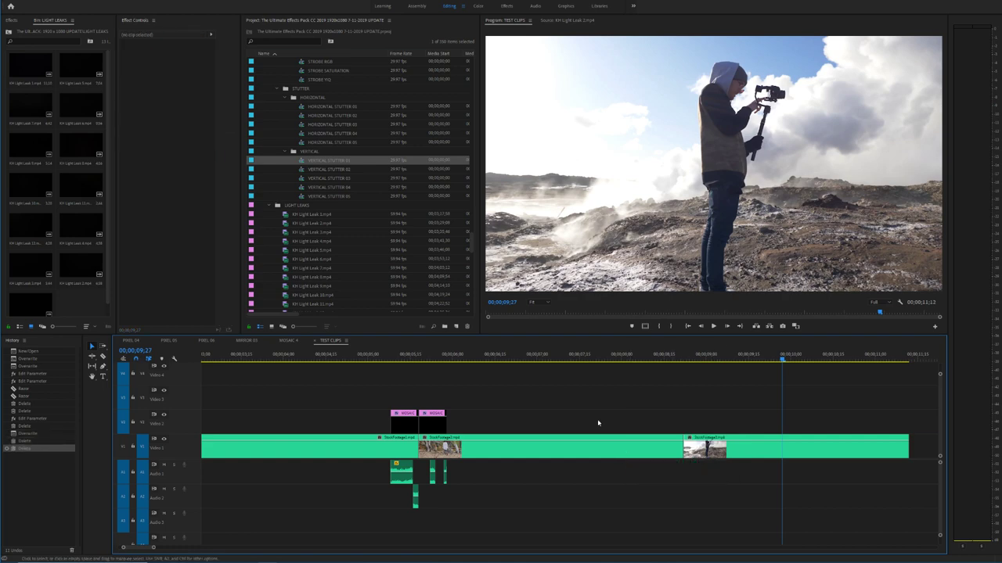
# Step: Place VERTICAL STUTTER 01 on Video 2 across the last cut in TEST CLIPS and play the transition
pyautogui.moveTo(324, 167); pyautogui.dragTo(627, 420)
pyautogui.click(624, 358)
pyautogui.press('space')
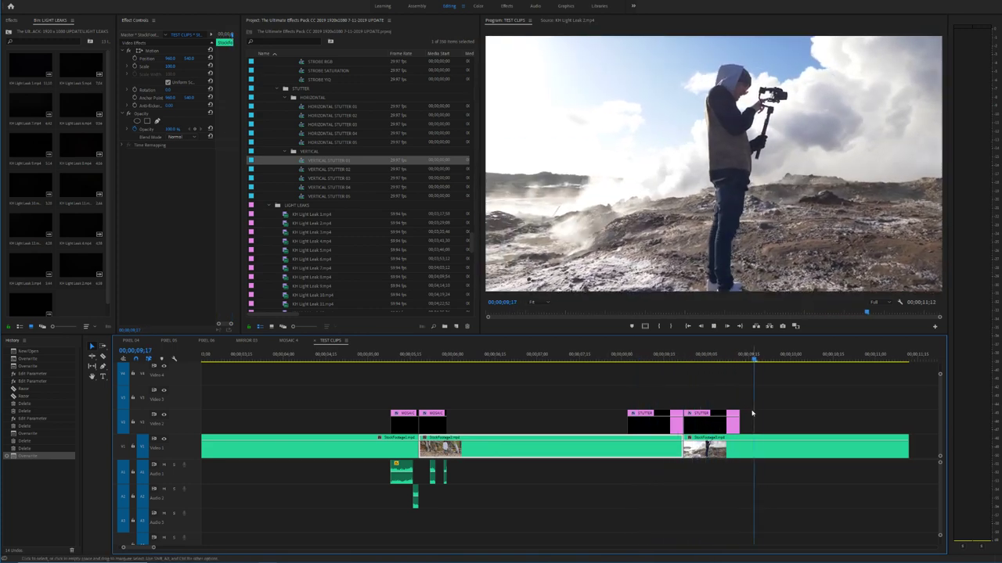
# Step: Delete the vertical stutter transition's clips from Video 2 at the last cut in TEST CLIPS
pyautogui.click(678, 413)
pyautogui.press('Delete')
# Step: Place ELASTIC WARP ZOOM IN 02 with its sound effects across the last cut in TEST CLIPS and play the transition
pyautogui.scroll(-2, 415, 250)
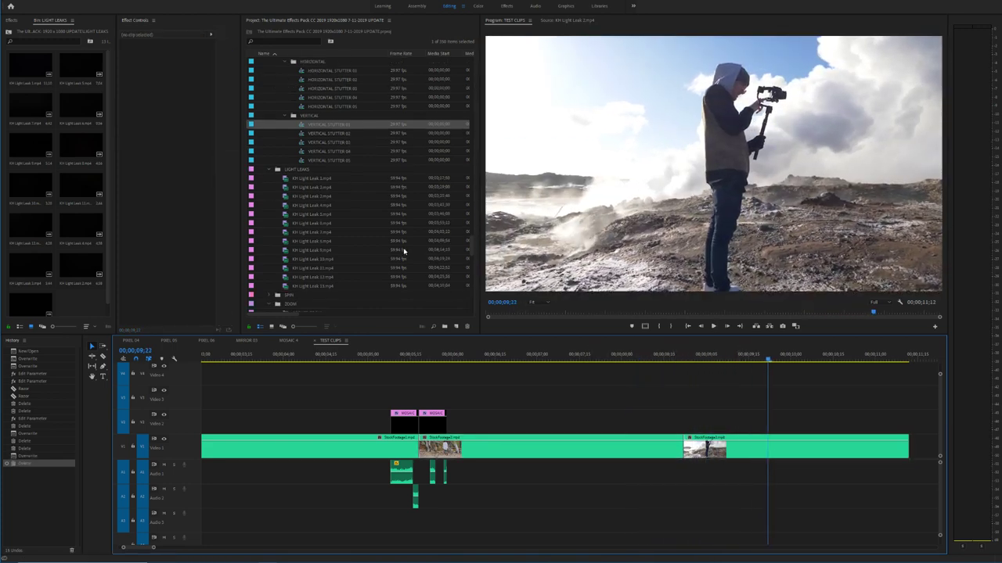
pyautogui.scroll(-2, 463, 219)
pyautogui.moveTo(471, 248); pyautogui.dragTo(471, 254)
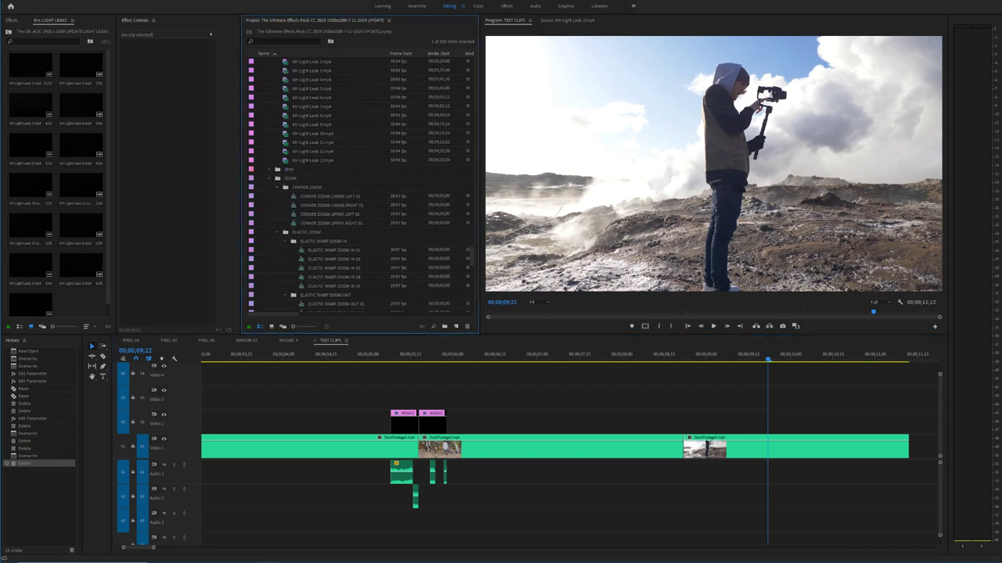
pyautogui.scroll(-2, 397, 234)
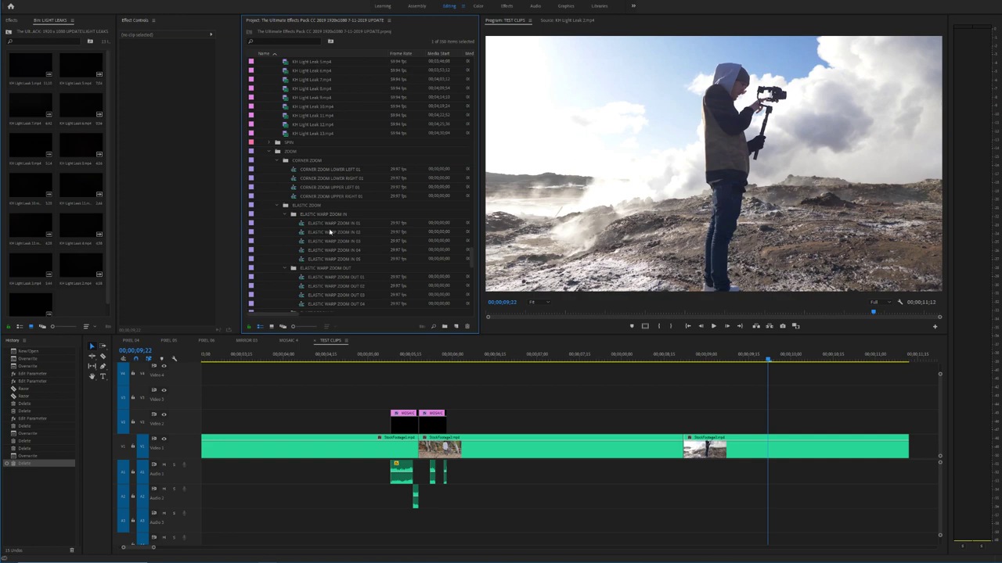
pyautogui.moveTo(331, 232); pyautogui.dragTo(702, 425)
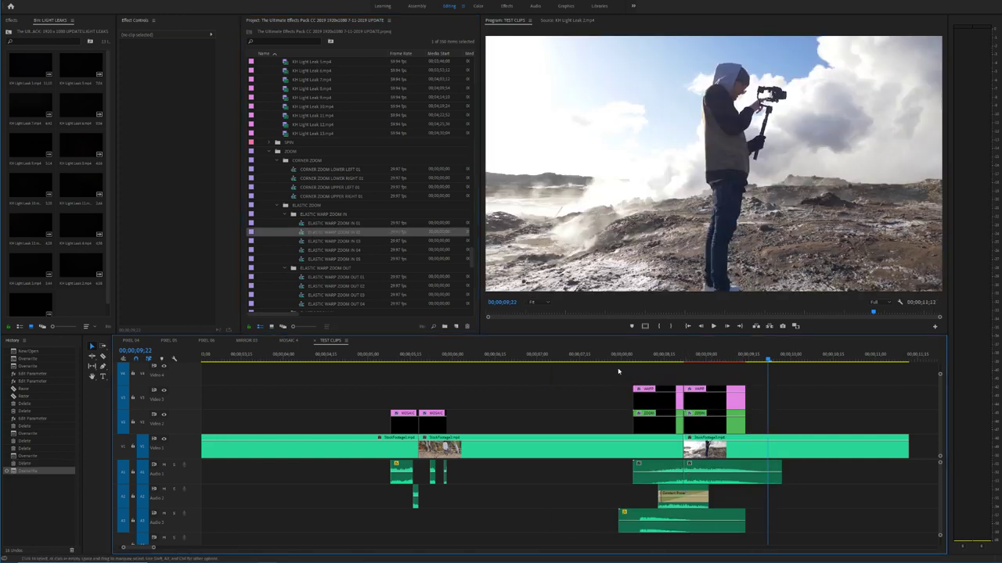
pyautogui.click(592, 354)
pyautogui.press('space')
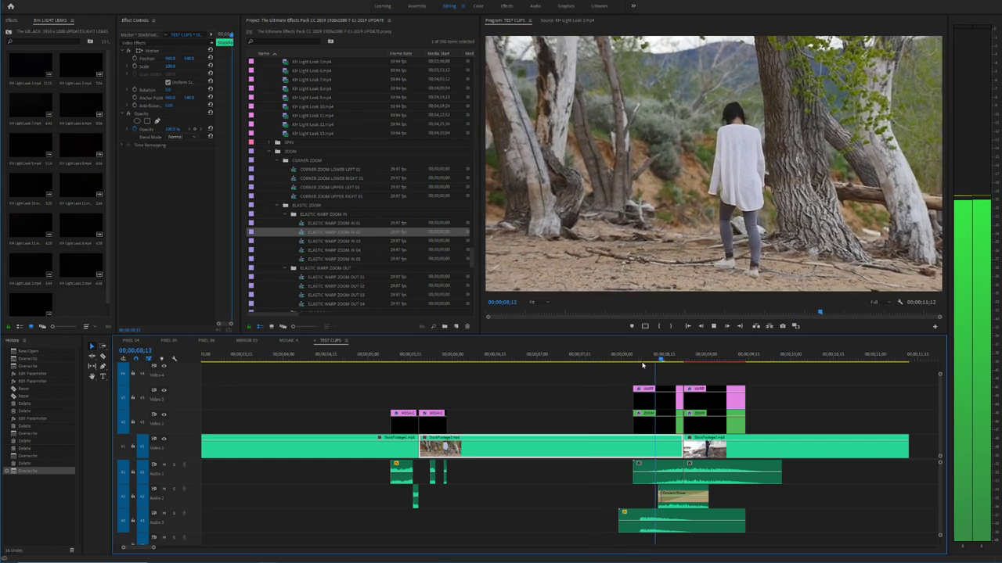
pyautogui.click(624, 357)
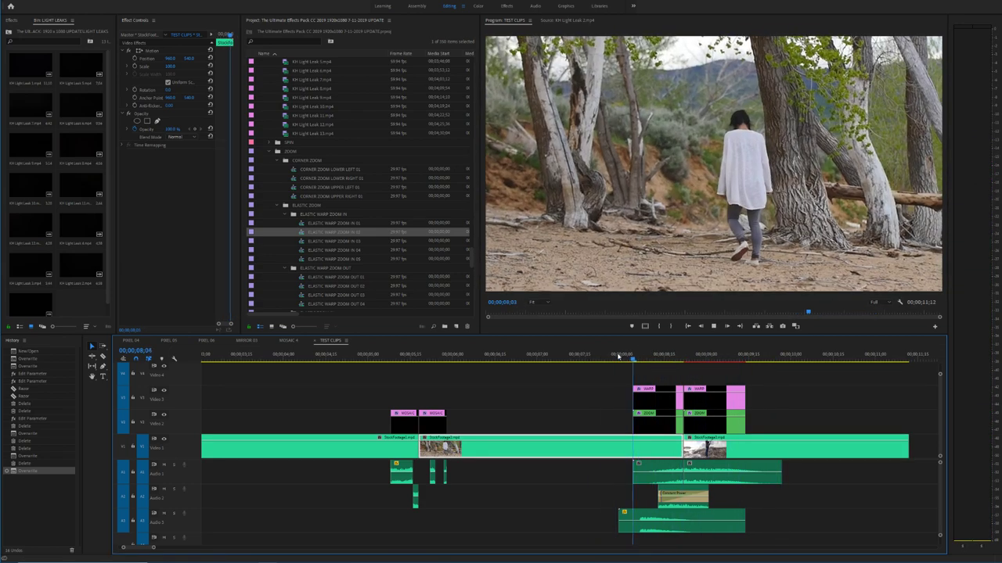
pyautogui.press('space')
# Step: Undo the placement of the elastic warp zoom transition at the last cut
pyautogui.hotkey('ctrl', 'z')
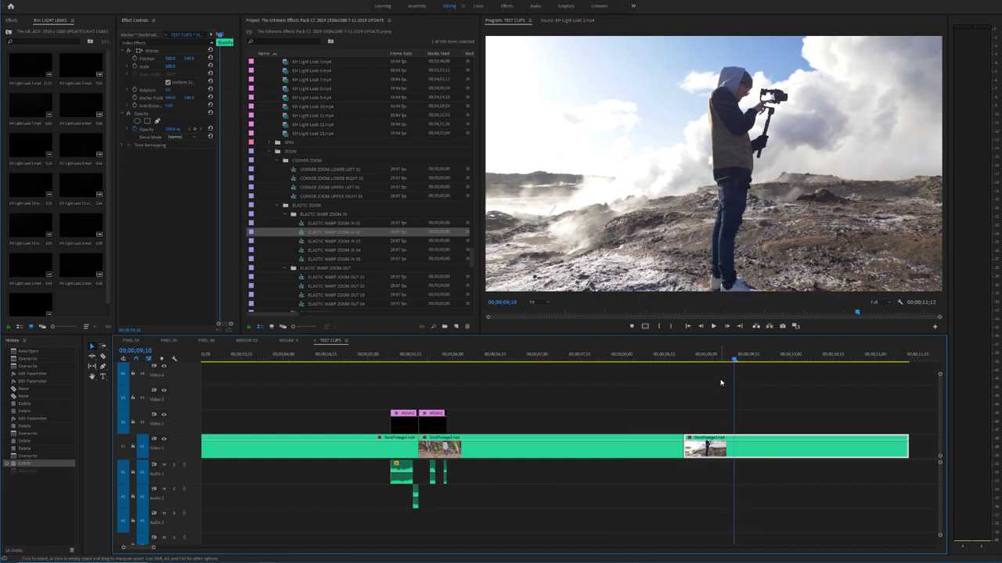
pyautogui.scroll(-6, 320, 298)
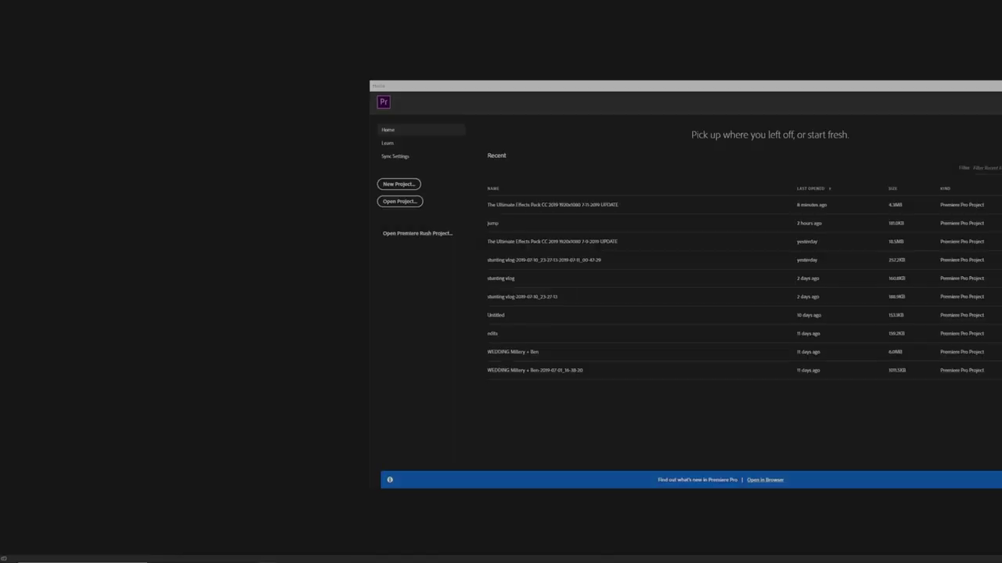
pyautogui.click(608, 202)
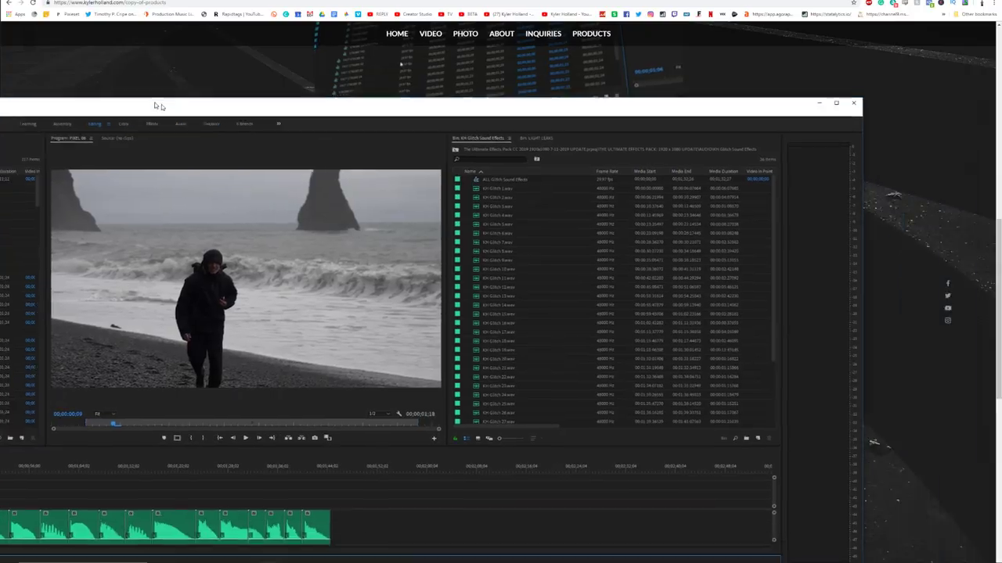
pyautogui.moveTo(157, 105); pyautogui.dragTo(2, 19)
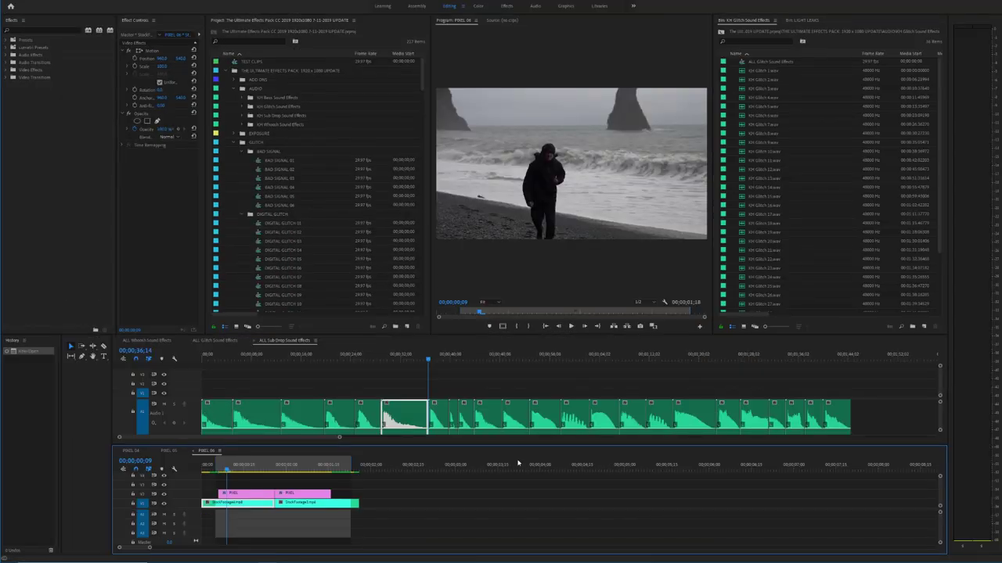
pyautogui.hotkey('ctrl', 's')
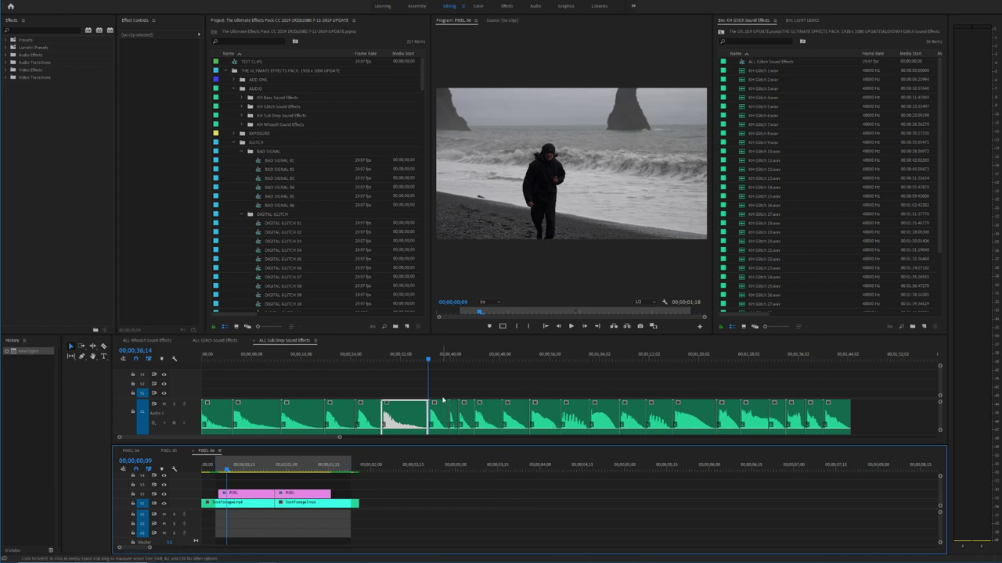
# Step: Locate PIXEL 05 in the PIXEL folder and open it as the active sequence in the timeline
pyautogui.scroll(-2, 366, 225)
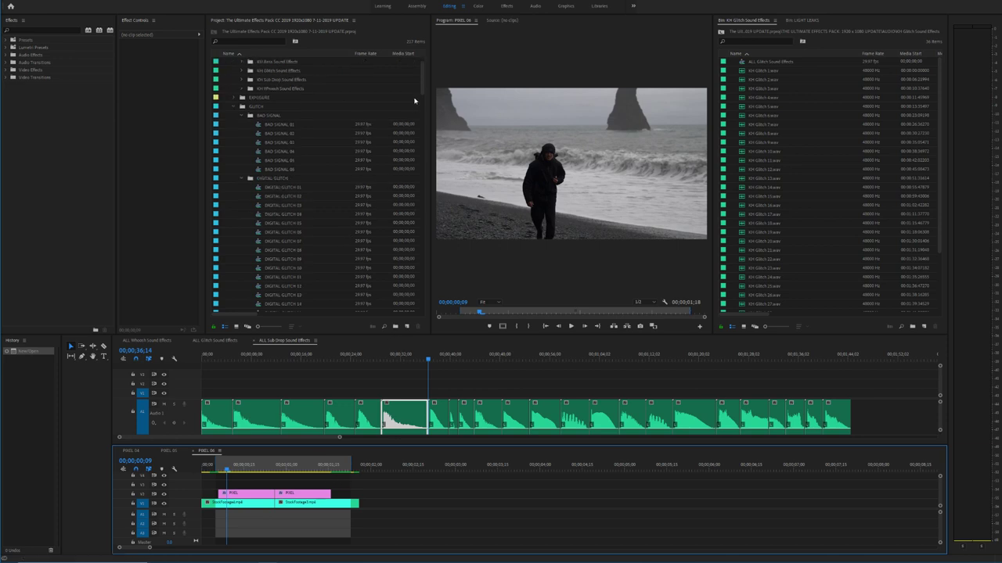
pyautogui.moveTo(422, 91); pyautogui.dragTo(422, 185)
pyautogui.doubleClick(259, 179)
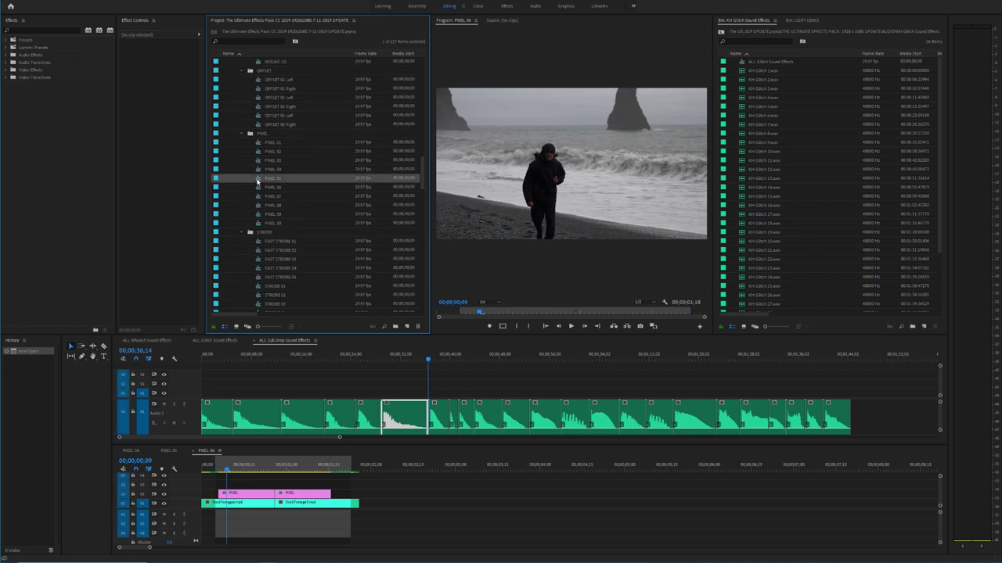
pyautogui.doubleClick(259, 188)
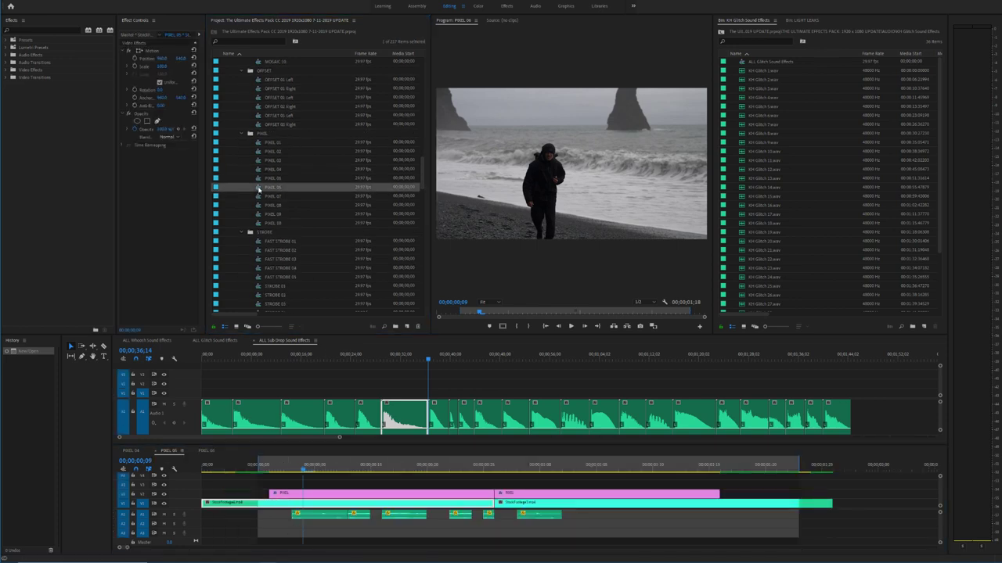
pyautogui.doubleClick(257, 181)
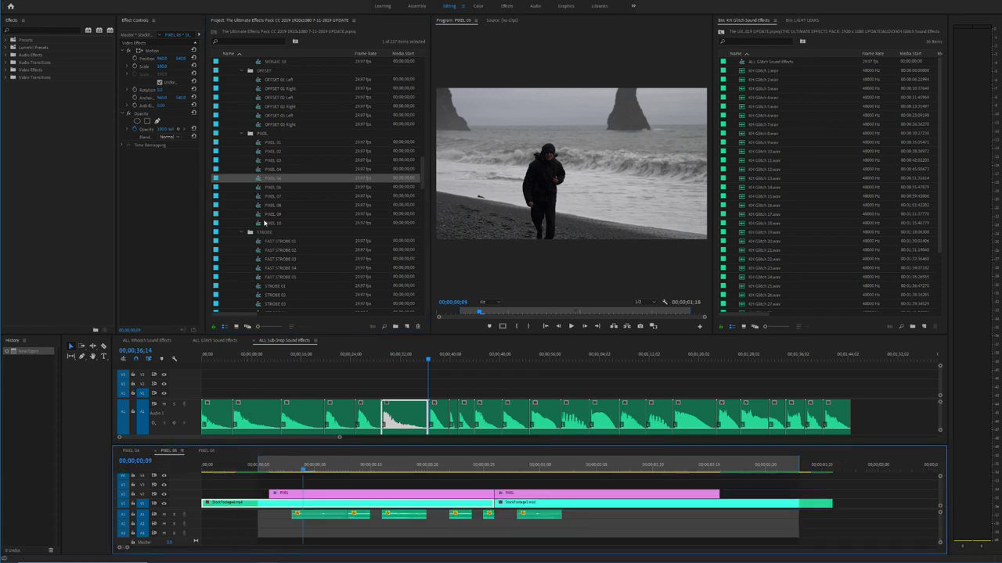
# Step: Play the PIXEL 05 transition with its sound effects and return the playhead to 00;00;00;04, ahead of the pixel clips
pyautogui.press('space')
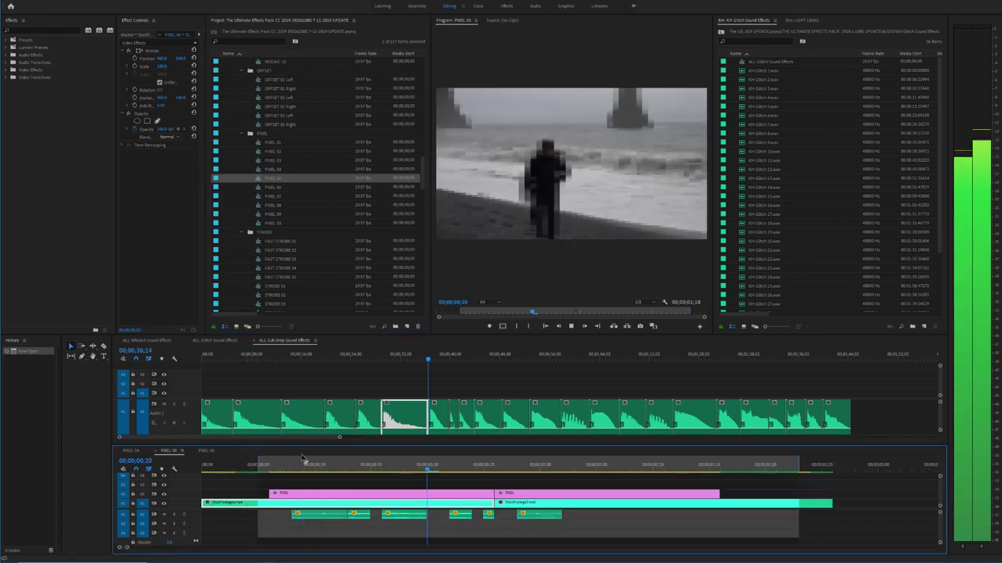
pyautogui.press('space')
pyautogui.moveTo(602, 510); pyautogui.dragTo(336, 520)
pyautogui.moveTo(268, 470); pyautogui.dragTo(247, 468)
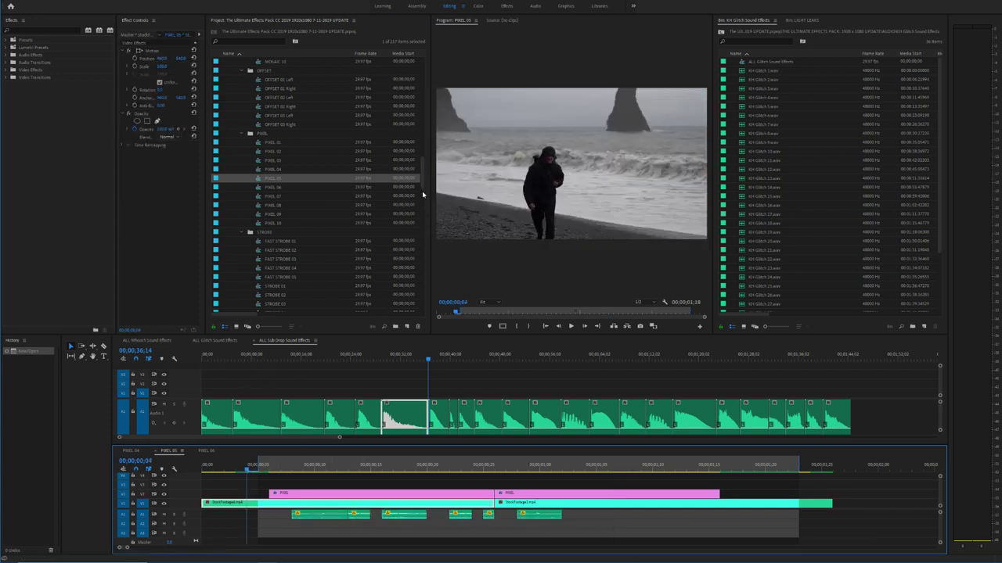
# Step: Show the ALL Glitch Sound Effects sequence and play several of its glitch samples
pyautogui.click(223, 342)
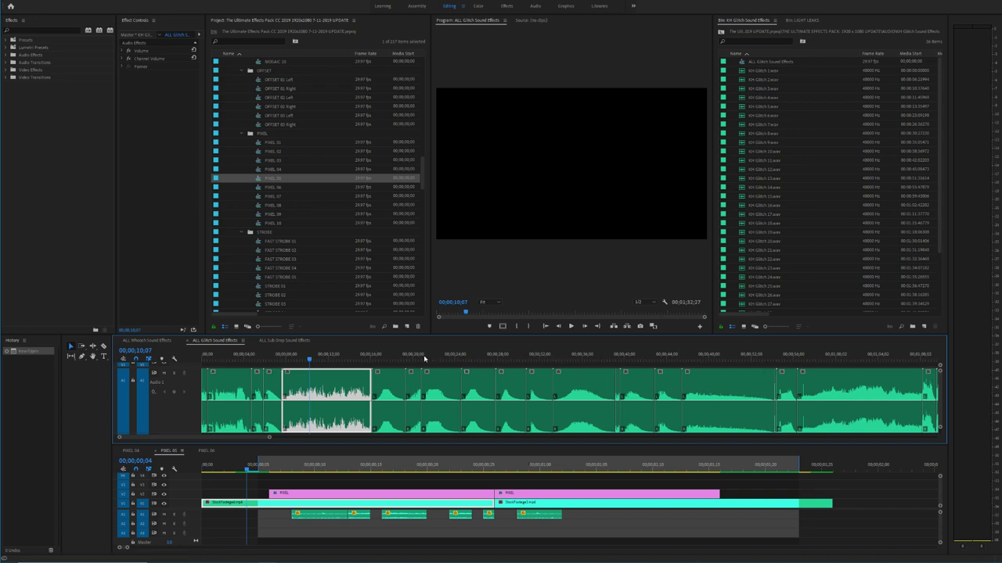
pyautogui.click(234, 357)
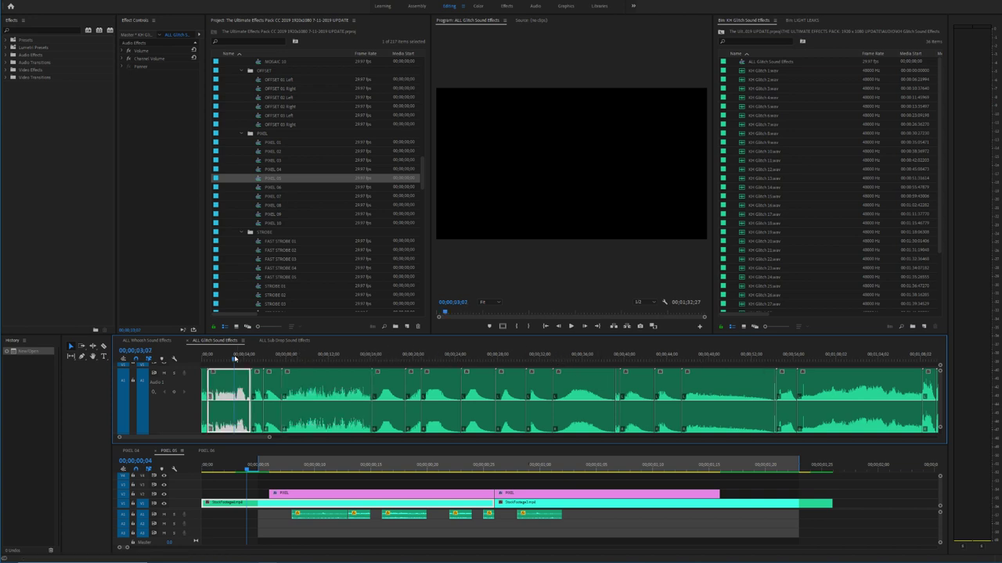
pyautogui.press('space')
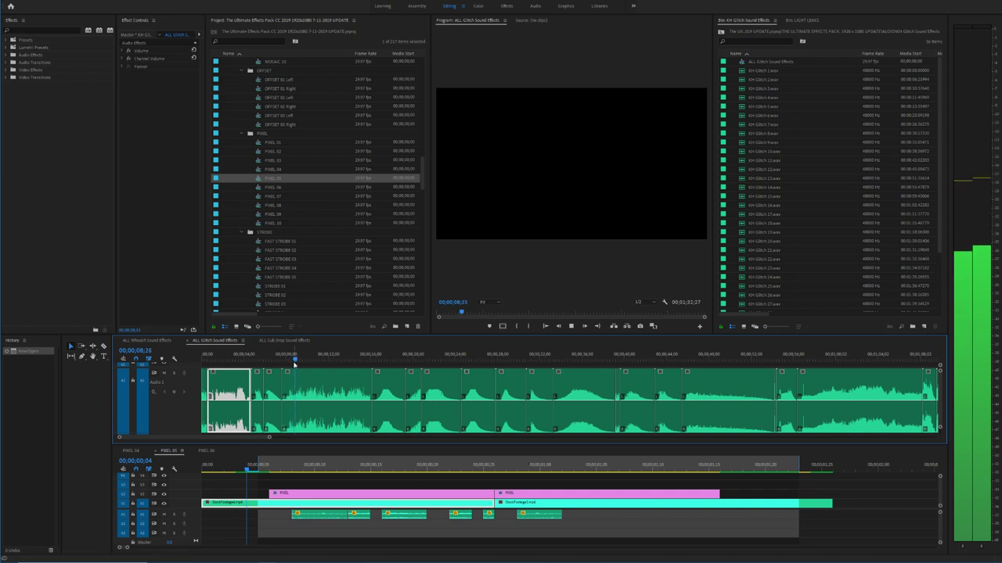
# Step: Show the ALL Sub Drop Sound Effects sequence and listen to samples at several points along it
pyautogui.click(286, 340)
pyautogui.click(276, 356)
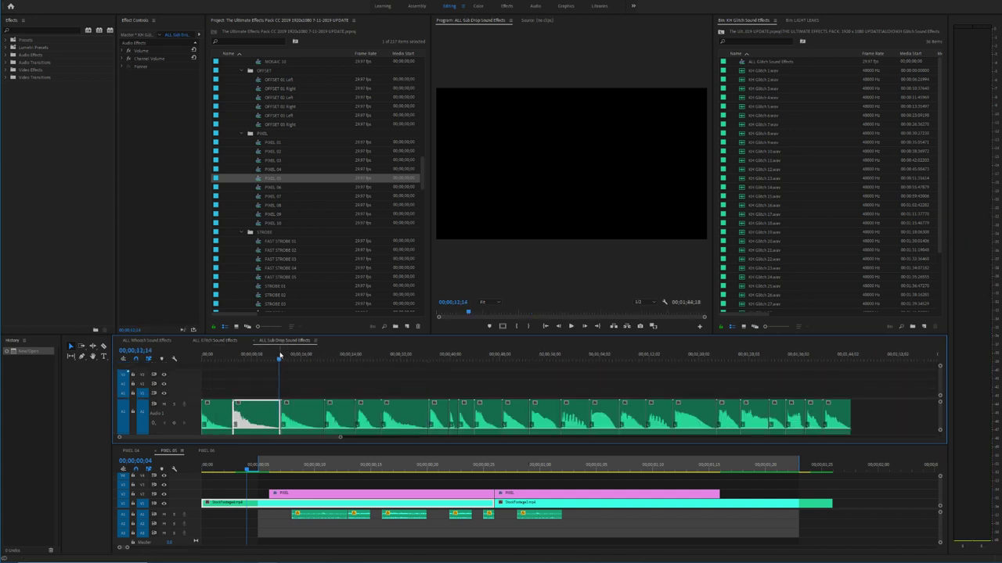
pyautogui.click(324, 358)
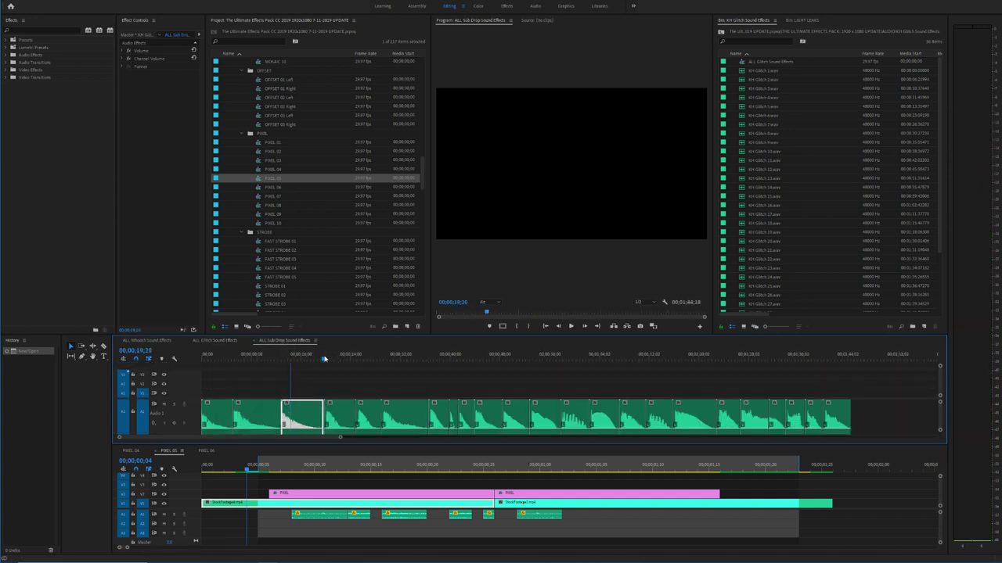
pyautogui.click(431, 358)
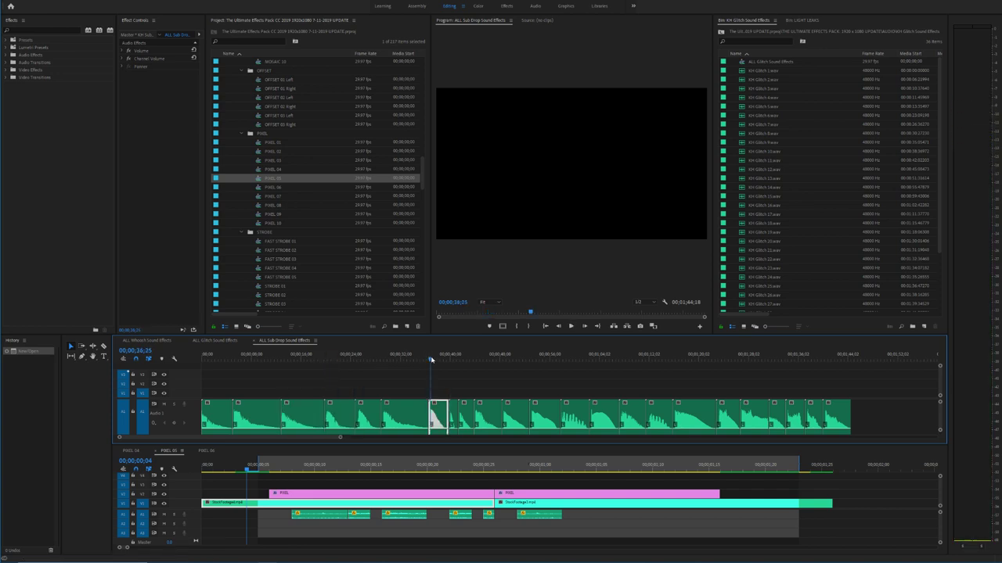
pyautogui.click(456, 358)
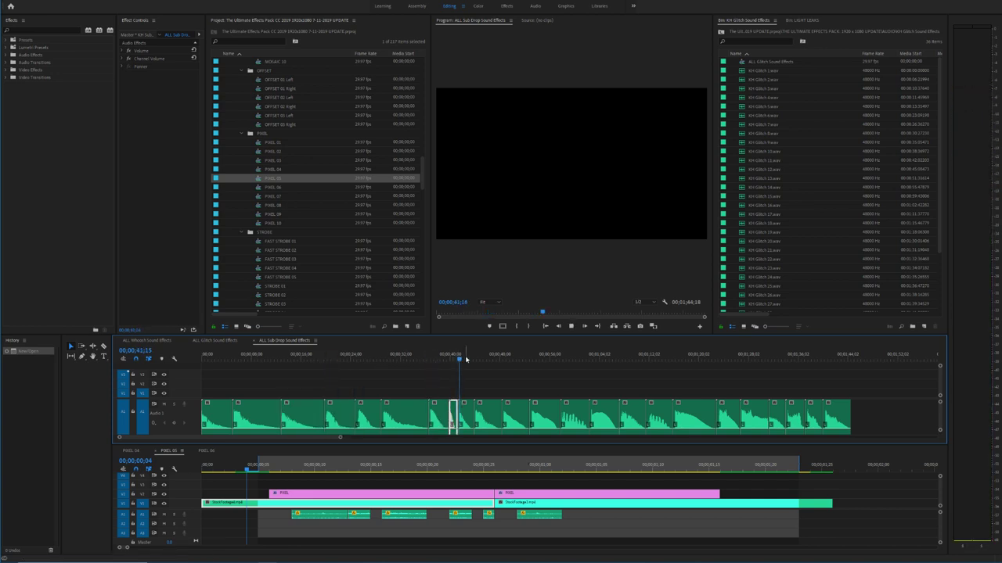
pyautogui.press('space')
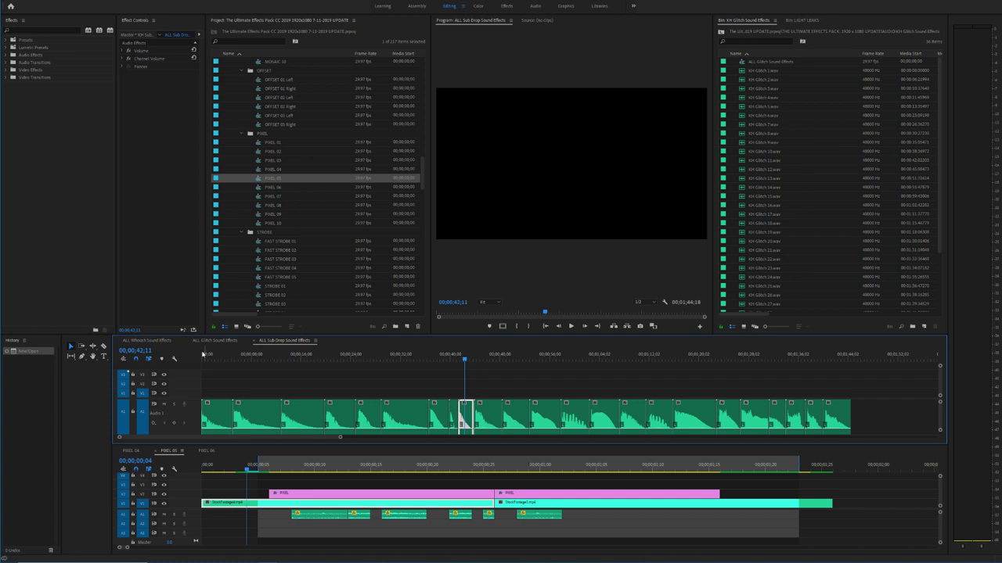
# Step: Show the ALL Whoosh Sound Effects sequence and listen to whoosh samples at several points along it
pyautogui.click(164, 341)
pyautogui.click(328, 359)
pyautogui.press('space')
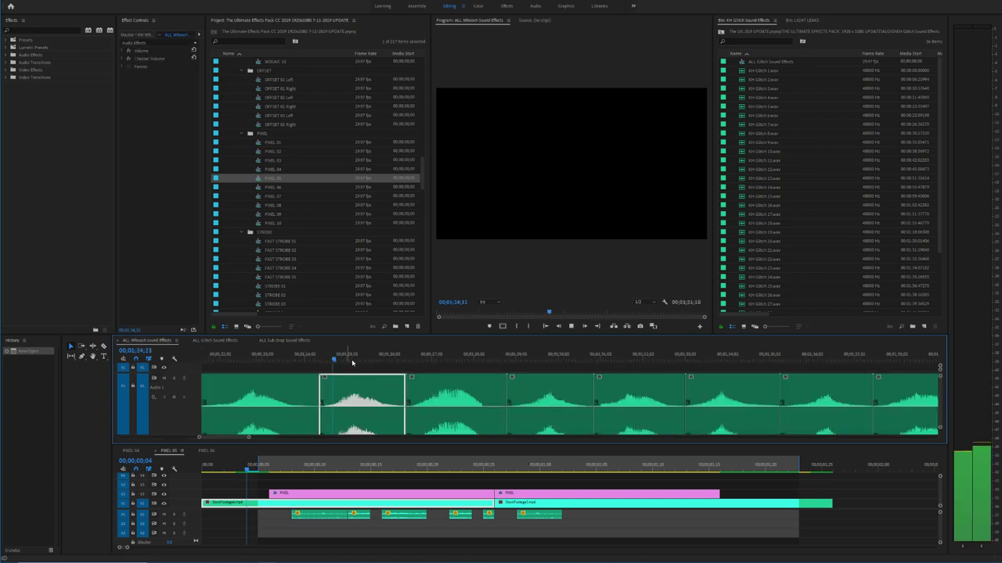
pyautogui.click(537, 358)
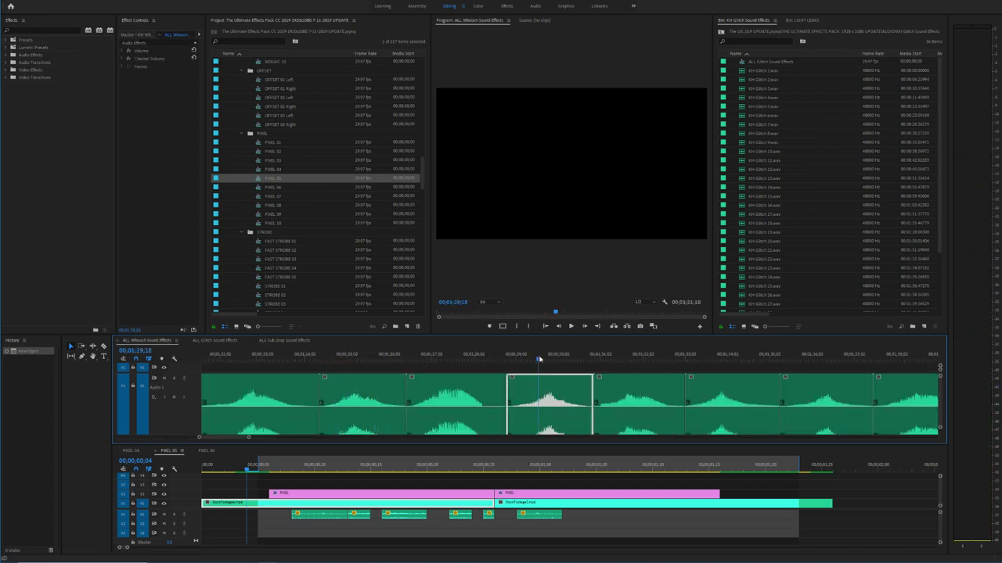
pyautogui.click(610, 360)
pyautogui.click(701, 360)
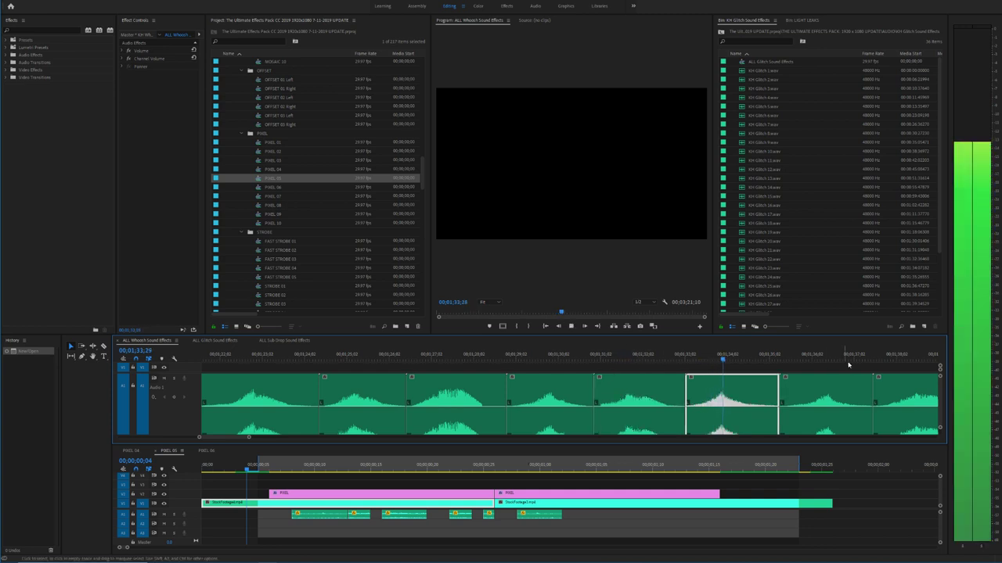
pyautogui.click(821, 358)
pyautogui.click(884, 359)
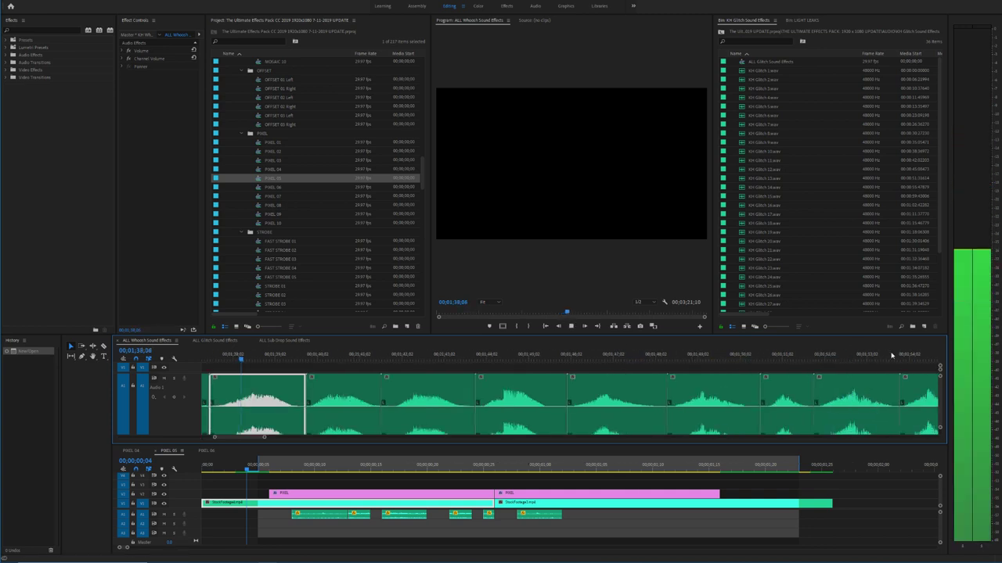
pyautogui.press('-')
pyautogui.press('-')
pyautogui.press('-')
pyautogui.click(800, 361)
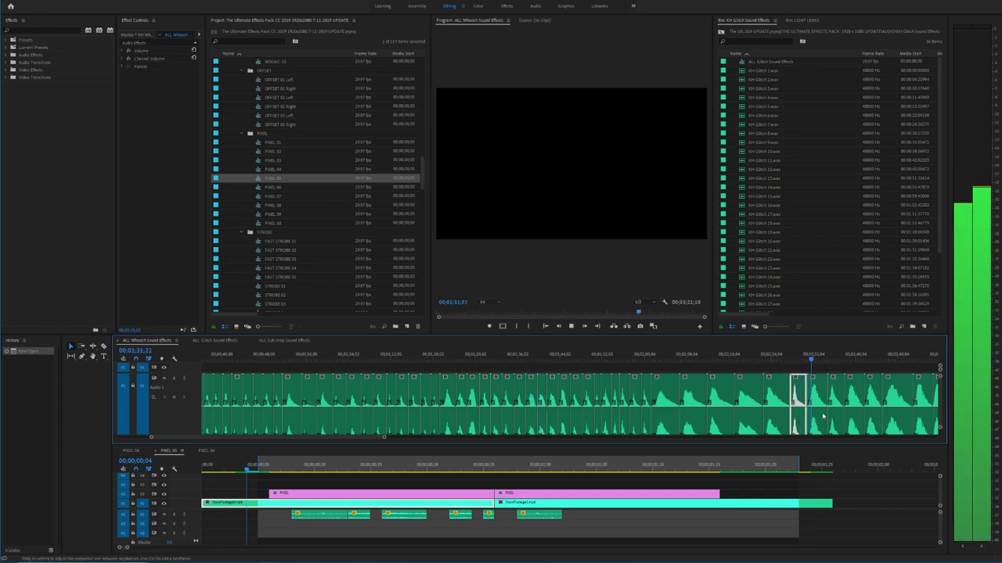
# Step: Try copying a whoosh sample from ALL Whoosh Sound Effects onto the second audio track of PIXEL 05
pyautogui.click(823, 416)
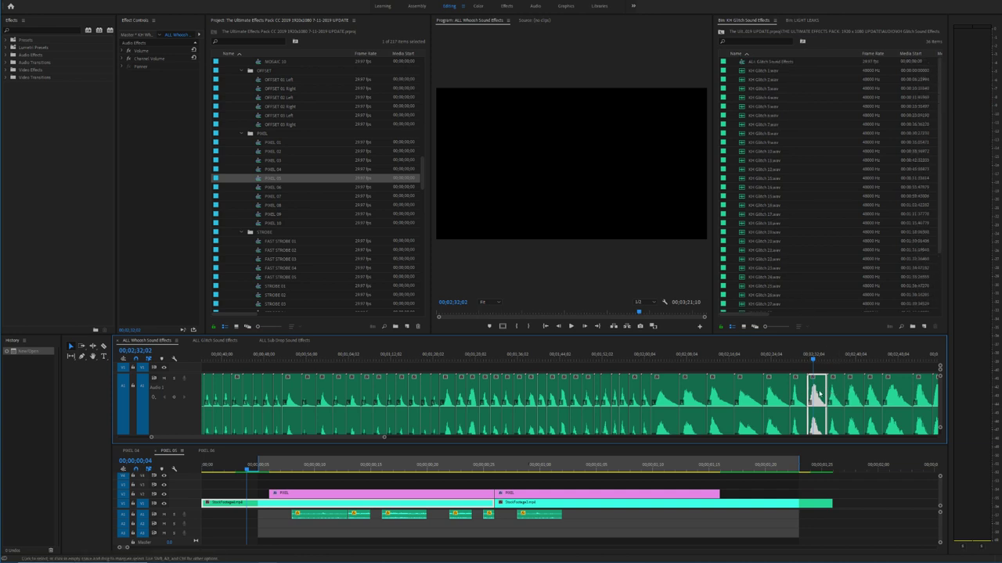
pyautogui.moveTo(732, 471); pyautogui.dragTo(639, 535)
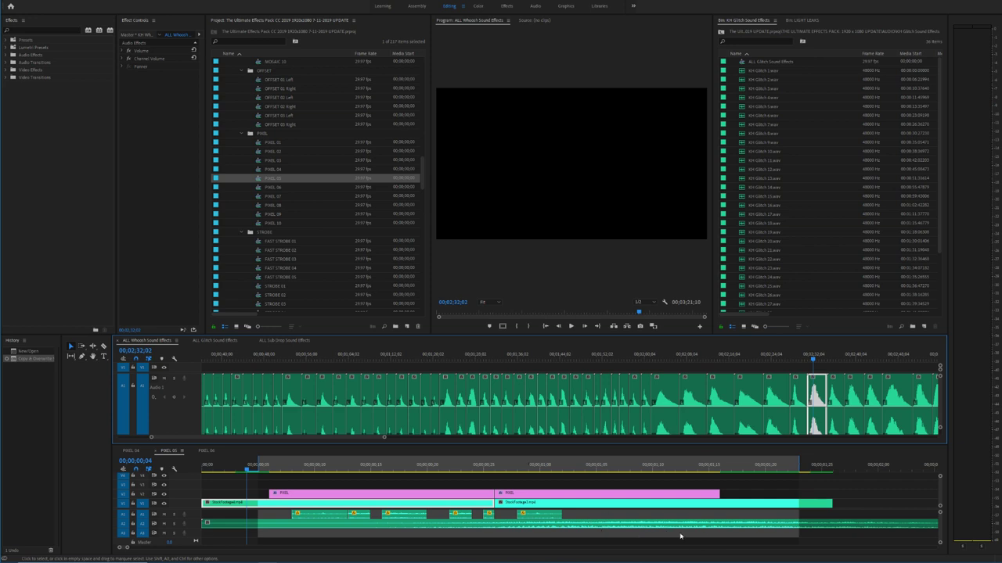
pyautogui.hotkey('ctrl', 'z')
# Step: Select all the sound effect clips in PIXEL 05, and show the PIXEL 06 sequence with the playhead at its start
pyautogui.moveTo(558, 528); pyautogui.dragTo(334, 516)
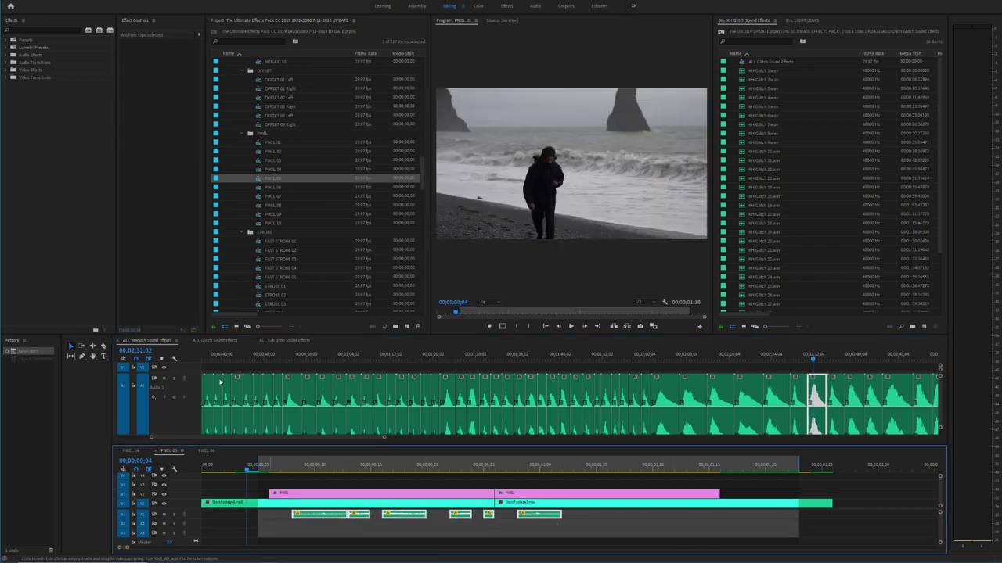
pyautogui.click(207, 451)
pyautogui.moveTo(226, 469); pyautogui.dragTo(203, 468)
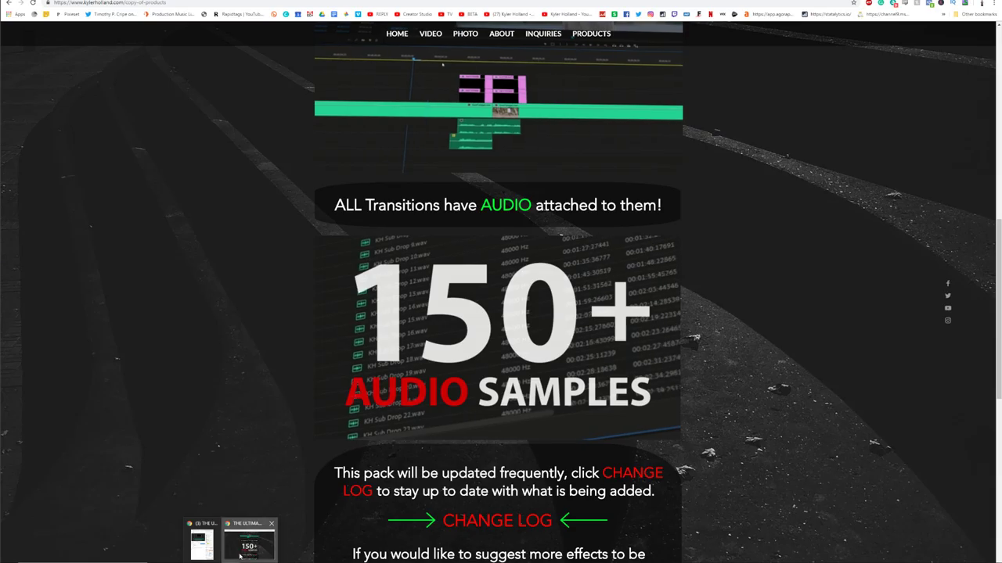
# Step: Switch to the browser window with the effects pack's product page
pyautogui.click(245, 545)
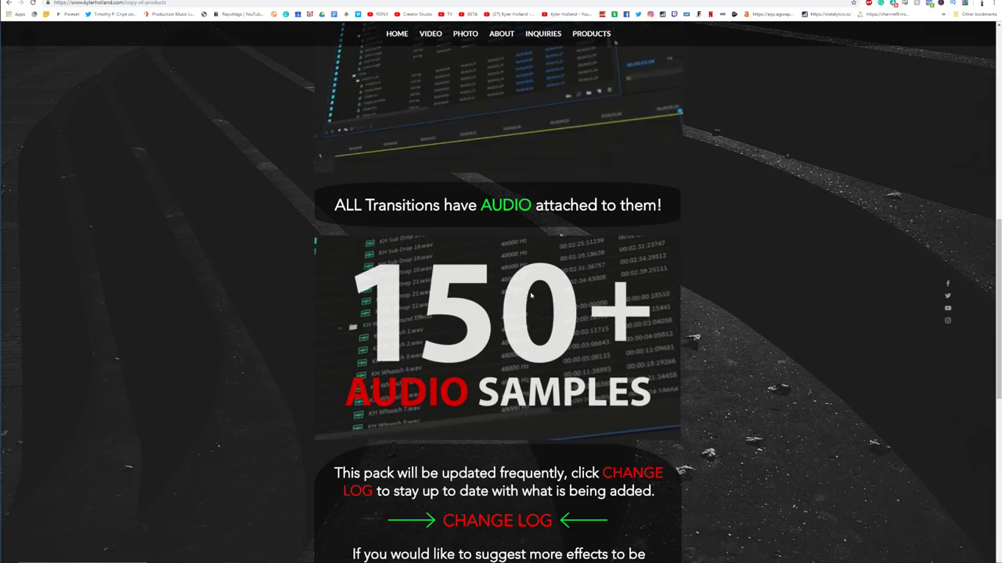
# Step: Examine the product page's video transition, audio sample, change log and effect suggestion sections, and return to Premiere Pro
pyautogui.scroll(-3, 531, 295)
pyautogui.scroll(9, 680, 260)
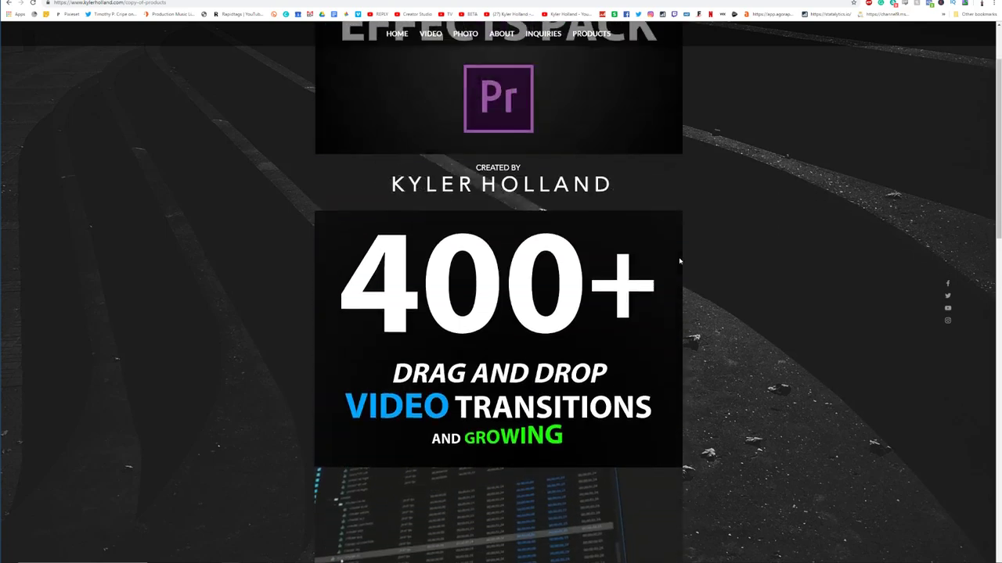
pyautogui.scroll(-15, 679, 257)
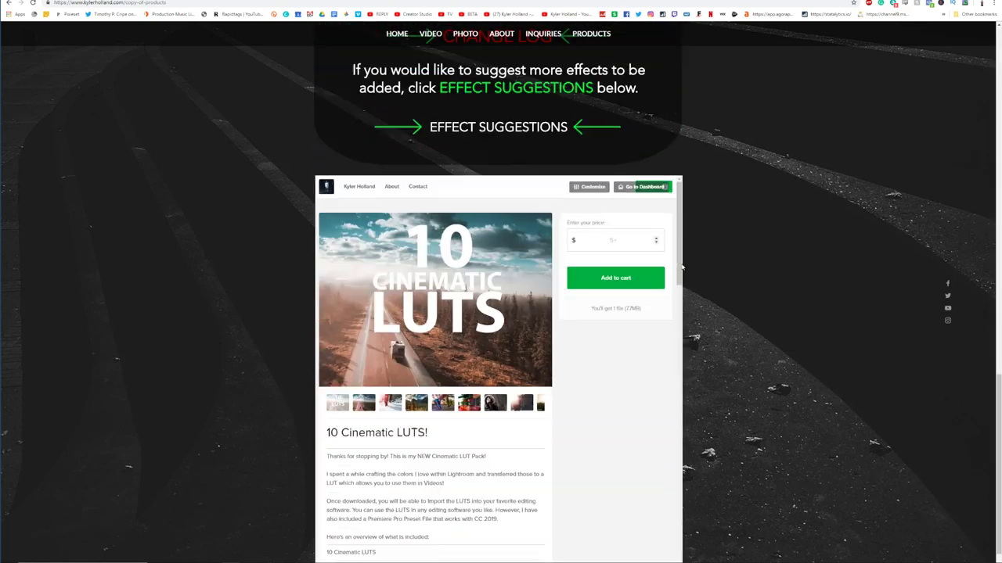
pyautogui.scroll(5, 682, 267)
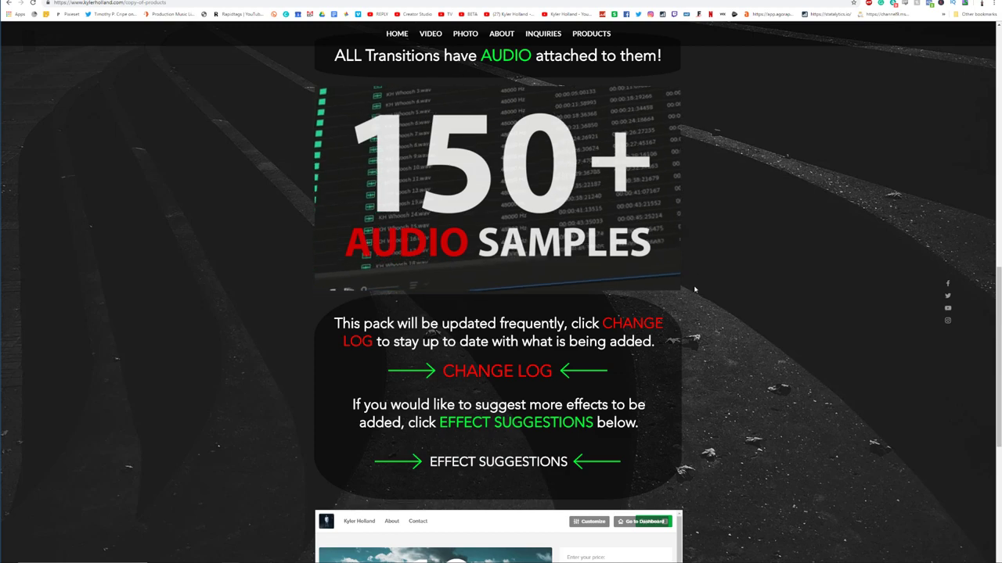
pyautogui.scroll(2, 687, 278)
pyautogui.scroll(-2, 693, 290)
pyautogui.scroll(-2, 694, 292)
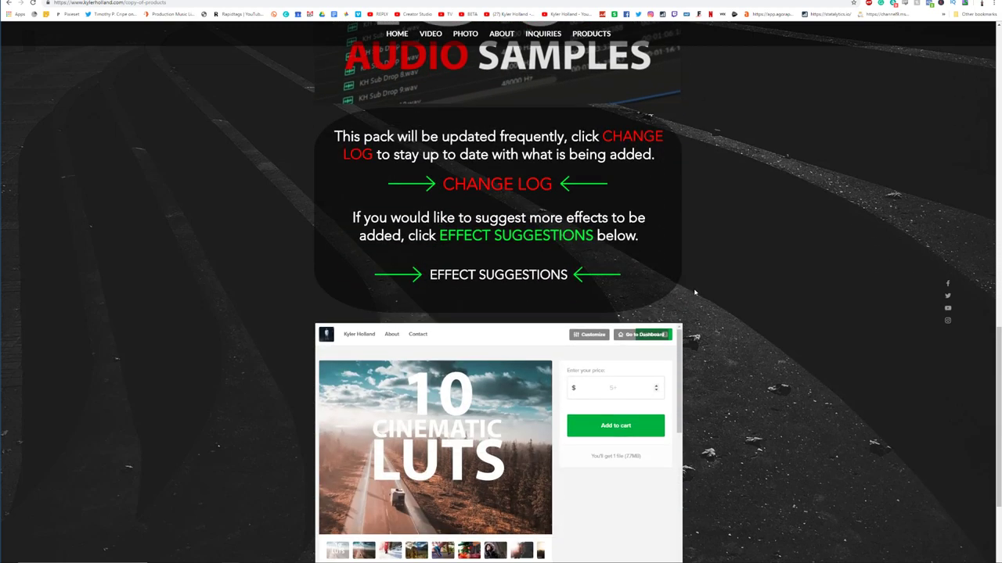
pyautogui.scroll(5, 694, 293)
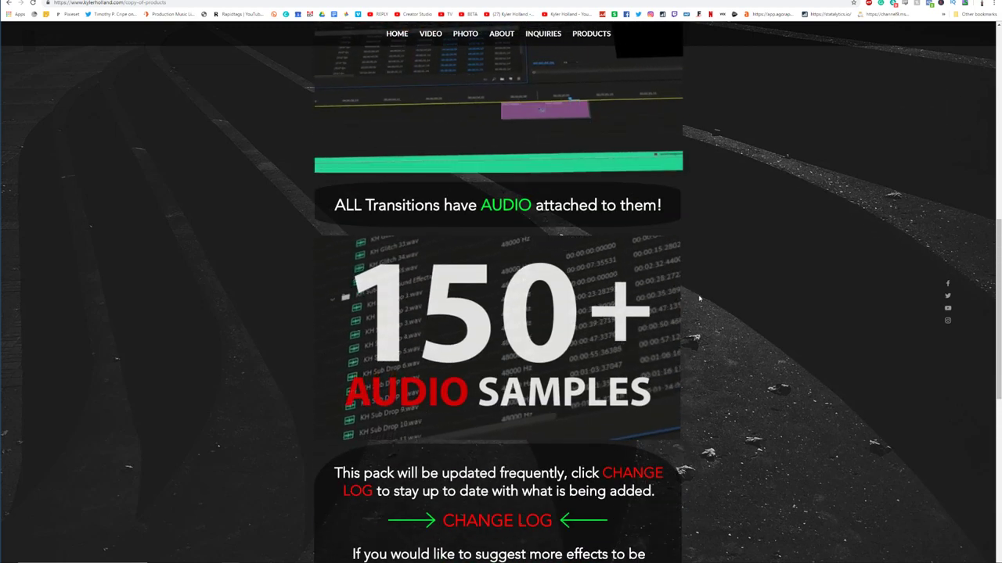
pyautogui.scroll(1, 698, 270)
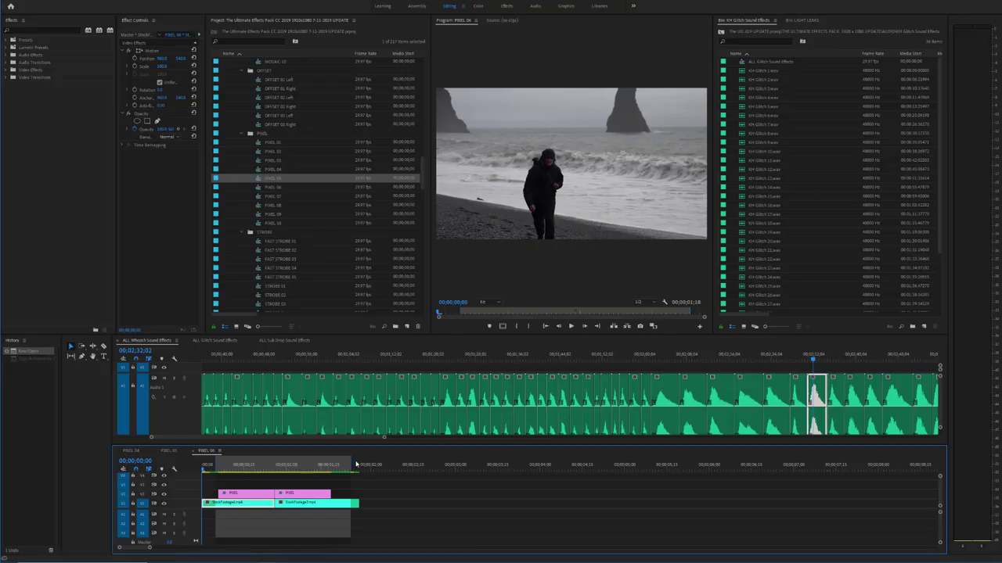
# Step: Play the PIXEL 06 transition, check its opening frames, and return the playhead to the start of the sequence
pyautogui.press('space')
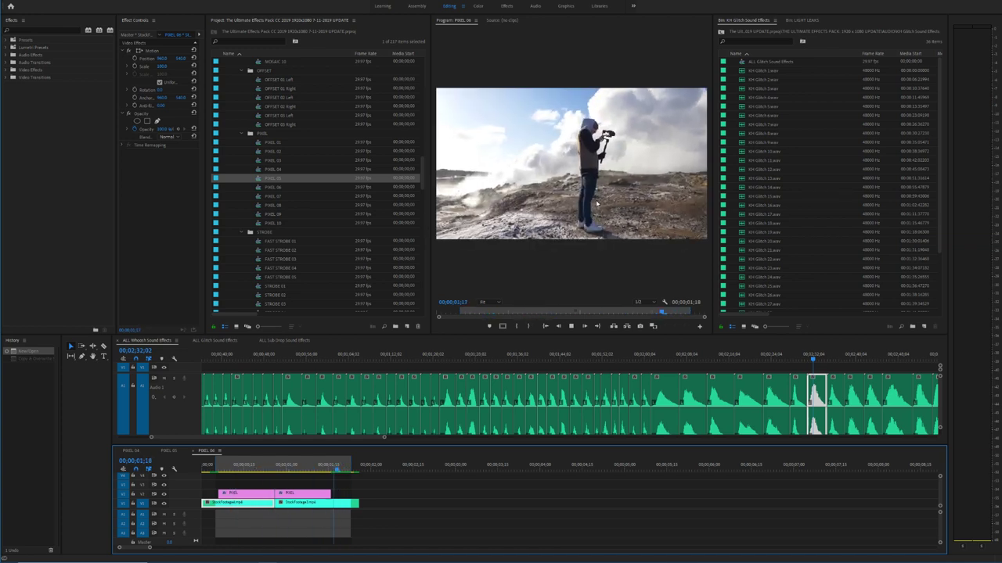
pyautogui.moveTo(304, 463); pyautogui.dragTo(198, 470)
pyautogui.press('space')
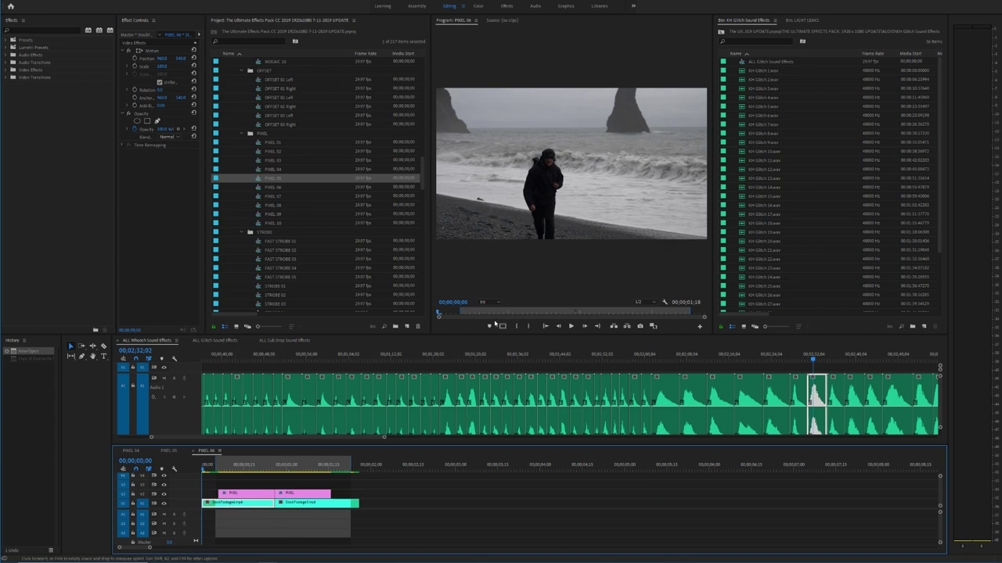
pyautogui.click(223, 465)
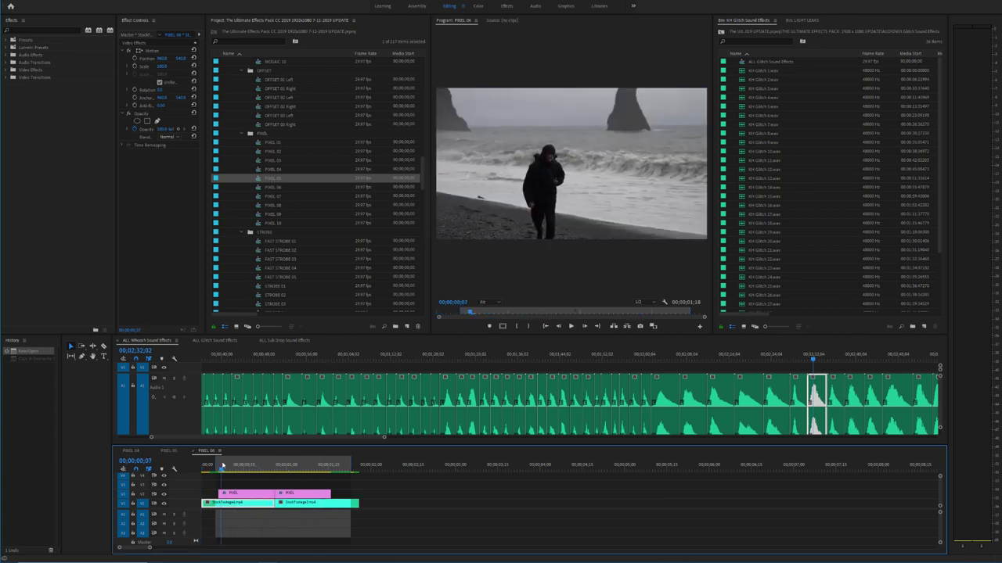
pyautogui.press('Home')
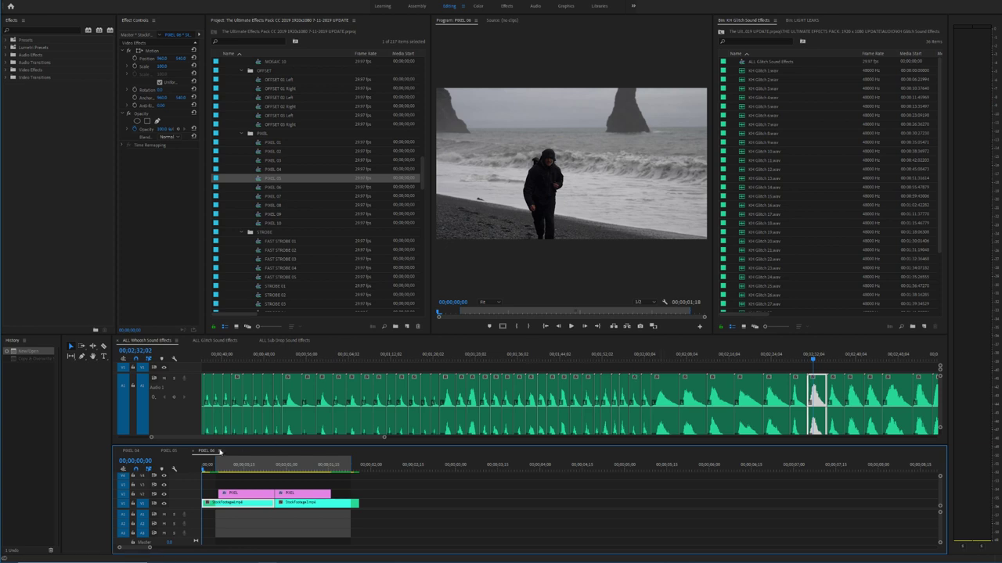
pyautogui.press('space')
pyautogui.moveTo(213, 469); pyautogui.dragTo(180, 470)
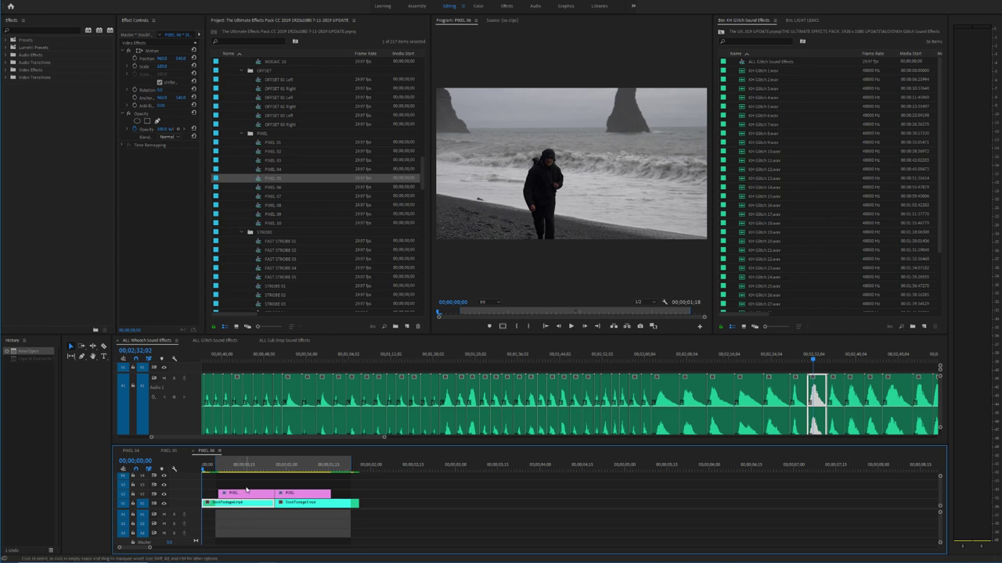
# Step: Paste the copied sound effect clips into PIXEL 06 and shift them along the first audio track to start at 00;00;00;14
pyautogui.hotkey('ctrl', 'v')
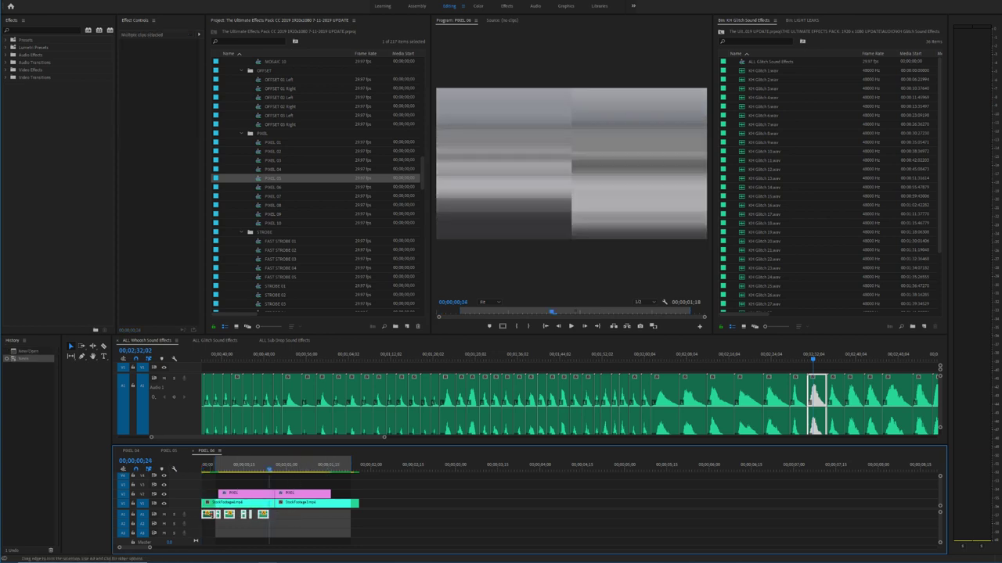
pyautogui.moveTo(262, 516); pyautogui.dragTo(276, 518)
pyautogui.moveTo(212, 516); pyautogui.dragTo(251, 516)
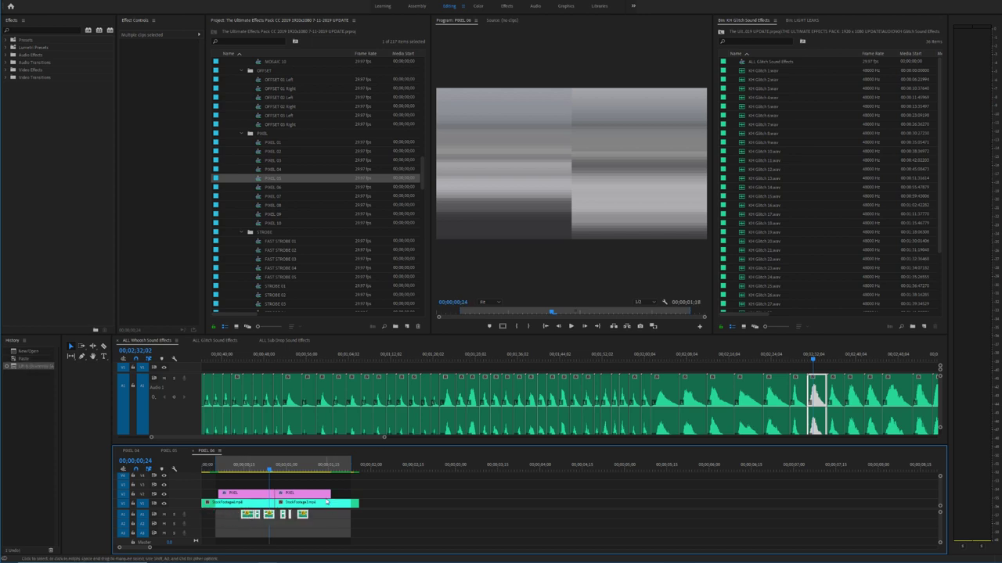
# Step: Preview the PIXEL 06 transition with the pasted sounds and check where the pixel effect starts relative to the audio
pyautogui.click(326, 502)
pyautogui.press('=')
pyautogui.press('=')
pyautogui.click(351, 471)
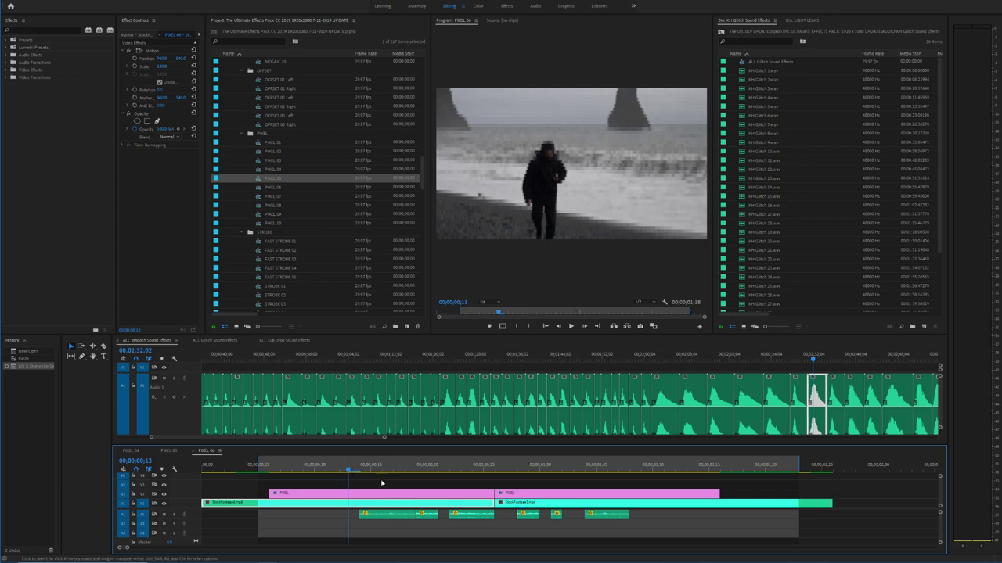
pyautogui.click(280, 468)
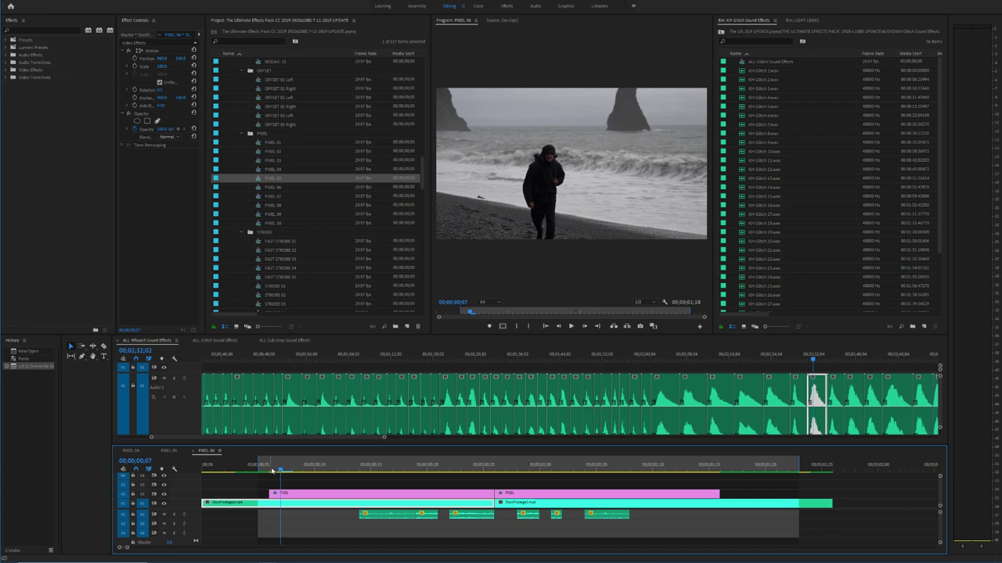
pyautogui.moveTo(272, 470); pyautogui.dragTo(266, 470)
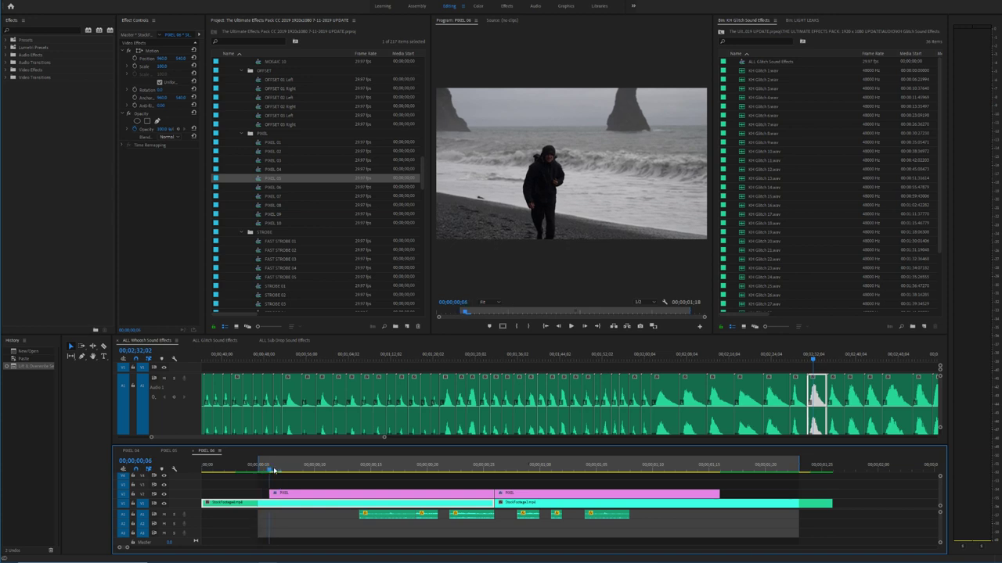
pyautogui.press('space')
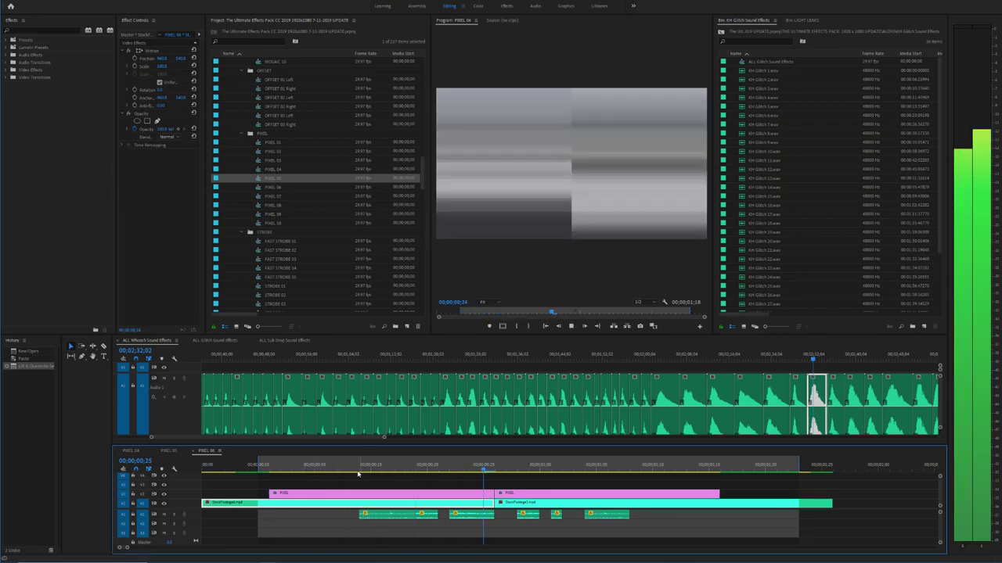
pyautogui.click(322, 468)
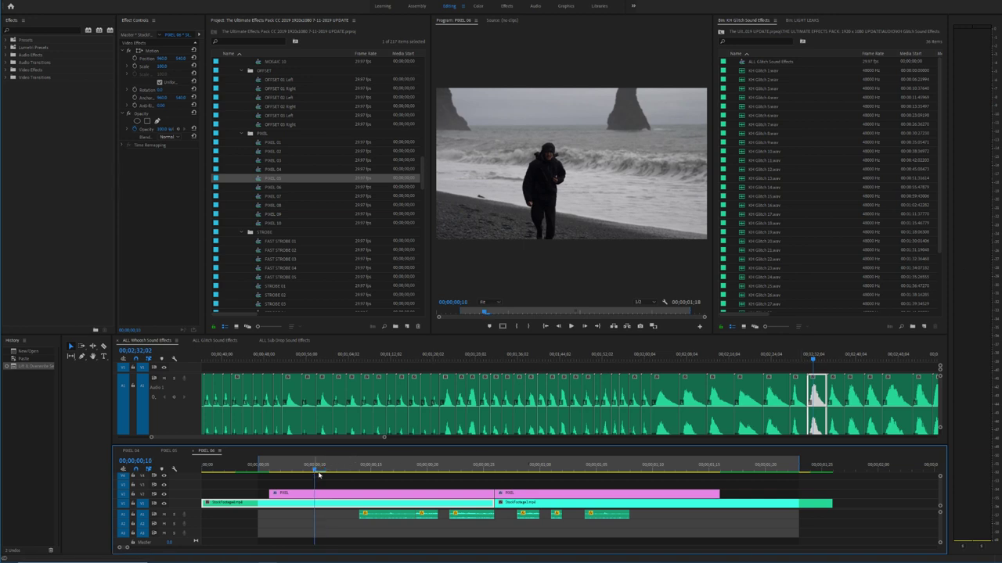
pyautogui.press('space')
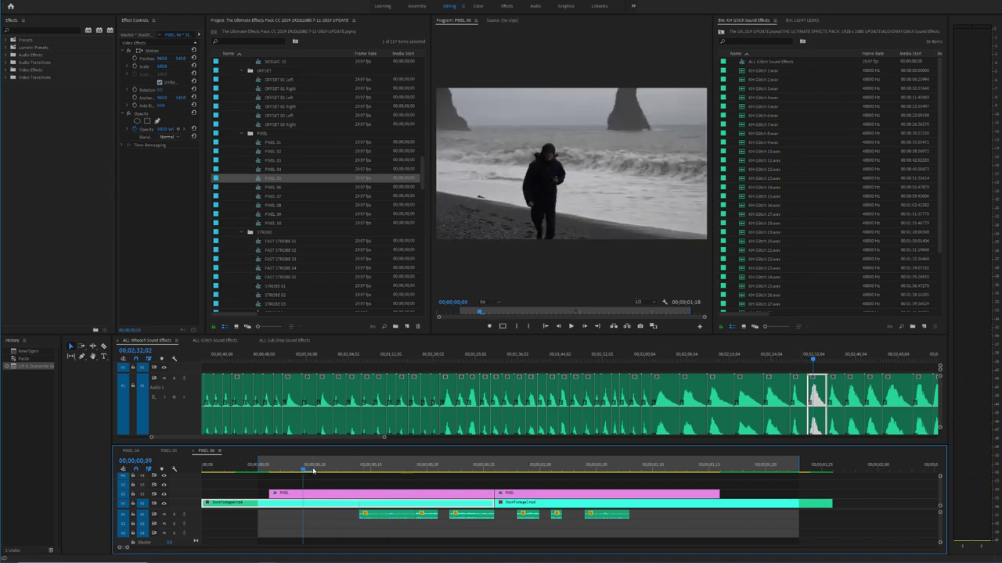
pyautogui.click(315, 469)
pyautogui.click(359, 468)
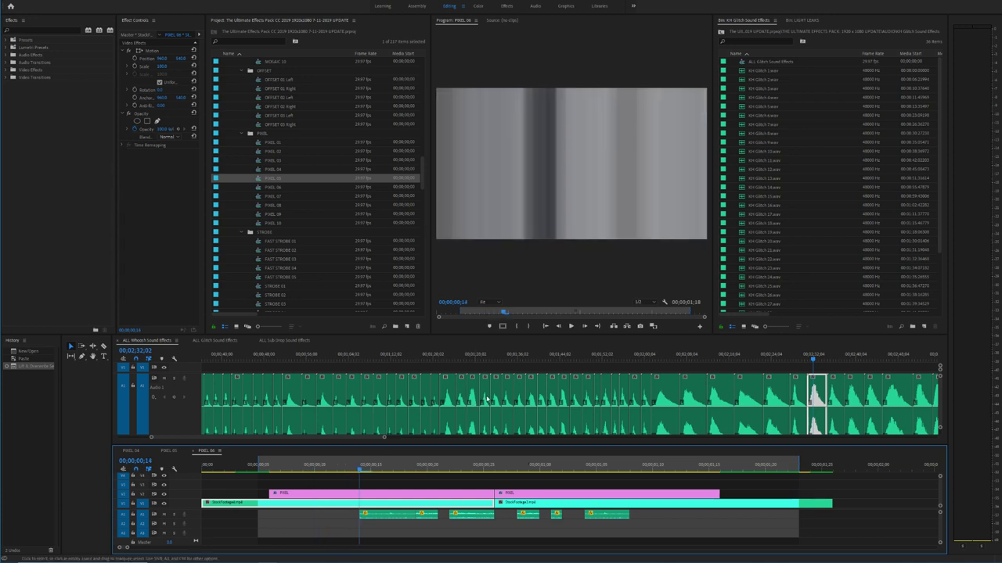
# Step: Close the KH Glitch Sound Effects and LIGHT LEAKS bins and widen the program monitor
pyautogui.click(775, 21)
pyautogui.click(795, 23)
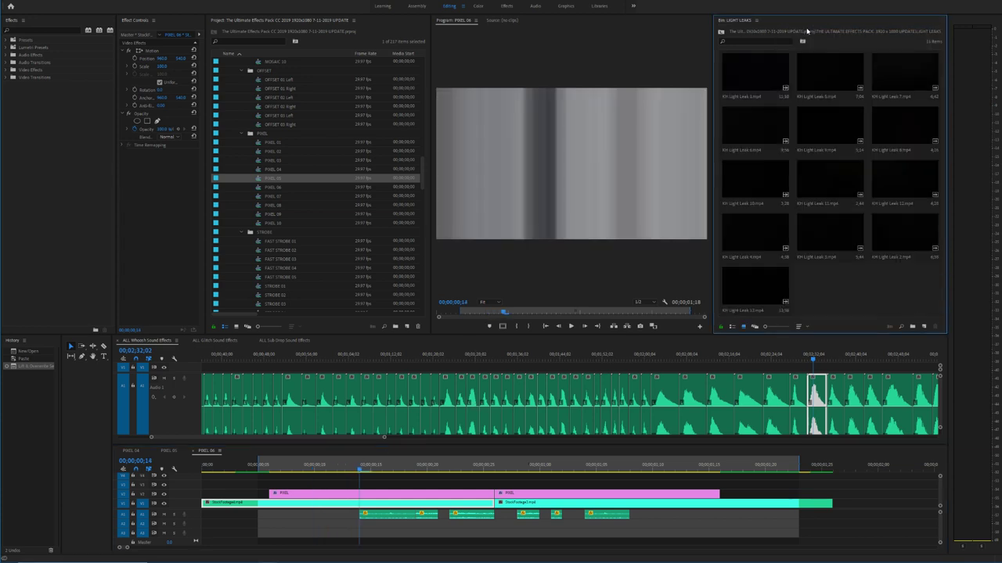
pyautogui.click(759, 22)
pyautogui.click(782, 23)
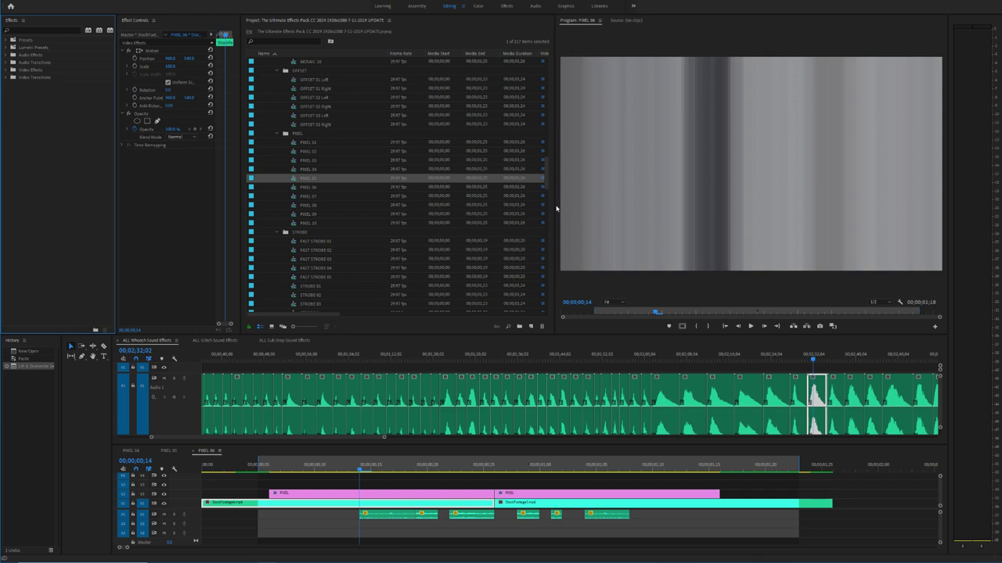
pyautogui.moveTo(555, 207); pyautogui.dragTo(472, 210)
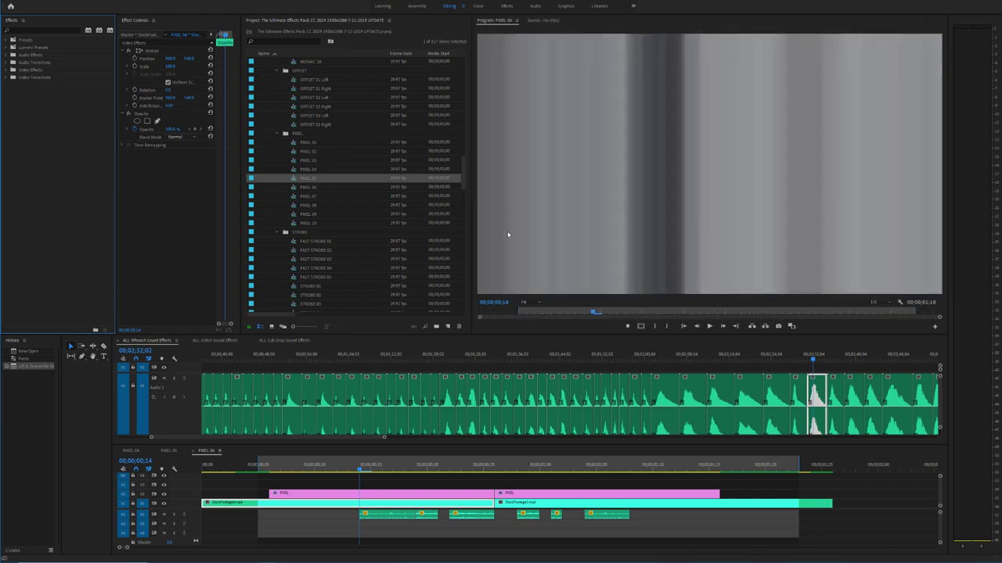
# Step: Split the first sound clip in PIXEL 06 and move its second half to the second audio track at 00;00;00;22
pyautogui.moveTo(354, 464); pyautogui.dragTo(394, 470)
pyautogui.hotkey('ctrl', 'v')
pyautogui.moveTo(406, 521); pyautogui.dragTo(461, 528)
pyautogui.click(416, 465)
pyautogui.click(427, 465)
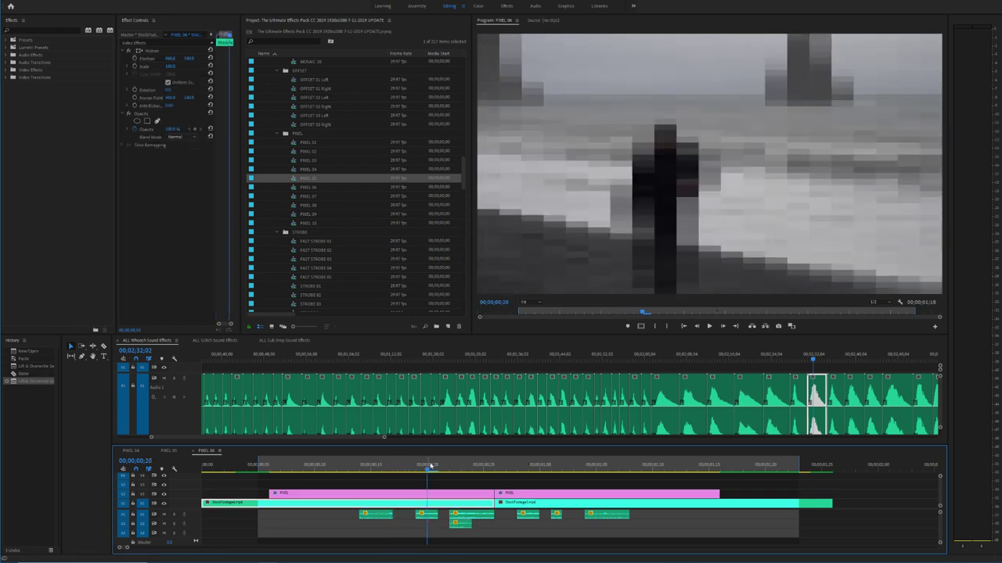
# Step: Trim the second sound clip to end at 00;00;00;20 and the following one on the first audio track to start at 00;00;00;24
pyautogui.press('c')
pyautogui.moveTo(445, 515); pyautogui.dragTo(440, 516)
pyautogui.click(427, 515)
pyautogui.press('v')
pyautogui.moveTo(429, 468); pyautogui.dragTo(460, 466)
pyautogui.press('Left')
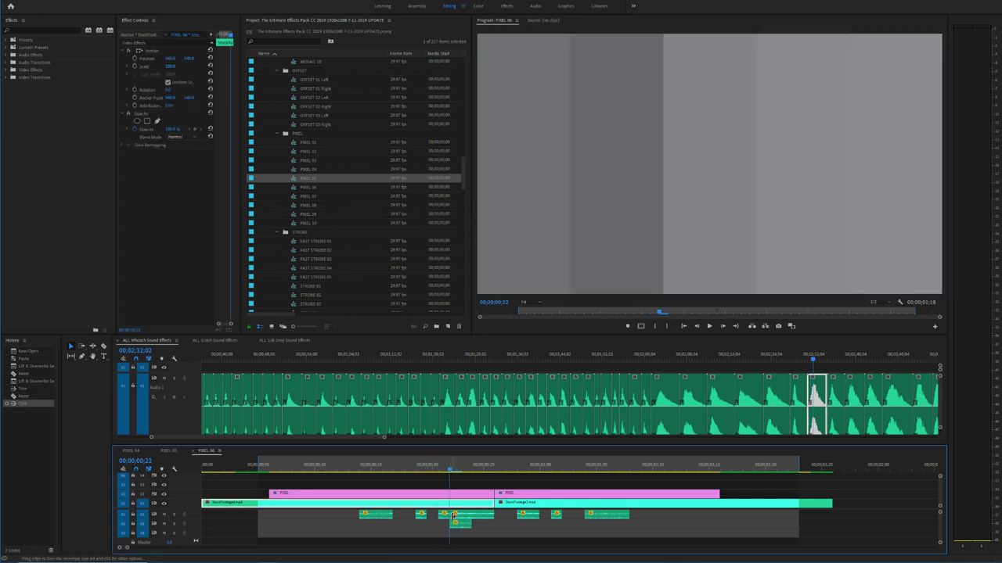
pyautogui.moveTo(453, 516)
pyautogui.mouseDown()
pyautogui.moveTo(474, 517)
pyautogui.moveTo(440, 519)
pyautogui.mouseUp()
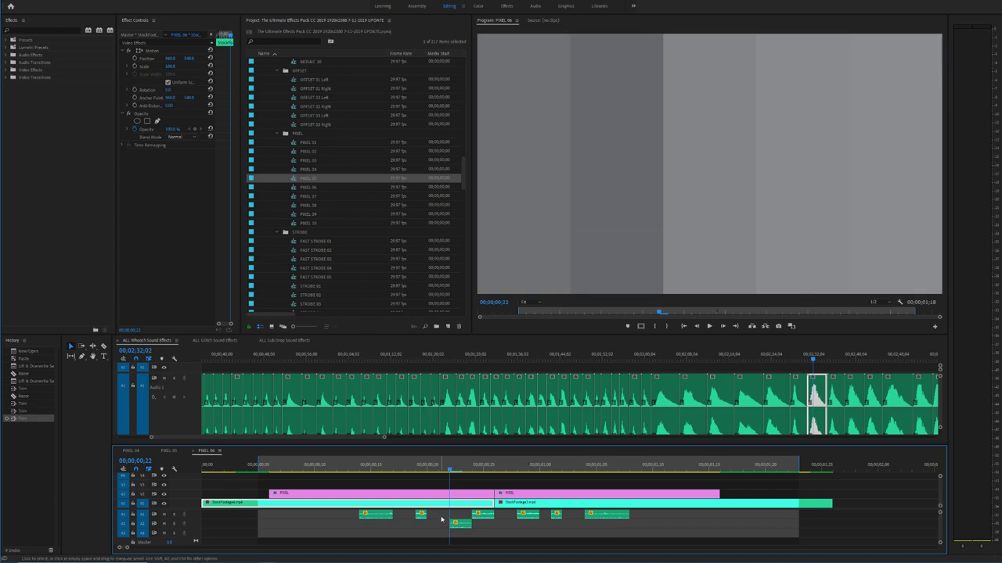
# Step: Play PIXEL 06 from 00;00;00;24 across the cut between the two footage clips
pyautogui.moveTo(450, 470); pyautogui.dragTo(472, 469)
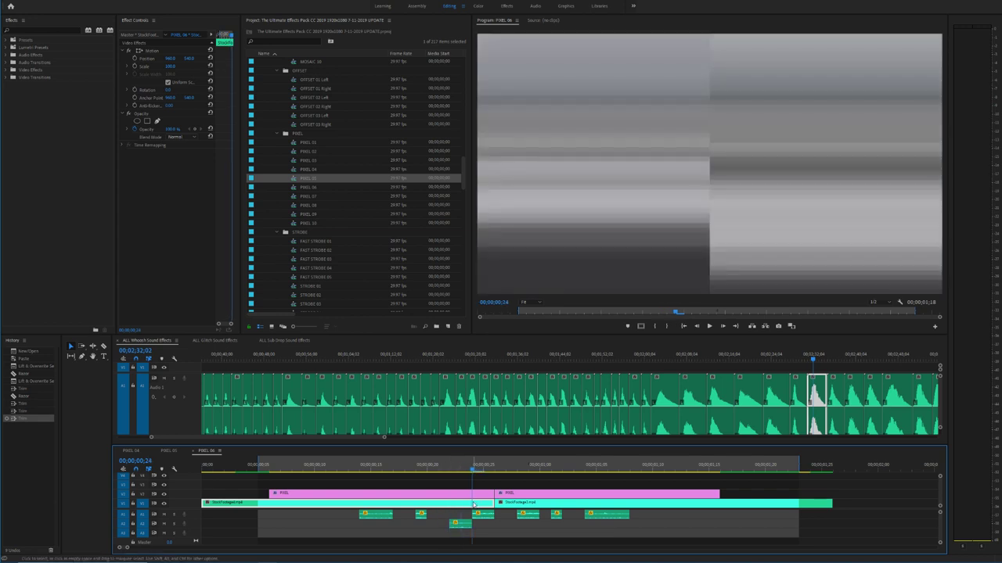
pyautogui.press('space')
pyautogui.press('space')
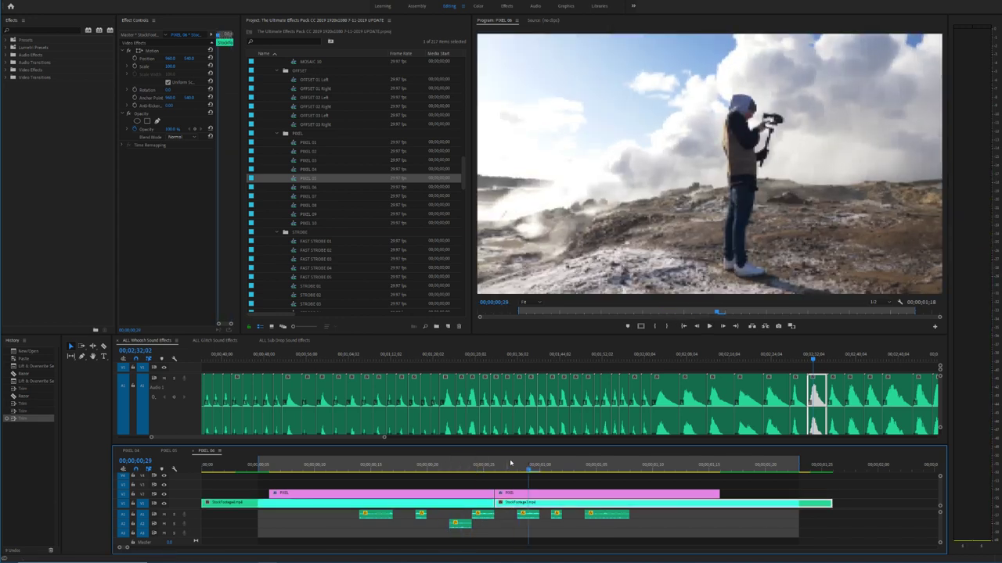
# Step: Remove the two short sound clips after the footage cut, and extend the last one earlier with a Constant Power fade-in
pyautogui.moveTo(510, 464); pyautogui.dragTo(607, 466)
pyautogui.click(577, 525)
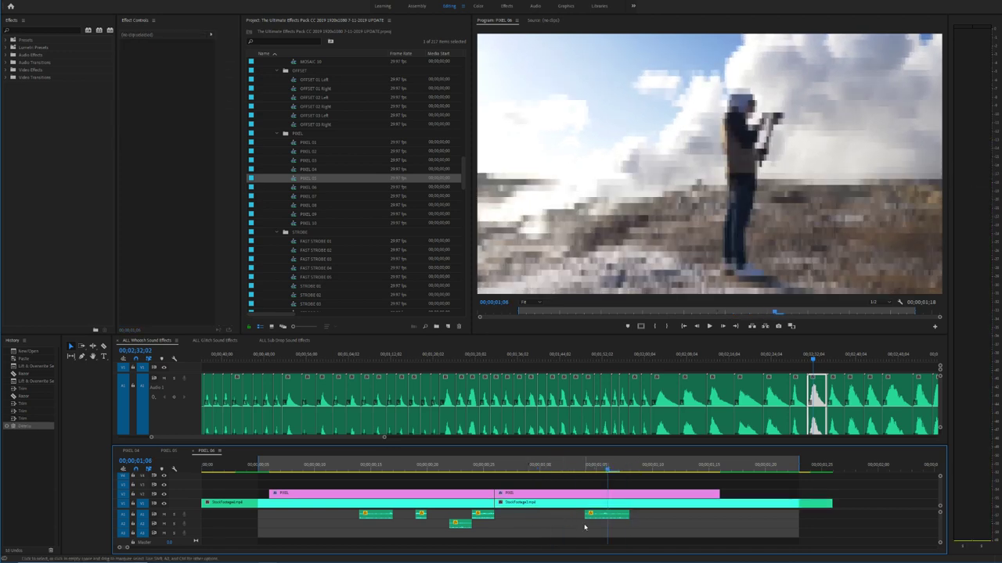
pyautogui.rightClick(575, 518)
pyautogui.click(607, 505)
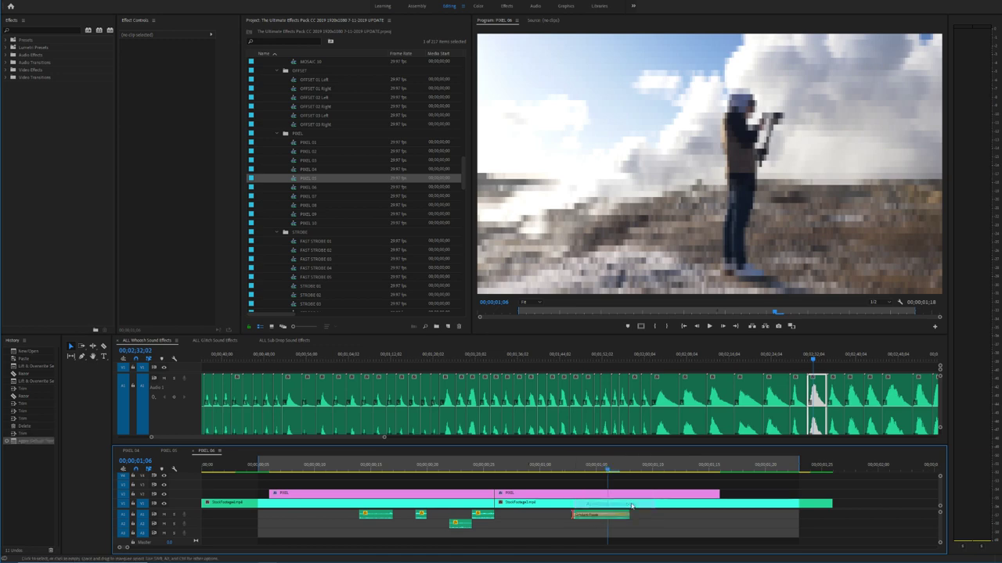
# Step: Play PIXEL 06 repeatedly from the start of the pixel effect to check the edited sound timing
pyautogui.press('Left')
pyautogui.press('space')
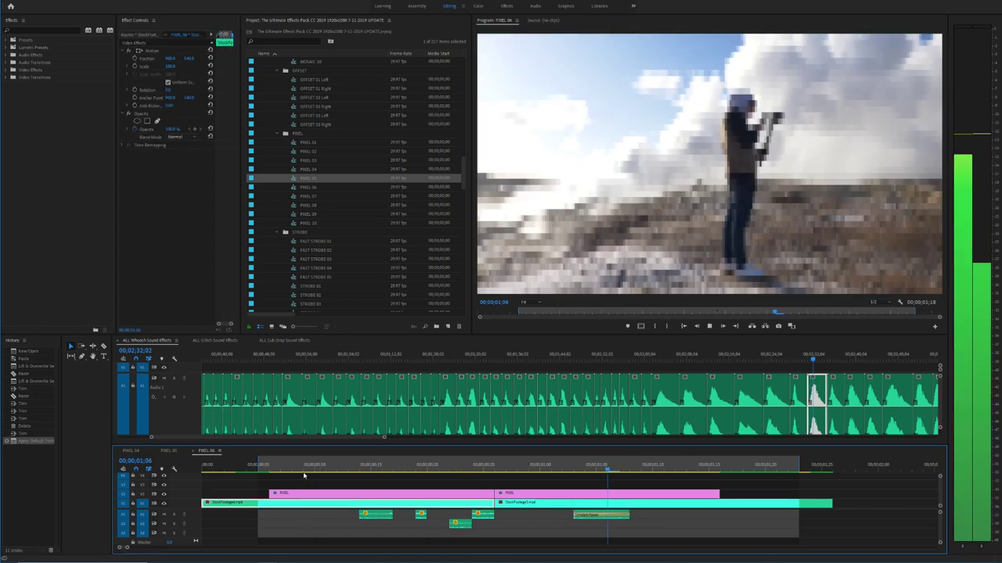
pyautogui.click(270, 469)
pyautogui.press('space')
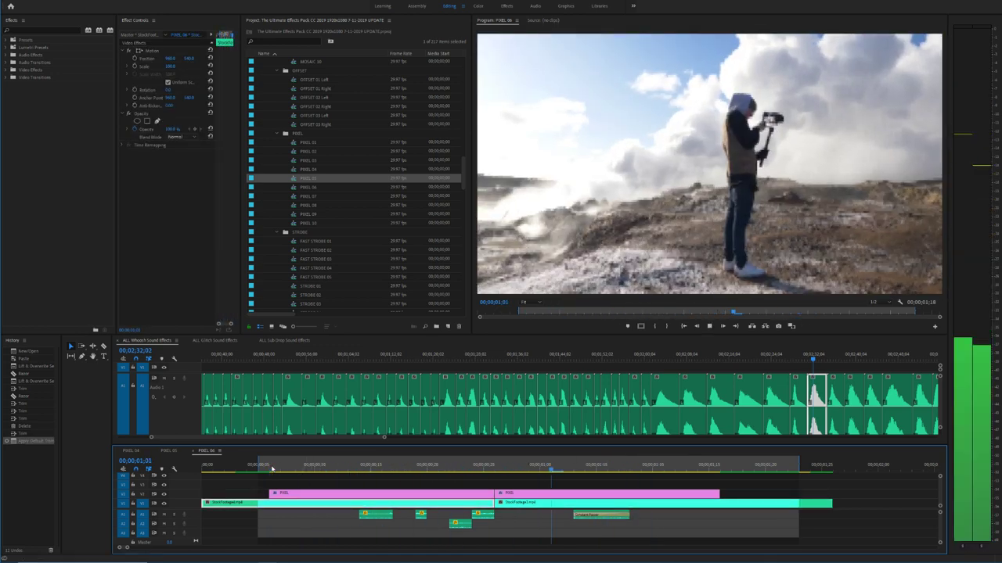
pyautogui.click(270, 469)
pyautogui.press('space')
pyautogui.press('space')
# Step: Copy the short second sound clip onto the second audio track beneath the first clip, starting at 00;00;00;14
pyautogui.moveTo(365, 471)
pyautogui.mouseDown()
pyautogui.moveTo(384, 470)
pyautogui.moveTo(360, 468)
pyautogui.mouseUp()
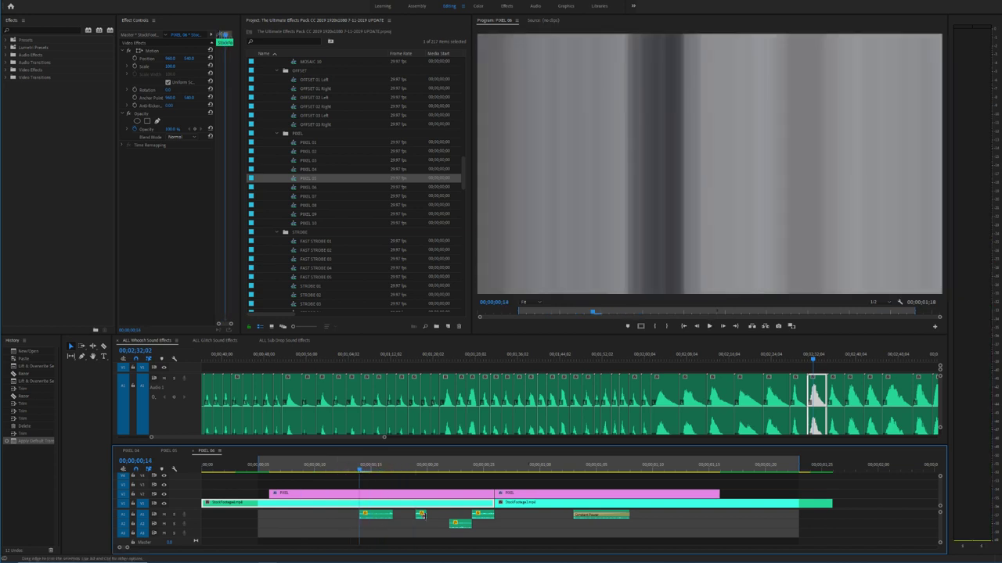
pyautogui.click(421, 515)
pyautogui.moveTo(421, 517); pyautogui.dragTo(365, 523)
# Step: Play the PIXEL 06 transition with the layered sound, and select all its sound effect clips on both audio tracks
pyautogui.press('space')
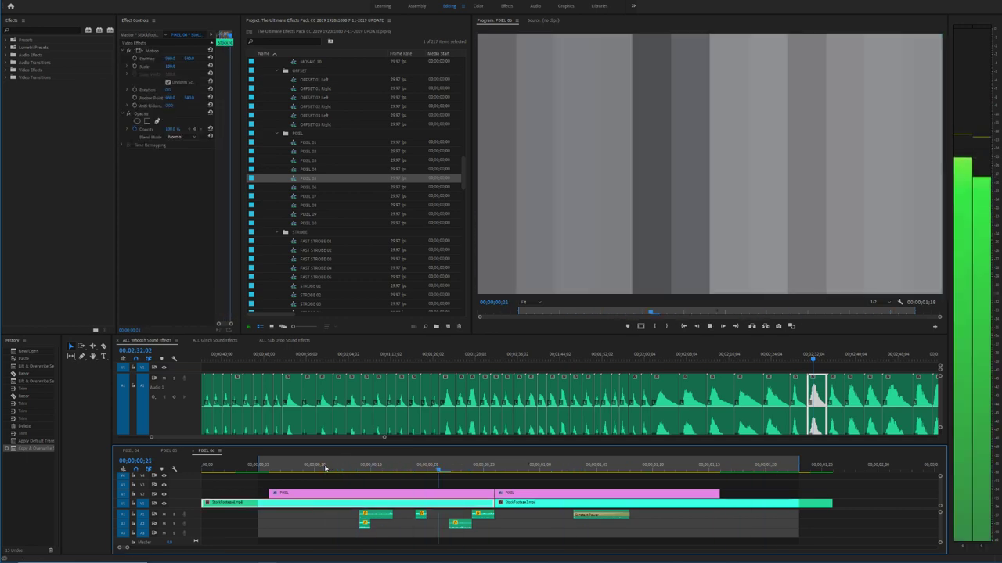
pyautogui.press('space')
pyautogui.moveTo(634, 529); pyautogui.dragTo(359, 512)
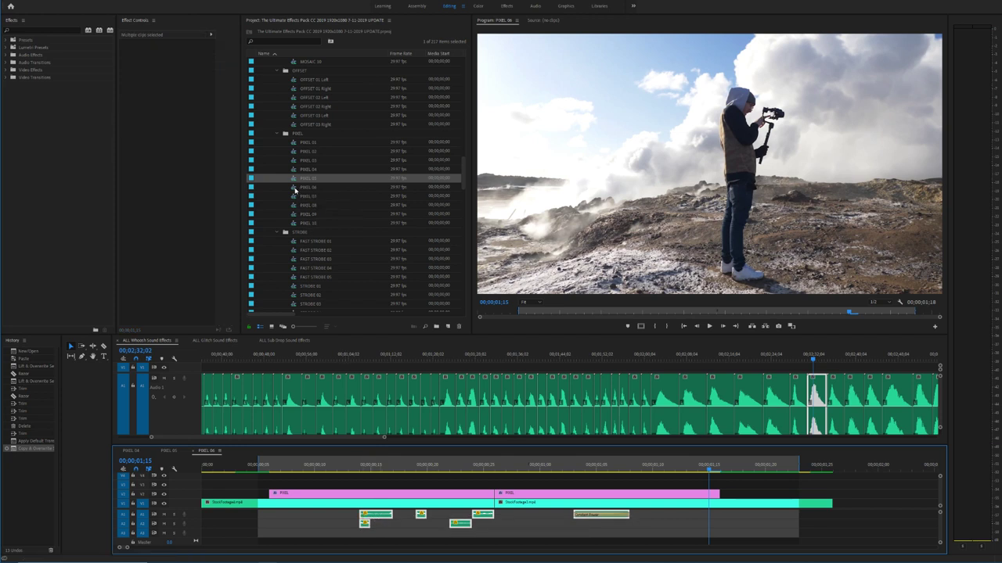
# Step: Open the PIXEL 07 sequence and paste the copied sound effects at the start of the pixel effect, 00;00;00;06
pyautogui.doubleClick(294, 197)
pyautogui.press('space')
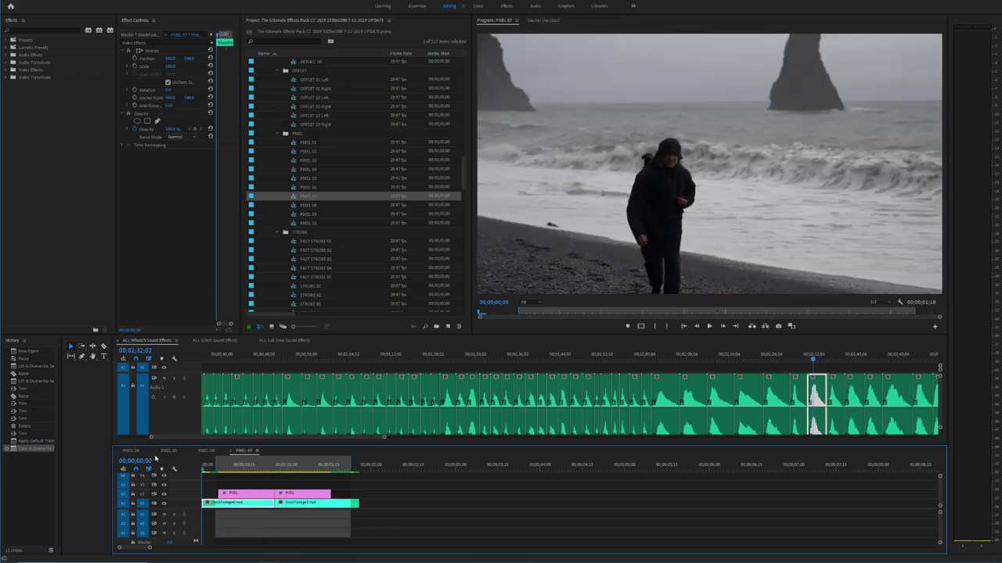
pyautogui.moveTo(222, 466); pyautogui.dragTo(219, 468)
pyautogui.hotkey('ctrl', 'v')
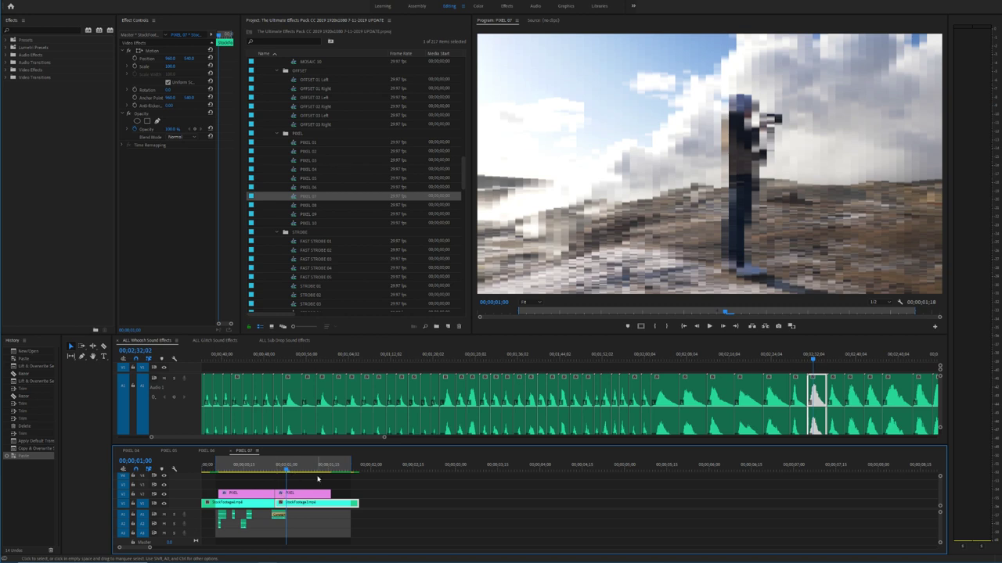
pyautogui.click(308, 535)
pyautogui.press('=')
pyautogui.press('=')
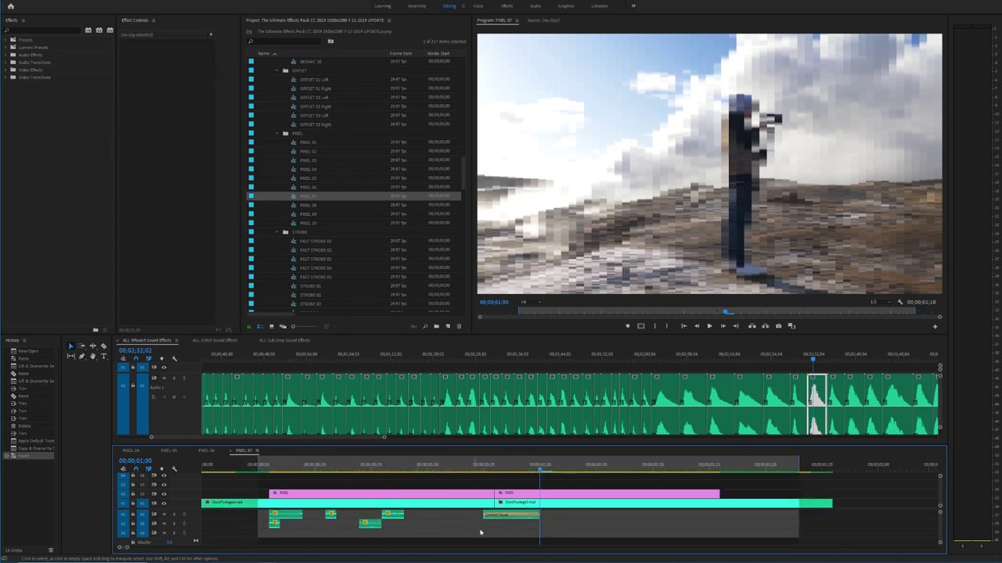
# Step: Move the first sound clip on the first audio track to 00;00;00;11, overwriting the short second clip, and play the result
pyautogui.click(386, 504)
pyautogui.moveTo(271, 467); pyautogui.dragTo(337, 468)
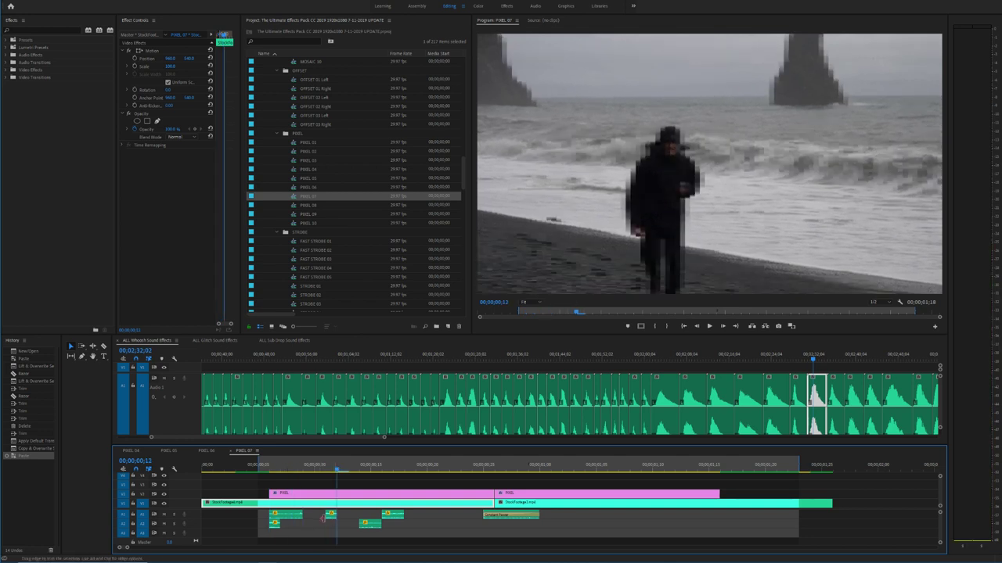
pyautogui.moveTo(320, 518); pyautogui.dragTo(323, 517)
pyautogui.press('space')
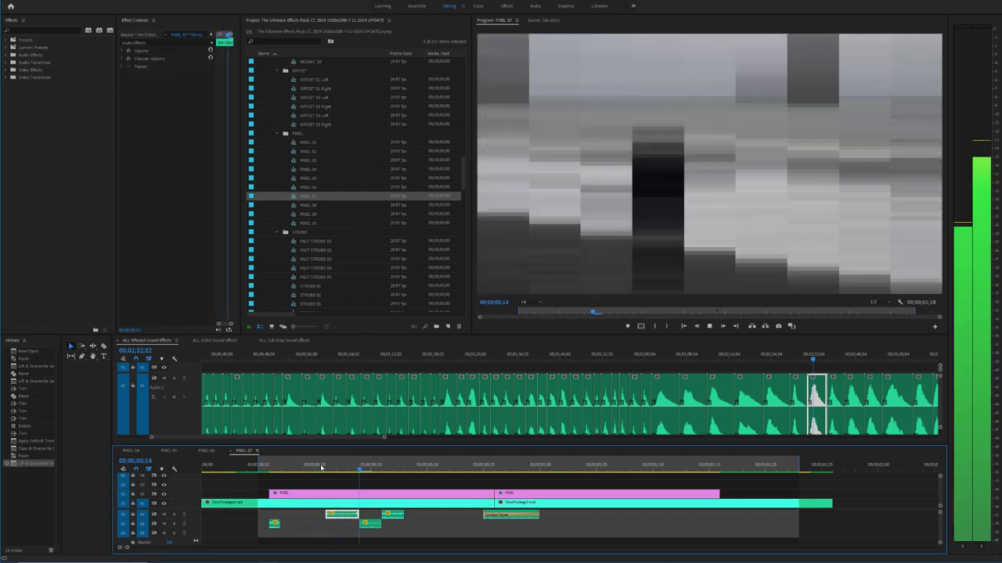
pyautogui.moveTo(350, 468)
pyautogui.mouseDown()
pyautogui.moveTo(363, 468)
pyautogui.moveTo(343, 468)
pyautogui.mouseUp()
# Step: Move the two sound clips on the second audio track to 00;00;00;13 and 00;00;00;21, shortening the later one
pyautogui.moveTo(274, 531); pyautogui.dragTo(425, 525)
pyautogui.press('Down')
pyautogui.press('Down')
pyautogui.press('Down')
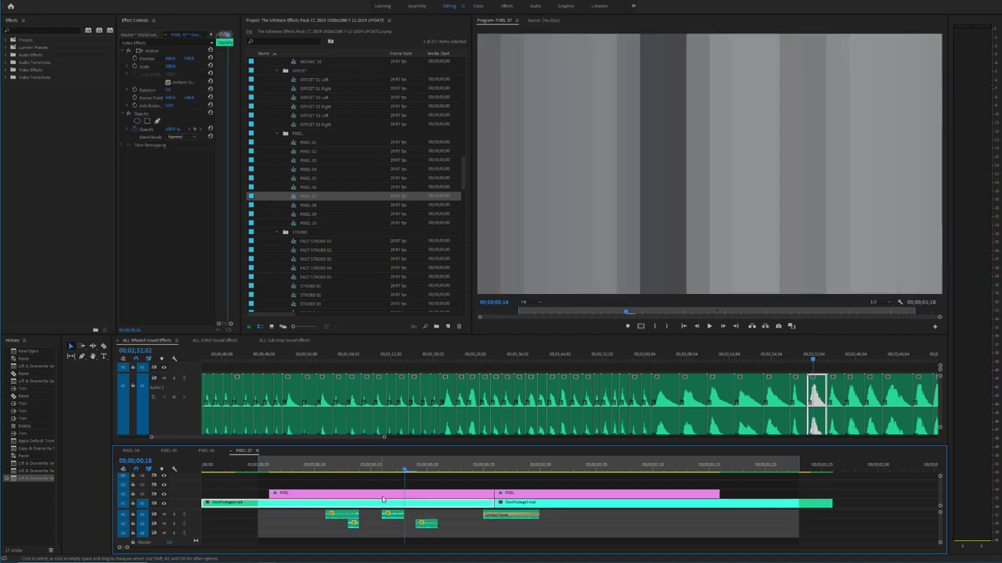
pyautogui.moveTo(389, 470)
pyautogui.mouseDown()
pyautogui.moveTo(358, 470)
pyautogui.moveTo(377, 472)
pyautogui.mouseUp()
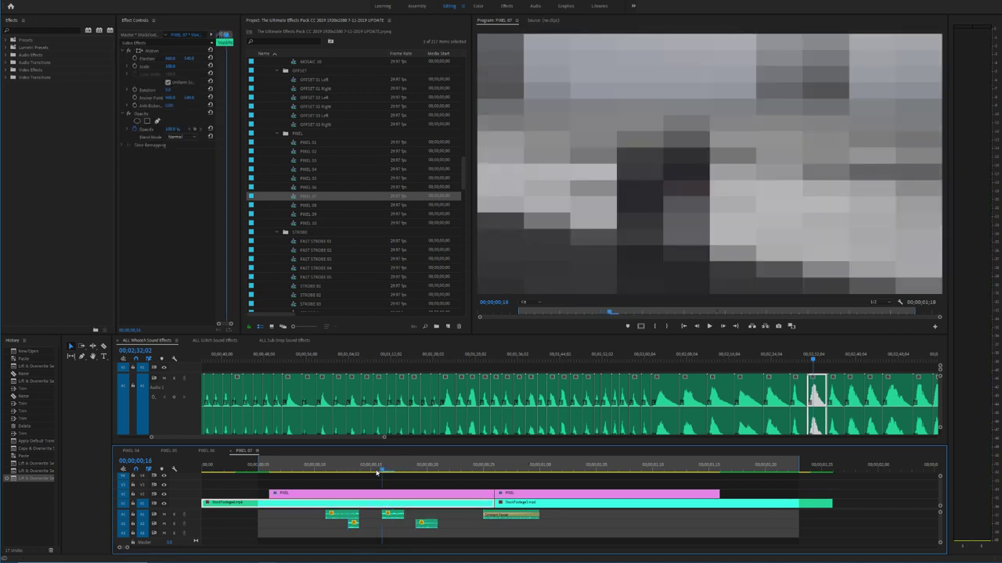
pyautogui.press('space')
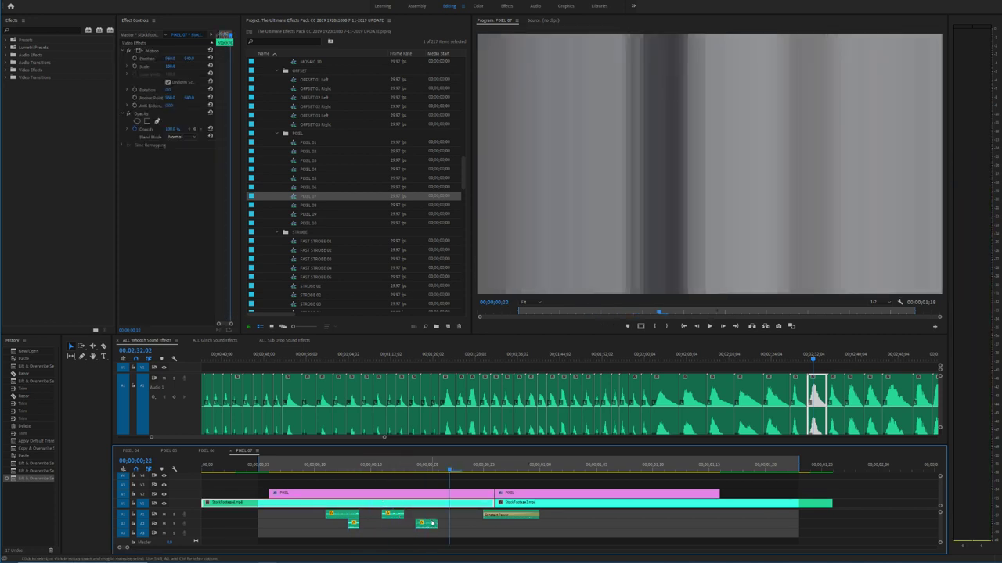
pyautogui.moveTo(431, 522); pyautogui.dragTo(443, 523)
# Step: Play the PIXEL 07 transition to check the sound timing, and save the project
pyautogui.click(329, 465)
pyautogui.press('space')
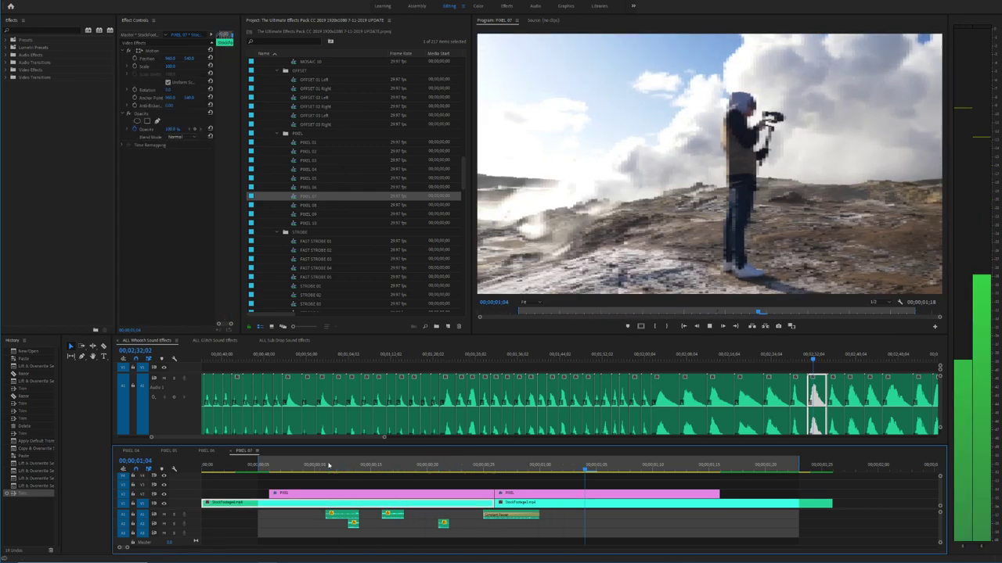
pyautogui.press('space')
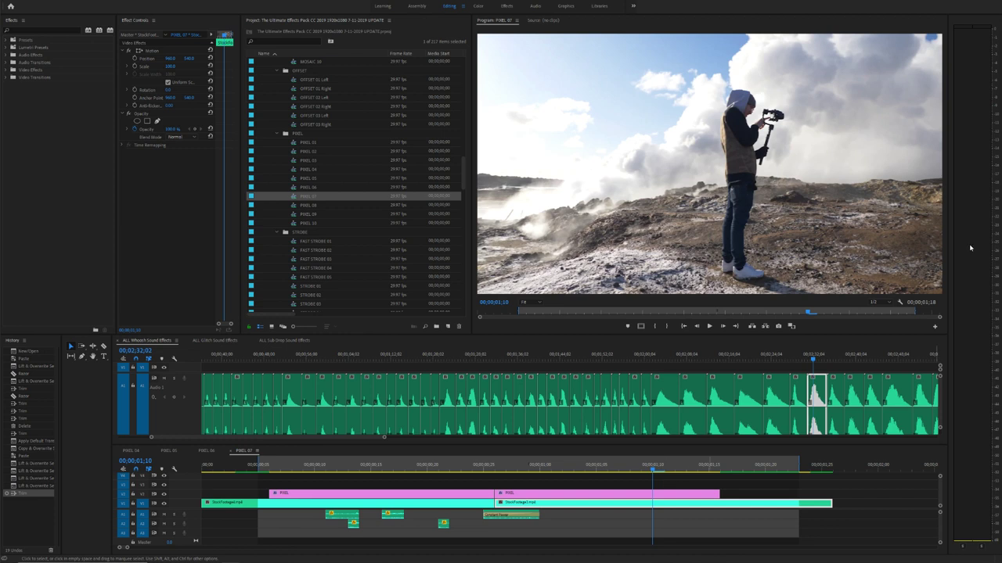
pyautogui.moveTo(696, 467); pyautogui.dragTo(267, 470)
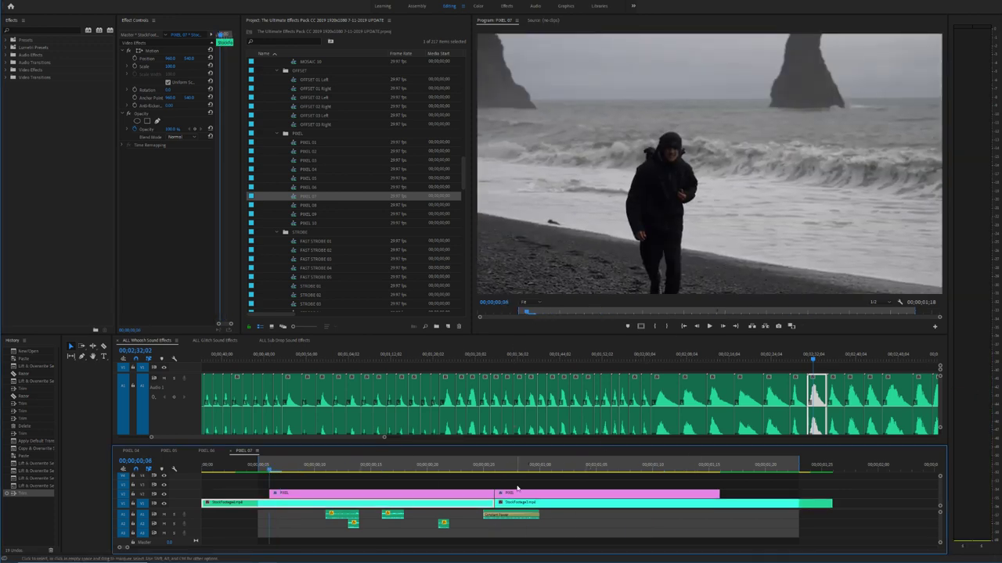
pyautogui.press('space')
pyautogui.click(592, 526)
pyautogui.hotkey('ctrl', 's')
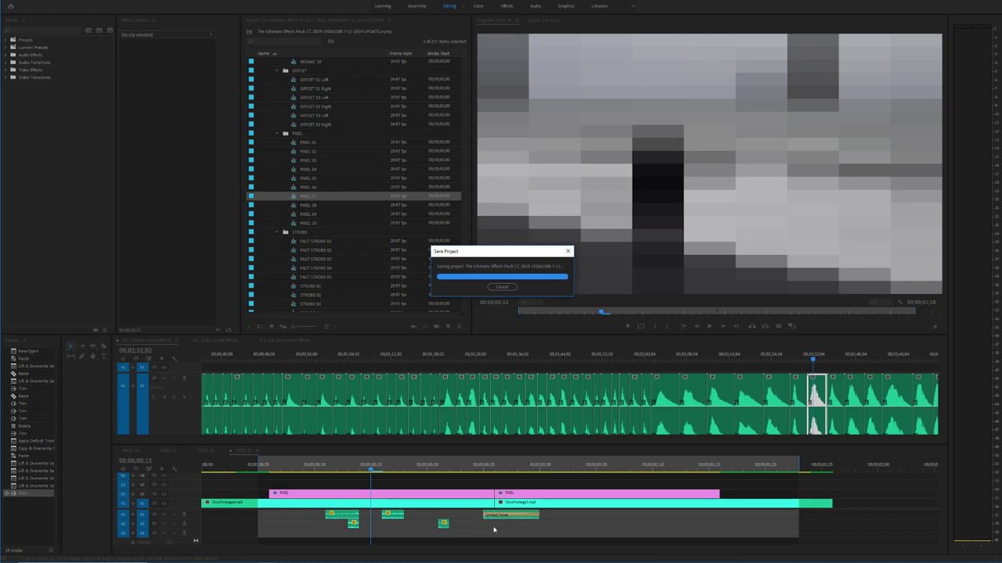
# Step: Copy all PIXEL 07 sound clips into the PIXEL 08 sequence, starting at the pixel effect at 00;00;00;06
pyautogui.moveTo(523, 536); pyautogui.dragTo(349, 516)
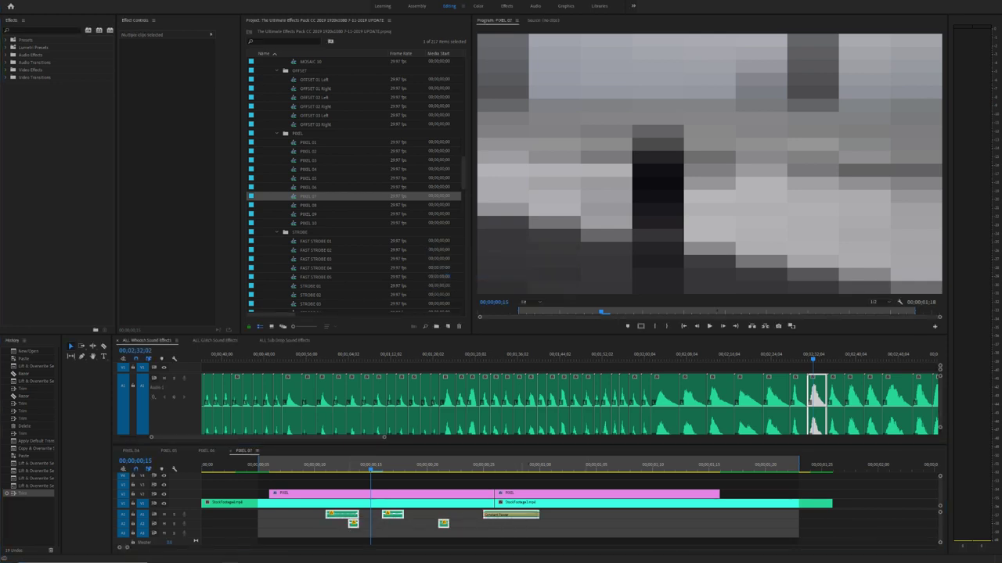
pyautogui.click(290, 469)
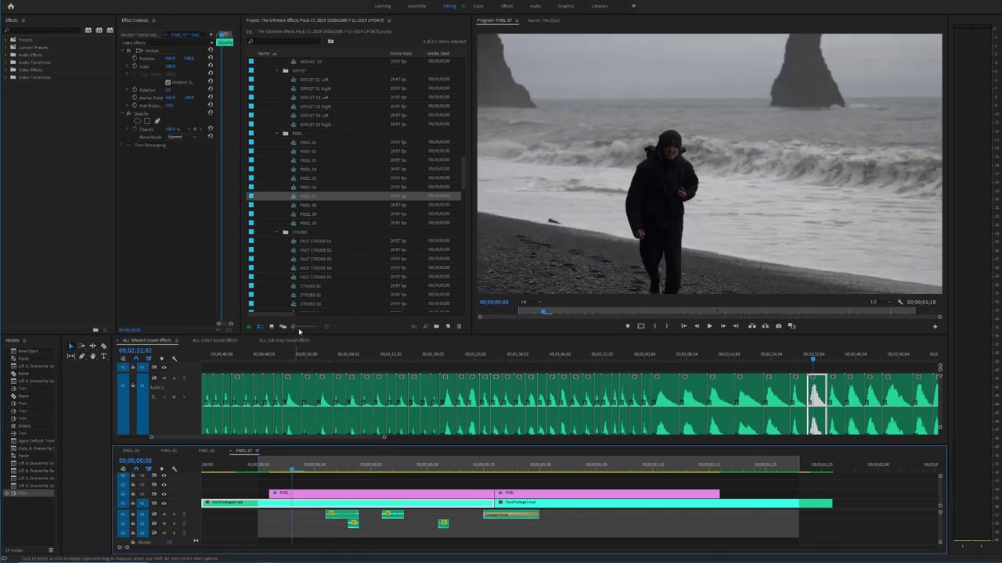
pyautogui.doubleClick(295, 206)
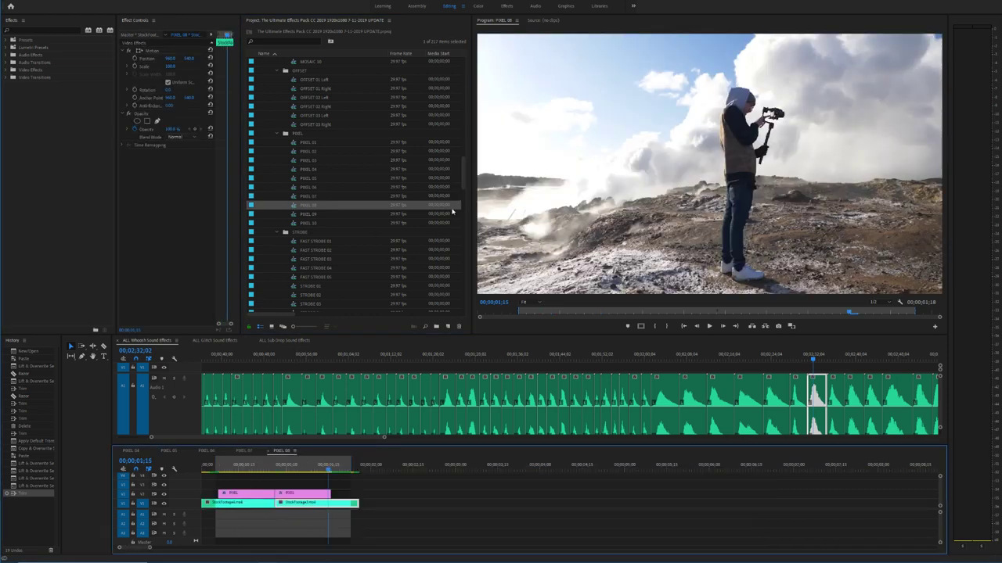
pyautogui.moveTo(306, 464); pyautogui.dragTo(218, 469)
pyautogui.hotkey('ctrl', 'v')
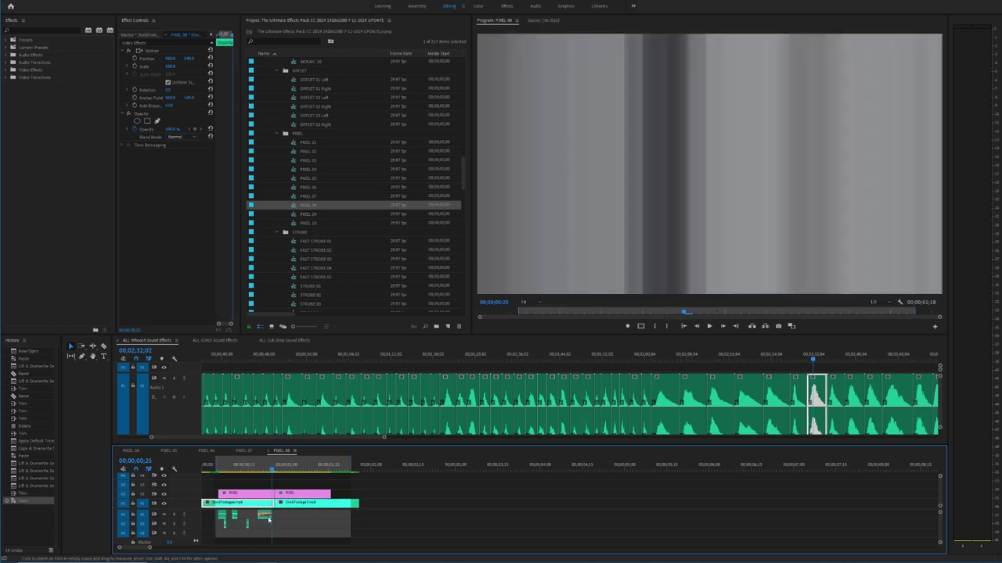
pyautogui.press('=')
pyautogui.press('=')
# Step: Shift the first sound clip later to start at 00;00;00;13, extending its beginning, and delete the short clip after it
pyautogui.moveTo(274, 466); pyautogui.dragTo(363, 463)
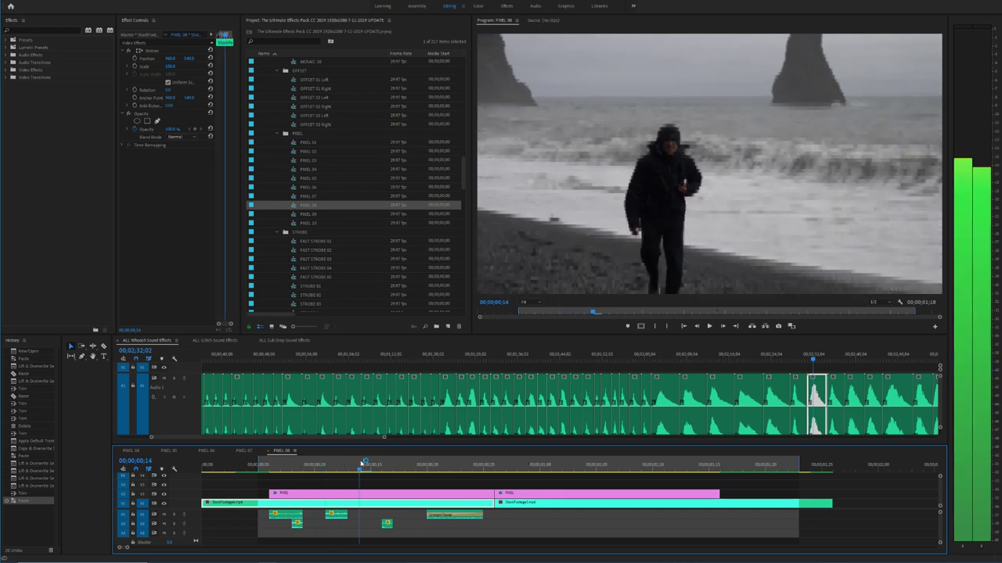
pyautogui.moveTo(295, 515); pyautogui.dragTo(385, 516)
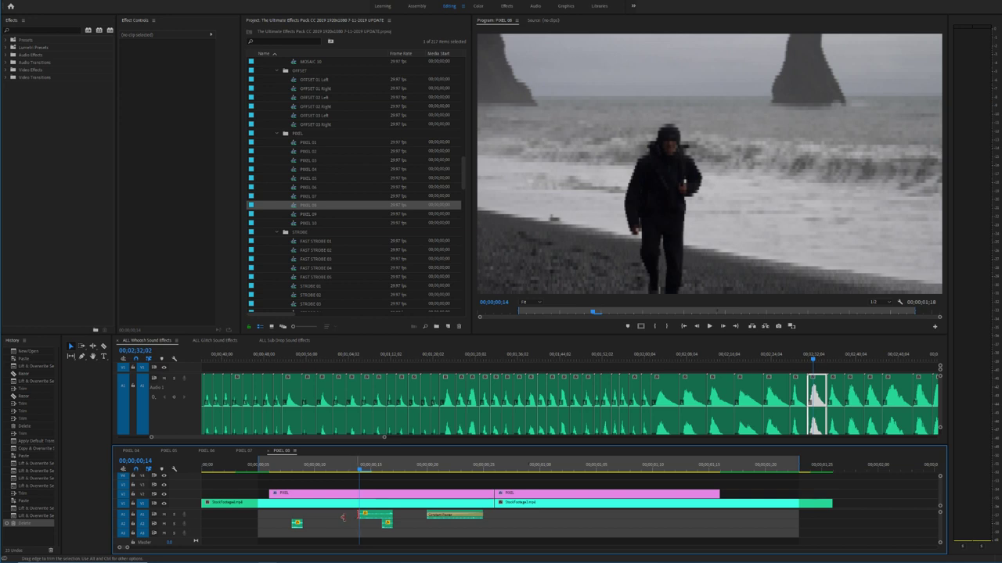
pyautogui.moveTo(343, 517); pyautogui.dragTo(346, 517)
pyautogui.click(338, 466)
pyautogui.press('space')
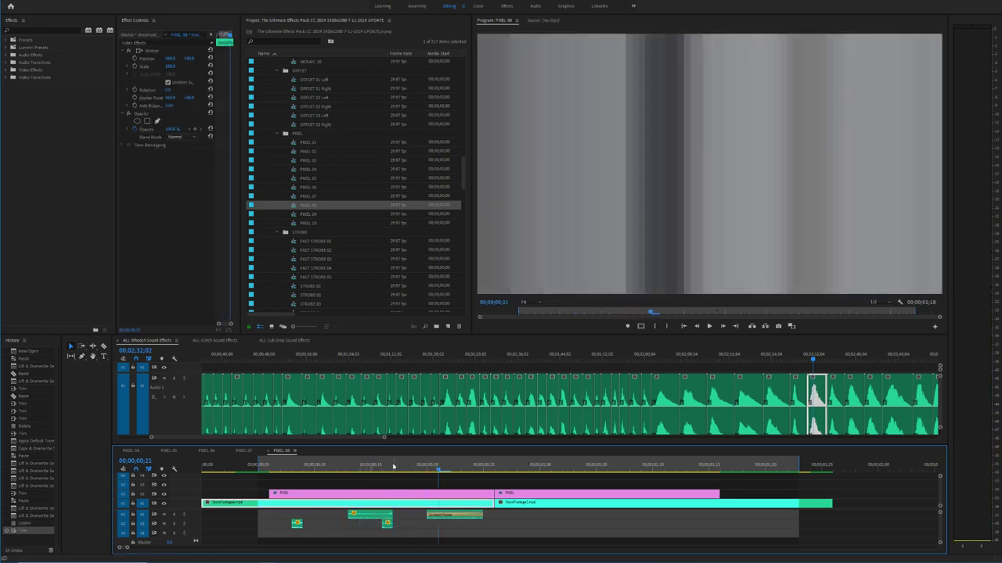
# Step: Move the first sound clip on the second audio track to 00;00;00;18 and play the transition
pyautogui.moveTo(393, 466); pyautogui.dragTo(404, 467)
pyautogui.click(298, 527)
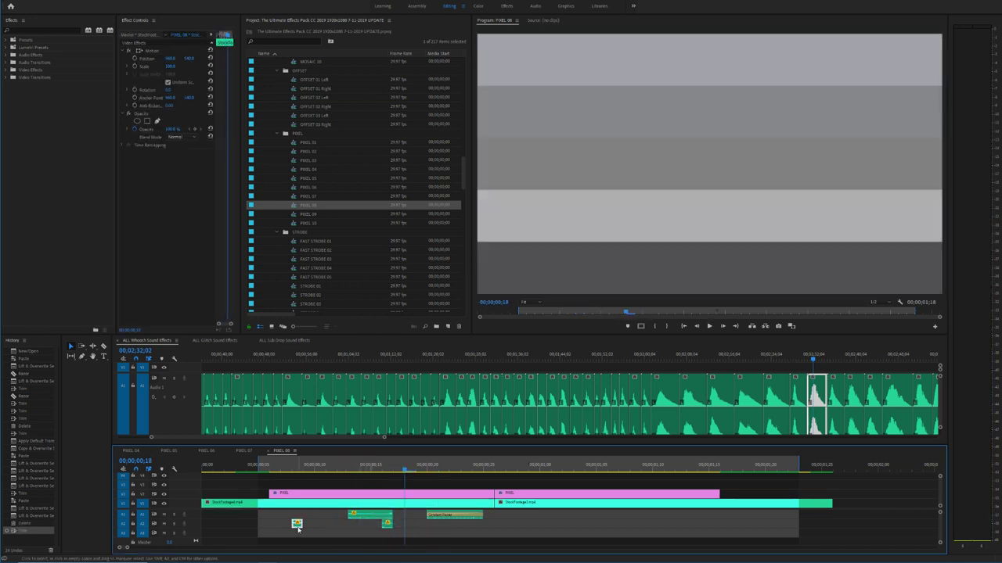
pyautogui.moveTo(298, 529); pyautogui.dragTo(410, 526)
pyautogui.press('space')
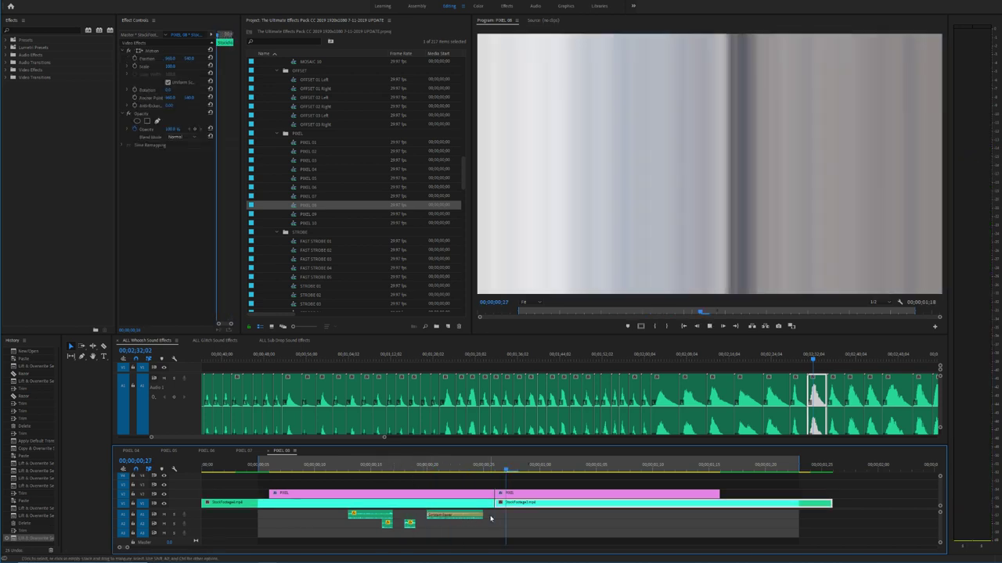
# Step: Extend the end of the last sound clip to 00;00;01;01 and play it across the footage cut
pyautogui.press('space')
pyautogui.moveTo(484, 515); pyautogui.dragTo(550, 515)
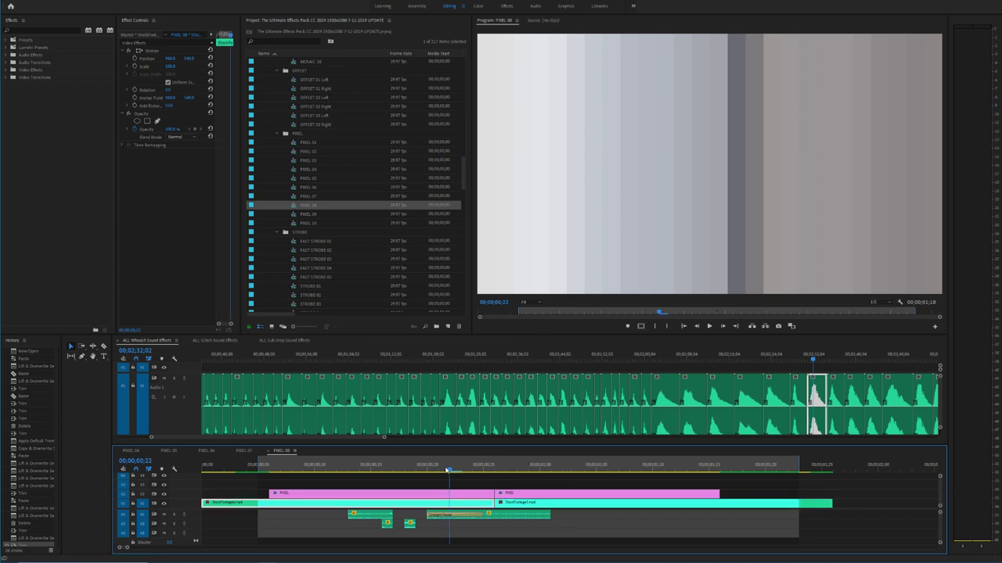
pyautogui.press('space')
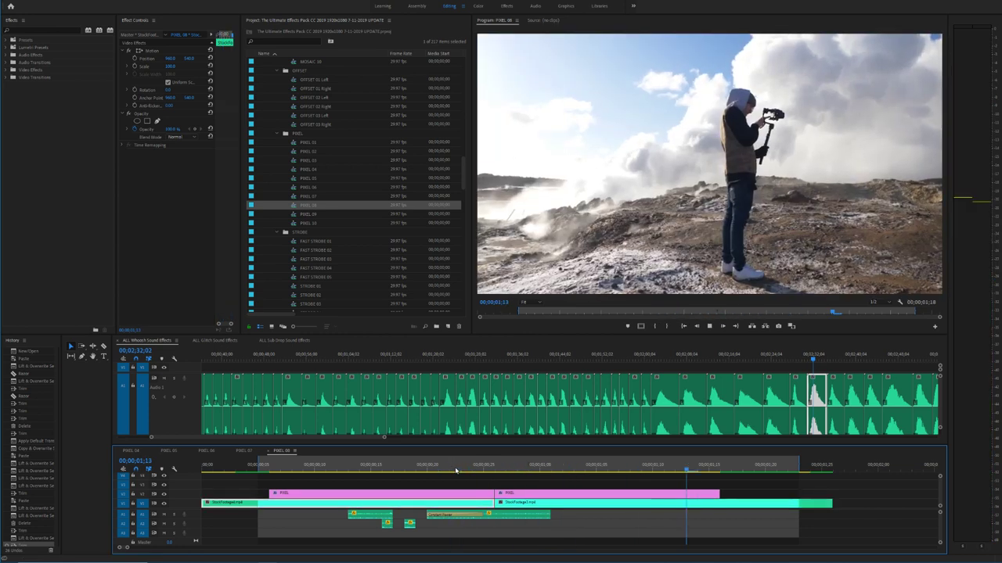
# Step: Play PIXEL 08 repeatedly from before the pixel effect to check the sound, and save the project
pyautogui.click(260, 469)
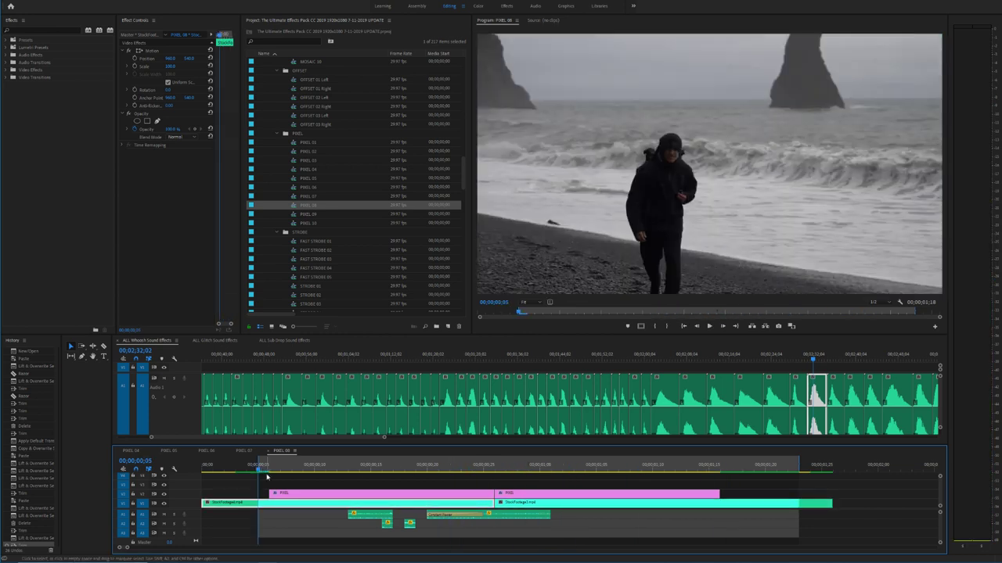
pyautogui.press('space')
pyautogui.press('space')
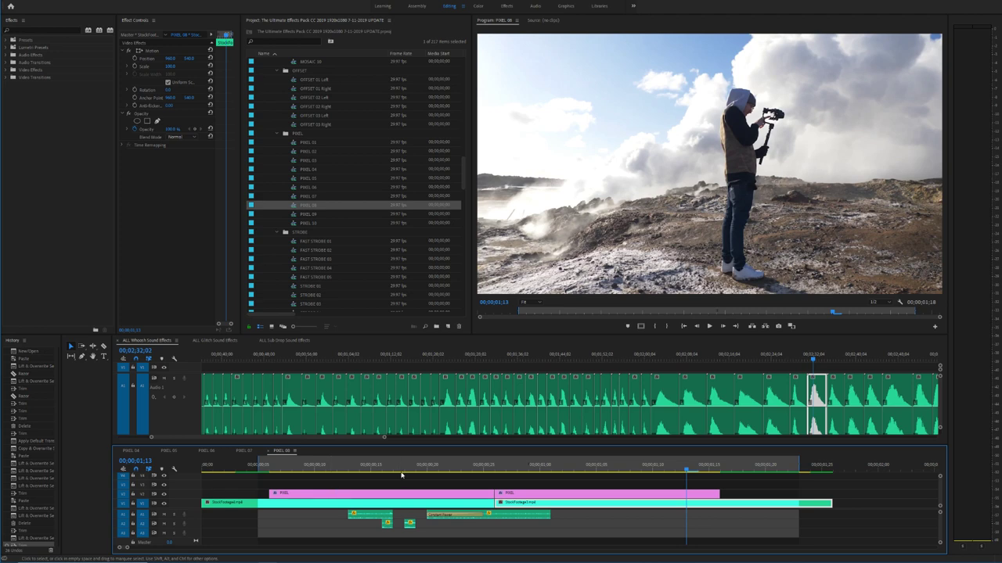
pyautogui.click(251, 474)
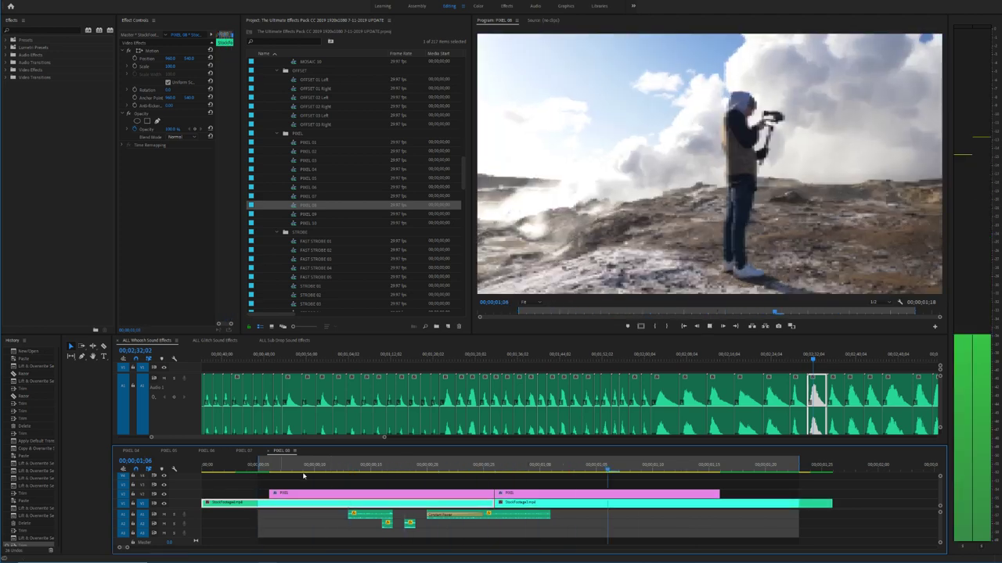
pyautogui.press('space')
pyautogui.click(210, 470)
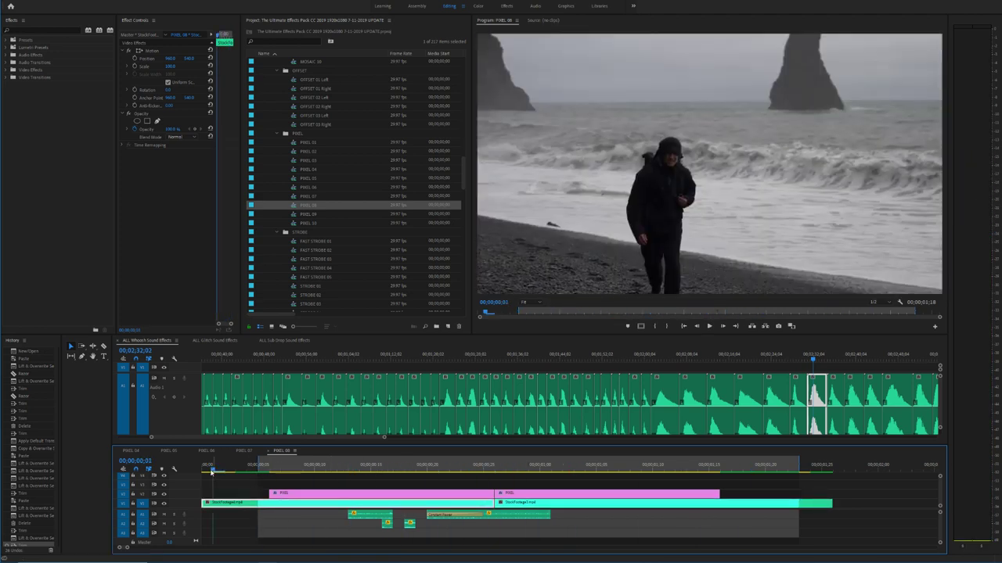
pyautogui.hotkey('ctrl', 's')
# Step: Replay PIXEL 08 from the beginning of the sequence to review the finished sound
pyautogui.press('space')
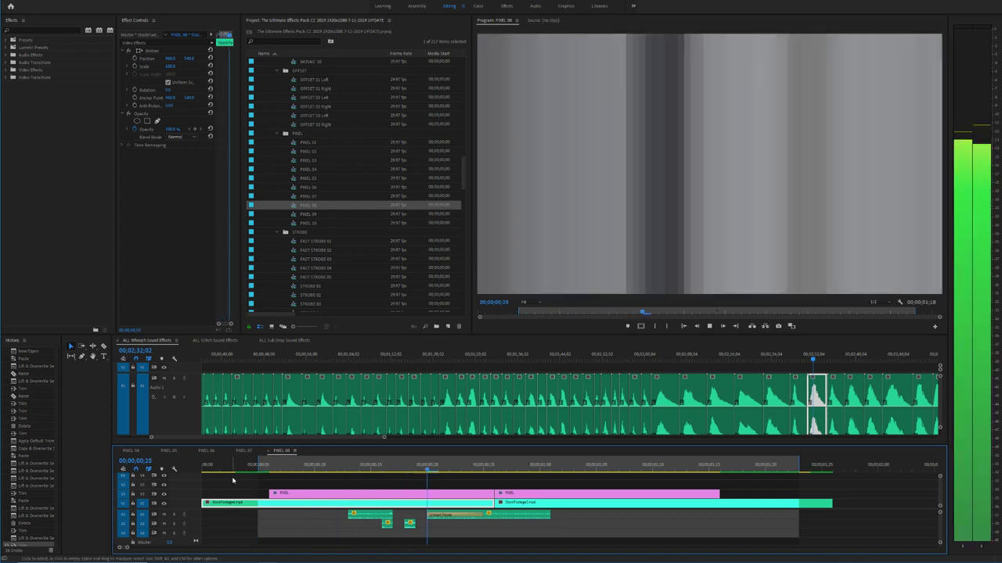
pyautogui.press('space')
pyautogui.click(205, 469)
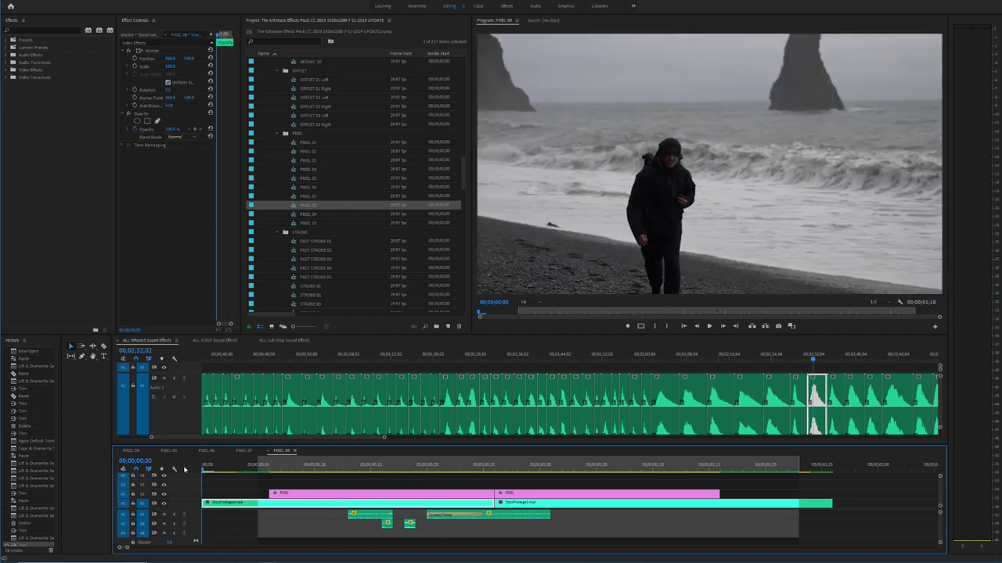
pyautogui.press('space')
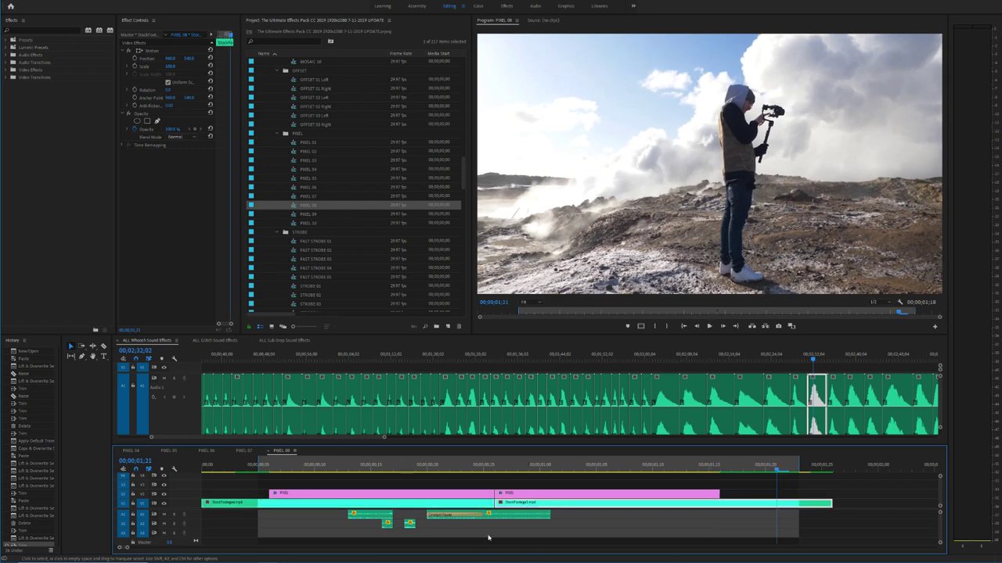
# Step: Copy all PIXEL 08 sound clips into the PIXEL 09 sequence, starting at the pixel effect at 00;00;00;06
pyautogui.moveTo(488, 537); pyautogui.dragTo(373, 518)
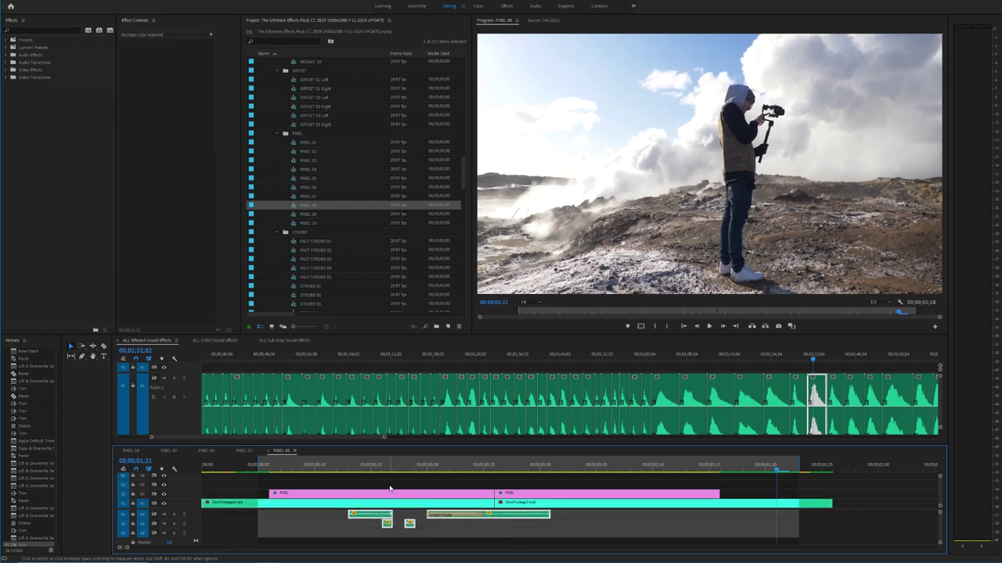
pyautogui.doubleClick(295, 214)
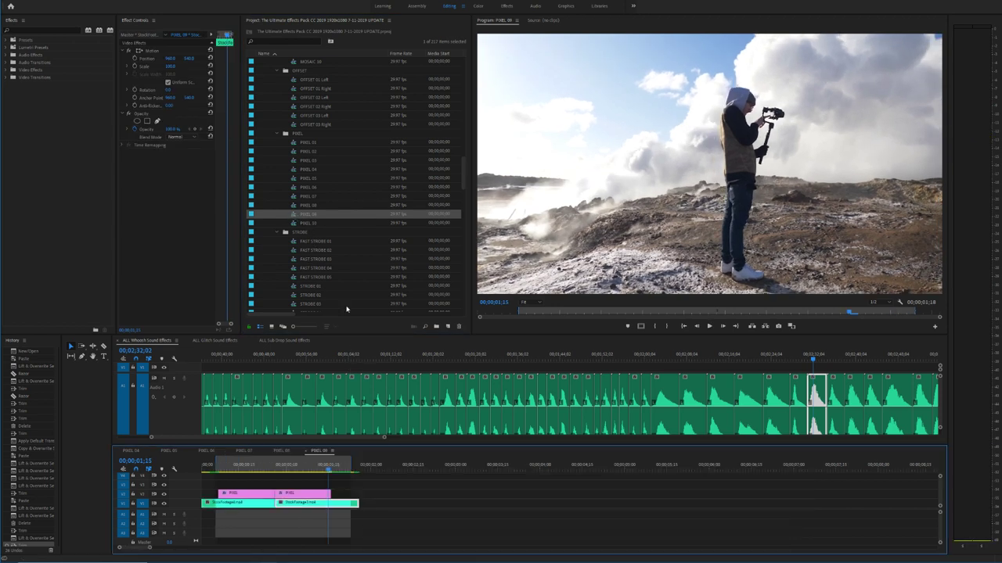
pyautogui.moveTo(255, 467); pyautogui.dragTo(219, 467)
pyautogui.hotkey('ctrl', 'v')
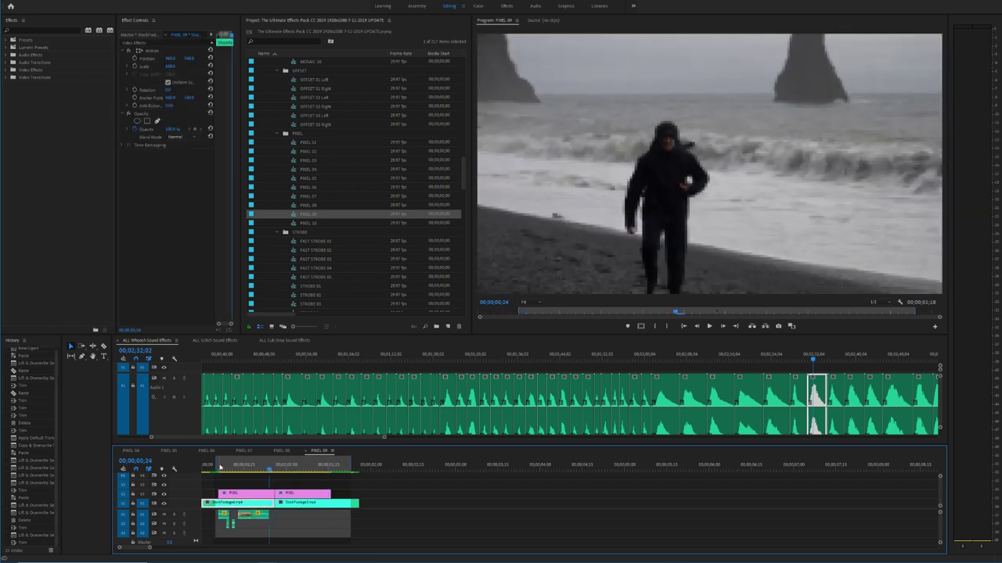
pyautogui.press('=')
pyautogui.press('=')
# Step: Shift all the pasted PIXEL 09 sound clips seven frames later, and move the first clip to start at 00;00;00;11
pyautogui.moveTo(421, 532); pyautogui.dragTo(367, 515)
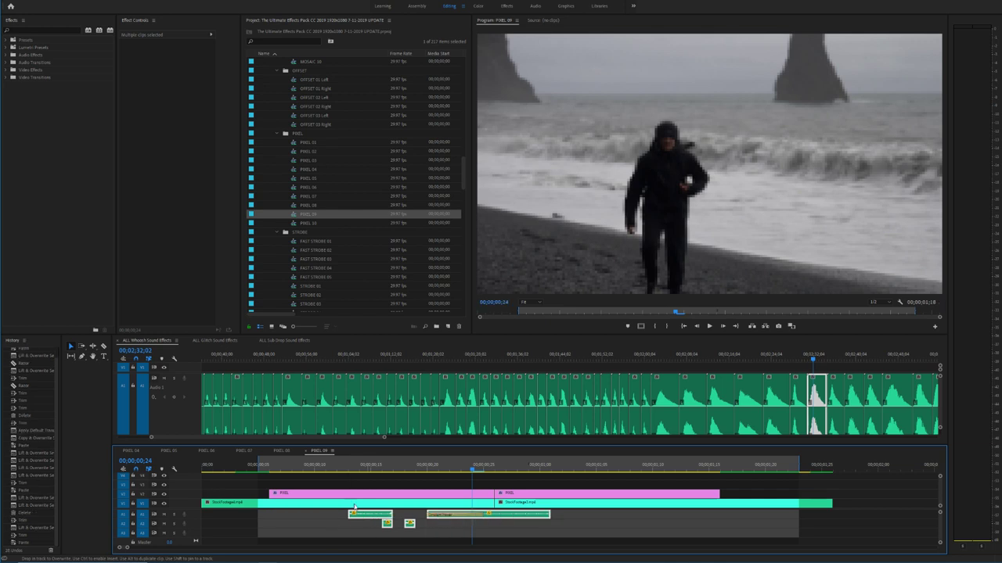
pyautogui.click(333, 504)
pyautogui.moveTo(295, 470); pyautogui.dragTo(326, 468)
pyautogui.click(357, 516)
pyautogui.moveTo(356, 517); pyautogui.dragTo(334, 516)
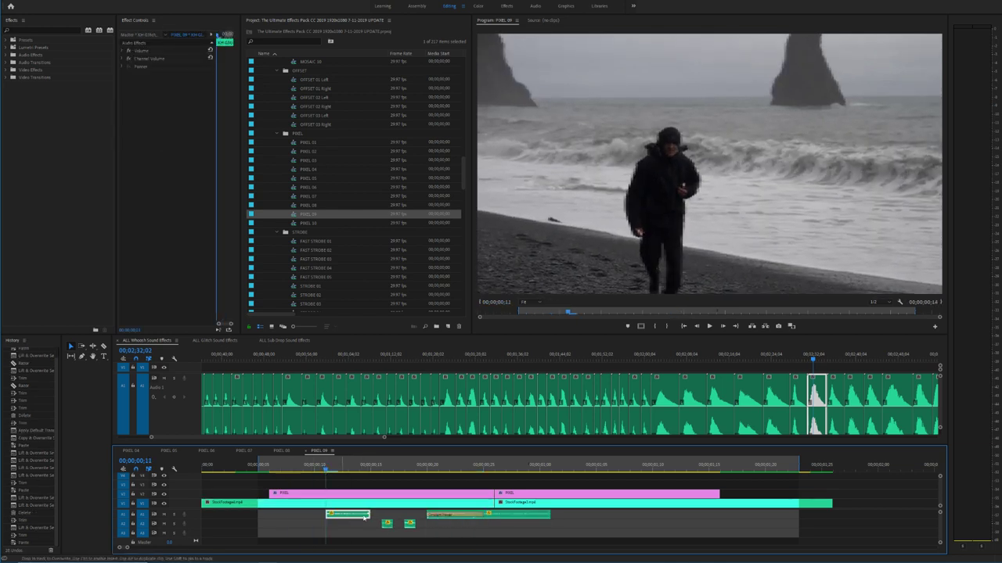
# Step: Shorten the last PIXEL 09 sound clip and place a duplicate of it past the cut, starting at 00;00;00;29
pyautogui.press('space')
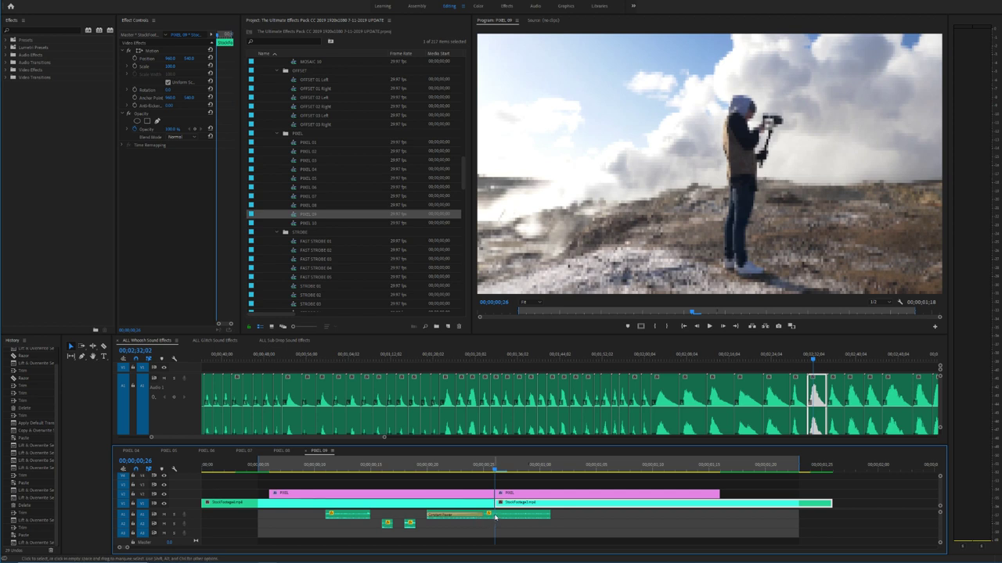
pyautogui.moveTo(494, 518); pyautogui.dragTo(553, 517)
pyautogui.click(542, 499)
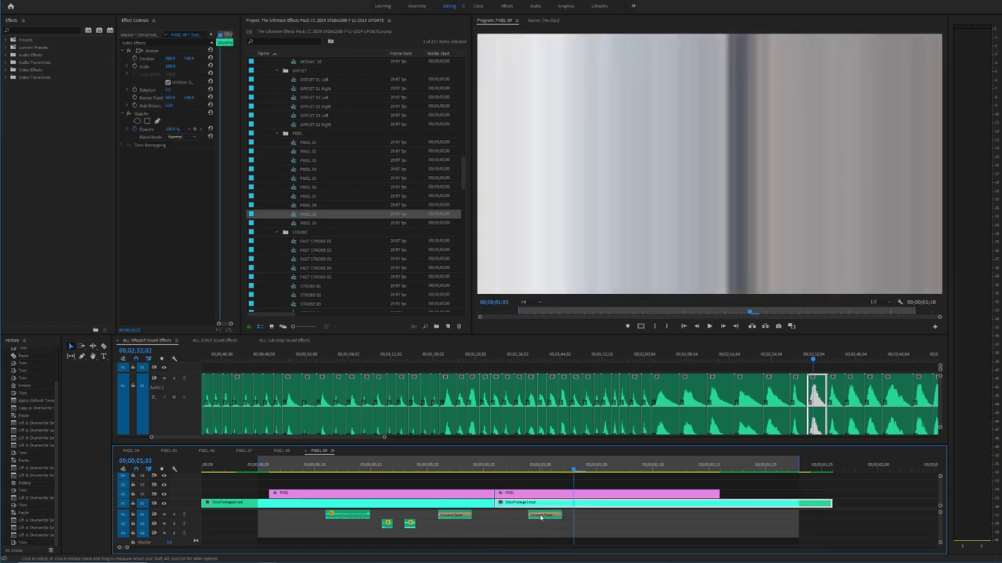
# Step: Duplicate the second short glitch sound in PIXEL 09 to start at 00;00;01;00, and save the project
pyautogui.moveTo(412, 524); pyautogui.dragTo(570, 524)
pyautogui.moveTo(519, 469); pyautogui.dragTo(540, 468)
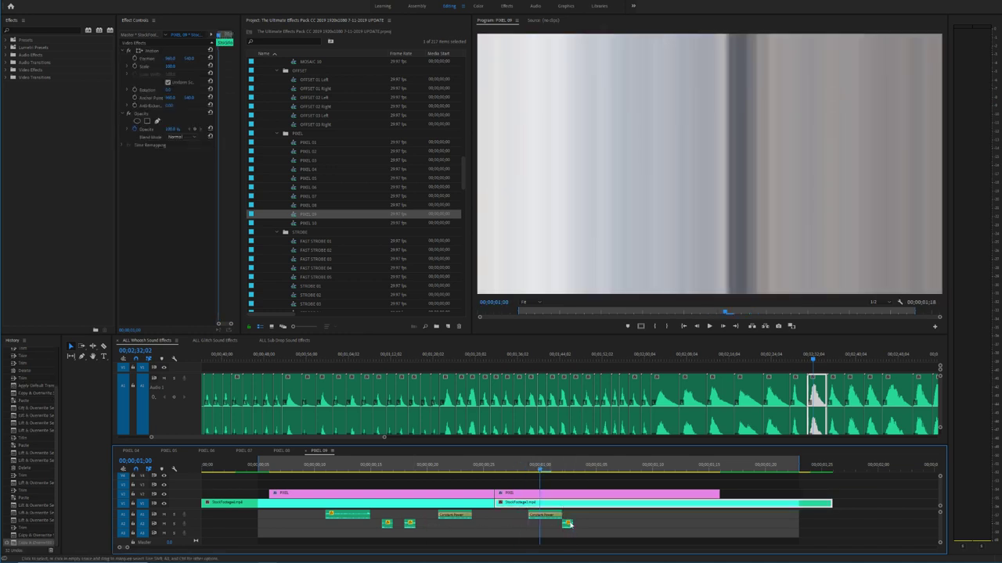
pyautogui.hotkey('ctrl', 'z')
pyautogui.moveTo(569, 527); pyautogui.dragTo(547, 527)
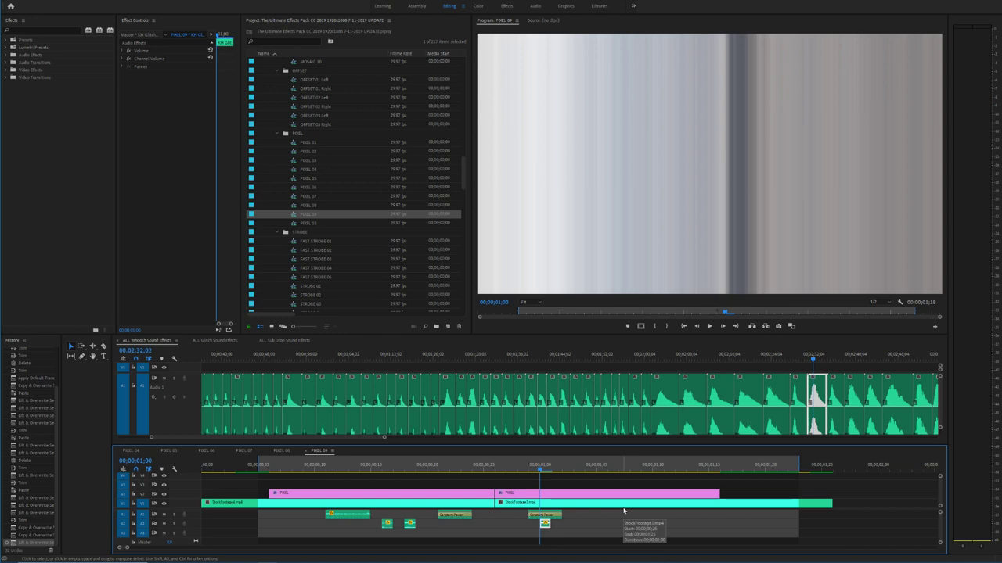
pyautogui.click(594, 520)
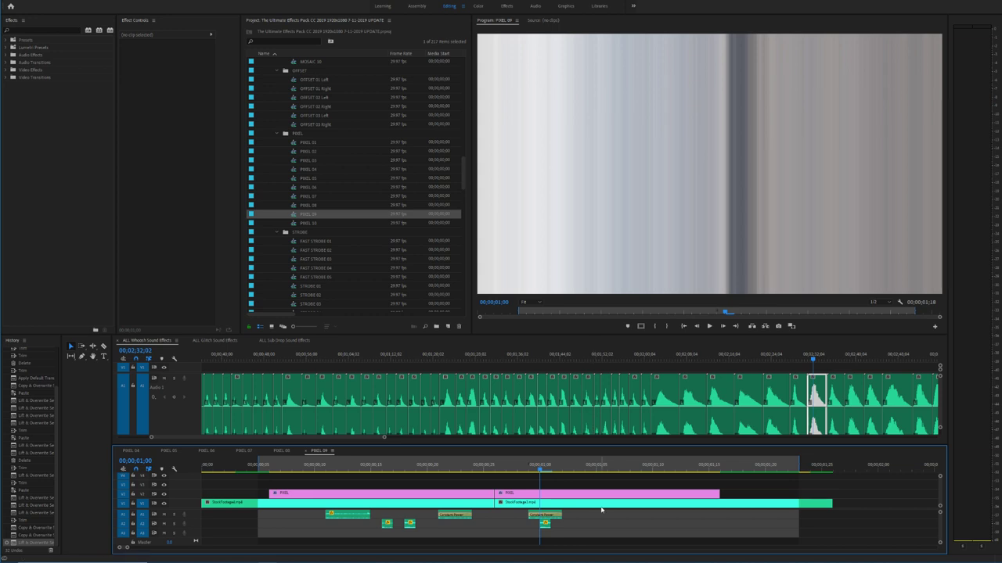
pyautogui.hotkey('ctrl', 's')
# Step: Play PIXEL 09 repeatedly from before the pixel effect to check the sound timing
pyautogui.moveTo(542, 470); pyautogui.dragTo(255, 474)
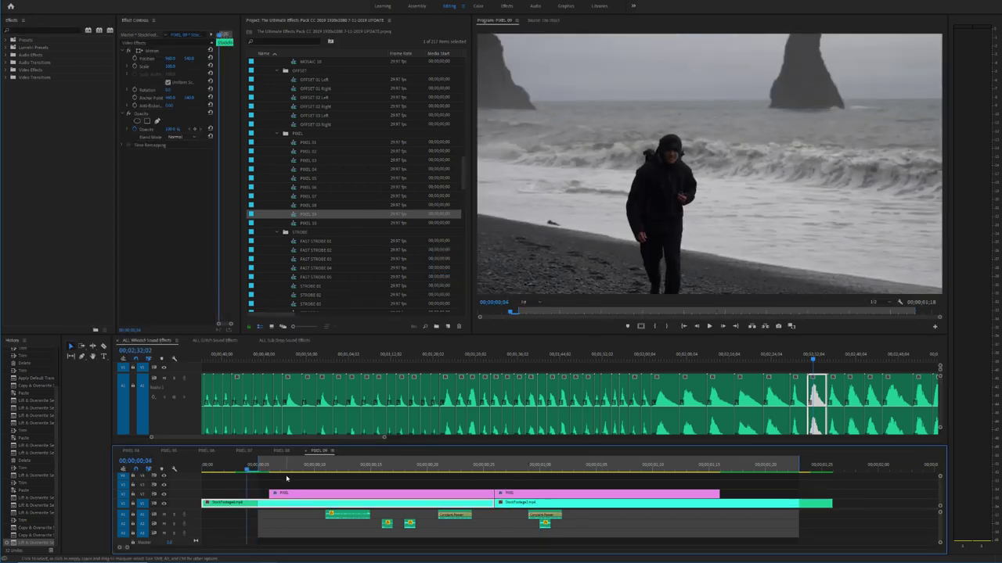
pyautogui.press('space')
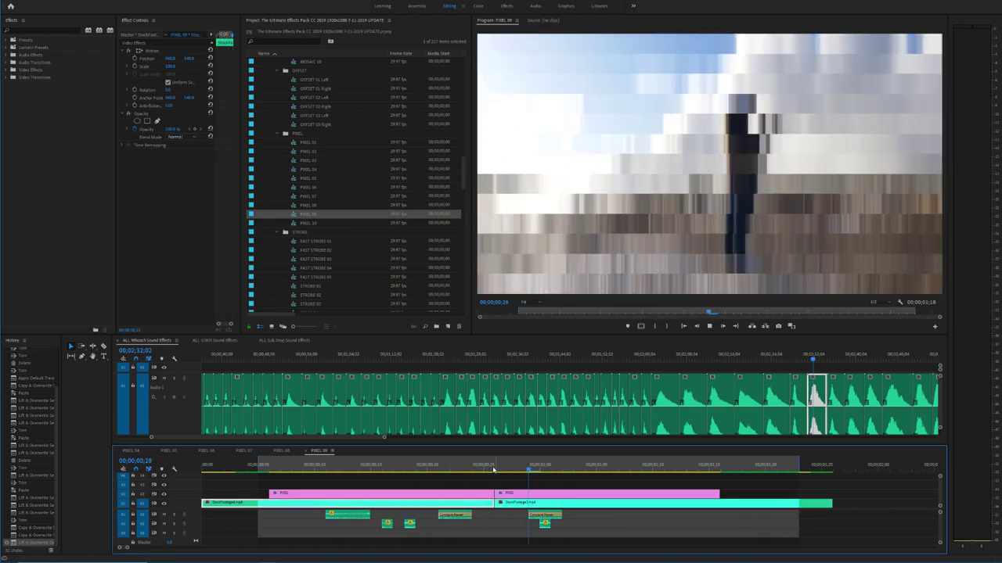
pyautogui.moveTo(493, 470); pyautogui.dragTo(211, 472)
pyautogui.press('space')
pyautogui.press('space')
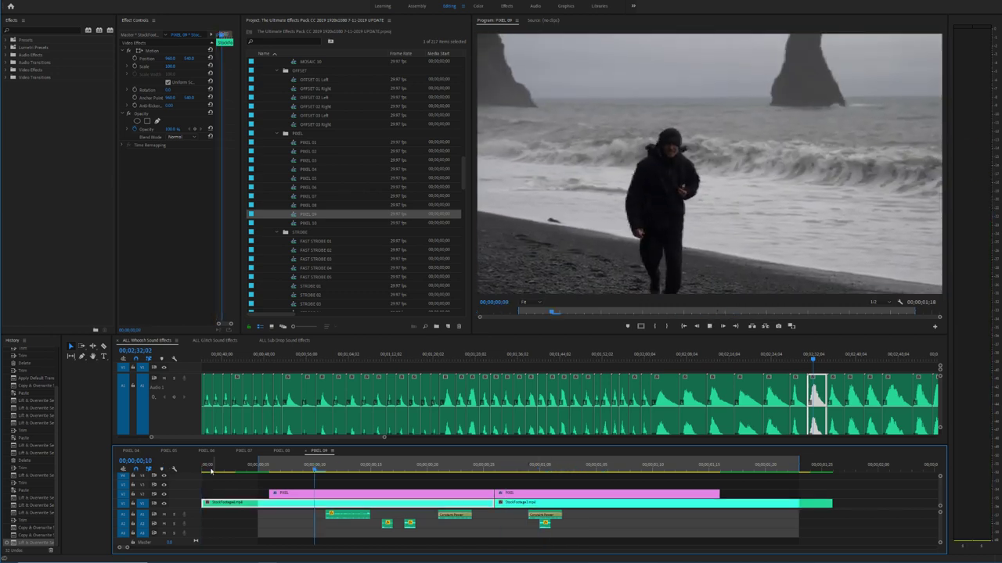
pyautogui.press('space')
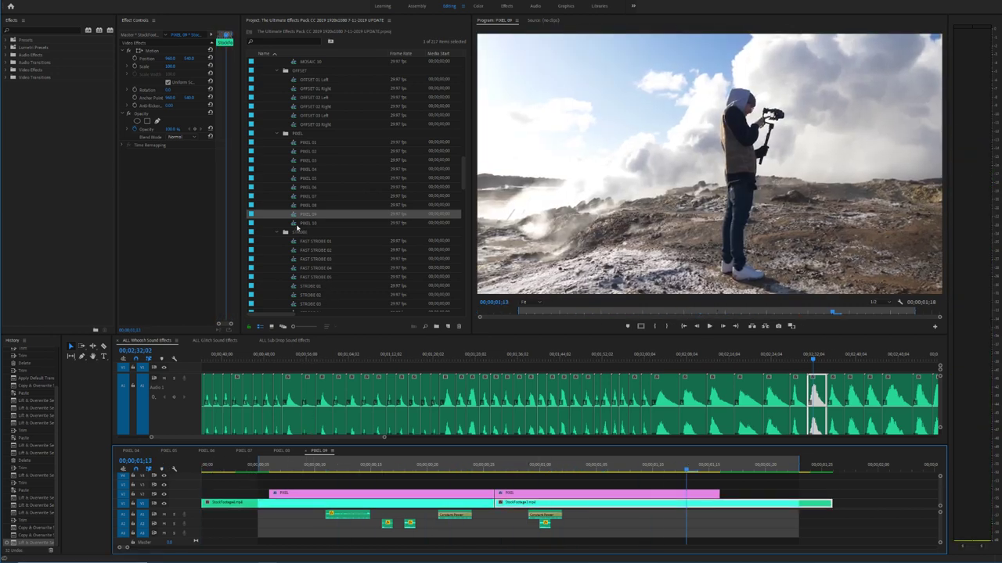
# Step: Open the PIXEL 10 sequence and paste the copied sound clips at 00;00;00;05
pyautogui.doubleClick(296, 224)
pyautogui.click(217, 466)
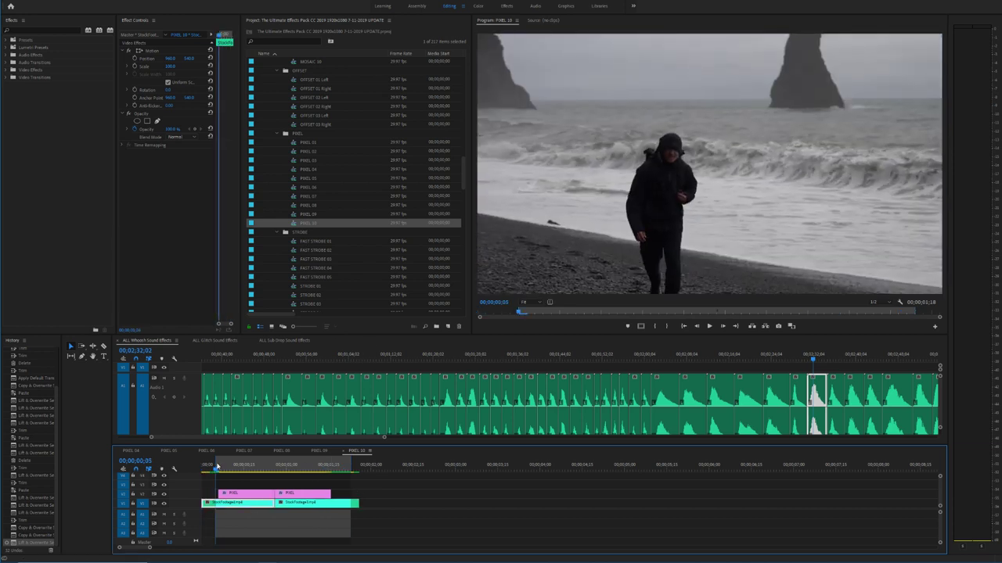
pyautogui.hotkey('ctrl', 'v')
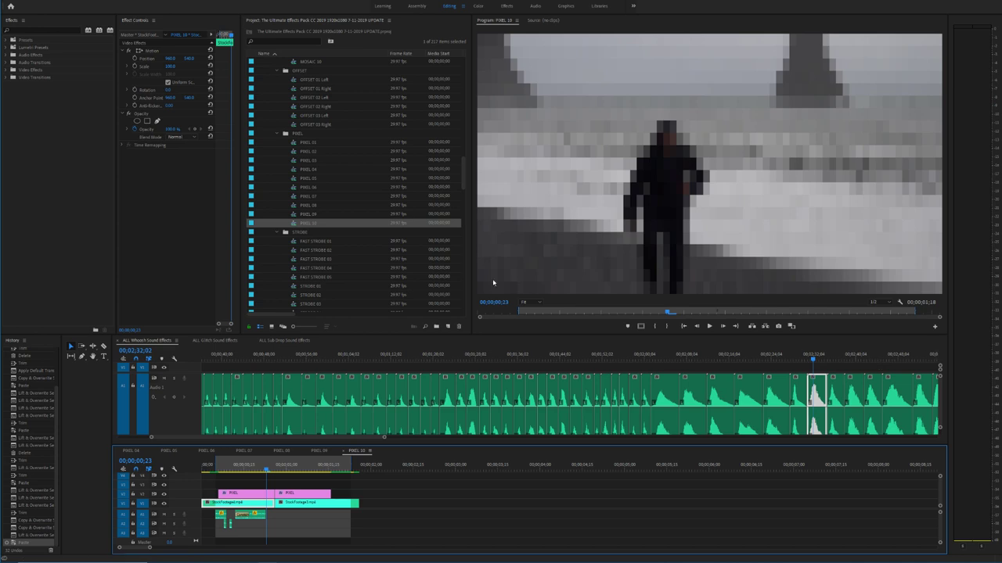
# Step: Open the HORIZONTAL STUTTER 01 sequence from the STUTTER folder and play its transition
pyautogui.moveTo(465, 189); pyautogui.dragTo(472, 219)
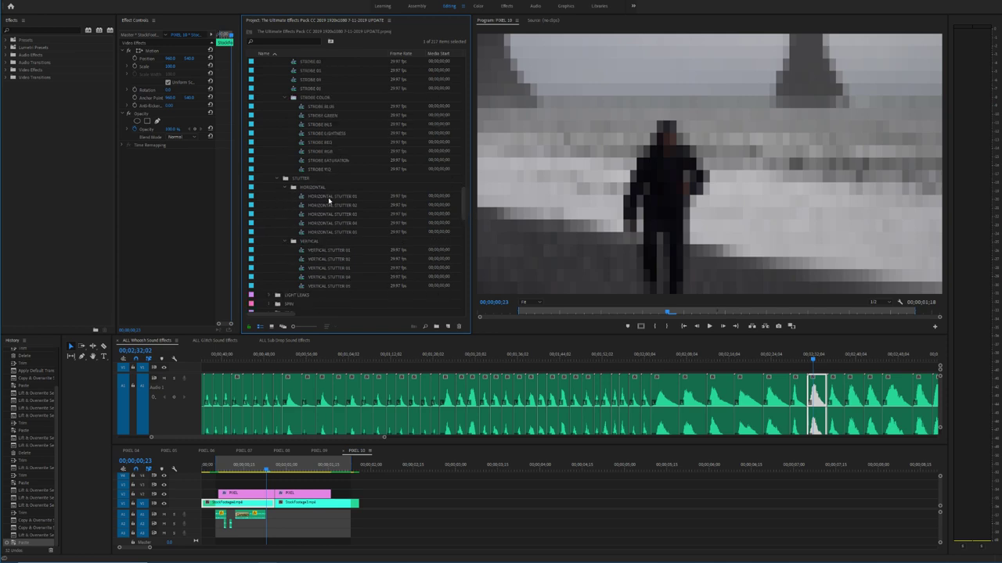
pyautogui.doubleClick(329, 198)
pyautogui.click(268, 465)
pyautogui.press('space')
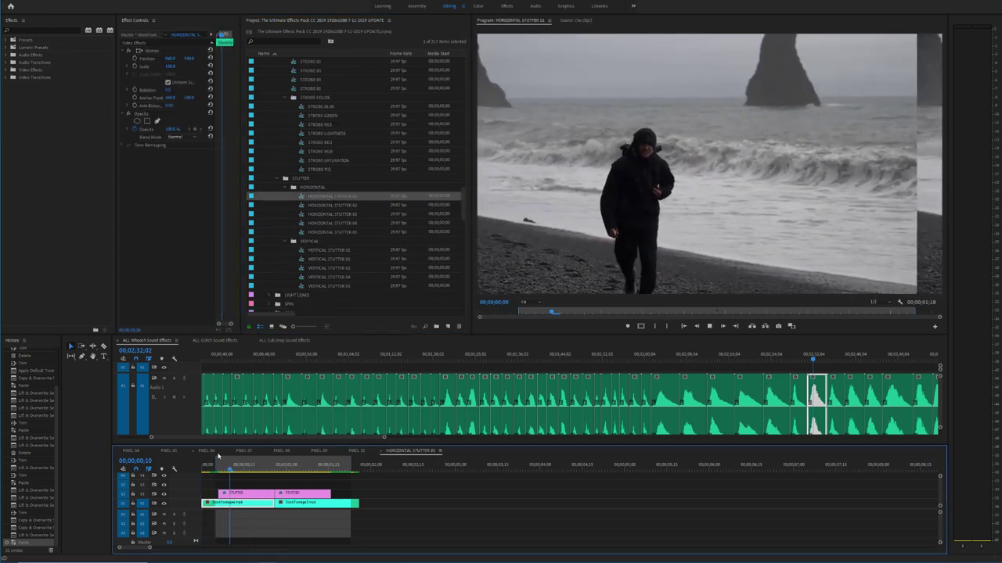
pyautogui.press('space')
# Step: Open the VERTICAL STUTTER 01 and VERTICAL STUTTER 03 sequences and play each transition
pyautogui.doubleClick(316, 251)
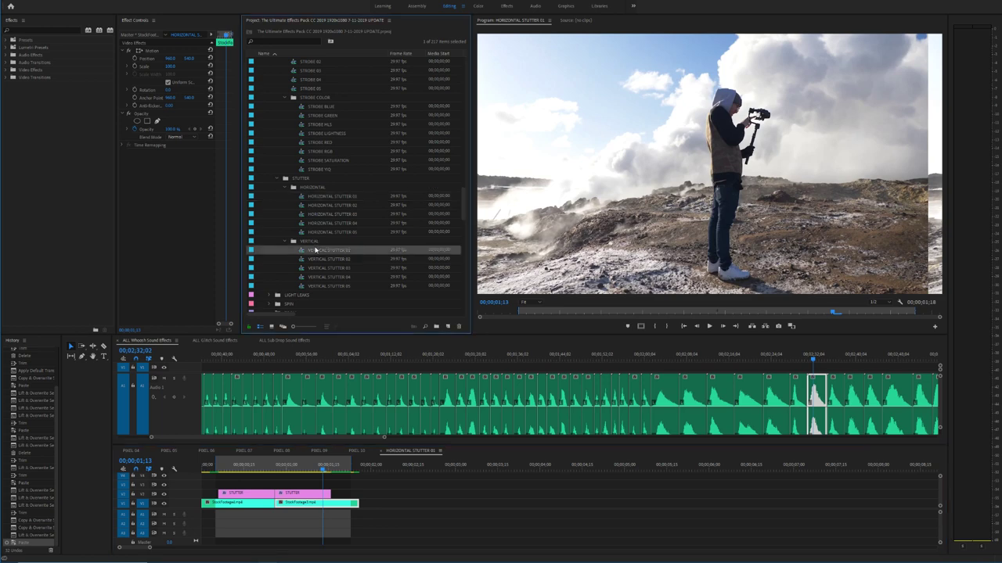
pyautogui.moveTo(271, 469); pyautogui.dragTo(220, 470)
pyautogui.press('space')
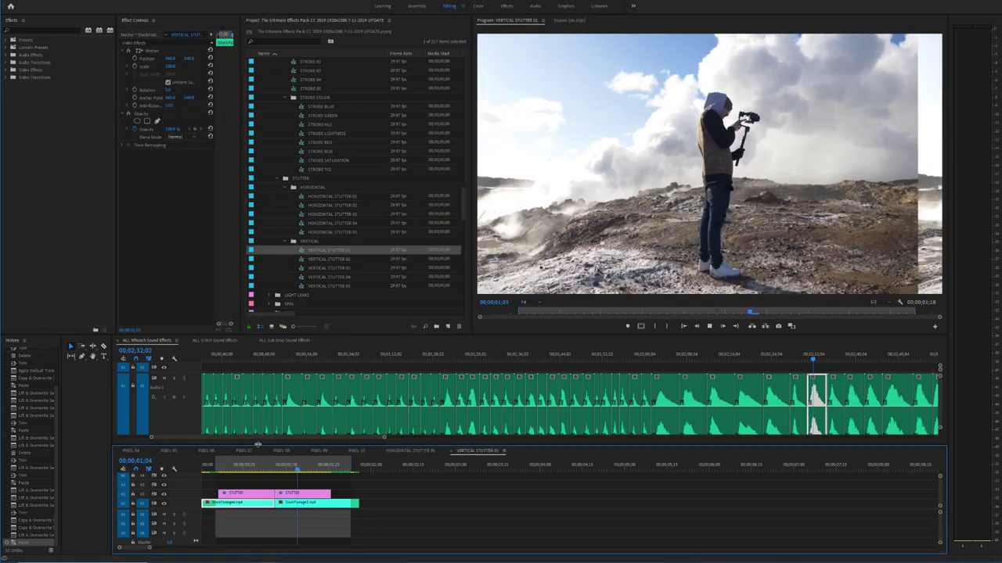
pyautogui.press('space')
pyautogui.click(317, 269)
pyautogui.doubleClick(317, 268)
pyautogui.press('space')
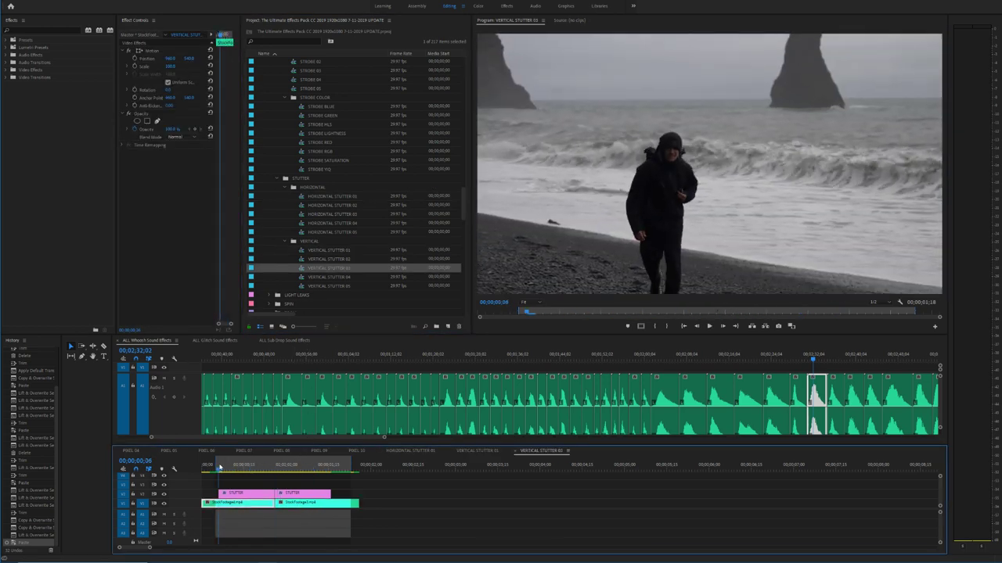
pyautogui.press('space')
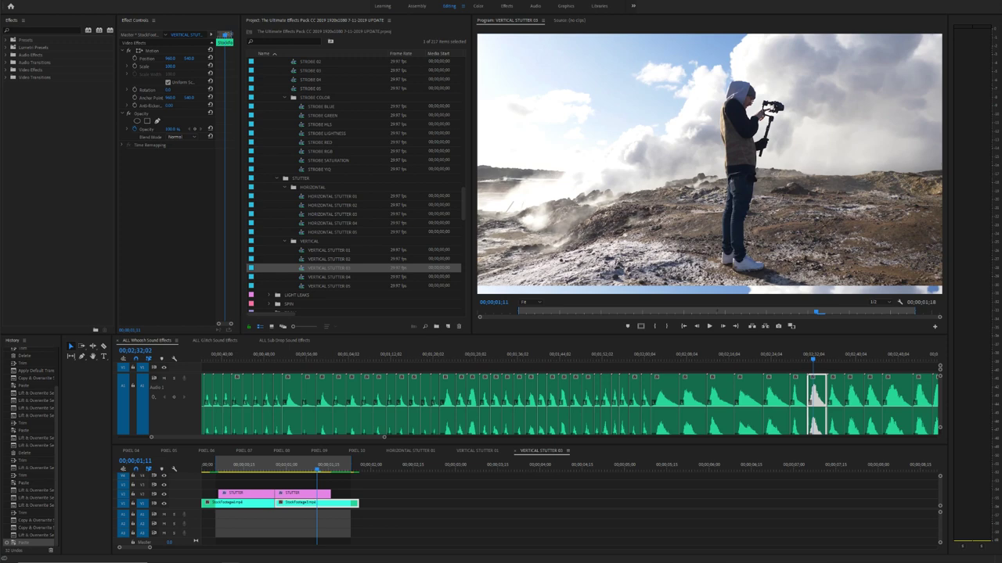
# Step: Switch to Chrome and review the Ultimate Effects Pack product page, including its audio samples and effect suggestions sections
pyautogui.moveTo(1001, 104); pyautogui.dragTo(425, 9)
pyautogui.click(391, 185)
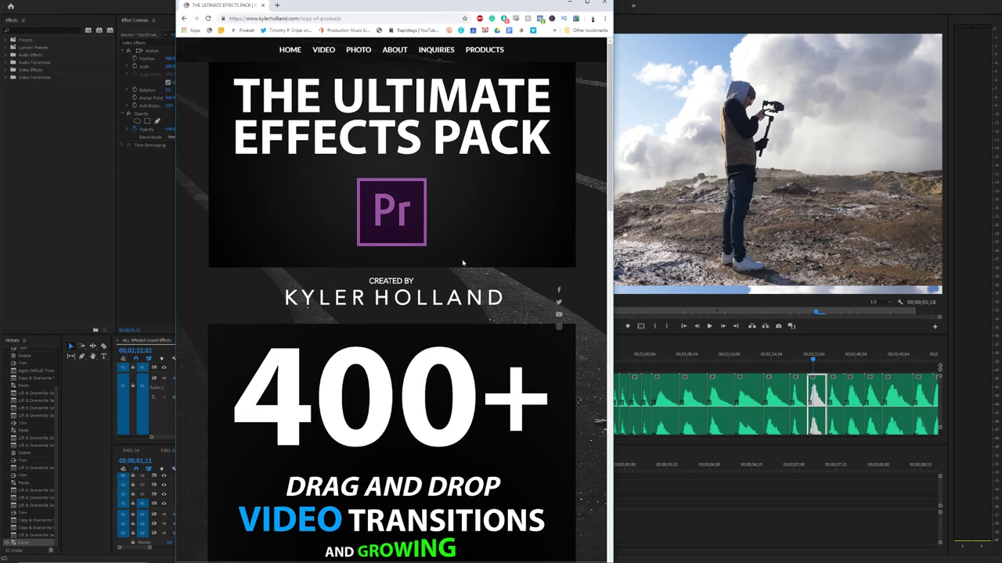
pyautogui.scroll(-12, 463, 264)
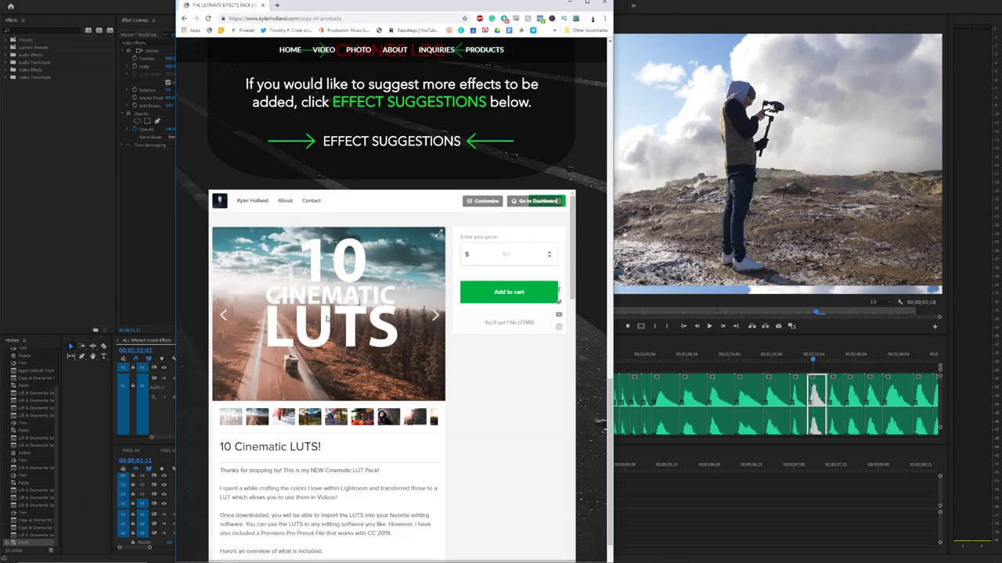
pyautogui.scroll(5, 337, 328)
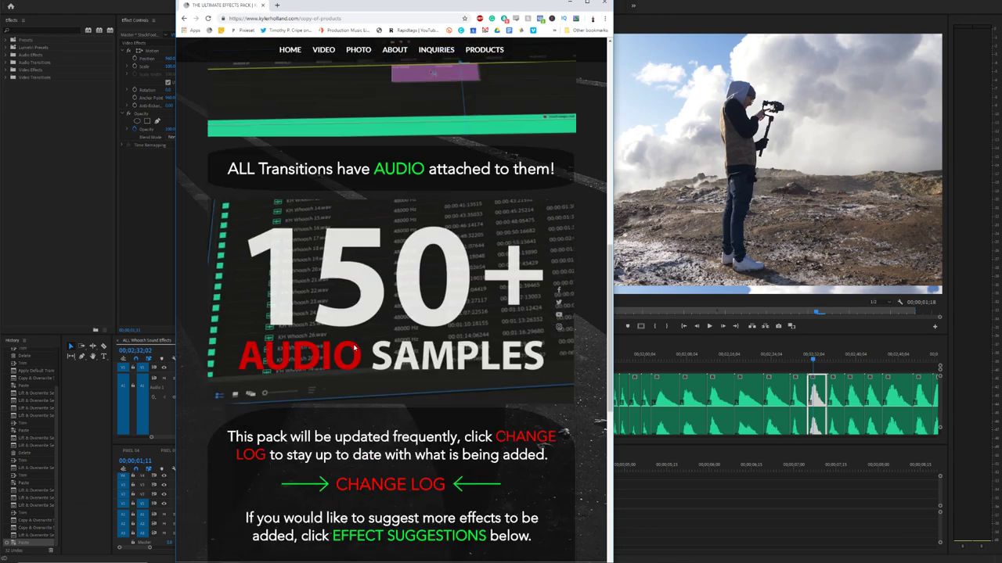
pyautogui.scroll(8, 450, 221)
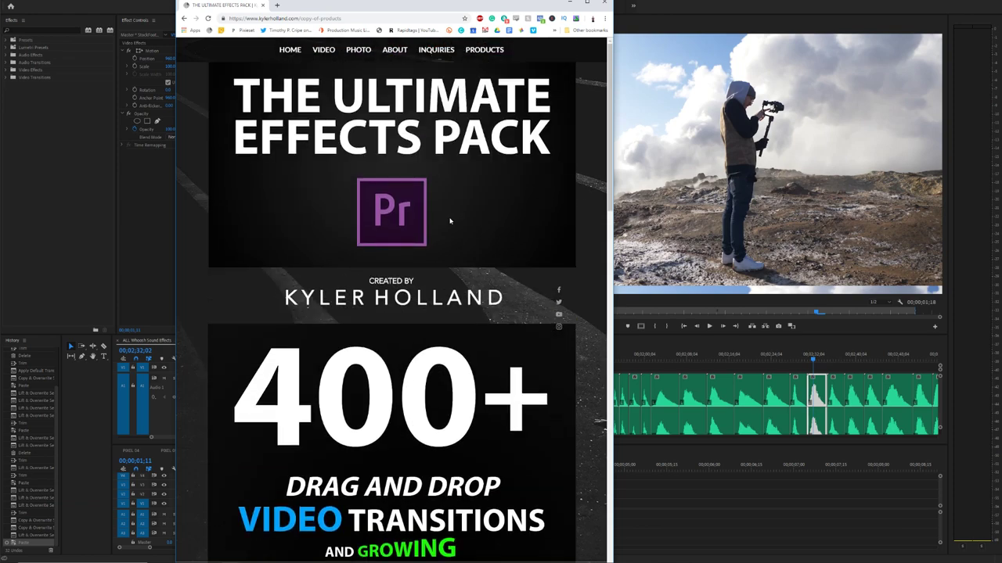
pyautogui.scroll(-8, 446, 219)
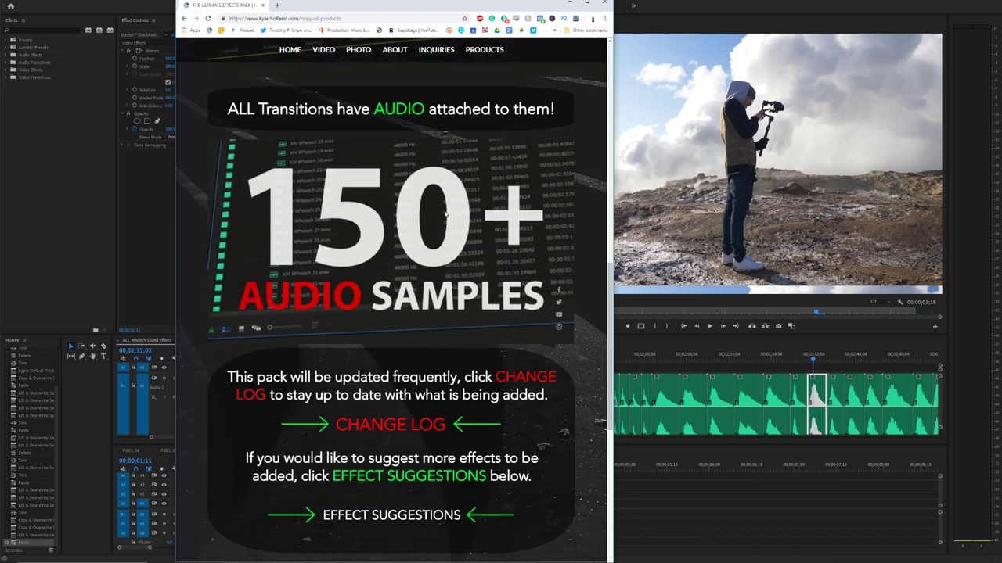
pyautogui.scroll(-1, 428, 307)
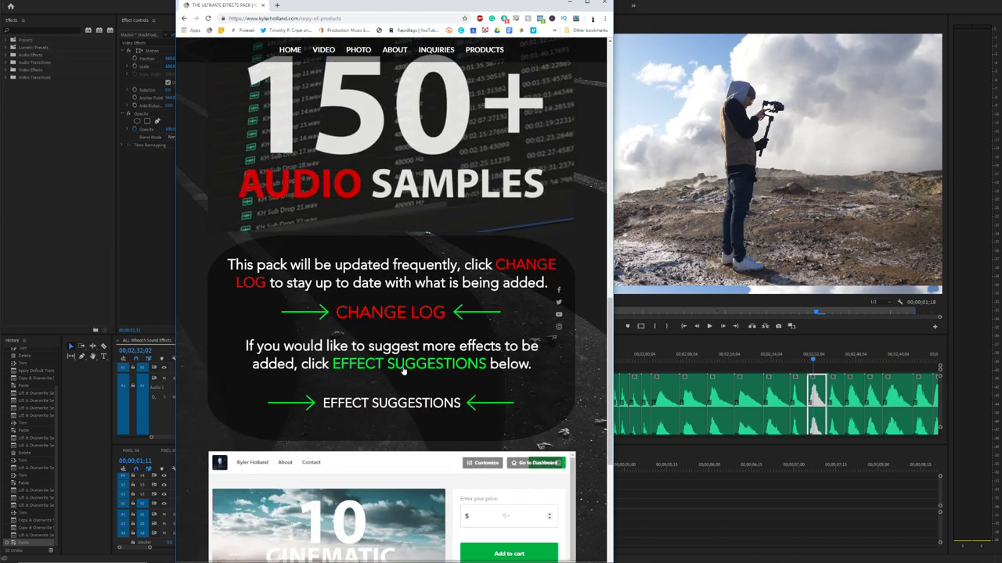
# Step: Open the Effect Suggestions feedback form from the product page and preview it as a respondent sees it
pyautogui.click(386, 404)
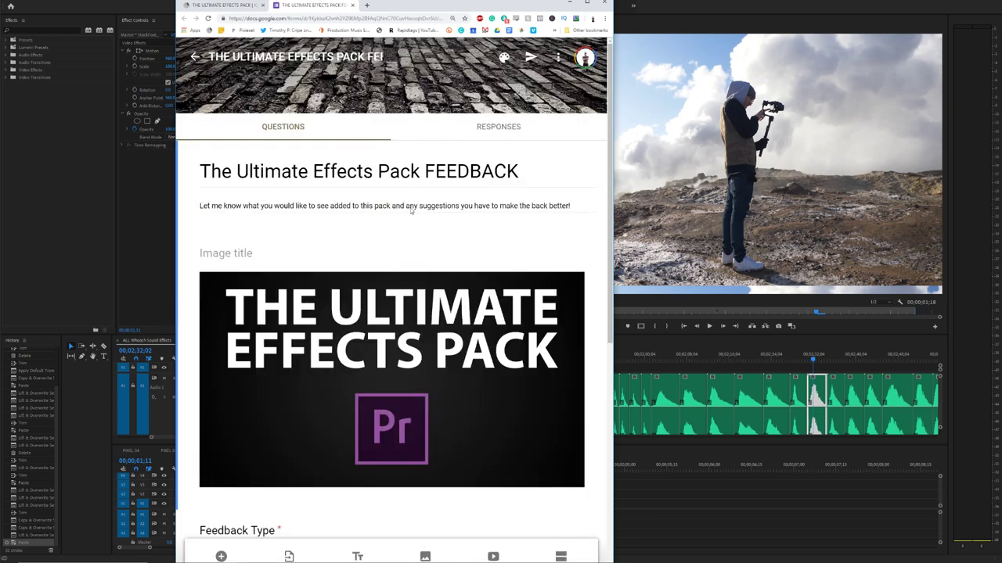
pyautogui.scroll(-3, 389, 365)
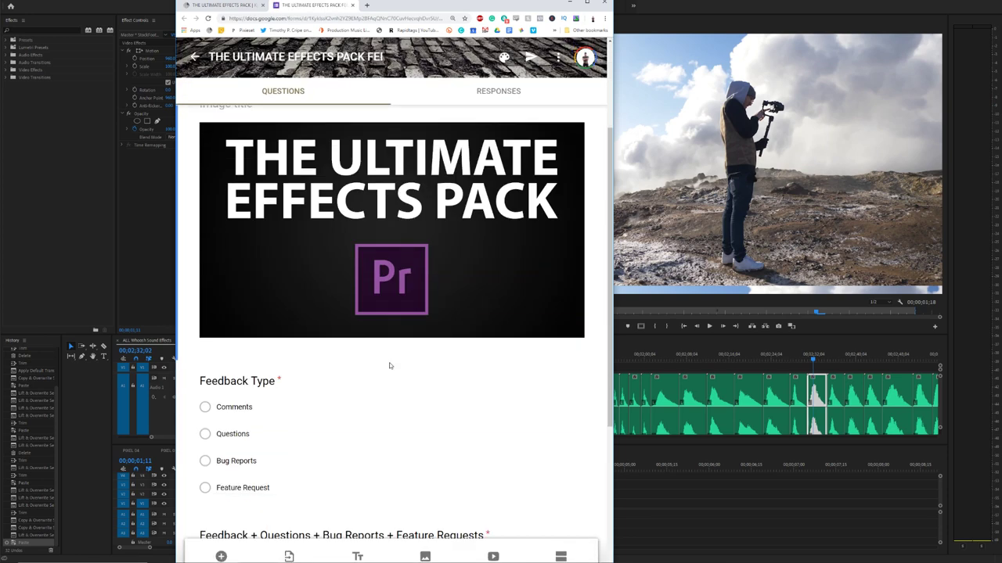
pyautogui.click(559, 63)
pyautogui.click(552, 90)
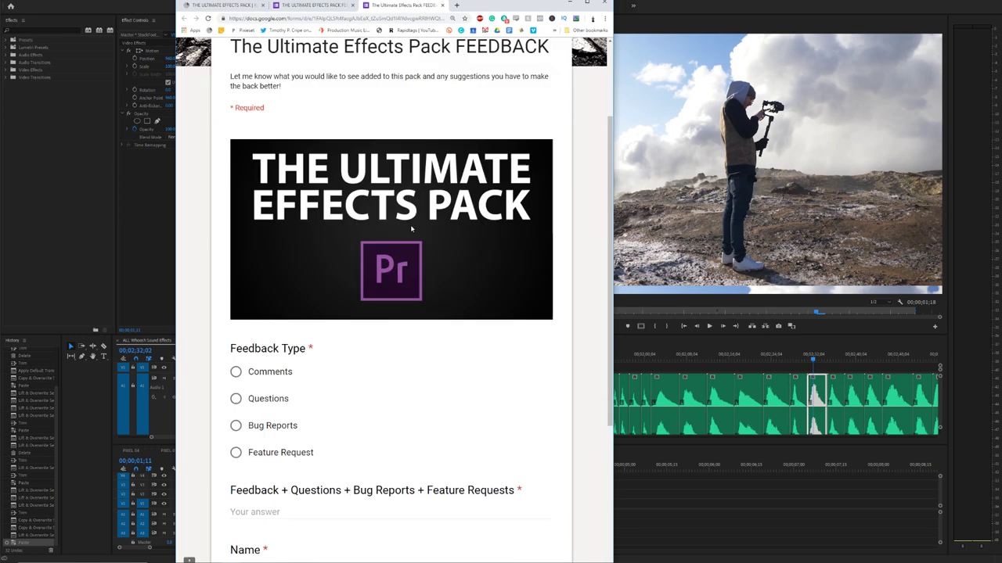
# Step: Fill in the feedback form as a Feature Request for "camera shakes", with the respondent's name and e-mail address
pyautogui.scroll(-2, 410, 228)
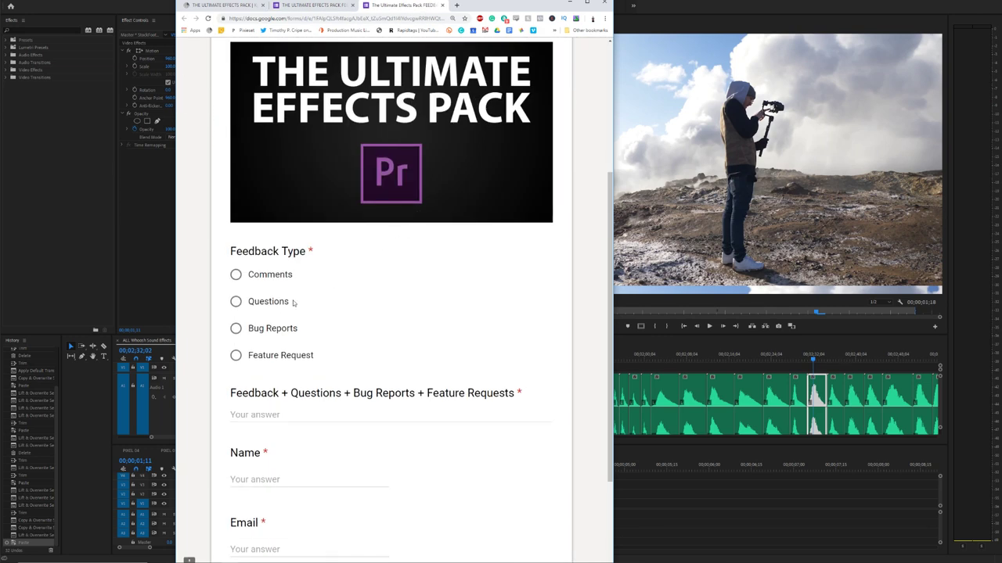
pyautogui.click(272, 414)
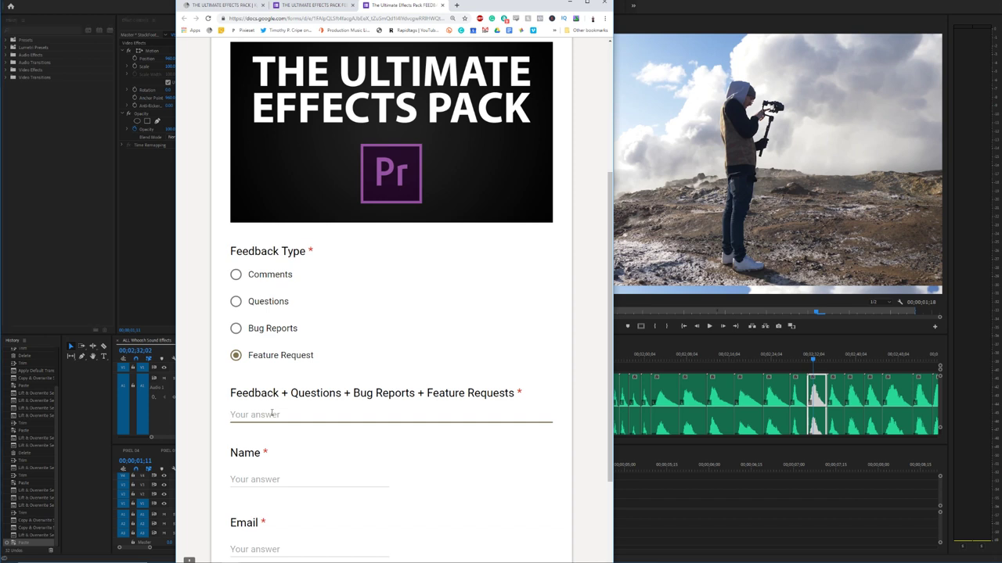
pyautogui.write('camera shakes')
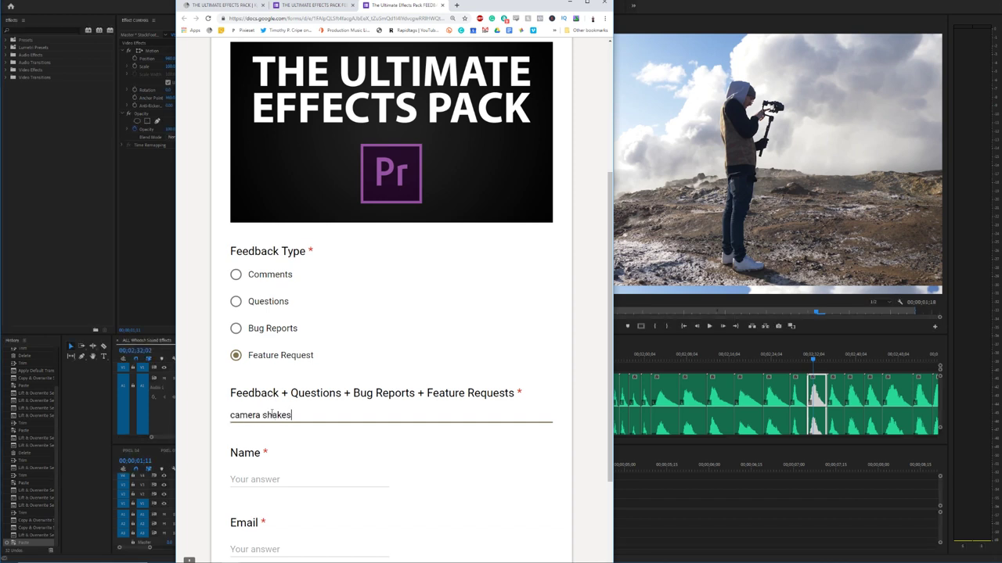
pyautogui.press('Tab')
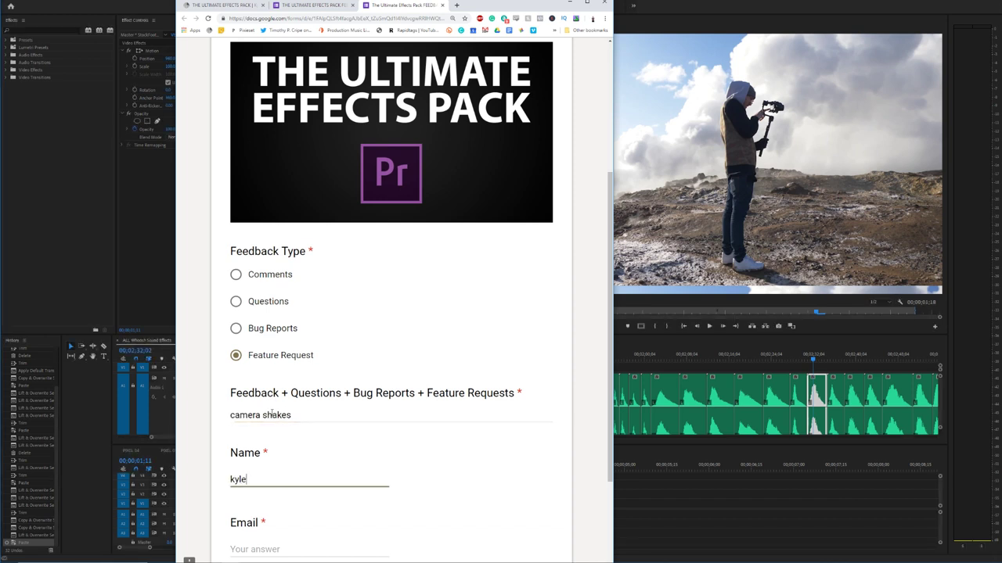
pyautogui.press('Tab')
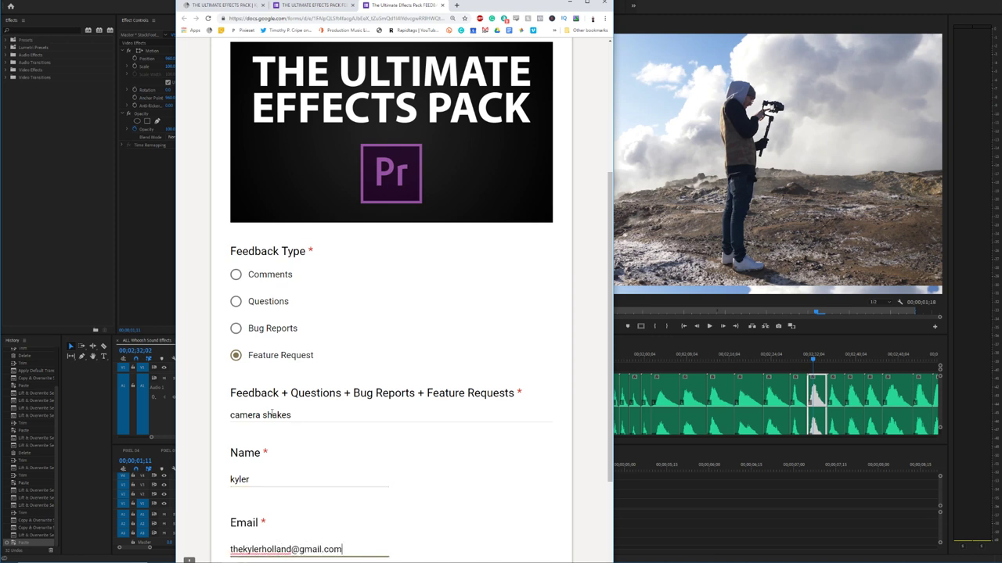
# Step: Submit the feedback form and close both feedback form tabs
pyautogui.scroll(-3, 271, 414)
pyautogui.click(256, 491)
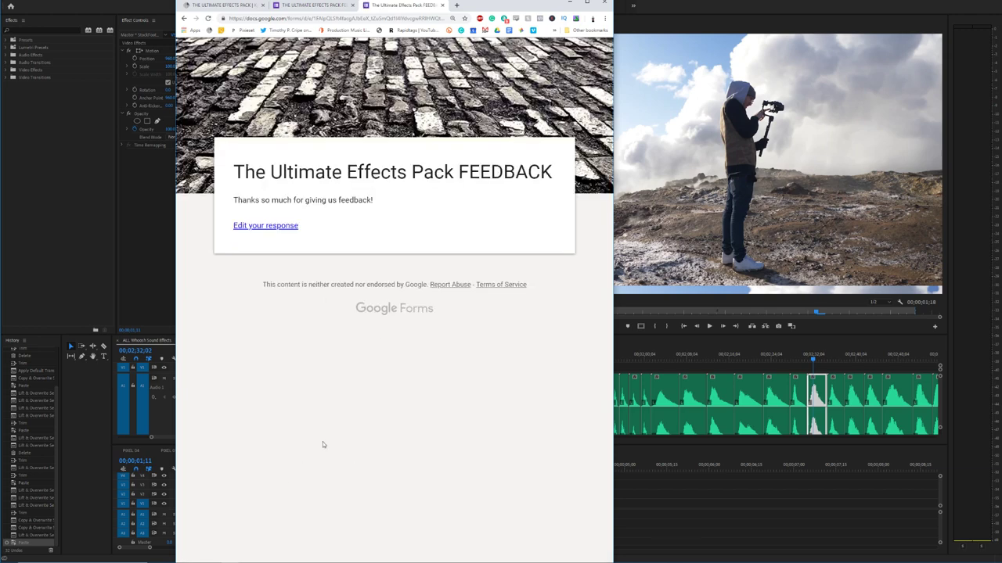
pyautogui.click(443, 5)
pyautogui.click(352, 5)
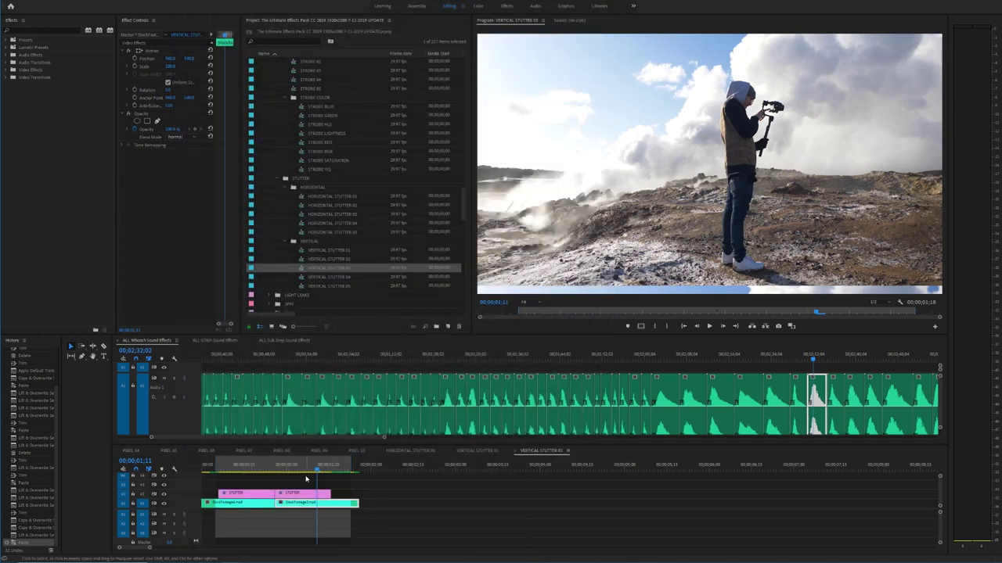
# Step: Return to Premiere Pro and reopen the PIXEL 10 sequence from the PIXEL folder
pyautogui.moveTo(307, 465); pyautogui.dragTo(210, 470)
pyautogui.scroll(2, 315, 280)
pyautogui.scroll(3, 304, 280)
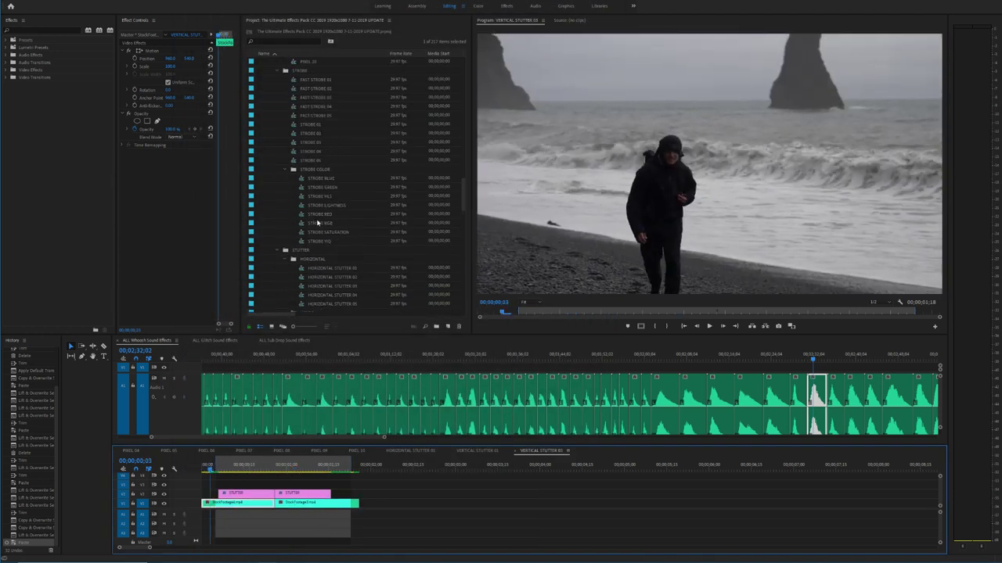
pyautogui.click(305, 151)
pyautogui.doubleClick(305, 151)
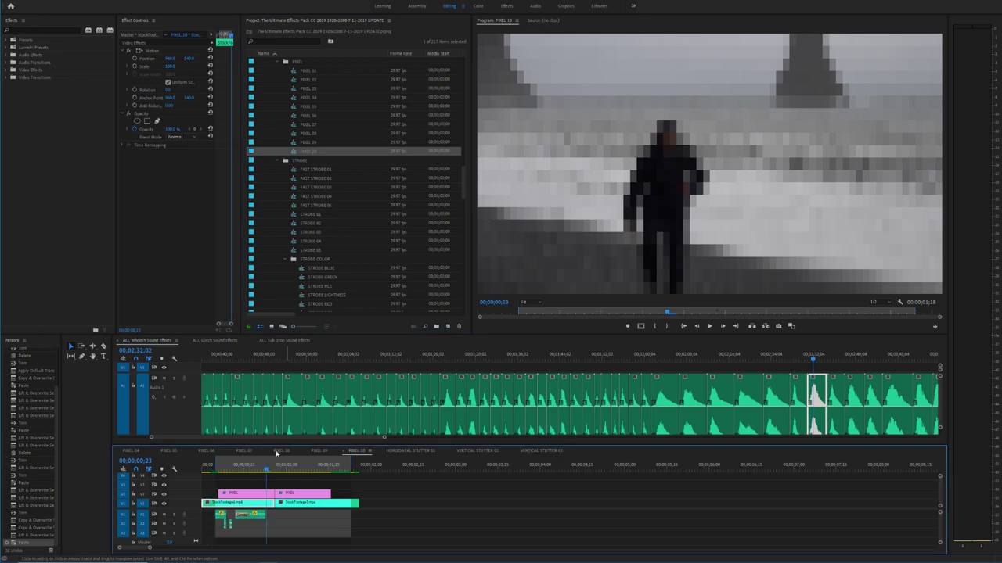
# Step: Move the opening sound on PIXEL 10's first audio track over the start of the longer sound and apply the default transition to it
pyautogui.moveTo(239, 468); pyautogui.dragTo(341, 463)
pyautogui.press('=')
pyautogui.press('=')
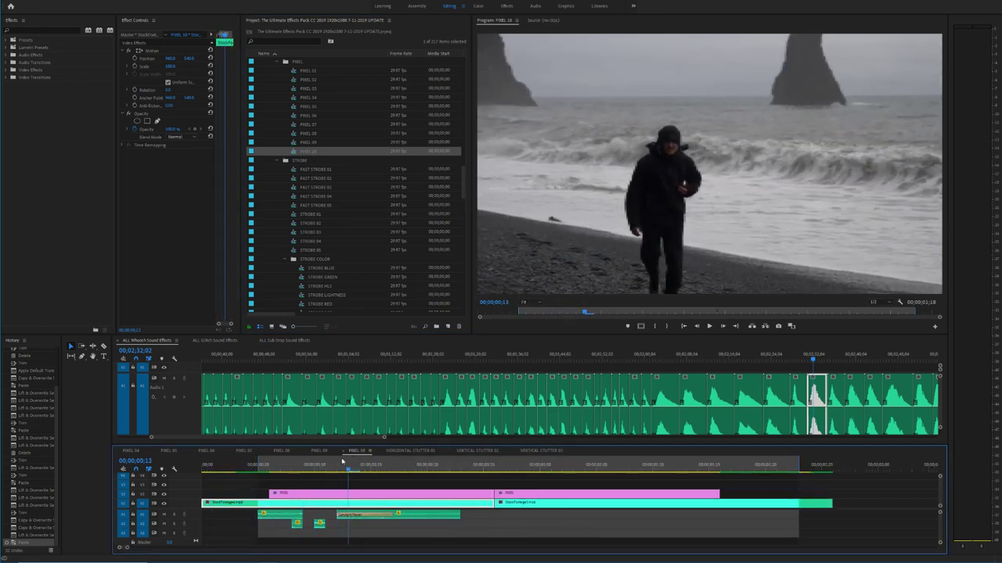
pyautogui.click(342, 517)
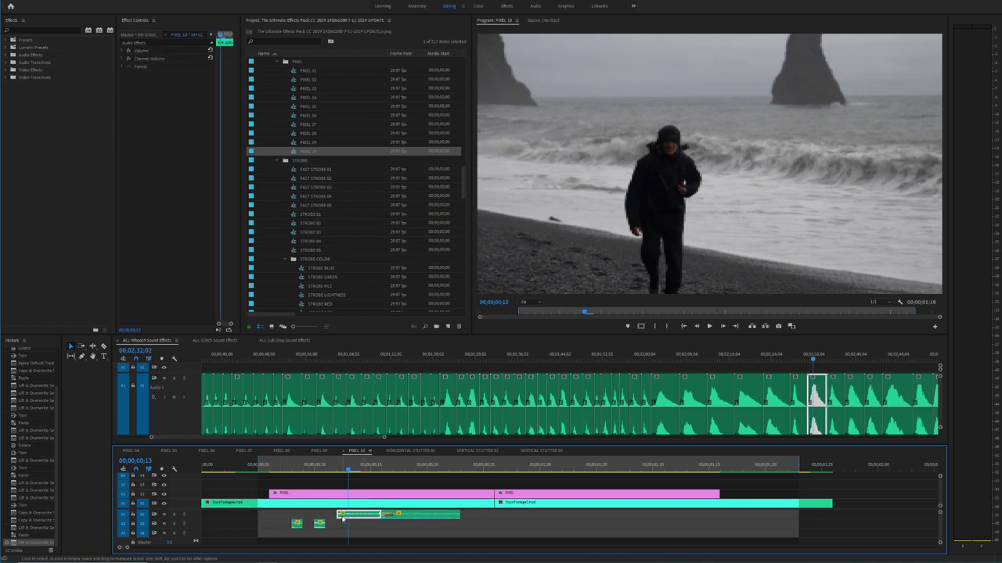
pyautogui.rightClick(339, 517)
pyautogui.click(356, 503)
# Step: Play back PIXEL 10 from several points to check the timing of the moved sound against the pixel effect
pyautogui.click(328, 466)
pyautogui.press('space')
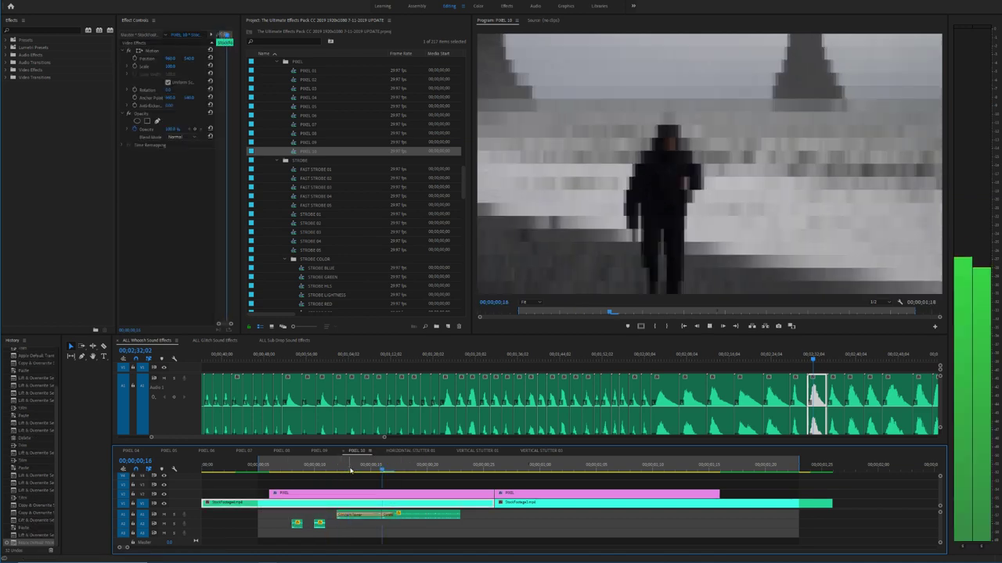
pyautogui.press('space')
pyautogui.click(350, 469)
pyautogui.press('space')
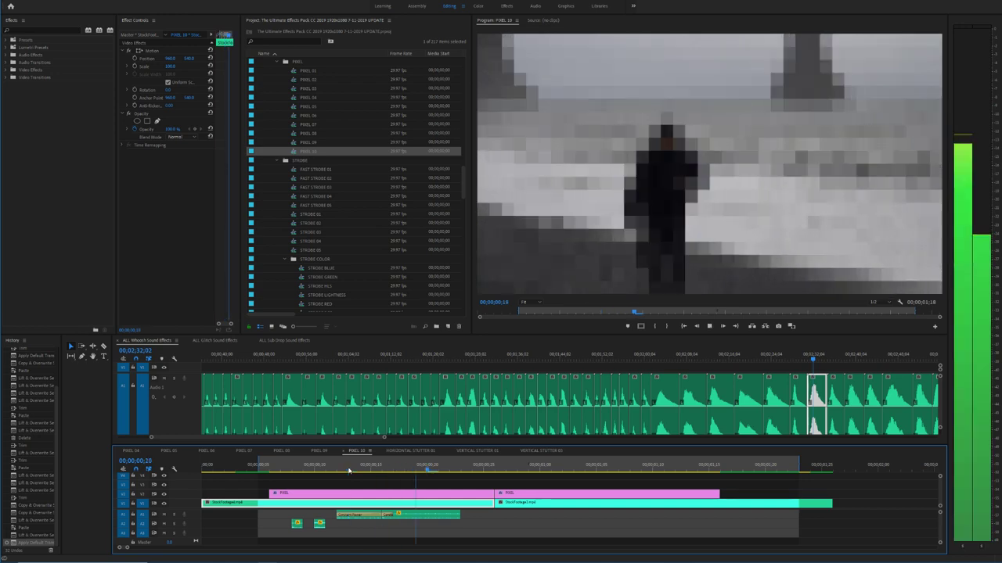
pyautogui.press('space')
pyautogui.click(375, 470)
pyautogui.press('space')
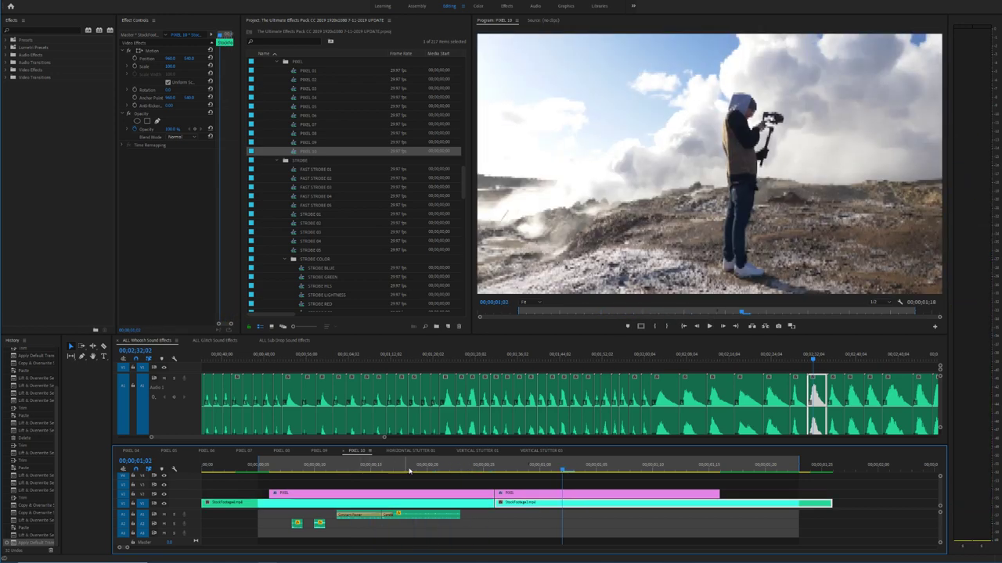
pyautogui.press('space')
# Step: Move the second short sound on PIXEL 10's second audio track to about 00;00;00;22 and play back the result
pyautogui.click(450, 515)
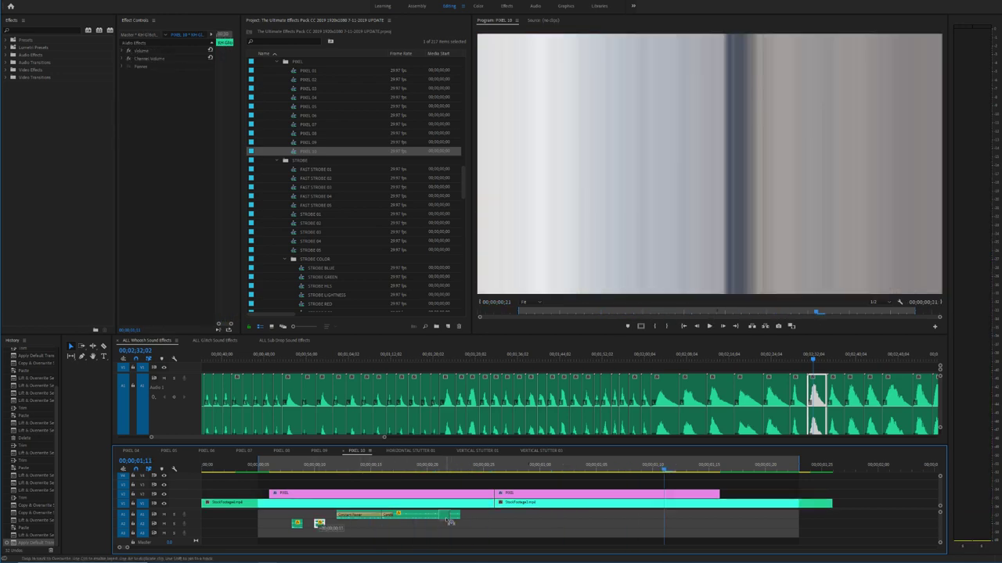
pyautogui.moveTo(452, 524); pyautogui.dragTo(453, 523)
pyautogui.click(336, 470)
pyautogui.press('space')
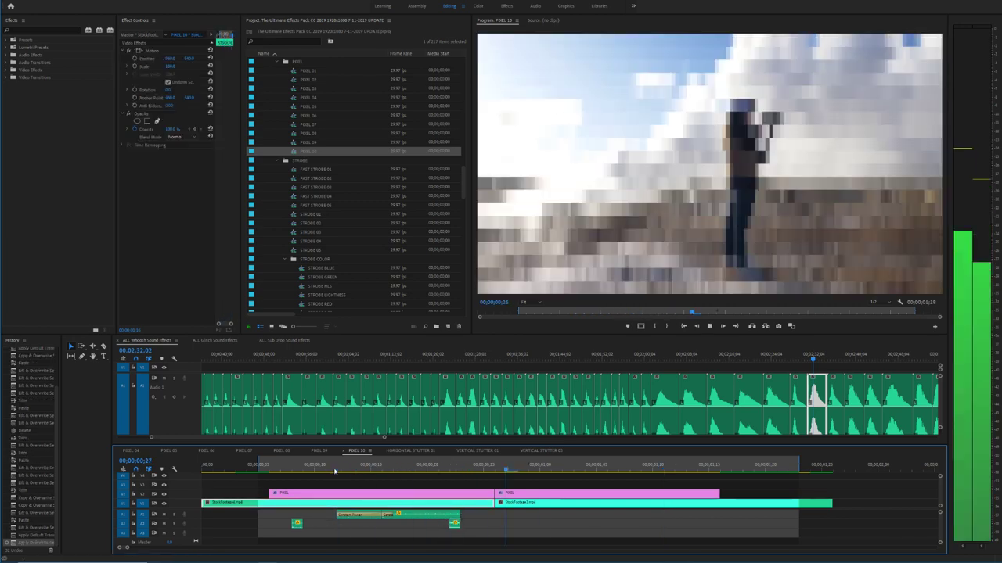
pyautogui.press('space')
# Step: Move the remaining early short sound on the second audio track to about 00;00;01;10, under the second PIXEL clip
pyautogui.click(298, 526)
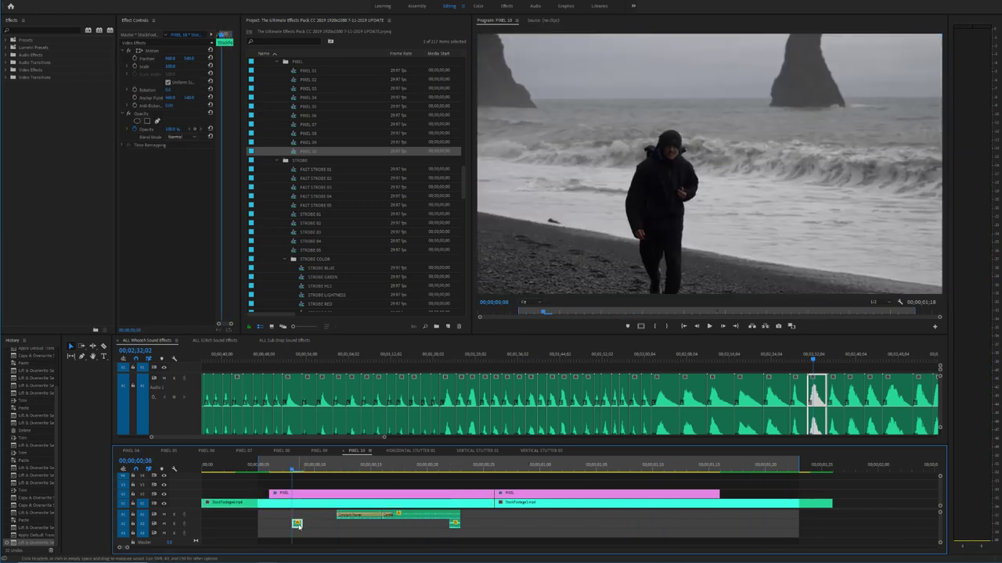
pyautogui.moveTo(622, 524); pyautogui.dragTo(626, 524)
pyautogui.moveTo(510, 469); pyautogui.dragTo(656, 468)
pyautogui.moveTo(625, 526); pyautogui.dragTo(659, 526)
pyautogui.click(619, 468)
# Step: Extend the long first-track sound to about 00;00;00;27, fade its end with the default transition, and play back PIXEL 10
pyautogui.moveTo(622, 469); pyautogui.dragTo(485, 471)
pyautogui.moveTo(459, 510); pyautogui.dragTo(505, 513)
pyautogui.rightClick(505, 514)
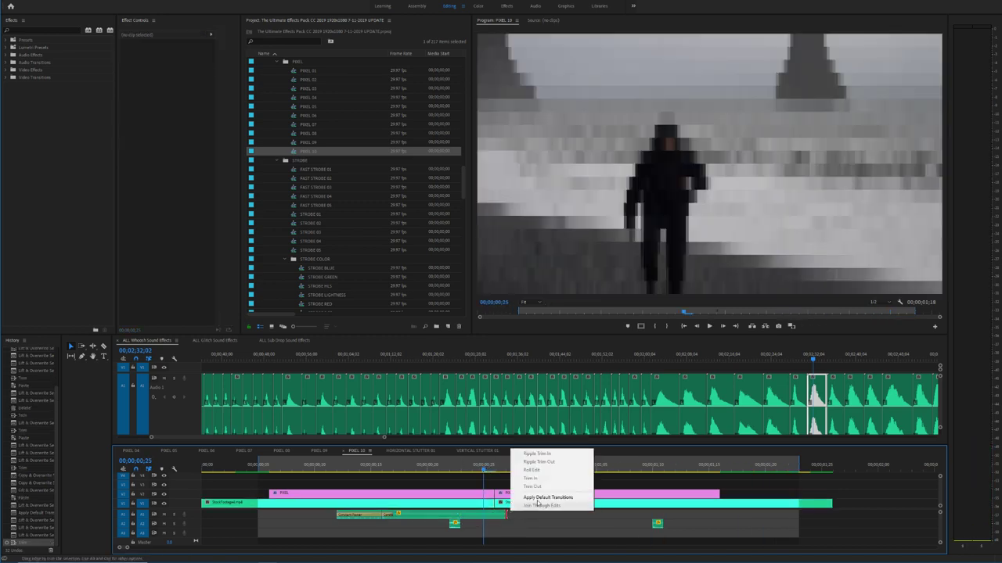
pyautogui.press('Escape')
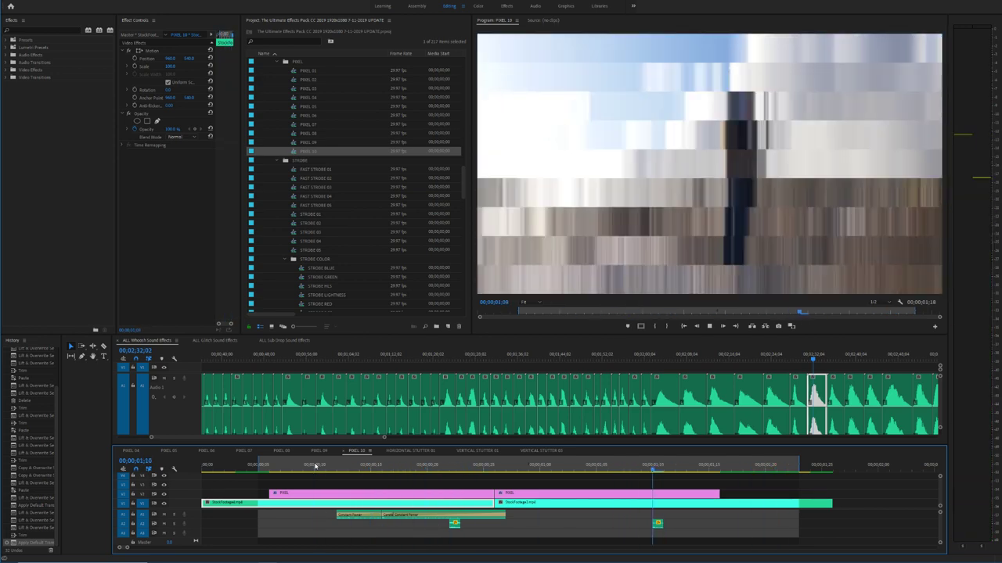
pyautogui.press('space')
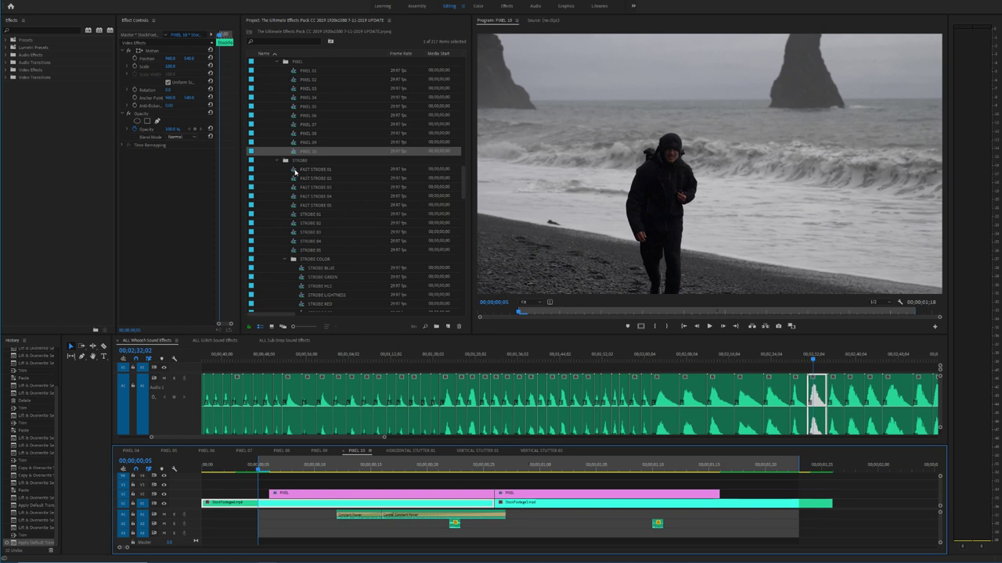
# Step: Open the FAST STROBE 01 sequence, play it back, and select the sound clips on both audio tracks for copying
pyautogui.doubleClick(294, 172)
pyautogui.moveTo(223, 465); pyautogui.dragTo(197, 467)
pyautogui.click(226, 467)
pyautogui.click(250, 515)
pyautogui.click(241, 524)
pyautogui.press('space')
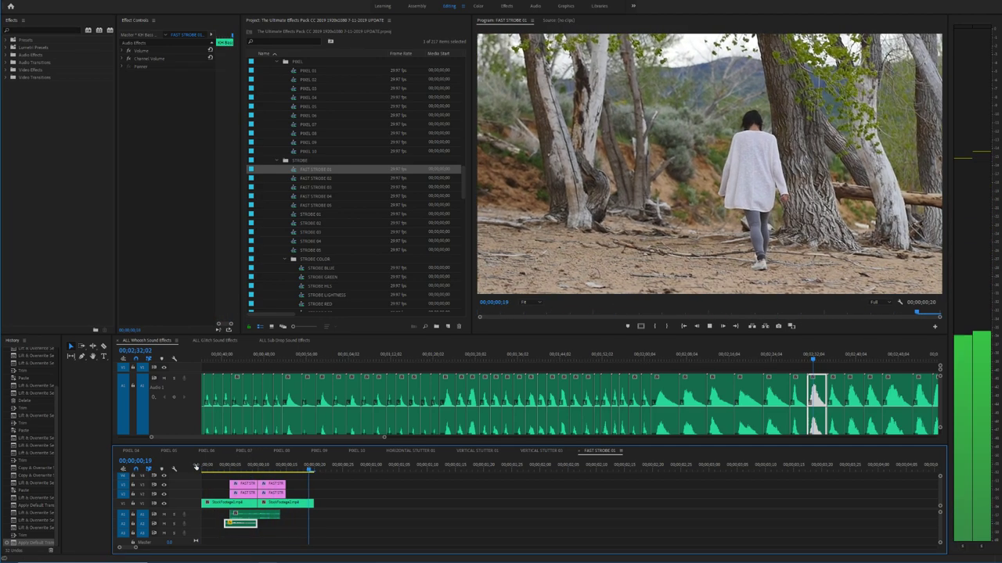
pyautogui.click(242, 467)
pyautogui.click(263, 515)
pyautogui.moveTo(301, 531)
pyautogui.mouseDown()
pyautogui.moveTo(254, 522)
pyautogui.moveTo(300, 531)
pyautogui.mouseUp()
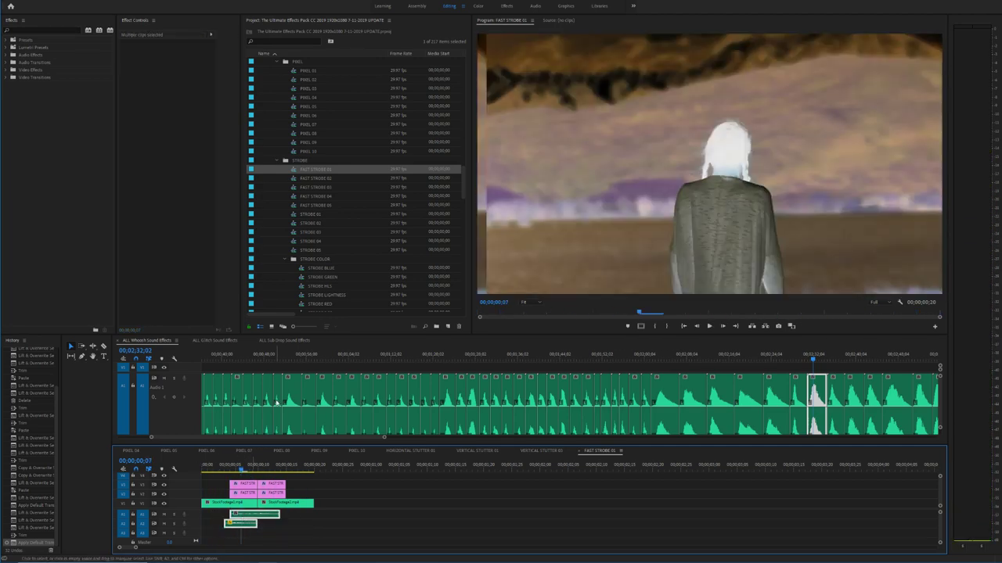
# Step: Open FAST STROBE 02, paste the copied strobe sounds at 00;00;00;04, save the project, and play back the sequence
pyautogui.click(296, 180)
pyautogui.doubleClick(296, 179)
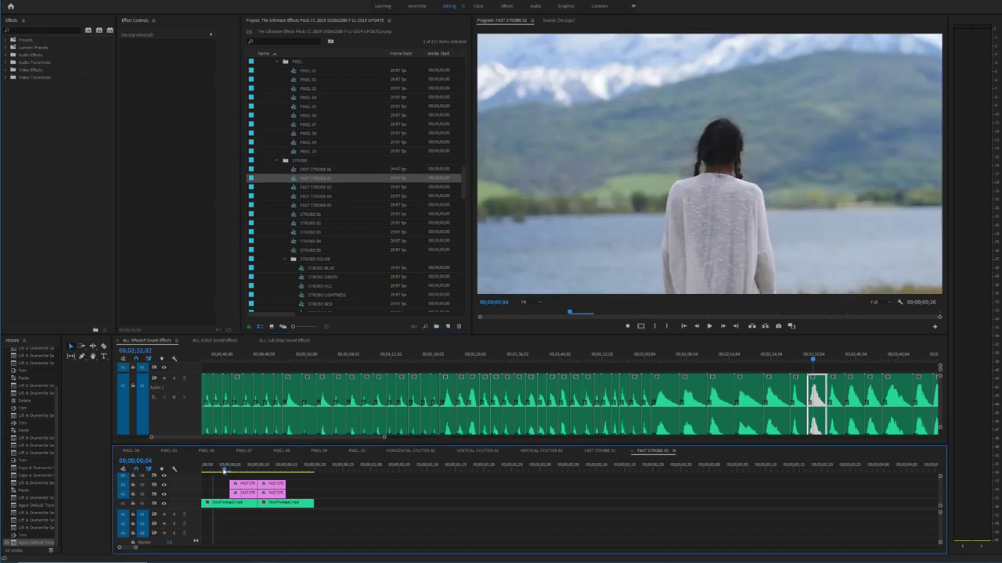
pyautogui.moveTo(225, 467)
pyautogui.mouseDown()
pyautogui.moveTo(256, 467)
pyautogui.moveTo(215, 467)
pyautogui.moveTo(263, 466)
pyautogui.moveTo(242, 467)
pyautogui.mouseUp()
pyautogui.hotkey('ctrl', 'v')
pyautogui.click(236, 468)
pyautogui.press('=')
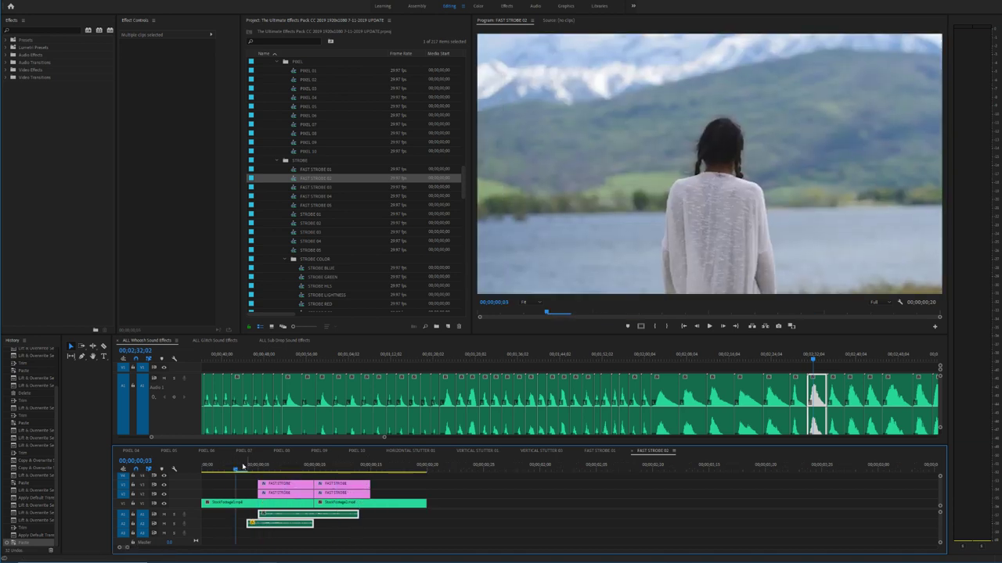
pyautogui.hotkey('ctrl', 's')
pyautogui.press('space')
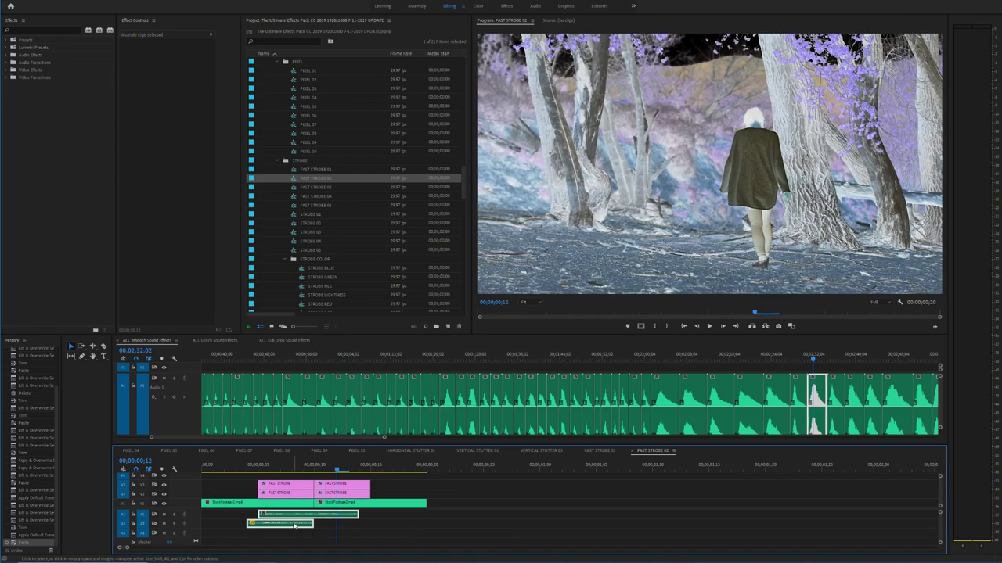
# Step: Audition sounds in the whoosh and sub drop sound effect sequences to find an additional strobe sound
pyautogui.click(319, 358)
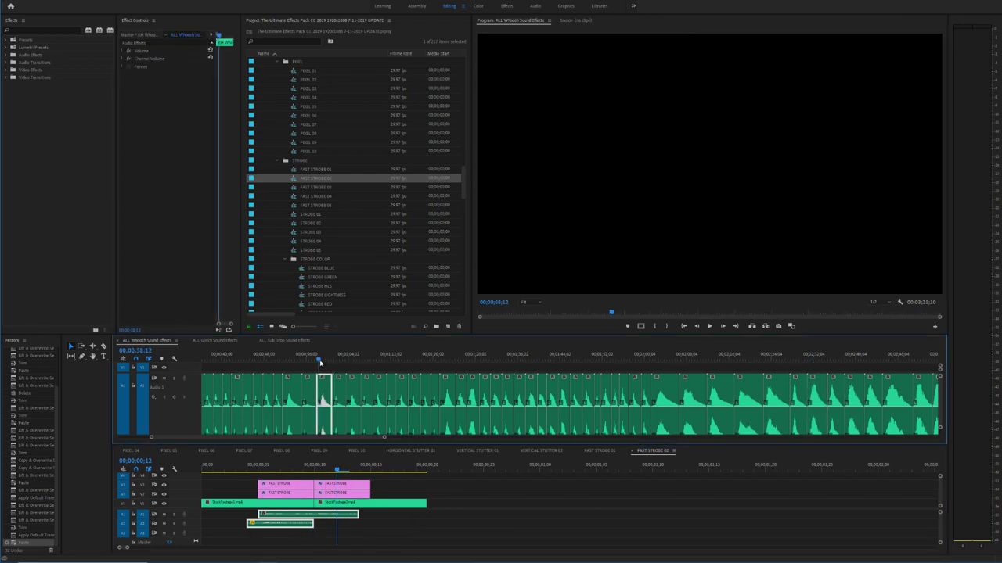
pyautogui.press('space')
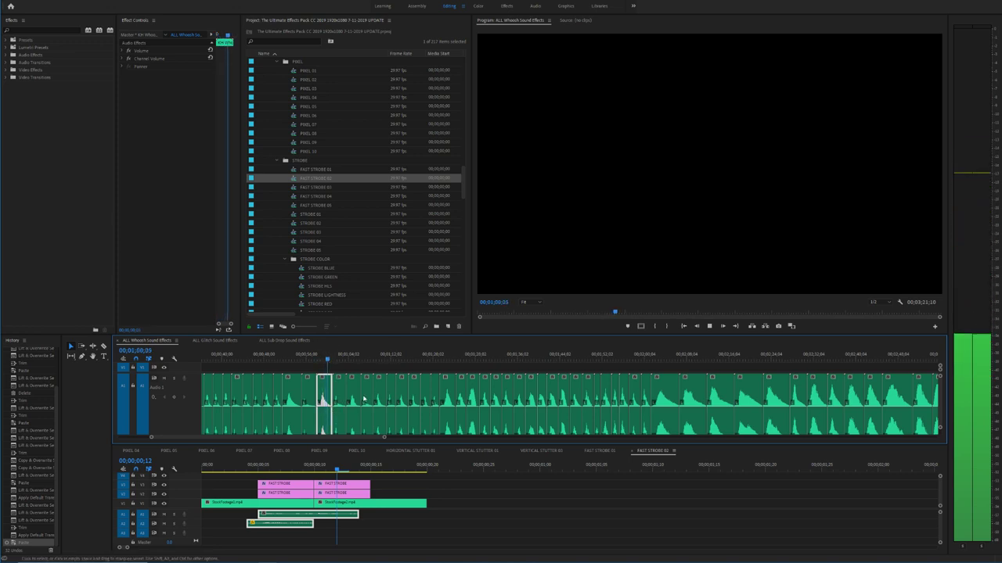
pyautogui.press('space')
pyautogui.click(263, 358)
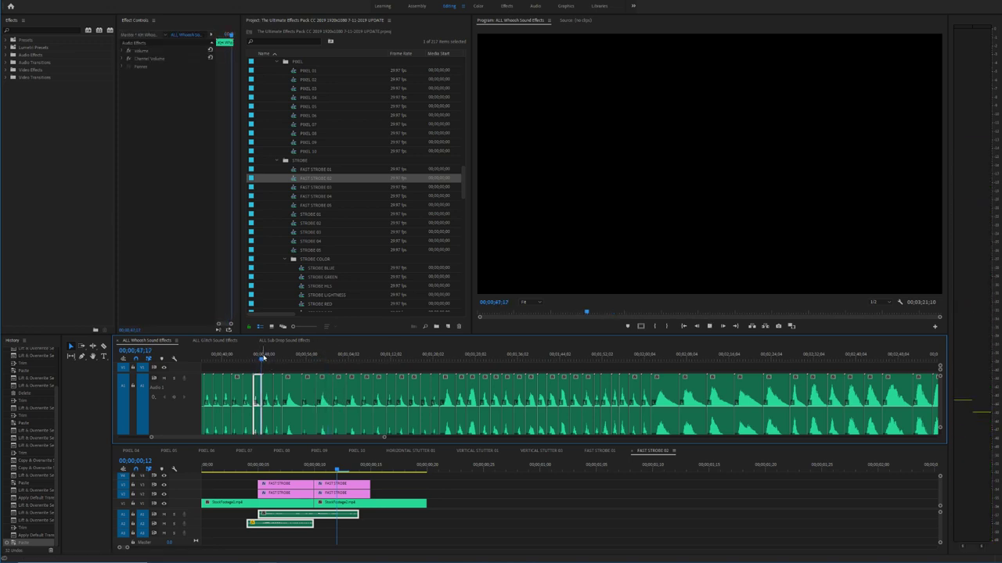
pyautogui.click(219, 341)
pyautogui.click(284, 341)
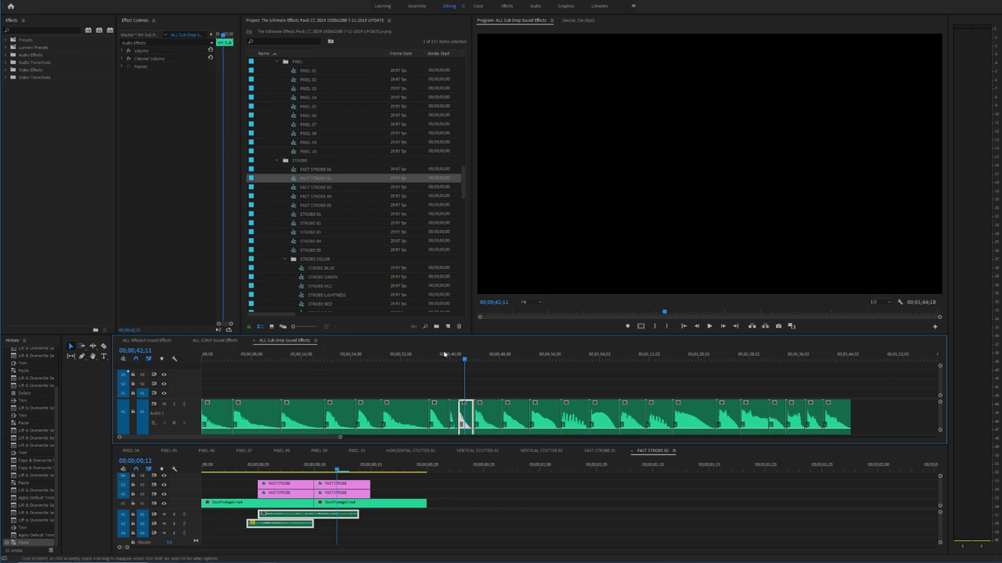
pyautogui.click(560, 358)
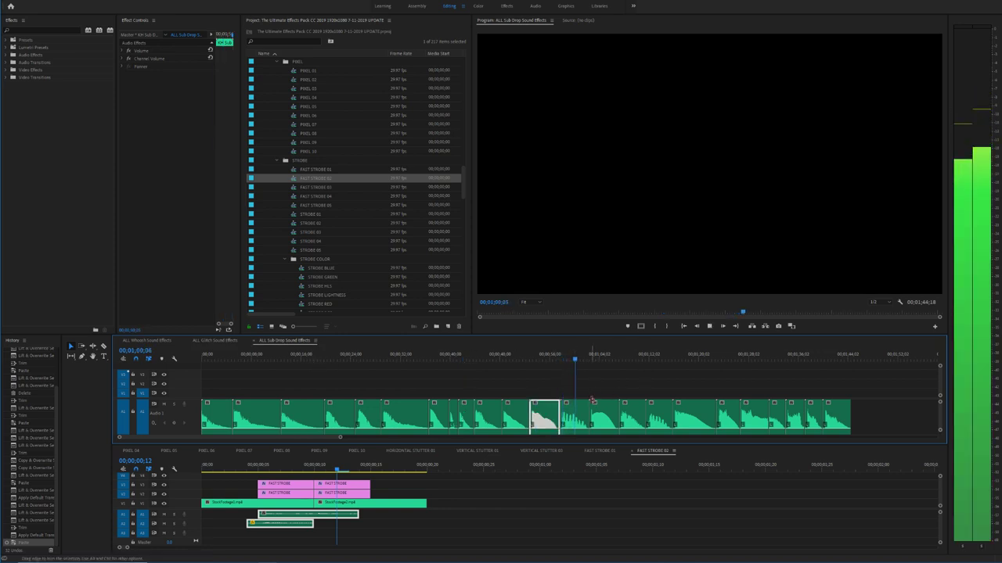
pyautogui.click(646, 358)
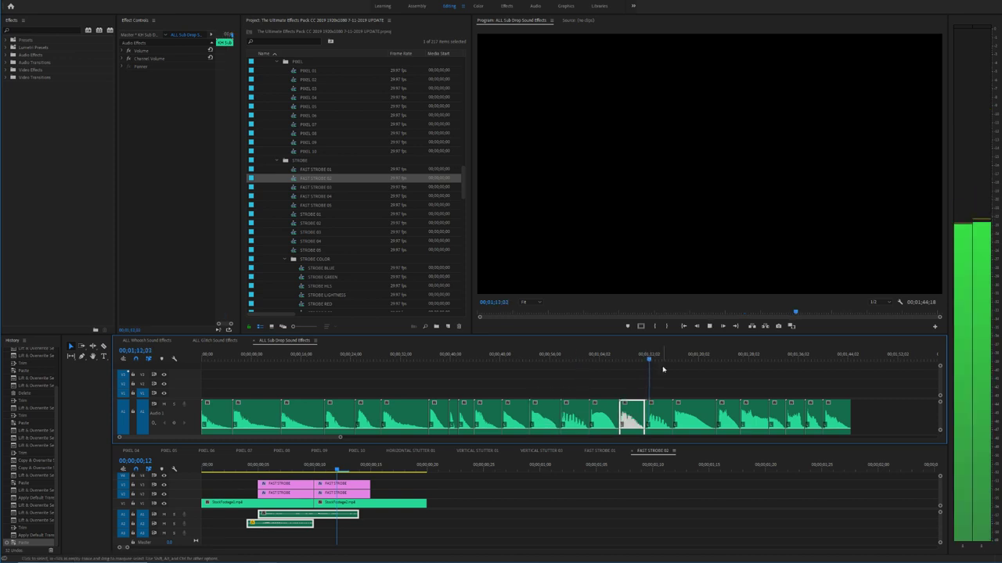
pyautogui.press('space')
# Step: Add the pulsing sub drop sound to FAST STROBE 02's third audio track at about 00;00;00;06 and play it back
pyautogui.moveTo(663, 416); pyautogui.dragTo(272, 536)
pyautogui.press('space')
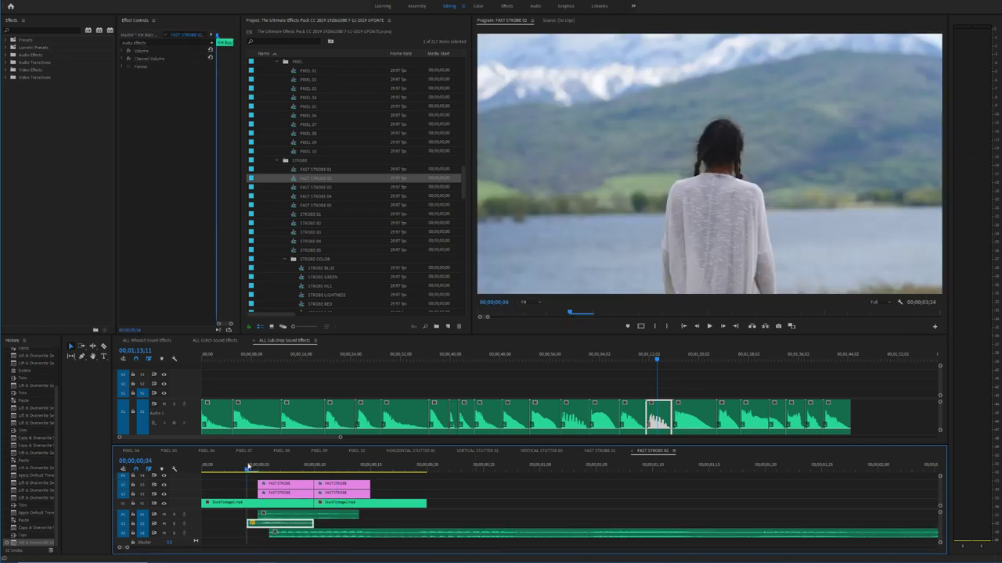
pyautogui.press('space')
# Step: Cut the sub drop sound at the end of the FAST STROBE clips, delete the excess, and apply the default transition to its end
pyautogui.press('c')
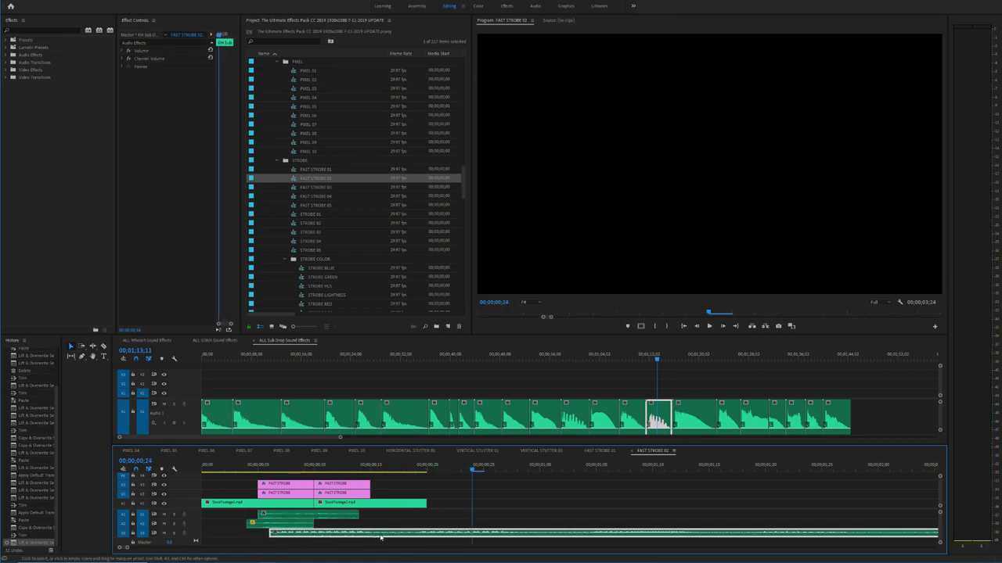
pyautogui.click(371, 534)
pyautogui.press('v')
pyautogui.click(379, 534)
pyautogui.press('Delete')
pyautogui.rightClick(370, 534)
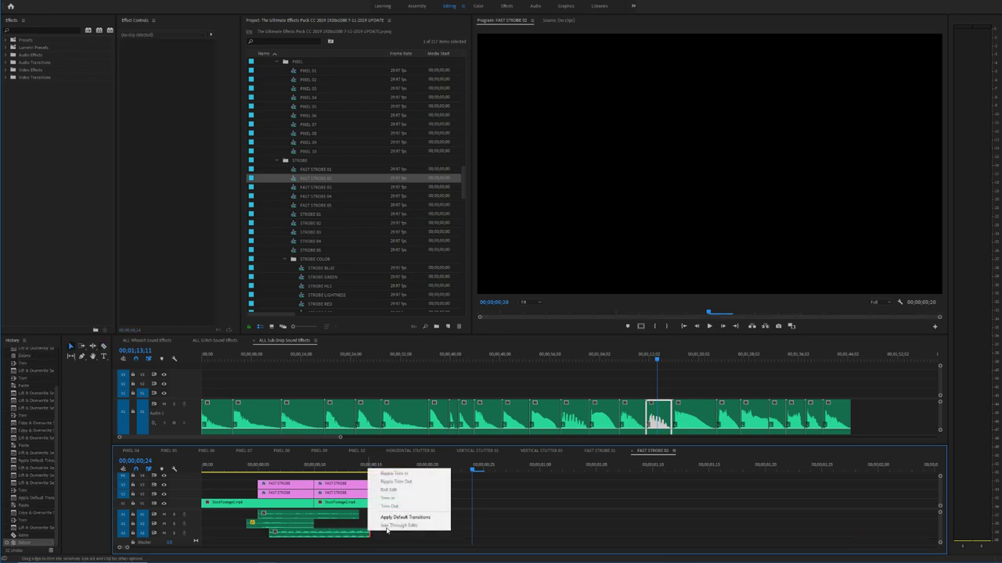
pyautogui.click(388, 518)
# Step: Play back FAST STROBE 02 with the sub drop sound, then delete that sound from the third audio track
pyautogui.click(224, 461)
pyautogui.press('space')
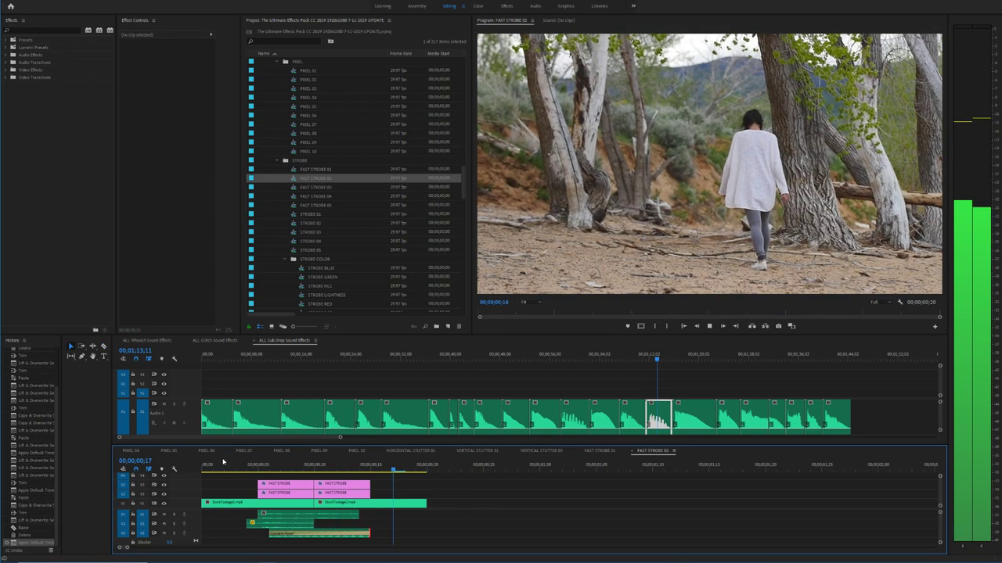
pyautogui.click(224, 462)
pyautogui.press('space')
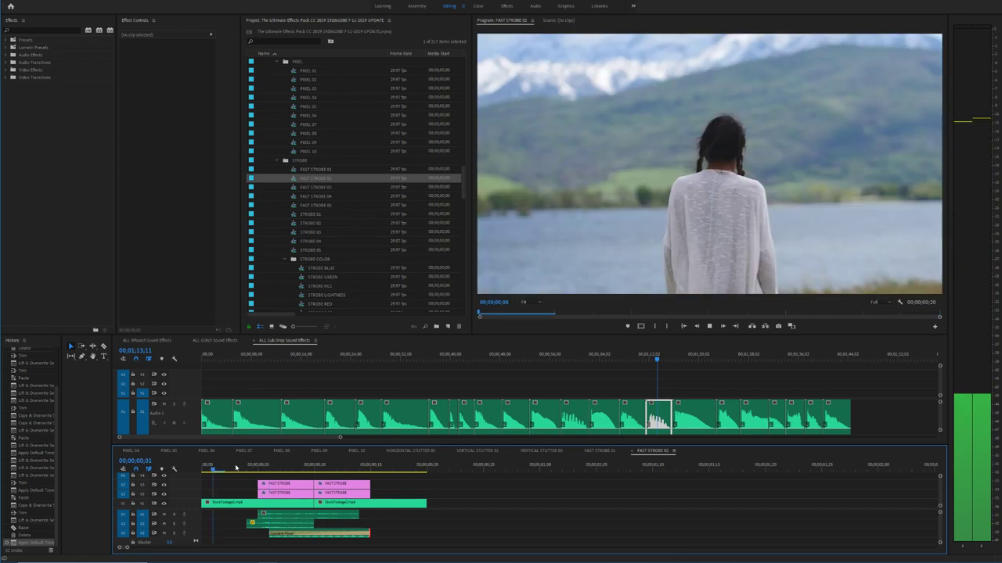
pyautogui.press('space')
pyautogui.click(342, 537)
pyautogui.press('Delete')
# Step: Check PIXEL 07, then rate-stretch FAST STROBE 02's first-track sound to about 00;00;00;16 and its second-track sound to about 00;00;00;12
pyautogui.click(246, 452)
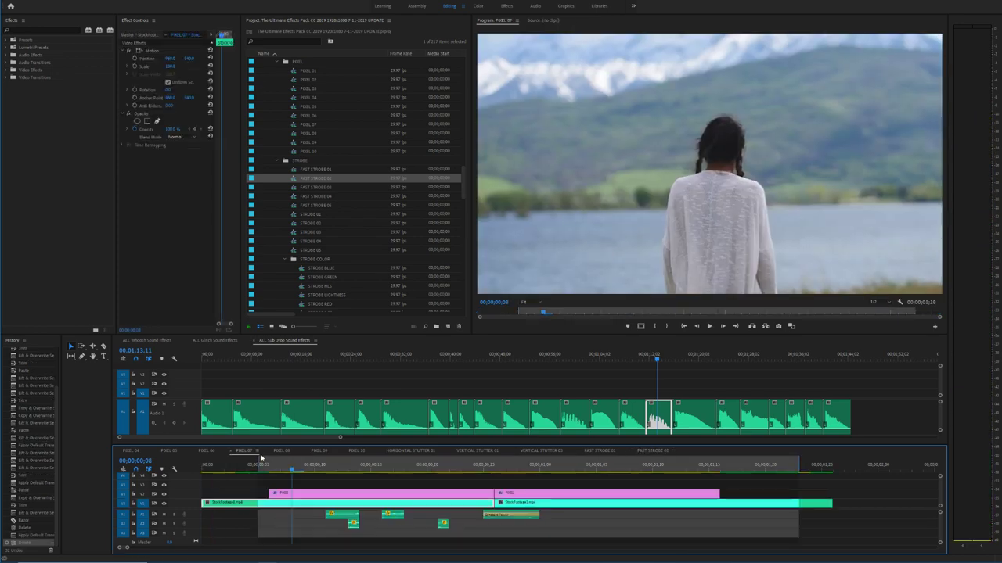
pyautogui.click(653, 450)
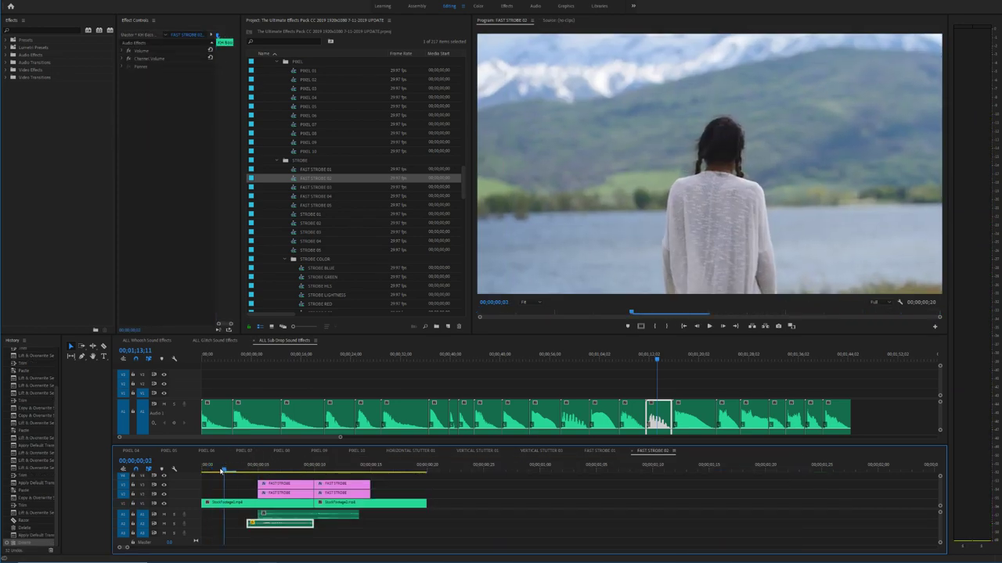
pyautogui.click(350, 518)
pyautogui.moveTo(317, 526); pyautogui.dragTo(381, 515)
pyautogui.press('space')
pyautogui.press('space')
# Step: Look at PIXEL 07 again for comparison, then return to FAST STROBE 02 and play back the stretched sounds
pyautogui.click(241, 451)
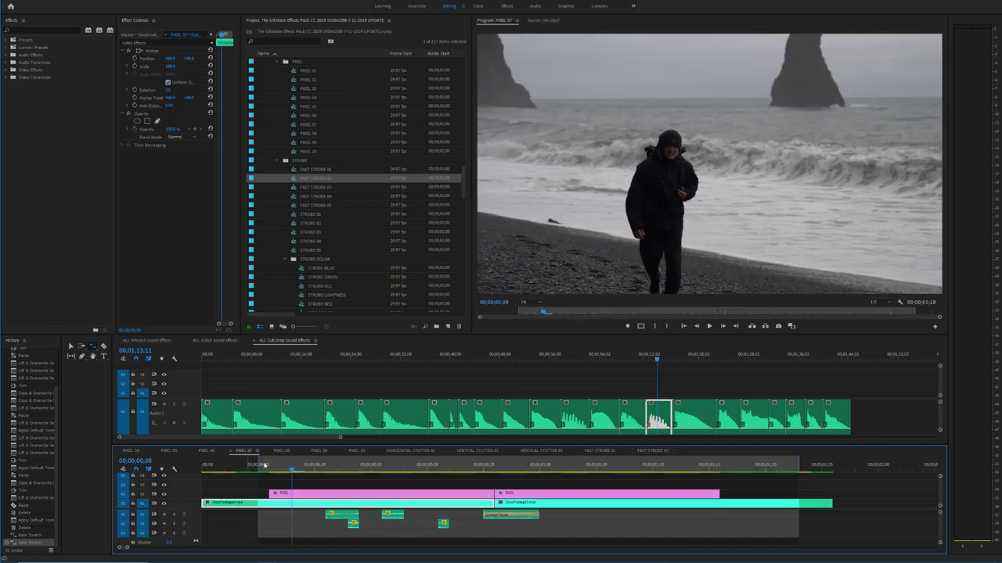
pyautogui.click(665, 452)
pyautogui.click(247, 465)
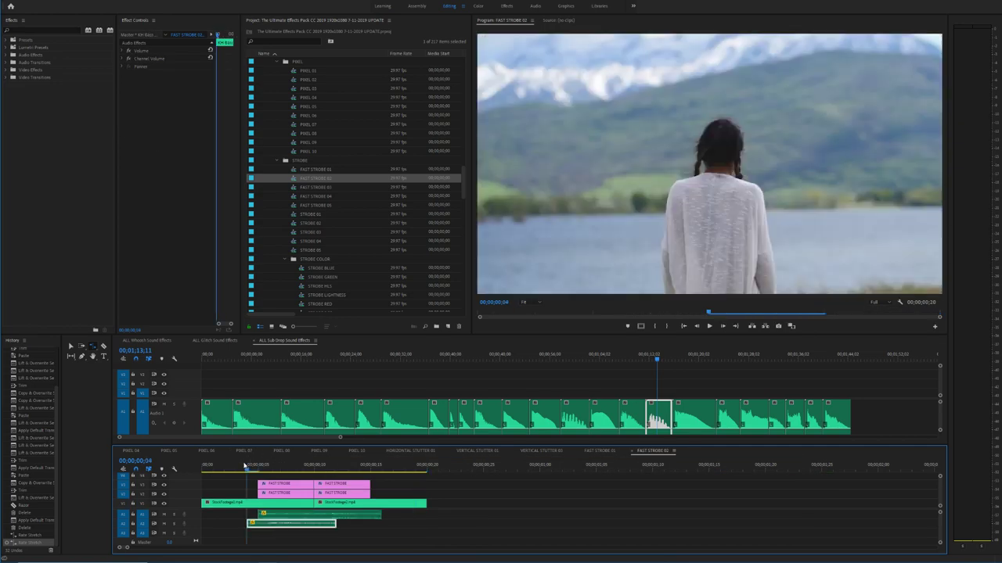
pyautogui.press('space')
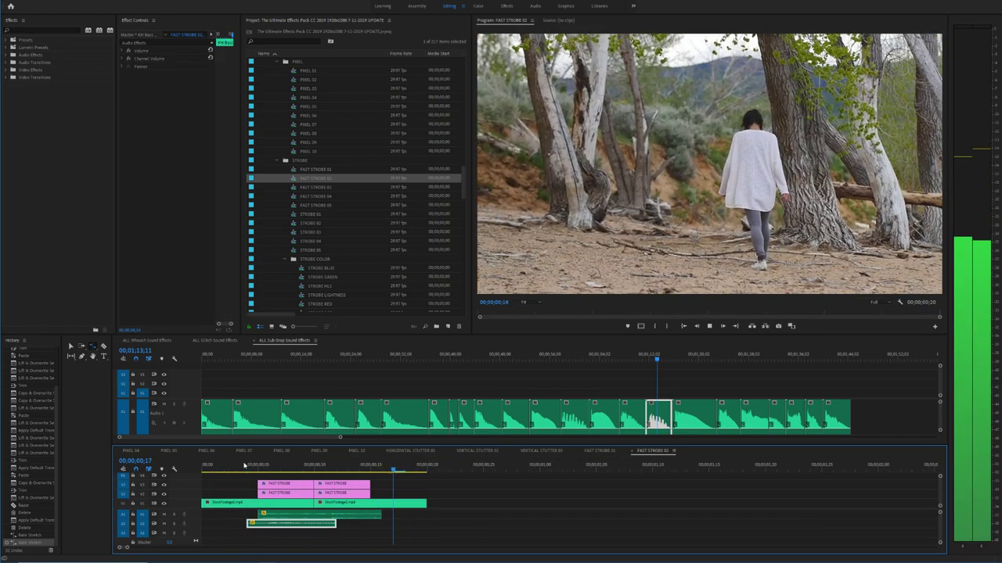
pyautogui.press('space')
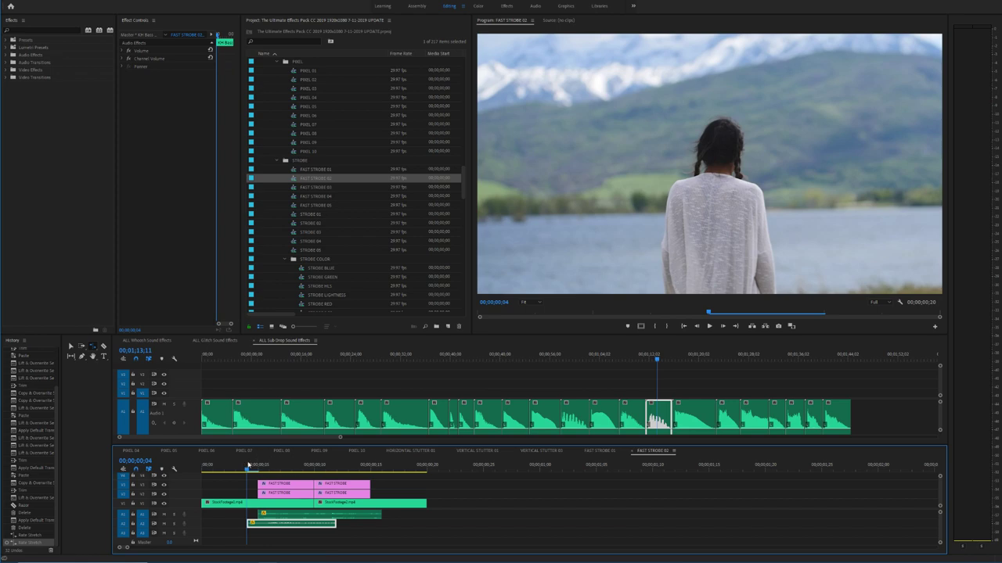
# Step: Replay FAST STROBE 02 and rate-stretch the first-track sound to end level with the second-track sound at about 00;00;00;12
pyautogui.click(225, 468)
pyautogui.press('space')
pyautogui.click(227, 467)
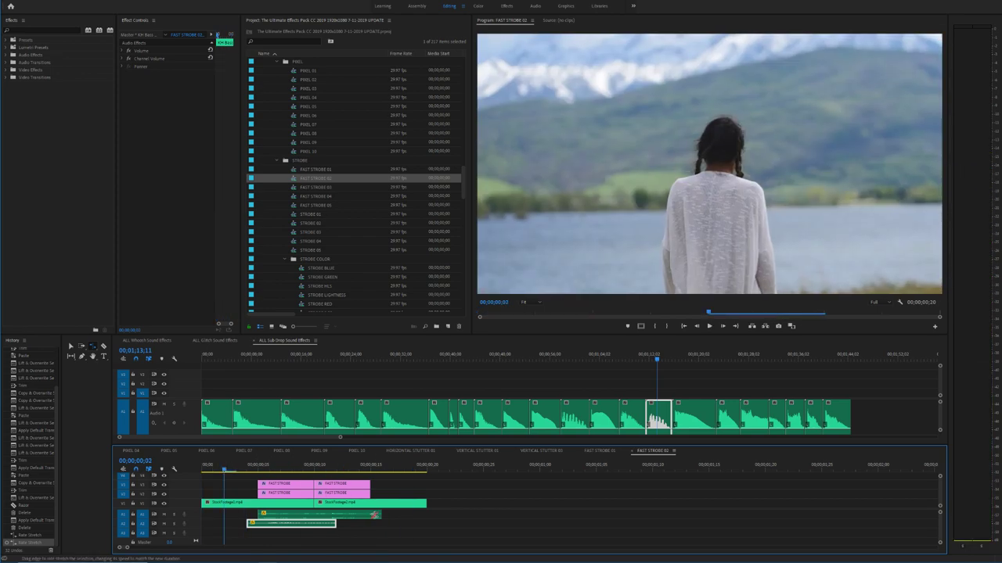
pyautogui.moveTo(379, 515); pyautogui.dragTo(336, 515)
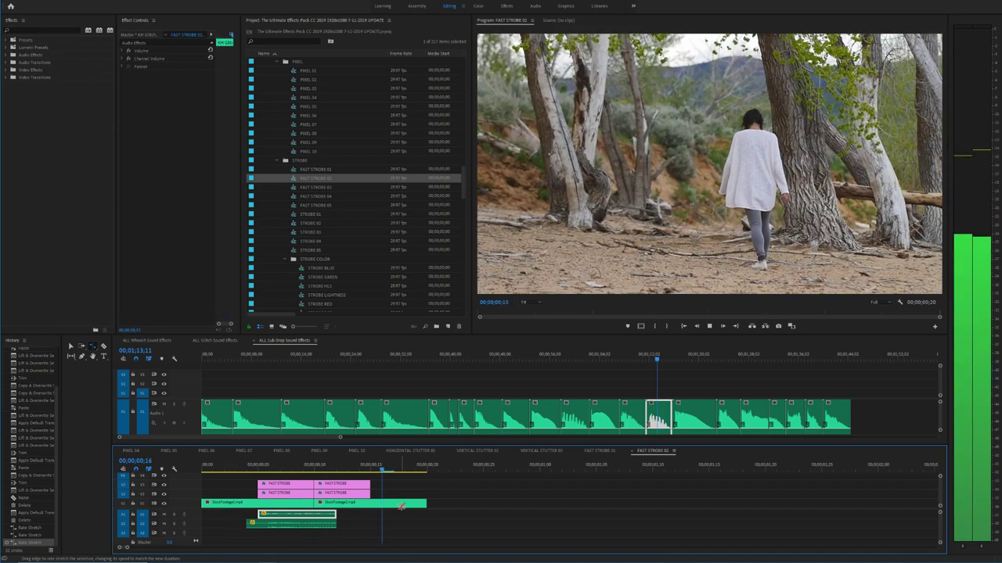
# Step: Split FAST STROBE 02's first-track sound at about 00;00;00;07, move the second piece to 00;00;00;08, stretch it to about 00;00;00;16 and play back
pyautogui.press('space')
pyautogui.press('c')
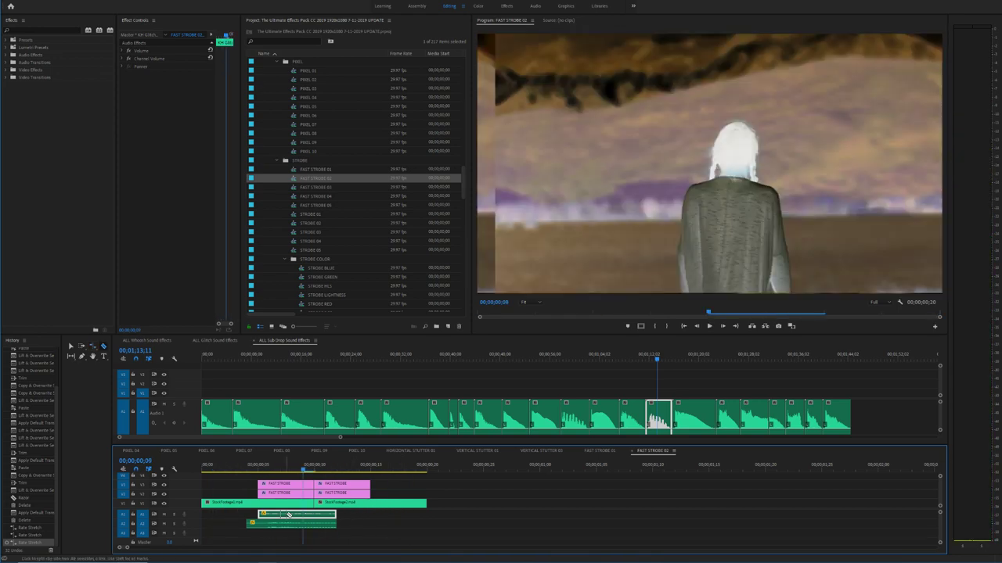
pyautogui.click(283, 514)
pyautogui.press('v')
pyautogui.moveTo(319, 516); pyautogui.dragTo(381, 514)
pyautogui.click(249, 468)
pyautogui.press('space')
pyautogui.click(239, 466)
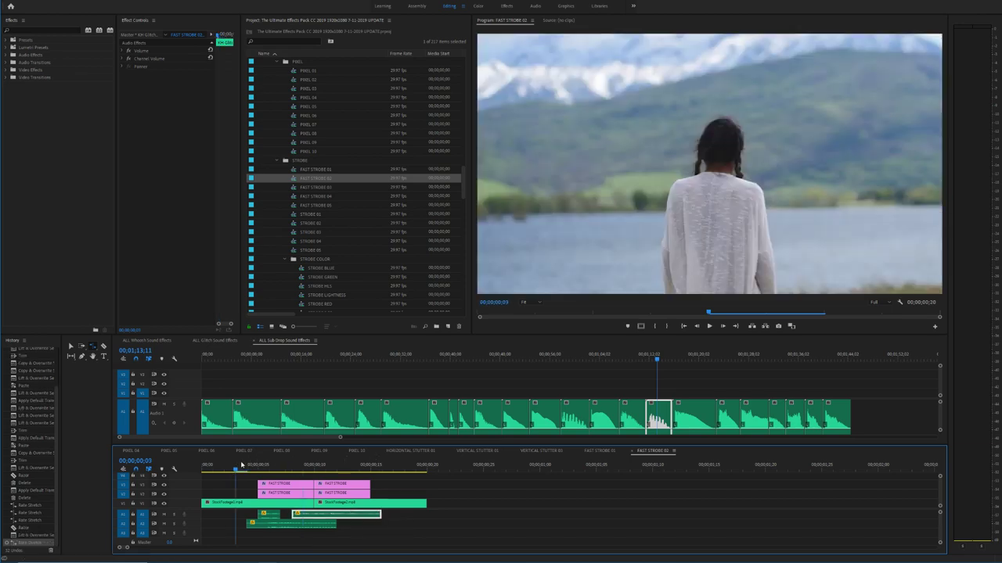
pyautogui.press('space')
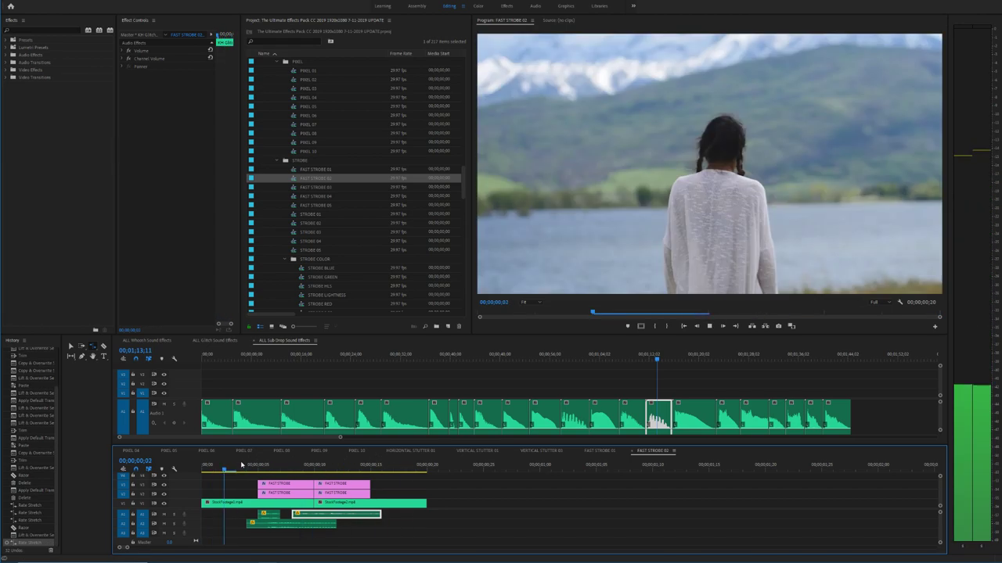
# Step: Copy all of FAST STROBE 02's sounds and paste them into FAST STROBE 03 at 00;00;00;04
pyautogui.press('space')
pyautogui.press('v')
pyautogui.moveTo(386, 532); pyautogui.dragTo(273, 519)
pyautogui.doubleClick(294, 189)
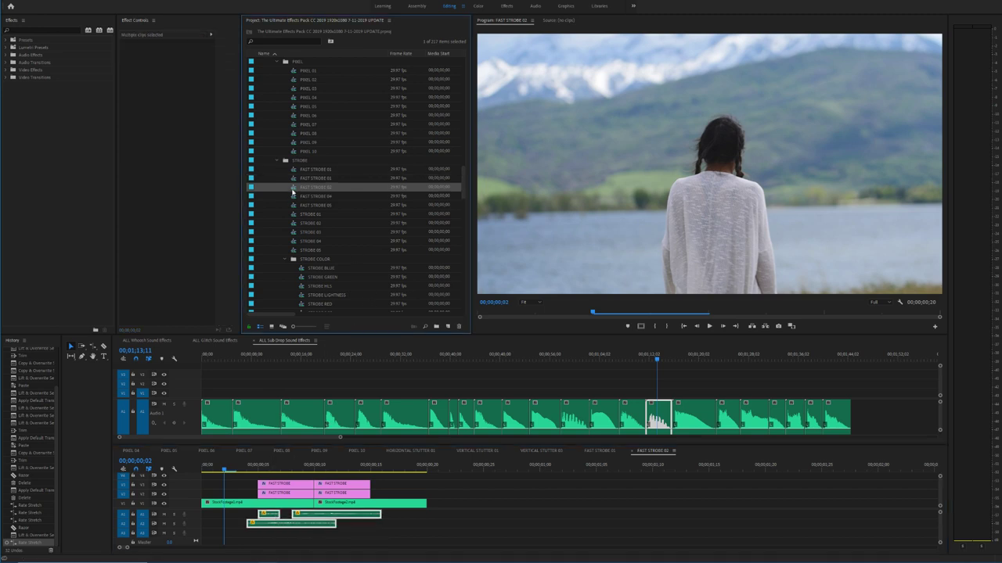
pyautogui.click(246, 468)
pyautogui.moveTo(246, 467); pyautogui.dragTo(232, 467)
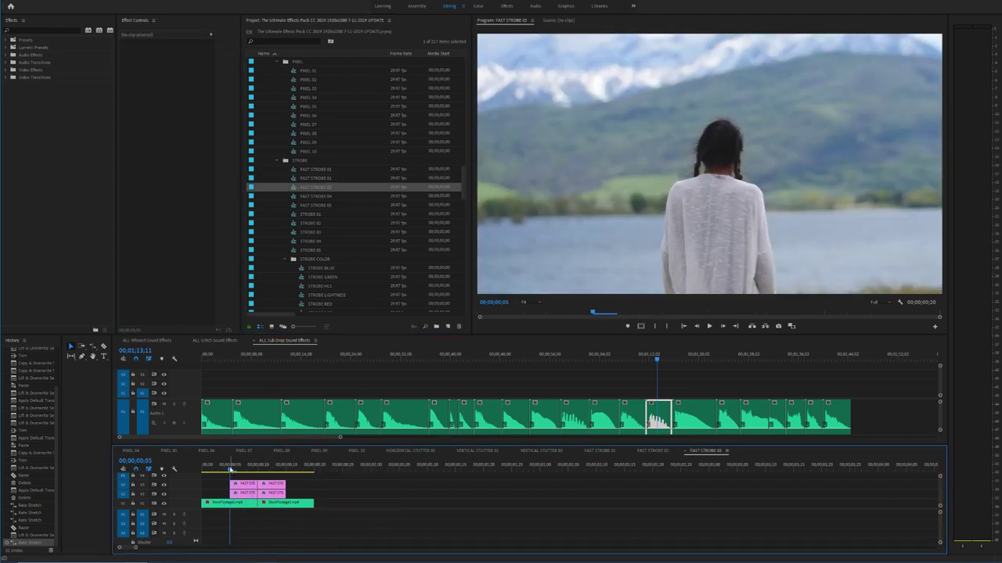
pyautogui.hotkey('ctrl', 'v')
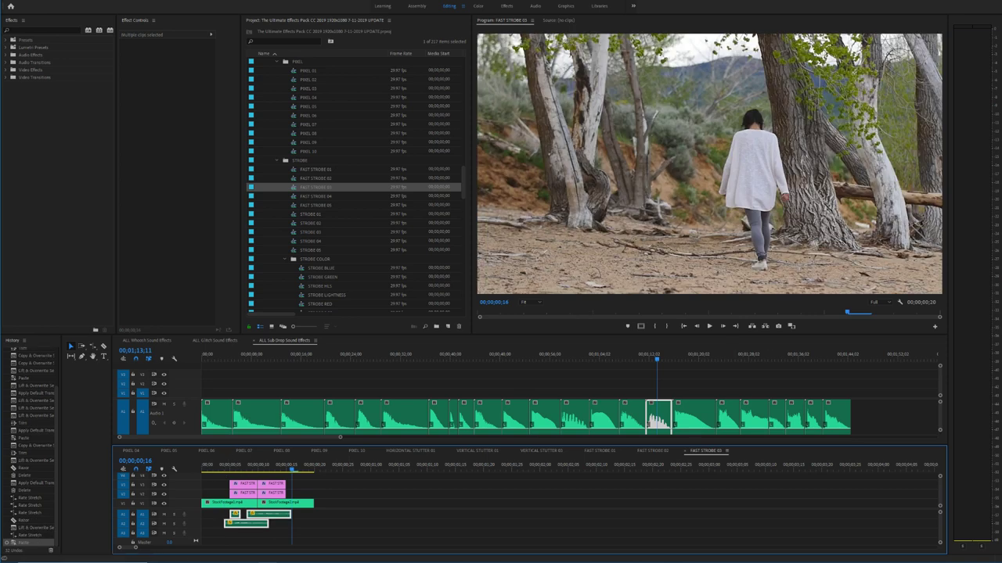
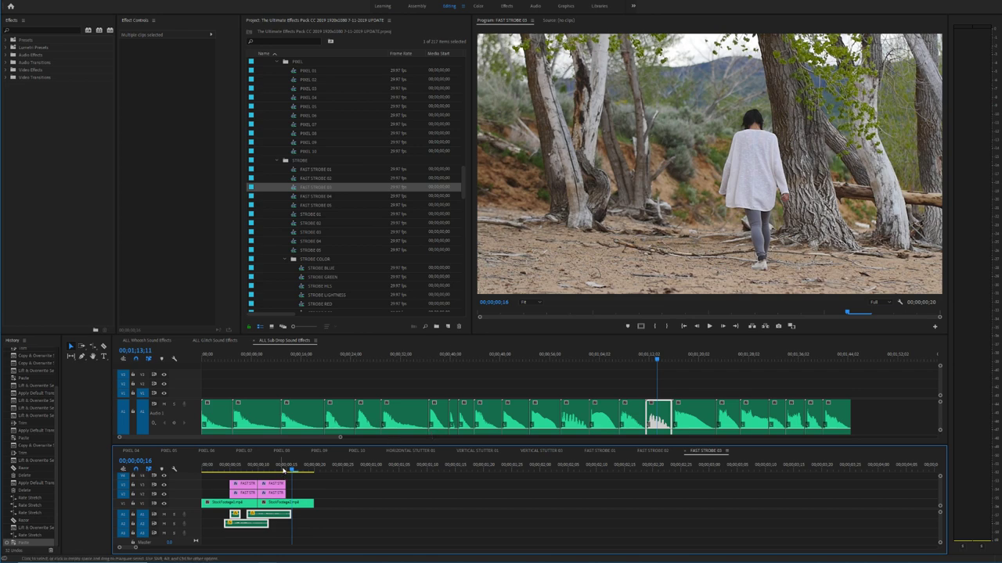
# Step: Play back FAST STROBE 03 with the pasted sounds
pyautogui.moveTo(284, 470); pyautogui.dragTo(231, 468)
pyautogui.press('=')
pyautogui.click(254, 470)
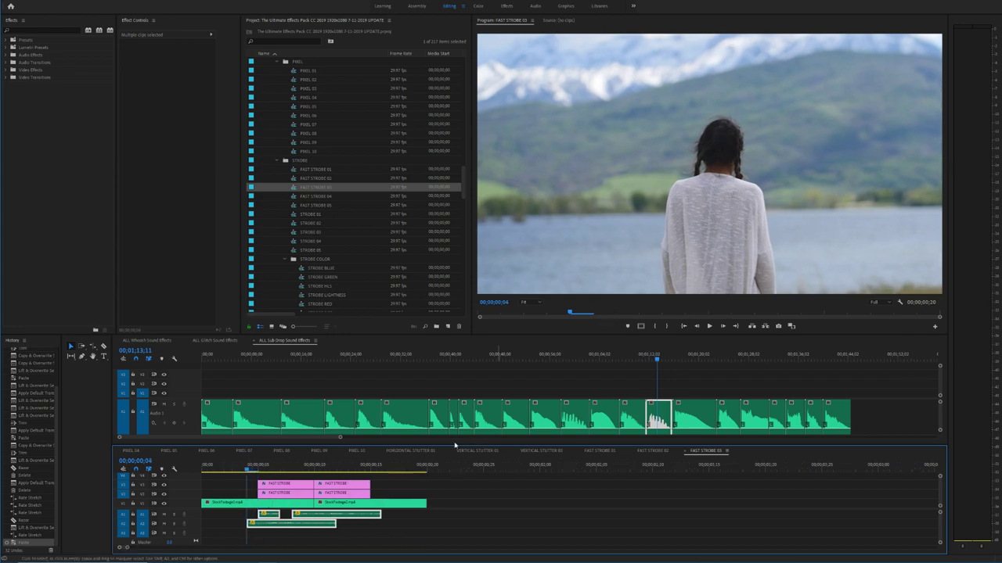
pyautogui.press('space')
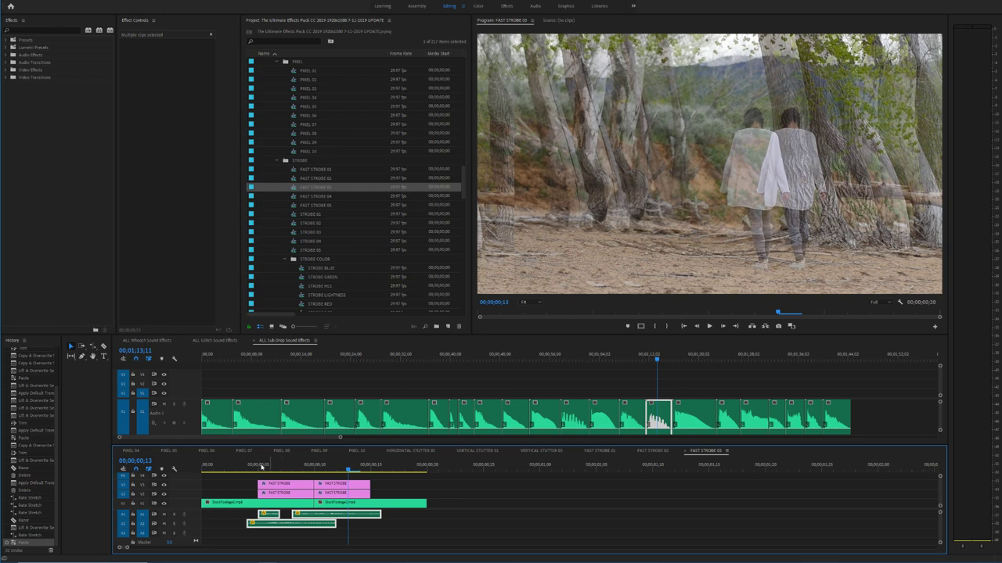
pyautogui.click(261, 468)
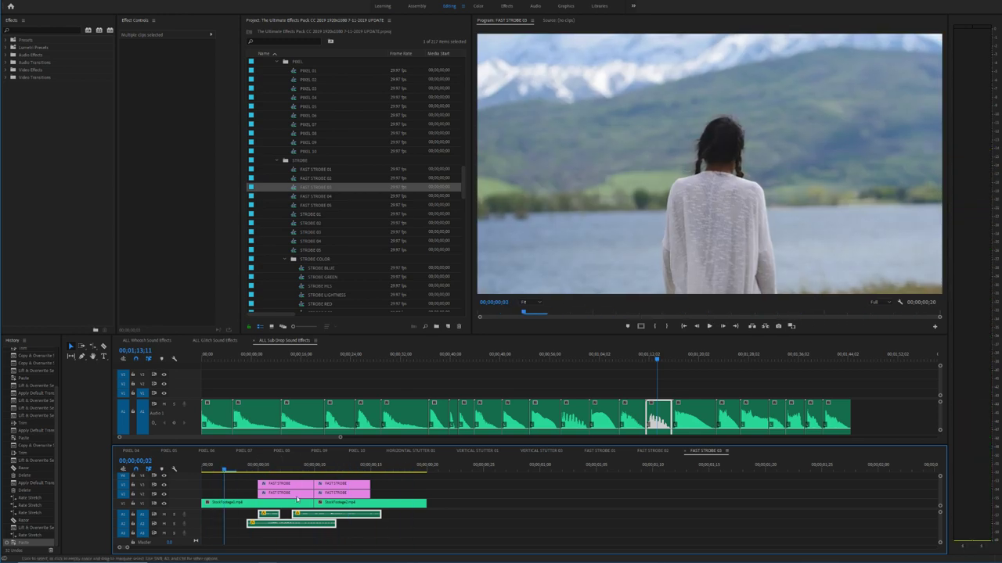
# Step: Split FAST STROBE 03's second-track sound at about 00;00;00;08, shorten the second piece, move it to 00;00;00;12 and play back
pyautogui.rightClick(334, 524)
pyautogui.click(319, 532)
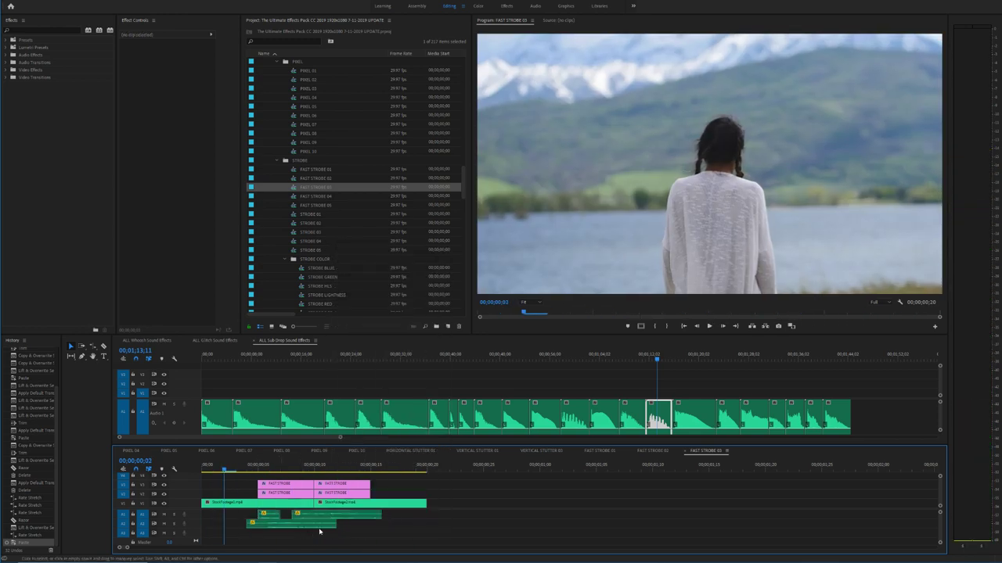
pyautogui.press('c')
pyautogui.click(297, 530)
pyautogui.moveTo(294, 526); pyautogui.dragTo(347, 525)
pyautogui.click(237, 467)
pyautogui.press('space')
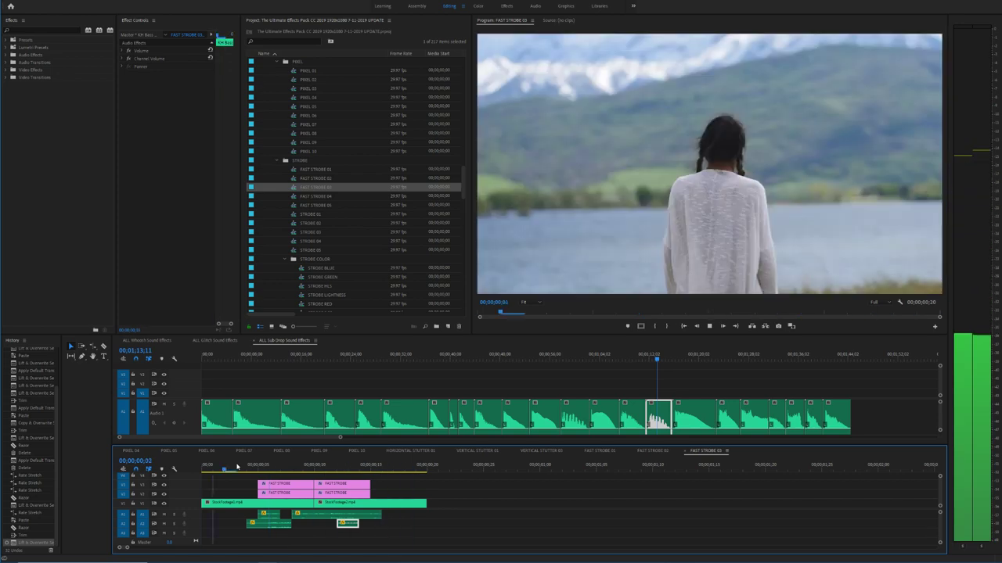
pyautogui.press('space')
# Step: Rate-stretch FAST STROBE 03's short first-track sound to meet the next one at 00;00;00;08 and play back the result
pyautogui.click(270, 515)
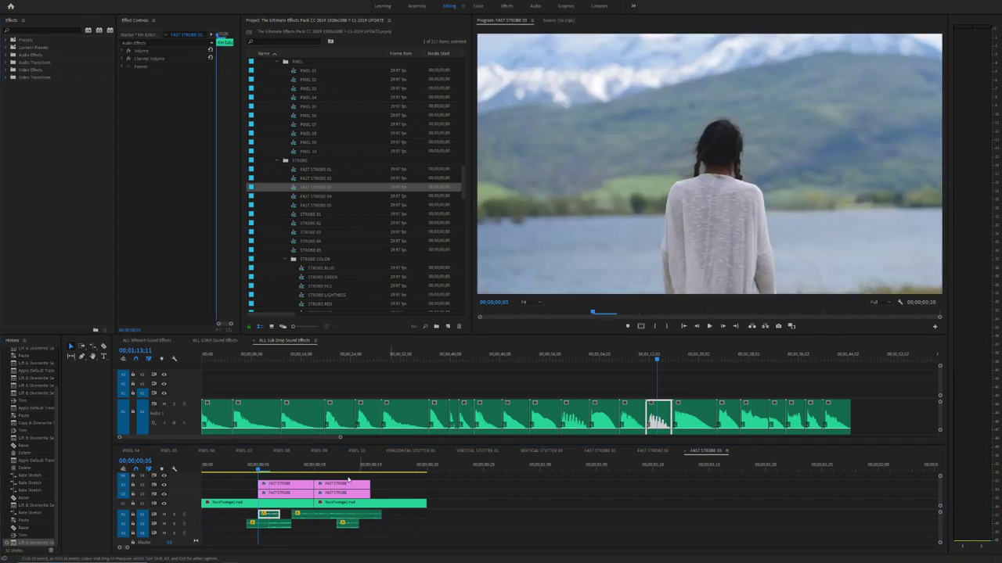
pyautogui.click(301, 515)
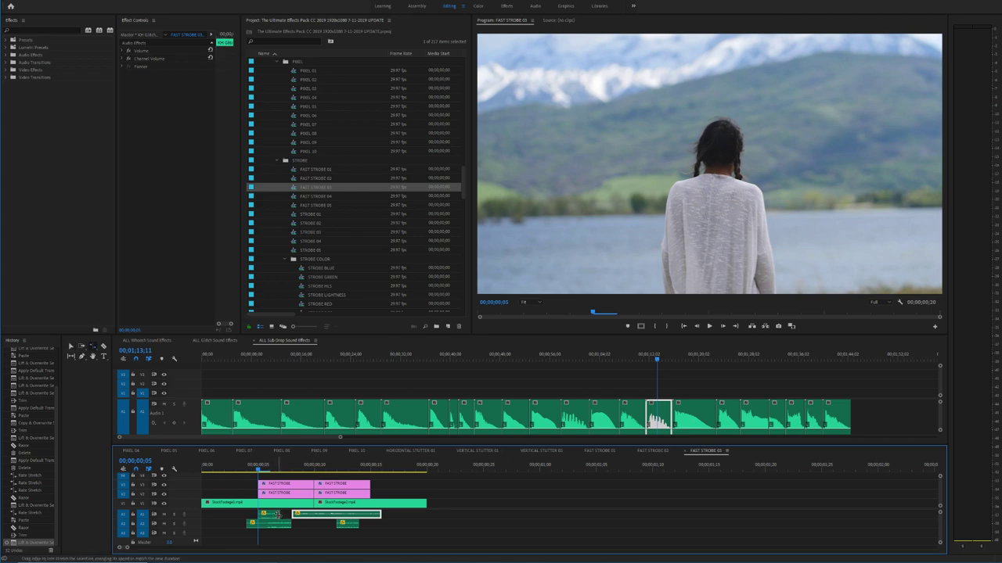
pyautogui.click(278, 515)
pyautogui.press('space')
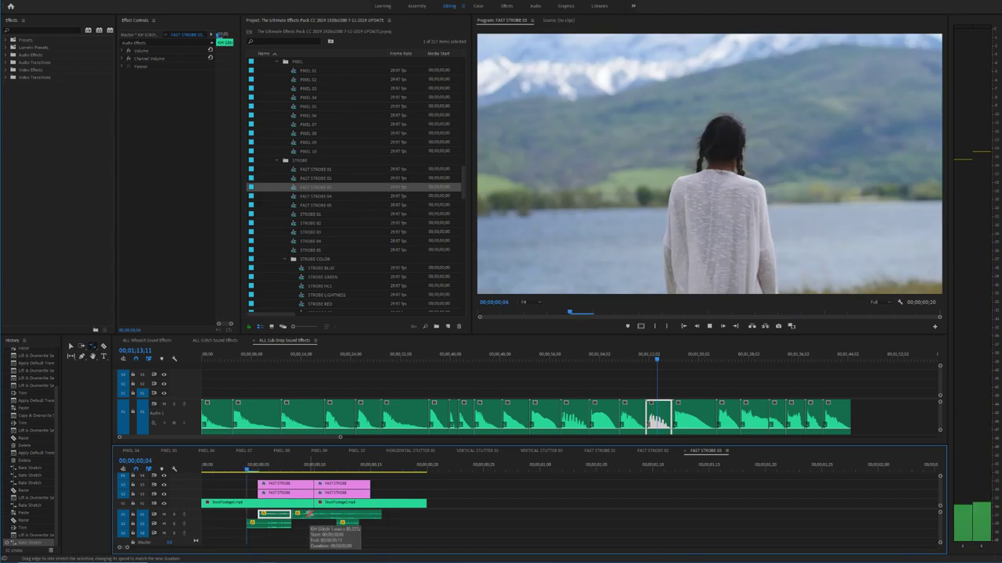
pyautogui.click(250, 468)
pyautogui.click(270, 524)
pyautogui.press('space')
pyautogui.click(252, 468)
pyautogui.press('space')
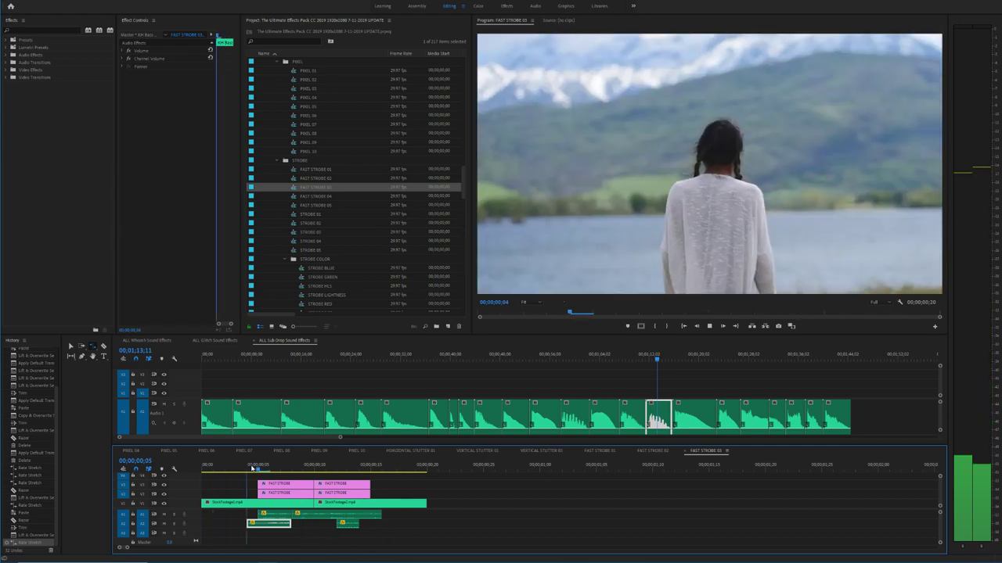
pyautogui.press('space')
pyautogui.click(341, 514)
pyautogui.click(405, 530)
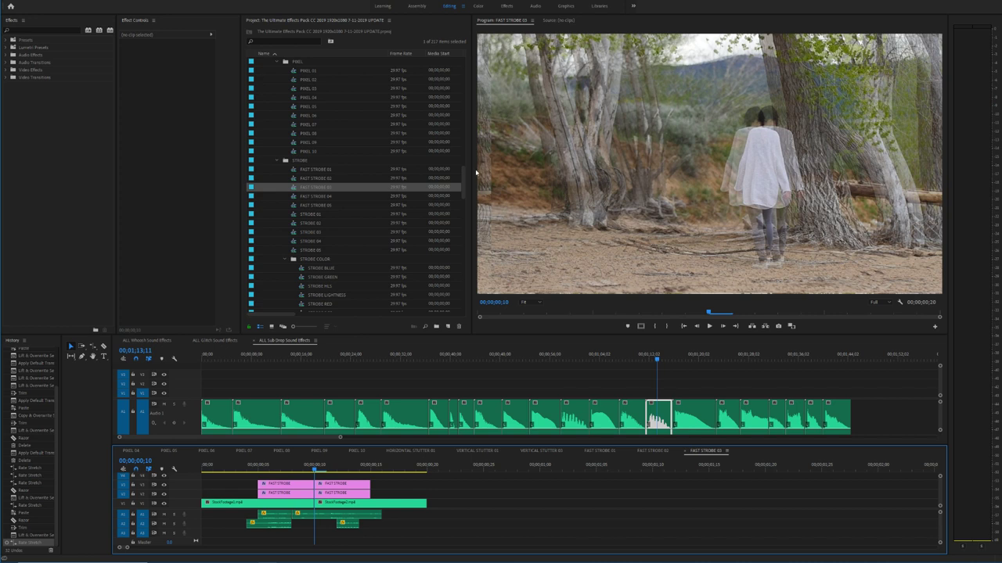
# Step: Open FAST STROBE 04 and paste the copied sounds at 00;00;00;04
pyautogui.moveTo(466, 176)
pyautogui.mouseDown()
pyautogui.moveTo(466, 69)
pyautogui.moveTo(467, 190)
pyautogui.mouseUp()
pyautogui.scroll(-1, 467, 191)
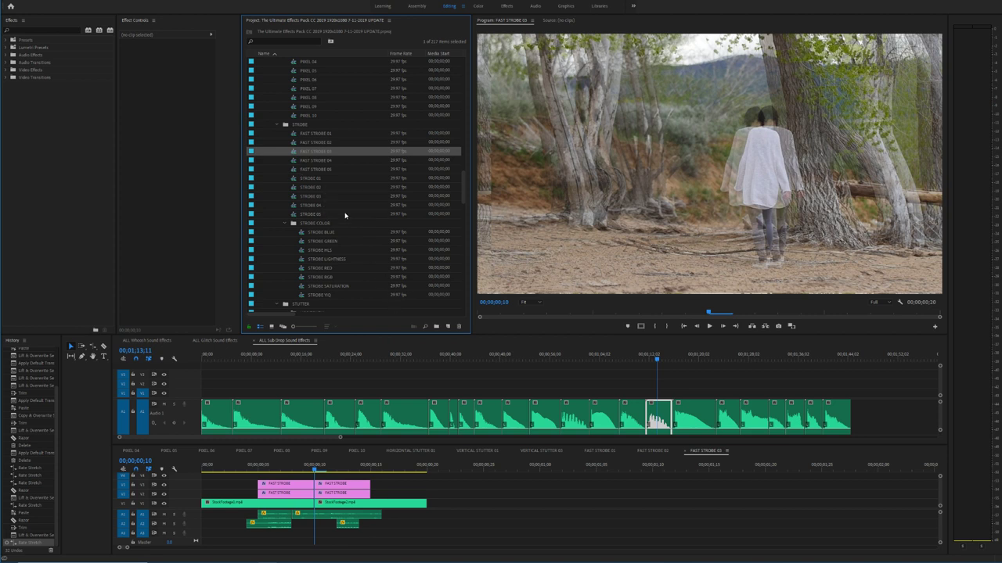
pyautogui.doubleClick(292, 161)
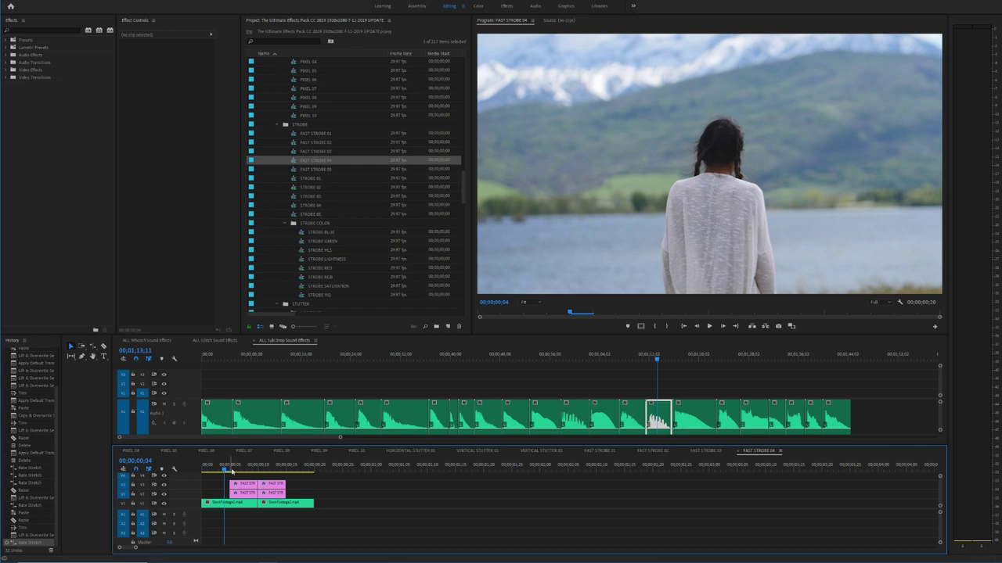
pyautogui.hotkey('ctrl', 'v')
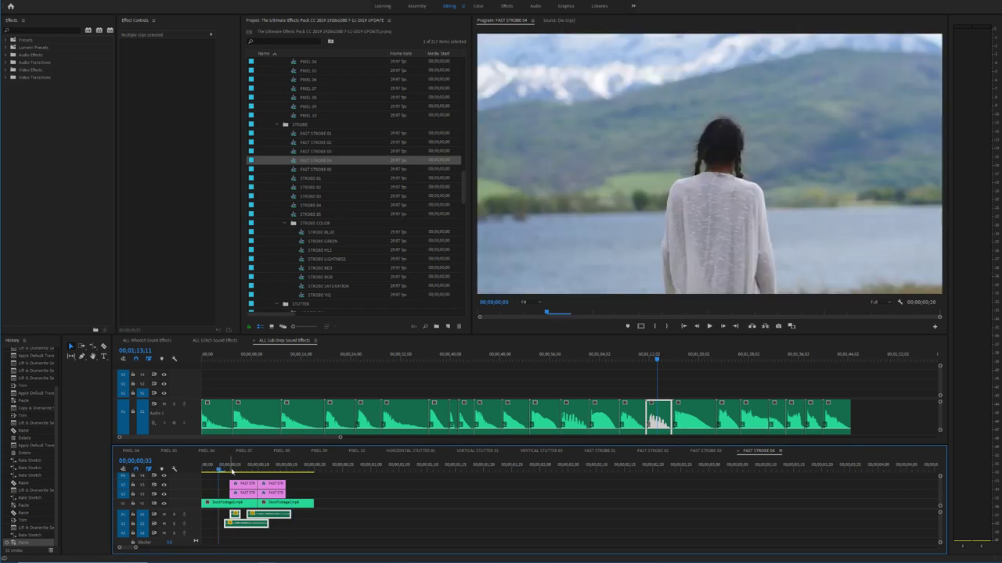
pyautogui.press('=')
# Step: Delete FAST STROBE 04's short first-track sound, then stretch and move the remaining one to run from the start to about 00;00;00;25
pyautogui.click(308, 531)
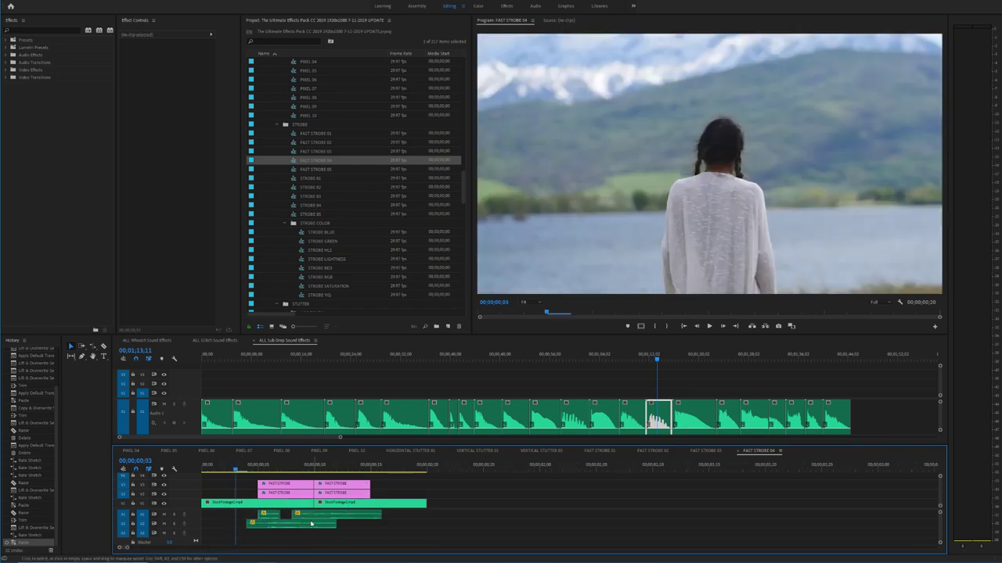
pyautogui.click(271, 515)
pyautogui.press('Delete')
pyautogui.moveTo(297, 517); pyautogui.dragTo(235, 516)
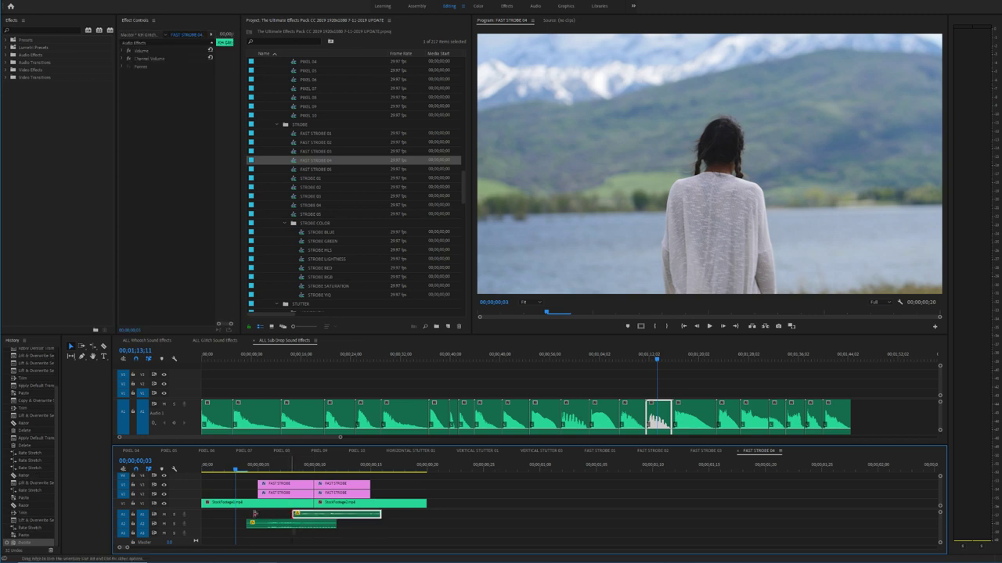
pyautogui.moveTo(379, 516); pyautogui.dragTo(516, 516)
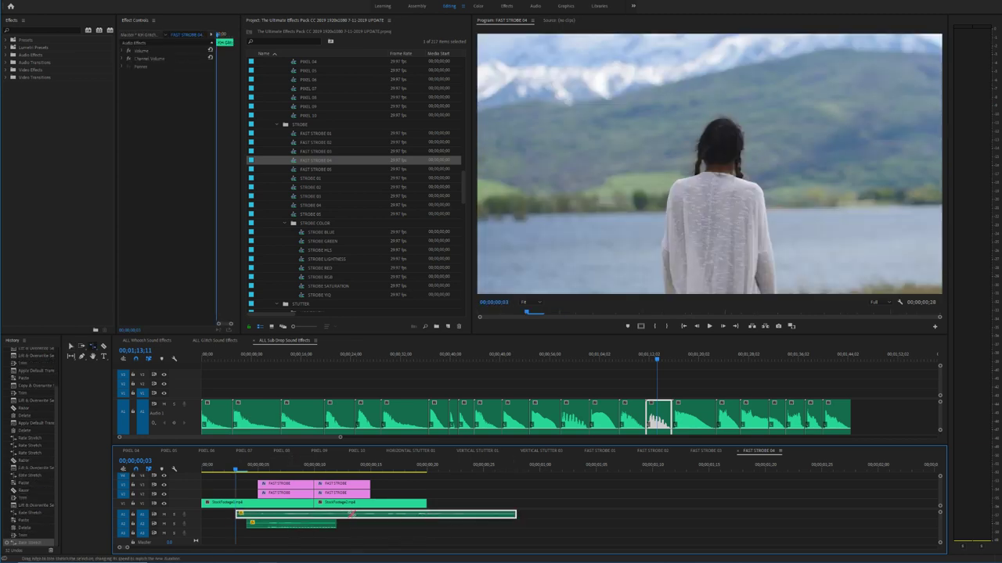
pyautogui.moveTo(327, 517); pyautogui.dragTo(303, 515)
pyautogui.press('Down')
pyautogui.press('Down')
pyautogui.press('Down')
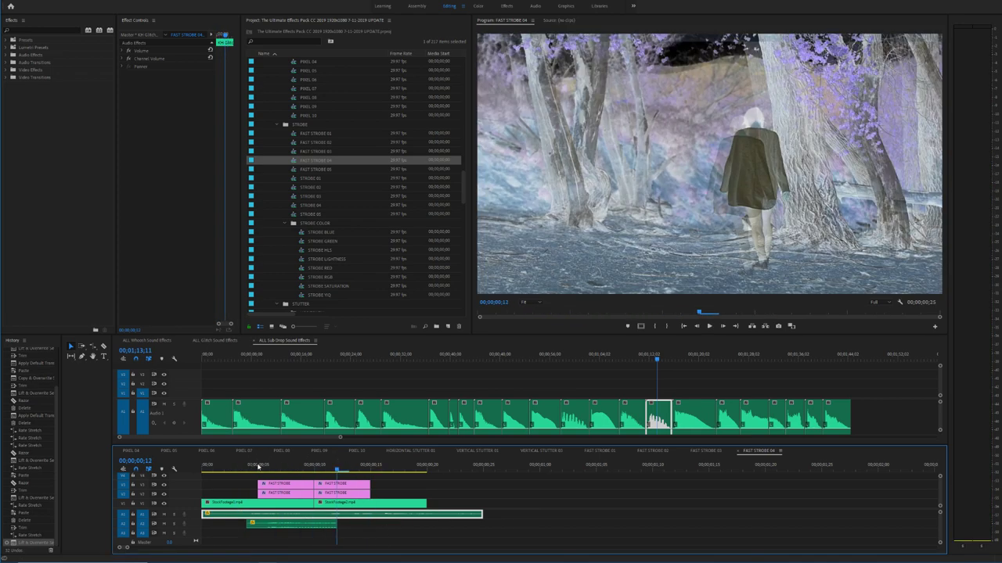
# Step: Cut FAST STROBE 04's first-track sound at about 00;00;00;13, keep a short piece right behind it and delete the leftover pieces
pyautogui.press('r')
pyautogui.press('v')
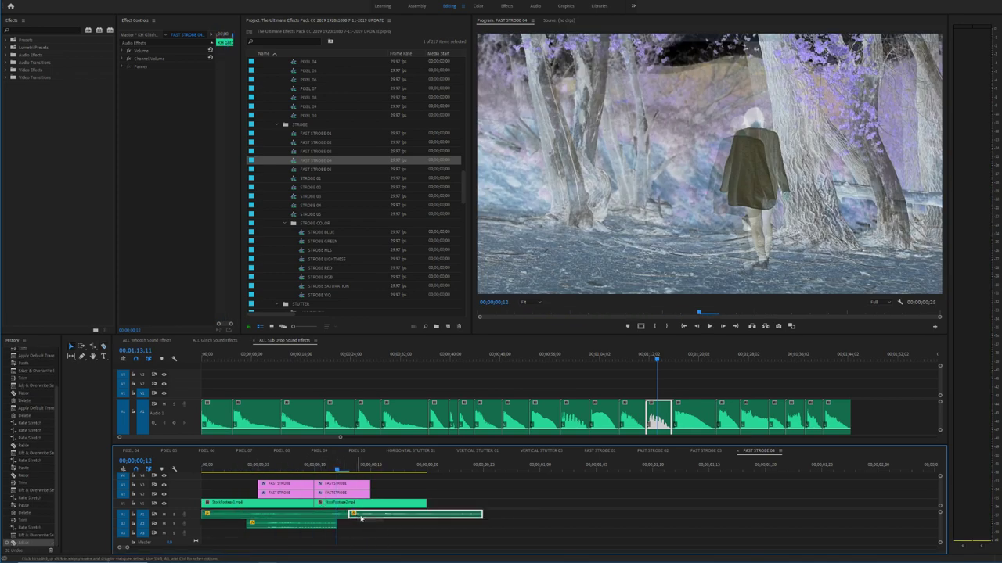
pyautogui.moveTo(344, 516)
pyautogui.mouseDown()
pyautogui.moveTo(454, 517)
pyautogui.moveTo(353, 515)
pyautogui.mouseUp()
pyautogui.press('c')
pyautogui.click(450, 517)
pyautogui.click(461, 517)
pyautogui.press('v')
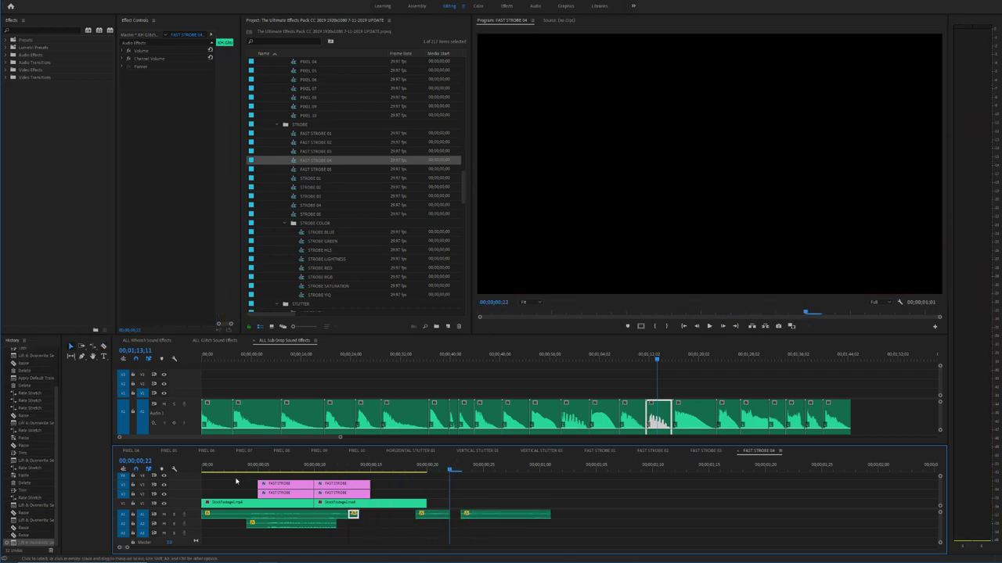
pyautogui.click(213, 467)
pyautogui.press('space')
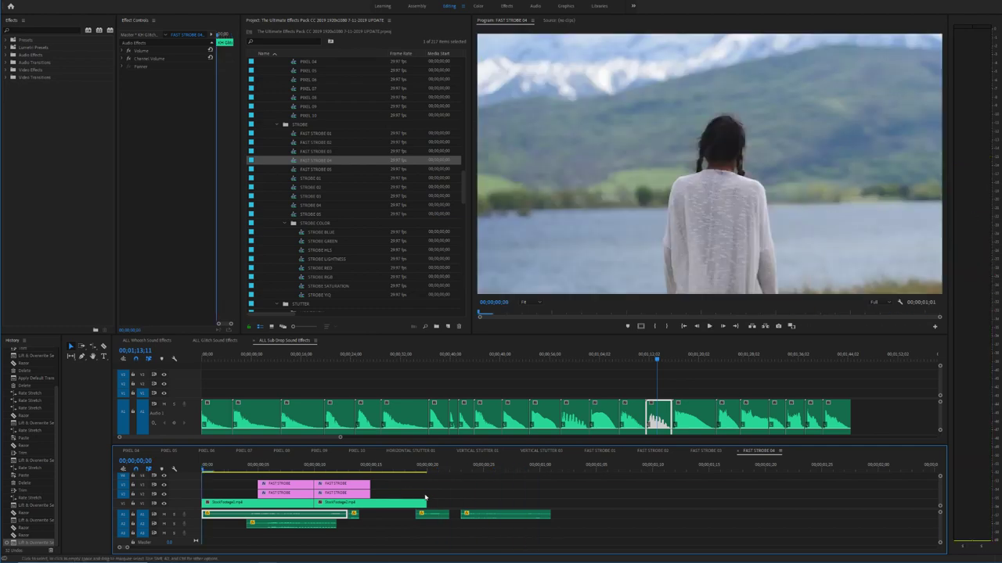
pyautogui.moveTo(545, 503); pyautogui.dragTo(429, 519)
pyautogui.press('Delete')
pyautogui.click(234, 470)
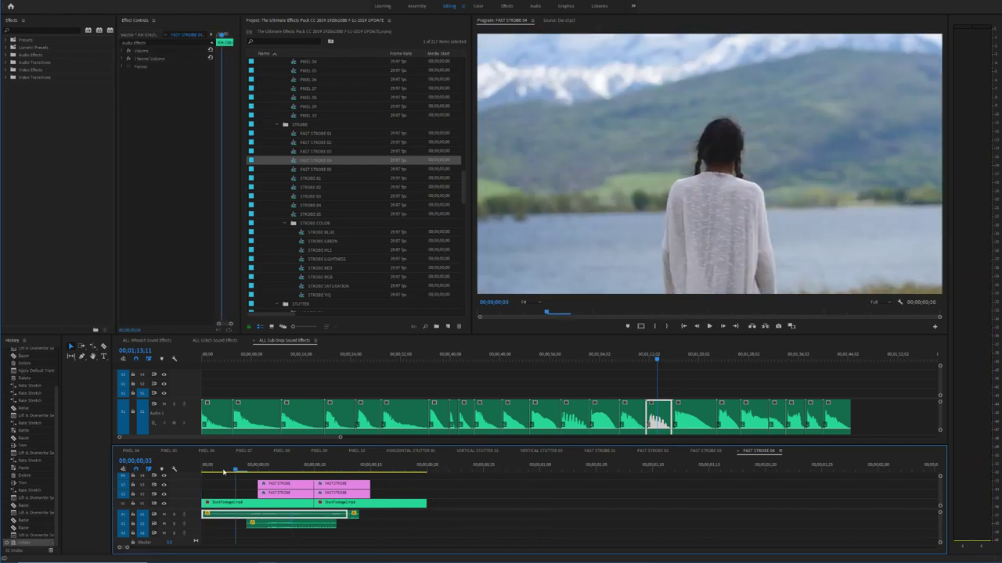
# Step: Adjust the gain of FAST STROBE 04's long first-track sound by 5 dB and play back the sequence
pyautogui.rightClick(298, 517)
pyautogui.click(325, 437)
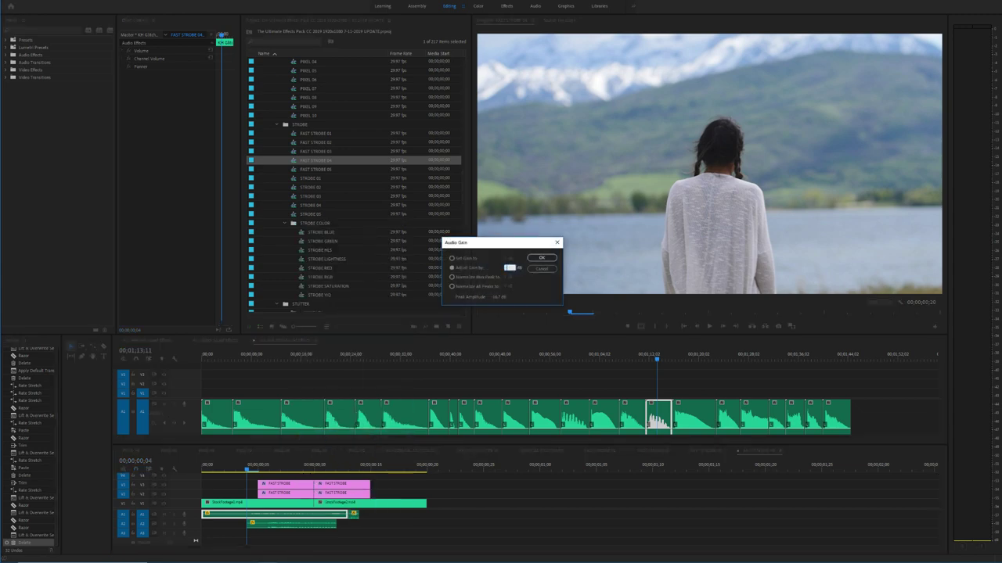
pyautogui.write('5')
pyautogui.press('Return')
pyautogui.click(212, 465)
pyautogui.press('space')
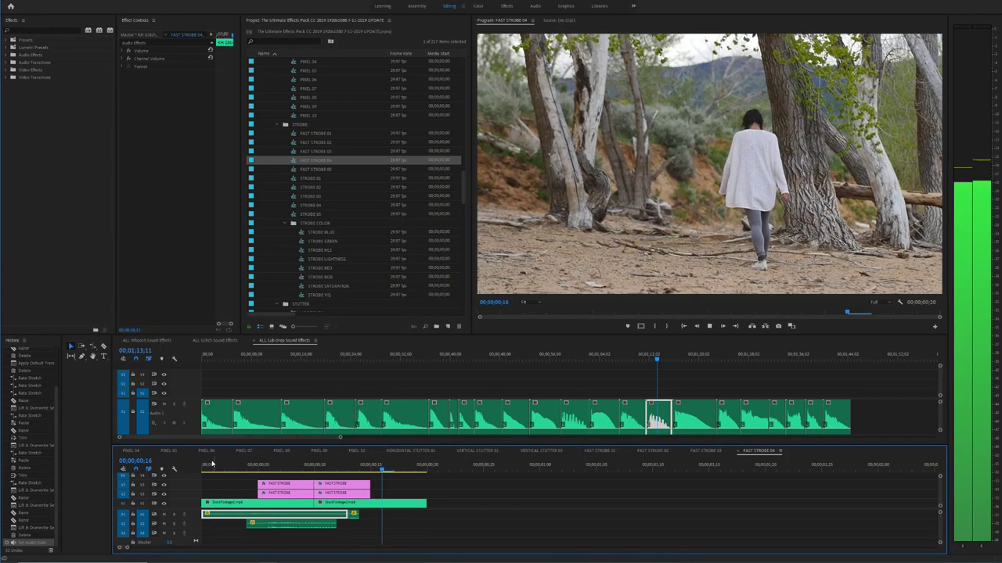
pyautogui.press('space')
pyautogui.press('space')
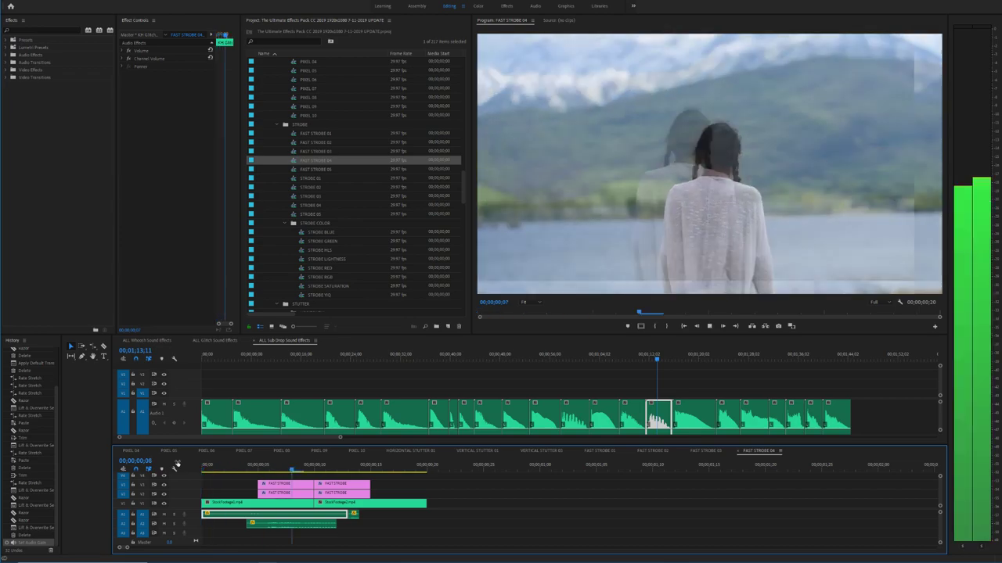
pyautogui.press('space')
pyautogui.press('space')
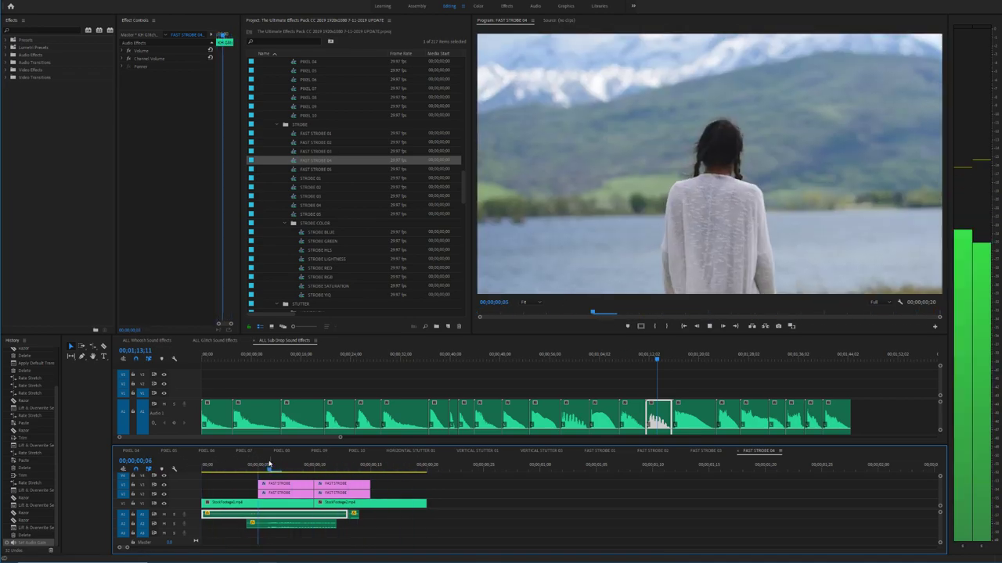
# Step: Mark FAST STROBE 04's in point at the start and out point at 00;00;00;20, then render in to out
pyautogui.click(209, 467)
pyautogui.press('i')
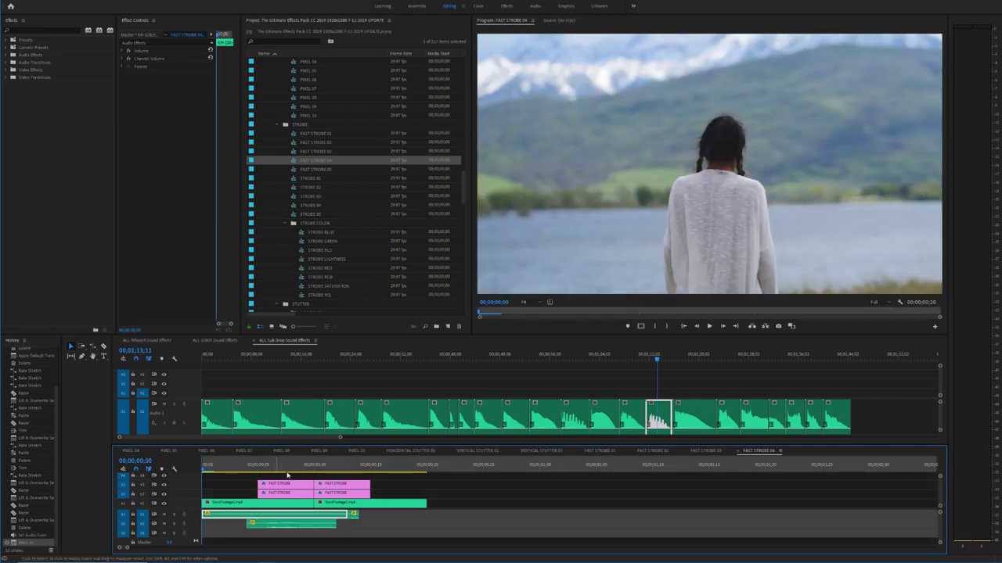
pyautogui.click(424, 467)
pyautogui.press('o')
pyautogui.click(62, 6)
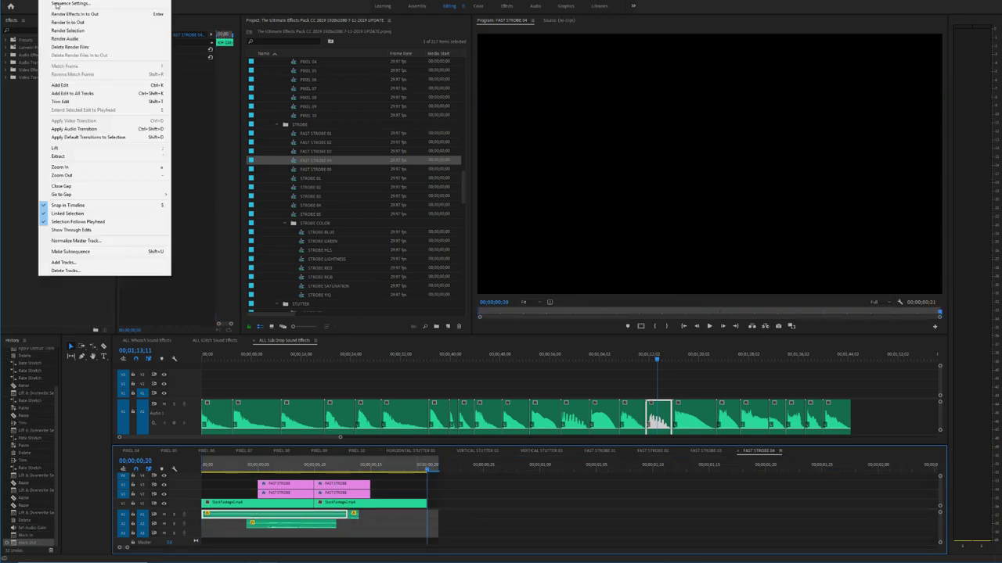
pyautogui.click(78, 22)
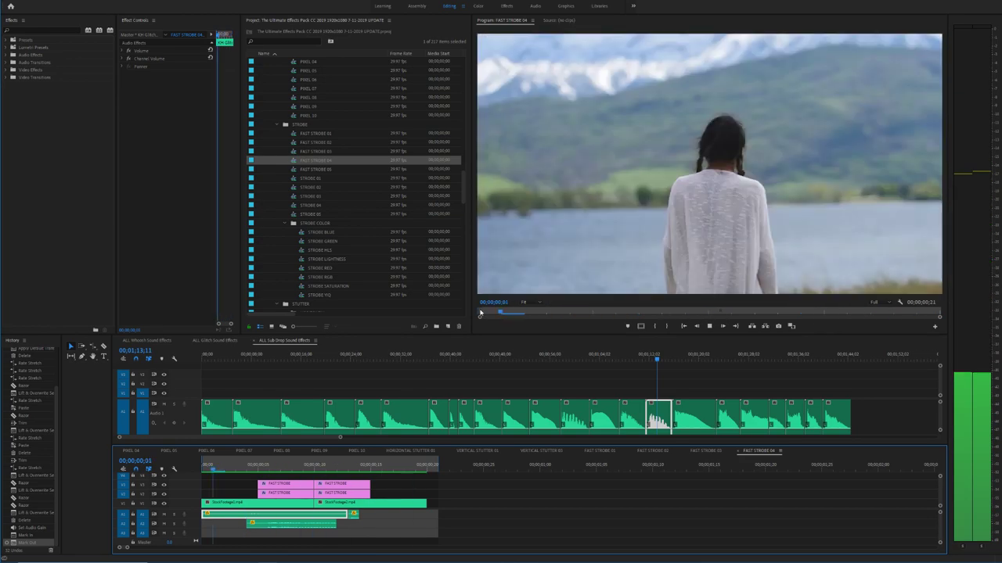
# Step: Play back FAST STROBE 04, then open FAST STROBE 05, paste the copied sounds at about 00;00;00;04 and play it back
pyautogui.press('space')
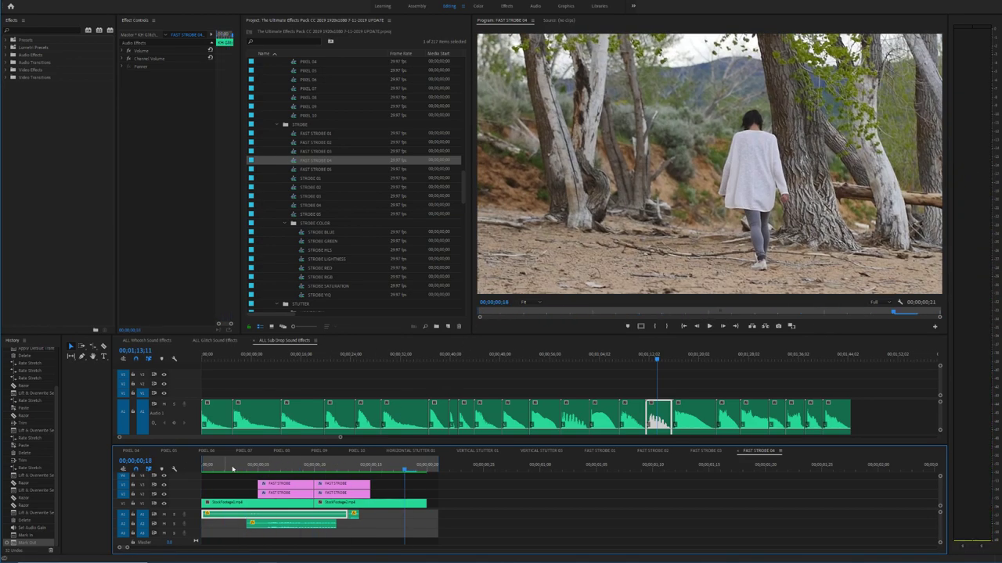
pyautogui.doubleClick(313, 169)
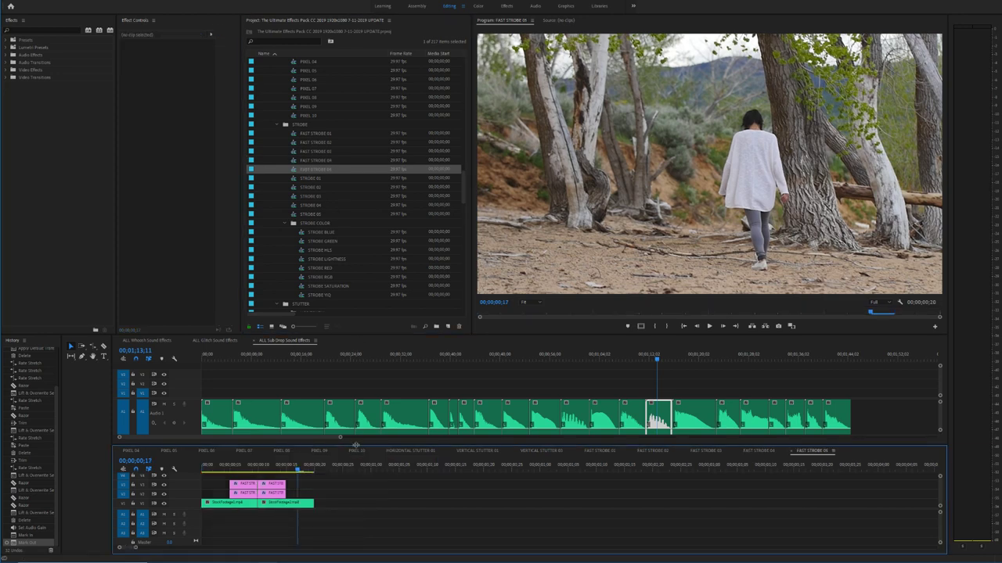
pyautogui.press('Left')
pyautogui.hotkey('ctrl', 'v')
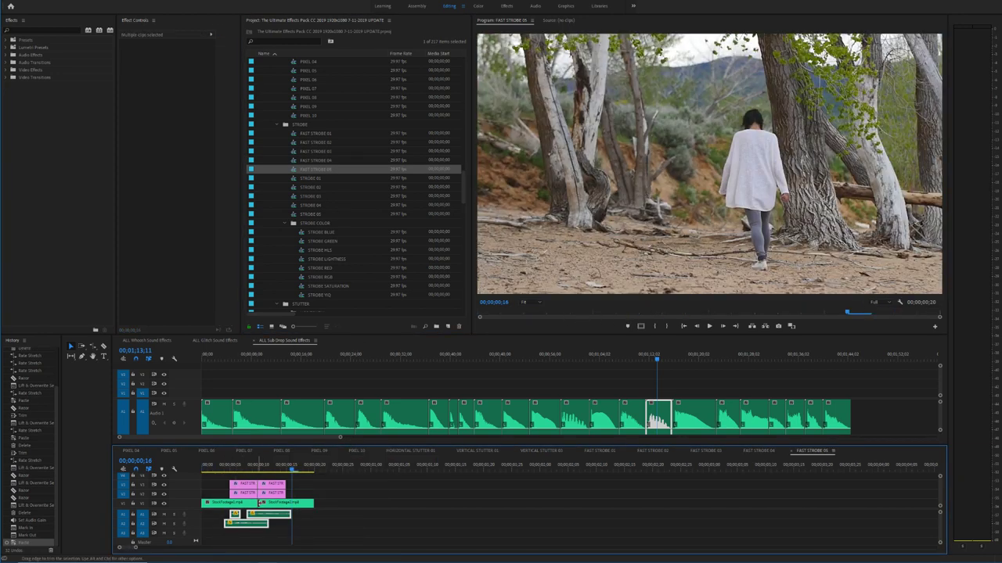
pyautogui.click(226, 465)
pyautogui.press('=')
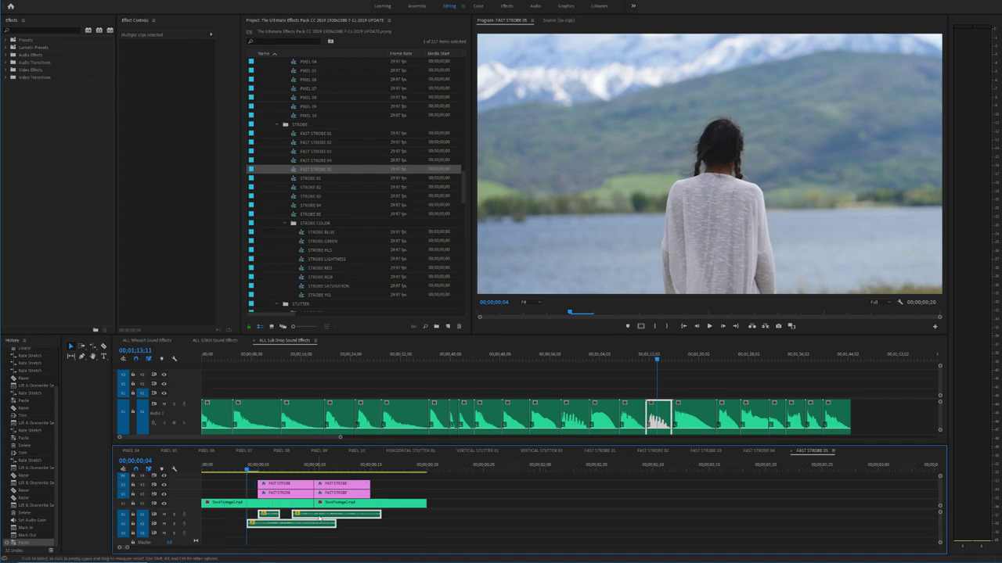
pyautogui.press('space')
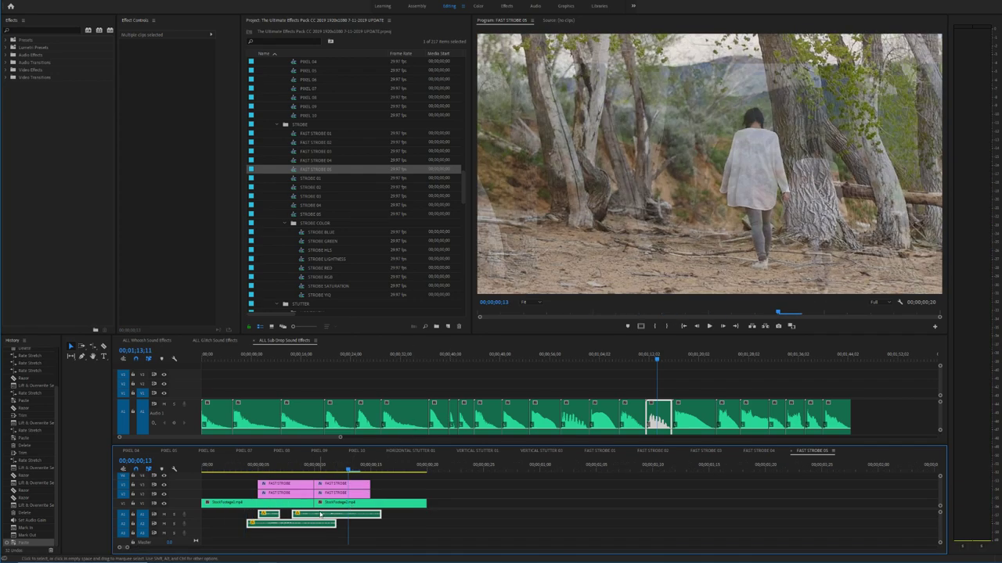
# Step: Stretch and move FAST STROBE 05's long first-track sound to run from about 00;00;00;07 to 00;00;00;20, and play it back
pyautogui.click(364, 527)
pyautogui.moveTo(381, 516); pyautogui.dragTo(438, 516)
pyautogui.press('v')
pyautogui.moveTo(377, 515); pyautogui.dragTo(365, 515)
pyautogui.click(241, 452)
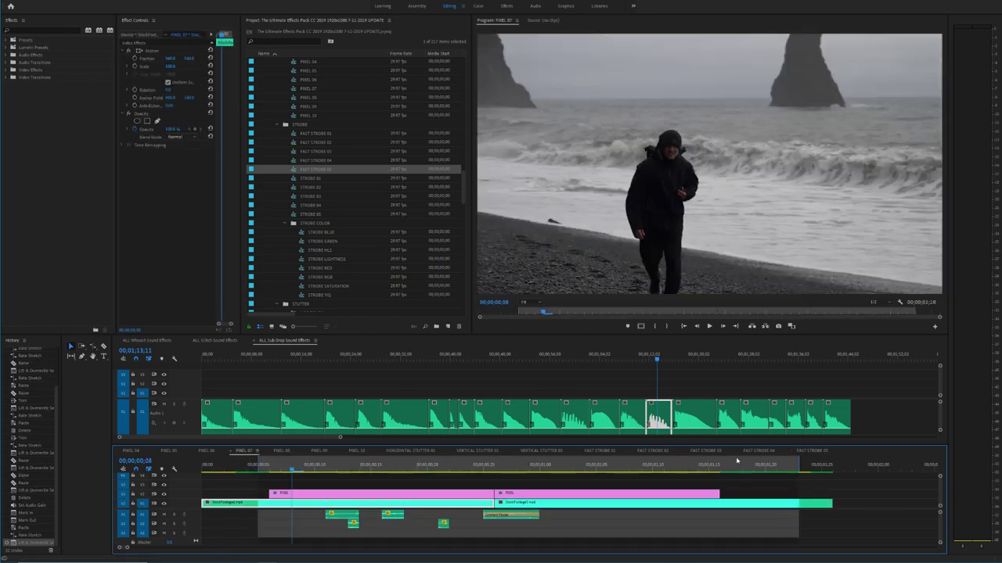
pyautogui.click(811, 451)
pyautogui.press('space')
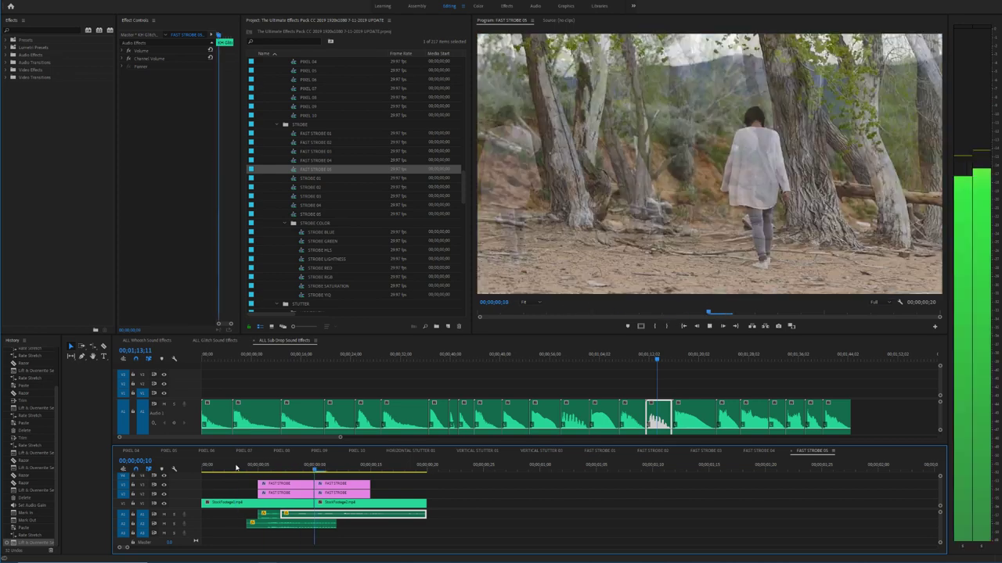
pyautogui.press('space')
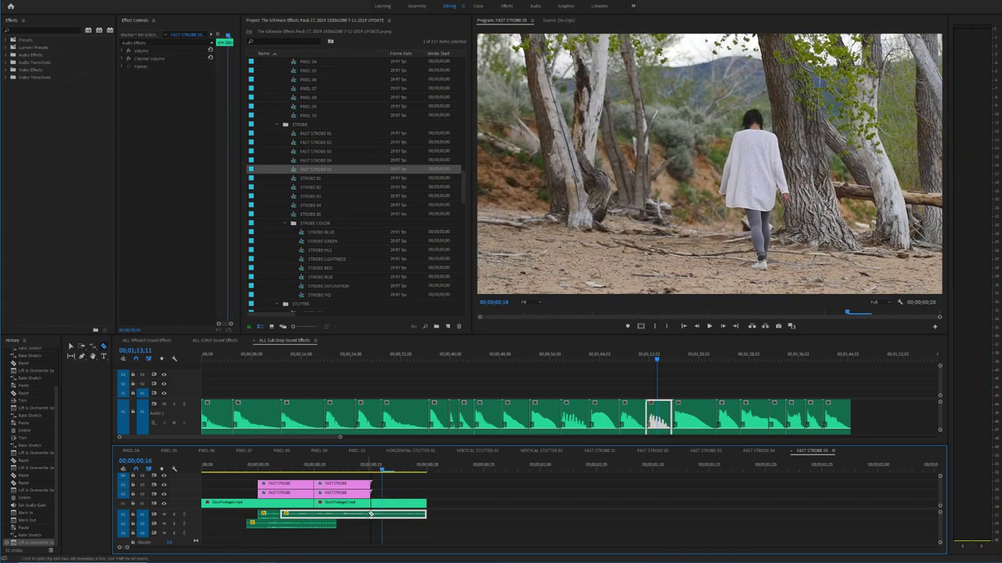
# Step: Cut FAST STROBE 05's long first-track sound at 00;00;00;15, delete the leftover end piece and play back the sequence
pyautogui.click(371, 514)
pyautogui.press('v')
pyautogui.click(379, 518)
pyautogui.moveTo(380, 518); pyautogui.dragTo(289, 518)
pyautogui.click(348, 469)
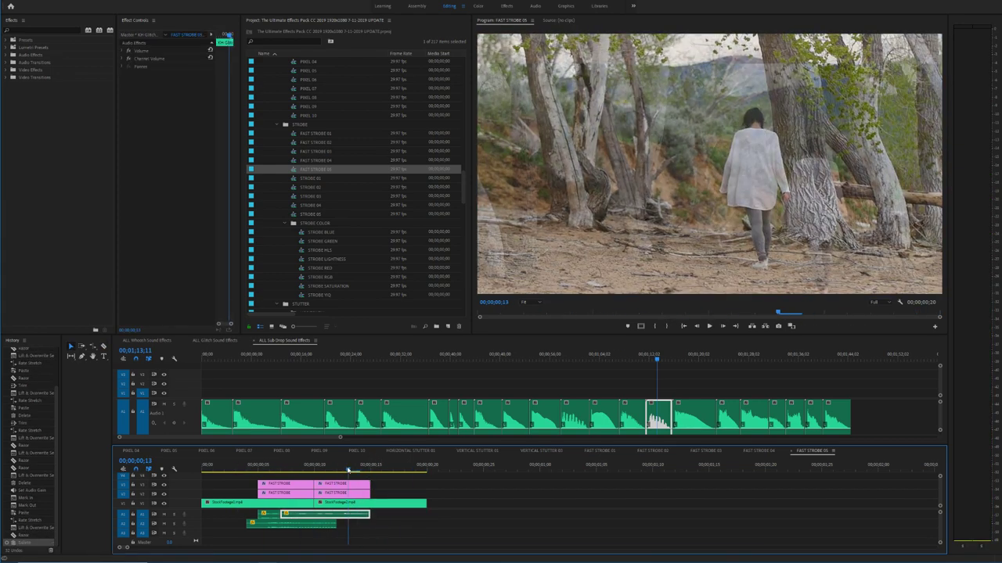
pyautogui.click(370, 469)
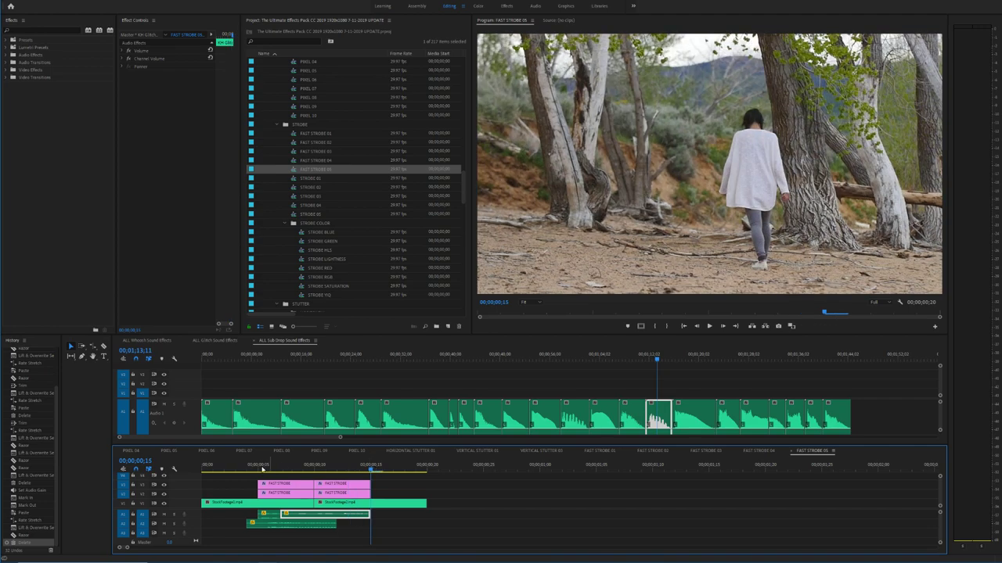
pyautogui.press('space')
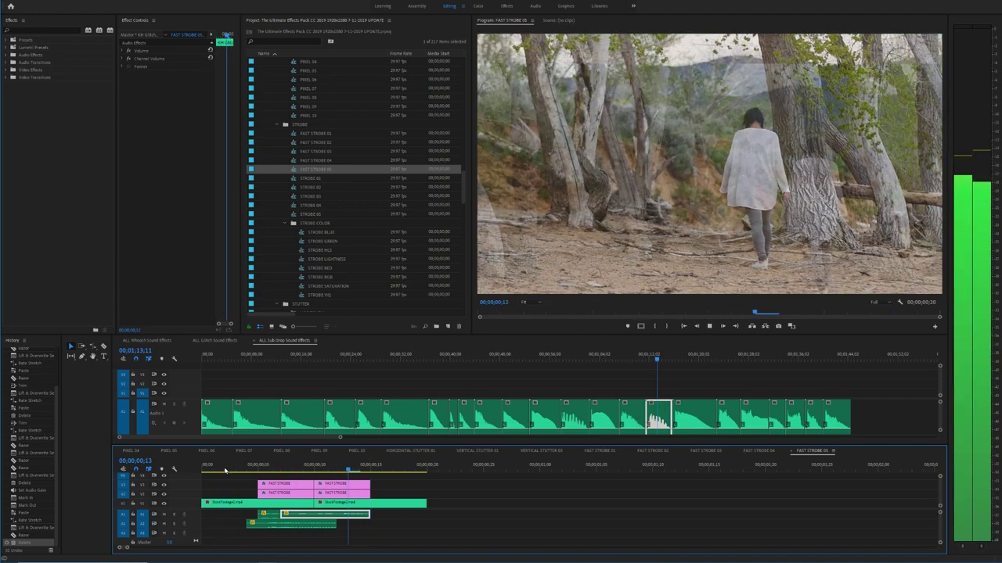
pyautogui.press('space')
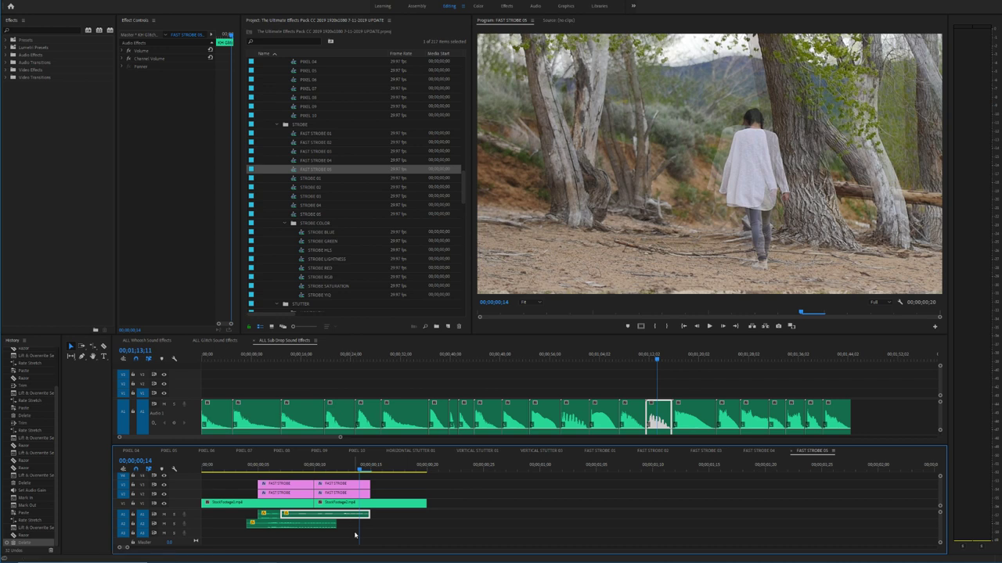
# Step: Copy all of FAST STROBE 05's sounds, open the STROBE 01 sequence and play back its transition
pyautogui.moveTo(355, 535); pyautogui.dragTo(258, 511)
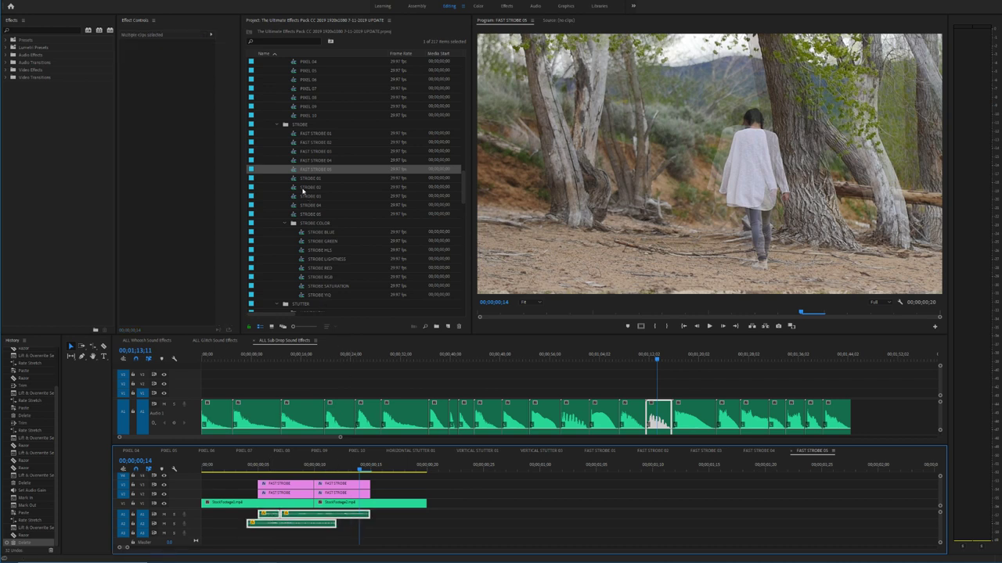
pyautogui.doubleClick(298, 180)
pyautogui.scroll(-3, 465, 195)
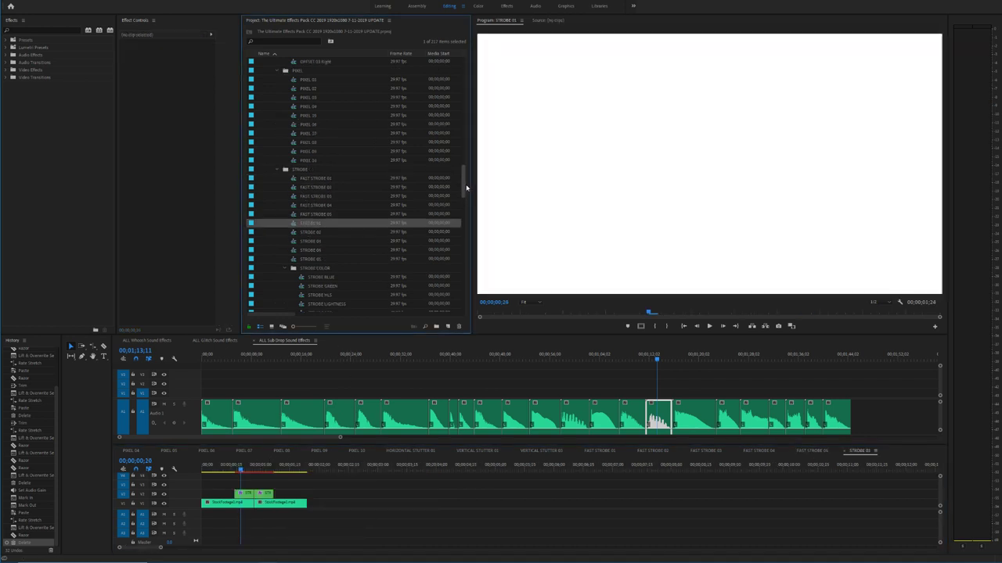
pyautogui.moveTo(245, 465); pyautogui.dragTo(271, 472)
pyautogui.press('space')
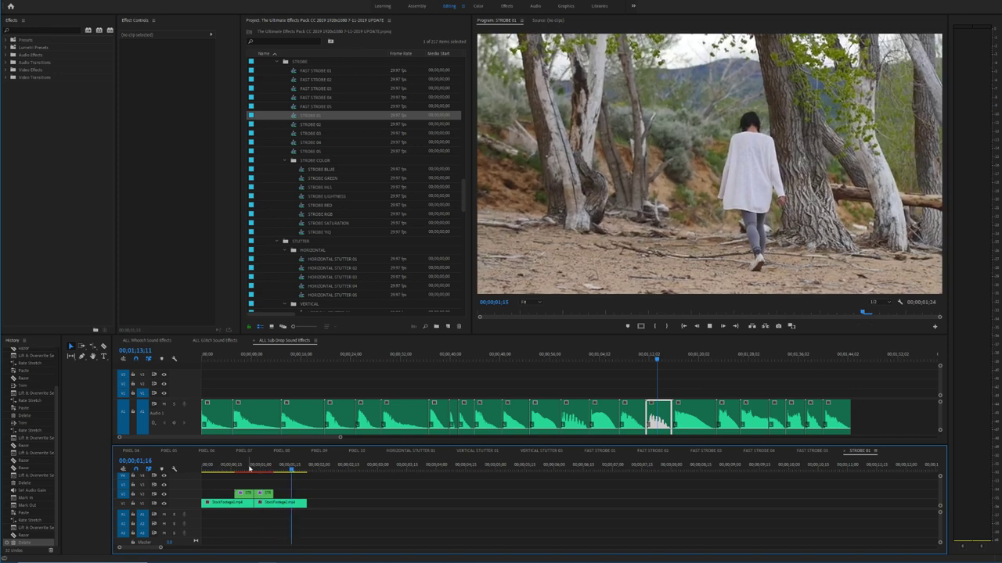
# Step: Try the Overlay blend mode on STROBE 01's first strobe clip and scrub through the transition
pyautogui.click(223, 468)
pyautogui.click(245, 495)
pyautogui.click(241, 468)
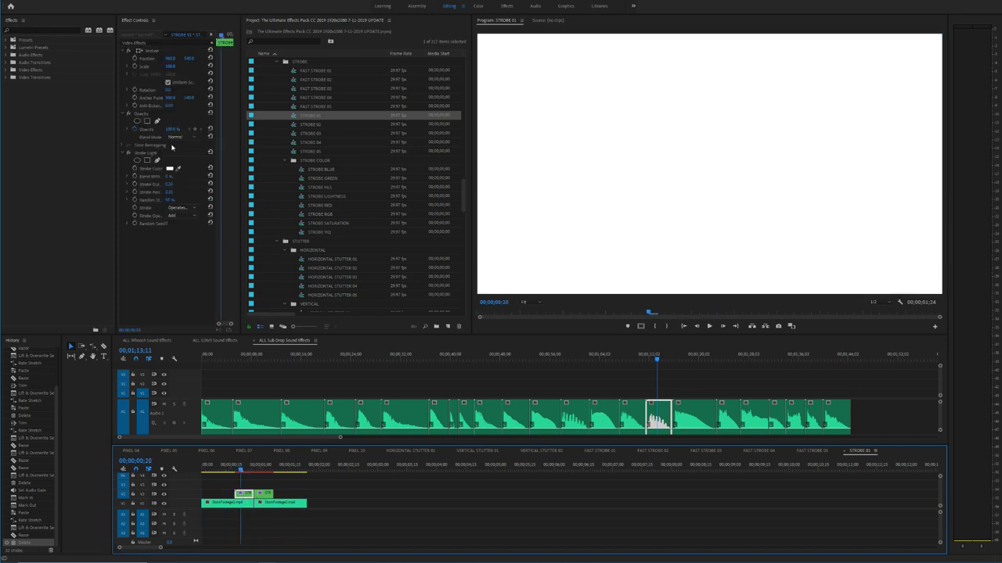
pyautogui.click(175, 137)
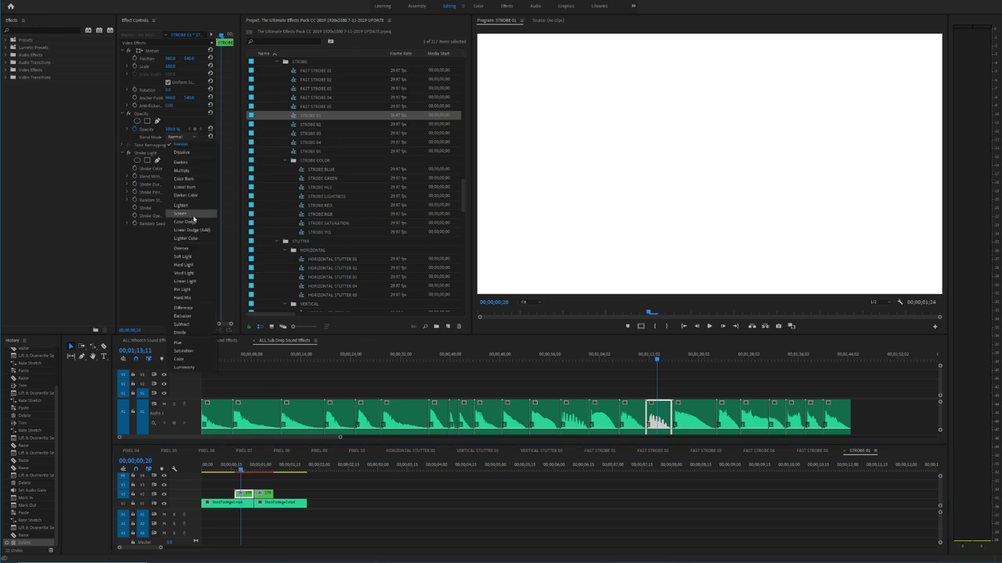
pyautogui.click(196, 248)
pyautogui.moveTo(233, 467); pyautogui.dragTo(246, 467)
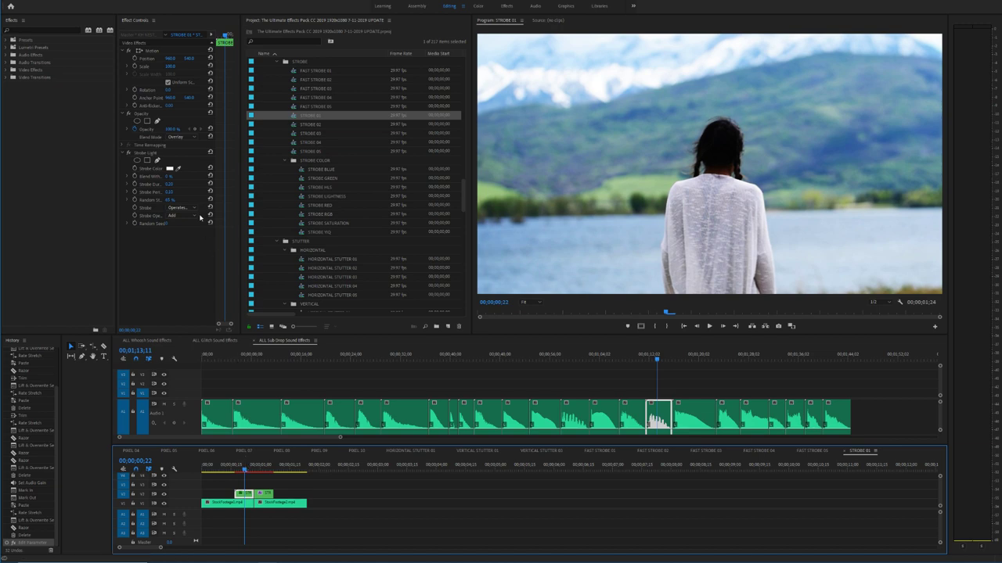
# Step: Try the Vivid Light blend mode on STROBE 01's first strobe clip, play it back and restore the Normal mode
pyautogui.press('-')
pyautogui.click(175, 137)
pyautogui.click(188, 278)
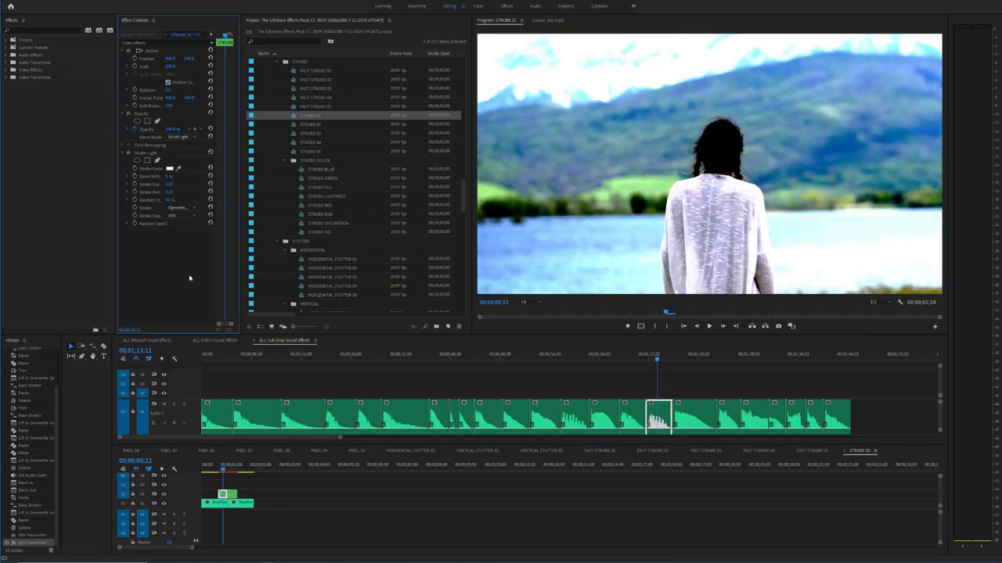
pyautogui.click(242, 444)
pyautogui.press('space')
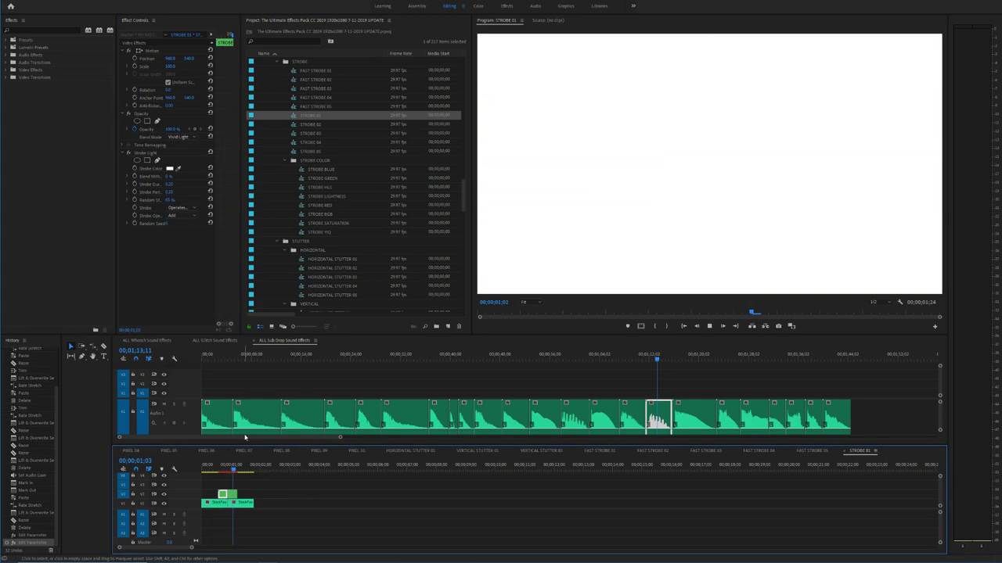
pyautogui.click(188, 137)
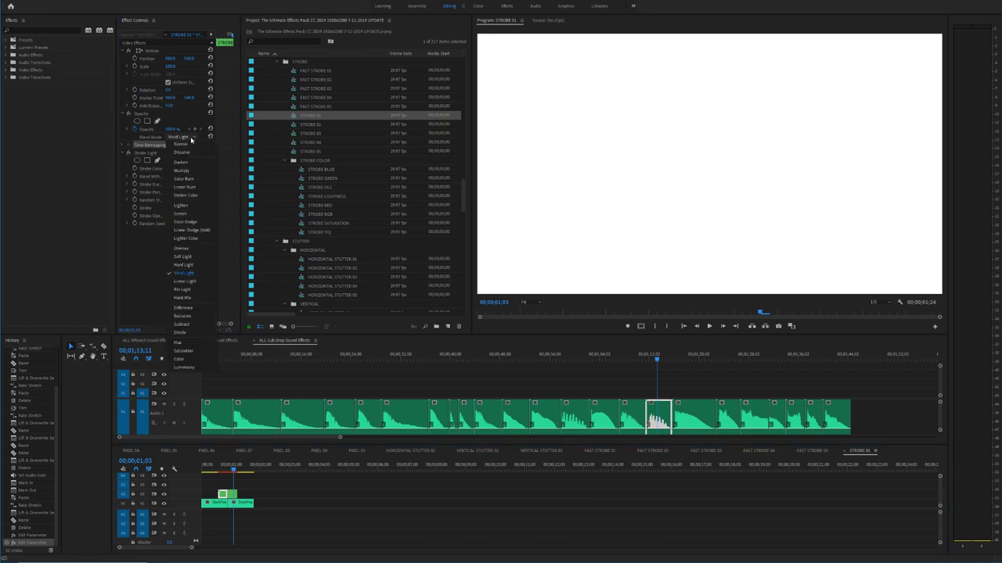
pyautogui.click(194, 146)
# Step: Play back STROBE 01's transition and paste the copied sounds into the sequence at 00;00;00;15
pyautogui.click(220, 470)
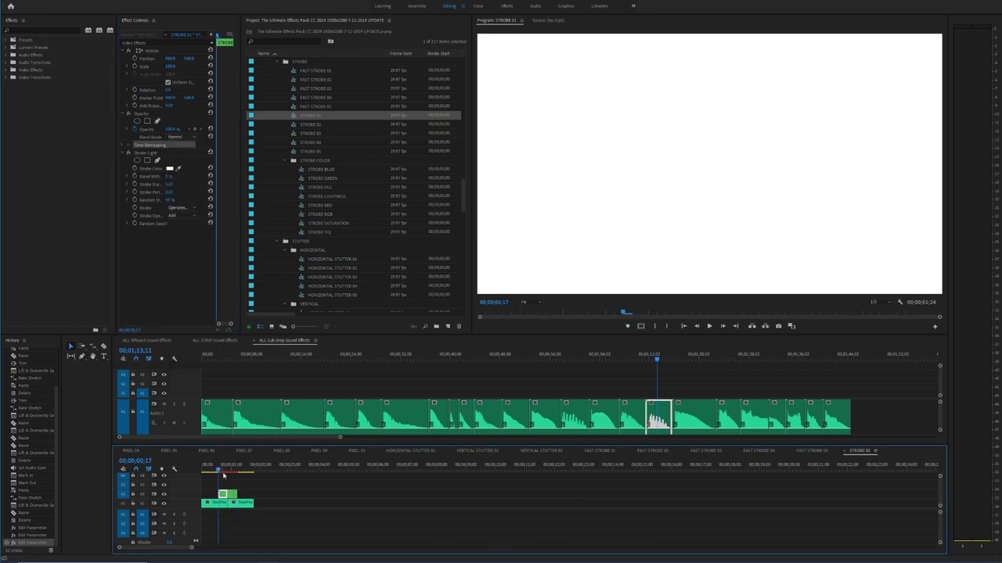
pyautogui.press('=')
pyautogui.press('=')
pyautogui.press('space')
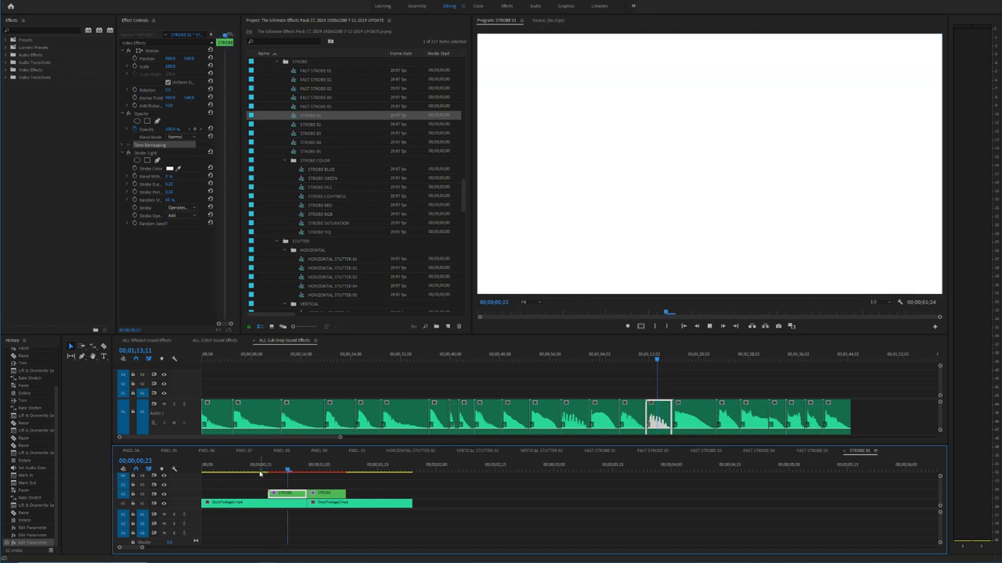
pyautogui.click(261, 471)
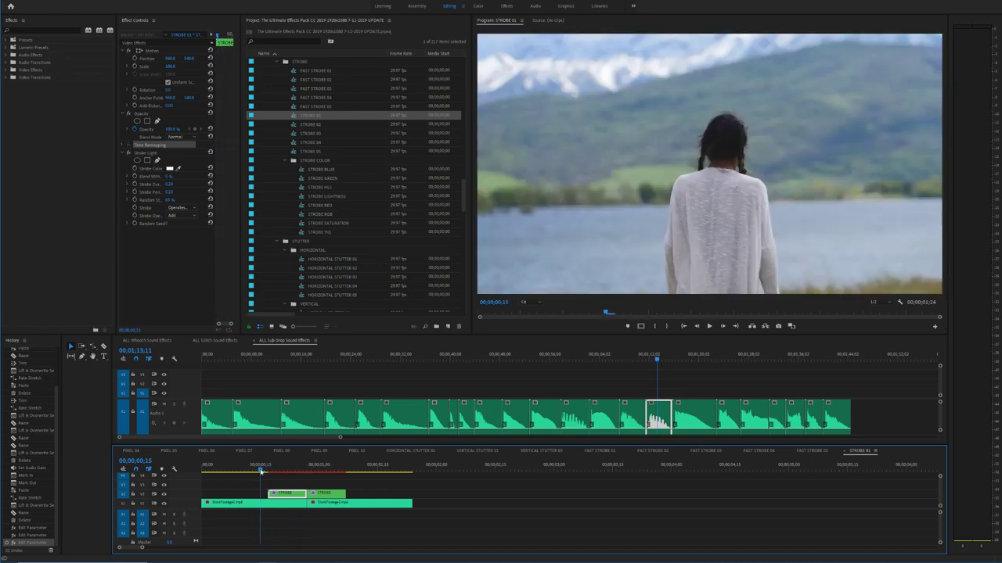
pyautogui.hotkey('ctrl', 'v')
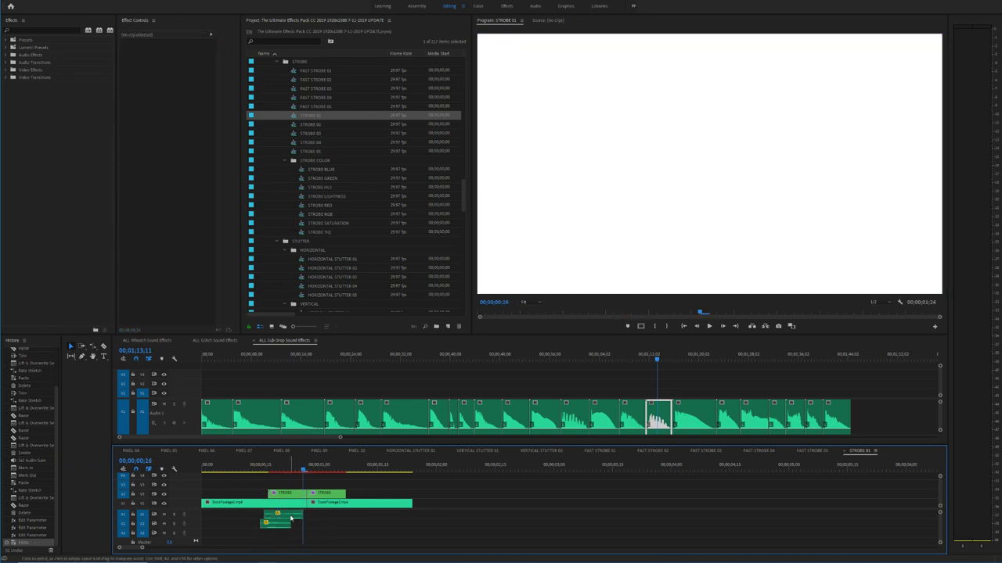
# Step: Play back the STROBE 01 transition and delete the glitch audio clips on the first audio track
pyautogui.click(270, 469)
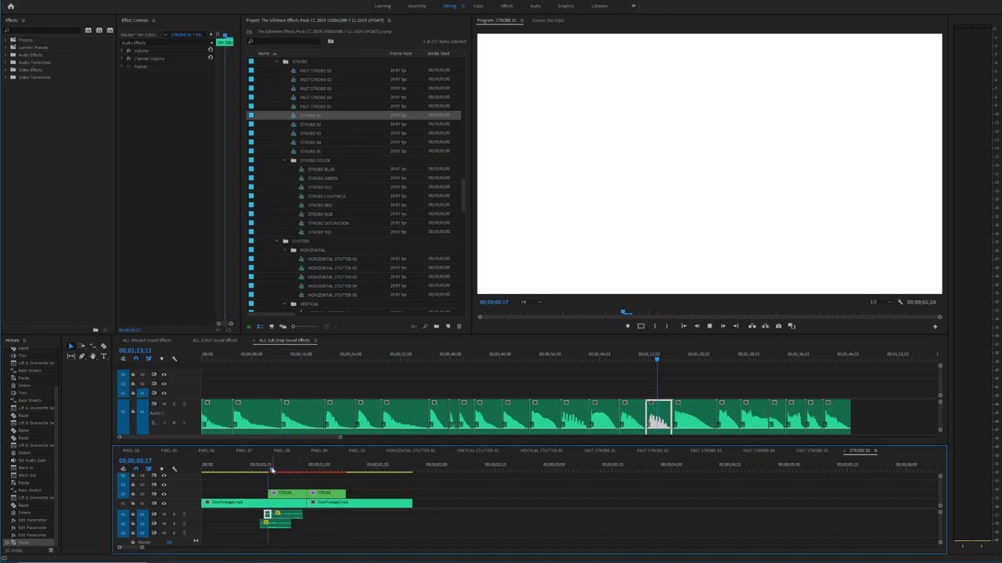
pyautogui.press('space')
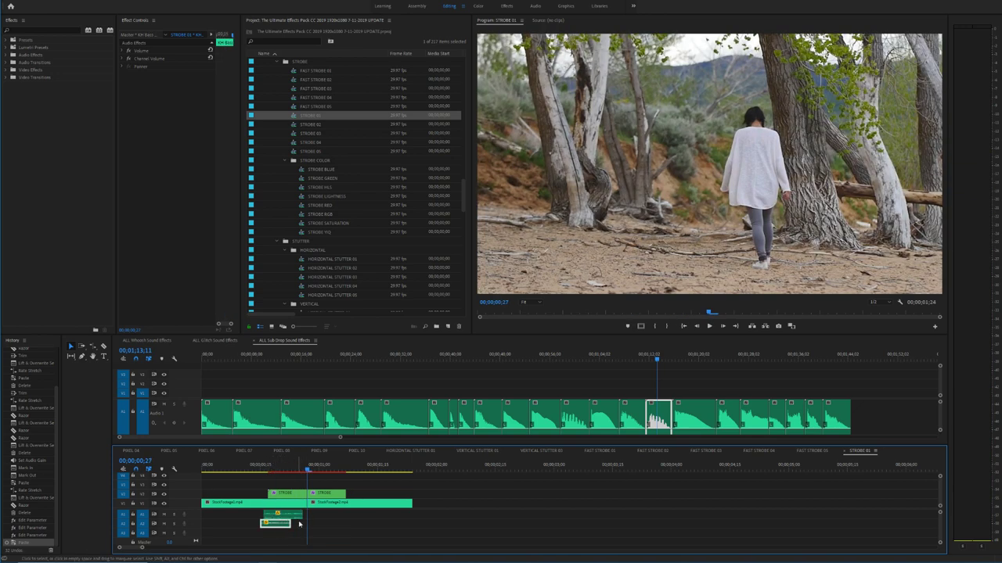
pyautogui.press('Delete')
pyautogui.press('Delete')
pyautogui.click(275, 523)
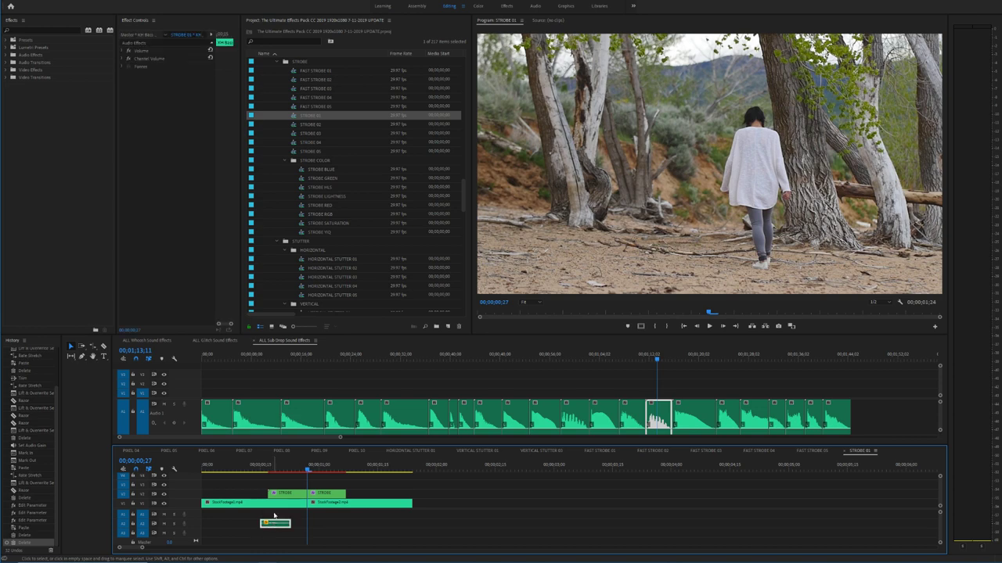
# Step: Review the remaining audio in STROBE 01 and extend the second-track sound clip to just past the end of the strobe clips
pyautogui.click(267, 469)
pyautogui.press('space')
pyautogui.press('space')
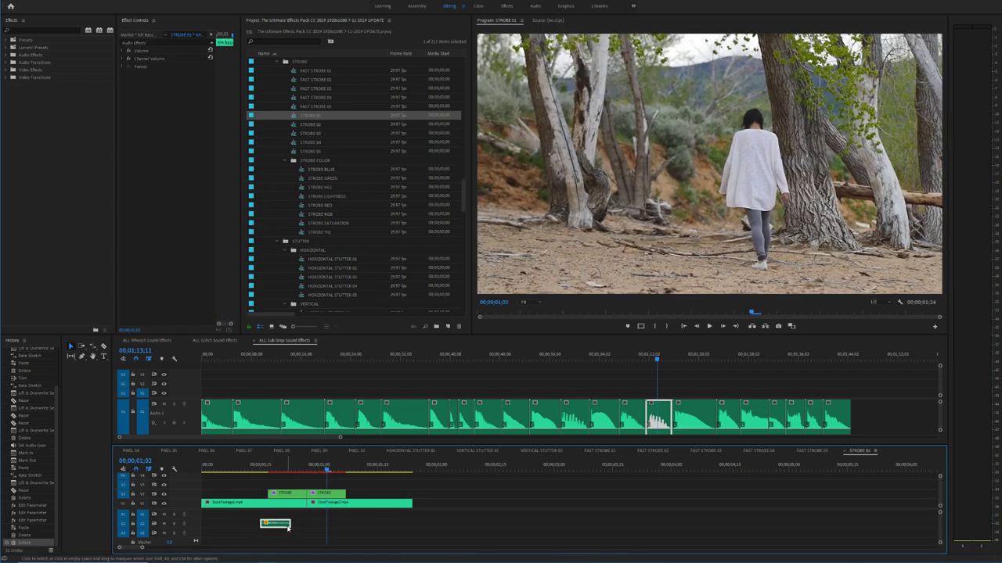
pyautogui.moveTo(326, 523); pyautogui.dragTo(349, 523)
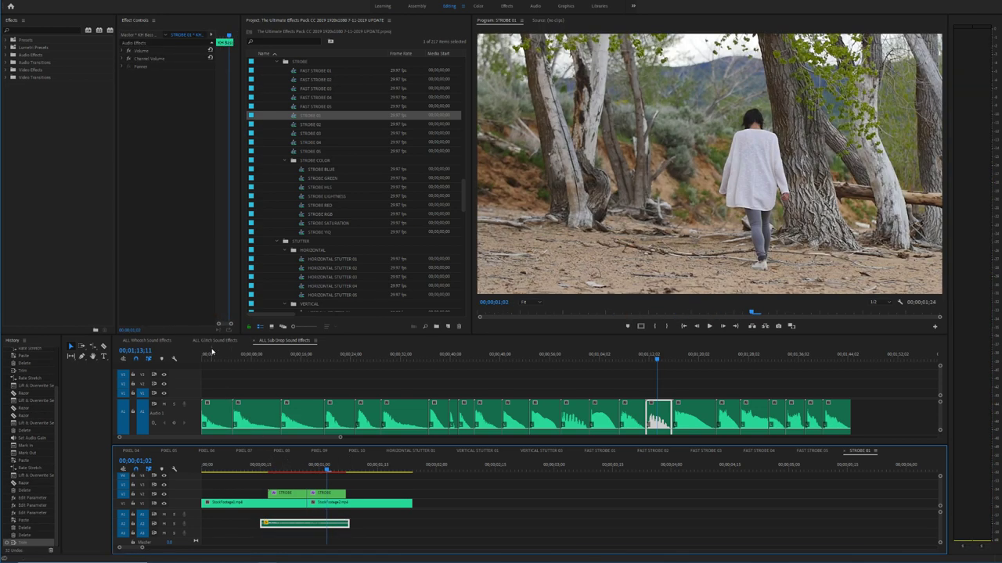
# Step: Open the ALL Glitch Sound Effects sequence and audition the glitch sounds between about 00;01;12 and 00;01;23
pyautogui.click(214, 340)
pyautogui.moveTo(247, 438); pyautogui.dragTo(294, 439)
pyautogui.click(510, 367)
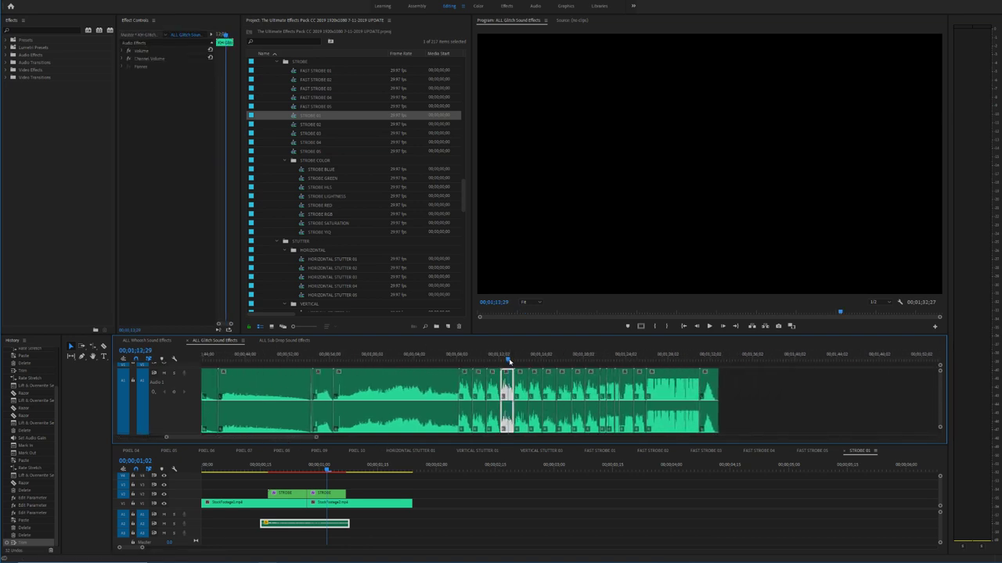
pyautogui.press('space')
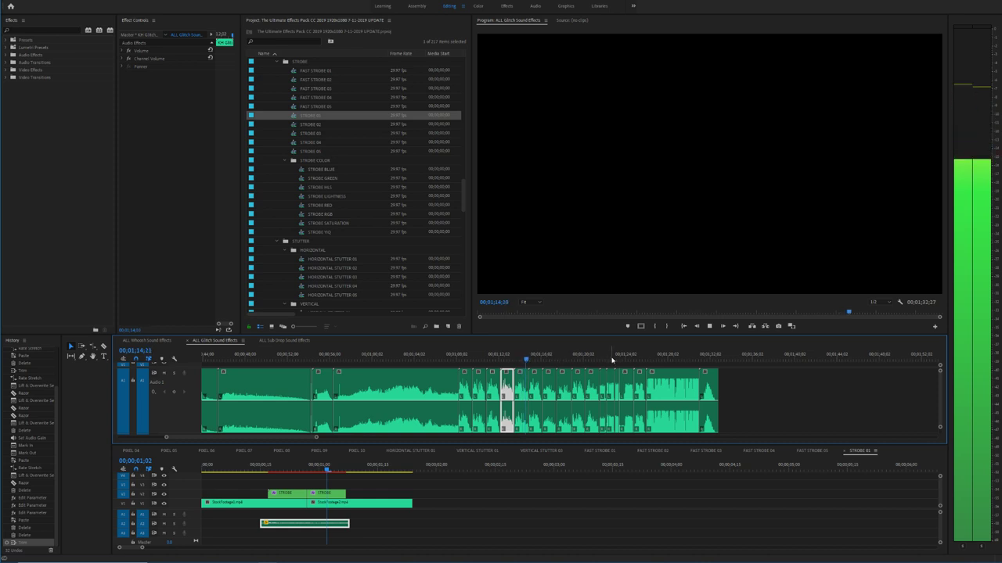
pyautogui.click(613, 358)
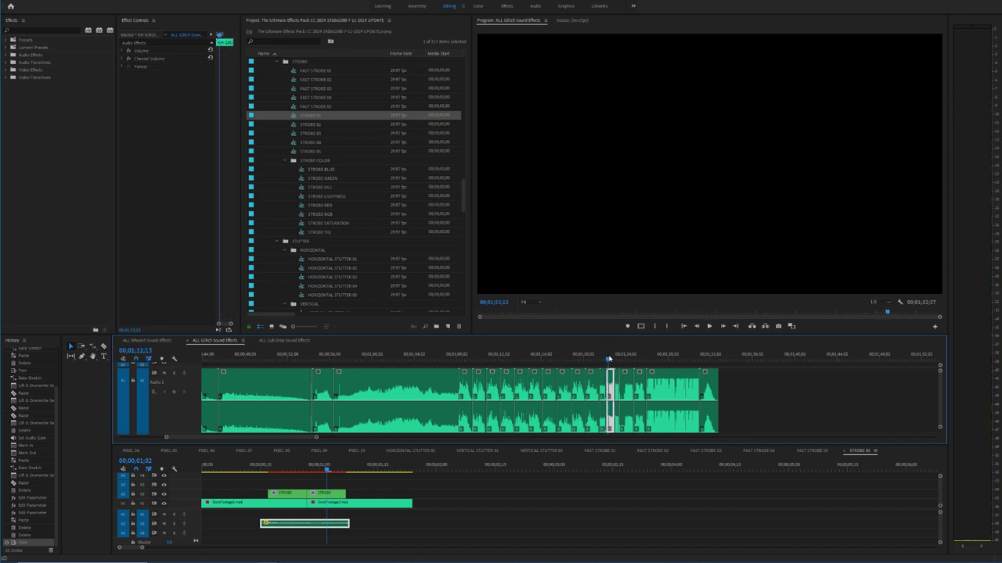
pyautogui.press('=')
pyautogui.press('=')
pyautogui.press('=')
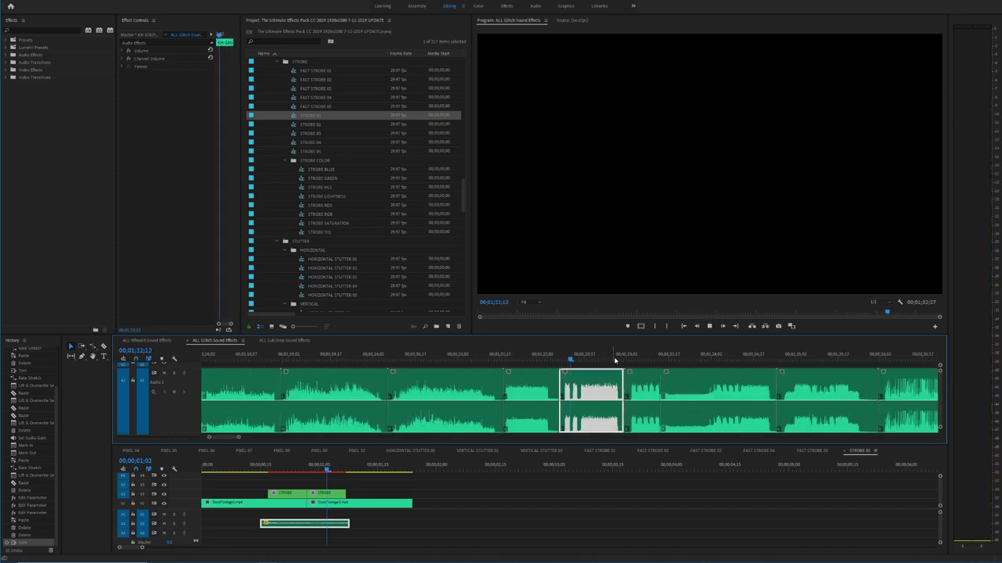
pyautogui.press('space')
# Step: Copy the two adjacent glitch sounds near 00;01;23 onto the first audio track of STROBE 01 and adjust their audio gain
pyautogui.click(652, 384)
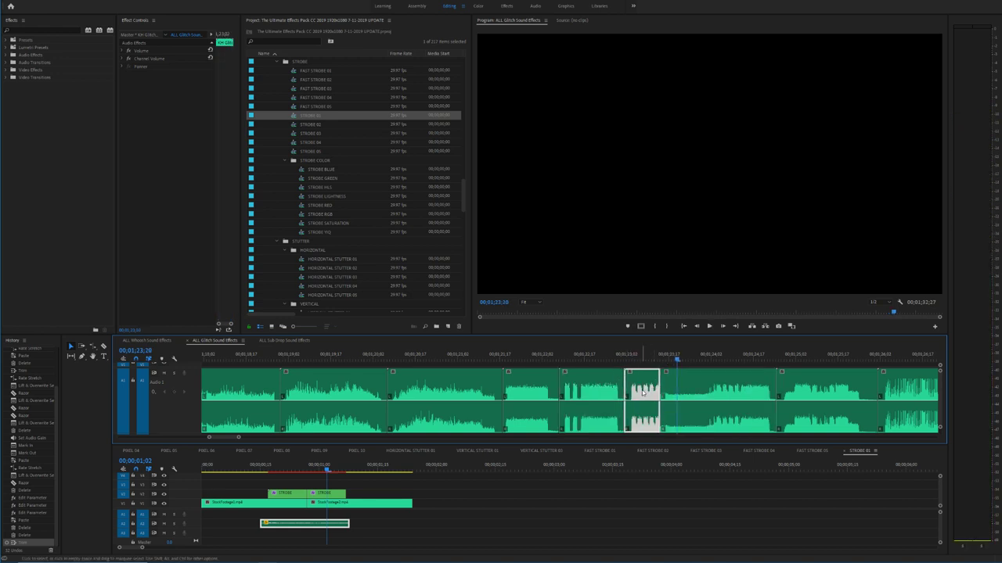
pyautogui.keyDown('shift'); pyautogui.click(601, 388); pyautogui.keyUp('shift')
pyautogui.moveTo(520, 498); pyautogui.dragTo(518, 513)
pyautogui.rightClick(523, 515)
pyautogui.click(557, 449)
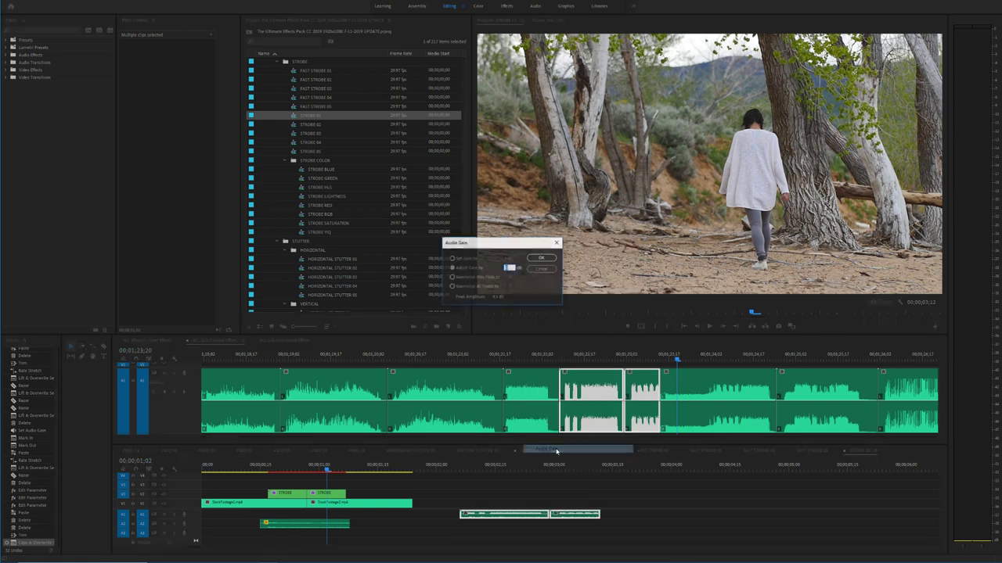
pyautogui.press('Return')
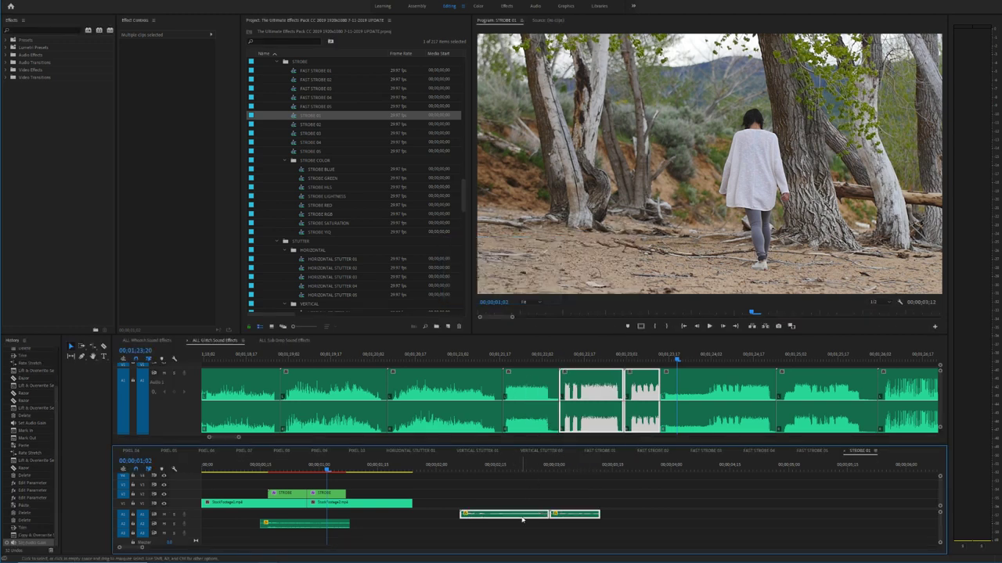
# Step: Move the two glitch clips so that they start together with the sound clip on the second audio track
pyautogui.moveTo(523, 518); pyautogui.dragTo(333, 517)
pyautogui.press('space')
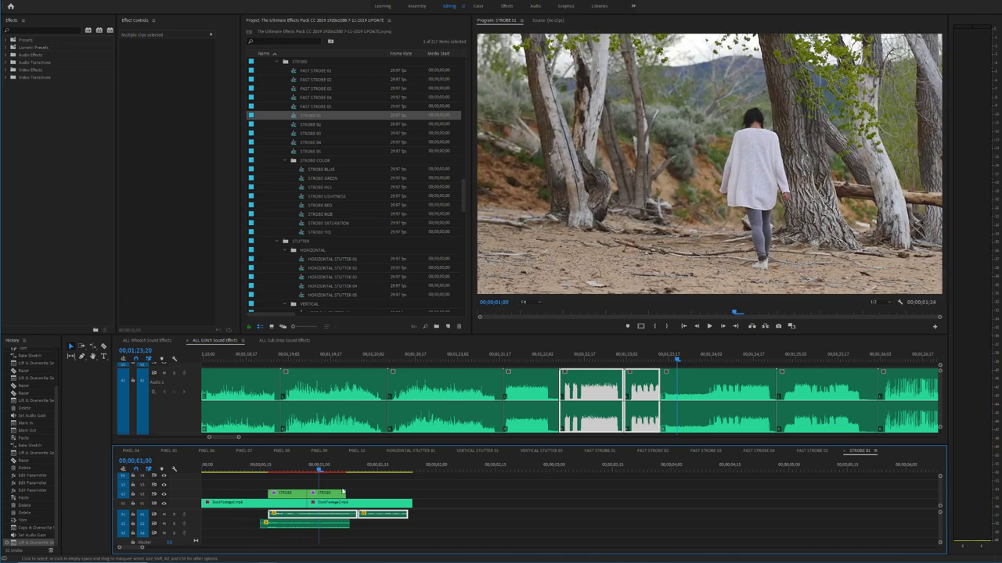
pyautogui.press('=')
pyautogui.press('=')
pyautogui.moveTo(434, 517); pyautogui.dragTo(412, 517)
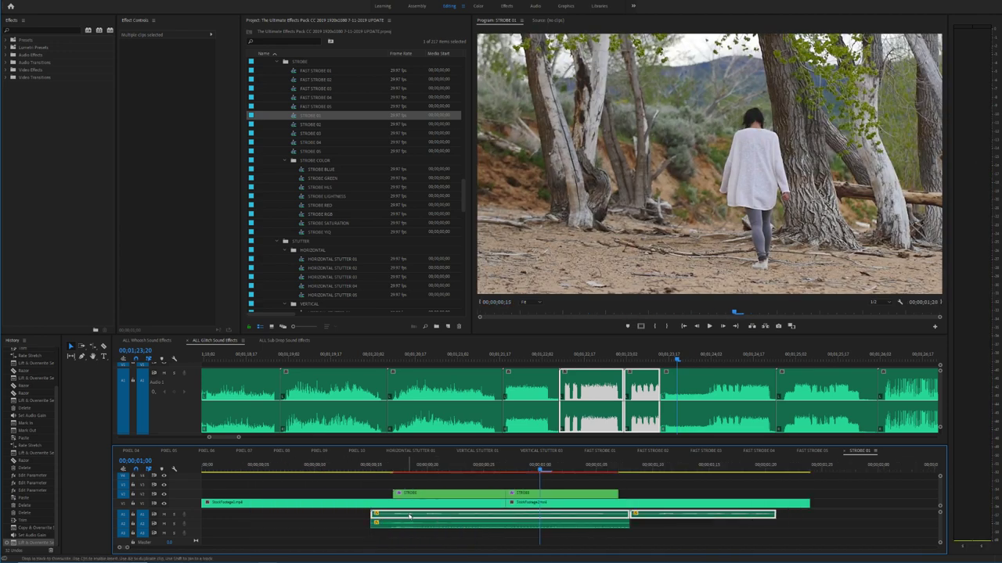
# Step: Play the transition, split the first glitch clip at about 00;00;00;25 and delete its second part
pyautogui.click(345, 472)
pyautogui.press('space')
pyautogui.press('space')
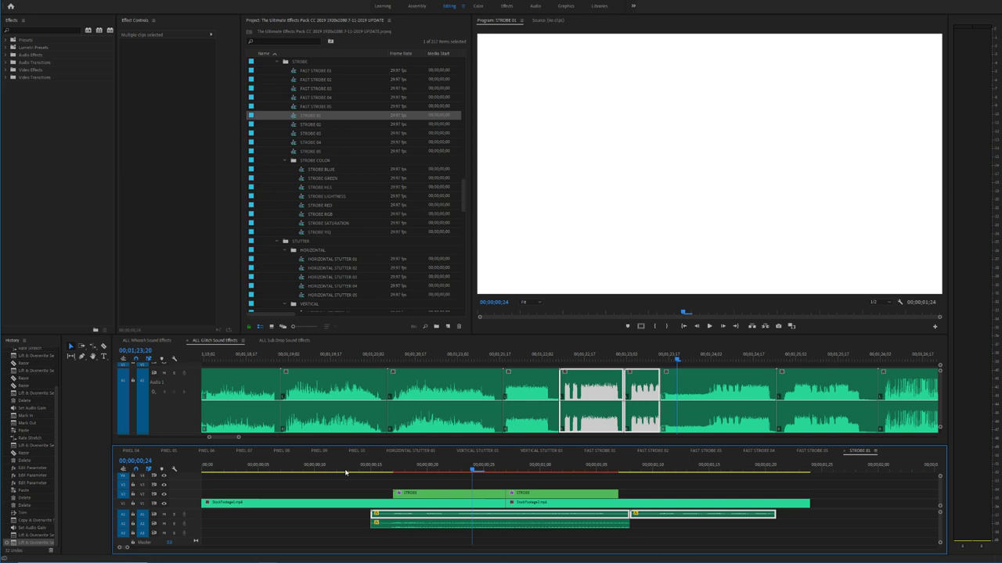
pyautogui.press('c')
pyautogui.click(482, 516)
pyautogui.press('v')
pyautogui.click(549, 516)
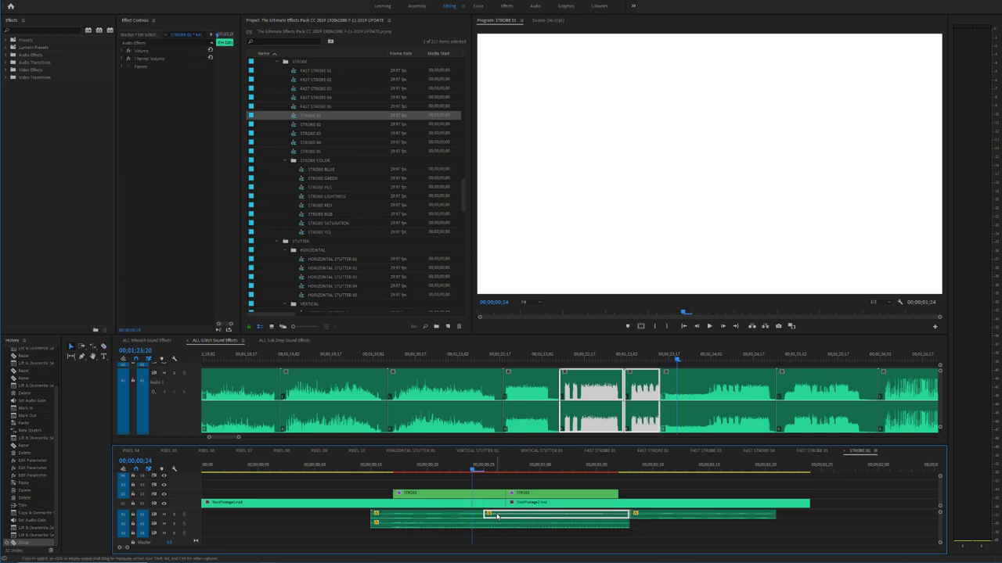
pyautogui.press('Delete')
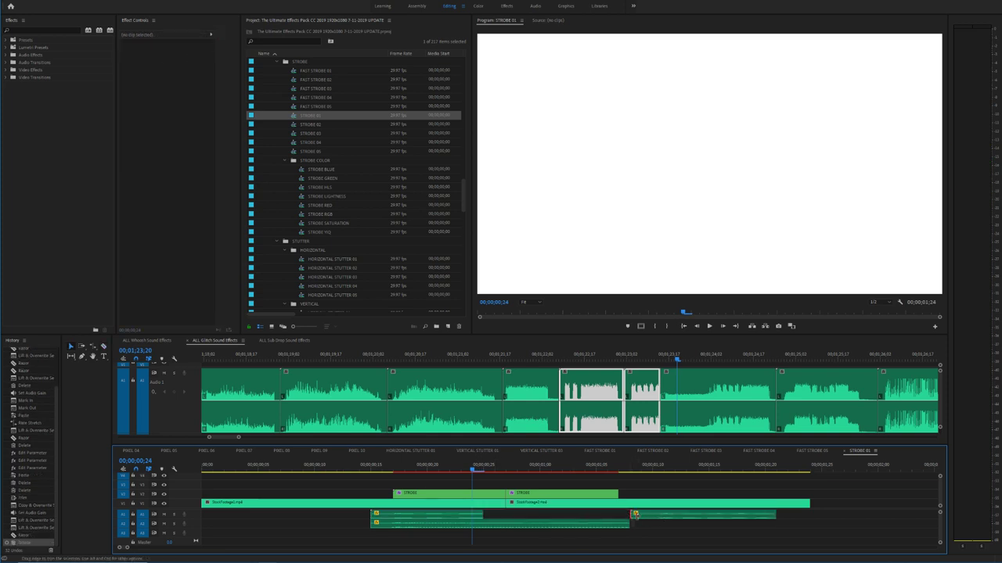
# Step: Trim the start of the second glitch clip and move it to the start of the second strobe clip
pyautogui.moveTo(634, 515); pyautogui.dragTo(540, 517)
pyautogui.press('space')
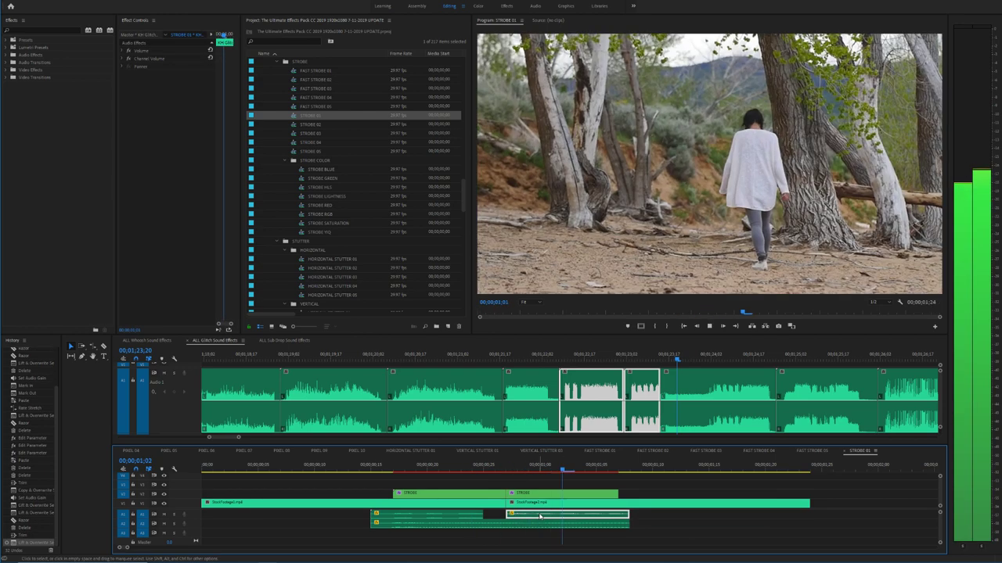
pyautogui.press('space')
# Step: Split the second glitch clip at about 00;00;01;03, delete the part after the cut and play the result
pyautogui.click(573, 515)
pyautogui.press('v')
pyautogui.click(585, 516)
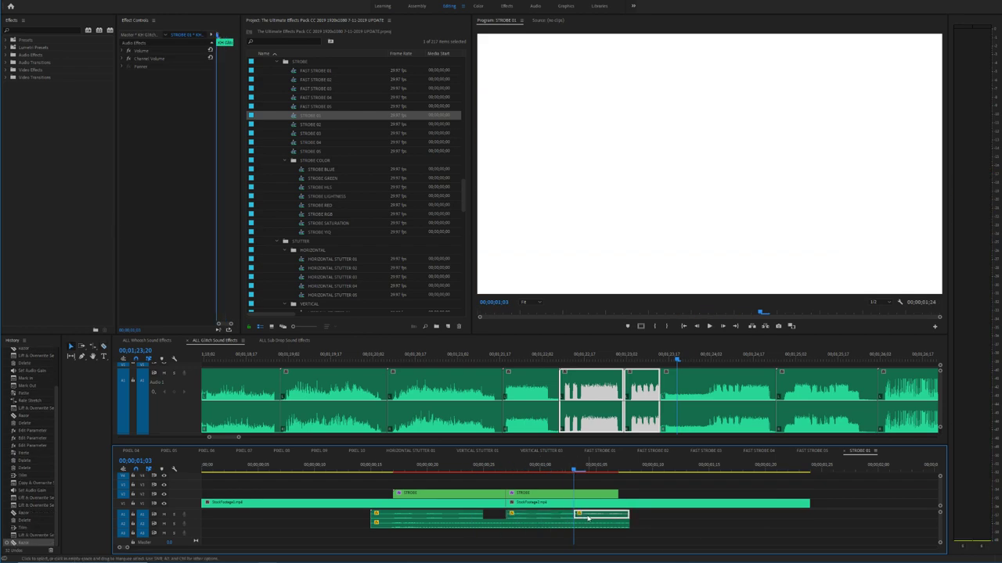
pyautogui.press('Delete')
pyautogui.press('space')
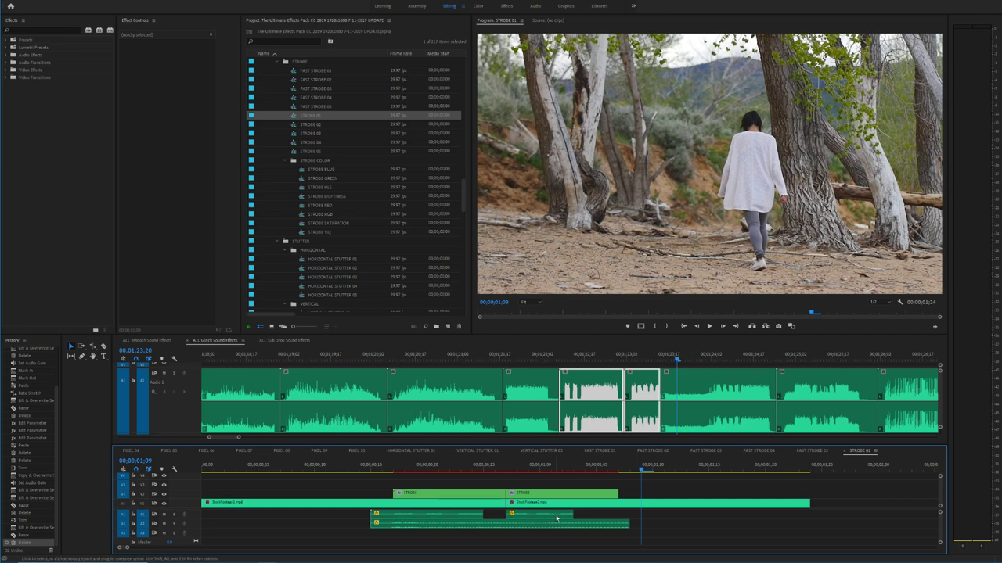
# Step: Split off a short piece at the end of the second glitch clip, place a copy shortly after it and review the transition
pyautogui.click(569, 514)
pyautogui.press('v')
pyautogui.moveTo(569, 518); pyautogui.dragTo(591, 517)
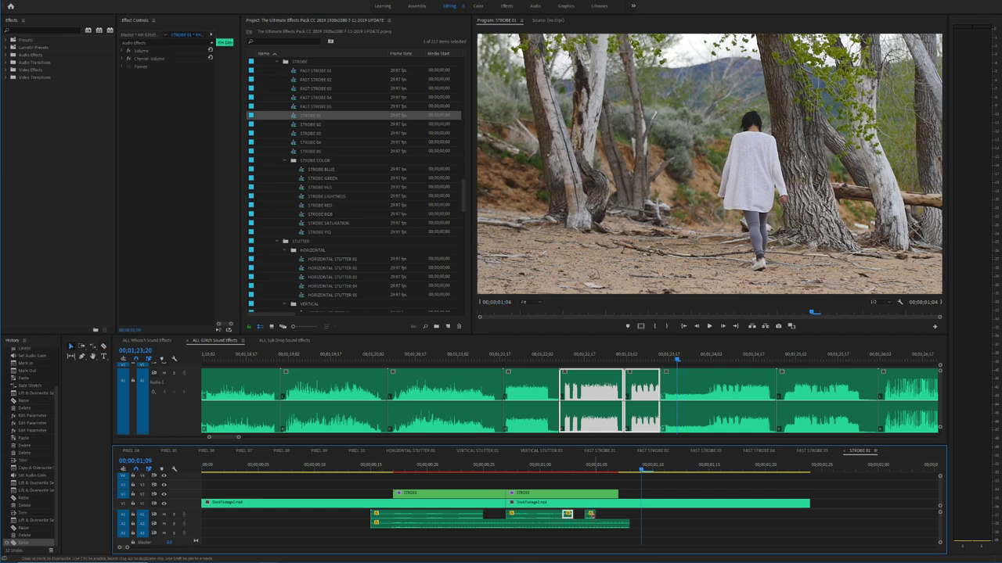
pyautogui.click(349, 467)
pyautogui.press('space')
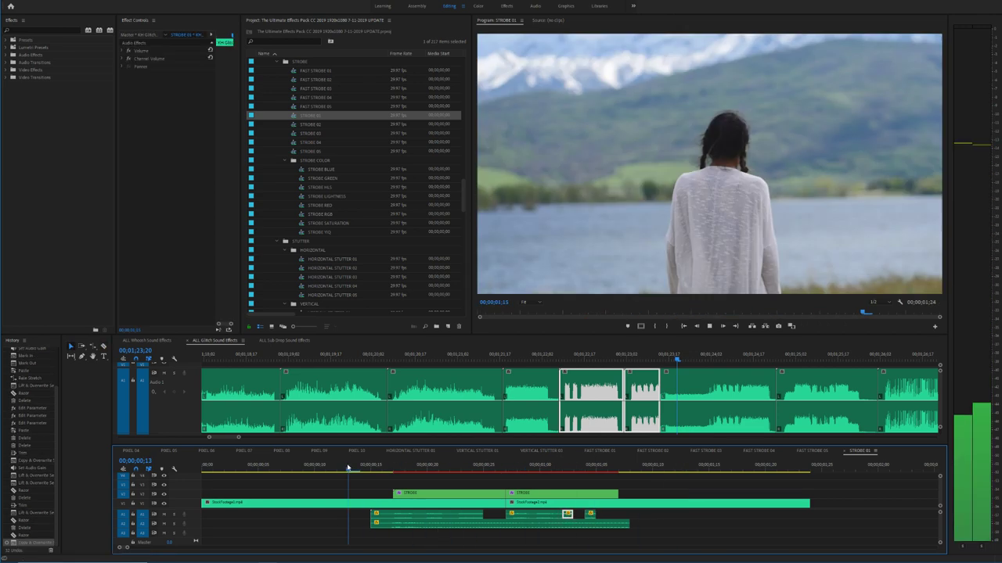
pyautogui.press('space')
pyautogui.click(349, 468)
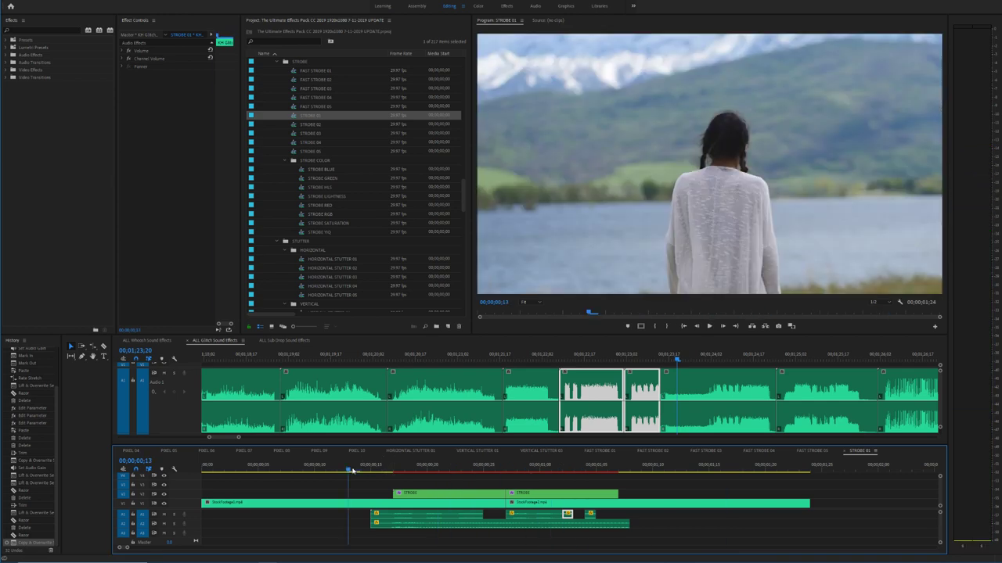
pyautogui.press('space')
pyautogui.press('space')
# Step: Apply the default Constant Power transition to the sound clip on the second audio track and play back the result
pyautogui.click(492, 523)
pyautogui.click(345, 465)
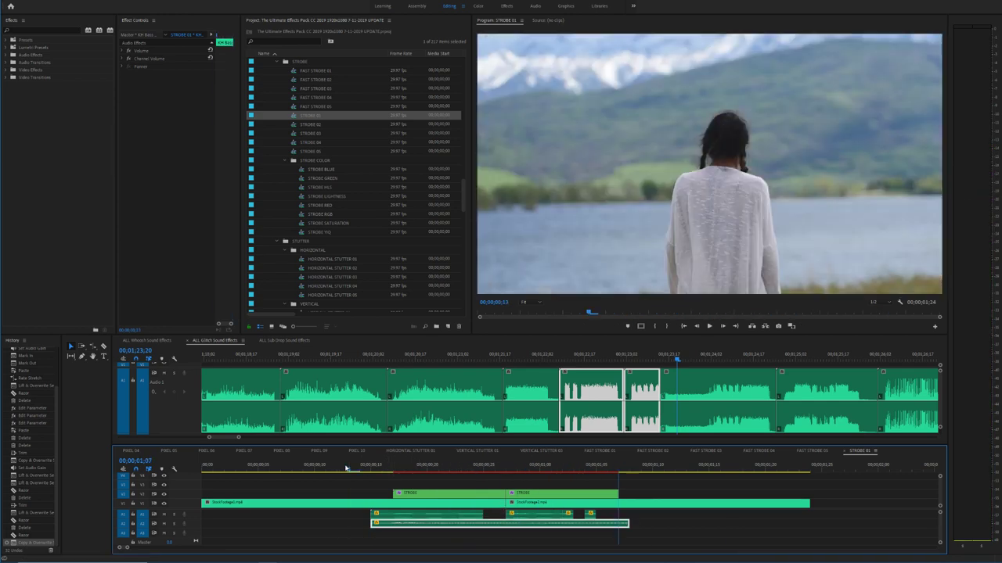
pyautogui.rightClick(631, 533)
pyautogui.click(665, 513)
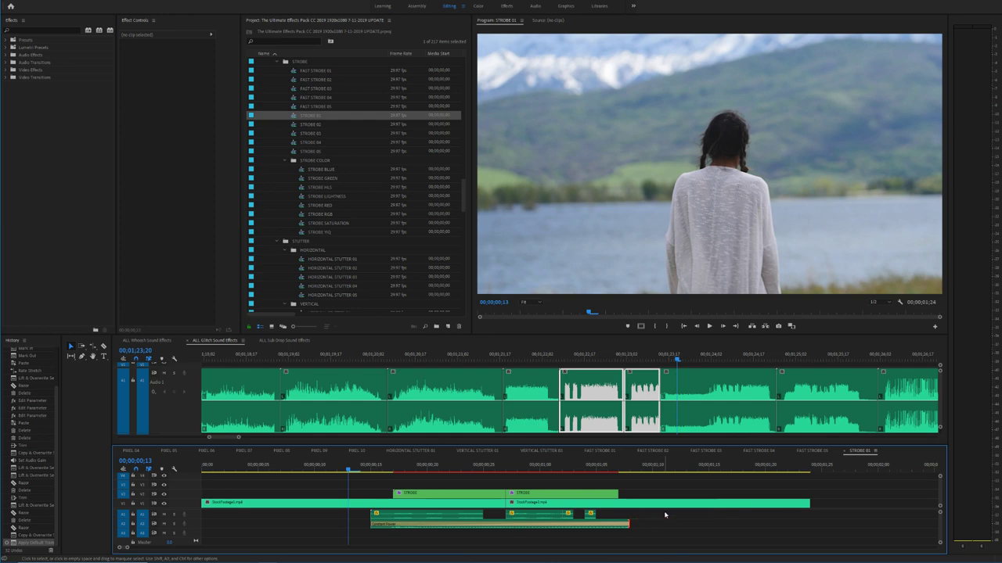
pyautogui.press('space')
pyautogui.click(336, 468)
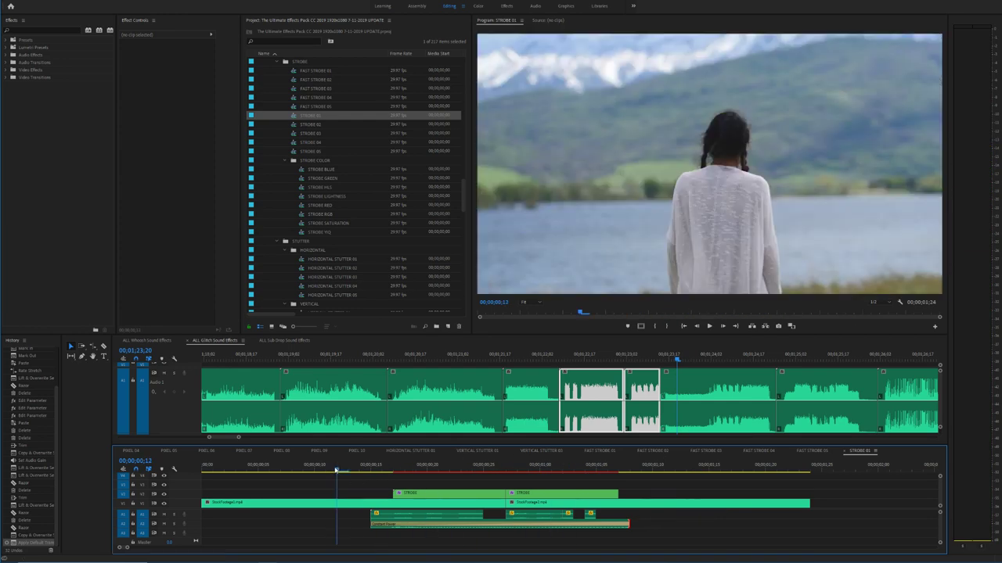
pyautogui.press('space')
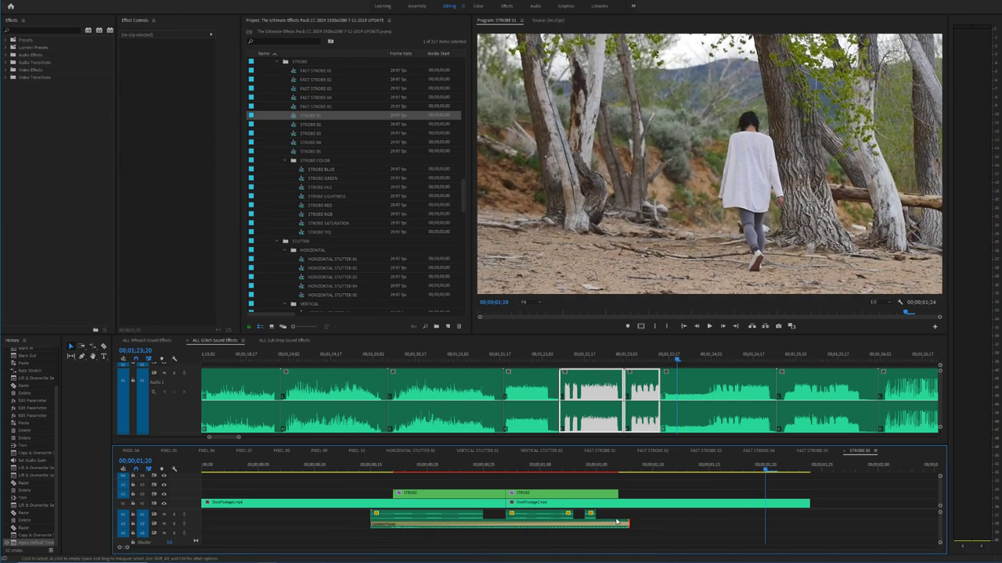
# Step: Copy all the audio clips from STROBE 01 into STROBE 02 at about 00;00;00;16, check playback and save the project
pyautogui.moveTo(633, 536); pyautogui.dragTo(449, 519)
pyautogui.doubleClick(309, 125)
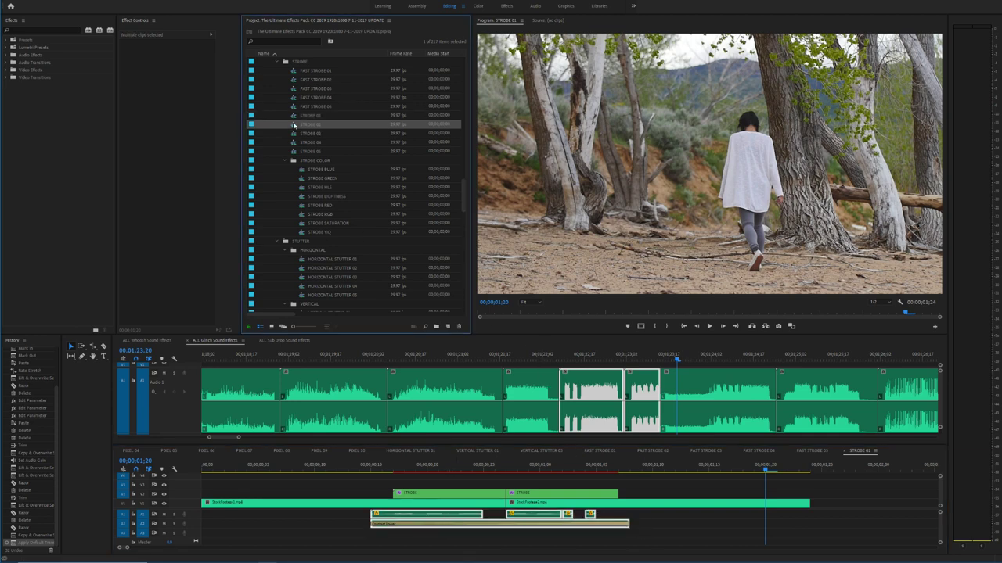
pyautogui.click(383, 469)
pyautogui.hotkey('ctrl', 'v')
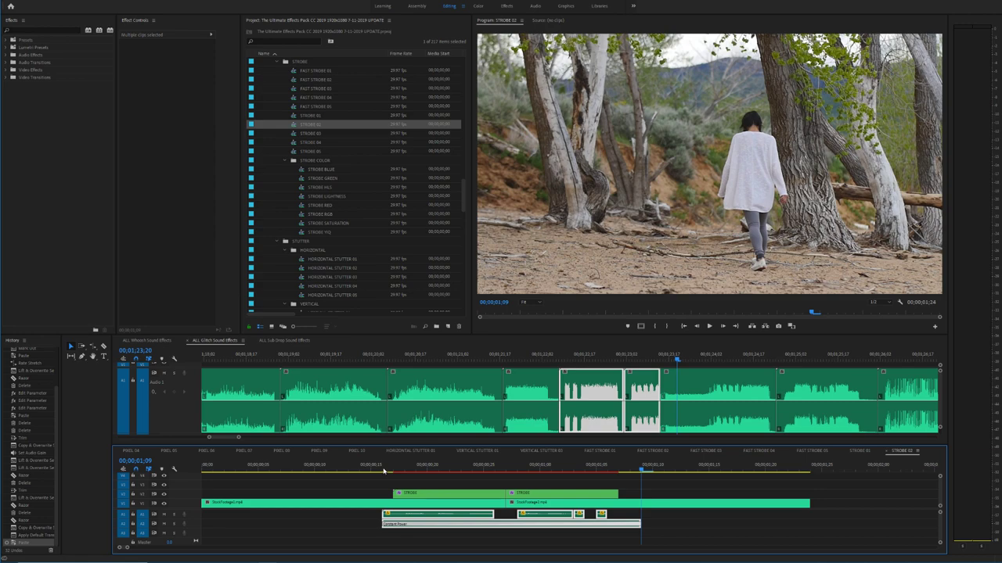
pyautogui.click(383, 469)
pyautogui.press('space')
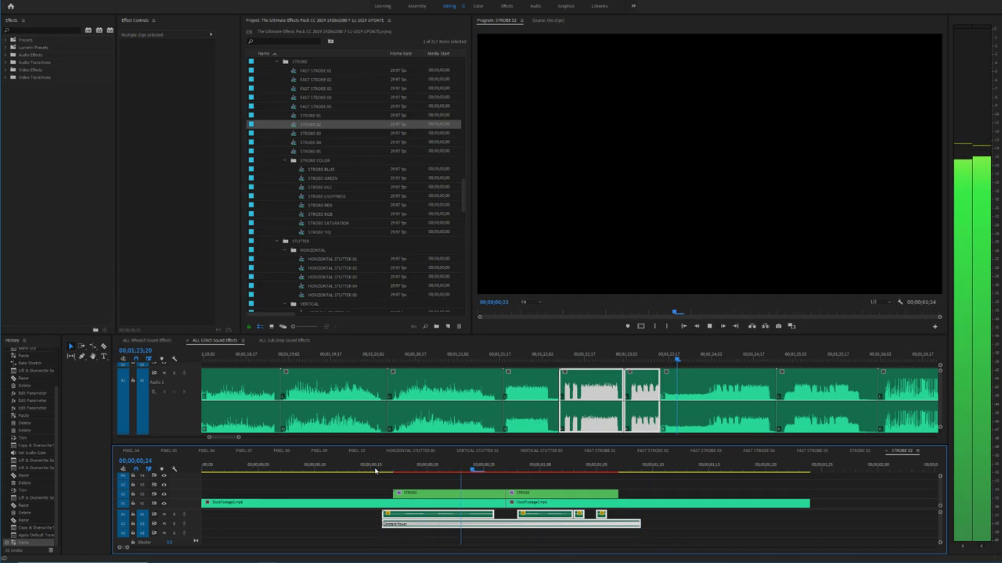
pyautogui.press('space')
pyautogui.hotkey('ctrl', 's')
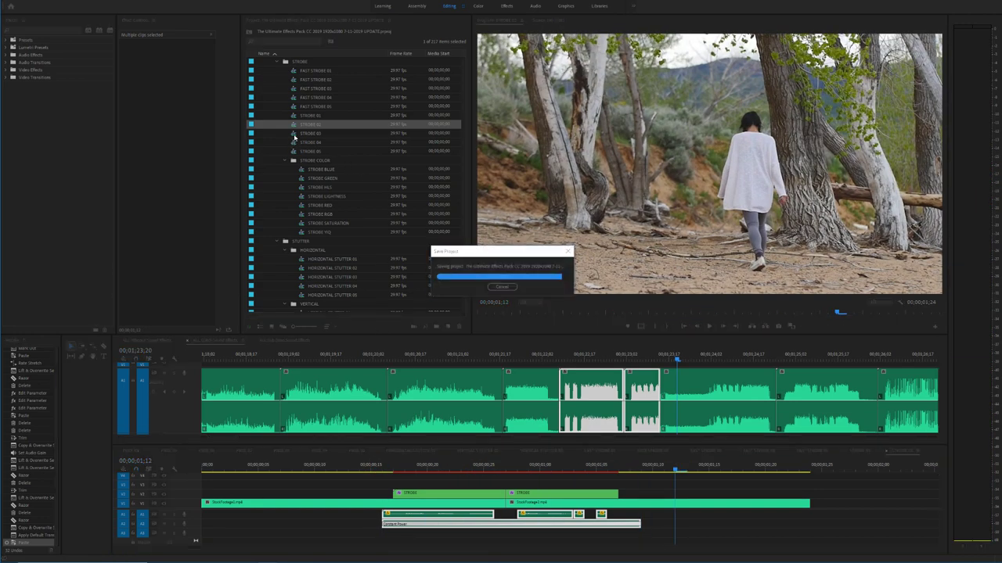
# Step: Open STROBE 03, paste the copied audio clips at about 00;00;00;15 and save the project
pyautogui.doubleClick(297, 134)
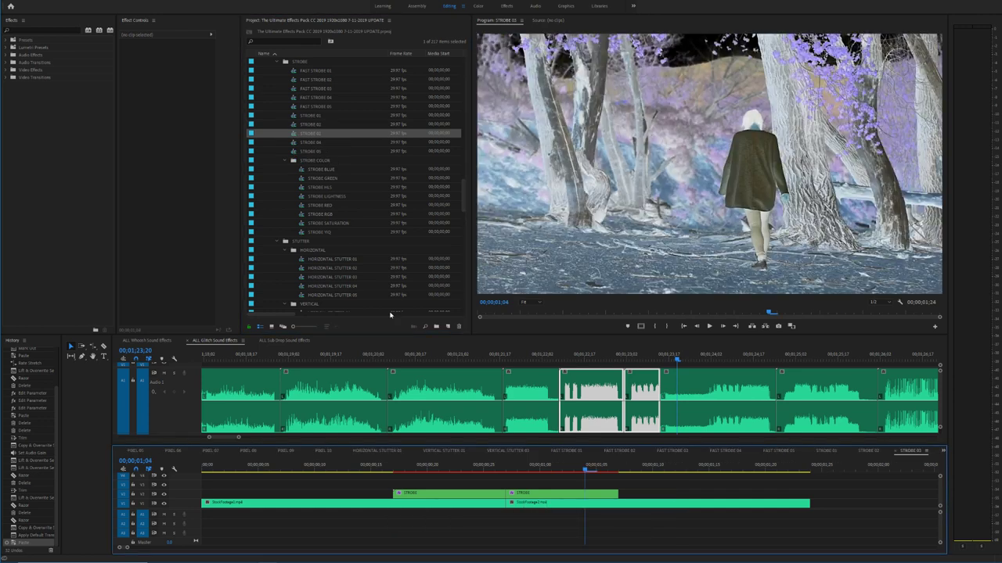
pyautogui.click(380, 465)
pyautogui.hotkey('ctrl', 'v')
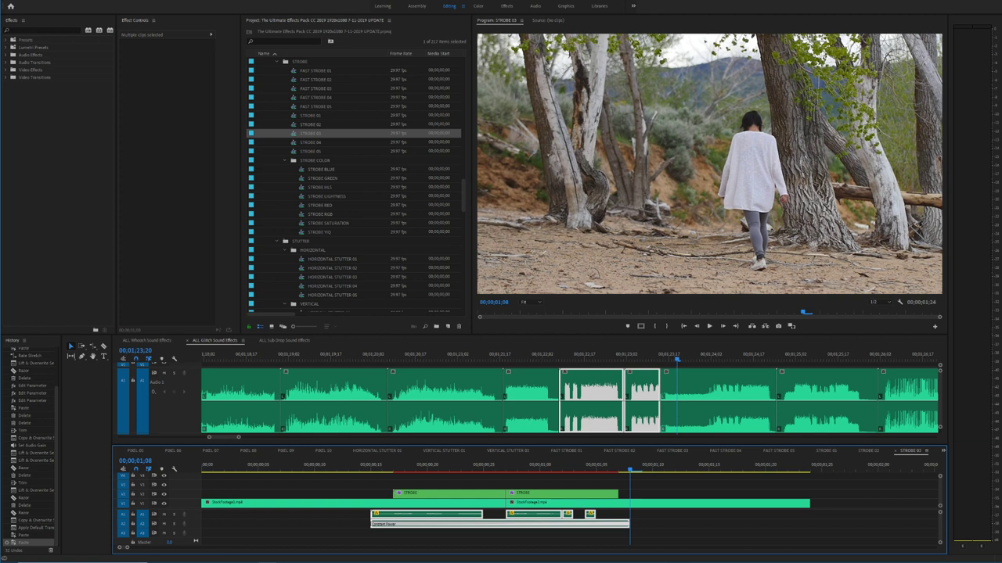
pyautogui.hotkey('ctrl', 's')
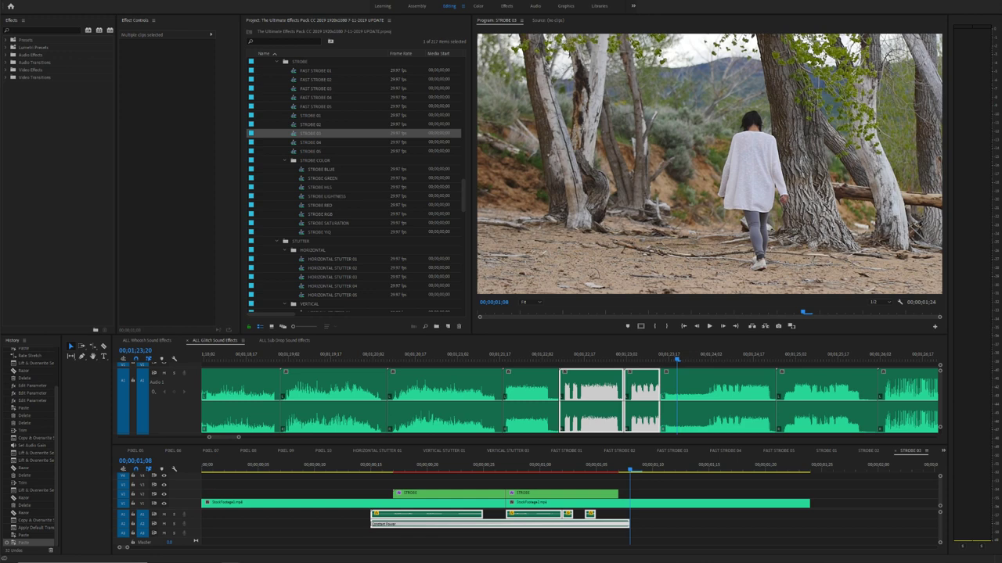
# Step: Switch to the browser, search YouTube for "zhiyun" and open the video "Unique Gimbal Shot Skill to Better Your Video"
pyautogui.moveTo(442, 168); pyautogui.dragTo(391, 47)
pyautogui.click(356, 88)
pyautogui.write('zhiyun')
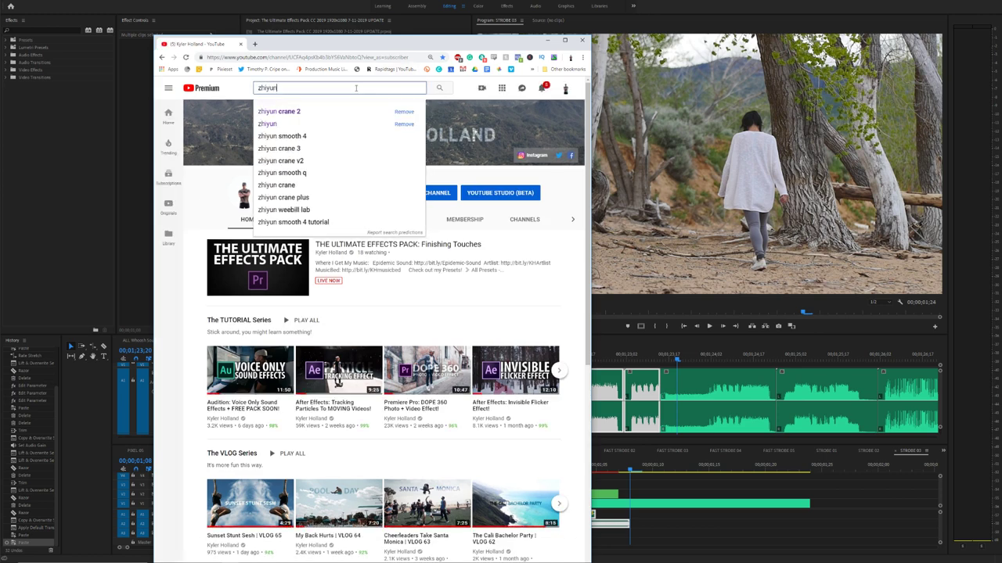
pyautogui.press('Return')
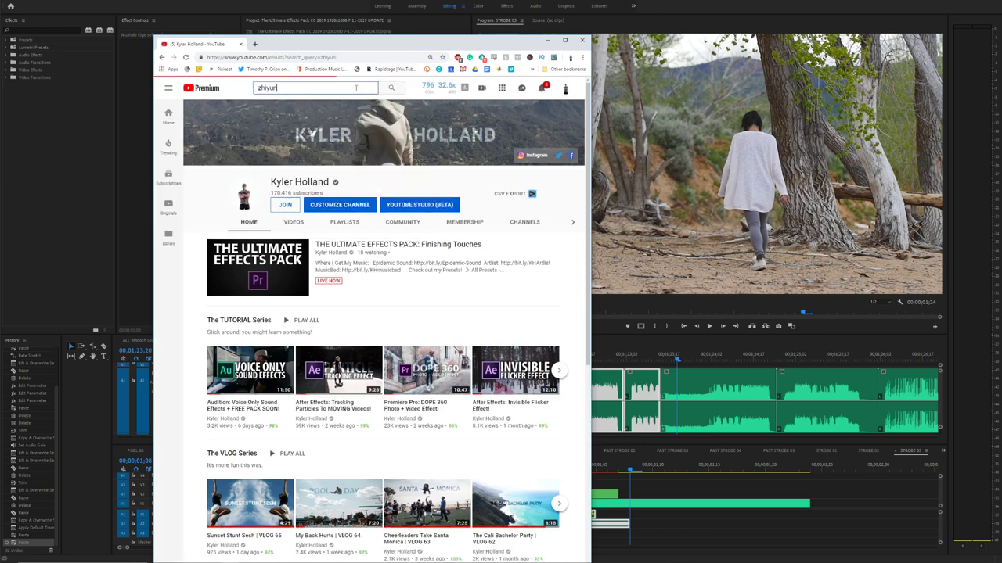
pyautogui.click(261, 156)
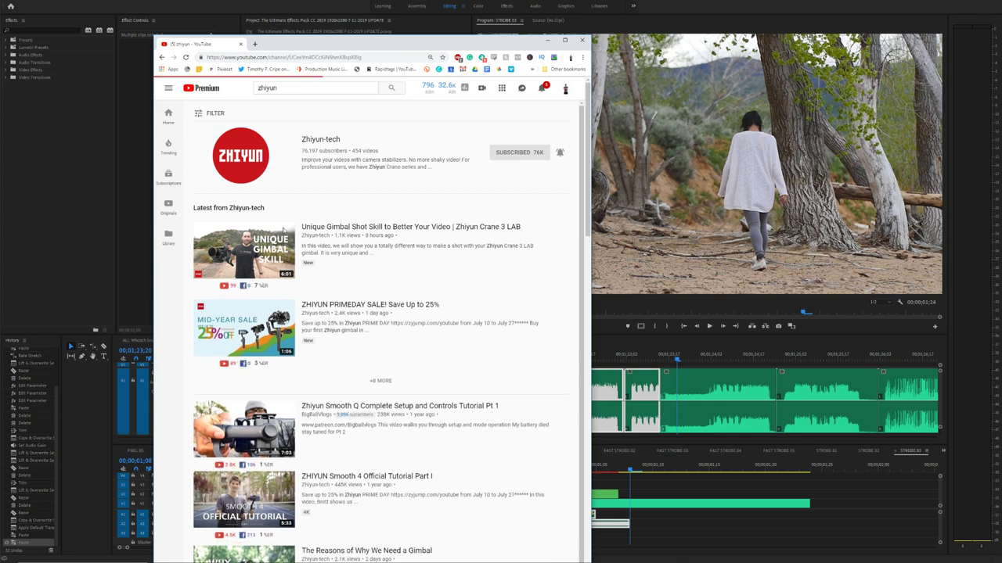
pyautogui.click(272, 269)
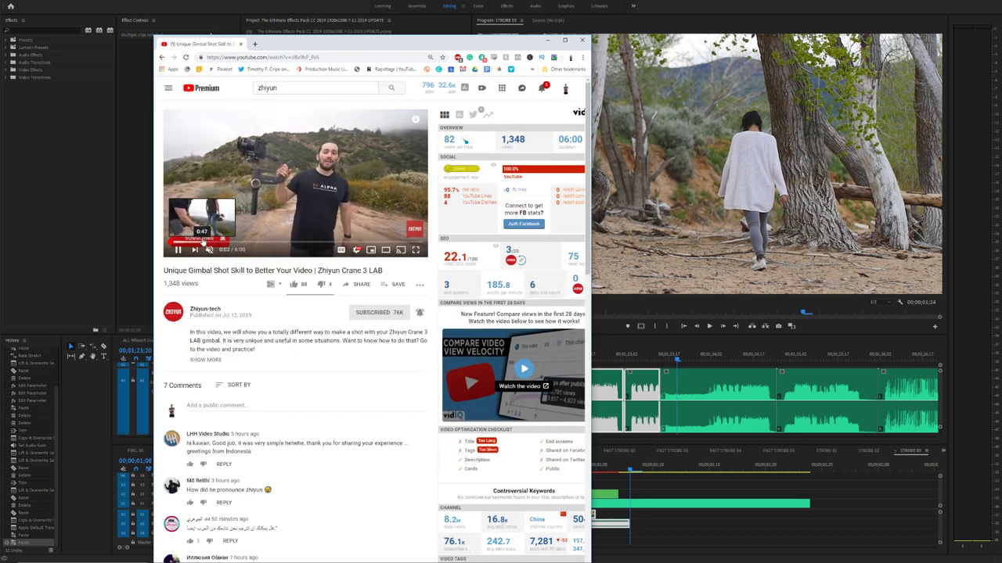
# Step: Skim through the gimbal video in theater mode with the sound muted and close the browser
pyautogui.click(217, 242)
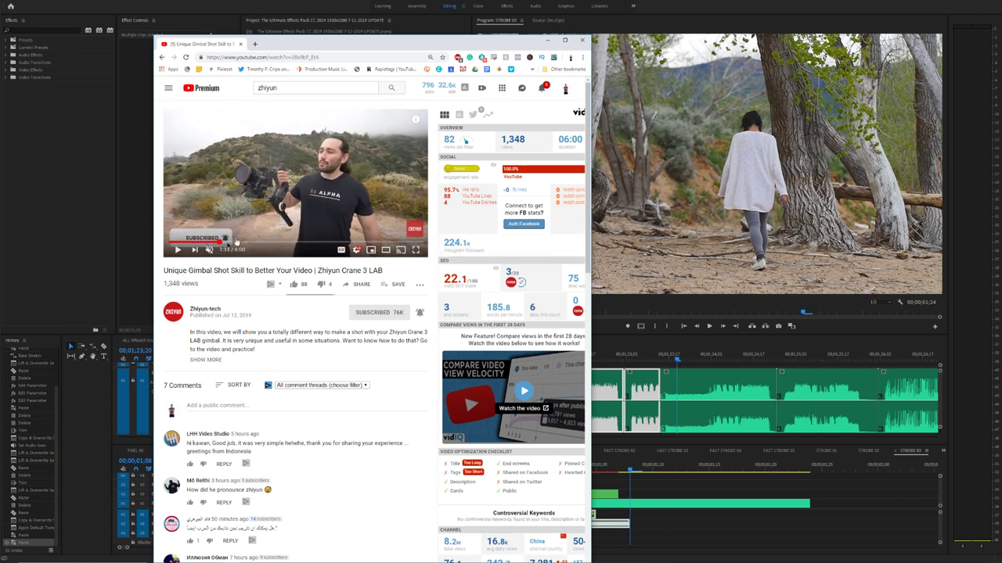
pyautogui.click(273, 245)
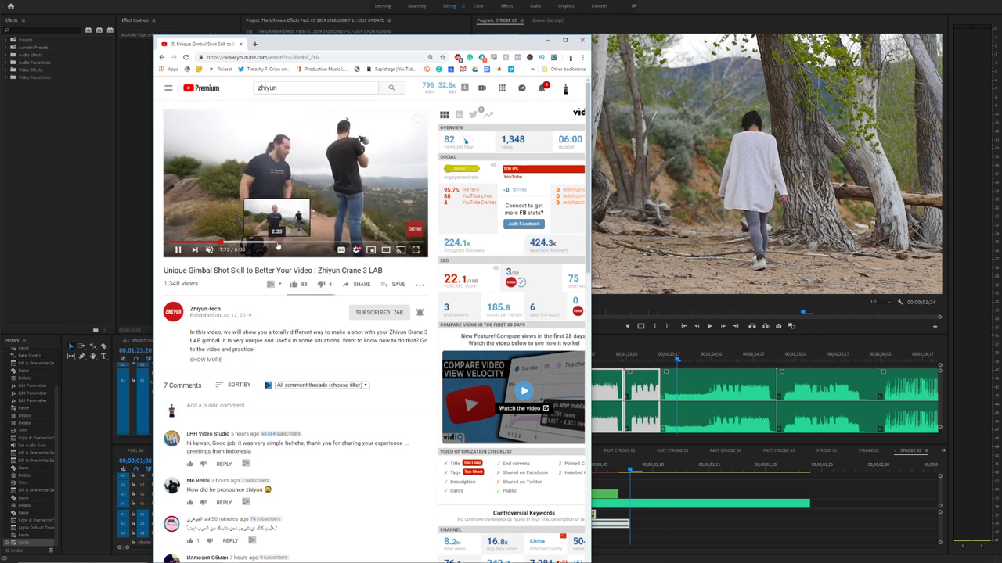
pyautogui.click(294, 211)
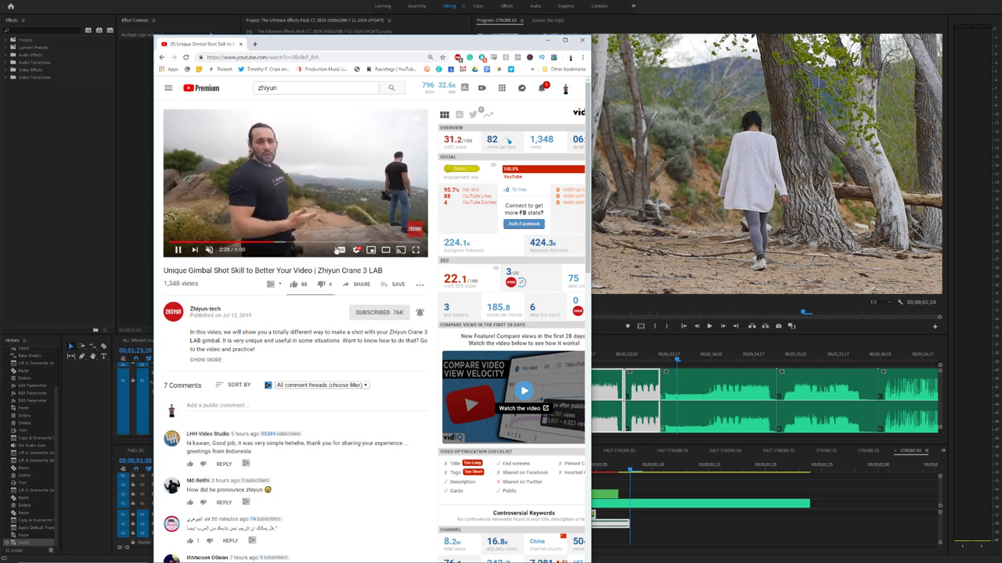
pyautogui.click(386, 250)
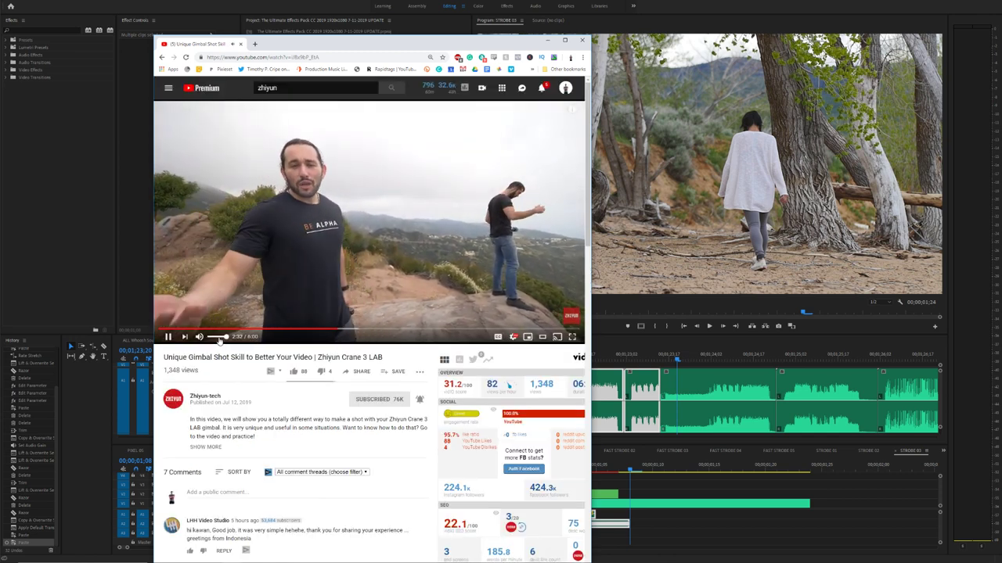
pyautogui.click(346, 330)
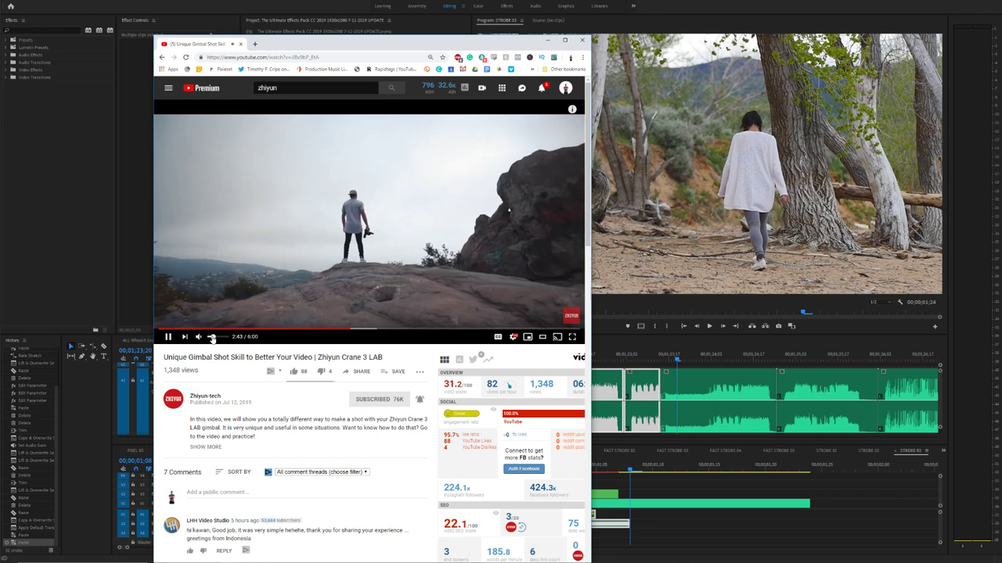
pyautogui.click(200, 338)
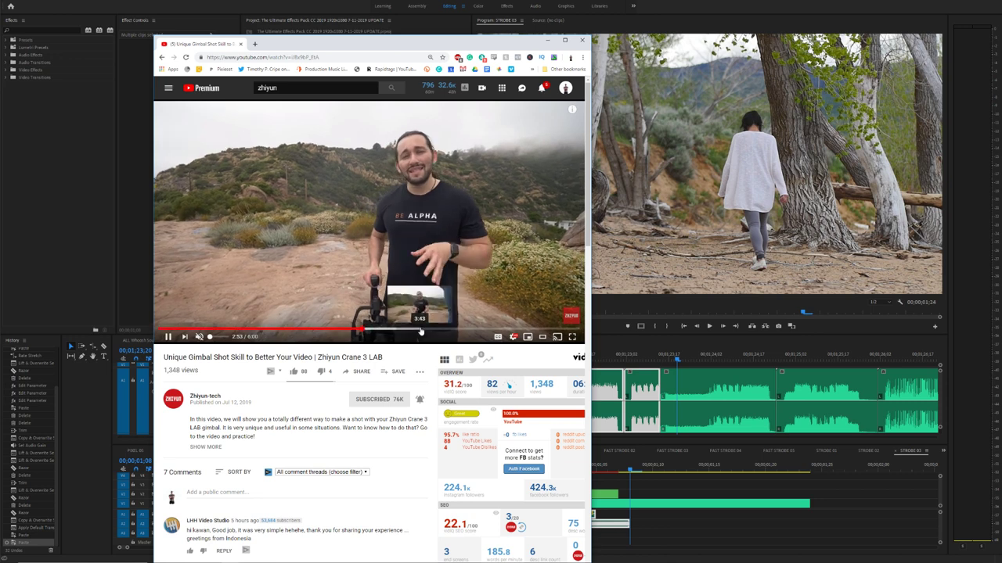
pyautogui.click(479, 329)
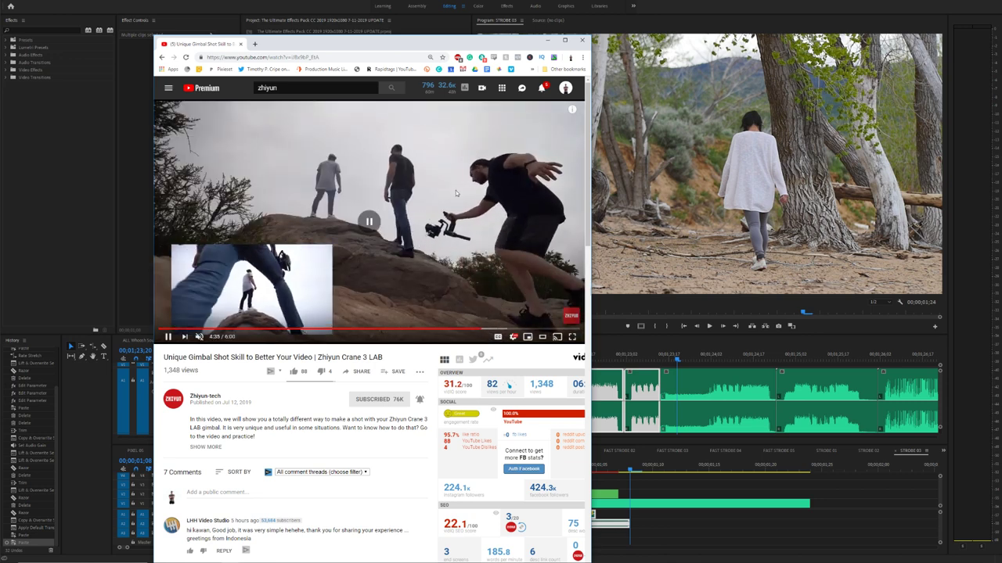
pyautogui.click(581, 40)
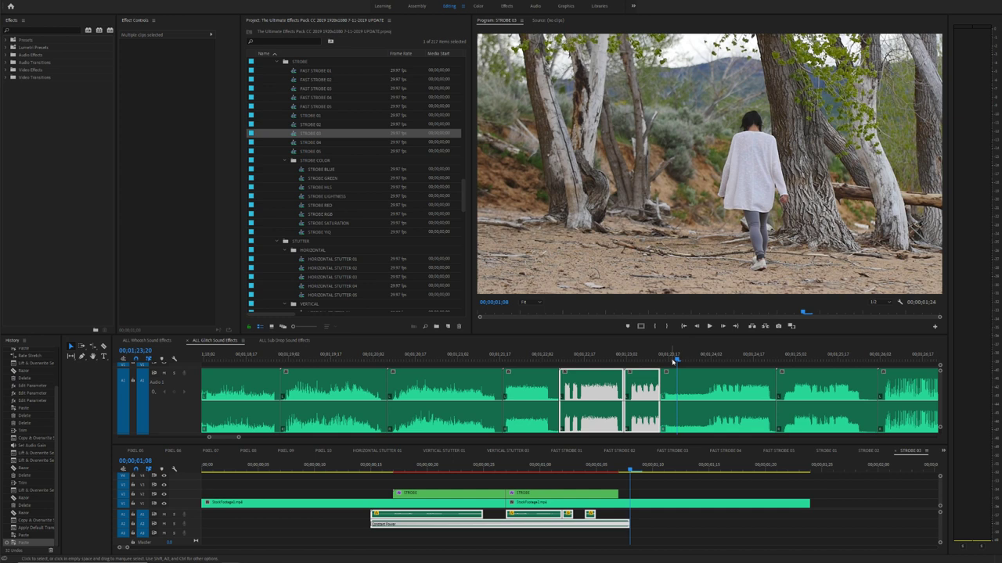
# Step: Look through and audition the clips in ALL Glitch Sound Effects and check the clips in ALL Sub Drop Sound Effects
pyautogui.click(681, 389)
pyautogui.press('-')
pyautogui.press('-')
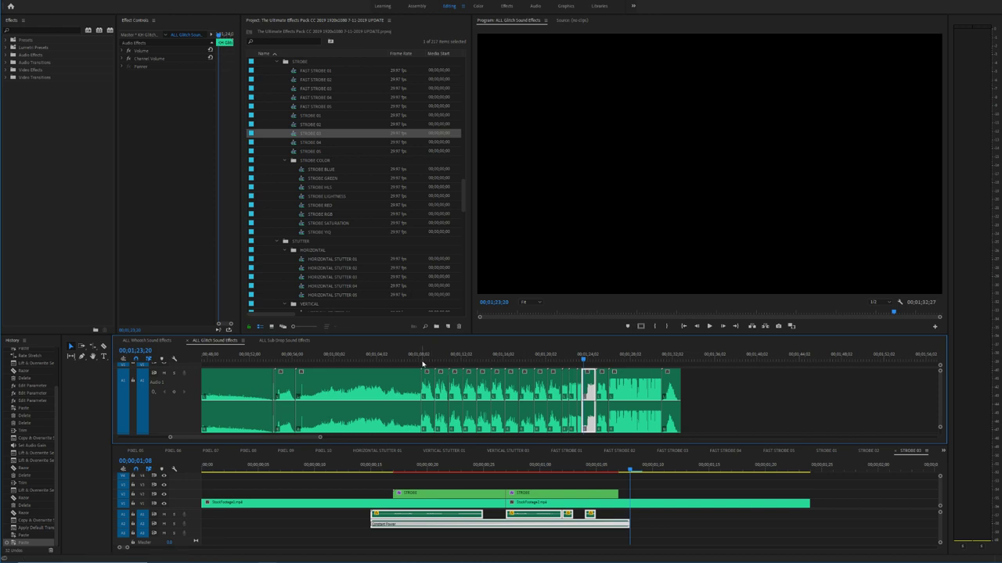
pyautogui.click(423, 363)
pyautogui.press('-')
pyautogui.click(423, 362)
pyautogui.press('=')
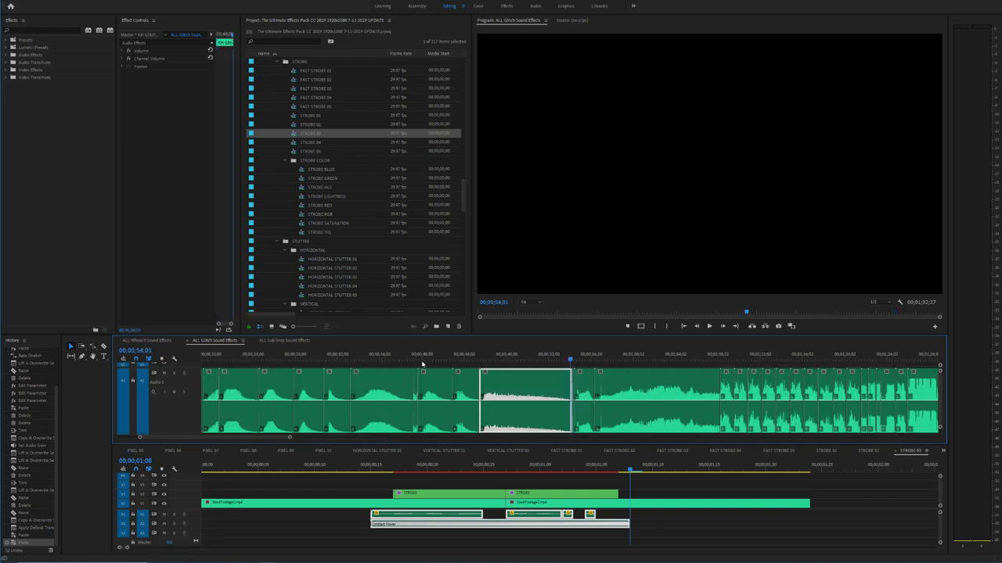
pyautogui.click(422, 358)
pyautogui.press('-')
pyautogui.press('-')
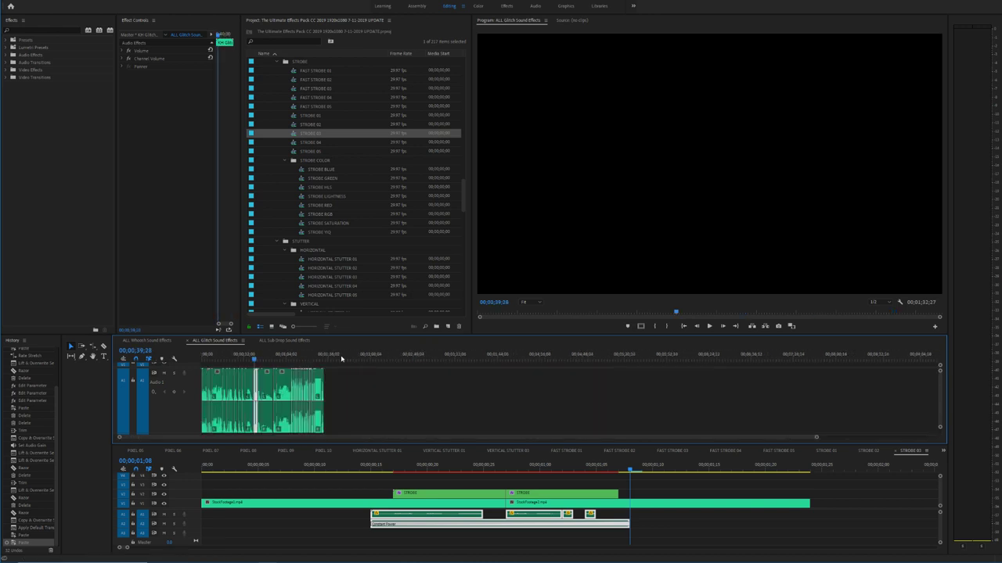
pyautogui.press('Home')
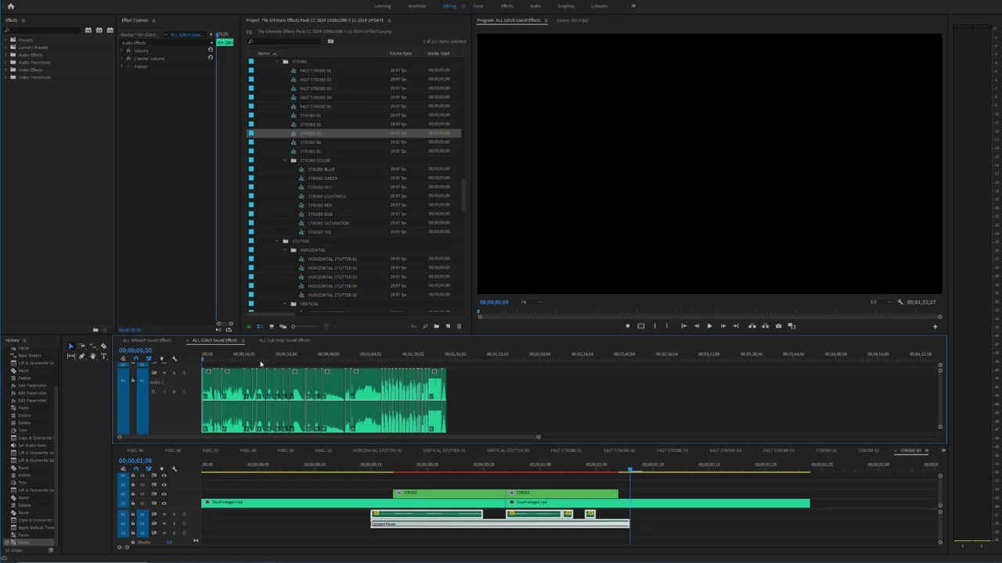
pyautogui.press('=')
pyautogui.press('=')
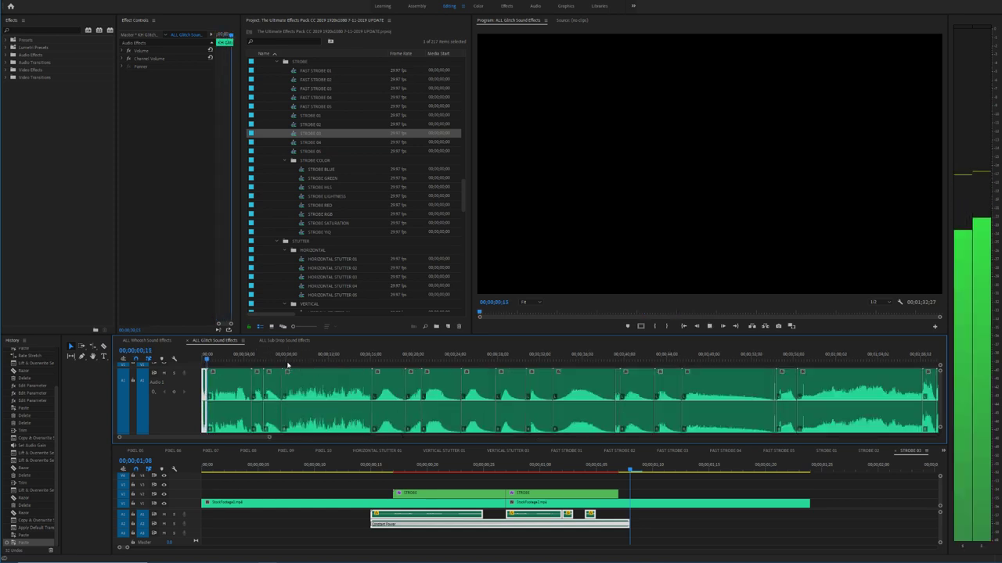
pyautogui.click(285, 360)
pyautogui.press('space')
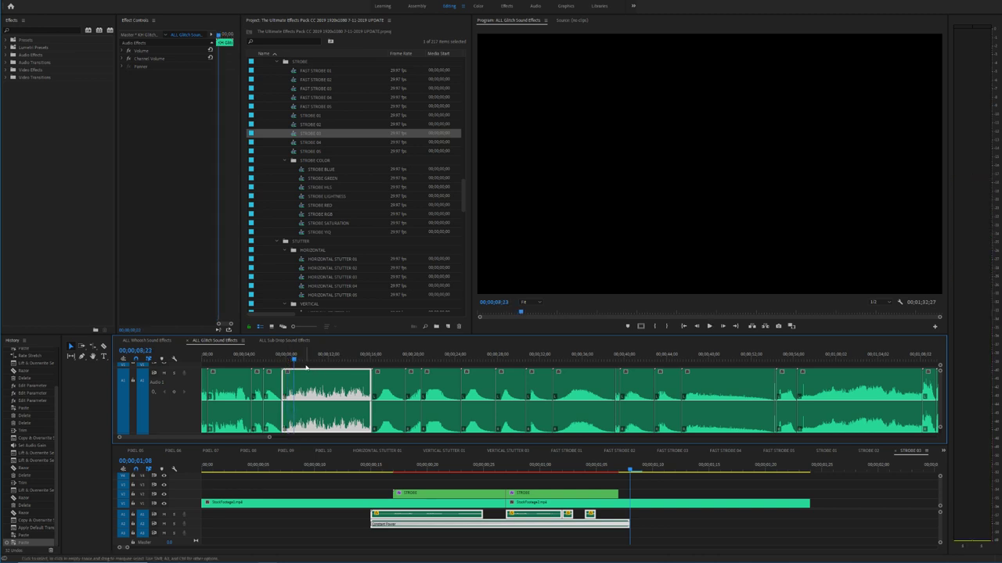
pyautogui.click(269, 342)
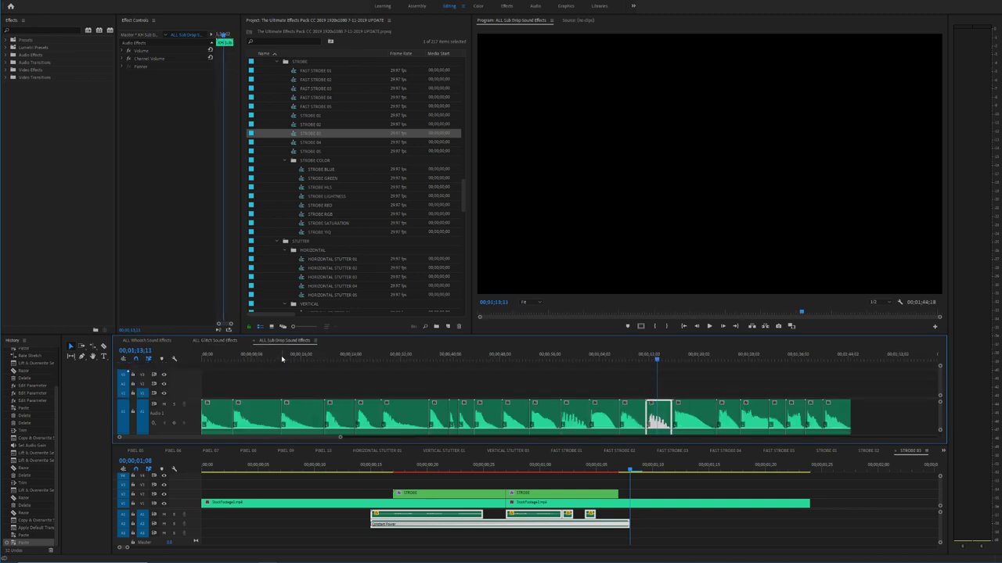
pyautogui.click(280, 357)
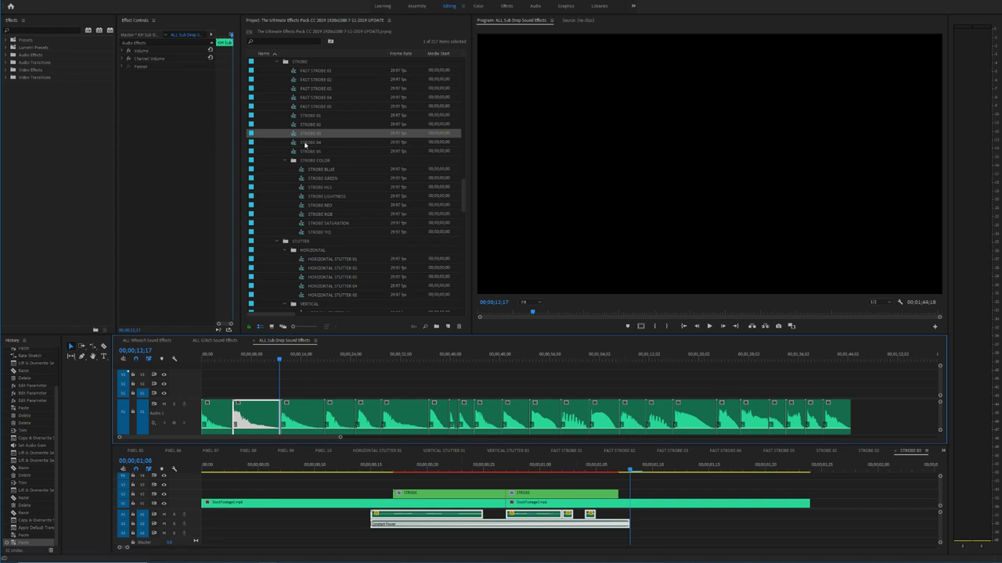
# Step: Open STROBE 04 in the lower timeline group and paste the copied audio clips at about 00;00;00;17
pyautogui.doubleClick(296, 143)
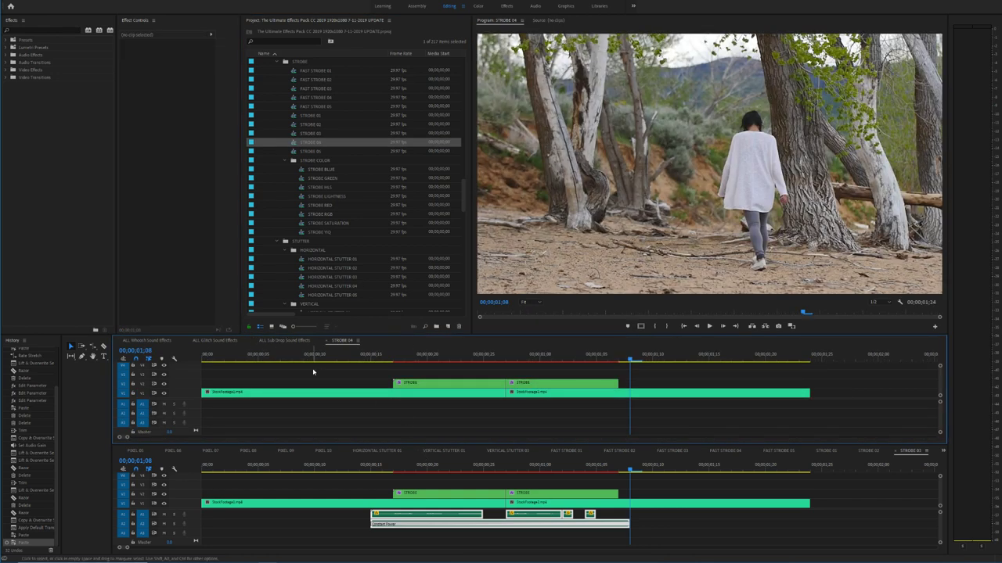
pyautogui.moveTo(337, 342); pyautogui.dragTo(755, 471)
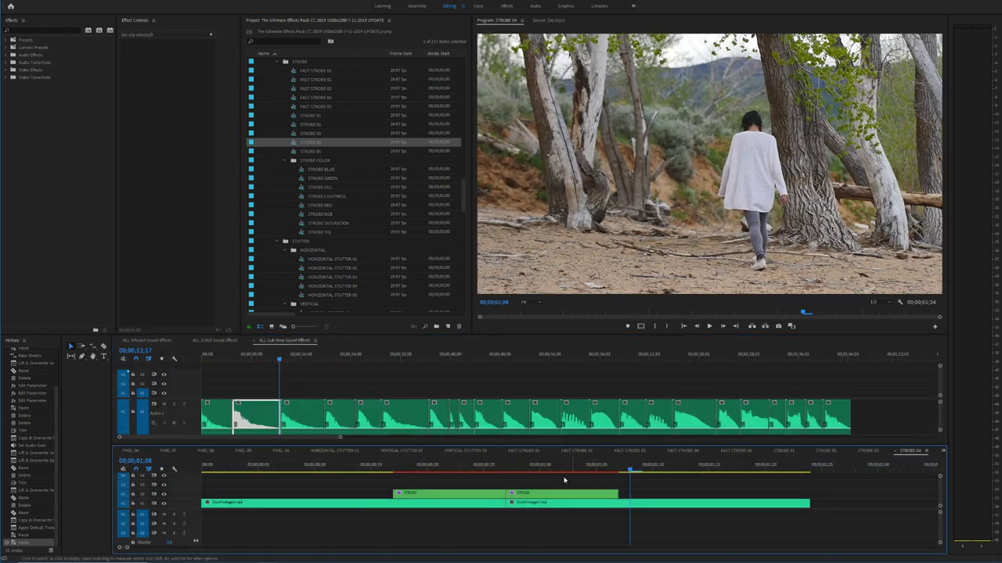
pyautogui.click(384, 469)
pyautogui.press('space')
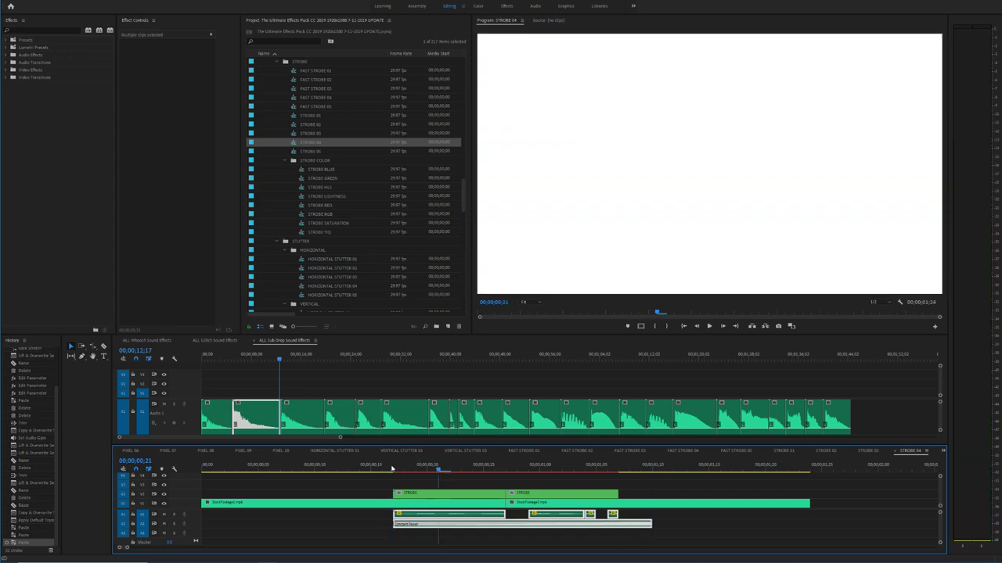
# Step: Split the first glitch clip at about 00;00;00;21, trim the second piece to end at about 00;00;00;25 and play it back
pyautogui.click(446, 517)
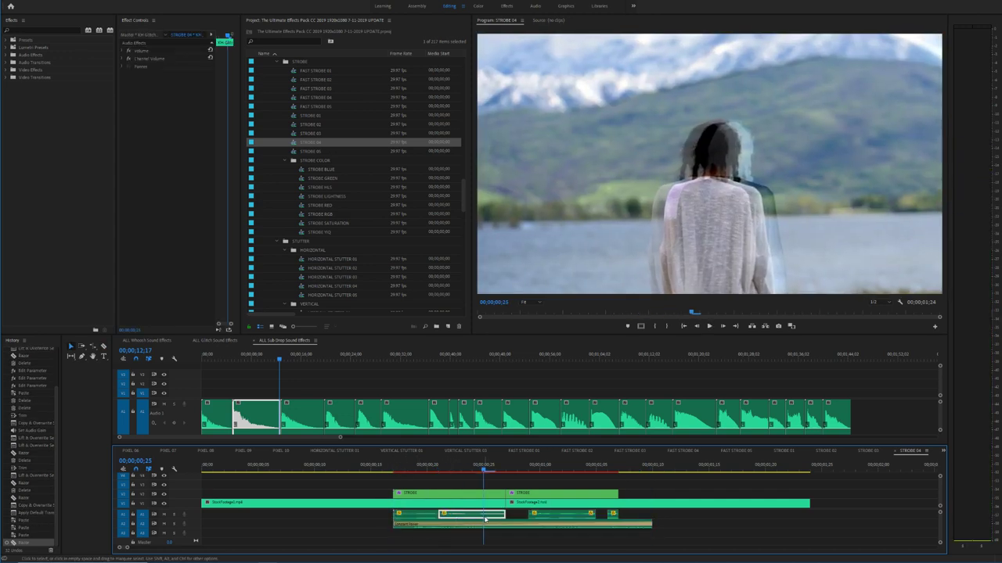
pyautogui.moveTo(502, 513); pyautogui.dragTo(483, 514)
pyautogui.click(416, 471)
pyautogui.press('space')
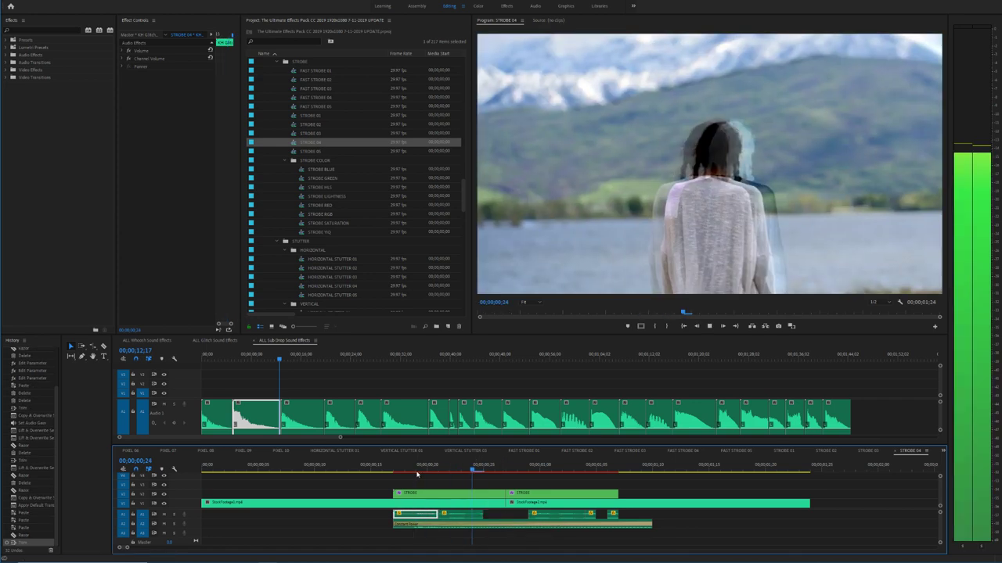
pyautogui.press('space')
# Step: Move the long glitch clip after the cut to start at about 00;00;00;28 and play back the transition
pyautogui.click(574, 515)
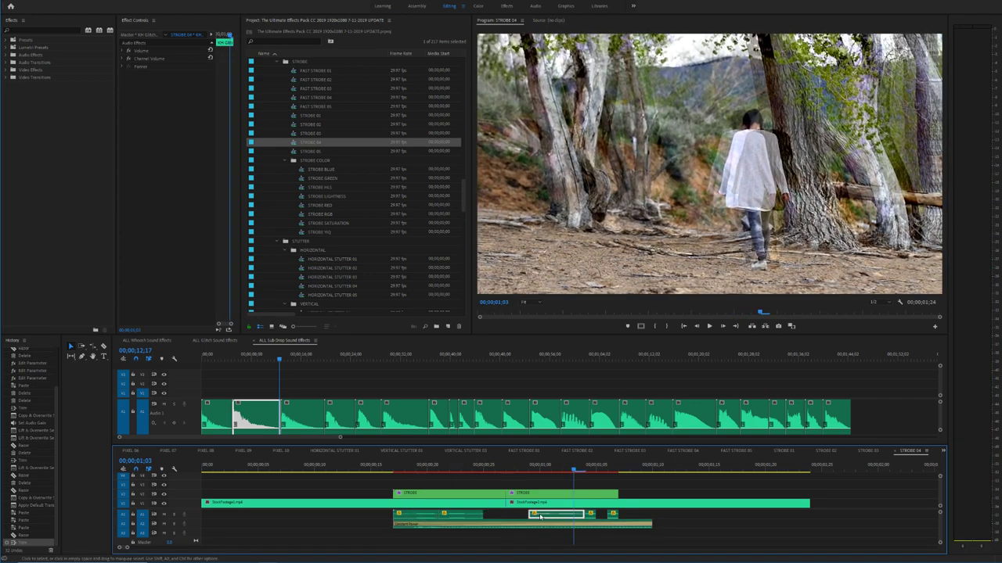
pyautogui.moveTo(539, 516); pyautogui.dragTo(527, 517)
pyautogui.click(380, 465)
pyautogui.press('space')
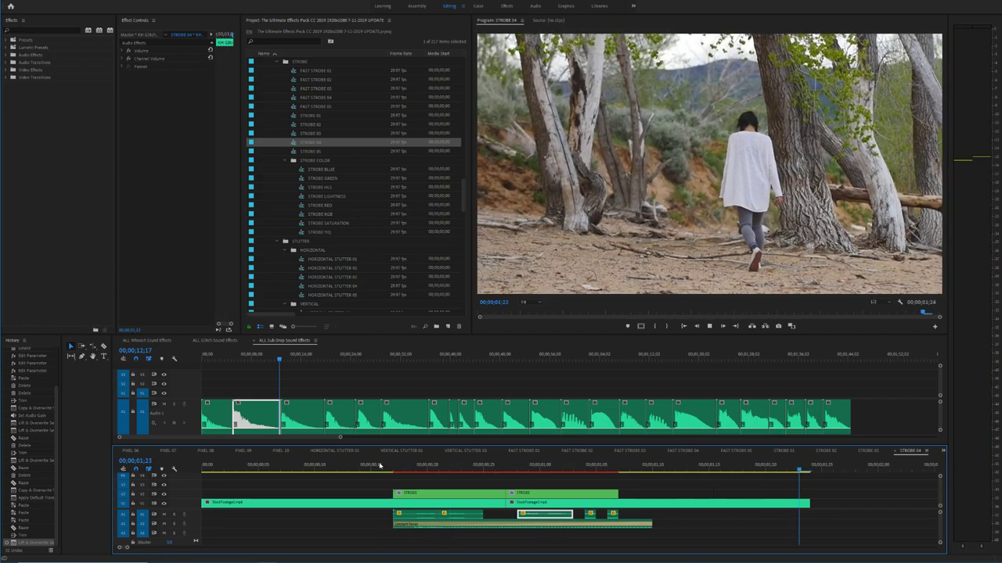
pyautogui.press('space')
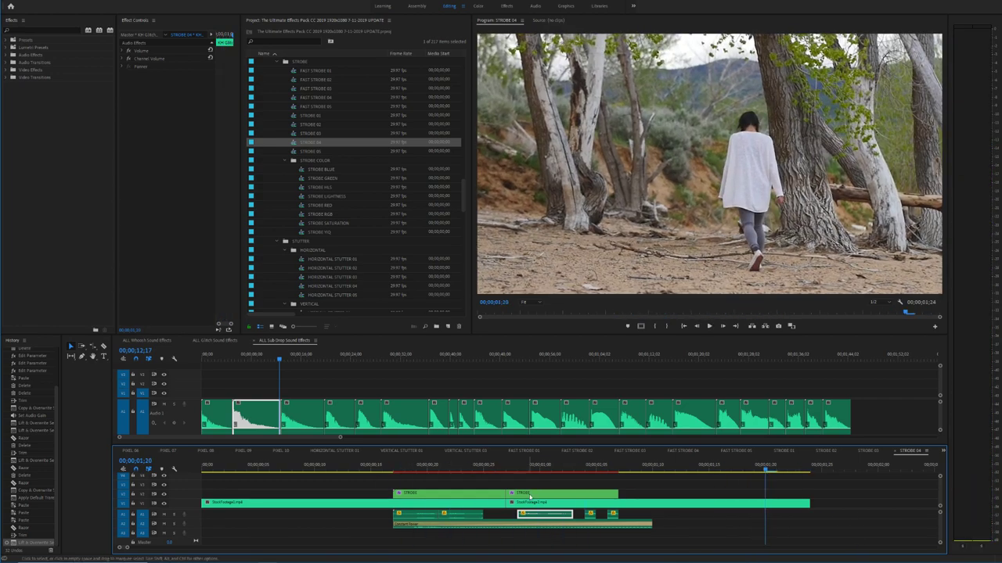
# Step: Copy all the audio clips from STROBE 04 and paste them into STROBE 05 at about 00;00;00;17
pyautogui.moveTo(624, 540); pyautogui.dragTo(430, 517)
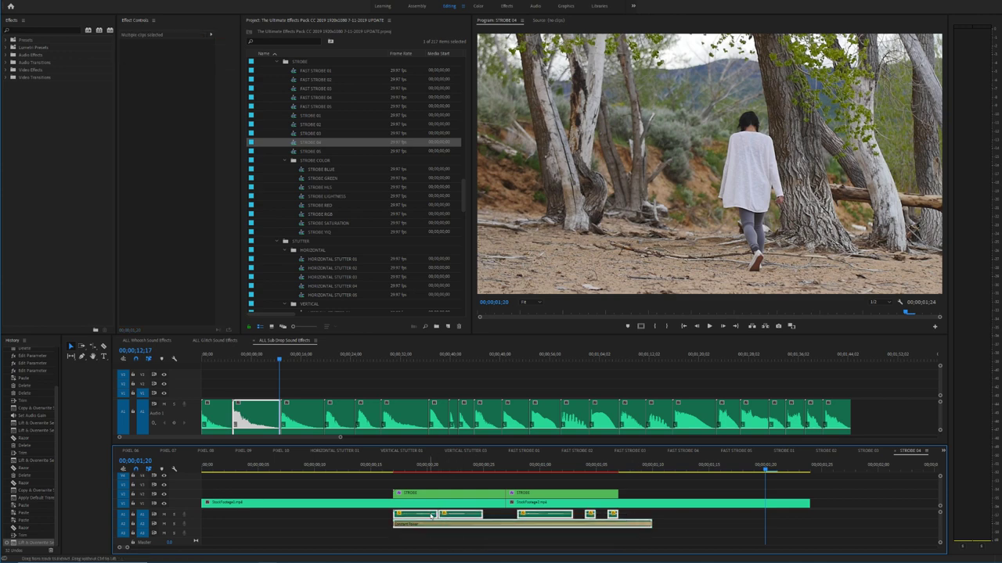
pyautogui.doubleClick(298, 153)
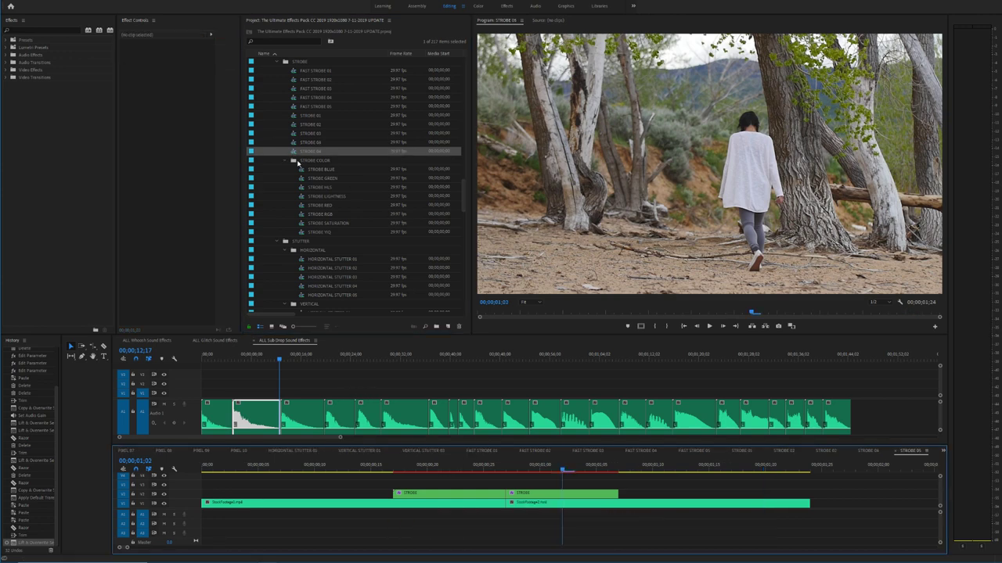
pyautogui.click(396, 470)
pyautogui.hotkey('ctrl', 'v')
# Step: Trim the first glitch piece to end at about 00;00;00;19, move the second to start at about 00;00;00;20 and play back the result
pyautogui.click(383, 470)
pyautogui.moveTo(382, 469); pyautogui.dragTo(416, 469)
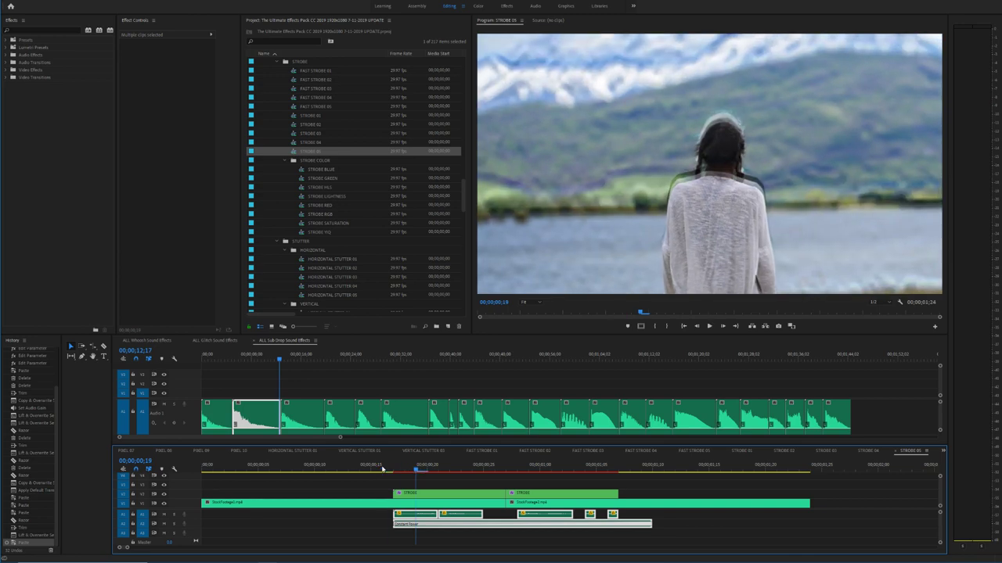
pyautogui.moveTo(436, 516)
pyautogui.mouseDown()
pyautogui.moveTo(415, 516)
pyautogui.moveTo(444, 520)
pyautogui.moveTo(442, 511)
pyautogui.mouseUp()
pyautogui.press('Right')
pyautogui.press('Right')
pyautogui.press('Right')
pyautogui.press('Right')
pyautogui.hotkey('ctrl', 'z')
pyautogui.click(430, 517)
pyautogui.click(440, 516)
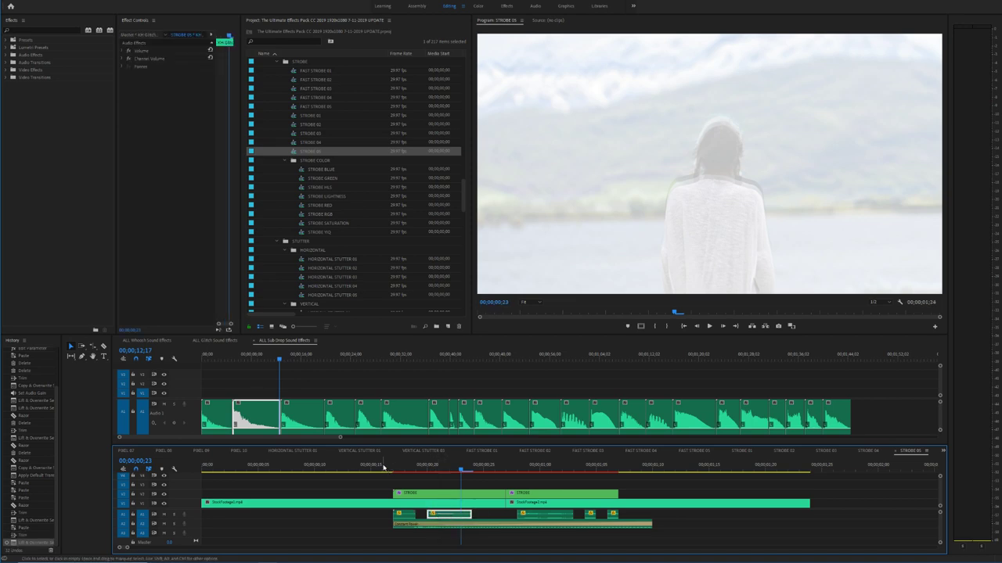
pyautogui.click(382, 466)
pyautogui.press('space')
pyautogui.click(382, 467)
pyautogui.press('space')
pyautogui.press('space')
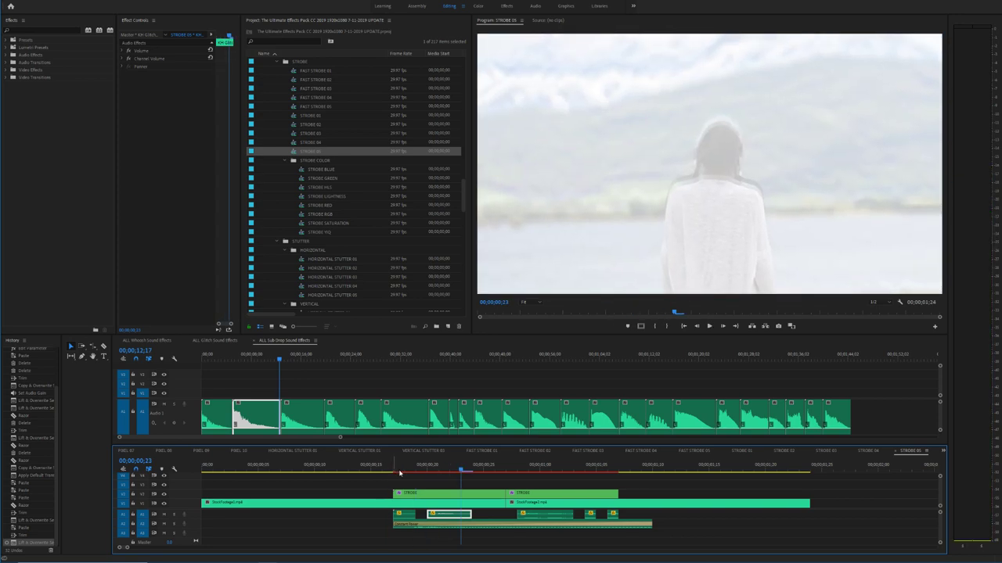
# Step: Delete the short first glitch piece in STROBE 05 and extend the next clip's start back to about 00;00;00;18
pyautogui.click(409, 517)
pyautogui.press('Delete')
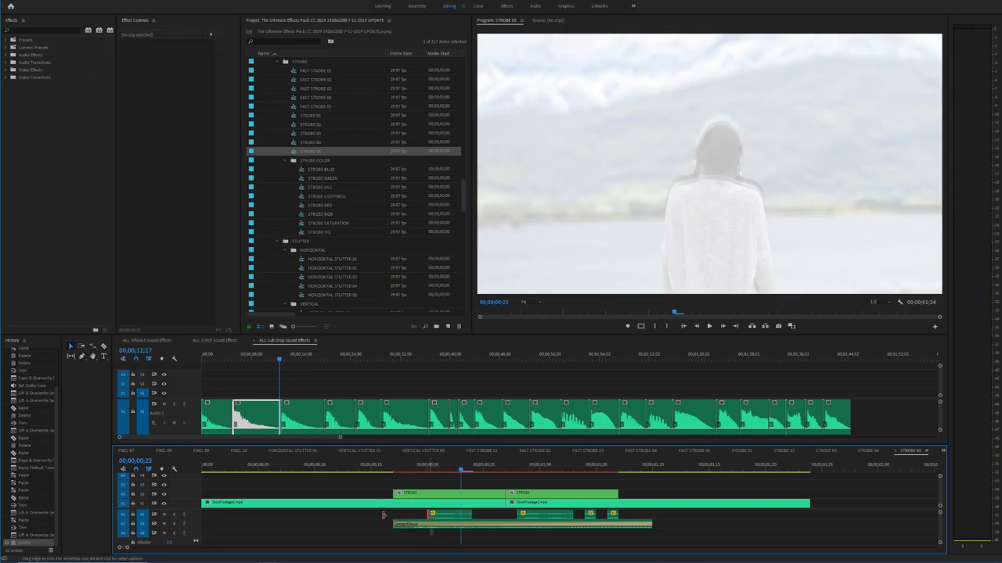
pyautogui.moveTo(384, 514); pyautogui.dragTo(406, 517)
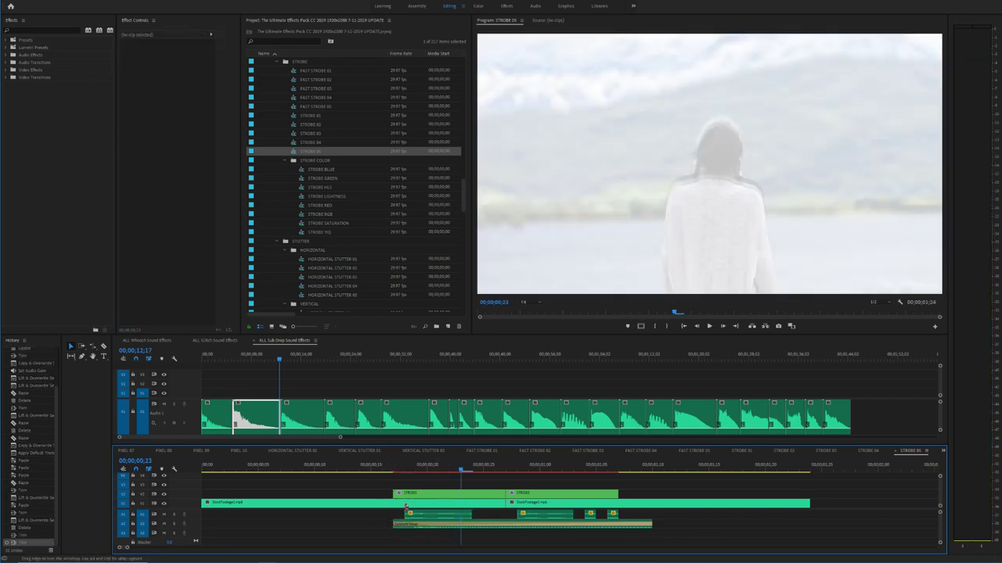
# Step: Move the second glitch clip on A1 to start at about 00;00;00;26 and play back the STROBE 05 transition
pyautogui.click(403, 525)
pyautogui.click(391, 466)
pyautogui.press('space')
pyautogui.click(391, 467)
pyautogui.press('space')
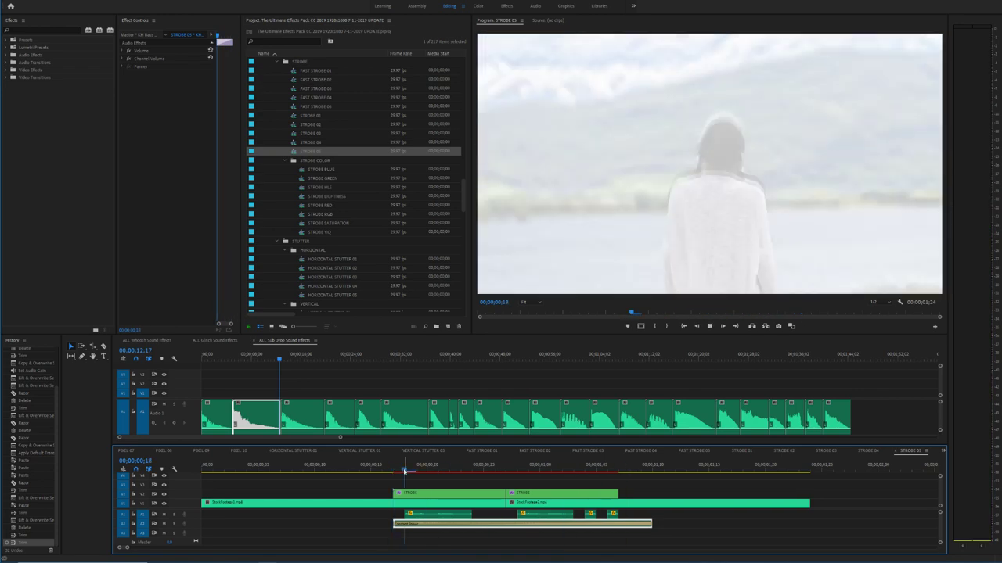
pyautogui.press('space')
pyautogui.press('Down')
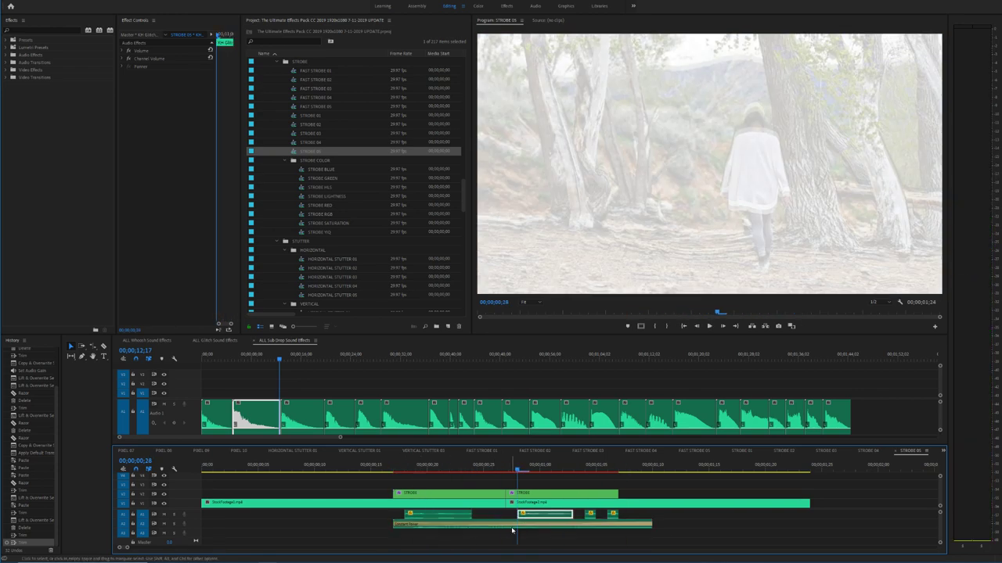
pyautogui.moveTo(525, 516); pyautogui.dragTo(503, 515)
pyautogui.click(489, 471)
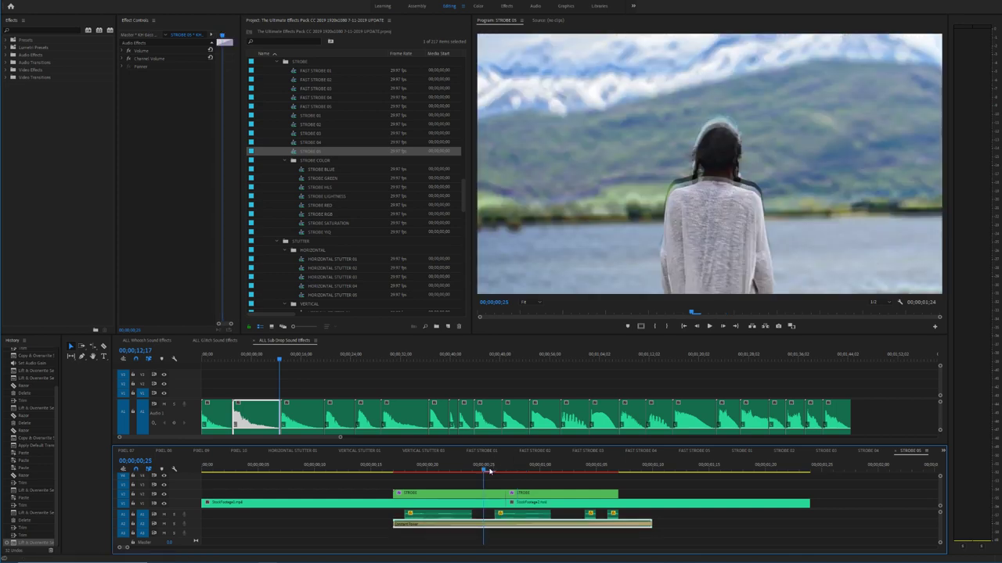
pyautogui.press('space')
pyautogui.press('space')
# Step: Audition the glitch sound at about 00;00;28;09 in the ALL Glitch Sound Effects sequence and add it to track A3 of STROBE 05
pyautogui.click(215, 341)
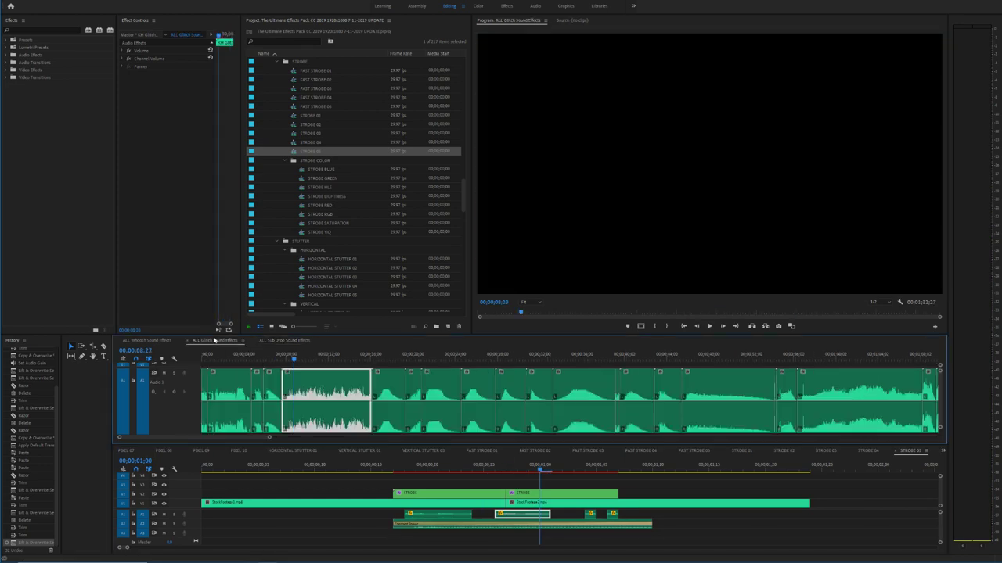
pyautogui.click(502, 359)
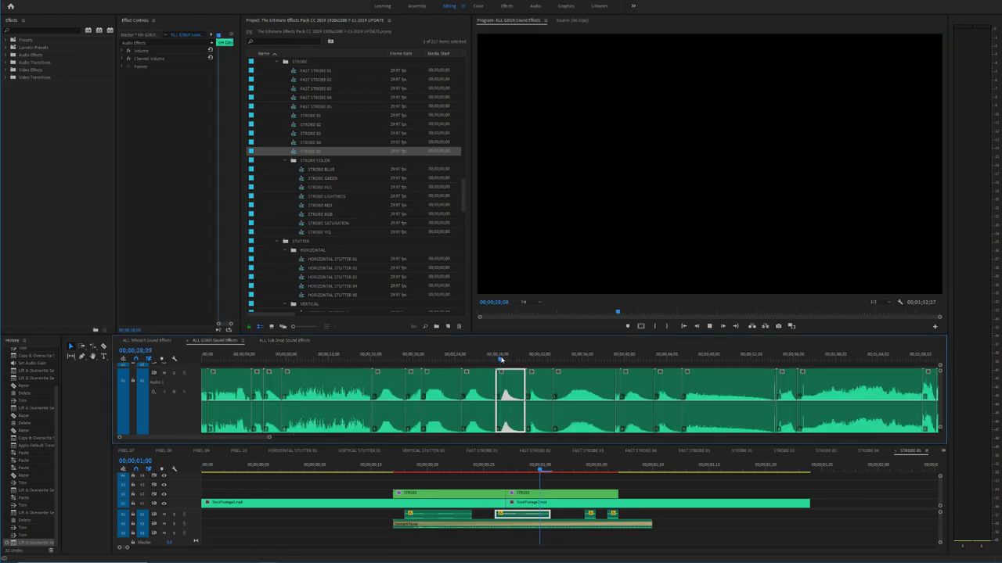
pyautogui.press('space')
pyautogui.press('space')
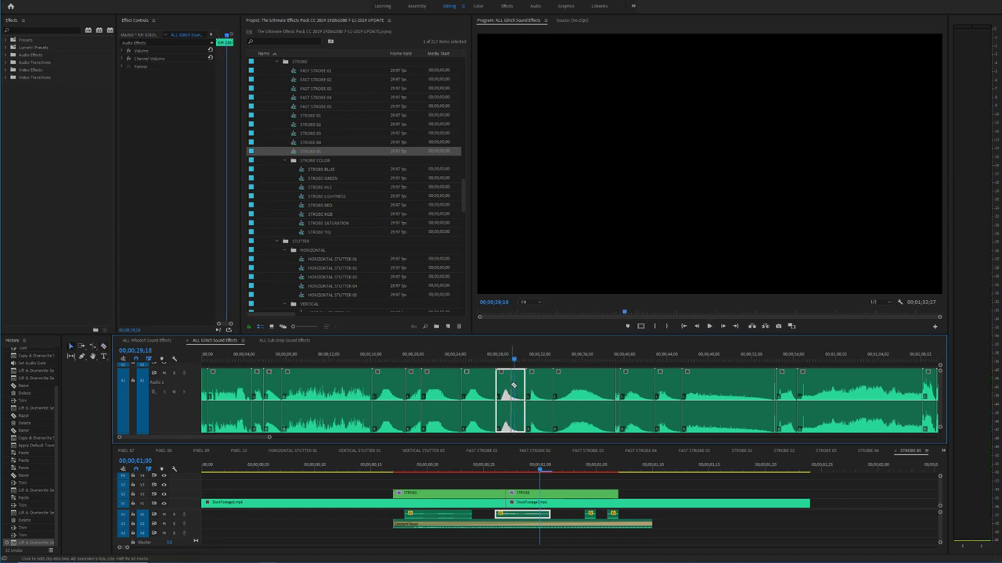
pyautogui.moveTo(509, 386); pyautogui.dragTo(515, 536)
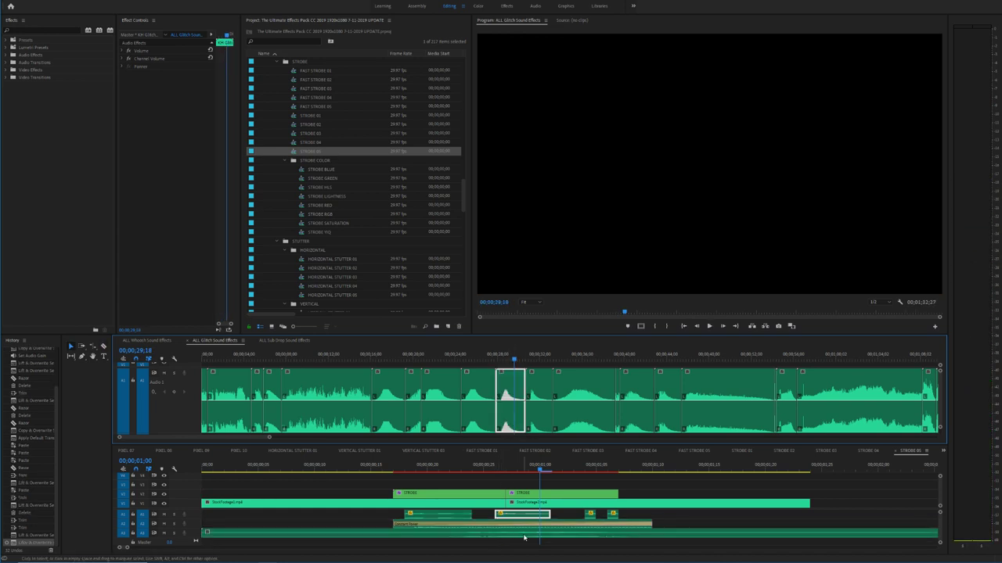
# Step: Trim the new A3 glitch clip to start at about 00;00;00;17, cut it at about 00;00;01;08 and delete the remainder
pyautogui.moveTo(211, 536); pyautogui.dragTo(402, 536)
pyautogui.press('c')
pyautogui.click(630, 535)
pyautogui.press('v')
pyautogui.click(649, 534)
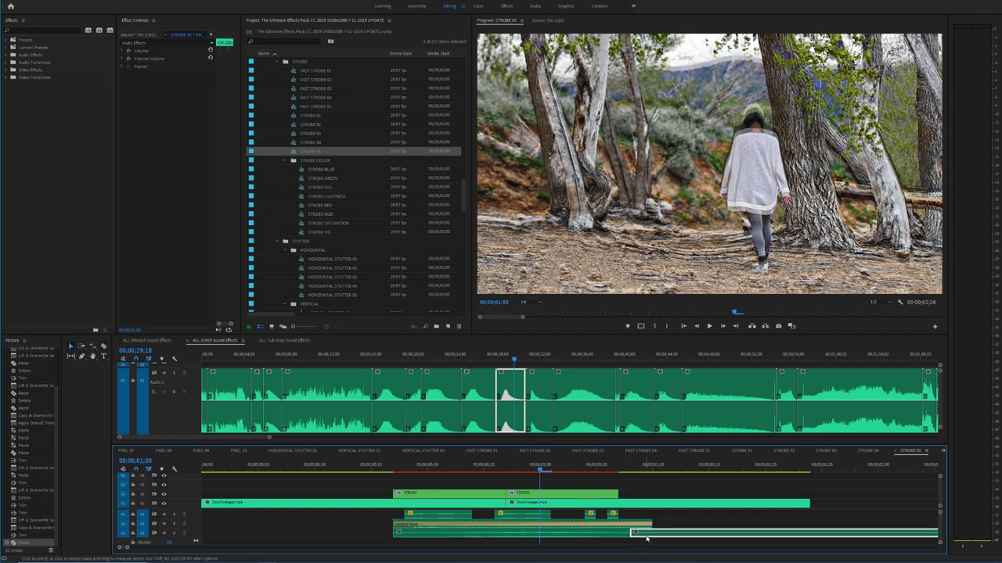
pyautogui.press('Delete')
# Step: Apply the default audio transition to the end of the A3 glitch clip and play back the transition
pyautogui.rightClick(629, 536)
pyautogui.click(661, 530)
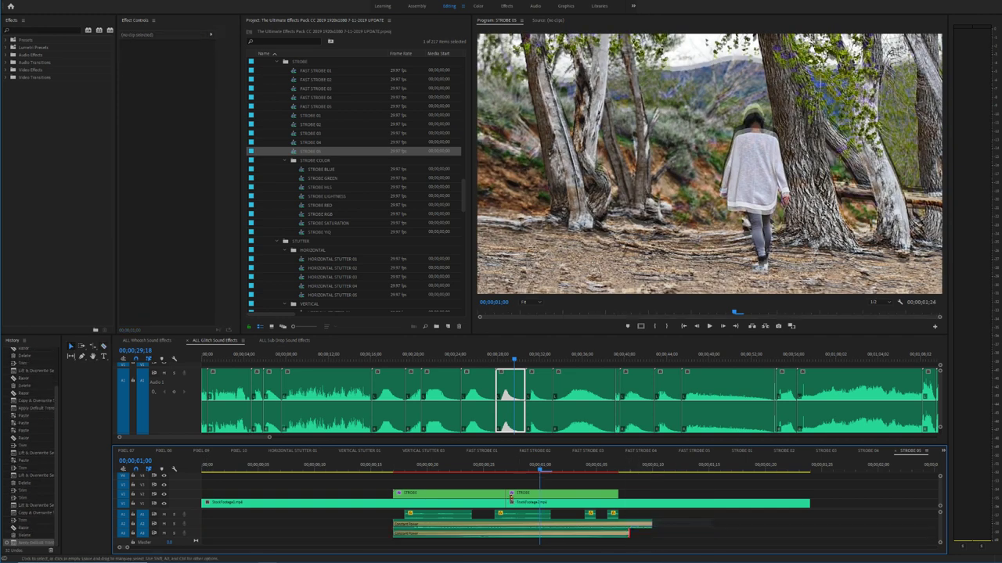
pyautogui.click(368, 465)
pyautogui.press('space')
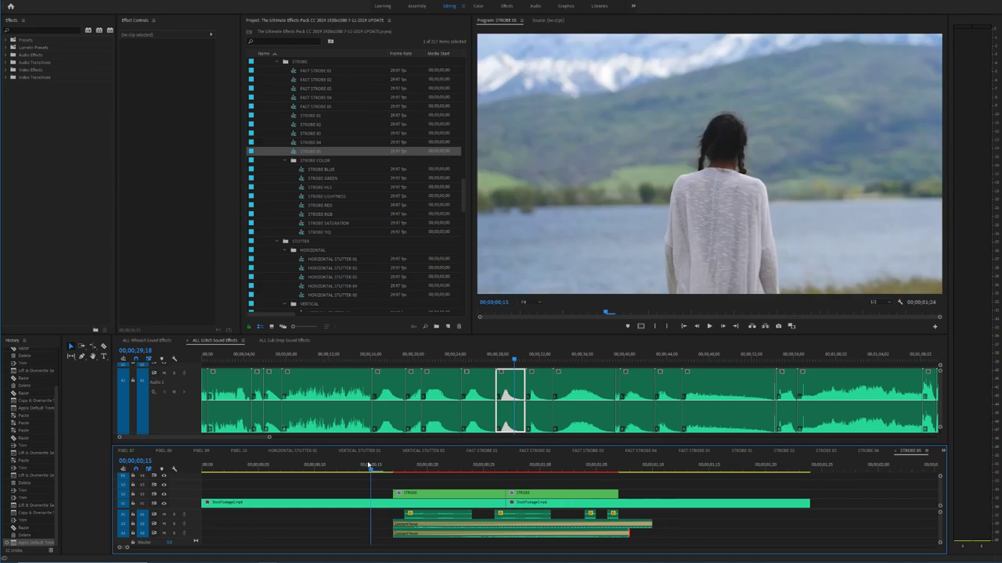
# Step: Cut the A3 glitch clip at about 00;00;00;23 and 00;00;00;27, delete the middle piece and play back the result
pyautogui.click(523, 514)
pyautogui.click(505, 533)
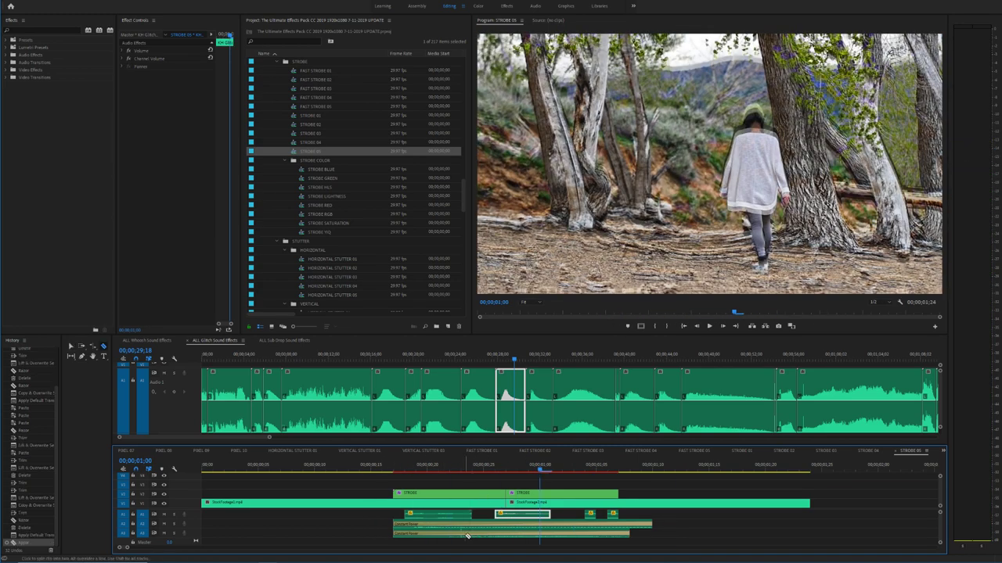
pyautogui.click(462, 532)
pyautogui.press('v')
pyautogui.click(483, 534)
pyautogui.press('Delete')
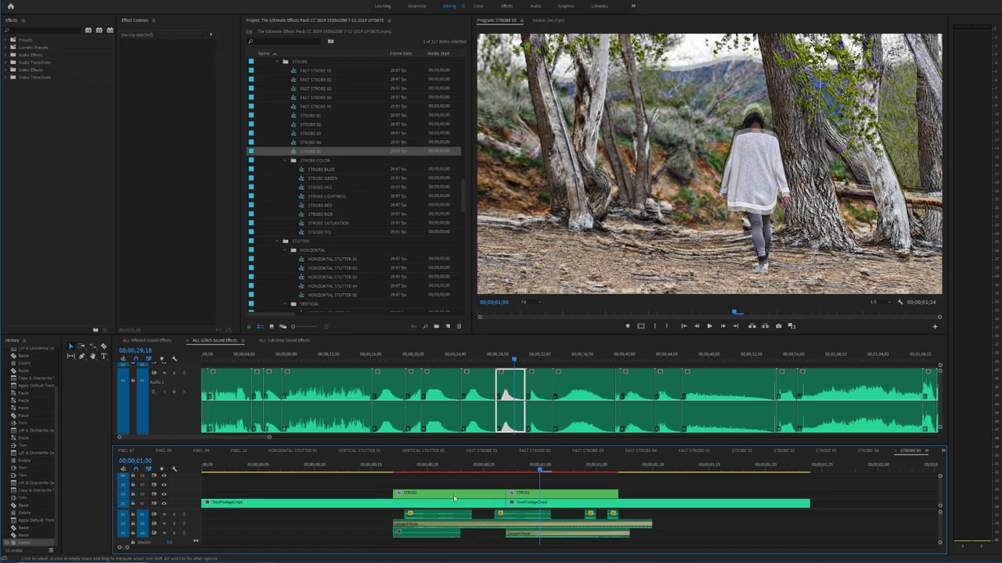
pyautogui.click(395, 468)
pyautogui.press('space')
pyautogui.press('space')
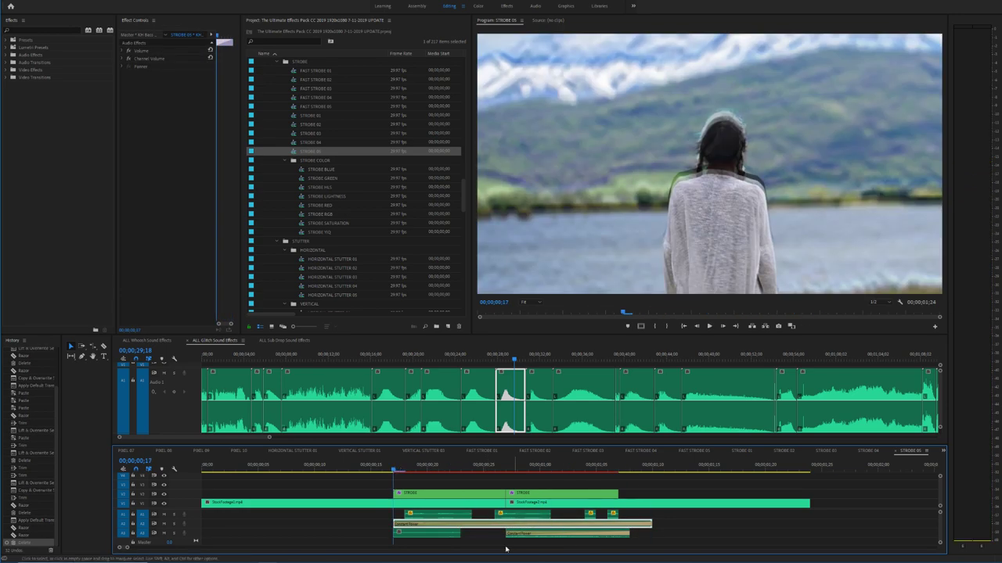
# Step: Split the first A3 piece at about 00;00;00;20, move its second half to start at about 00;00;00;23 and play back
pyautogui.click(429, 533)
pyautogui.press('v')
pyautogui.moveTo(443, 533); pyautogui.dragTo(476, 532)
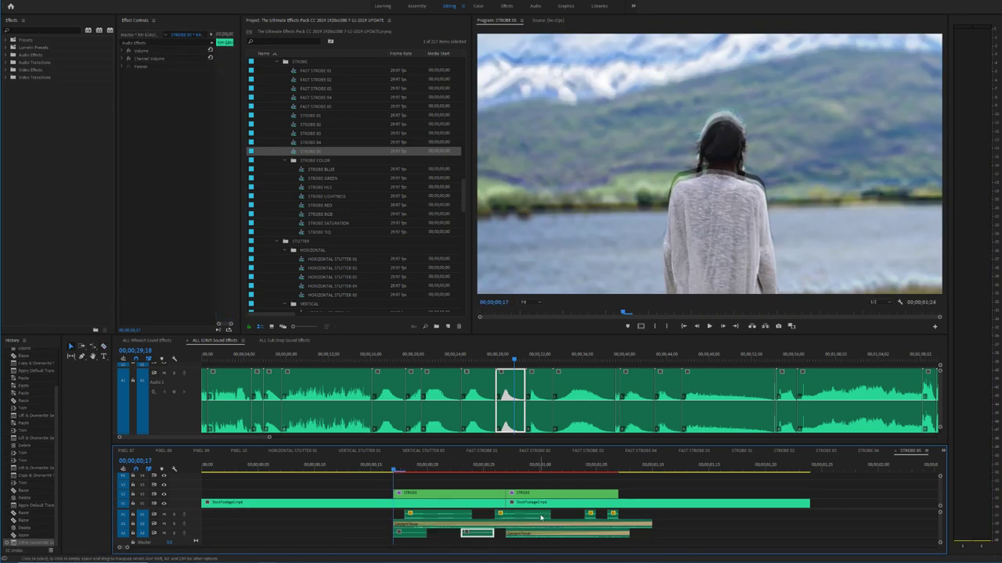
pyautogui.press('space')
pyautogui.click(386, 466)
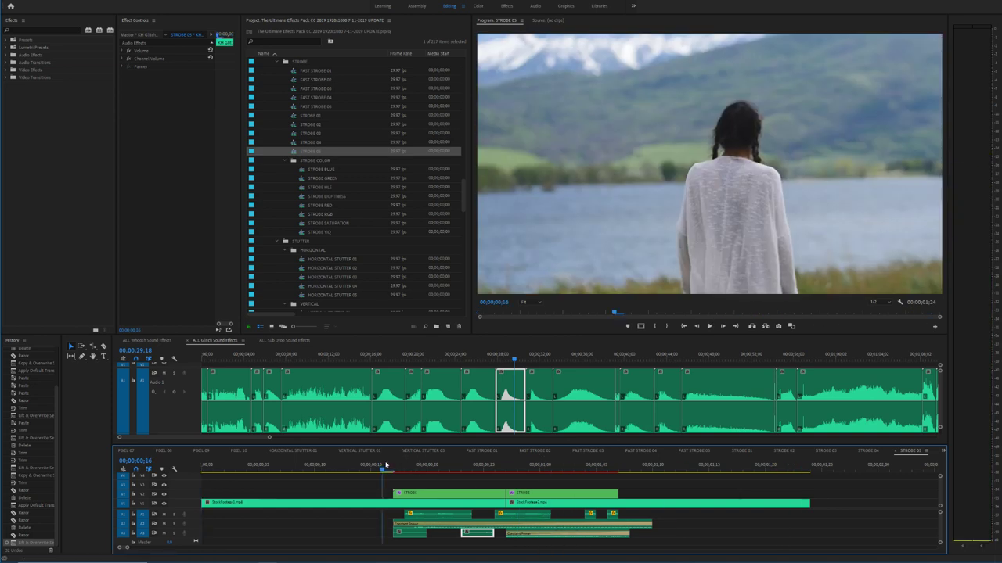
# Step: Delete the last faded A3 piece, split the preceding piece at about 00;00;00;25 and copy its short end to about 00;00;01;00
pyautogui.moveTo(566, 543); pyautogui.dragTo(547, 539)
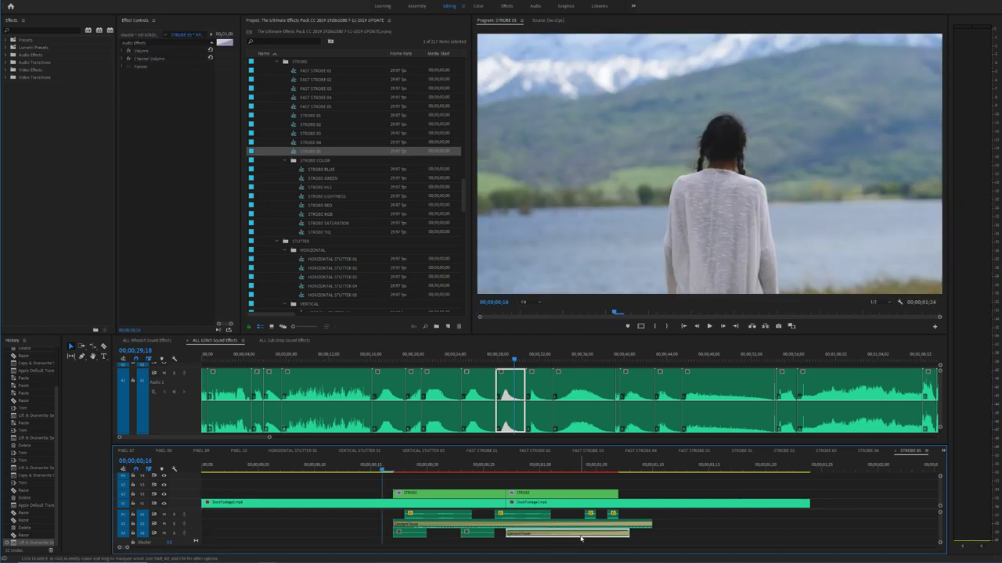
pyautogui.press('Delete')
pyautogui.doubleClick(487, 533)
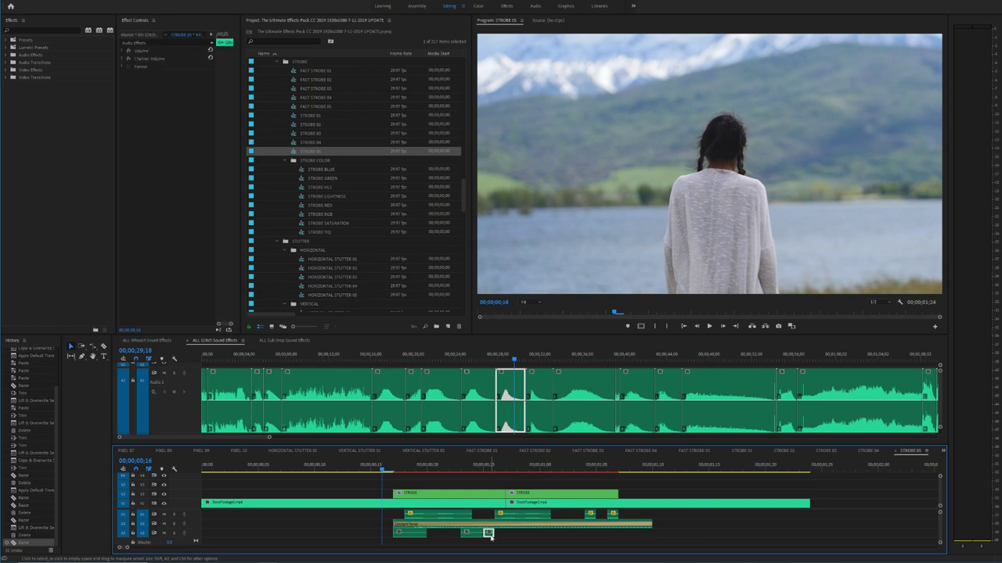
pyautogui.moveTo(491, 535); pyautogui.dragTo(547, 535)
pyautogui.click(599, 539)
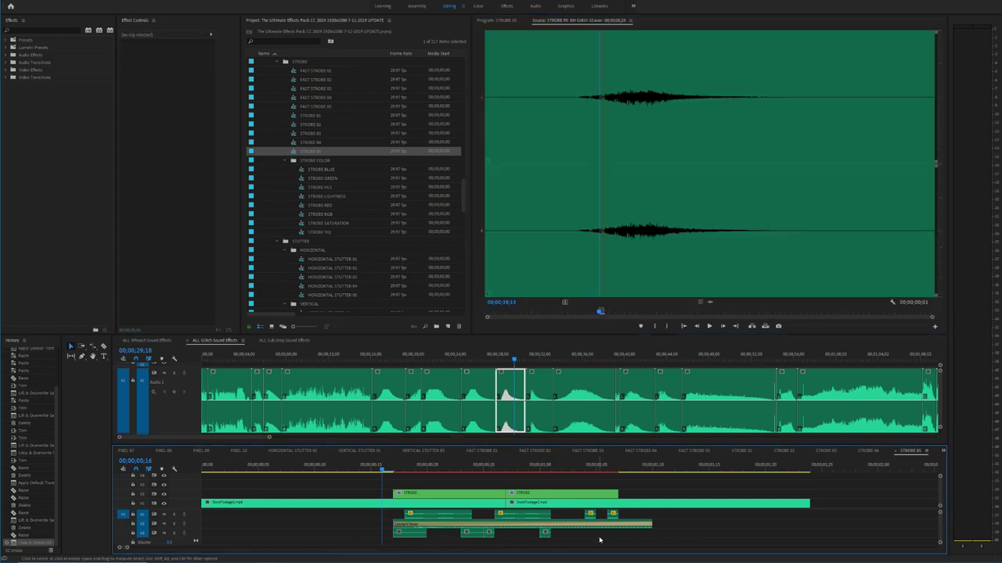
# Step: Save the project and play back the whole STROBE 05 transition with its layered sounds
pyautogui.hotkey('ctrl', 's')
pyautogui.click(384, 466)
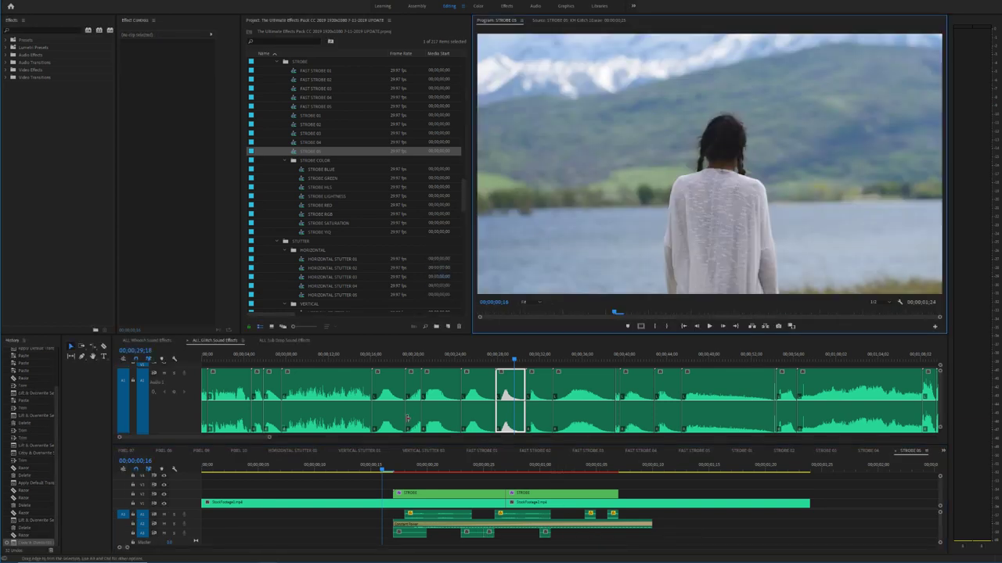
pyautogui.press('space')
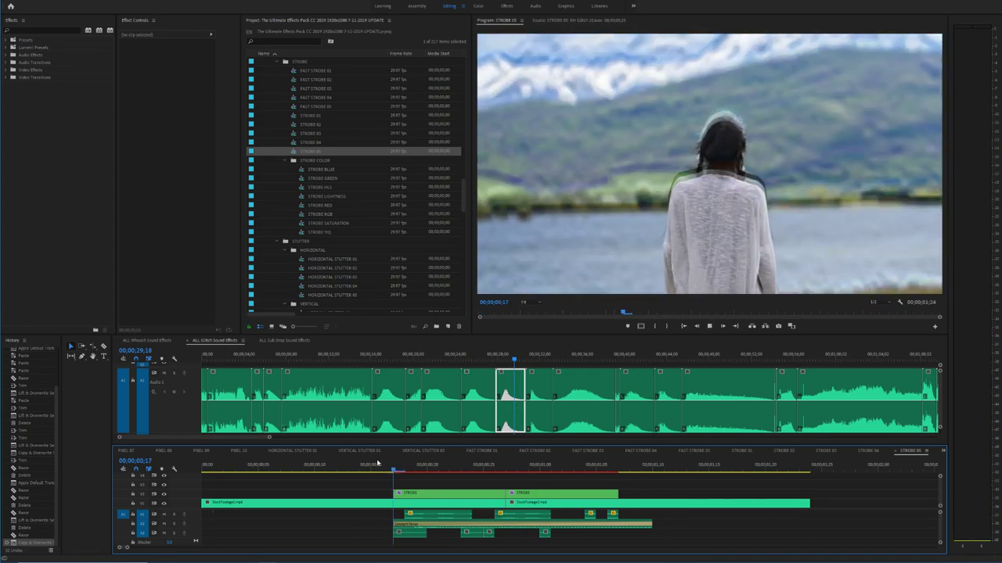
pyautogui.press('space')
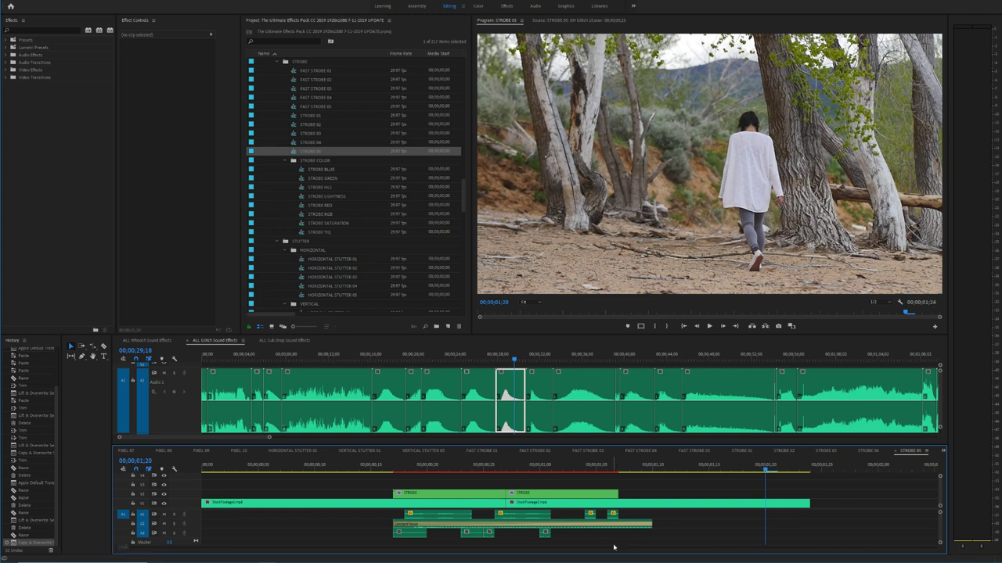
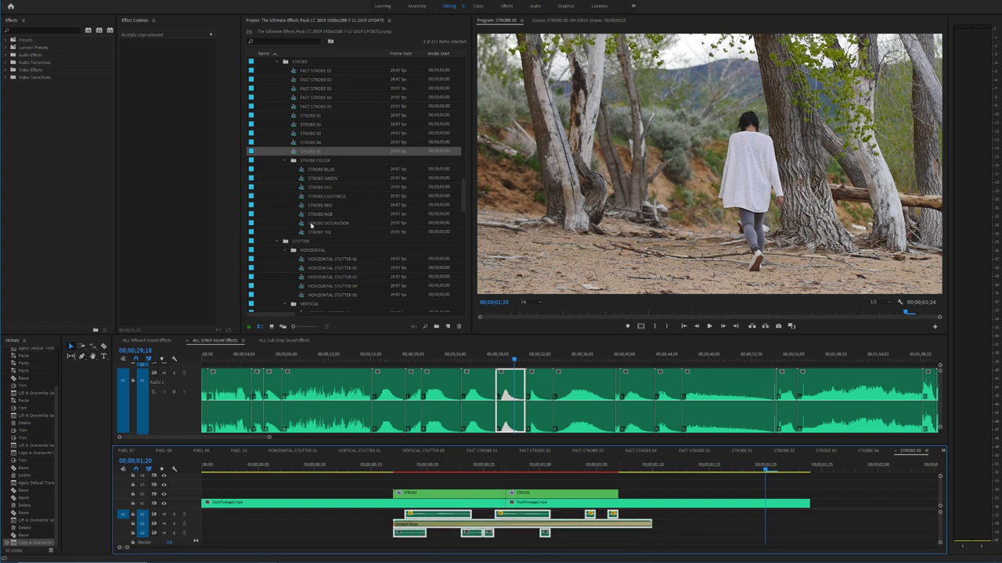
# Step: Open the STROBE BLUE, STROBE SATURATION and STROBE YIQ sequences and preview the color strobe transitions
pyautogui.doubleClick(308, 172)
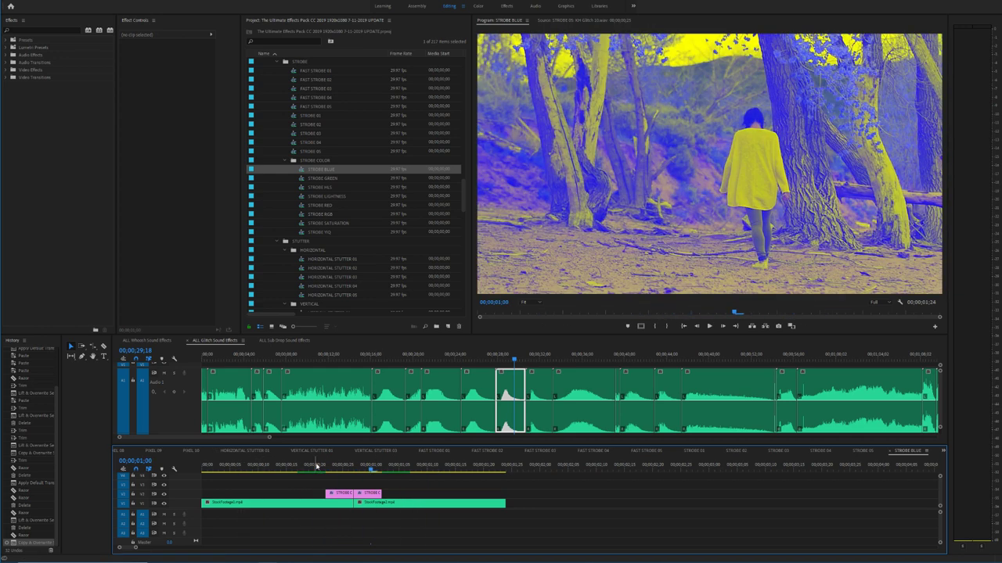
pyautogui.doubleClick(333, 223)
pyautogui.click(318, 466)
pyautogui.press('space')
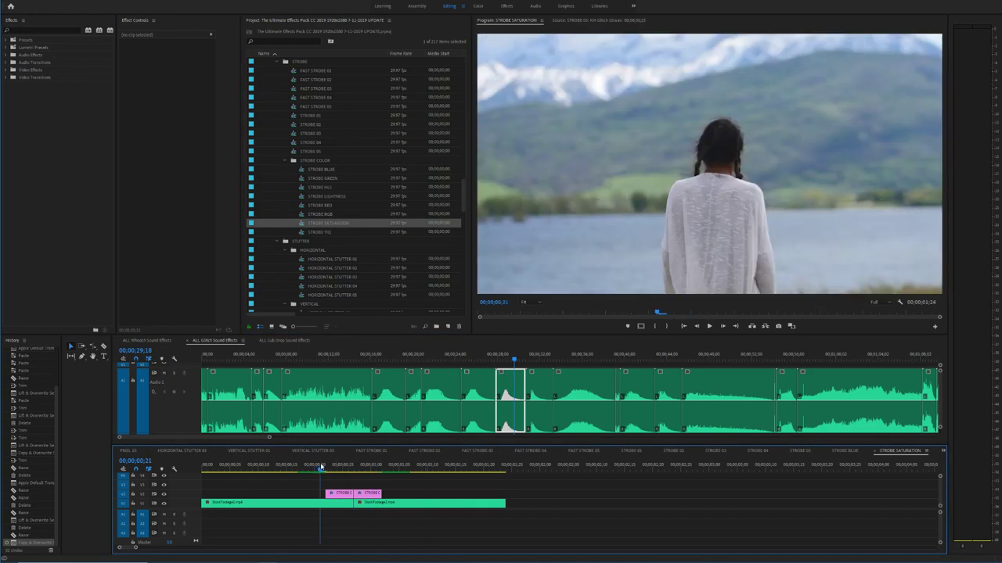
pyautogui.press('space')
pyautogui.doubleClick(328, 232)
pyautogui.click(317, 465)
pyautogui.press('space')
pyautogui.press('space')
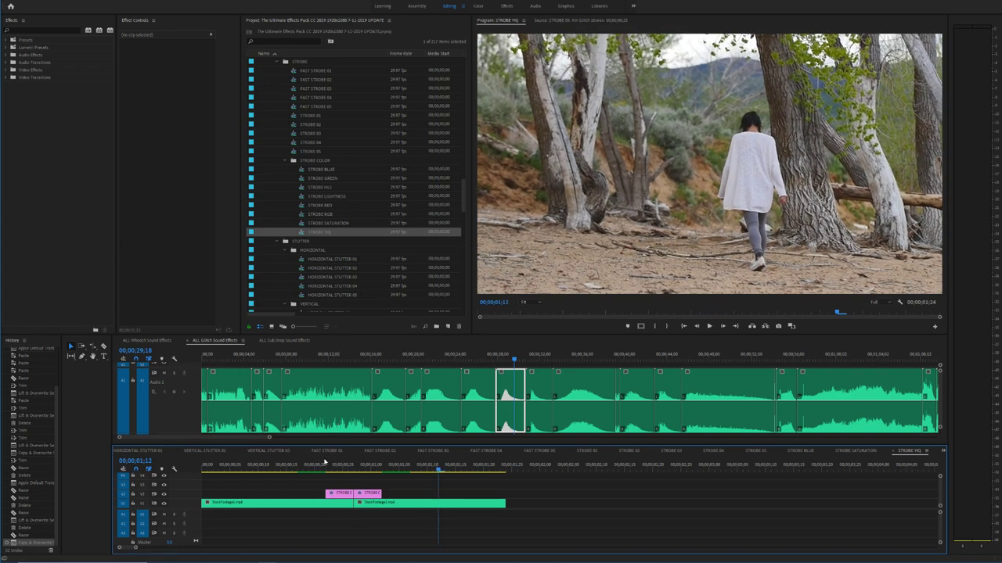
# Step: Paste the STROBE 05 audio clips into STROBE YIQ at about 00;00;00;20 and delete the two long glitch clips on A1
pyautogui.click(324, 465)
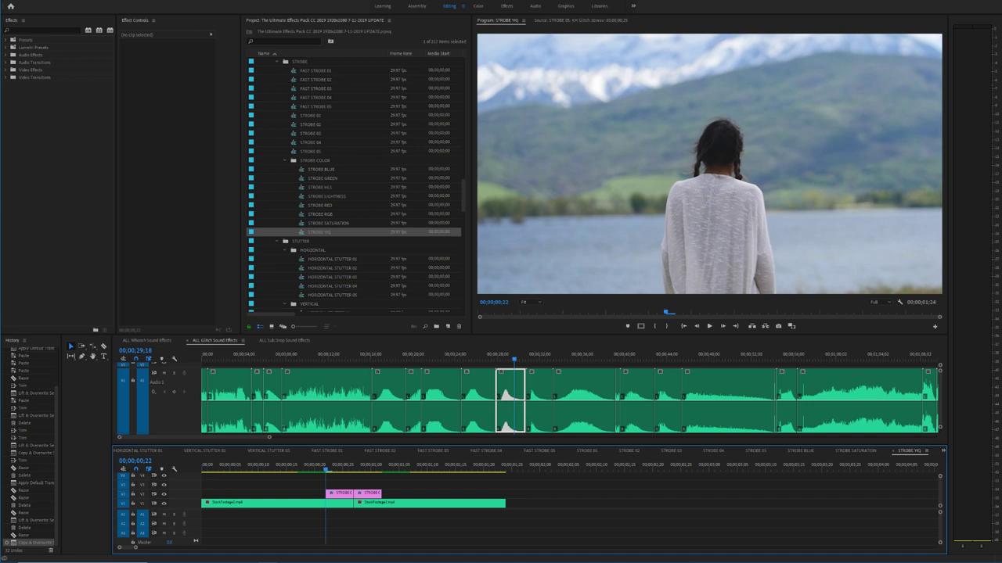
pyautogui.hotkey('ctrl', 'v')
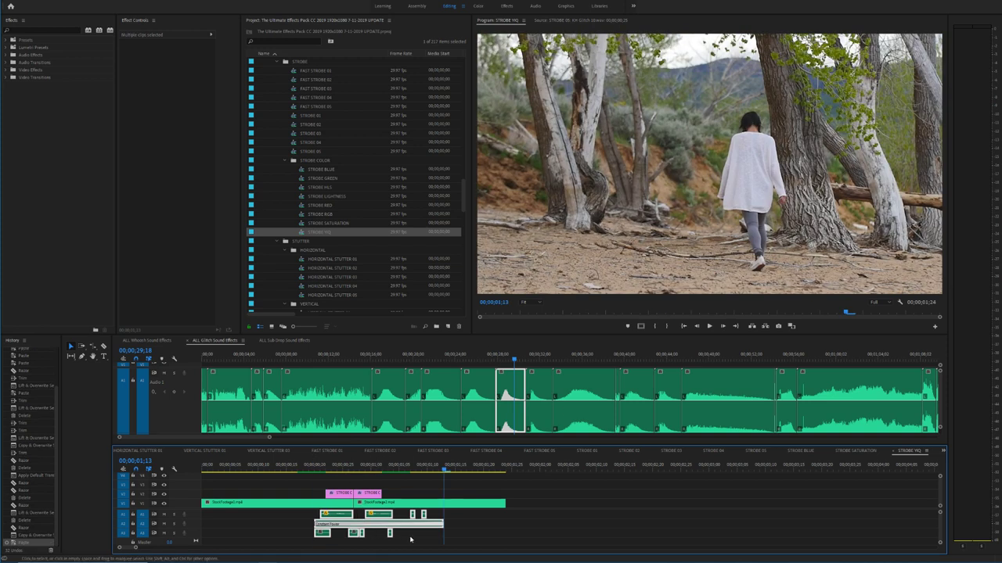
pyautogui.click(410, 539)
pyautogui.click(382, 516)
pyautogui.press('Delete')
pyautogui.click(348, 515)
pyautogui.press('Delete')
# Step: Move the sub-drop clip in STROBE YIQ to start at about 00;00;00;22 and play back the transition
pyautogui.moveTo(430, 539); pyautogui.dragTo(322, 524)
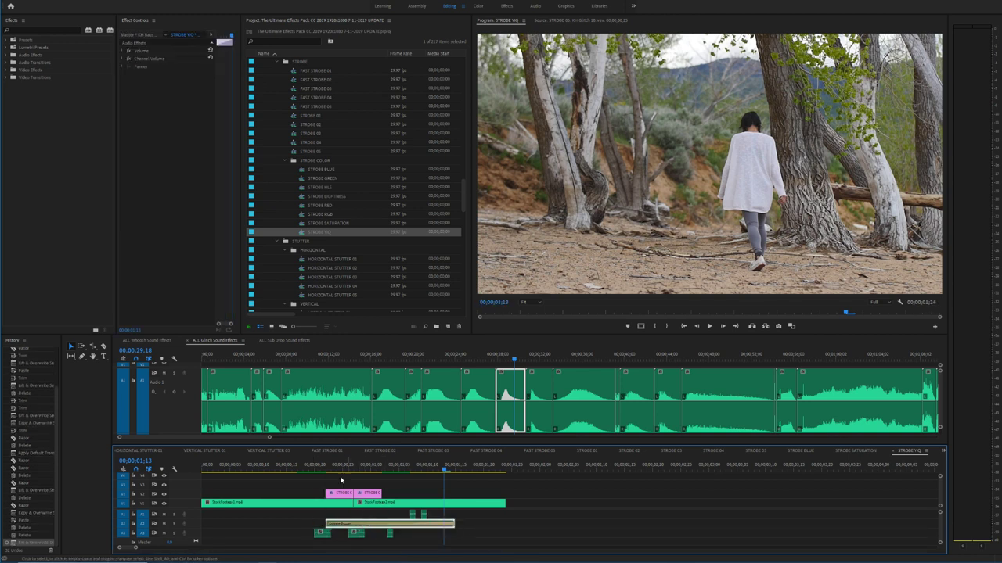
pyautogui.click(301, 452)
pyautogui.click(313, 464)
pyautogui.click(907, 452)
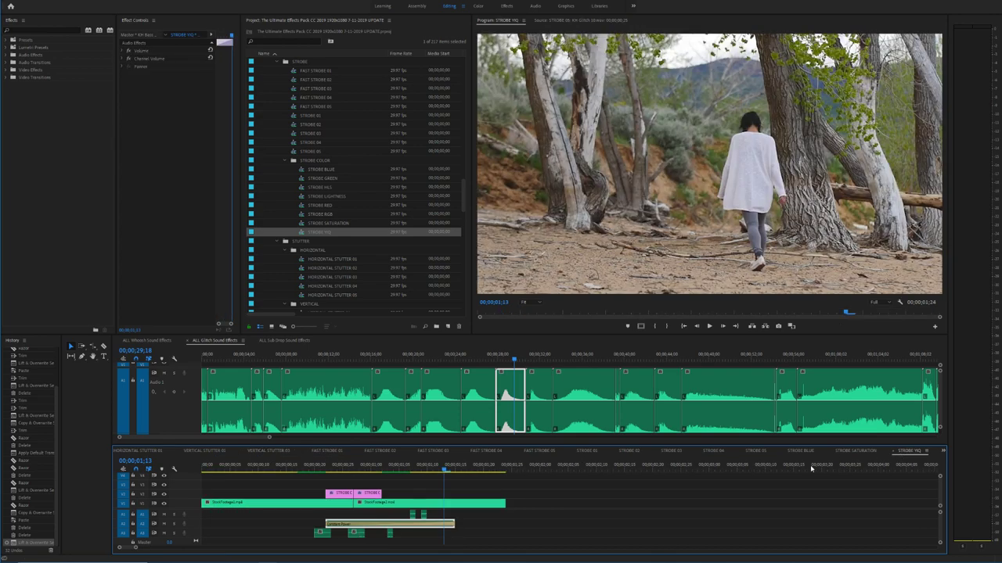
pyautogui.click(317, 468)
pyautogui.press('space')
pyautogui.click(315, 468)
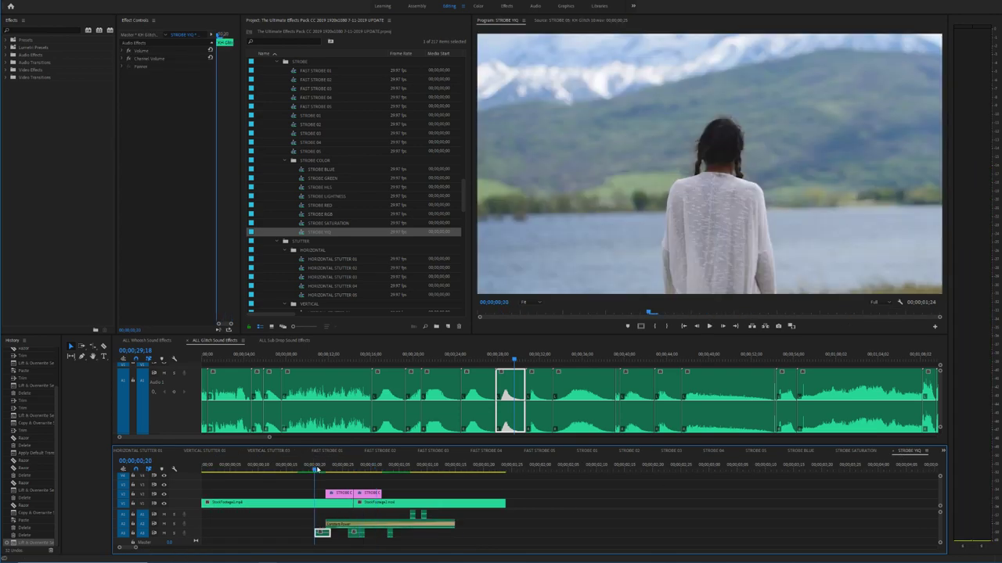
pyautogui.press('space')
pyautogui.click(330, 525)
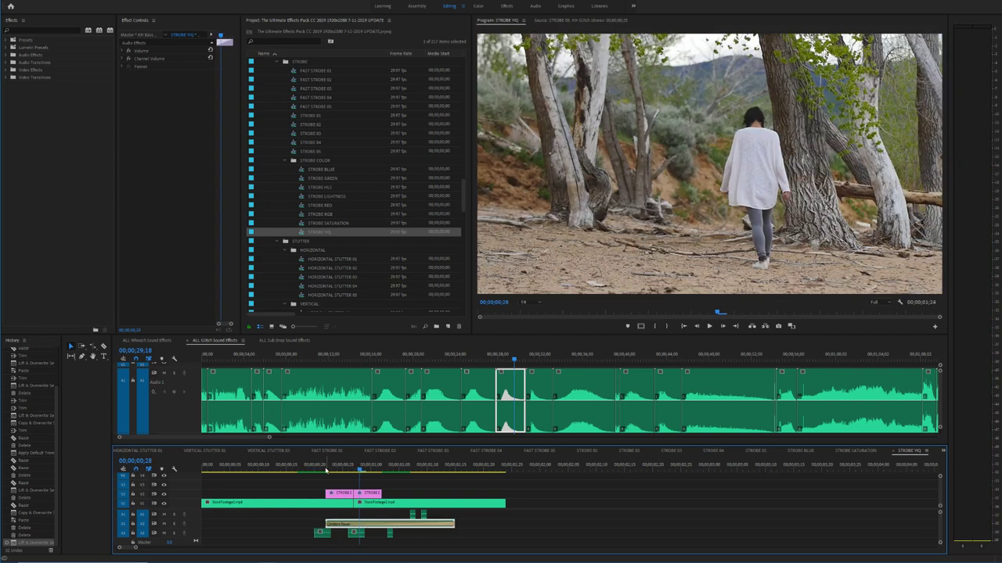
# Step: Return the sub-drop to about 00;00;00;20, move two short A3 glitch pieces to A1 at about 00;00;00;27 and 00;00;01;00, and play back
pyautogui.press('=')
pyautogui.moveTo(536, 524); pyautogui.dragTo(511, 517)
pyautogui.click(504, 471)
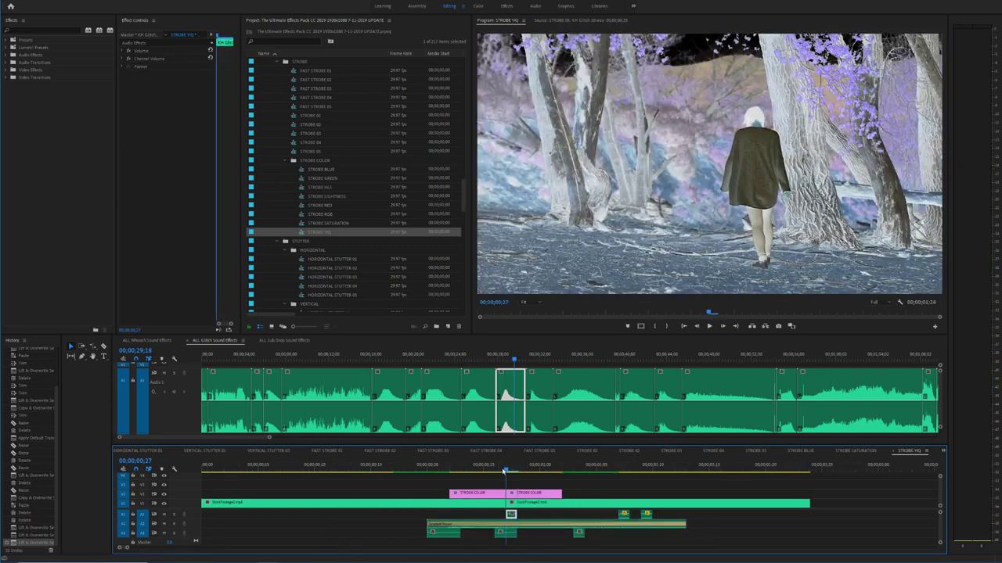
pyautogui.moveTo(504, 470); pyautogui.dragTo(537, 468)
pyautogui.moveTo(580, 533); pyautogui.dragTo(545, 515)
pyautogui.click(428, 467)
pyautogui.press('space')
pyautogui.press('space')
# Step: Trim the sub-drop to end at about 00;00;01;04, delete the two trailing glitch pieces on A1 and play back the transition
pyautogui.moveTo(686, 524)
pyautogui.mouseDown()
pyautogui.moveTo(584, 524)
pyautogui.moveTo(663, 522)
pyautogui.mouseUp()
pyautogui.press('Delete')
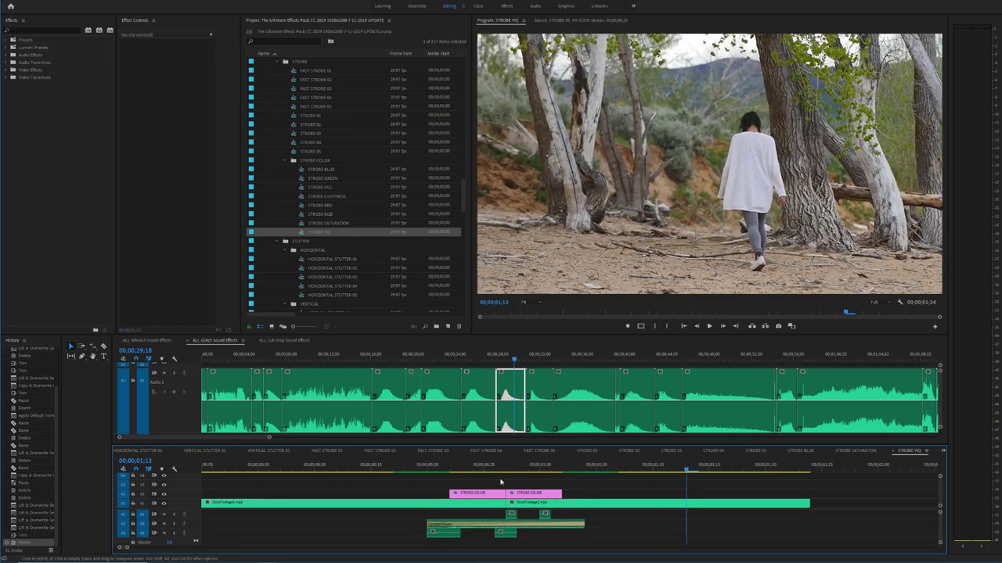
pyautogui.click(397, 465)
pyautogui.press('space')
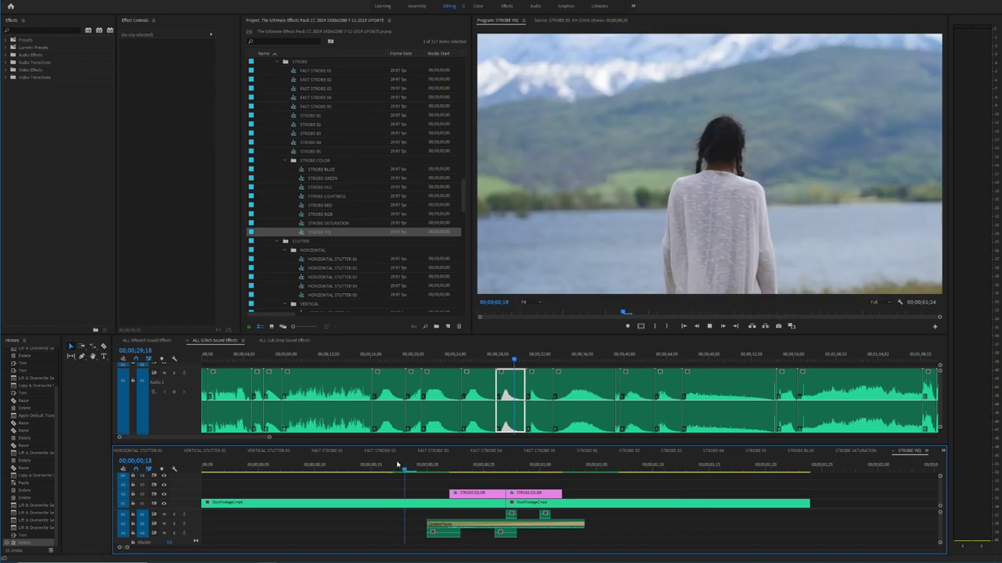
pyautogui.press('space')
pyautogui.click(473, 525)
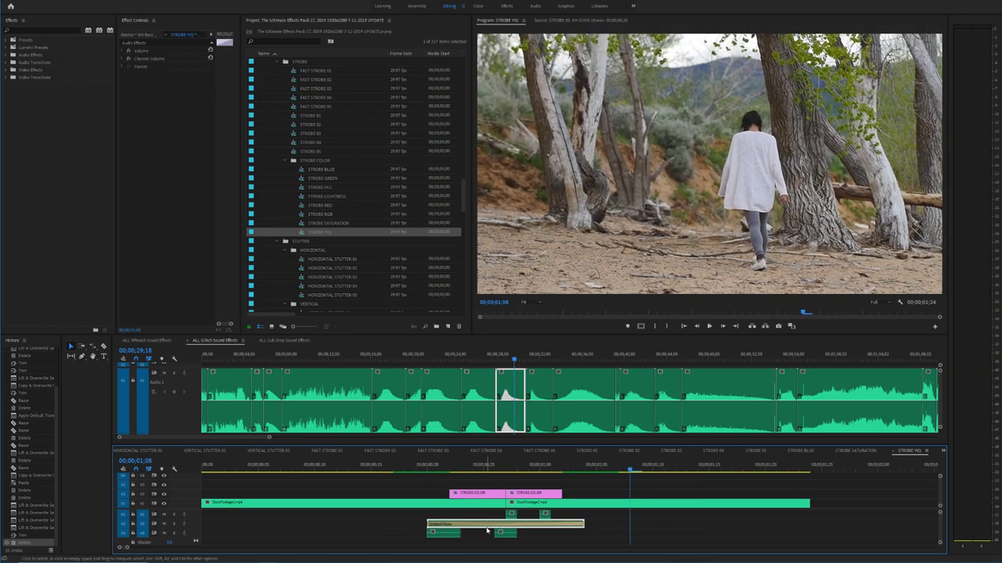
# Step: Delete the sub-drop clip from STROBE YIQ and play back the transition
pyautogui.press('Delete')
pyautogui.click(428, 468)
pyautogui.press('space')
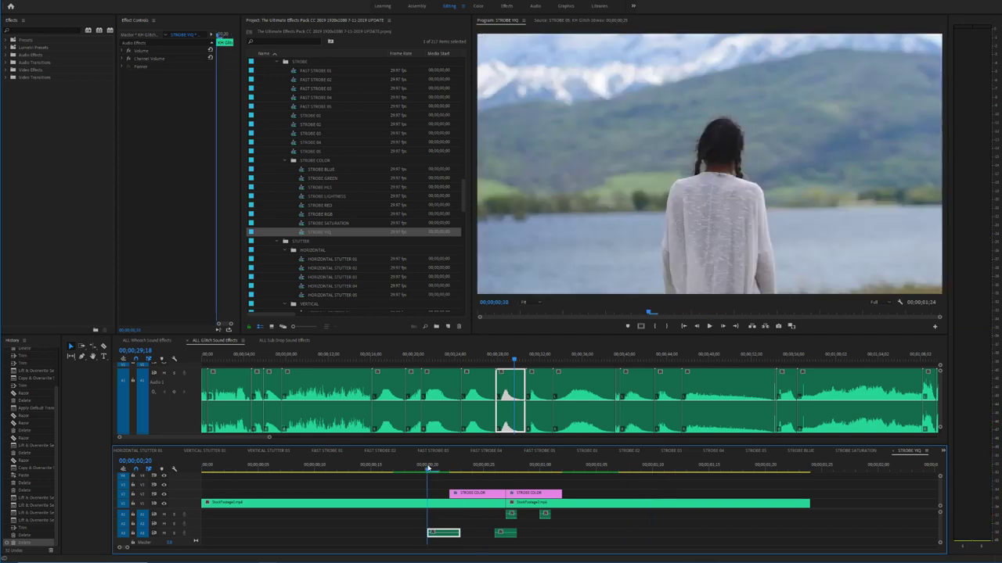
# Step: Copy the four remaining glitch clips from STROBE YIQ into STROBE SATURATION at about 00;00;00;21 and save the project
pyautogui.moveTo(545, 540); pyautogui.dragTo(441, 517)
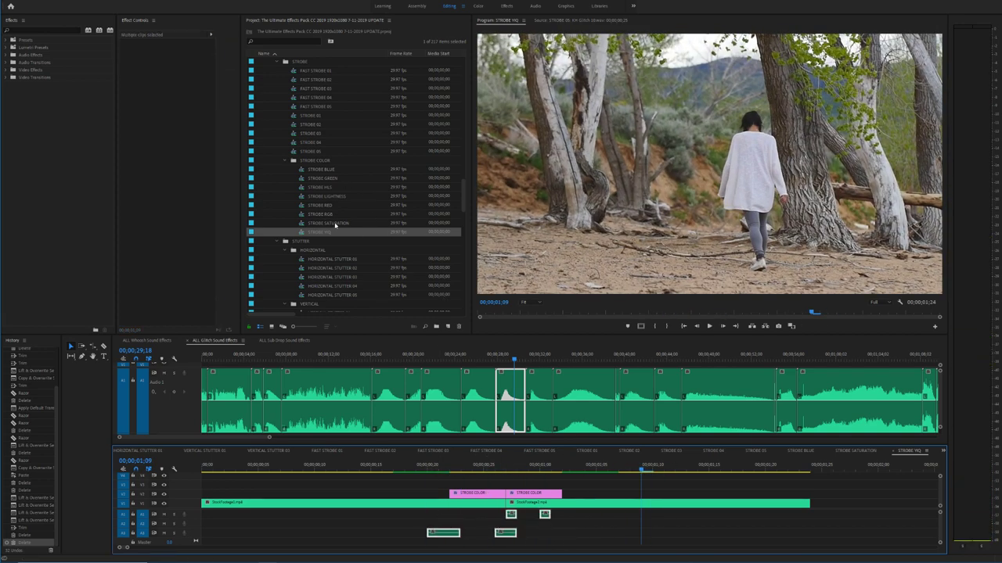
pyautogui.doubleClick(322, 224)
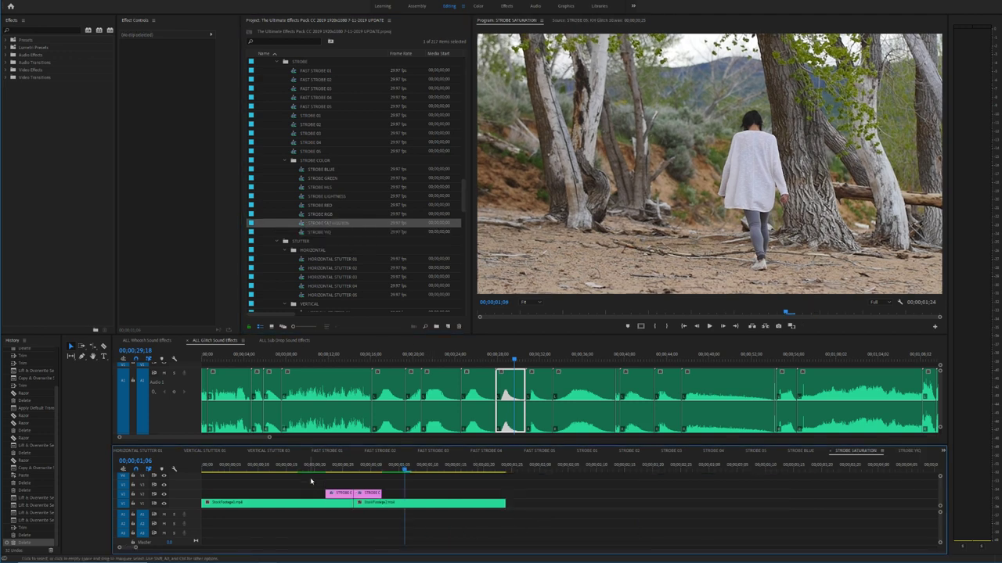
pyautogui.click(321, 466)
pyautogui.hotkey('ctrl', 'v')
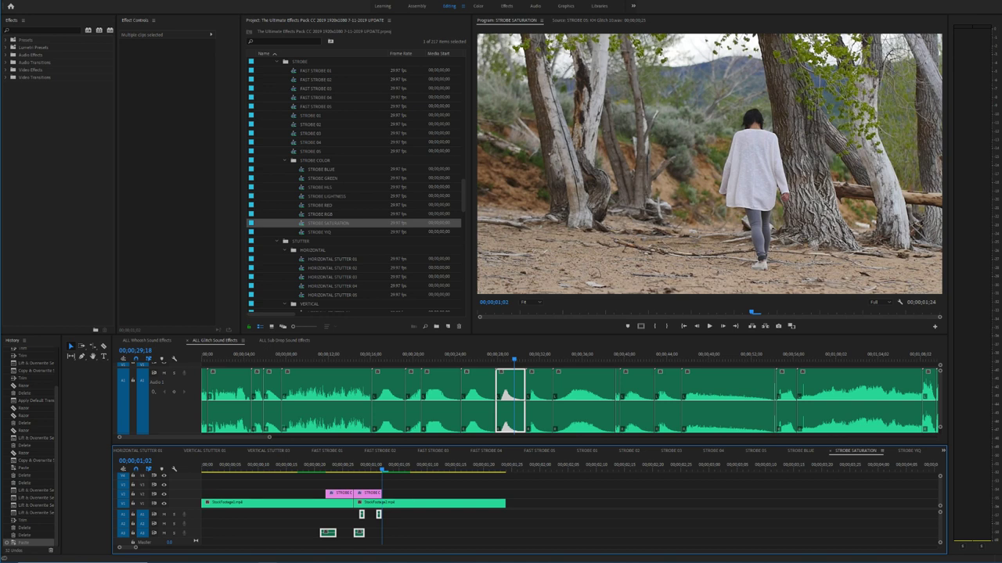
pyautogui.hotkey('ctrl', 's')
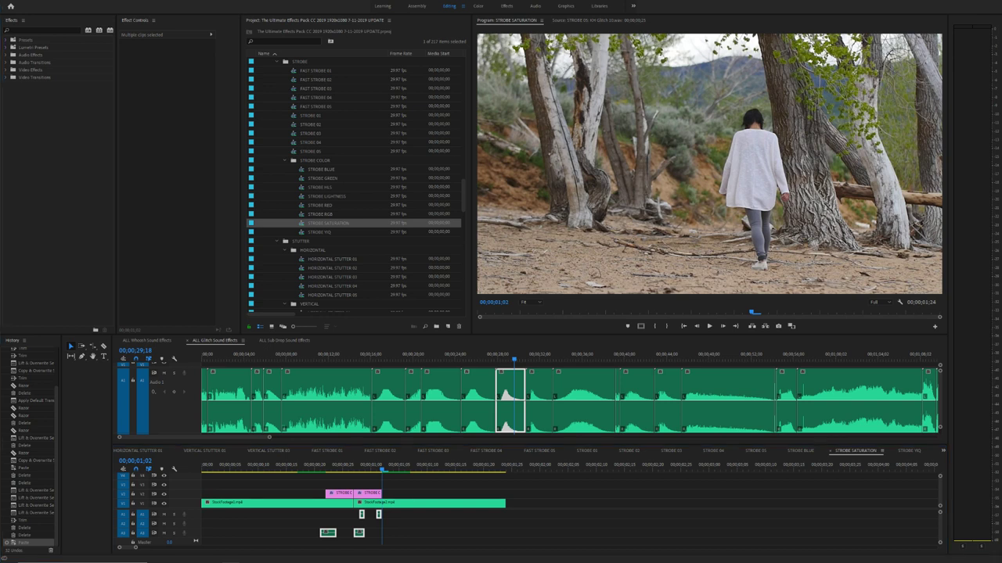
# Step: Play back the STROBE SATURATION transition several times to check the timing of the glitch sounds
pyautogui.click(494, 521)
pyautogui.moveTo(384, 471); pyautogui.dragTo(307, 473)
pyautogui.moveTo(408, 537); pyautogui.dragTo(327, 515)
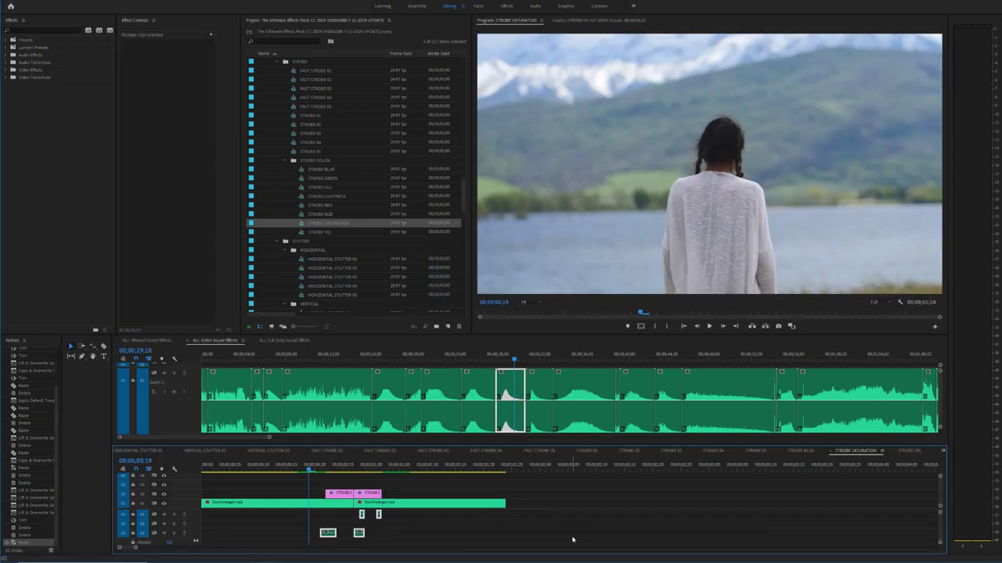
pyautogui.press('=')
pyautogui.press('space')
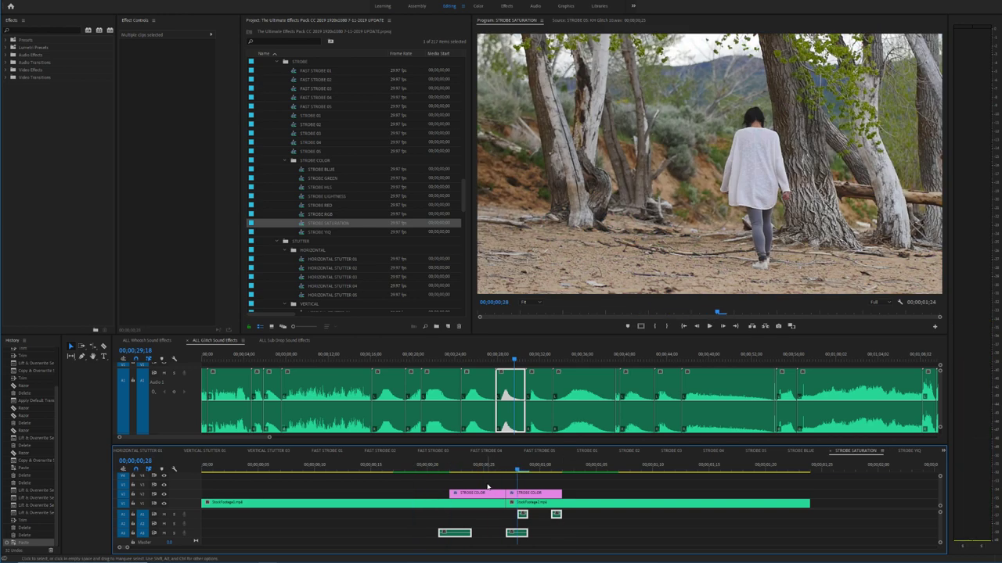
pyautogui.click(439, 468)
pyautogui.press('space')
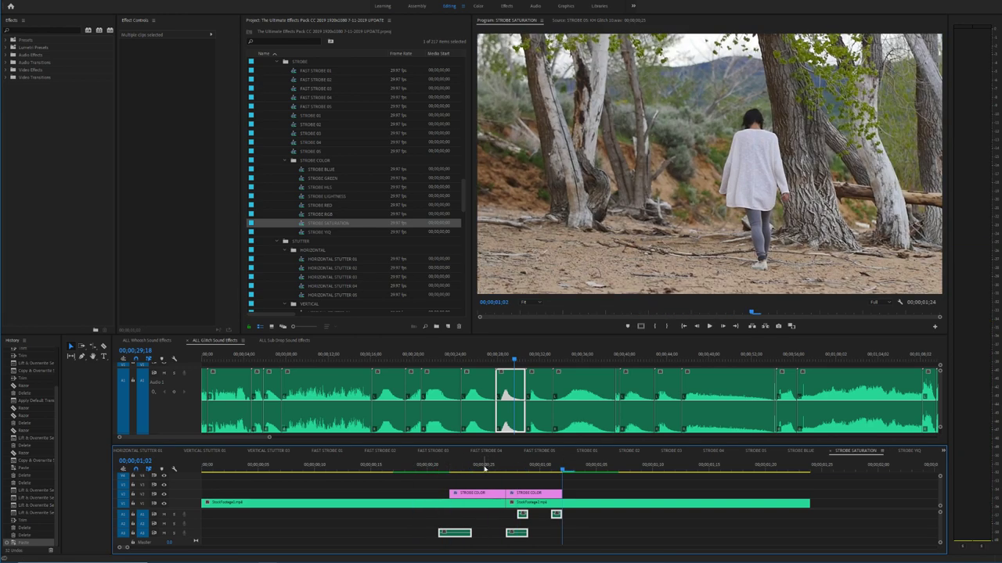
pyautogui.press('space')
pyautogui.press('space')
pyautogui.click(425, 467)
pyautogui.press('space')
pyautogui.press('space')
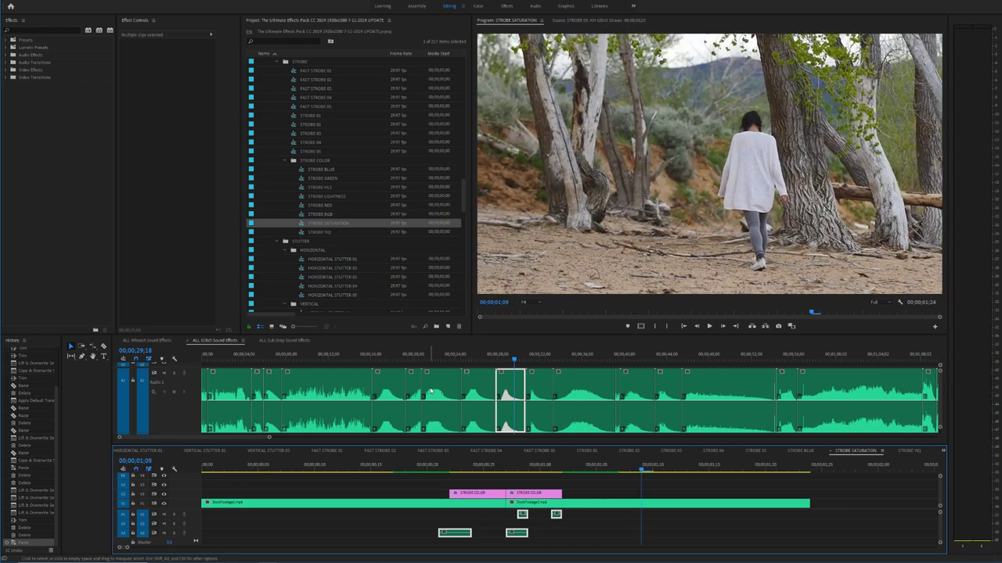
# Step: Open STROBE RGB and paste the copied glitch clips at about 00;00;00;21
pyautogui.doubleClick(306, 213)
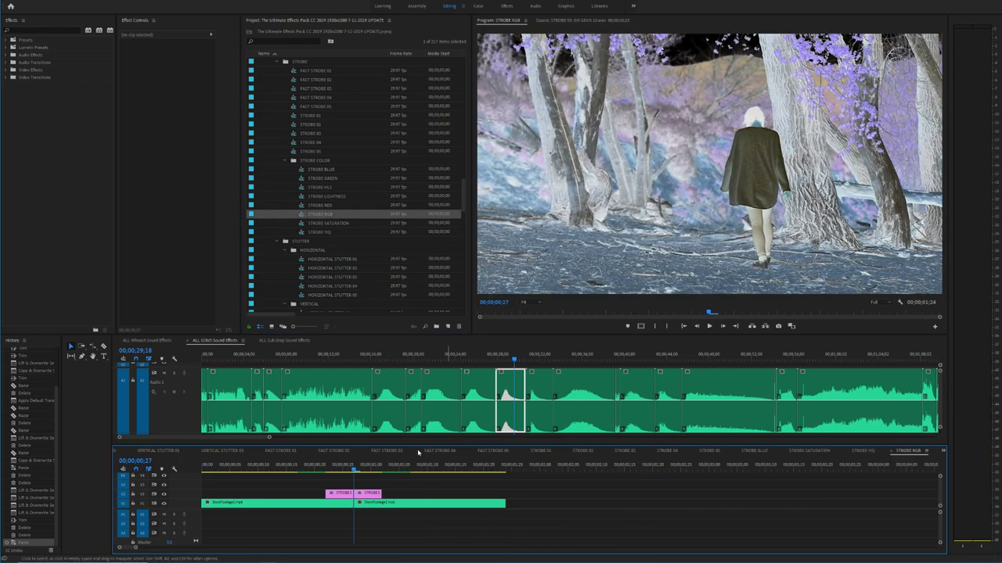
pyautogui.click(320, 466)
pyautogui.hotkey('ctrl', 'v')
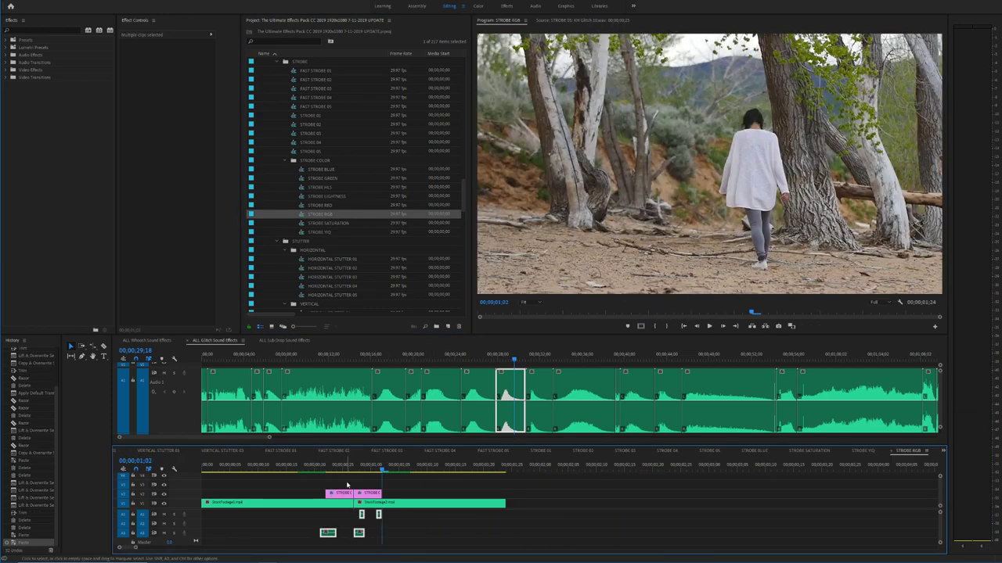
# Step: Move the first A3 glitch clip in STROBE RGB to about 00;00;00;22 and the last A1 glitch piece to about 00;00;01;00
pyautogui.moveTo(322, 468); pyautogui.dragTo(338, 467)
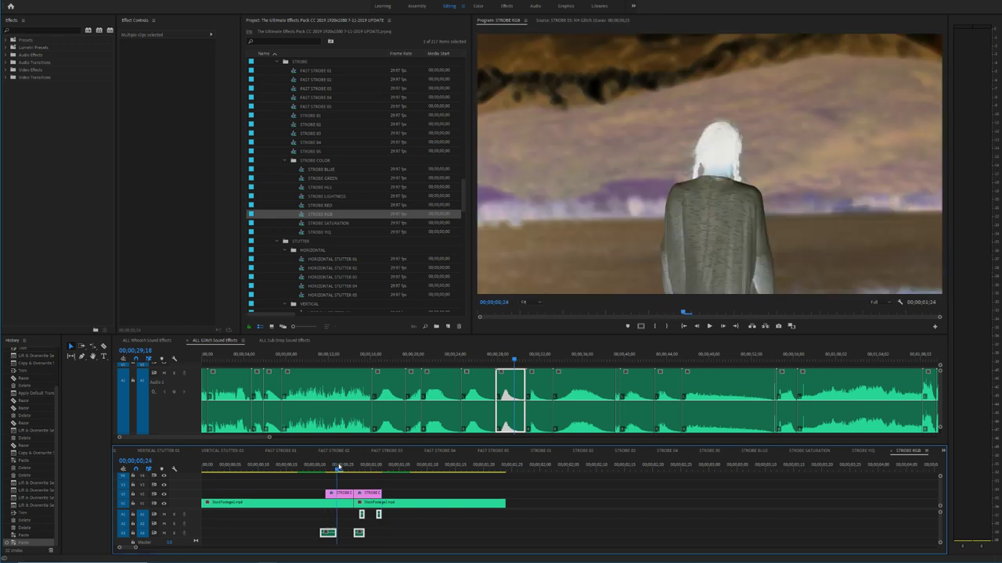
pyautogui.press('\\')
pyautogui.click(483, 536)
pyautogui.moveTo(465, 534); pyautogui.dragTo(476, 535)
pyautogui.click(449, 469)
pyautogui.press('space')
pyautogui.press('space')
pyautogui.moveTo(551, 471); pyautogui.dragTo(540, 471)
pyautogui.moveTo(546, 514); pyautogui.dragTo(536, 514)
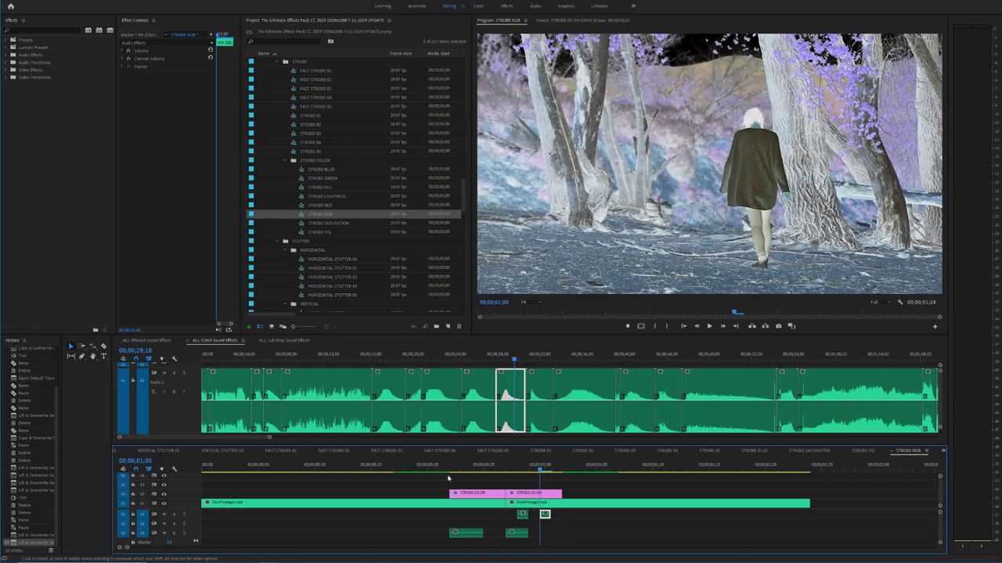
# Step: Play back the adjusted STROBE RGB transition and save the project
pyautogui.press('space')
pyautogui.click(429, 470)
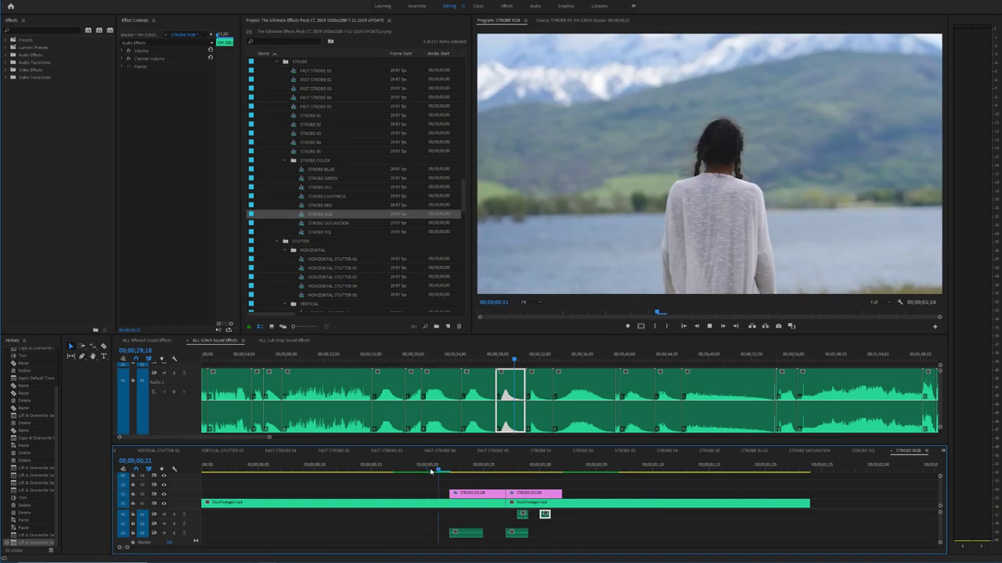
pyautogui.press('space')
pyautogui.hotkey('ctrl', 's')
# Step: Copy the four glitch clips from STROBE RGB and paste them into STROBE RED at about 00;00;00;21
pyautogui.moveTo(568, 545); pyautogui.dragTo(470, 512)
pyautogui.hotkey('ctrl', 'c')
pyautogui.hotkey('ctrl', 'v')
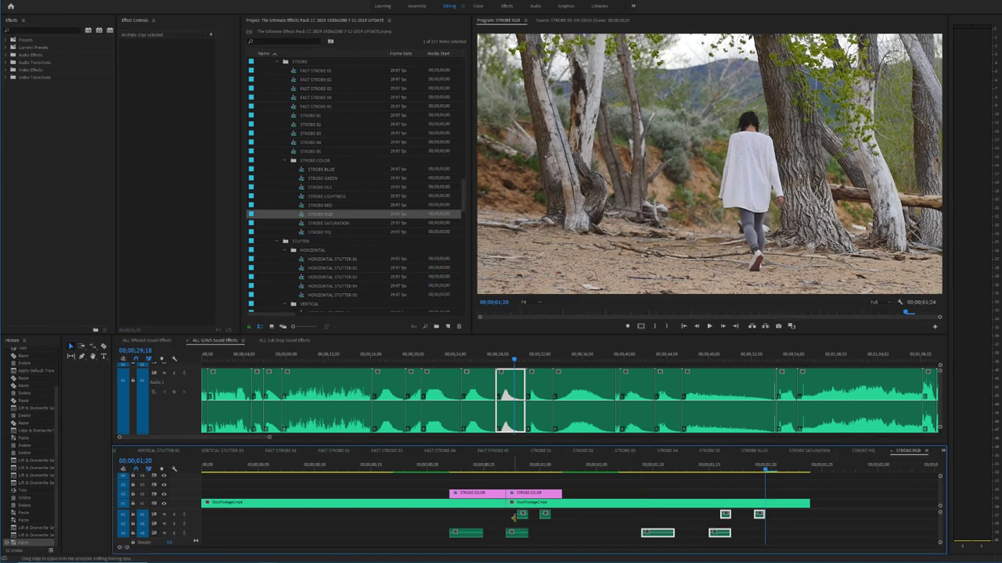
pyautogui.hotkey('ctrl', 'z')
pyautogui.moveTo(555, 540); pyautogui.dragTo(471, 516)
pyautogui.click(541, 537)
pyautogui.moveTo(594, 540); pyautogui.dragTo(474, 516)
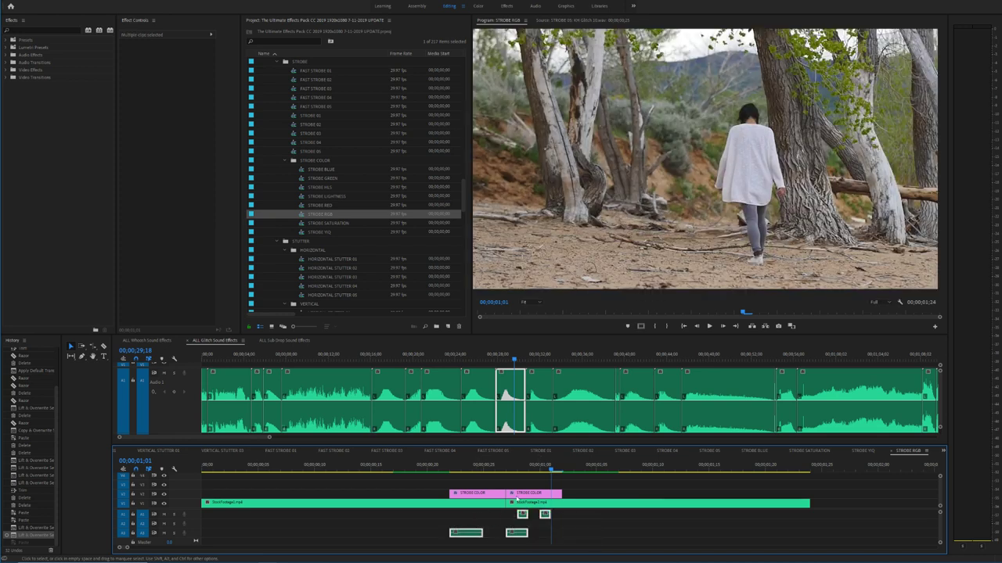
pyautogui.doubleClick(312, 206)
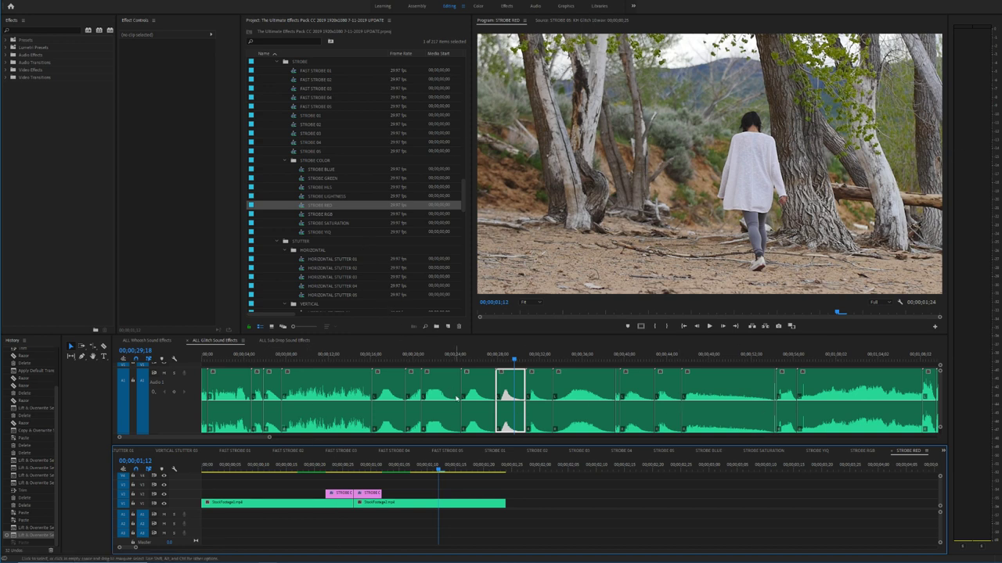
pyautogui.moveTo(338, 468); pyautogui.dragTo(317, 470)
pyautogui.hotkey('ctrl', 'v')
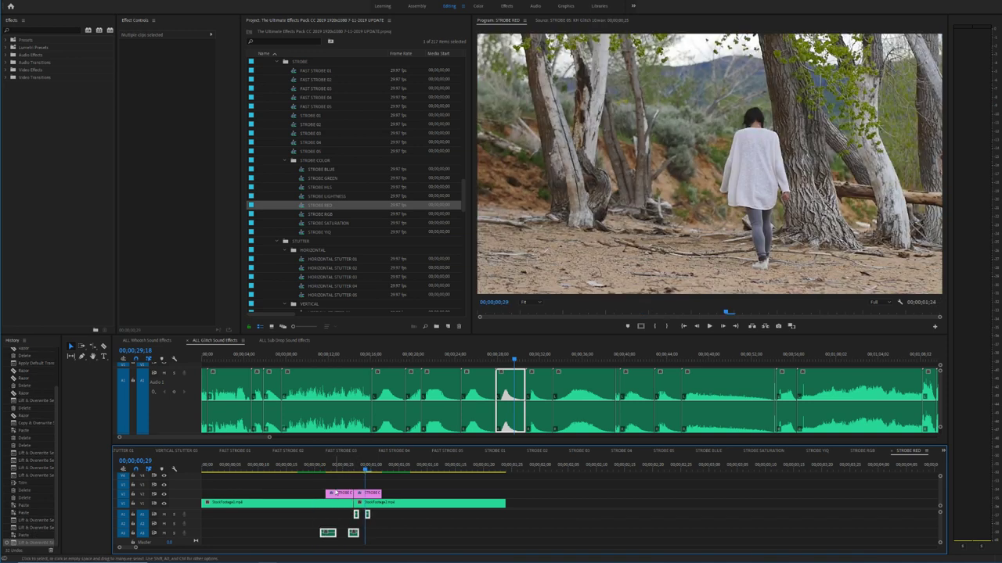
# Step: Move the first A3 glitch clip in STROBE RED to about 00;00;00;22 and the last A1 glitch piece to about 00;00;01;00
pyautogui.click(325, 470)
pyautogui.press('=')
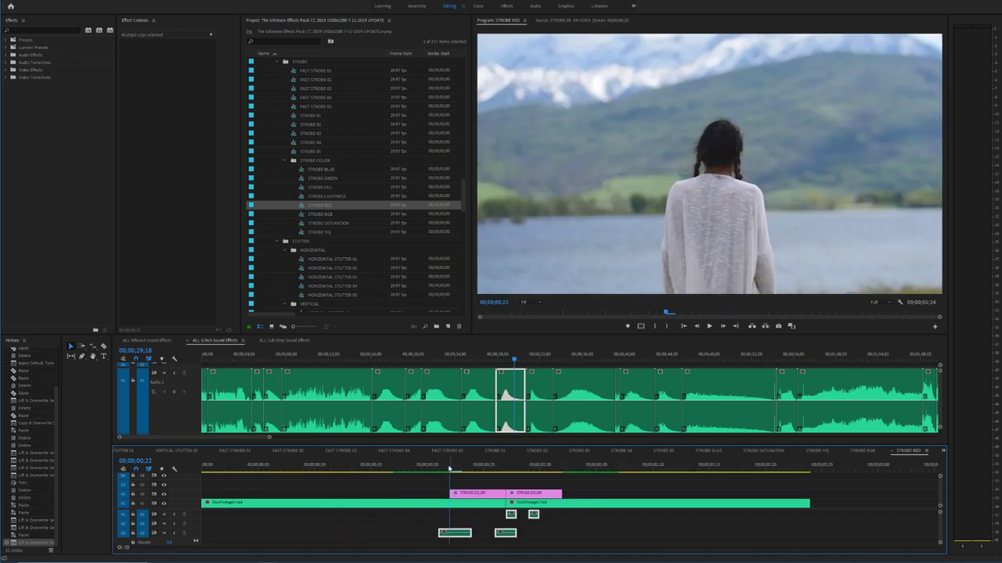
pyautogui.moveTo(449, 469)
pyautogui.mouseDown()
pyautogui.moveTo(475, 468)
pyautogui.moveTo(461, 468)
pyautogui.mouseUp()
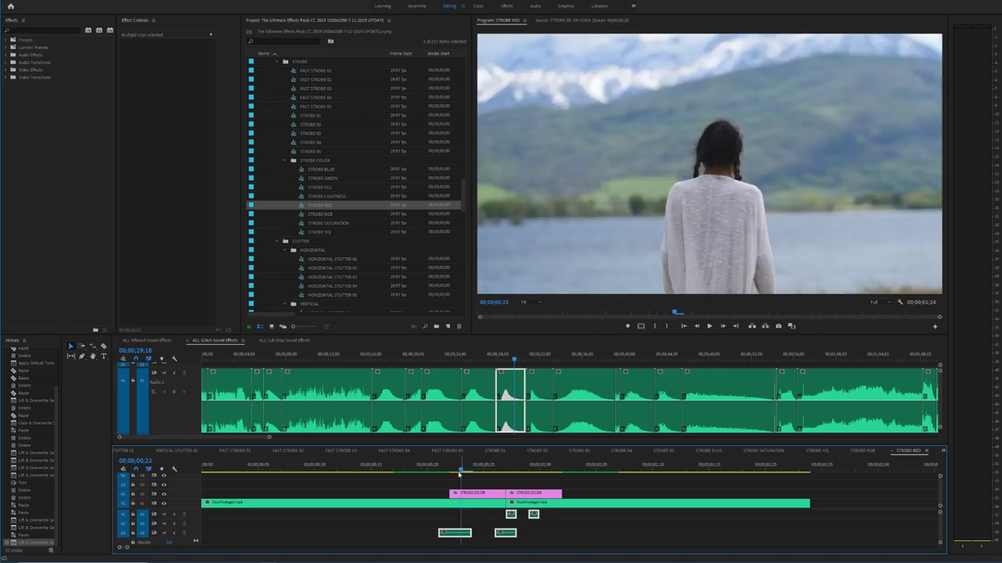
pyautogui.moveTo(468, 533); pyautogui.dragTo(480, 533)
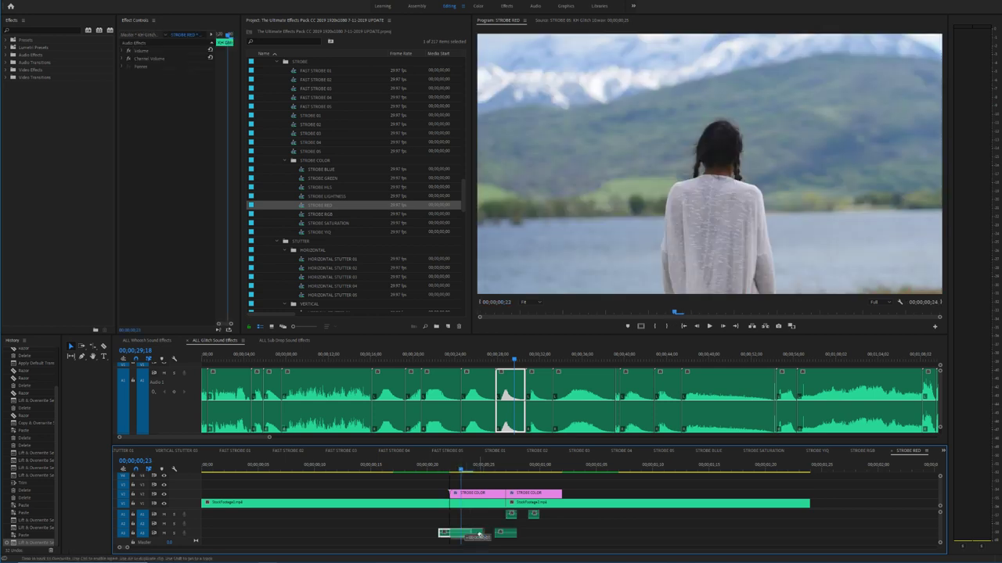
pyautogui.click(450, 468)
pyautogui.moveTo(450, 467); pyautogui.dragTo(540, 468)
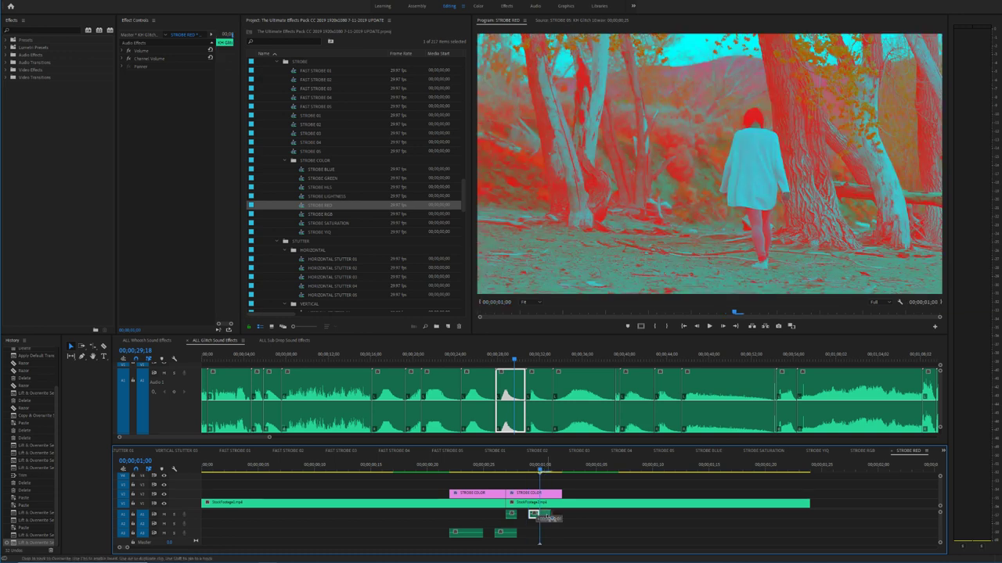
# Step: Play back the STROBE RED transition twice to check the adjusted glitch timing
pyautogui.click(439, 468)
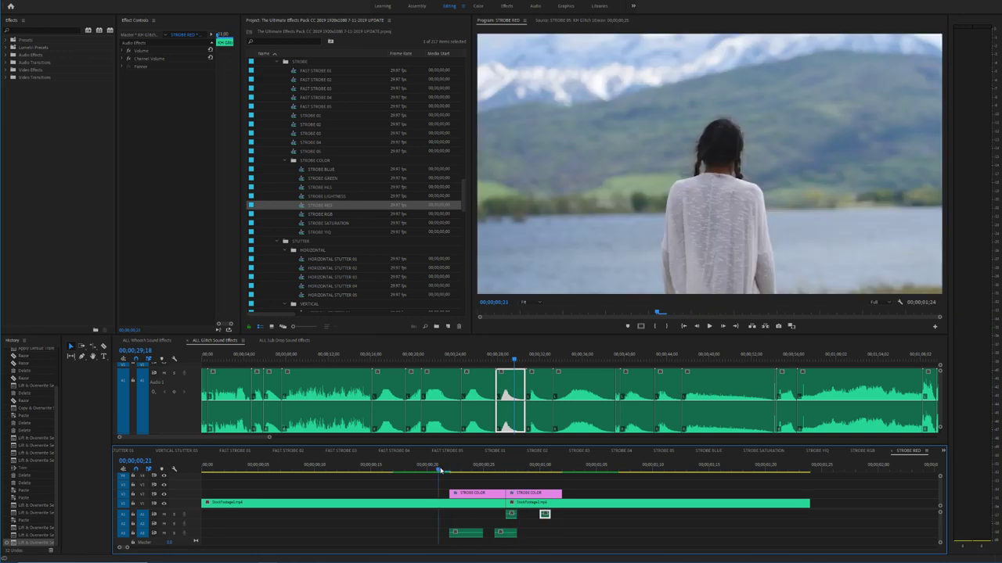
pyautogui.press('space')
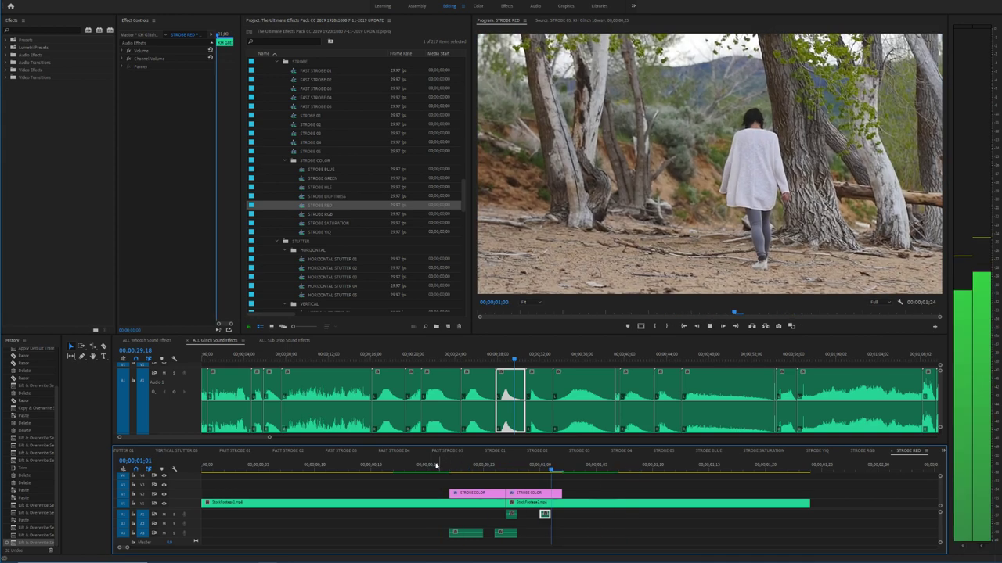
pyautogui.click(441, 467)
pyautogui.press('space')
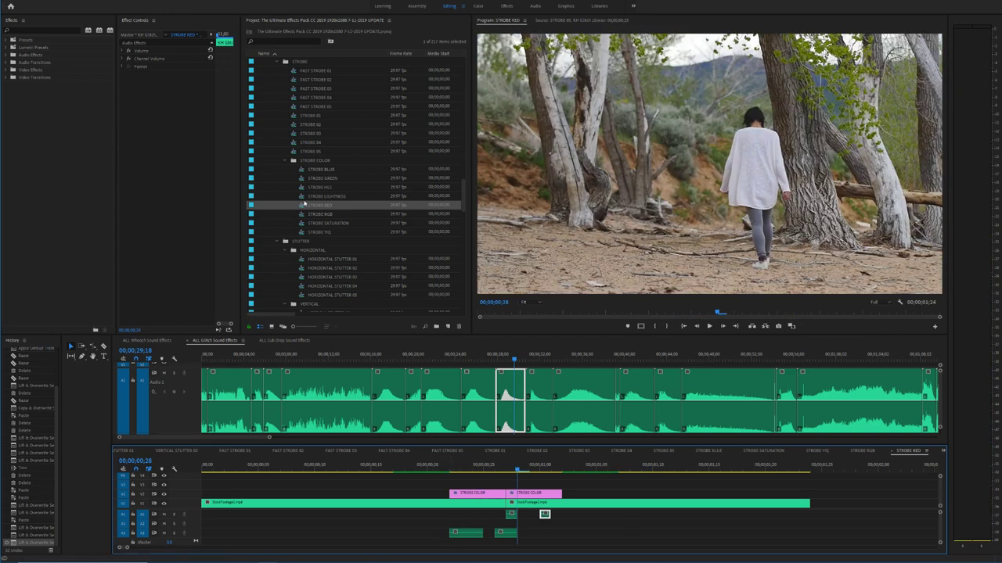
# Step: Paste the four copied glitch clips into STROBE LIGHTNESS at about 00;00;00;21 and play back the transition
pyautogui.doubleClick(313, 195)
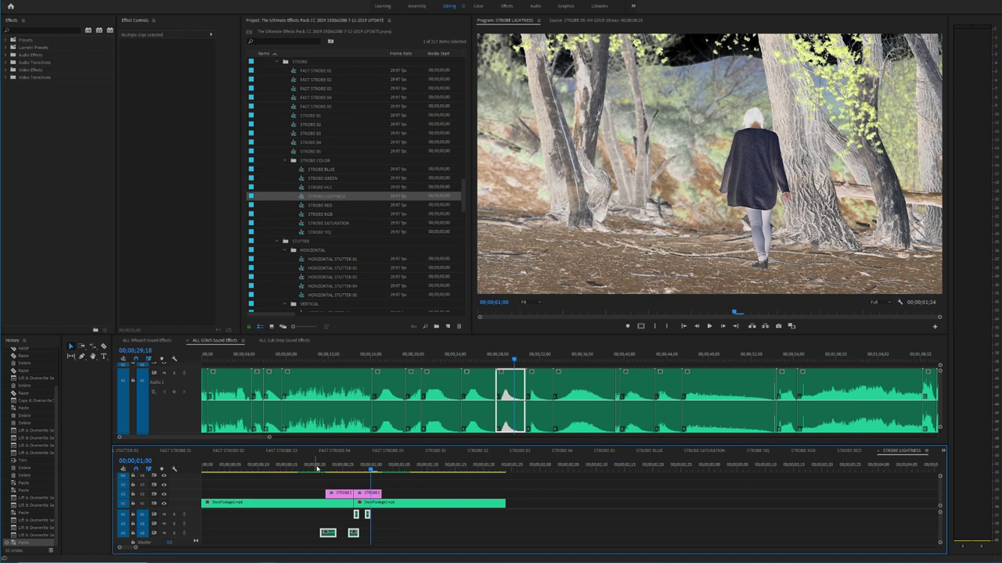
pyautogui.click(315, 467)
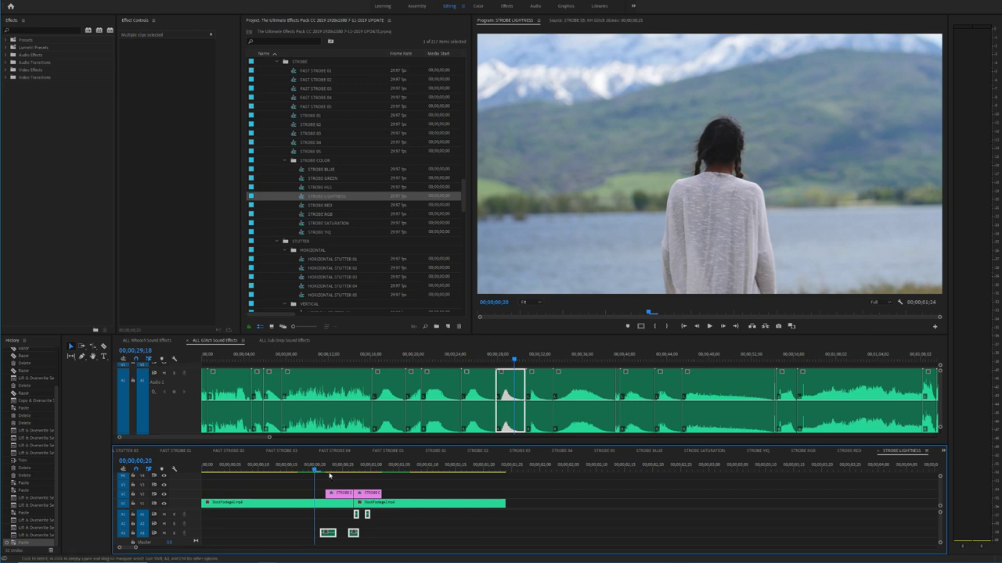
pyautogui.press('=')
pyautogui.press('space')
pyautogui.press('space')
pyautogui.moveTo(451, 472); pyautogui.dragTo(438, 474)
pyautogui.click(427, 467)
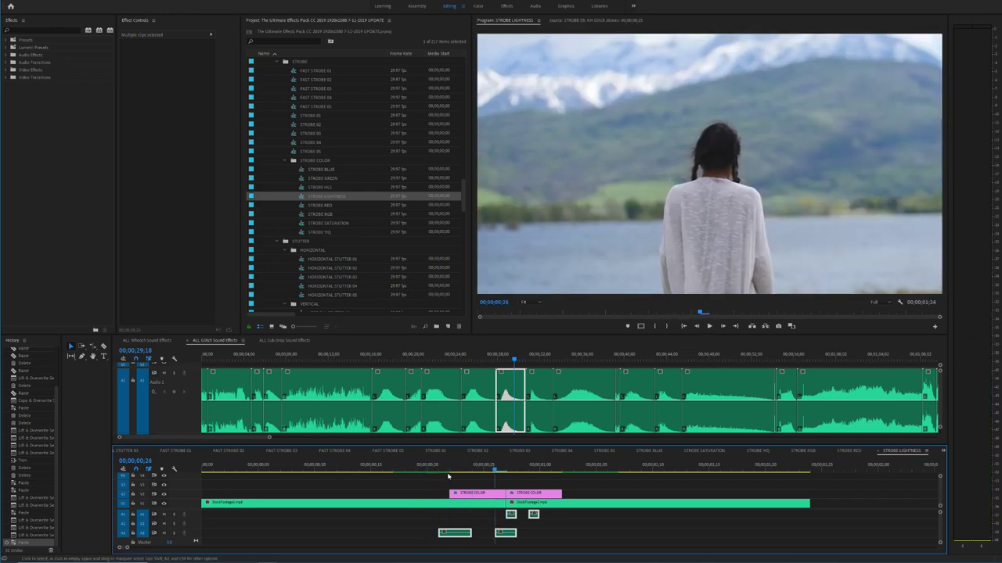
pyautogui.click(438, 468)
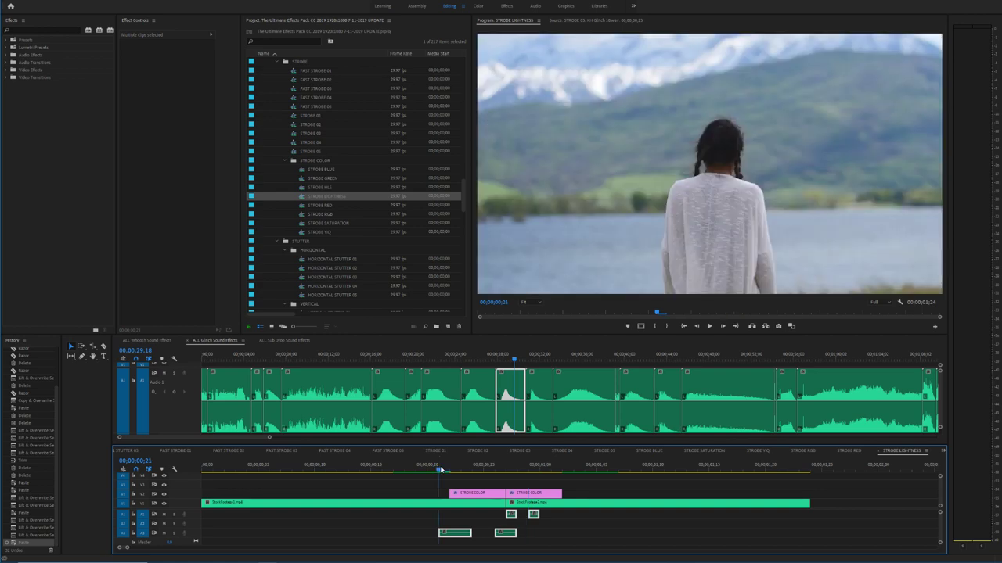
pyautogui.press('space')
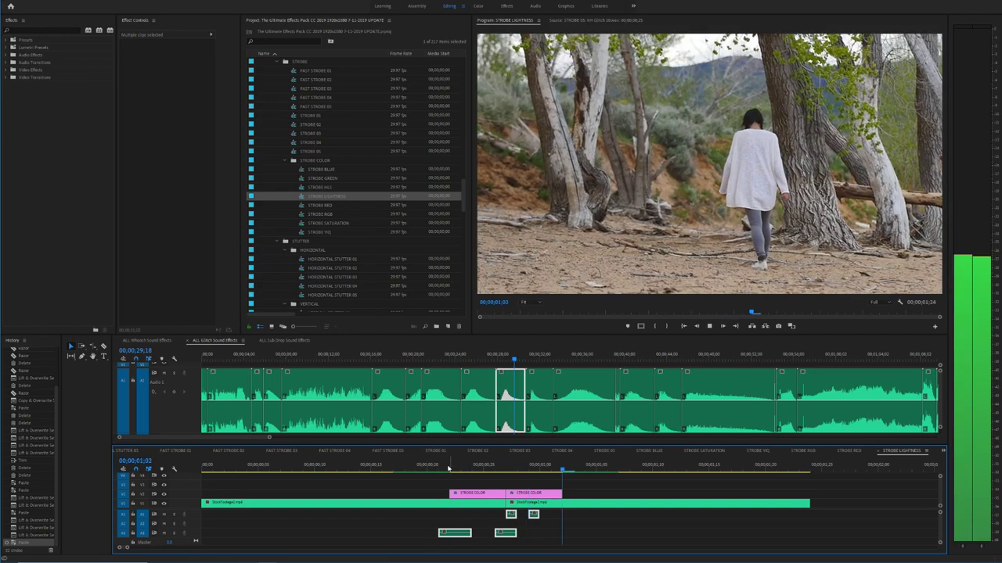
# Step: Move the last A1 glitch piece in STROBE LIGHTNESS to about 00;00;01;00 and play back the transition
pyautogui.click(528, 467)
pyautogui.click(539, 467)
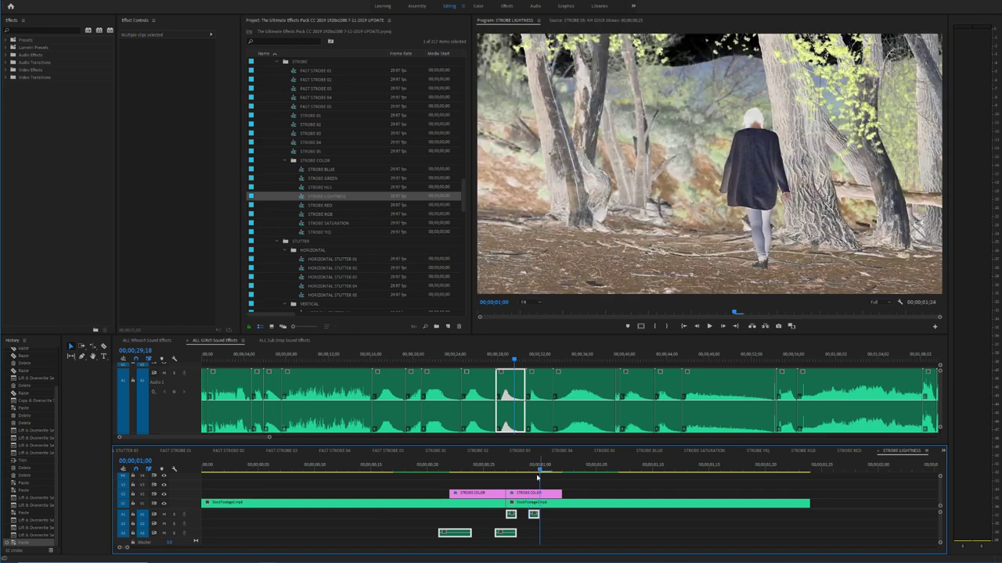
pyautogui.click(559, 519)
pyautogui.moveTo(534, 514); pyautogui.dragTo(544, 514)
pyautogui.click(454, 533)
pyautogui.click(437, 467)
pyautogui.press('space')
pyautogui.click(437, 467)
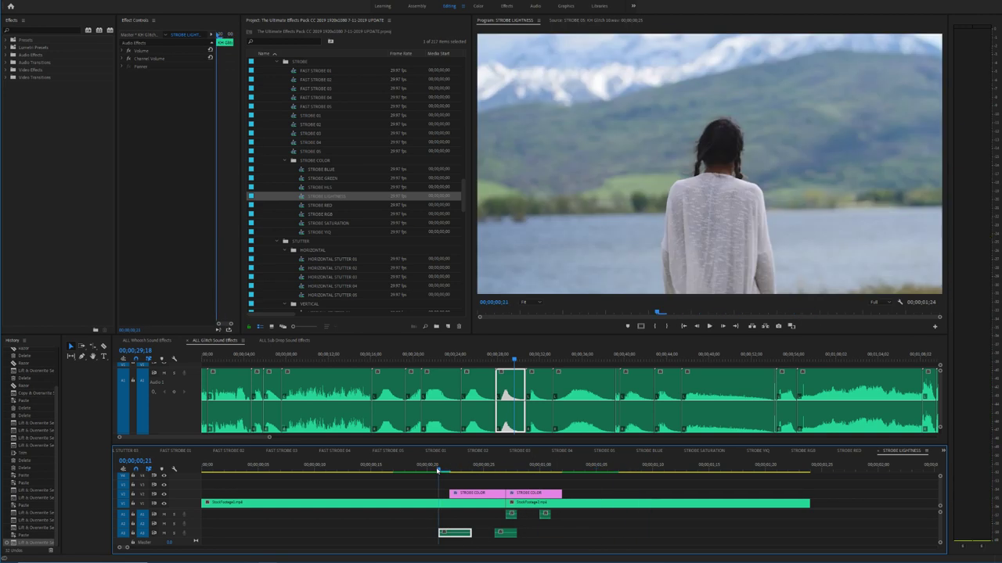
# Step: Duplicate the A1 glitch piece at 00;00;00;27 to about 00;00;00;24 in STROBE LIGHTNESS and play back the transition
pyautogui.moveTo(444, 470); pyautogui.dragTo(472, 468)
pyautogui.click(511, 514)
pyautogui.moveTo(513, 517); pyautogui.dragTo(479, 517)
pyautogui.click(431, 464)
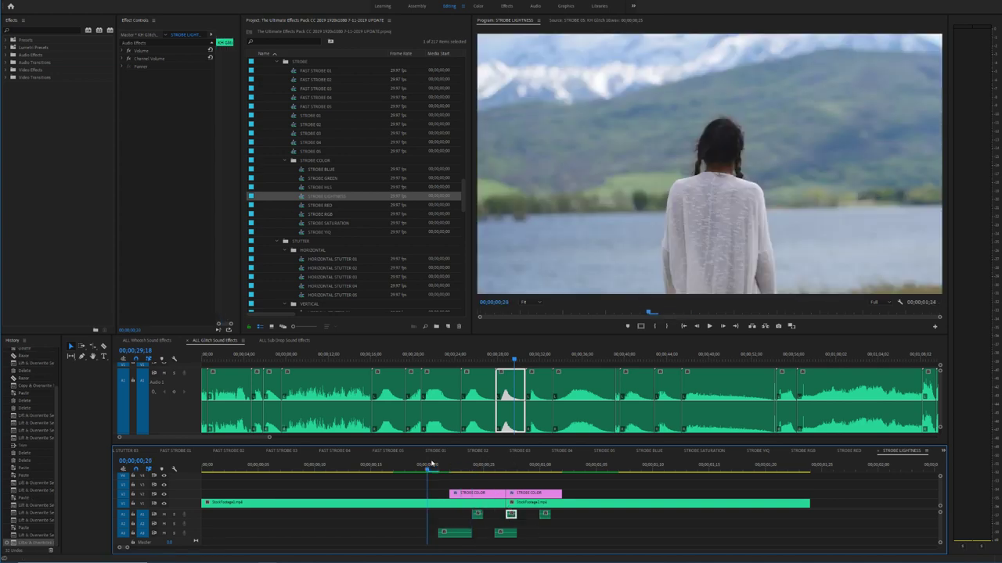
pyautogui.press('space')
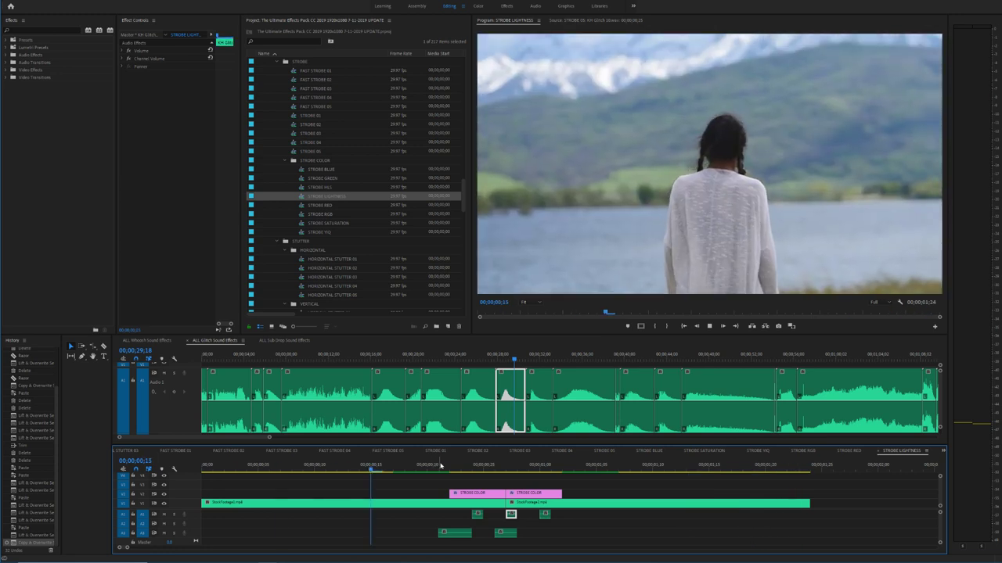
pyautogui.press('space')
# Step: Copy all five glitch clips from STROBE LIGHTNESS into STROBE HLS starting at about 00;00;00;20
pyautogui.moveTo(556, 538); pyautogui.dragTo(439, 510)
pyautogui.doubleClick(318, 188)
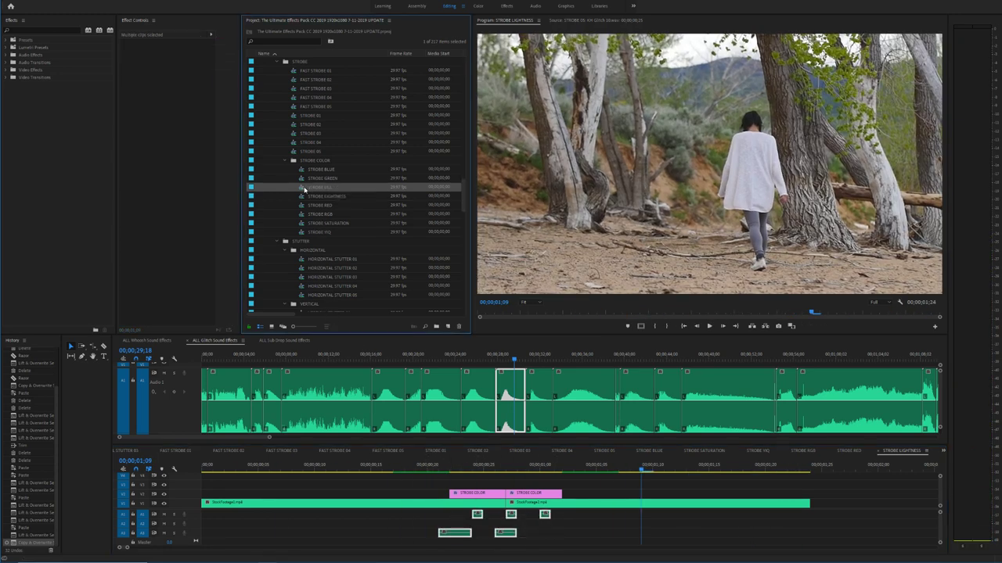
pyautogui.click(322, 466)
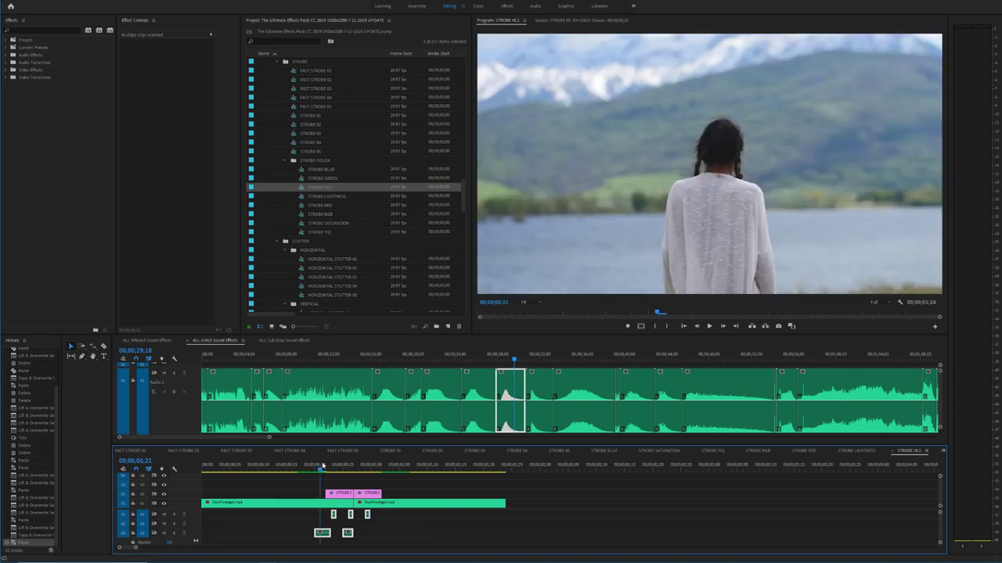
pyautogui.press('space')
pyautogui.press('=')
# Step: Move the middle A1 glitch piece in STROBE HLS to about 00;00;00;27 and play back the transition
pyautogui.moveTo(451, 471); pyautogui.dragTo(483, 469)
pyautogui.moveTo(491, 470); pyautogui.dragTo(501, 469)
pyautogui.click(495, 540)
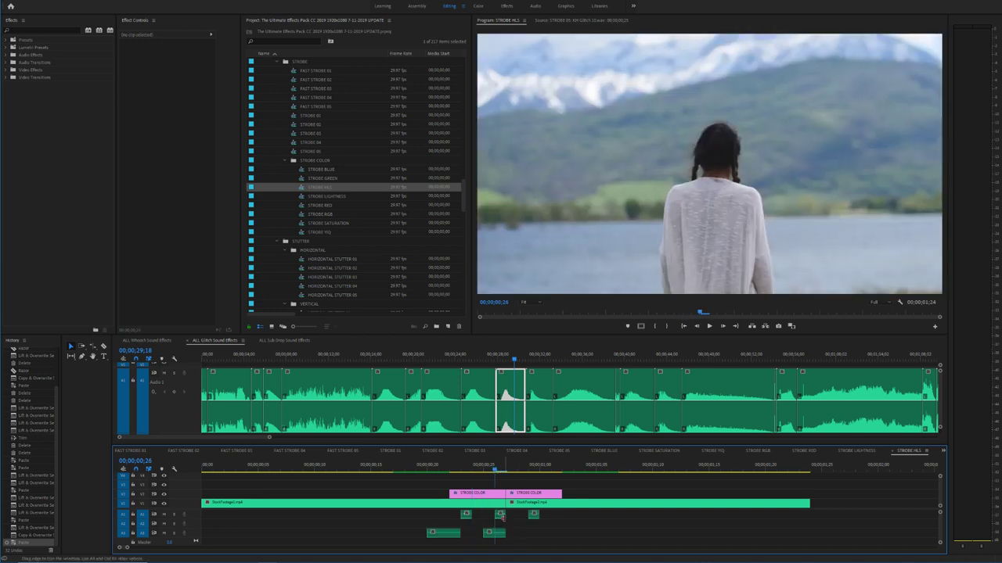
pyautogui.moveTo(501, 519); pyautogui.dragTo(513, 519)
pyautogui.press('space')
pyautogui.press('space')
# Step: Move the last A1 glitch piece in STROBE HLS to about 00;00;01;00 and play back the transition twice
pyautogui.moveTo(456, 470); pyautogui.dragTo(540, 472)
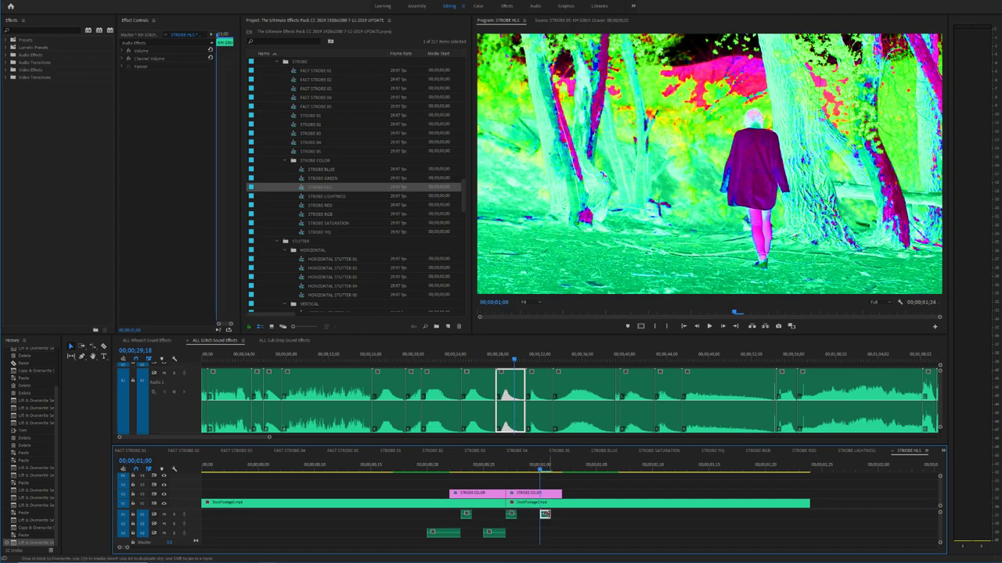
pyautogui.click(402, 470)
pyautogui.press('space')
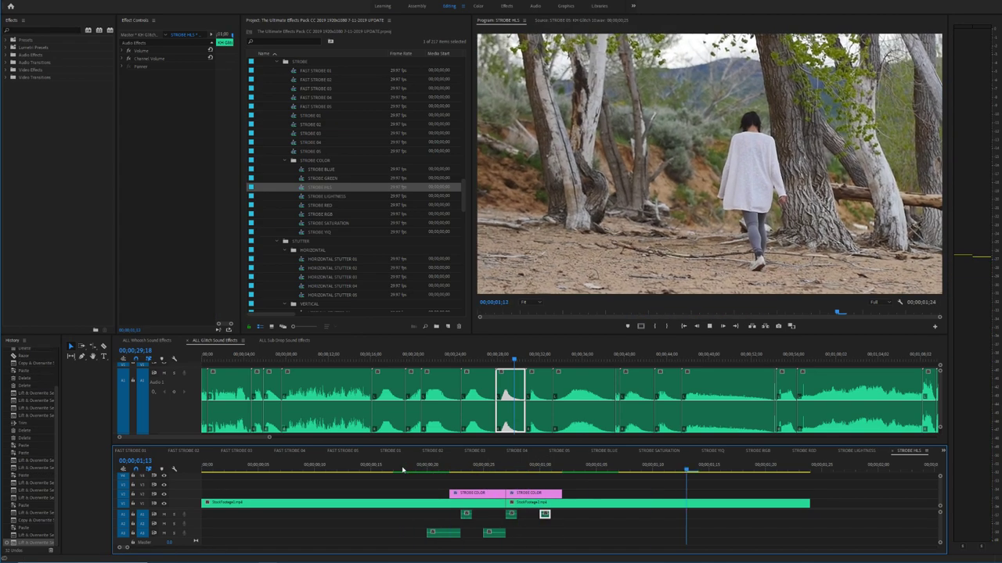
pyautogui.click(402, 469)
pyautogui.press('space')
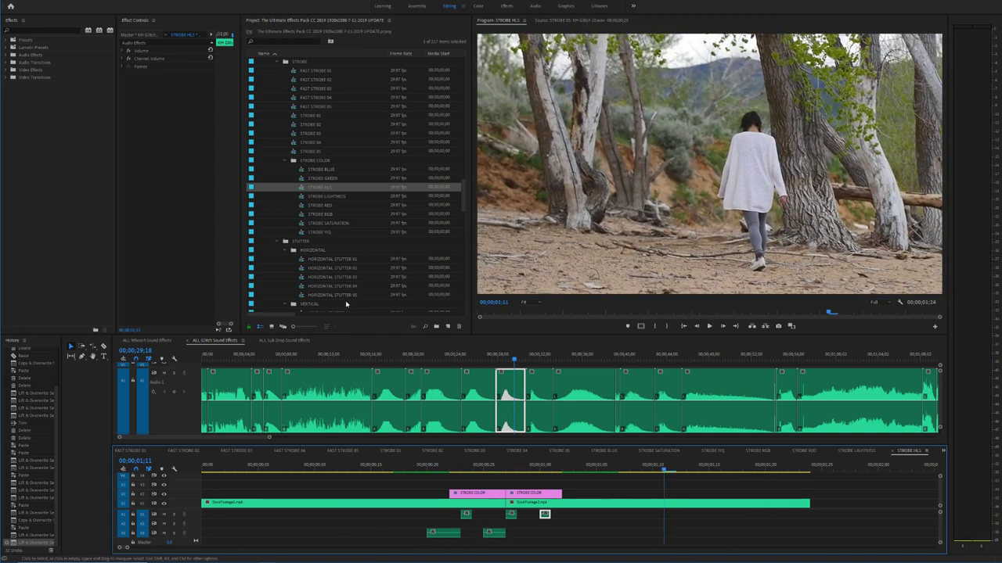
# Step: Copy all five glitch clips from STROBE HLS into STROBE GREEN starting at about 00;00;00;20
pyautogui.moveTo(513, 524); pyautogui.dragTo(426, 511)
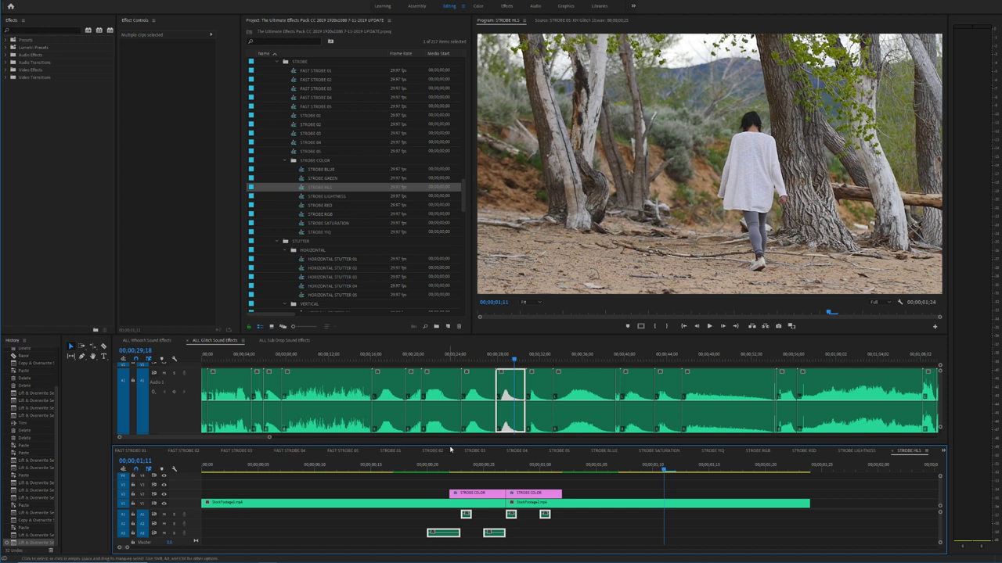
pyautogui.rightClick(492, 540)
pyautogui.click(480, 531)
pyautogui.moveTo(557, 541); pyautogui.dragTo(443, 521)
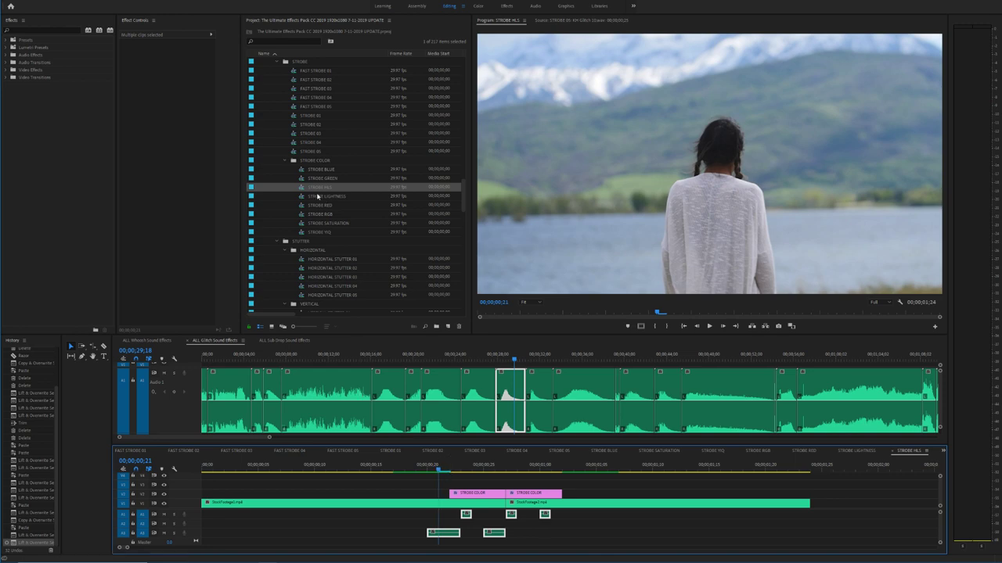
pyautogui.doubleClick(313, 179)
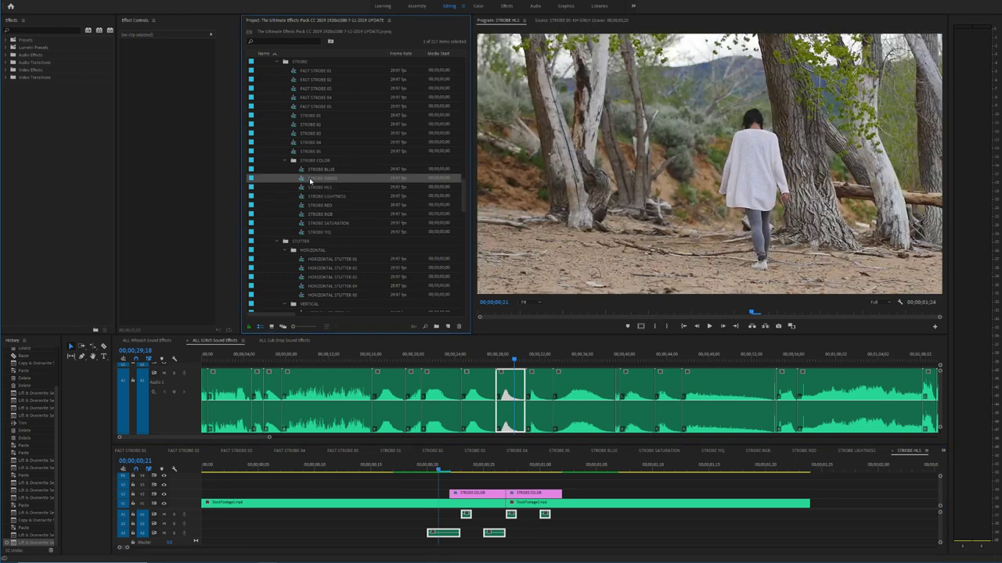
pyautogui.moveTo(327, 465); pyautogui.dragTo(340, 467)
pyautogui.press('=')
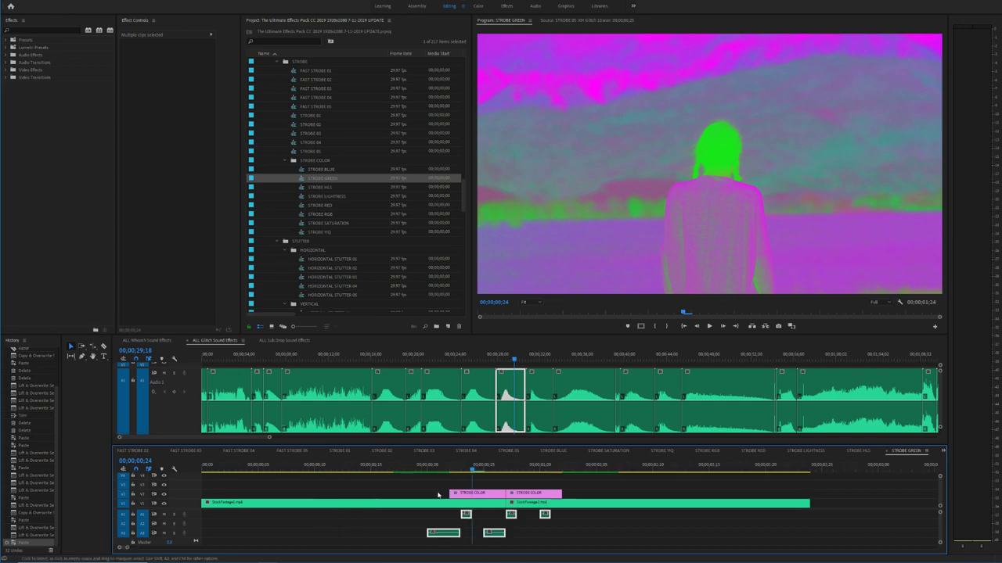
# Step: Shift the first A1 glitch piece in STROBE GREEN slightly later and play back the transition twice
pyautogui.click(490, 518)
pyautogui.moveTo(467, 515); pyautogui.dragTo(479, 537)
pyautogui.click(441, 467)
pyautogui.press('space')
pyautogui.press('space')
pyautogui.click(440, 468)
pyautogui.moveTo(440, 467); pyautogui.dragTo(407, 468)
pyautogui.press('space')
pyautogui.press('space')
# Step: Paste the five glitch clips into STROBE BLUE at about 00;00;00;22 and place the first A1 piece at about 00;00;00;24
pyautogui.doubleClick(302, 169)
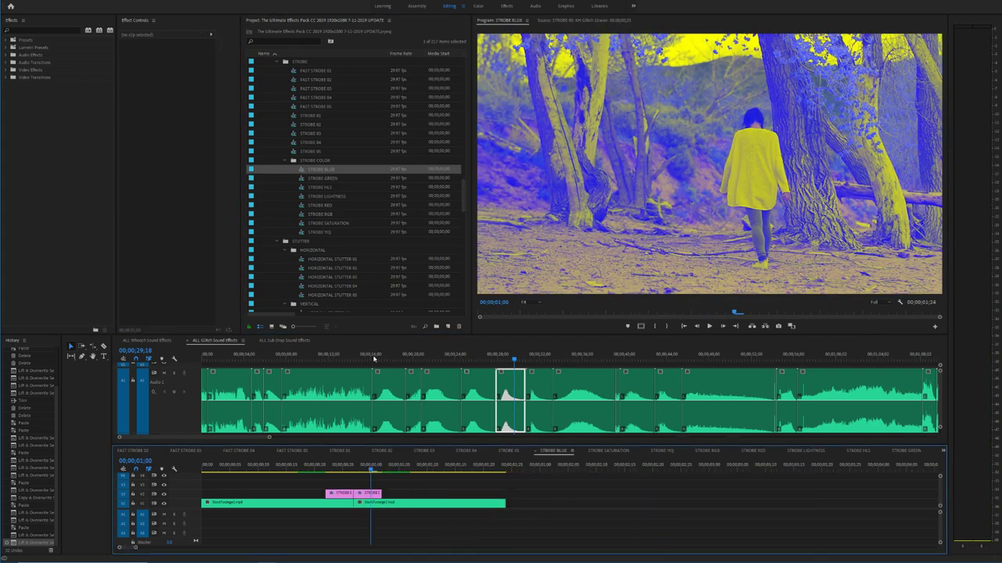
pyautogui.moveTo(334, 469); pyautogui.dragTo(340, 468)
pyautogui.press('=')
pyautogui.click(478, 514)
# Step: Move the middle A1 glitch piece in STROBE BLUE to about 00;00;00;28 and play back the transition
pyautogui.moveTo(476, 474); pyautogui.dragTo(505, 469)
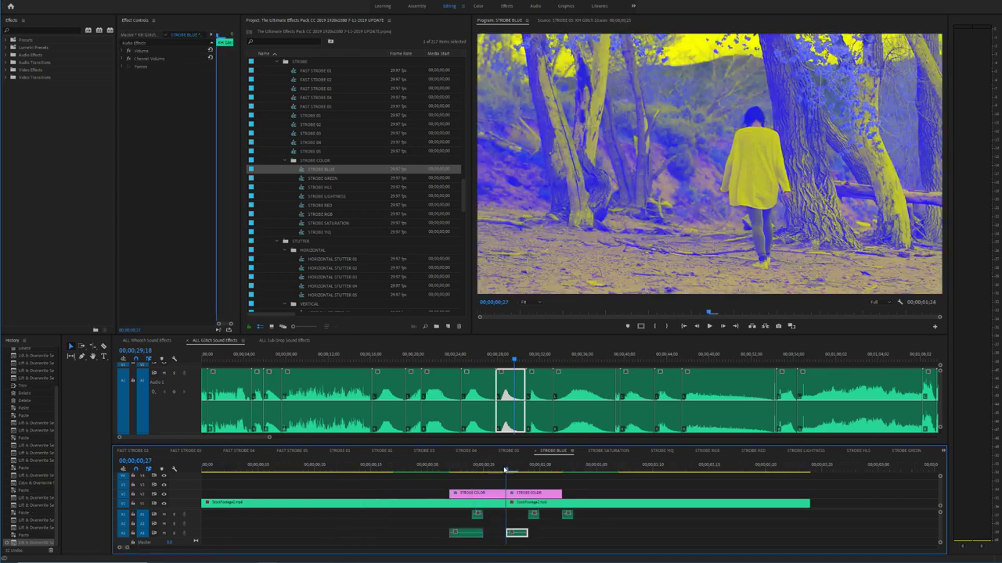
pyautogui.click(522, 514)
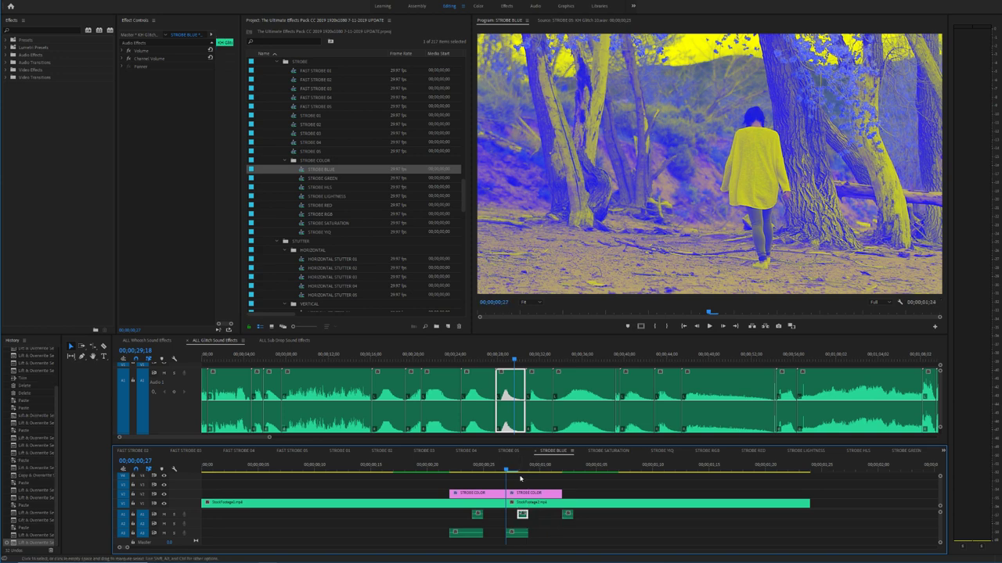
pyautogui.click(517, 470)
pyautogui.click(464, 470)
pyautogui.press('space')
pyautogui.press('space')
# Step: Move the last A1 glitch piece in STROBE BLUE to about 00;00;01;00 and review the transition
pyautogui.click(538, 468)
pyautogui.moveTo(568, 515); pyautogui.dragTo(546, 514)
pyautogui.press('Right')
pyautogui.moveTo(463, 469); pyautogui.dragTo(436, 468)
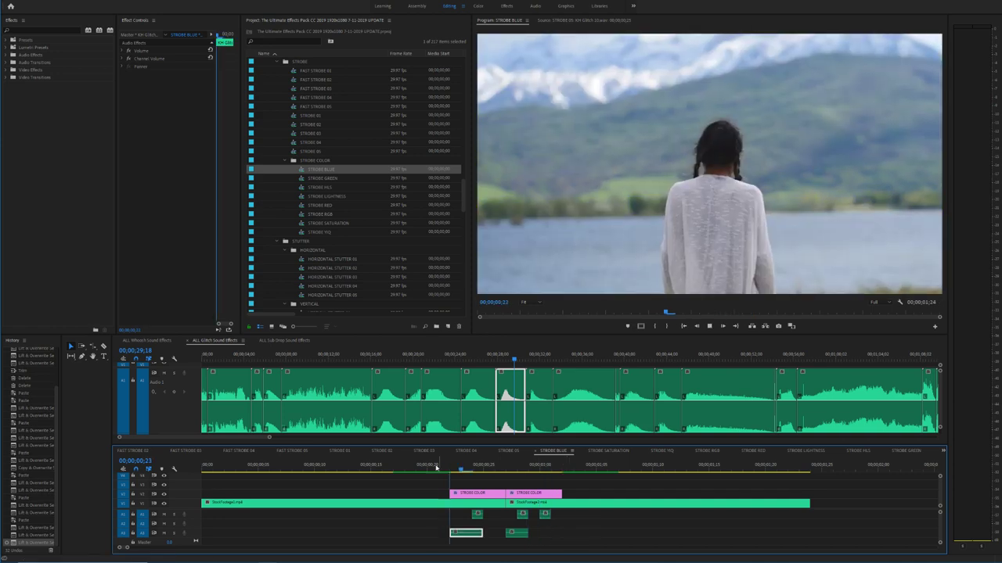
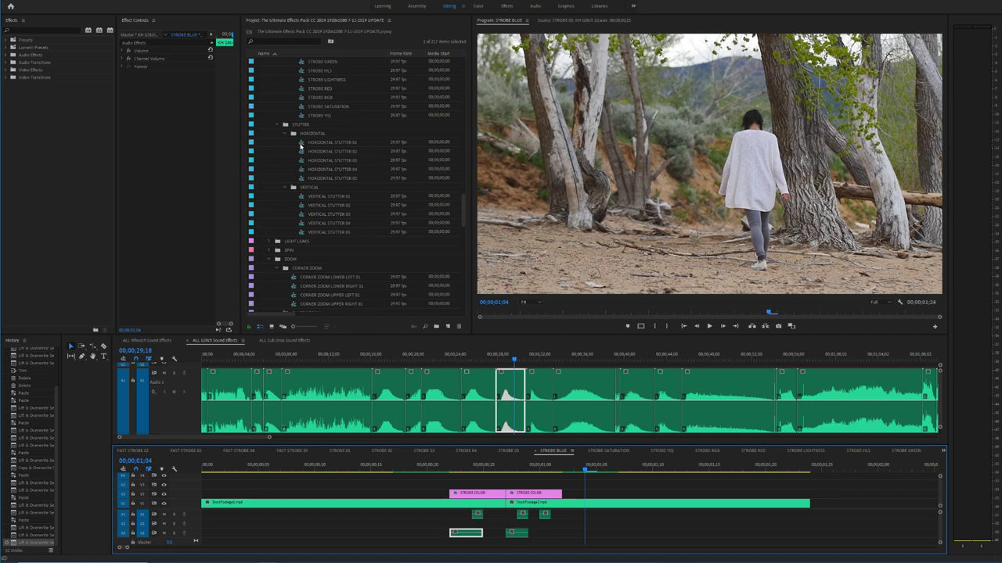
# Step: Open the HORIZONTAL STUTTER 01 sequence and play back its transition from the start
pyautogui.doubleClick(301, 145)
pyautogui.moveTo(329, 467); pyautogui.dragTo(84, 456)
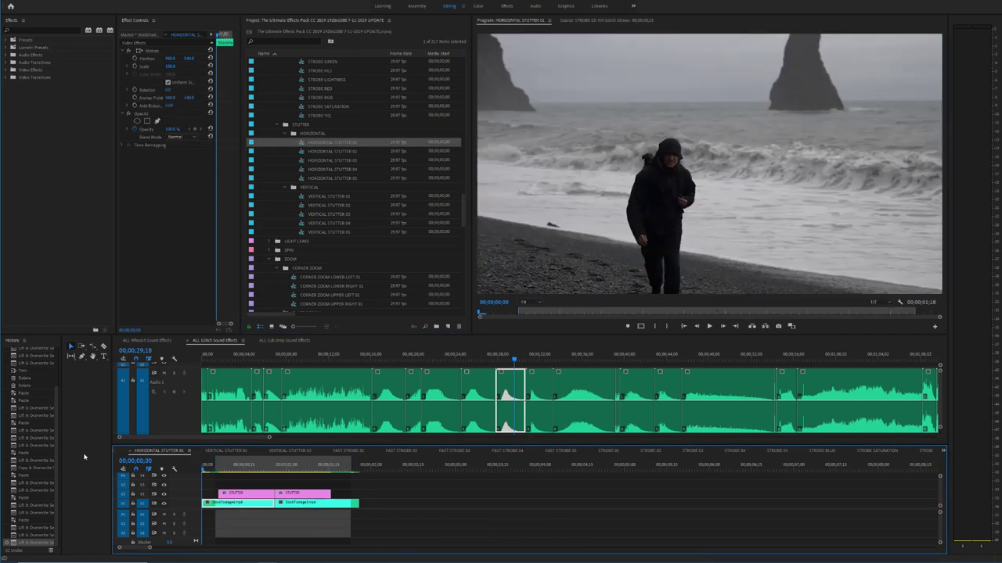
pyautogui.press('=')
pyautogui.press('=')
pyautogui.press('space')
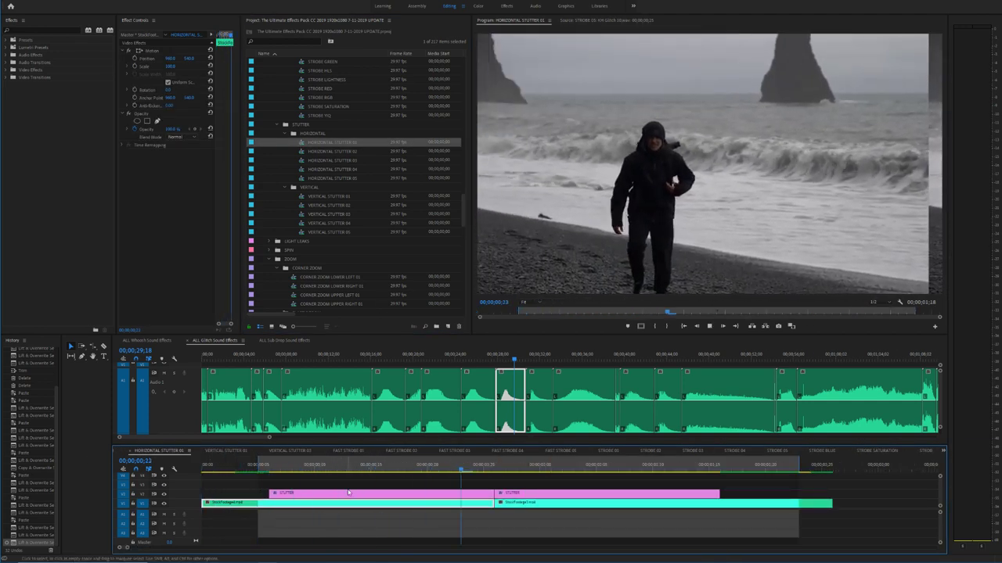
pyautogui.moveTo(313, 471); pyautogui.dragTo(240, 476)
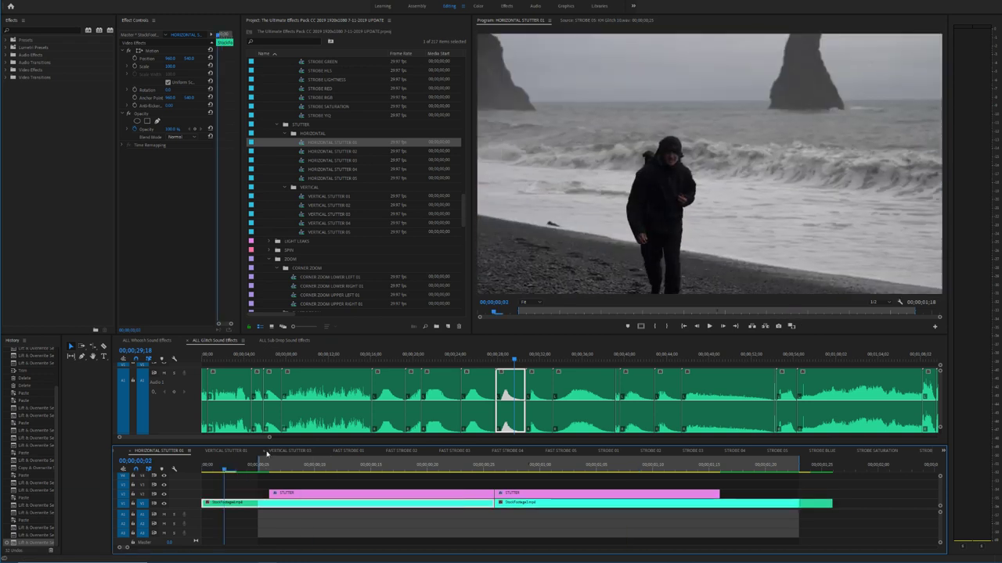
pyautogui.press('space')
# Step: Audition the first glitch sounds in the ALL Glitch Sound Effects sequence
pyautogui.click(246, 372)
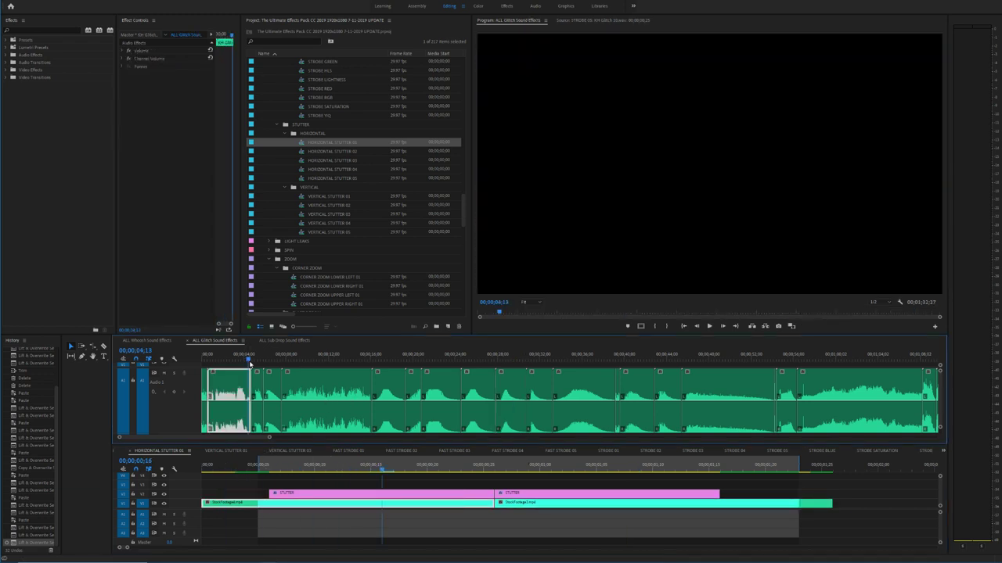
pyautogui.press('space')
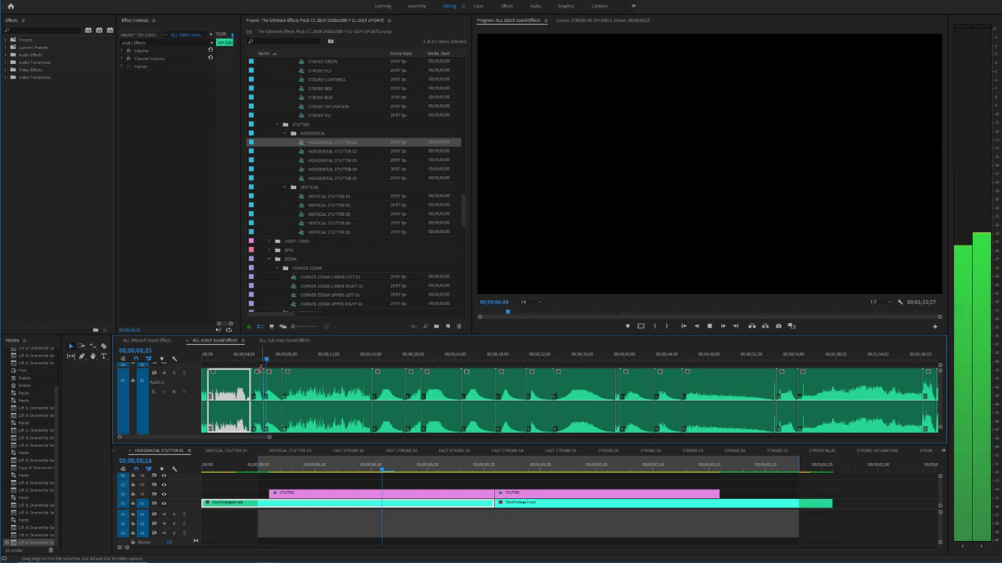
pyautogui.press('space')
pyautogui.click(227, 360)
pyautogui.press('space')
pyautogui.press('space')
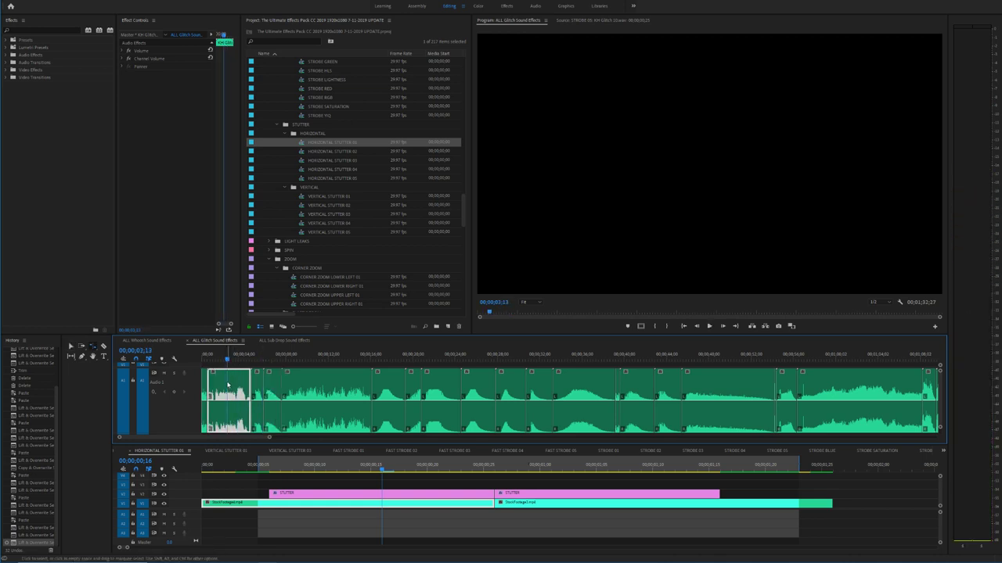
# Step: Copy the selected long glitch clip near the start of ALL Glitch Sound Effects to A1 of HORIZONTAL STUTTER 01 and play it back
pyautogui.moveTo(228, 387); pyautogui.dragTo(427, 520)
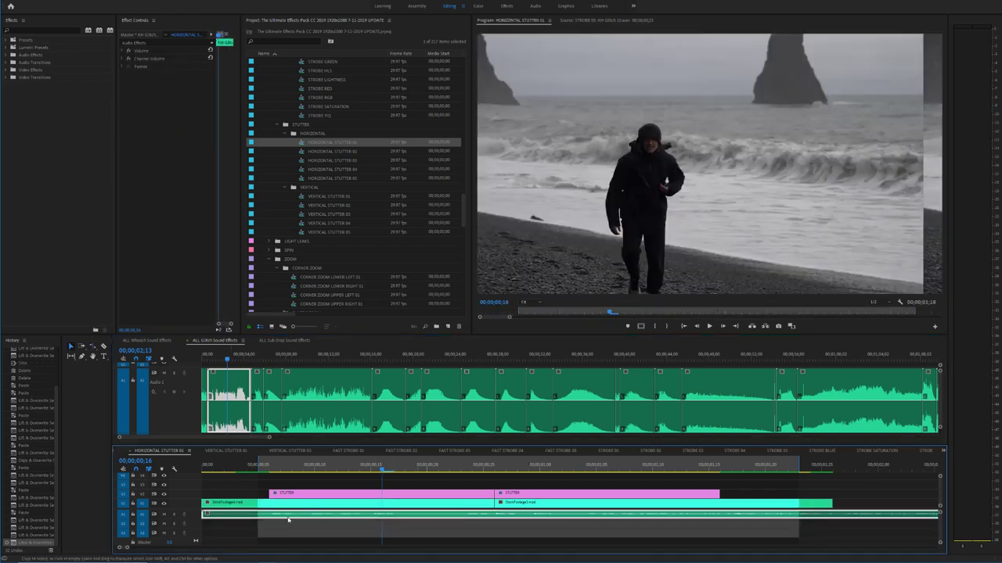
pyautogui.press('space')
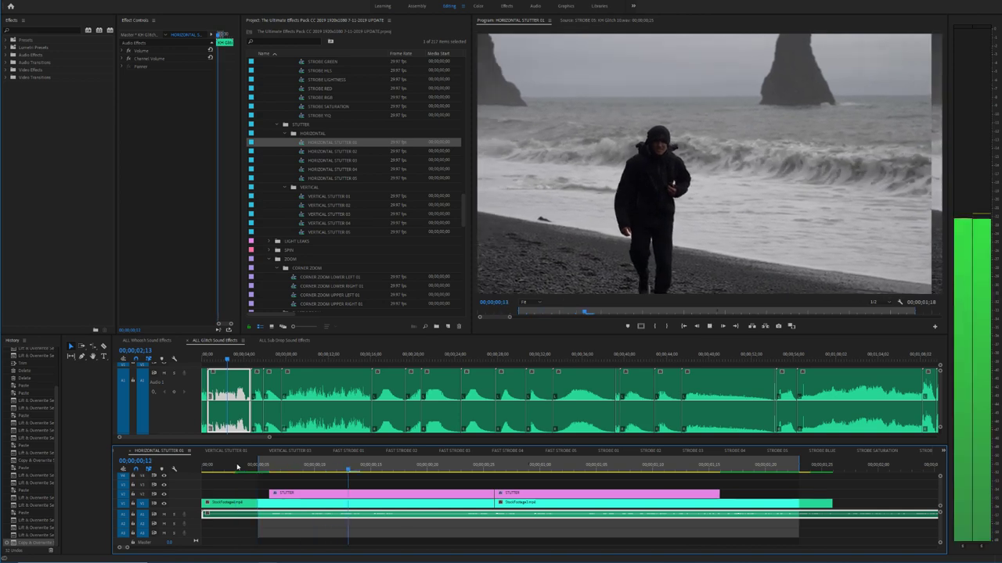
pyautogui.press('space')
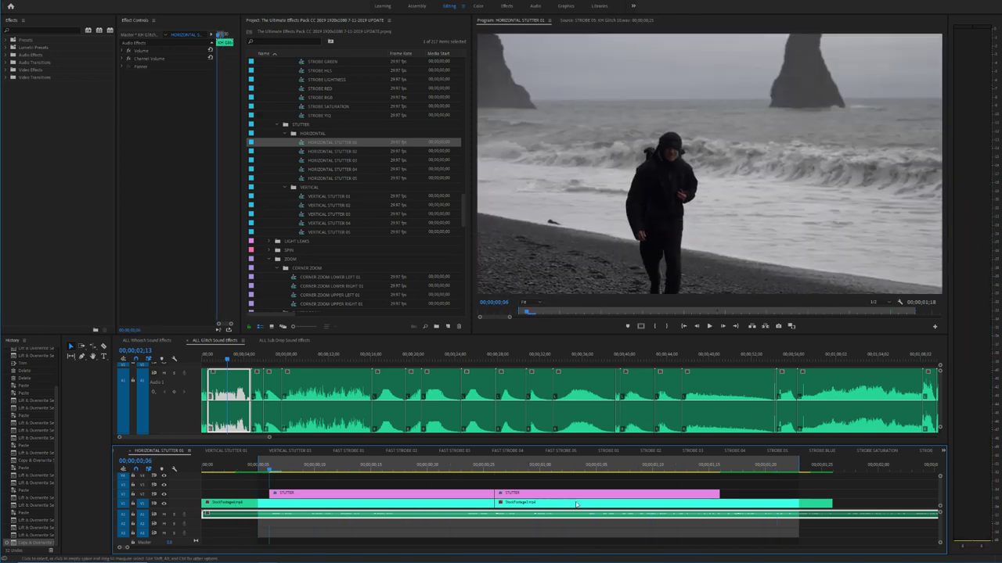
# Step: Cut the A1 glitch clip at the end of the second STUTTER clip, delete the remainder and play back the transition
pyautogui.click(721, 514)
pyautogui.press('v')
pyautogui.click(732, 516)
pyautogui.press('Delete')
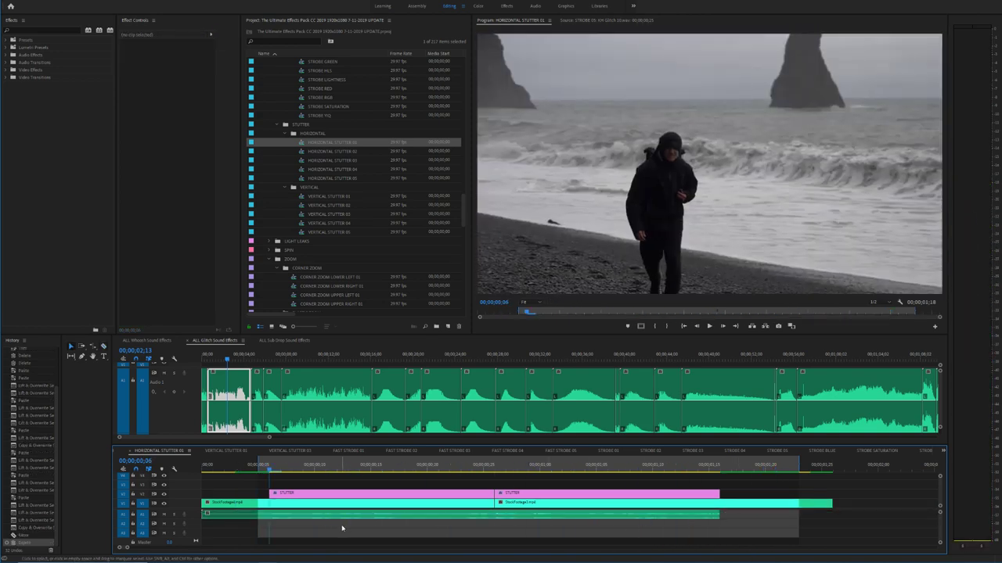
pyautogui.click(247, 504)
pyautogui.press('space')
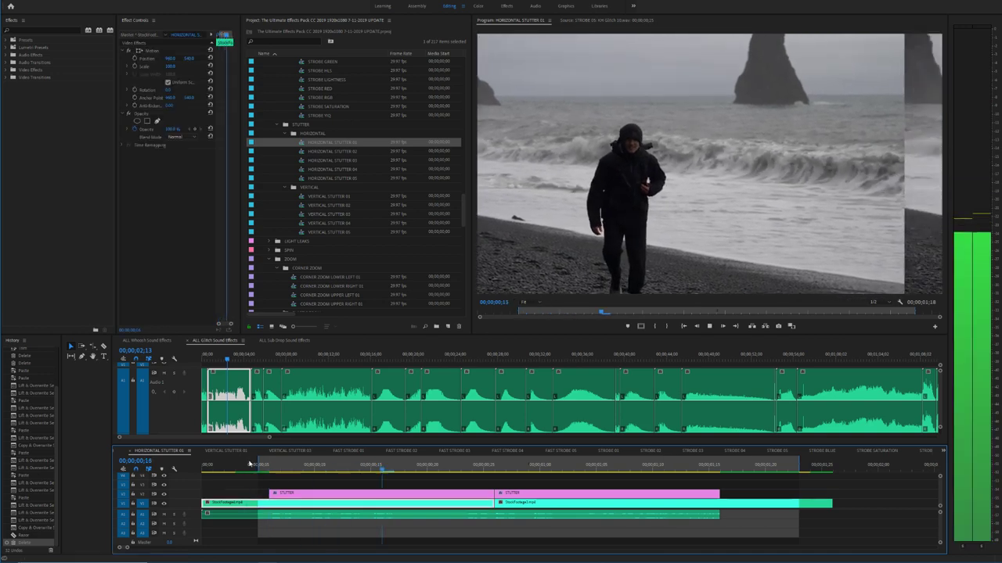
pyautogui.press('space')
# Step: Check the trimmed end of the A1 glitch clip in HORIZONTAL STUTTER 01 and save the project
pyautogui.hotkey('shift', 'Right')
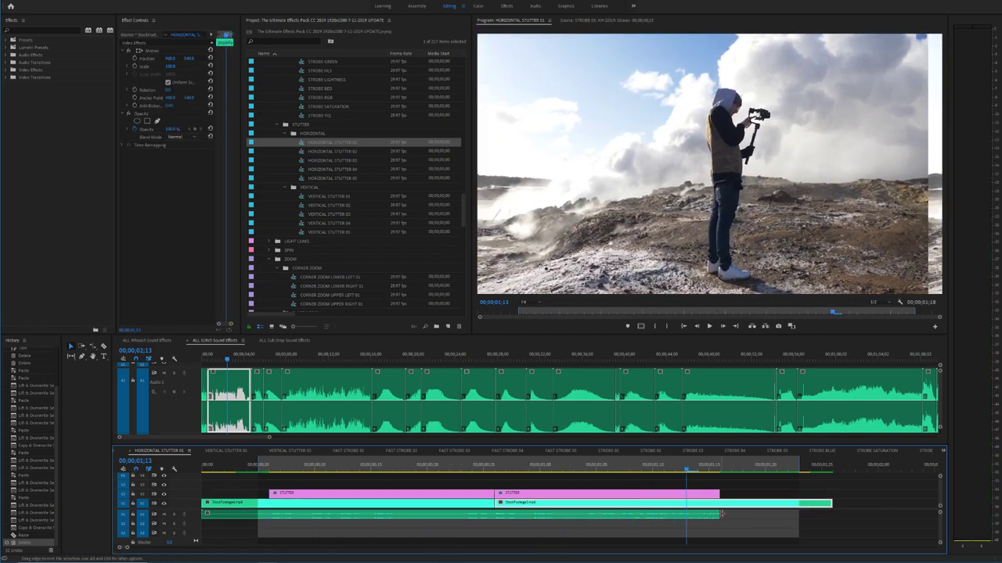
pyautogui.hotkey('shift', 'Right')
pyautogui.click(722, 516)
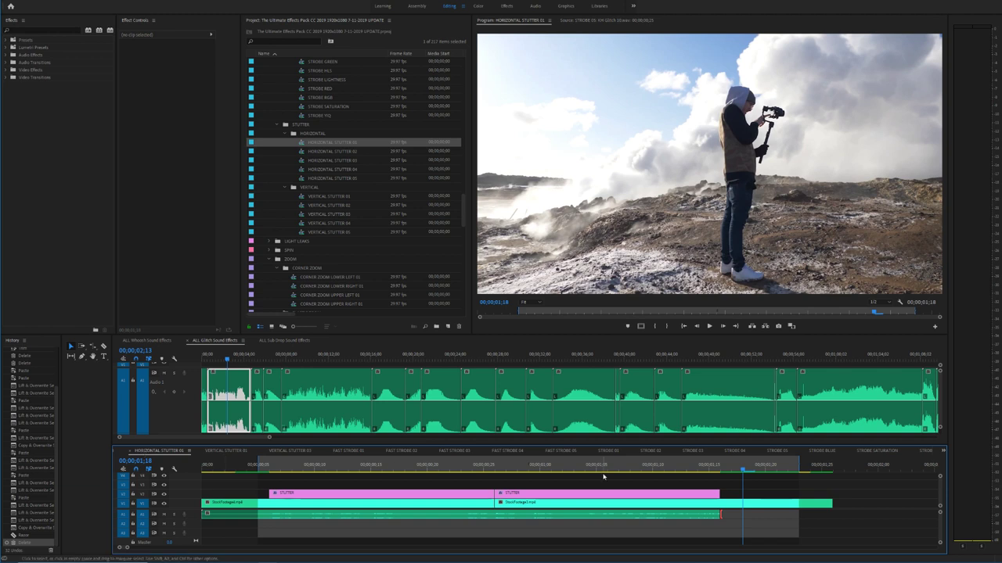
pyautogui.click(270, 471)
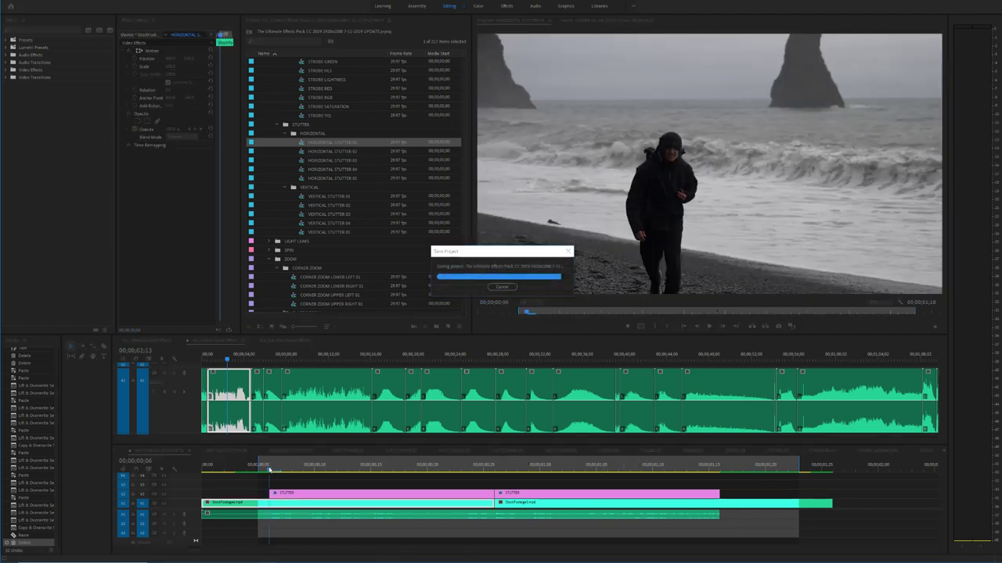
# Step: Cut the A1 glitch clip at the start of the first STUTTER clip and move the later part to about 00;00;00;07
pyautogui.moveTo(270, 471)
pyautogui.mouseDown()
pyautogui.moveTo(293, 469)
pyautogui.moveTo(281, 470)
pyautogui.mouseUp()
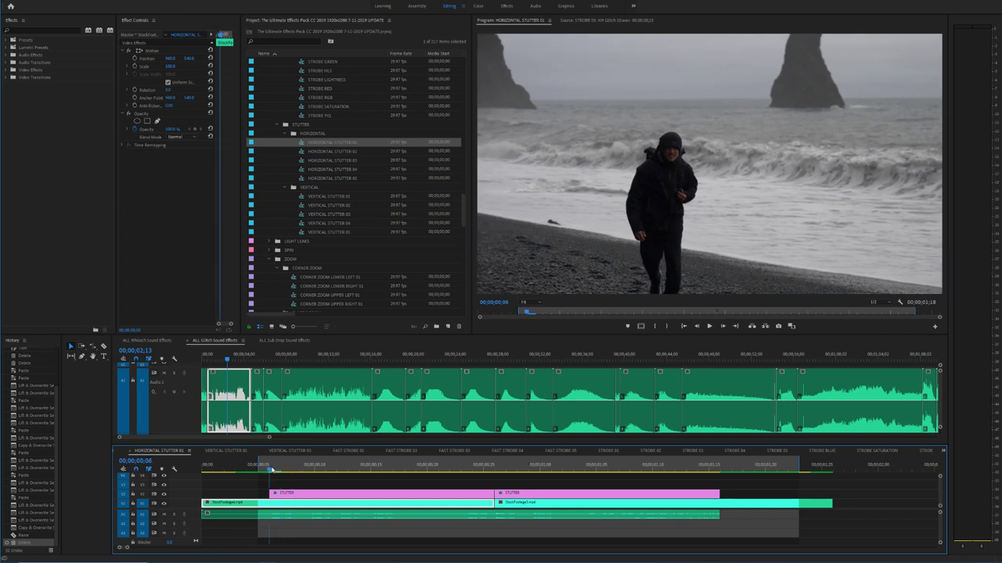
pyautogui.click(281, 514)
pyautogui.hotkey('ctrl', 'z')
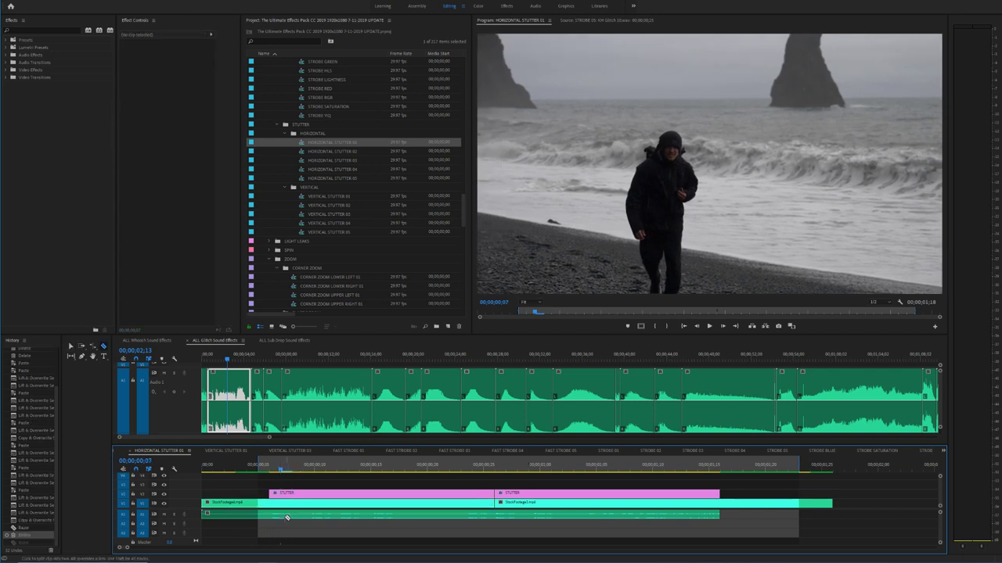
pyautogui.click(270, 516)
pyautogui.press('v')
pyautogui.click(298, 517)
pyautogui.moveTo(297, 516); pyautogui.dragTo(308, 516)
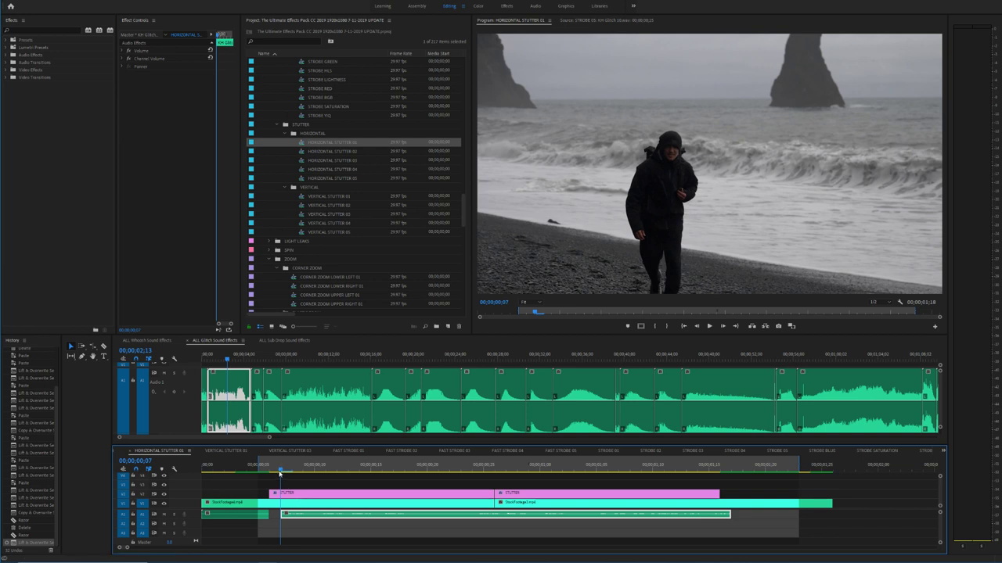
# Step: Cut the A1 glitch clip at about 00;00;00;09 and 00;00;00;10 and delete the short piece between the cuts
pyautogui.moveTo(295, 474); pyautogui.dragTo(326, 470)
pyautogui.press('c')
pyautogui.click(306, 515)
pyautogui.press('v')
pyautogui.click(329, 498)
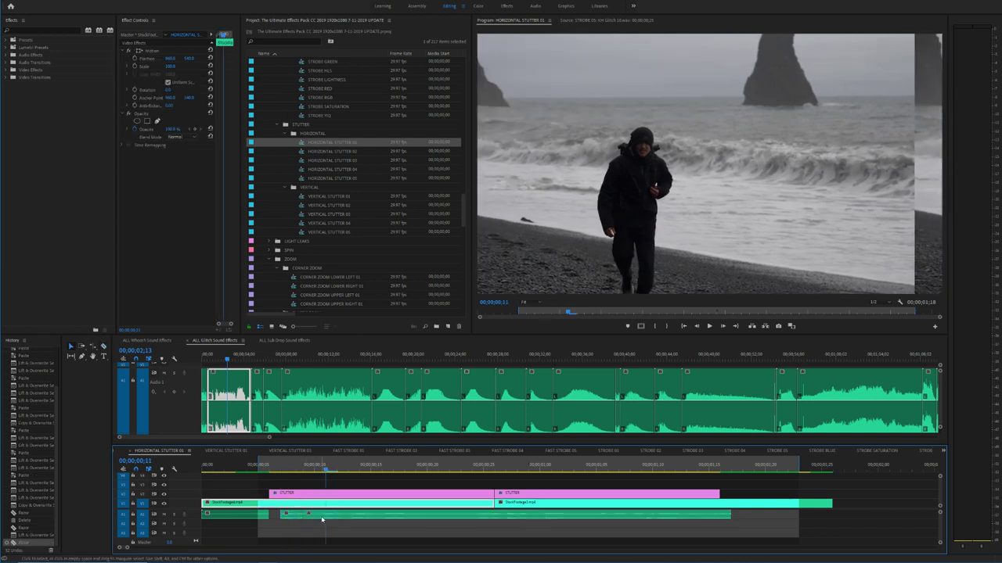
pyautogui.click(316, 515)
pyautogui.press('v')
pyautogui.click(309, 516)
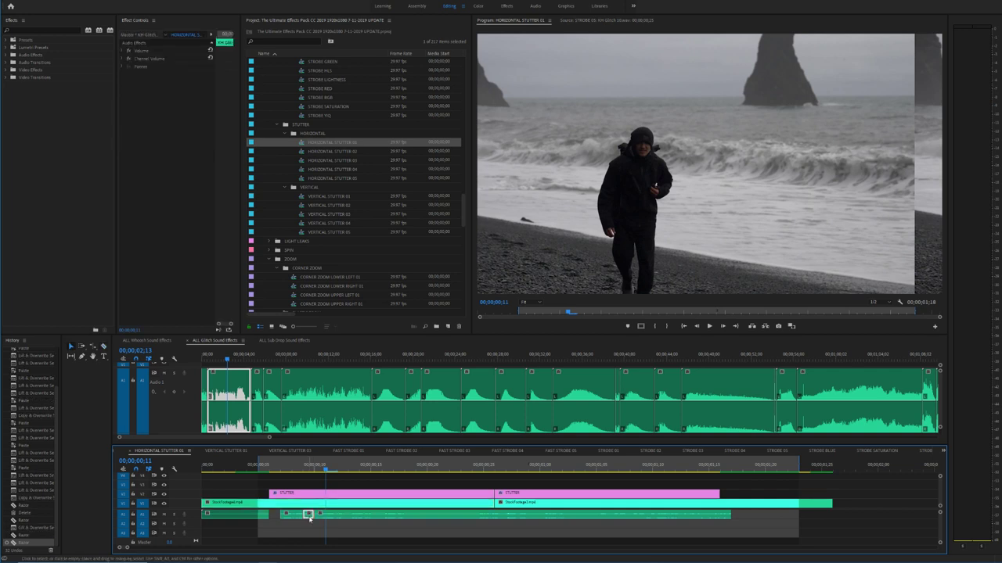
pyautogui.press('Delete')
pyautogui.click(325, 502)
pyautogui.moveTo(325, 469); pyautogui.dragTo(347, 471)
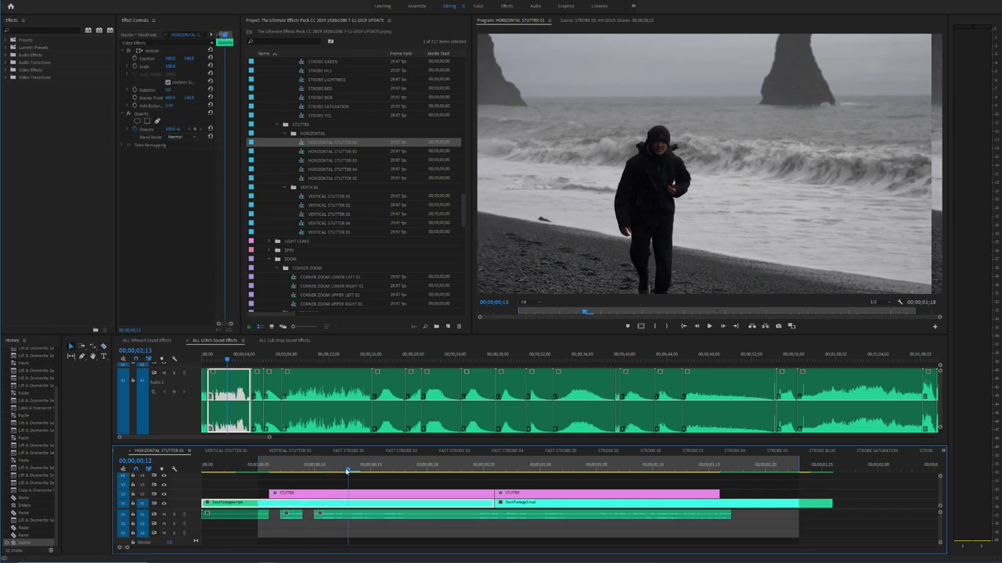
# Step: Cut the A1 glitch clip at about 00;00;00;12 and delete the short piece up to 00;00;00;13
pyautogui.press('c')
pyautogui.click(337, 515)
pyautogui.press('v')
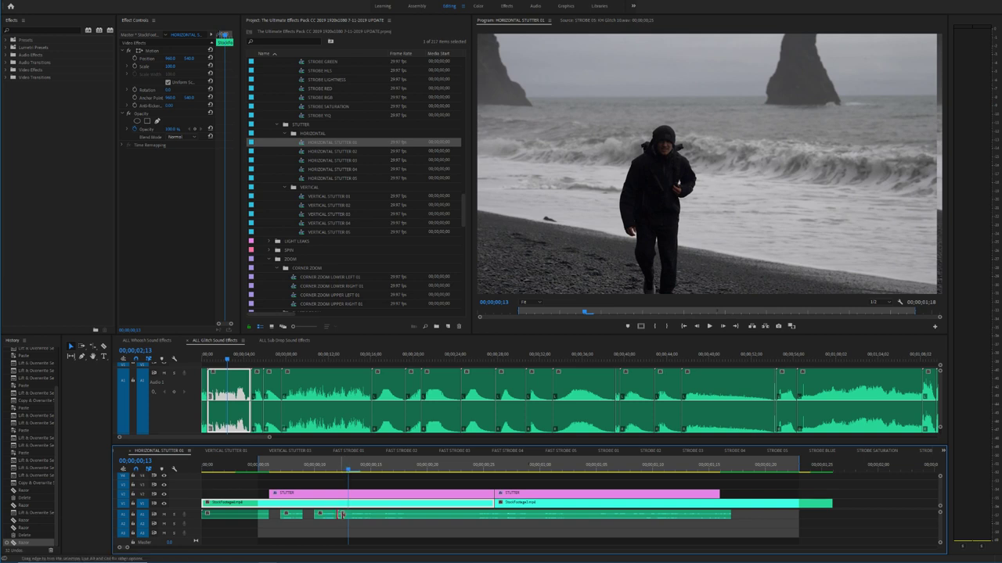
pyautogui.press('Delete')
# Step: Cut the A1 glitch clip at about 00;00;00;14 and trim the start of the later part to 00;00;00;15
pyautogui.moveTo(363, 472); pyautogui.dragTo(374, 472)
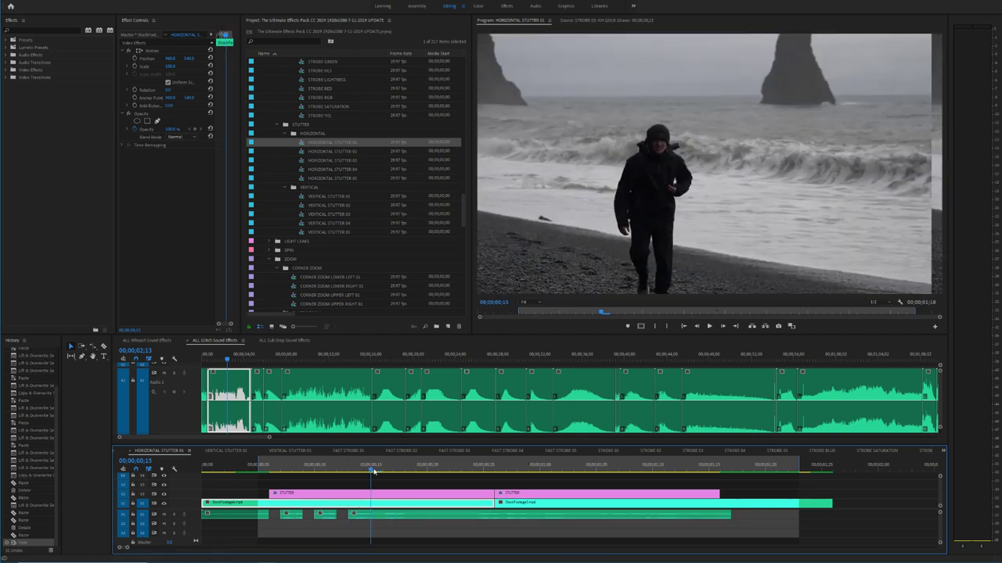
pyautogui.press('c')
pyautogui.click(362, 516)
pyautogui.press('v')
pyautogui.moveTo(362, 516); pyautogui.dragTo(375, 515)
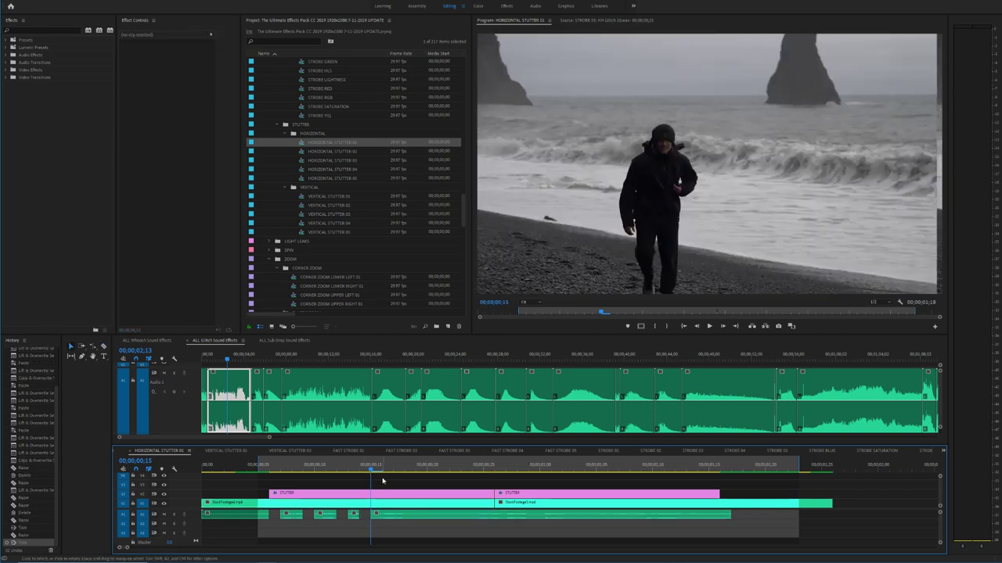
# Step: Cut the A1 glitch clip at about 00;00;00;16, delete the short piece before the cut and play back the transition
pyautogui.moveTo(382, 472); pyautogui.dragTo(400, 471)
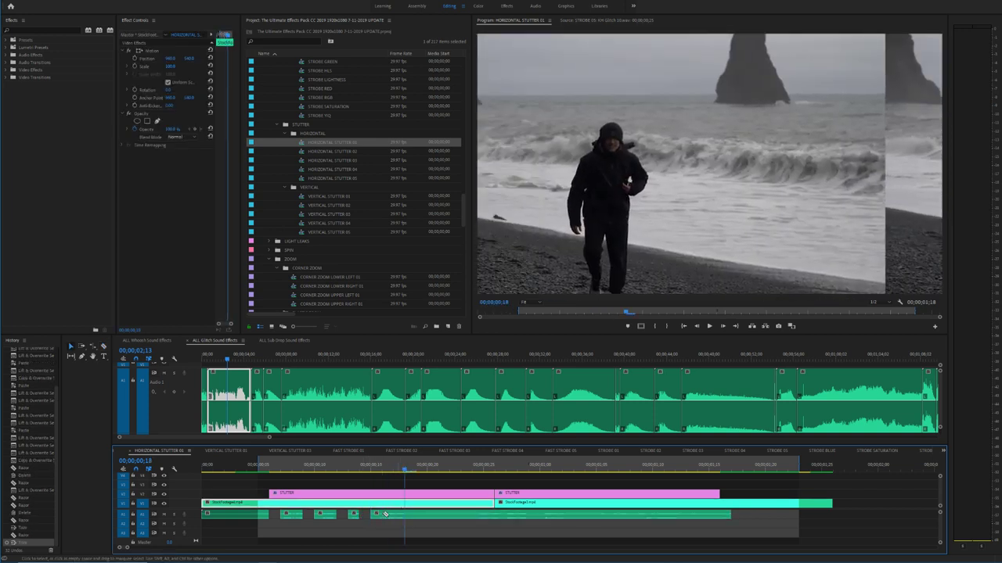
pyautogui.press('c')
pyautogui.click(383, 515)
pyautogui.press('v')
pyautogui.click(376, 517)
pyautogui.press('Delete')
pyautogui.click(268, 470)
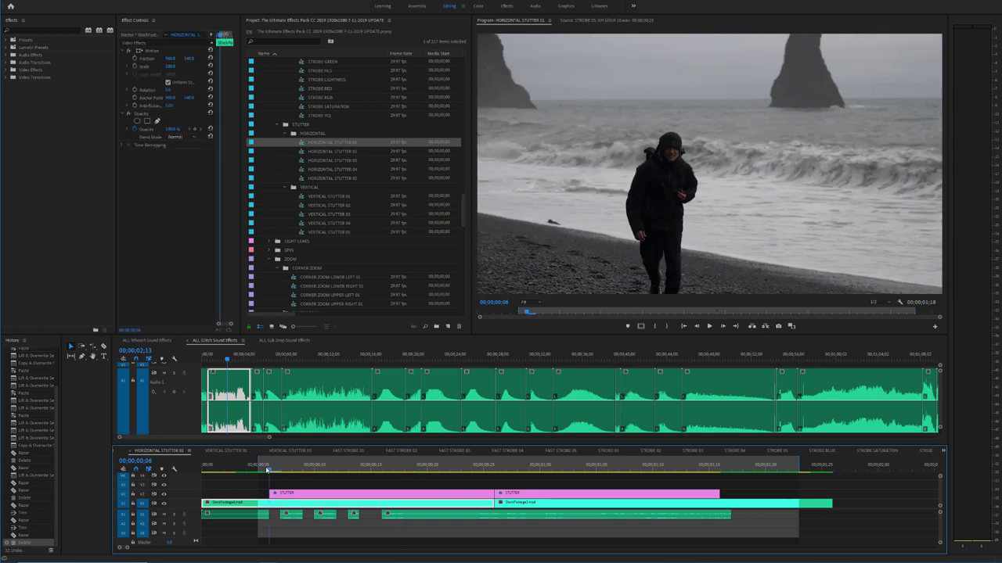
pyautogui.press('space')
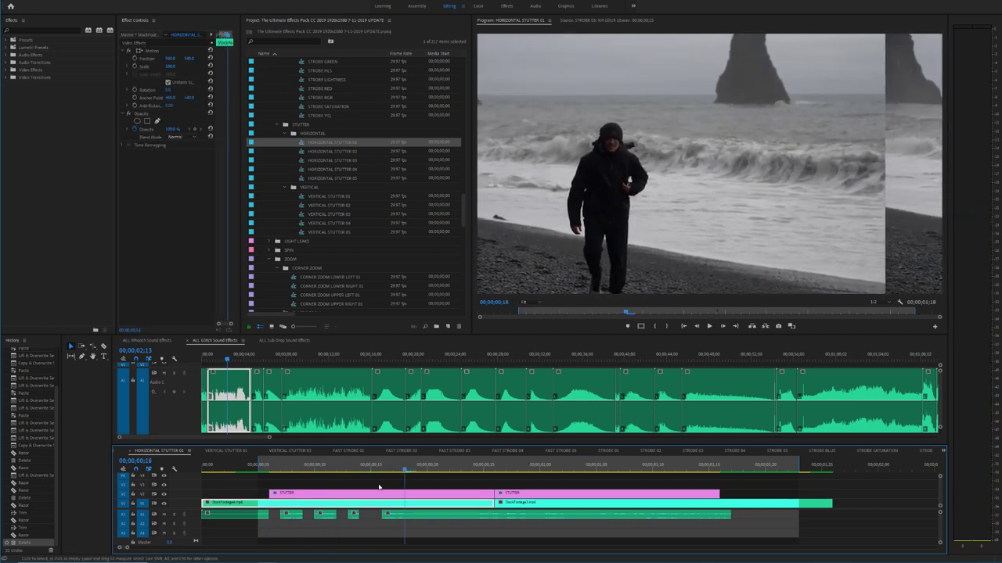
# Step: Cut the A1 glitch clip at 00;00;00;18 and near 00;00;00;24, and move the later part to the start of the second STUTTER clip
pyautogui.click(404, 518)
pyautogui.press('v')
pyautogui.moveTo(404, 469); pyautogui.dragTo(473, 471)
pyautogui.press('c')
pyautogui.click(473, 514)
pyautogui.press('v')
pyautogui.moveTo(487, 516)
pyautogui.mouseDown()
pyautogui.moveTo(419, 520)
pyautogui.moveTo(503, 517)
pyautogui.mouseUp()
# Step: Play back from about 00;00;00;18 and extend the end of the A1 piece before the second STUTTER clip to 00;00;00;24
pyautogui.click(397, 468)
pyautogui.press('space')
pyautogui.press('space')
pyautogui.click(460, 515)
pyautogui.press('v')
pyautogui.moveTo(460, 471); pyautogui.dragTo(472, 471)
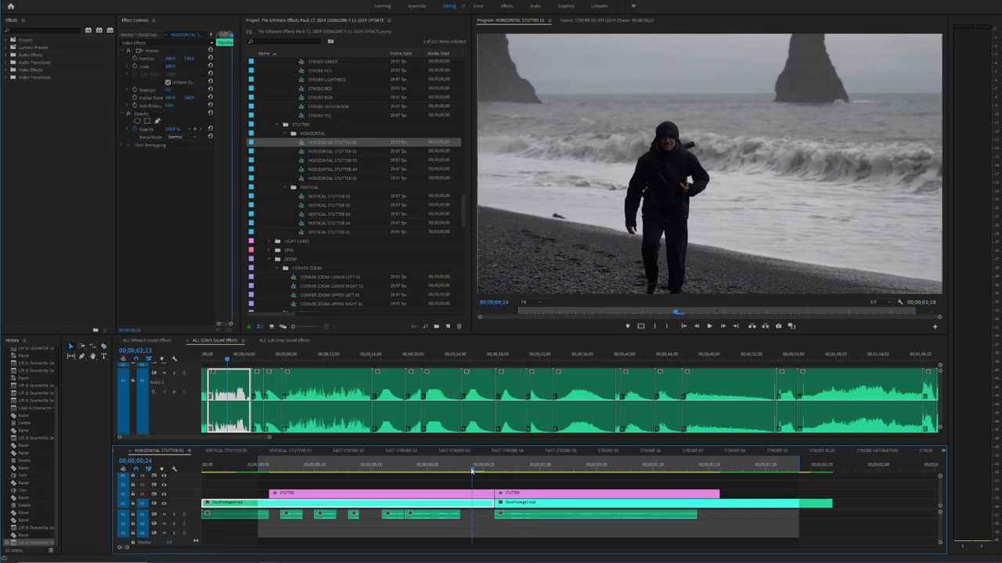
pyautogui.moveTo(463, 515); pyautogui.dragTo(472, 515)
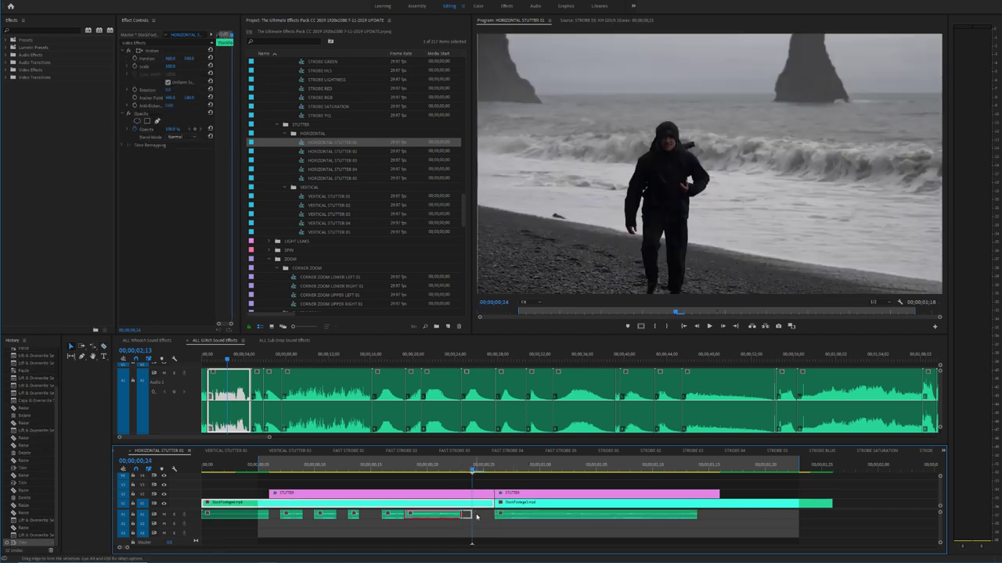
# Step: Align the last A1 glitch clip with the second STUTTER clip's start at 00;00;00;26 and cut it at 00;00;01;00
pyautogui.press('Right')
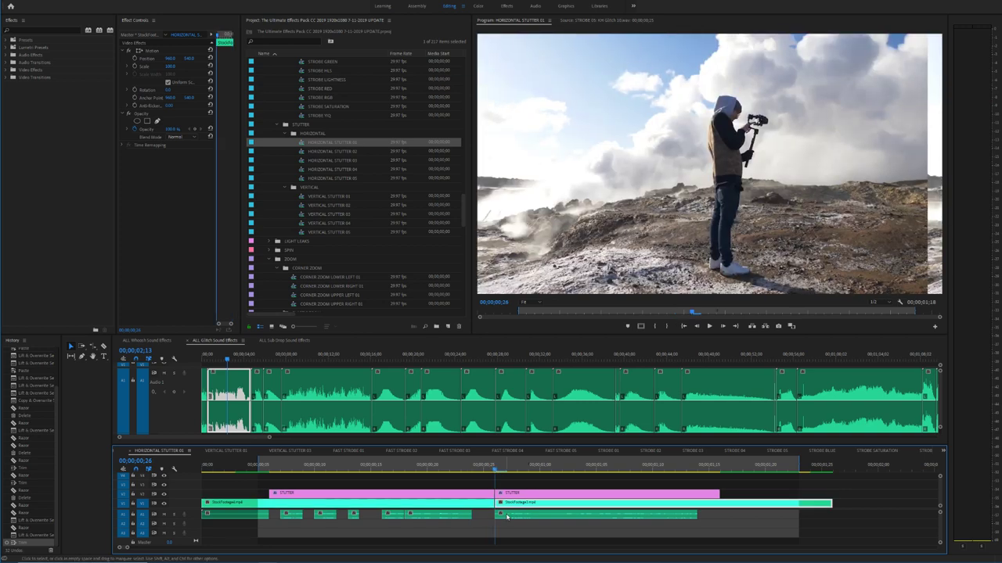
pyautogui.click(496, 515)
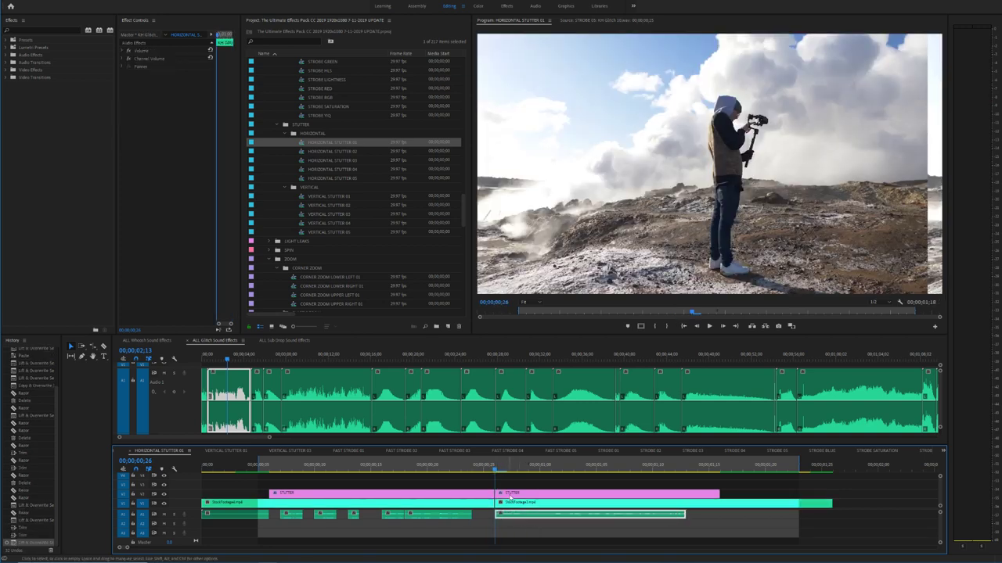
pyautogui.press('Right')
pyautogui.press('Right')
pyautogui.press('Right')
pyautogui.press('Right')
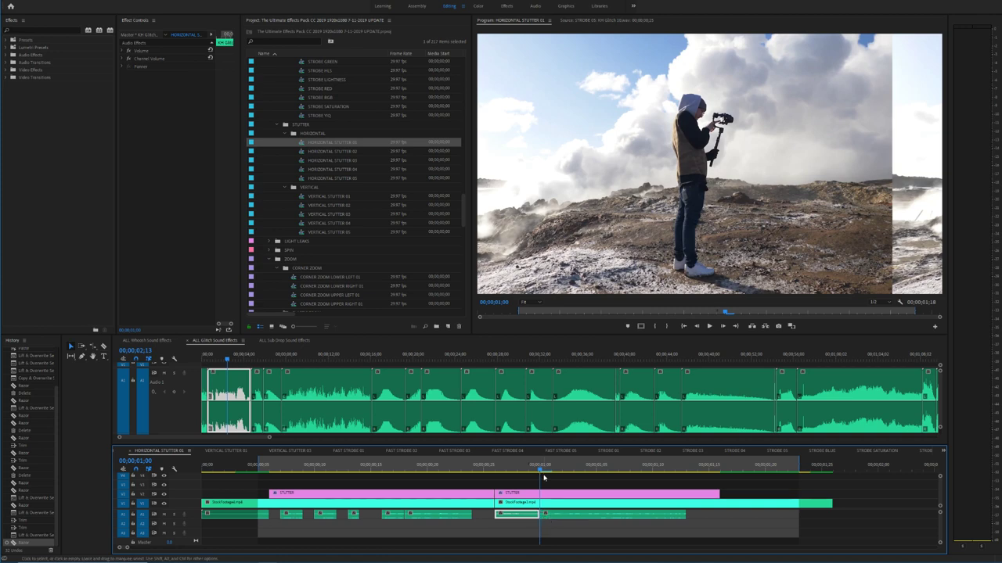
# Step: Trim the start of the A1 glitch part after the 00;00;01;00 cut to about 00;00;01;01 and play it back
pyautogui.moveTo(541, 468); pyautogui.dragTo(571, 467)
pyautogui.click(546, 517)
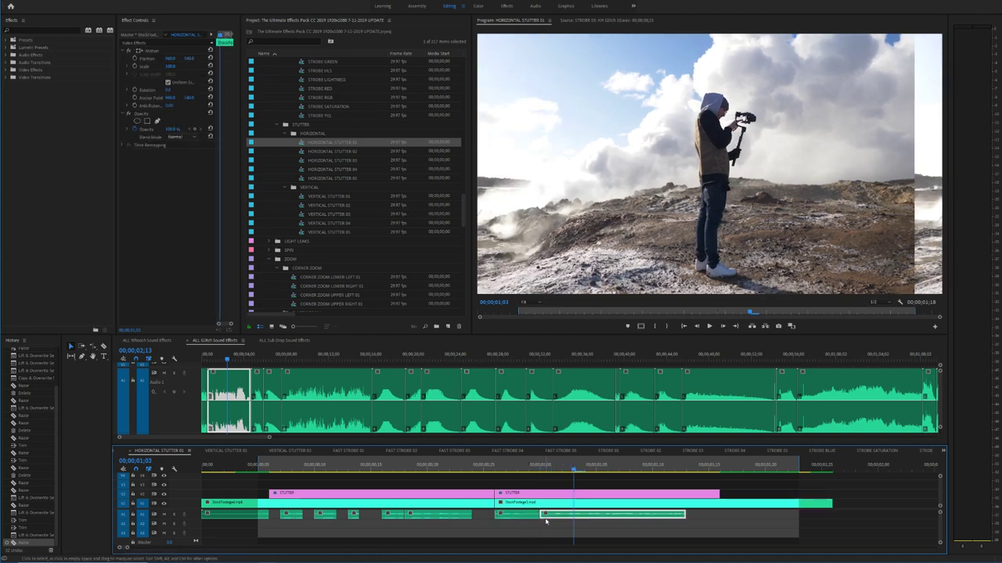
pyautogui.moveTo(541, 516); pyautogui.dragTo(552, 516)
pyautogui.click(541, 469)
pyautogui.press('space')
pyautogui.press('space')
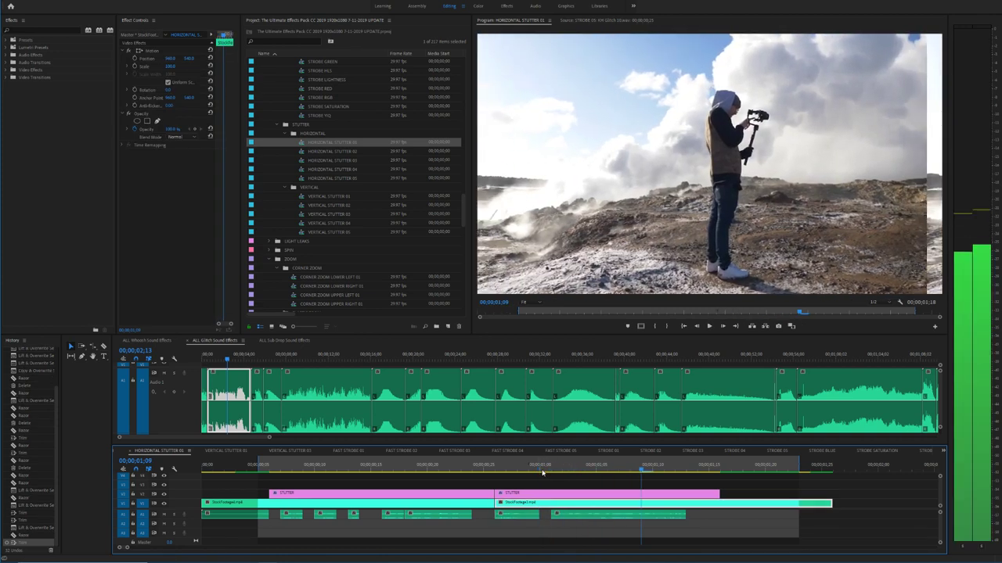
# Step: Cut the A1 glitch clip at 00;00;01;09 and fit the last piece from about 00;00;01;11 to the second STUTTER clip's end
pyautogui.click(643, 518)
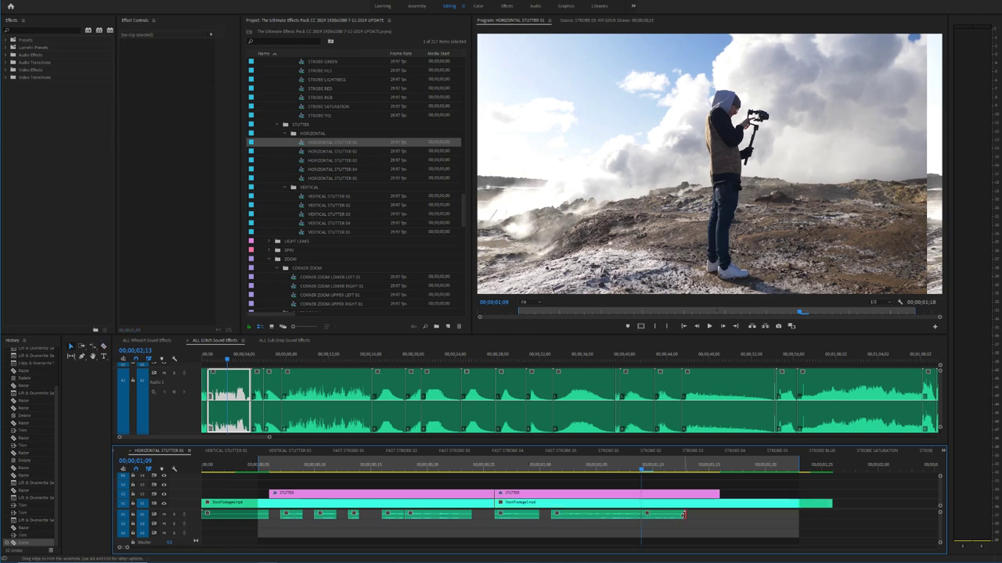
pyautogui.moveTo(684, 515)
pyautogui.mouseDown()
pyautogui.moveTo(720, 519)
pyautogui.moveTo(664, 516)
pyautogui.mouseUp()
pyautogui.press('space')
pyautogui.press('space')
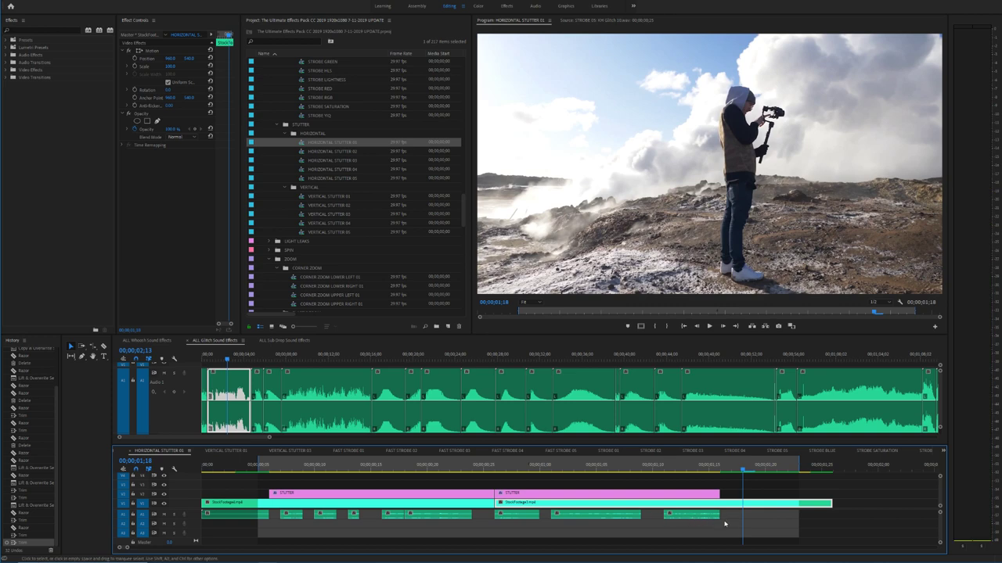
# Step: Play back HORIZONTAL STUTTER 01 from its beginning and select the cut glitch pieces on A1
pyautogui.moveTo(724, 469); pyautogui.dragTo(3, 472)
pyautogui.press('space')
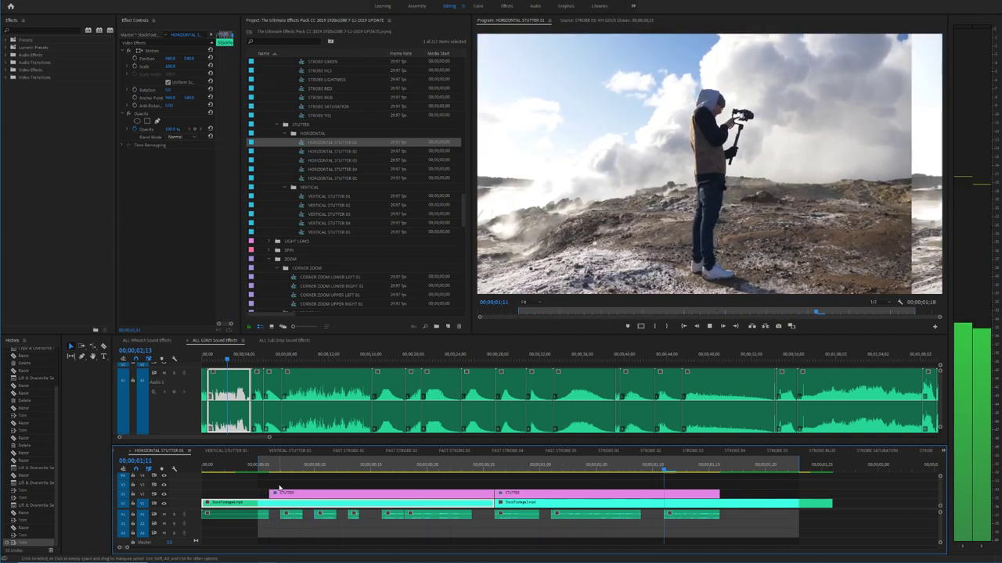
pyautogui.press('space')
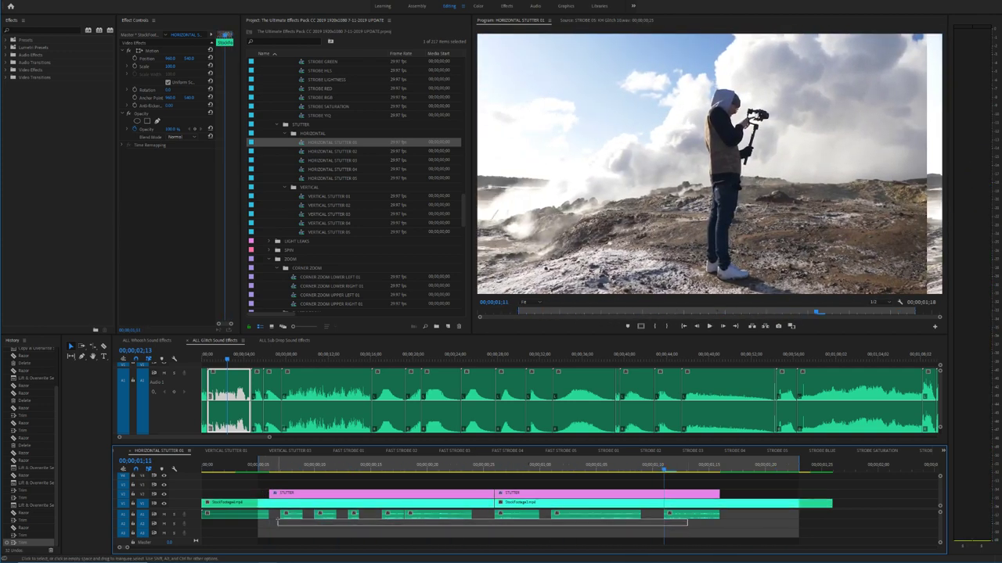
pyautogui.click(313, 531)
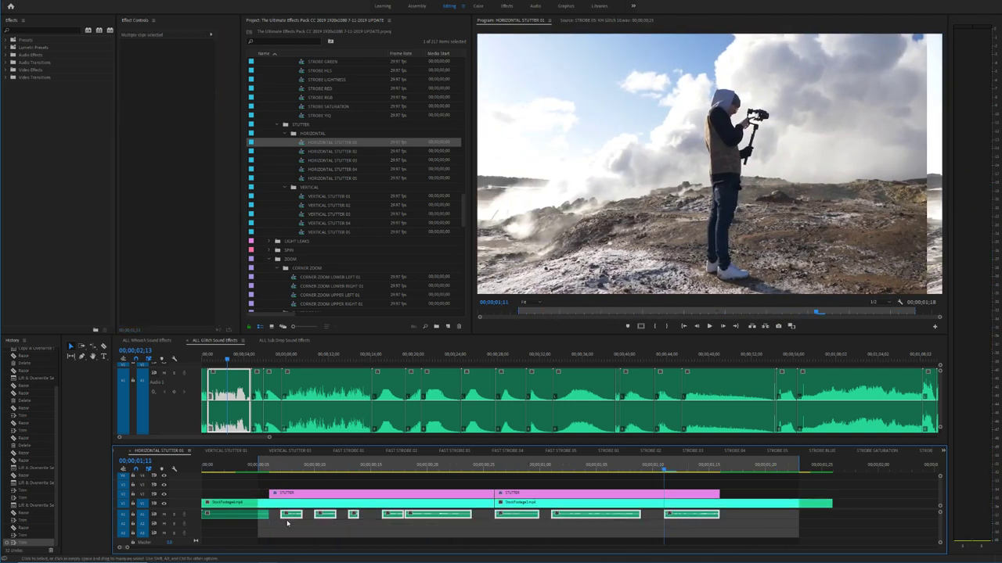
# Step: Audition the sub-drop clip around 00;01;00;17 in ALL Sub Drop Sound Effects and copy it onto A2 of HORIZONTAL STUTTER 01
pyautogui.click(276, 341)
pyautogui.moveTo(460, 356); pyautogui.dragTo(561, 360)
pyautogui.press('space')
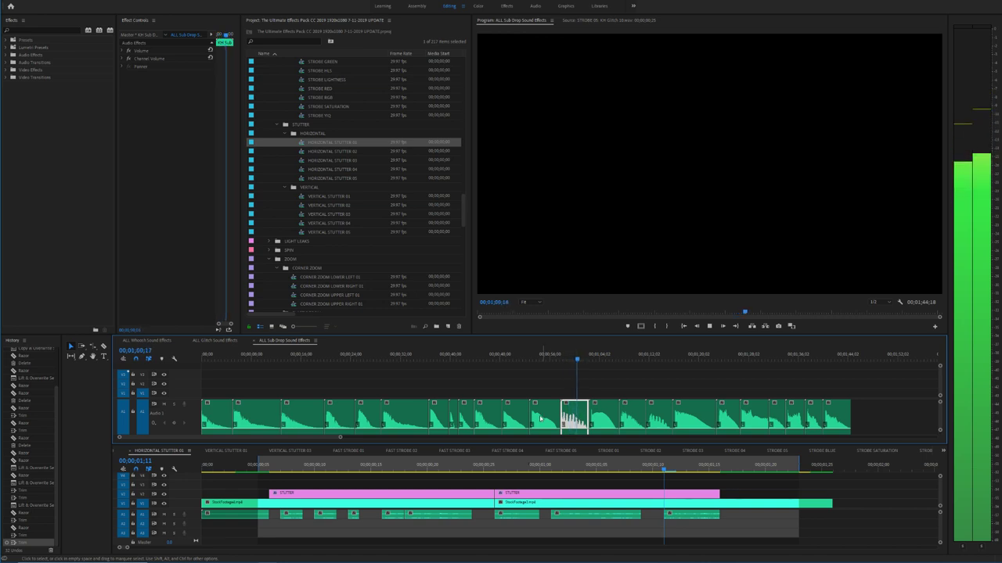
pyautogui.press('space')
pyautogui.moveTo(288, 437)
pyautogui.mouseDown()
pyautogui.moveTo(316, 443)
pyautogui.moveTo(288, 442)
pyautogui.mouseUp()
pyautogui.moveTo(501, 515); pyautogui.dragTo(394, 525)
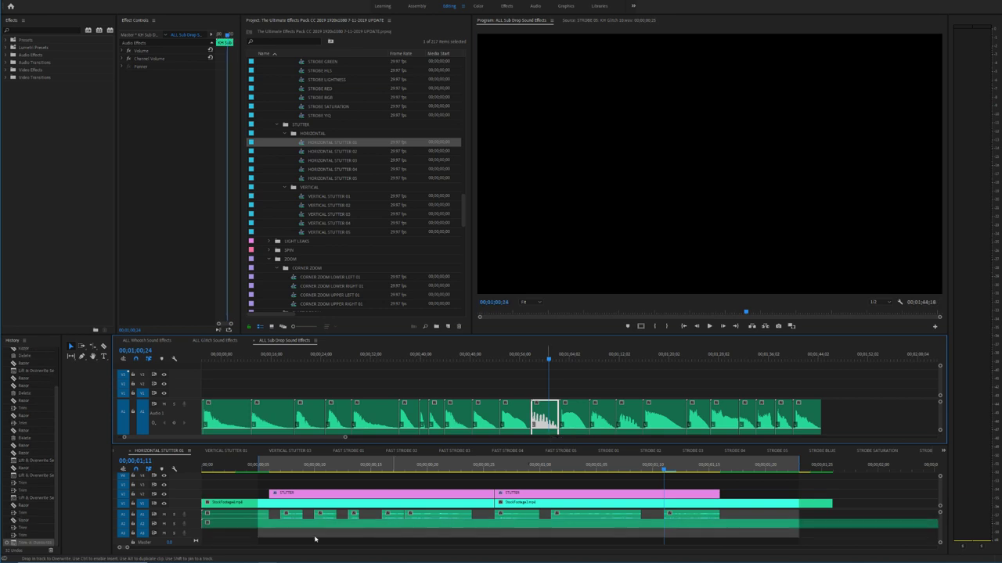
# Step: Adjust the audio gain of the sub-drop clip on A2
pyautogui.rightClick(295, 528)
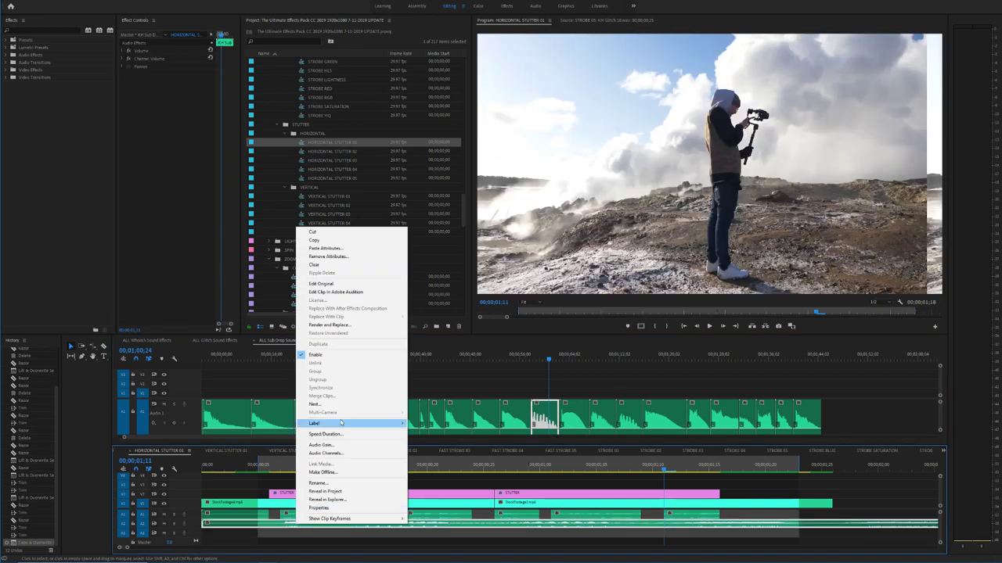
pyautogui.click(333, 445)
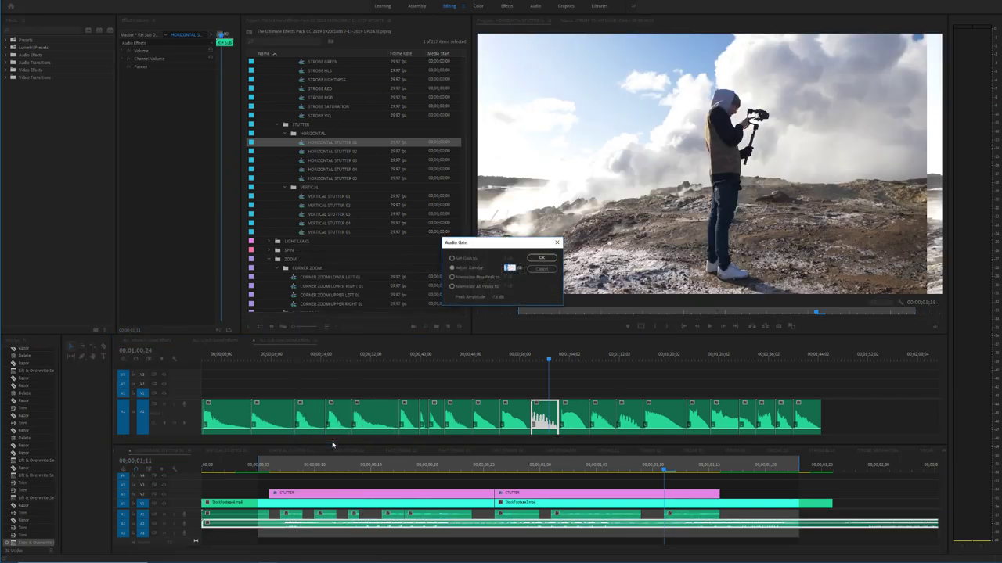
pyautogui.press('Return')
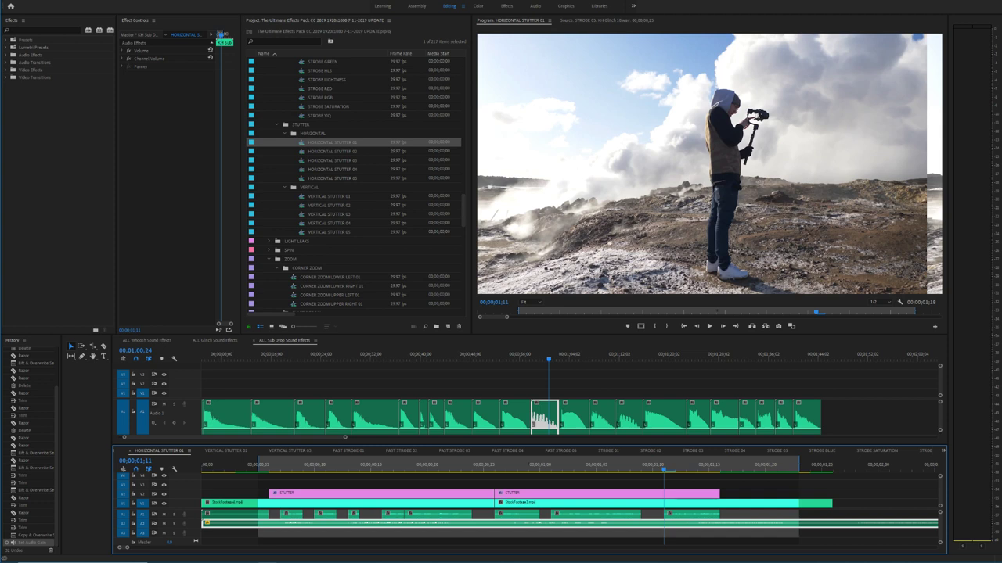
pyautogui.press('g')
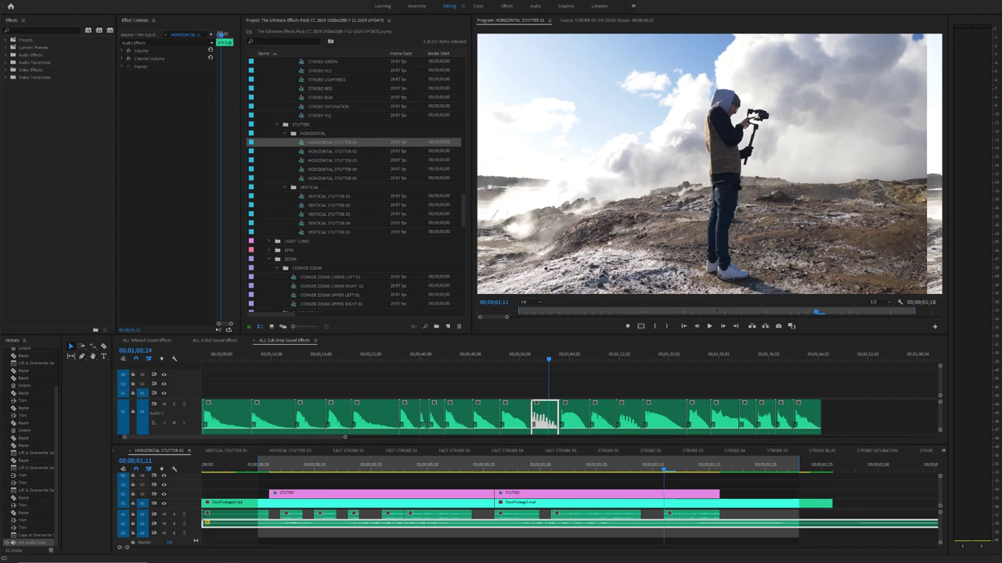
# Step: Play back from the first STUTTER clip, then cut the A2 sub-drop clip at the second STUTTER clip's end and delete the remainder
pyautogui.click(274, 470)
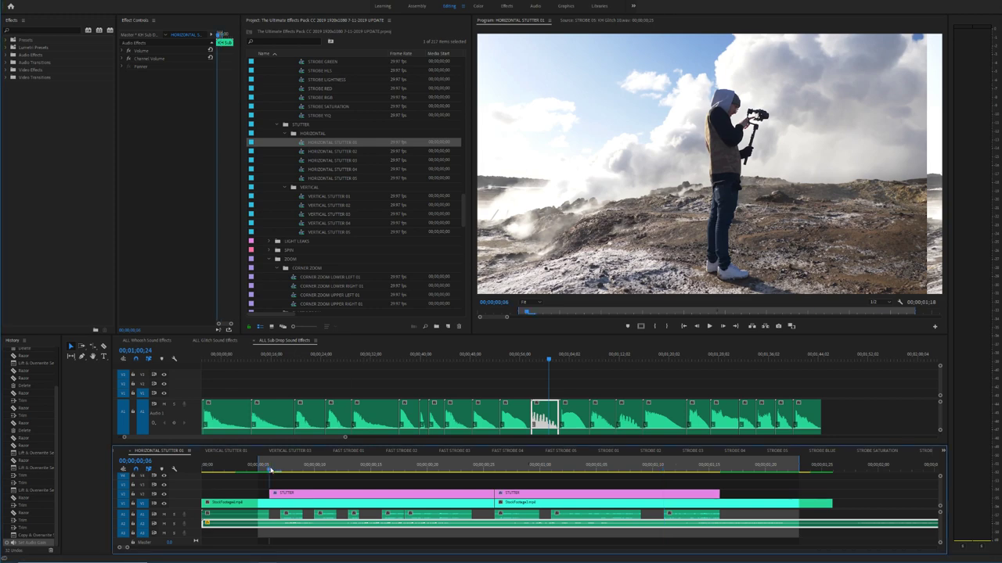
pyautogui.press('space')
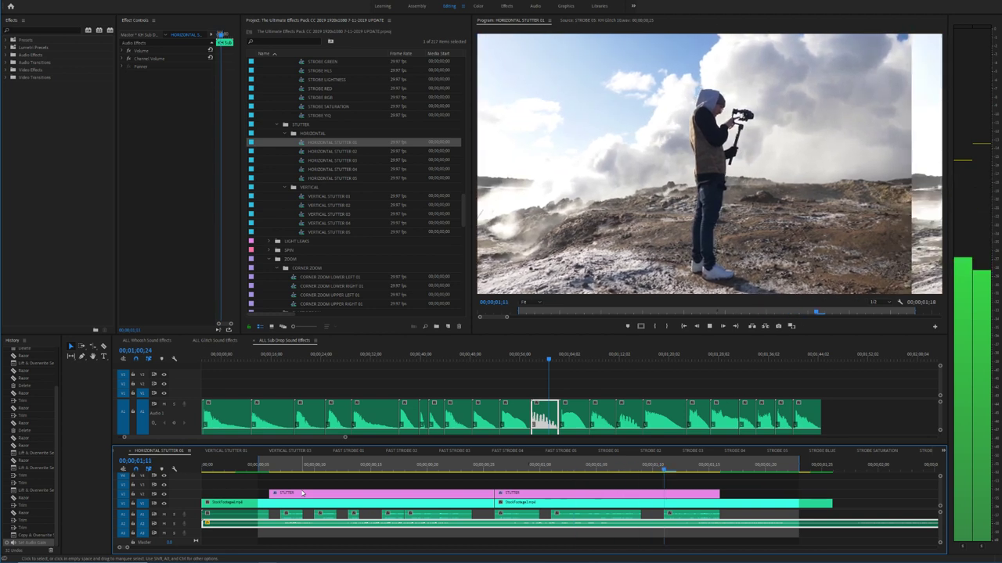
pyautogui.press('space')
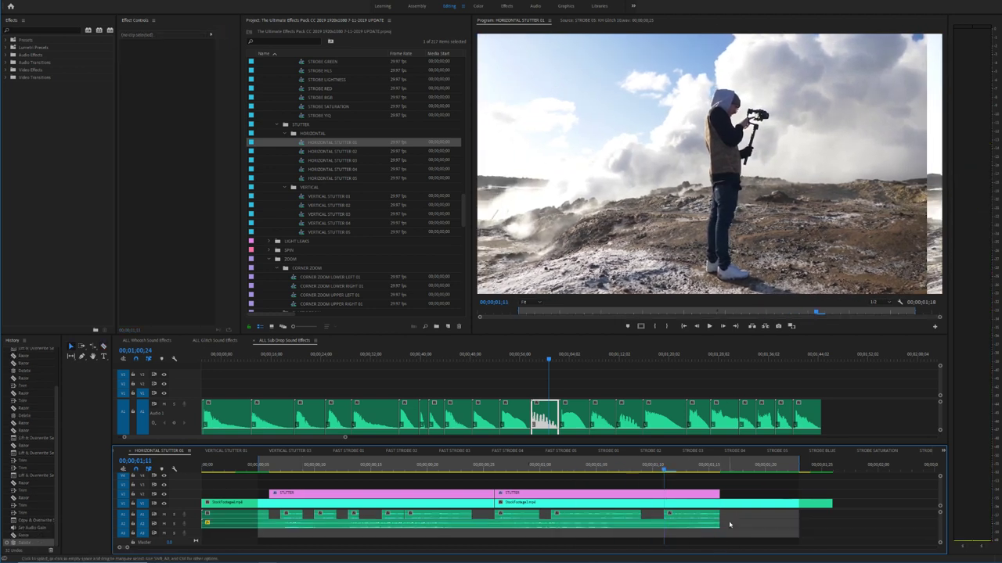
# Step: Add a Constant Power fade to the A2 sub-drop's end, stretch it back to the first STUTTER clip's start and play it back
pyautogui.rightClick(721, 522)
pyautogui.click(759, 510)
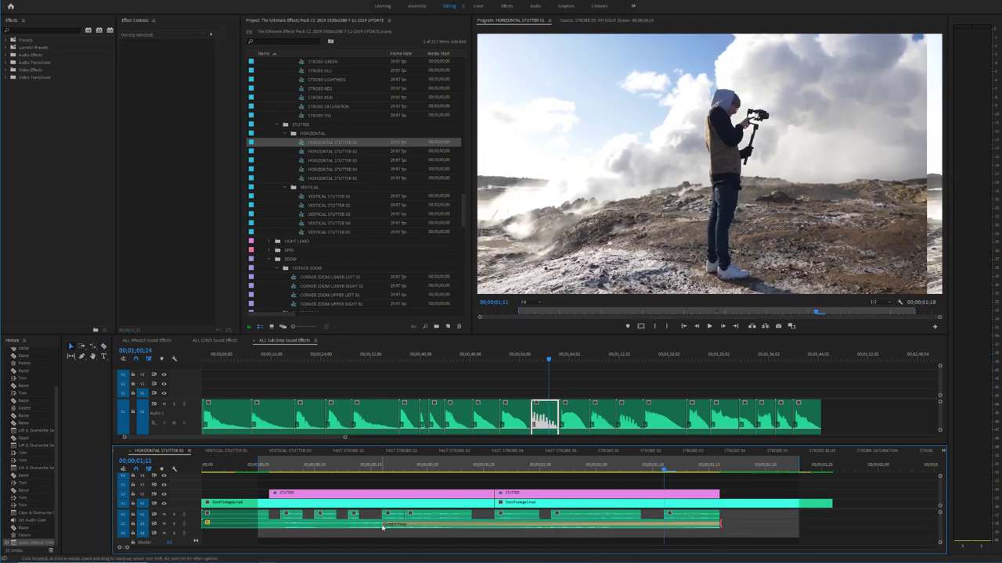
pyautogui.moveTo(382, 529); pyautogui.dragTo(271, 521)
pyautogui.click(245, 471)
pyautogui.press('space')
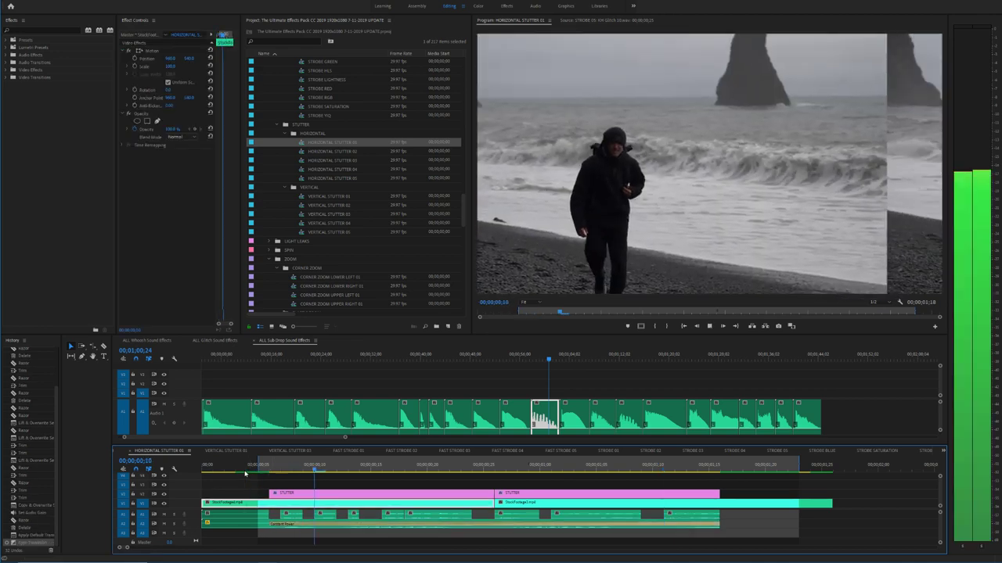
pyautogui.press('space')
pyautogui.click(245, 473)
pyautogui.press('space')
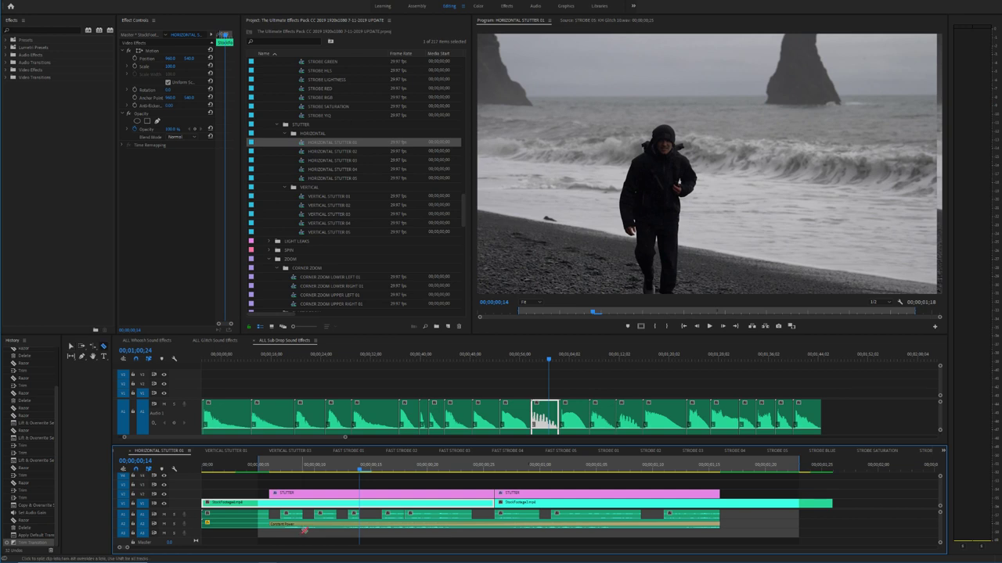
# Step: Cut the A2 sub-drop clip at about 00;00;00;09, trim the later part's start to about 00;00;00;11 and delete its Constant Power fade
pyautogui.click(305, 529)
pyautogui.moveTo(306, 527); pyautogui.dragTo(327, 526)
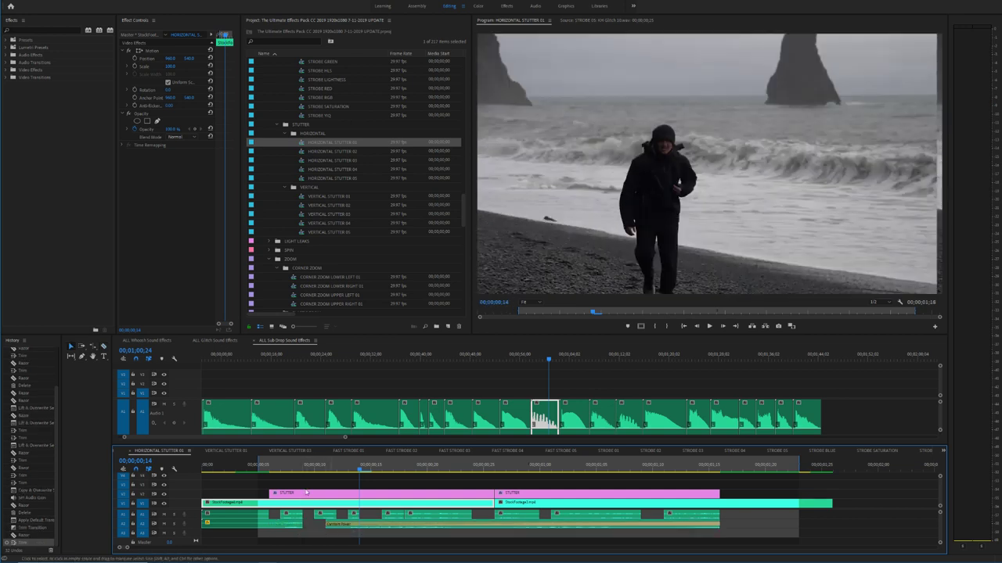
pyautogui.click(351, 522)
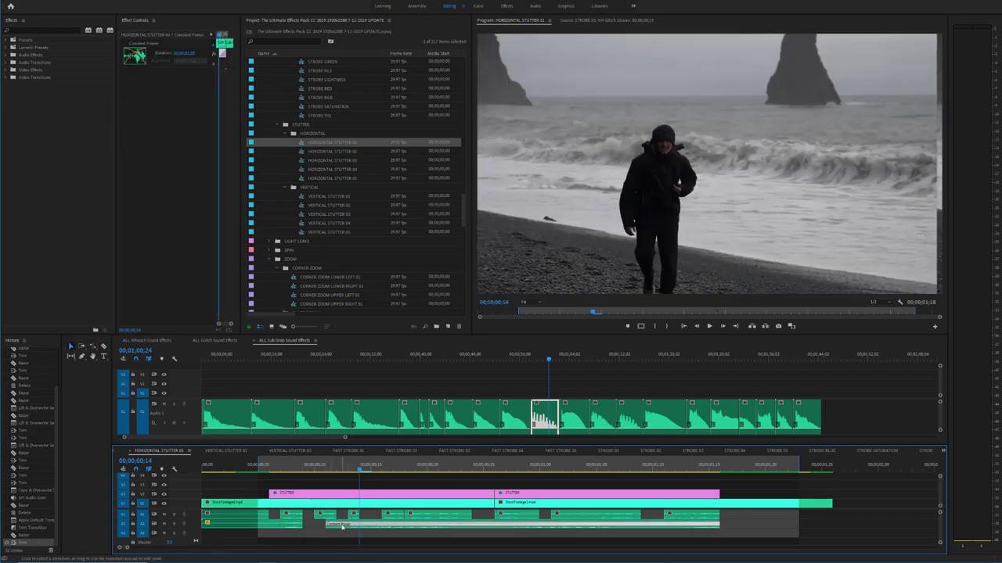
pyautogui.press('Delete')
# Step: Cut the A2 sub-drop clip and delete its sections from about 00;00;00;13 to 00;00;00;16 and 00;00;00;20 to 00;00;00;24
pyautogui.click(385, 524)
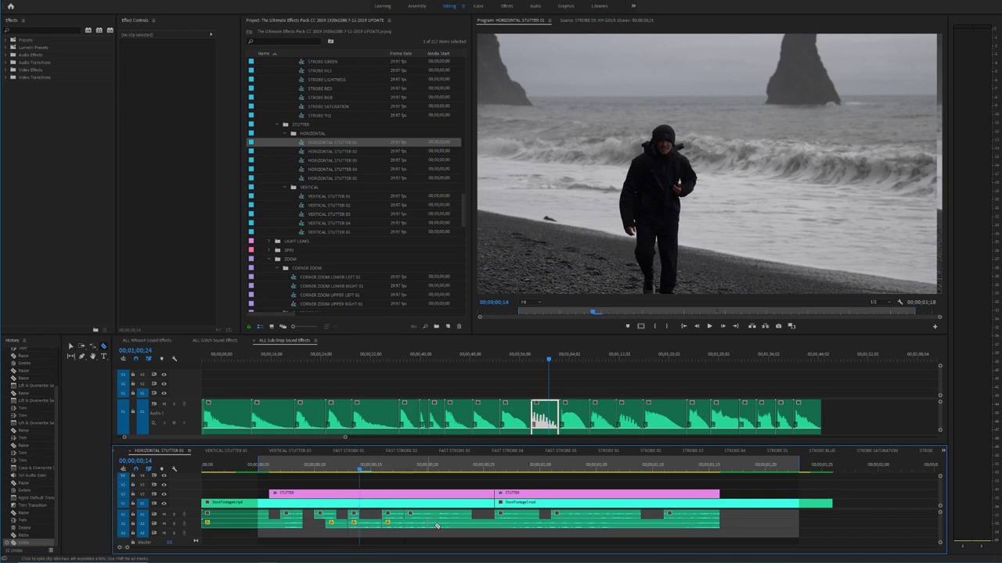
pyautogui.click(472, 525)
pyautogui.click(405, 524)
pyautogui.press('v')
pyautogui.click(362, 527)
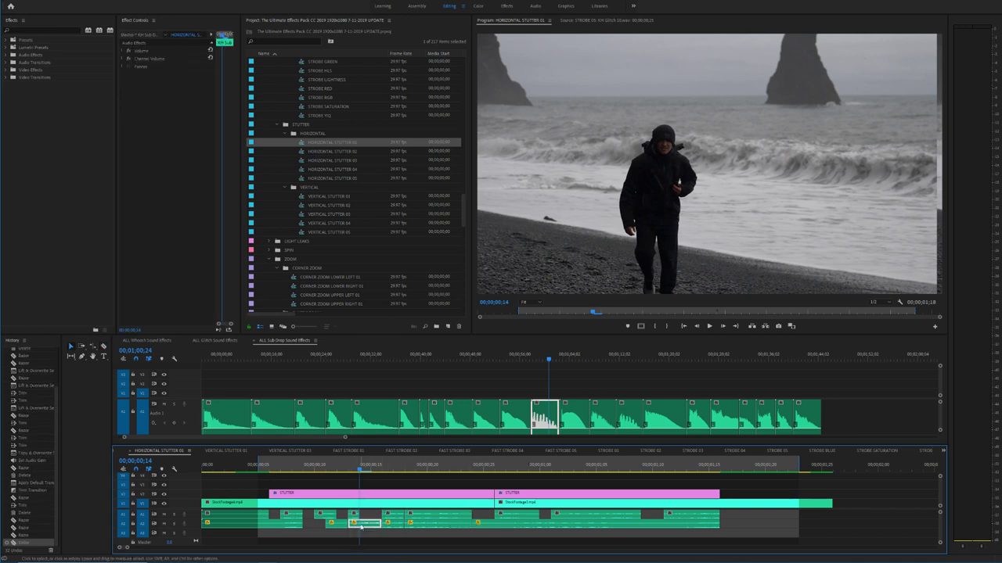
pyautogui.press('Delete')
pyautogui.click(438, 523)
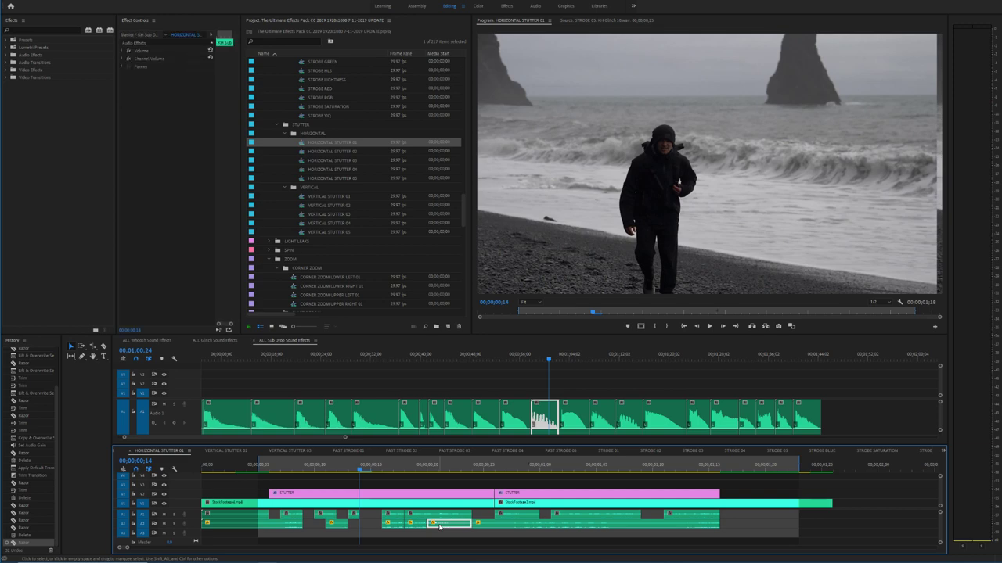
pyautogui.press('Delete')
# Step: Cut the last A2 sub-drop clip, delete everything after about 00;00;00;29 and copy its short end piece to A3 at about 00;00;01;06
pyautogui.press('space')
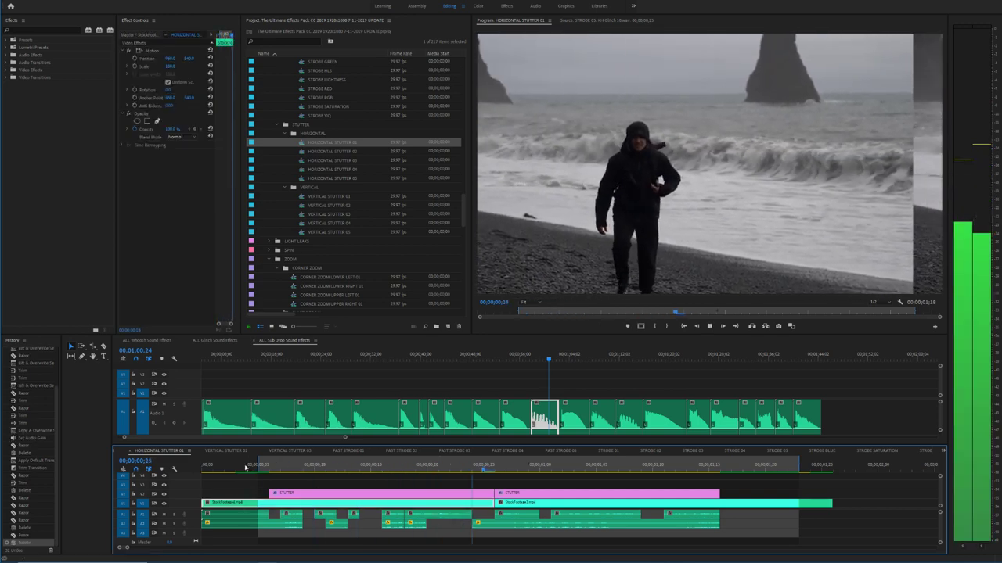
pyautogui.press('c')
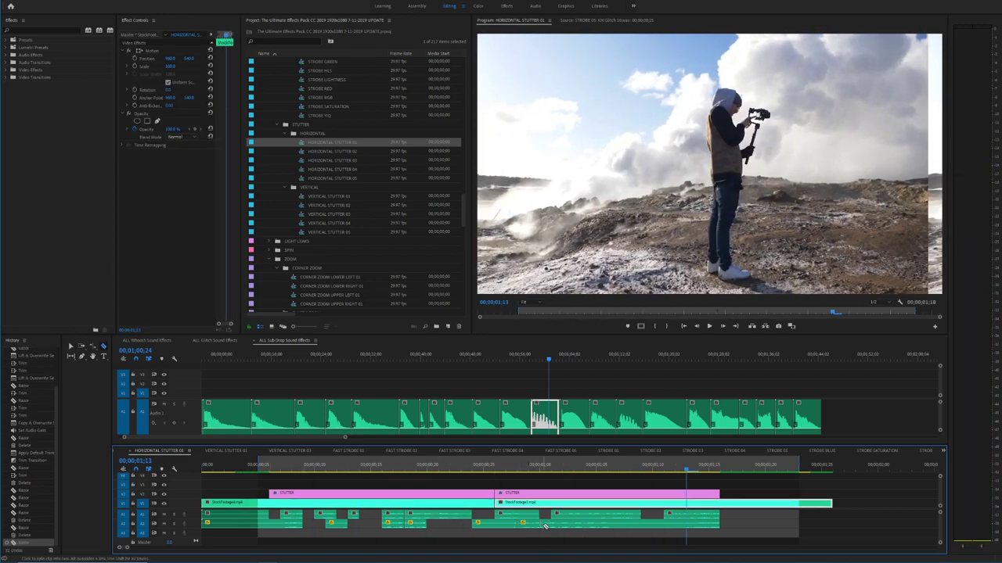
pyautogui.press('v')
pyautogui.click(539, 526)
pyautogui.press('Delete')
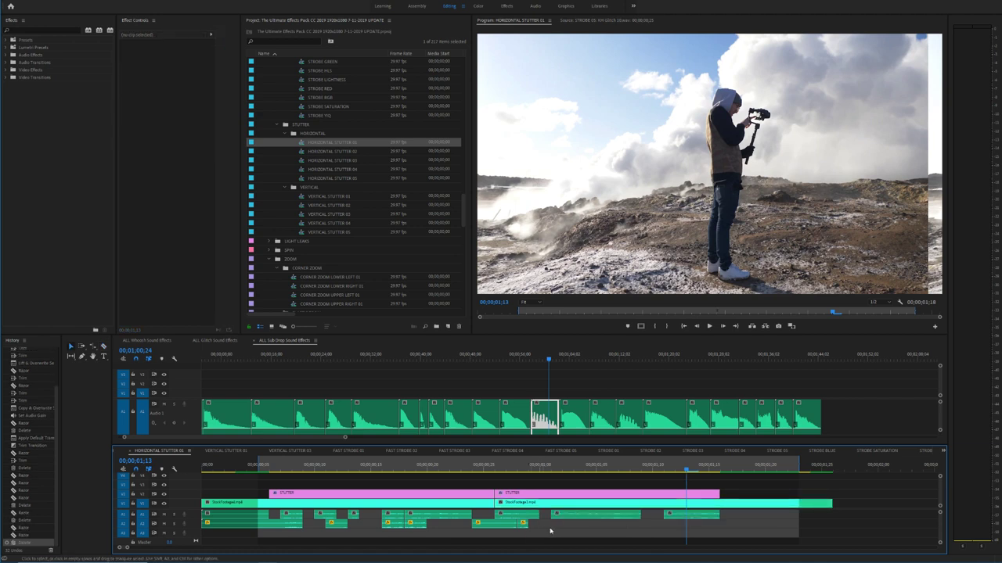
pyautogui.moveTo(540, 530); pyautogui.dragTo(614, 534)
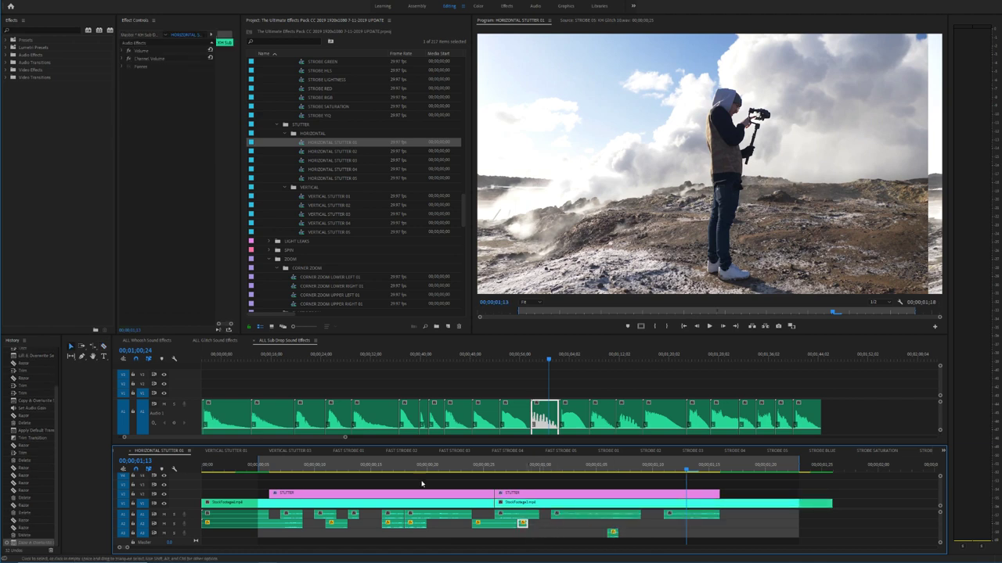
# Step: Play back the HORIZONTAL STUTTER 01 sequence from the first STUTTER clip to check the sound effects
pyautogui.click(273, 469)
pyautogui.press('space')
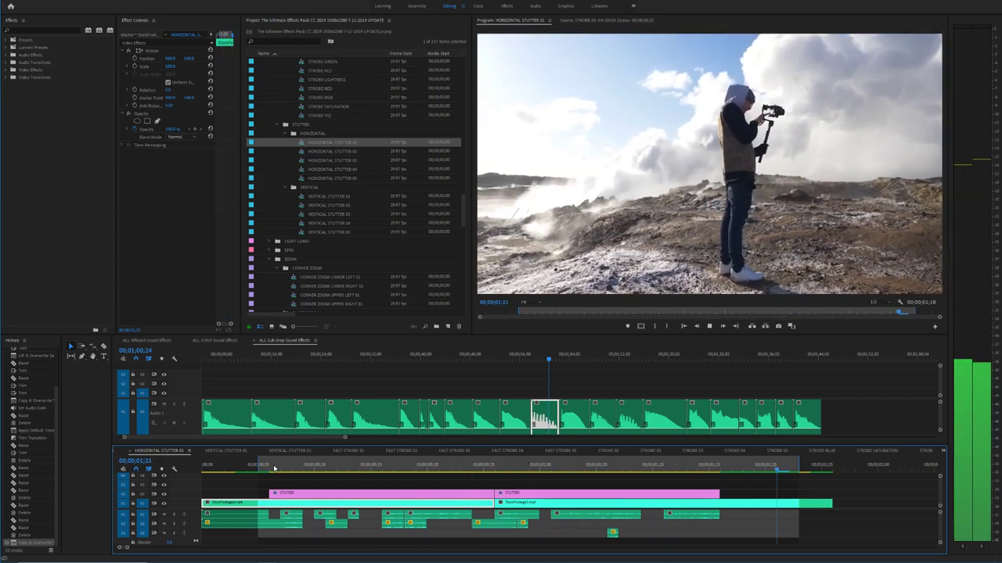
pyautogui.press('space')
pyautogui.click(271, 468)
pyautogui.press('space')
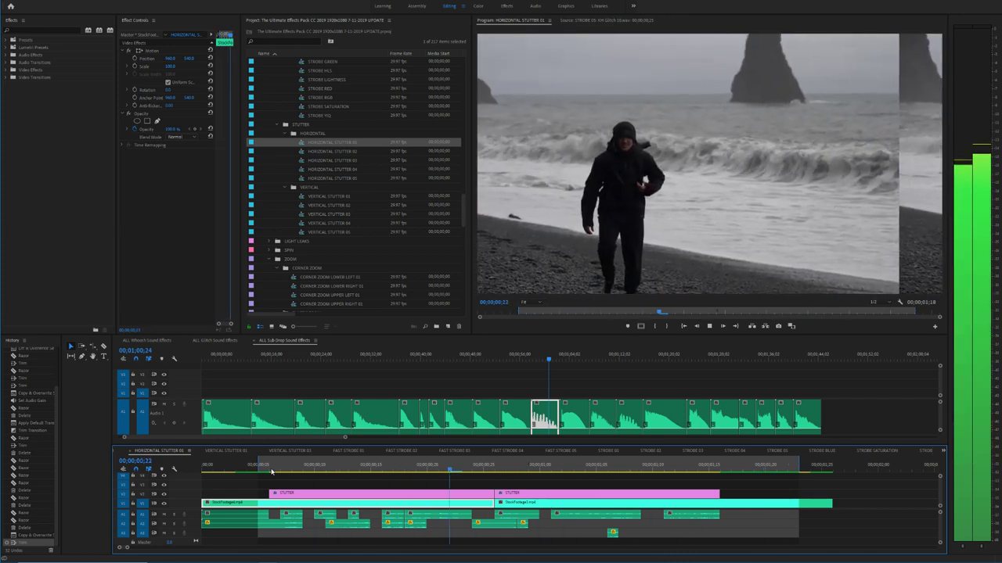
pyautogui.press('space')
# Step: Trim the first A2 clip to the first STUTTER clip's start, delete the A1 audio before it and select all remaining audio clips
pyautogui.moveTo(685, 544); pyautogui.dragTo(270, 525)
pyautogui.click(216, 536)
pyautogui.click(260, 516)
pyautogui.press('Delete')
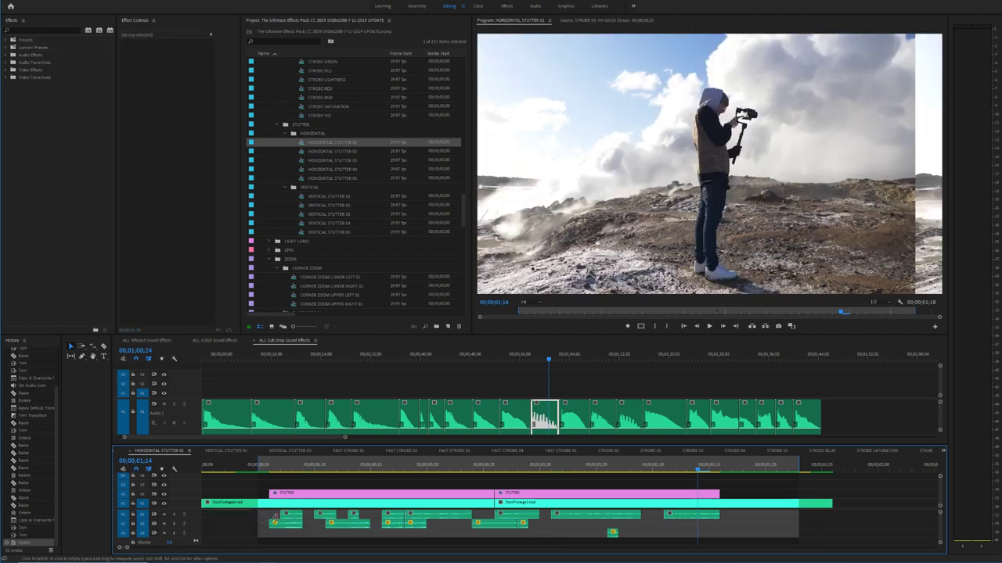
pyautogui.moveTo(703, 536); pyautogui.dragTo(267, 509)
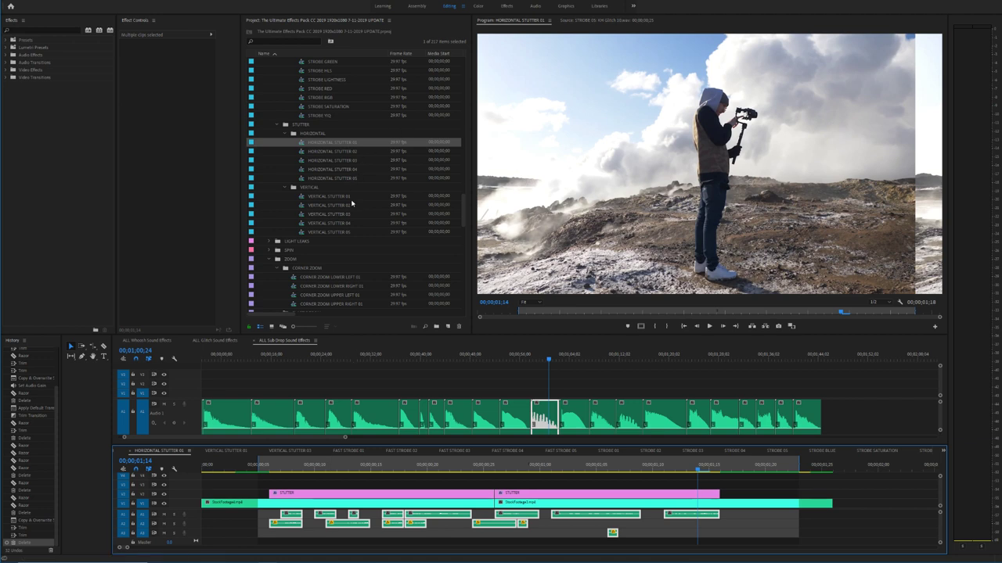
# Step: Open the FISHEYE ZOOM IN 07 sequence and play it back from its start
pyautogui.scroll(-5, 352, 204)
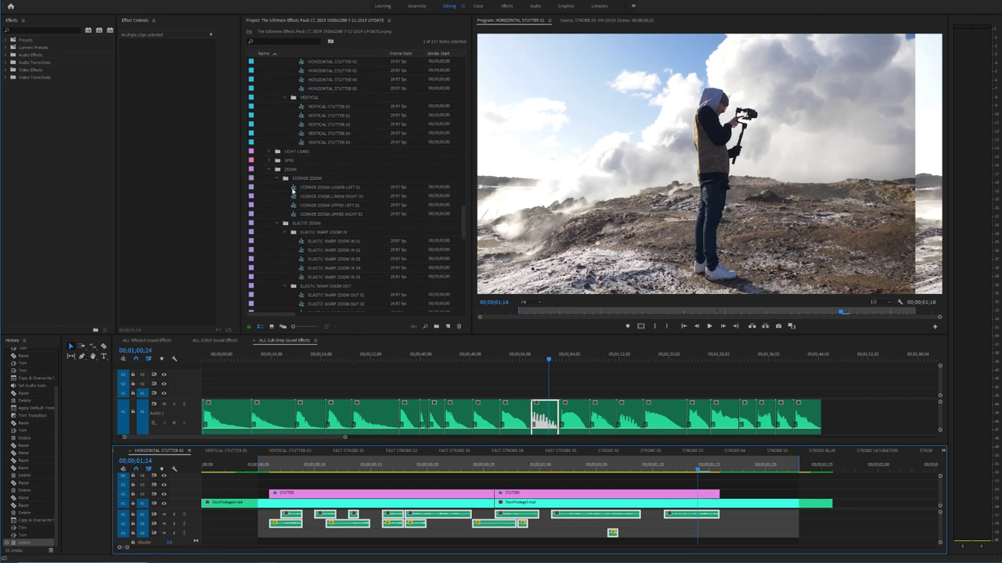
pyautogui.scroll(-10, 301, 227)
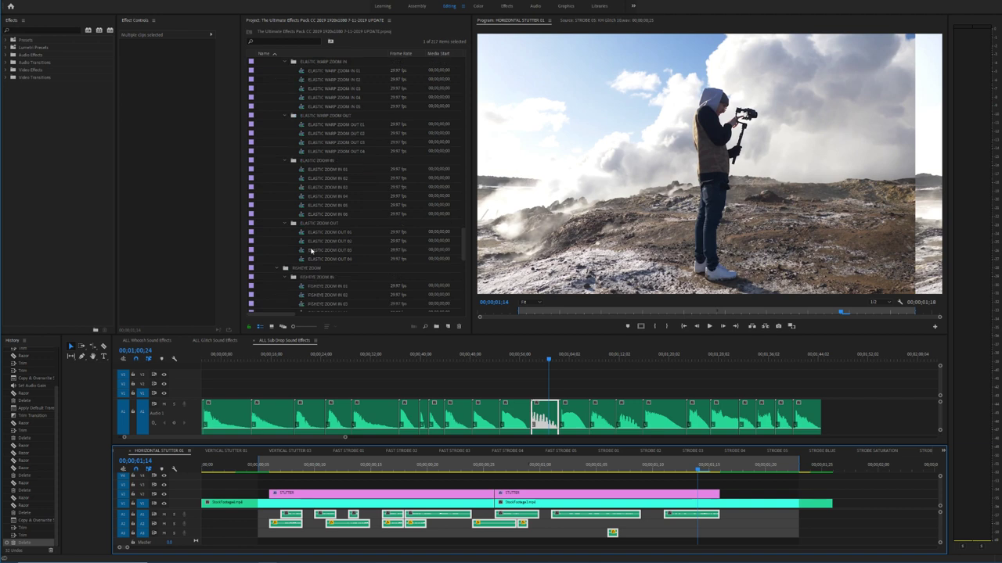
pyautogui.scroll(-2, 309, 261)
pyautogui.doubleClick(301, 259)
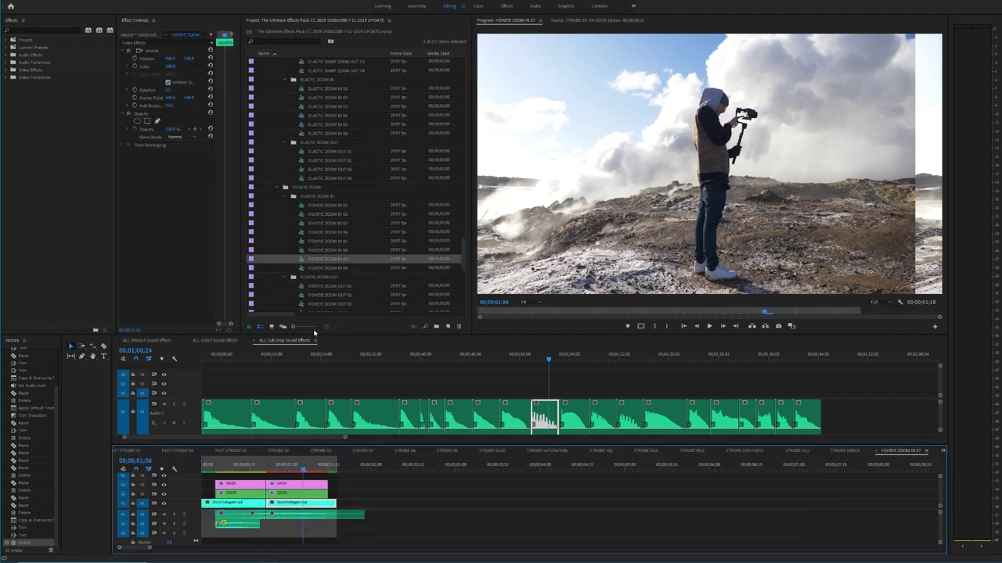
pyautogui.moveTo(259, 467); pyautogui.dragTo(196, 468)
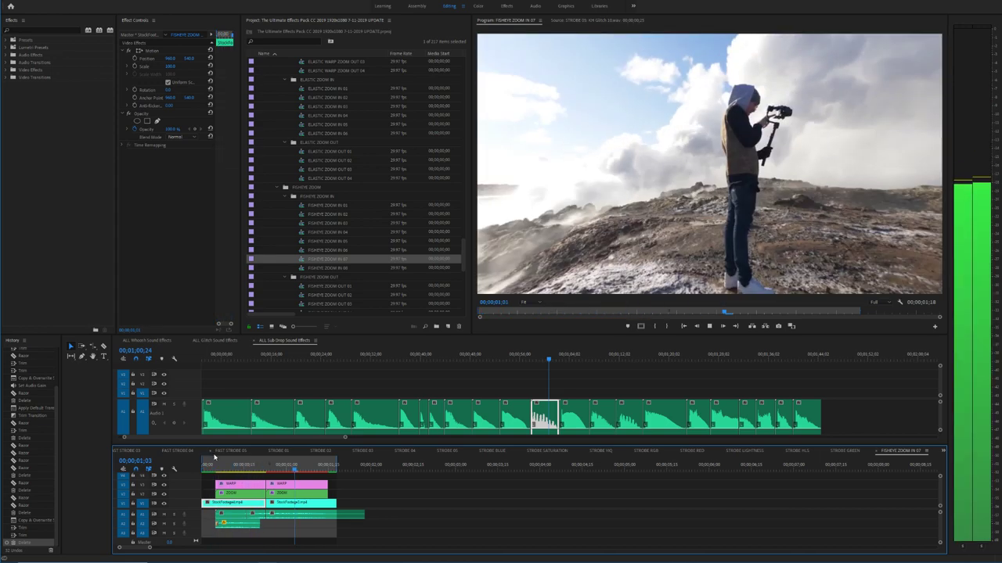
pyautogui.press('space')
pyautogui.press('space')
pyautogui.press('space')
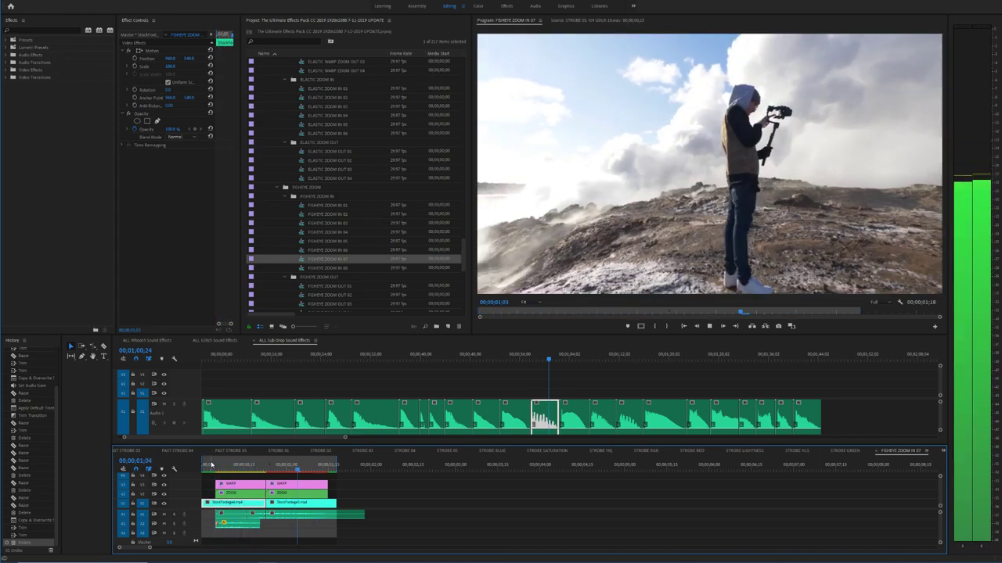
# Step: Open the PIXEL ZOOM IN 05 sequence and play back its layered sound effects
pyautogui.scroll(-5, 360, 285)
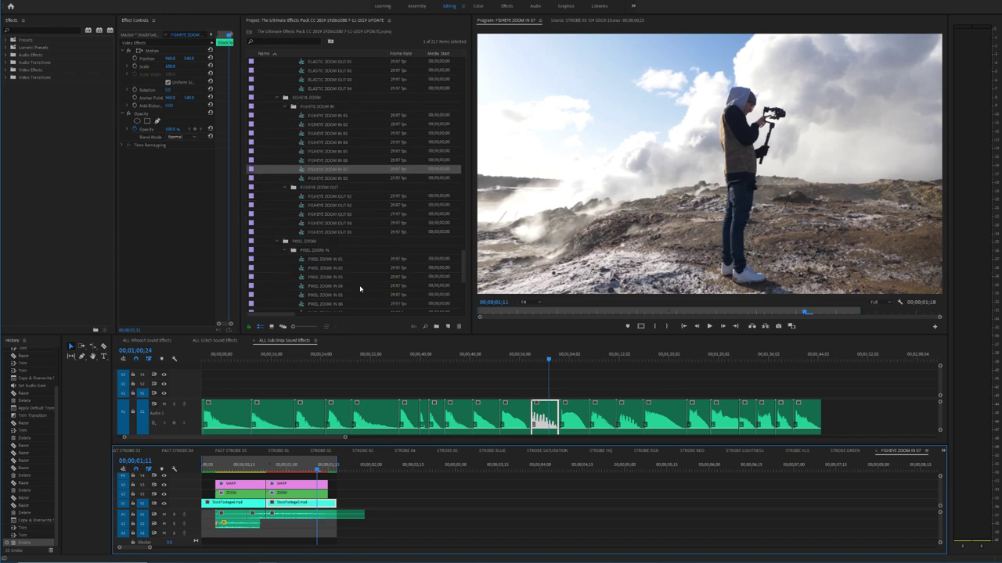
pyautogui.doubleClick(333, 249)
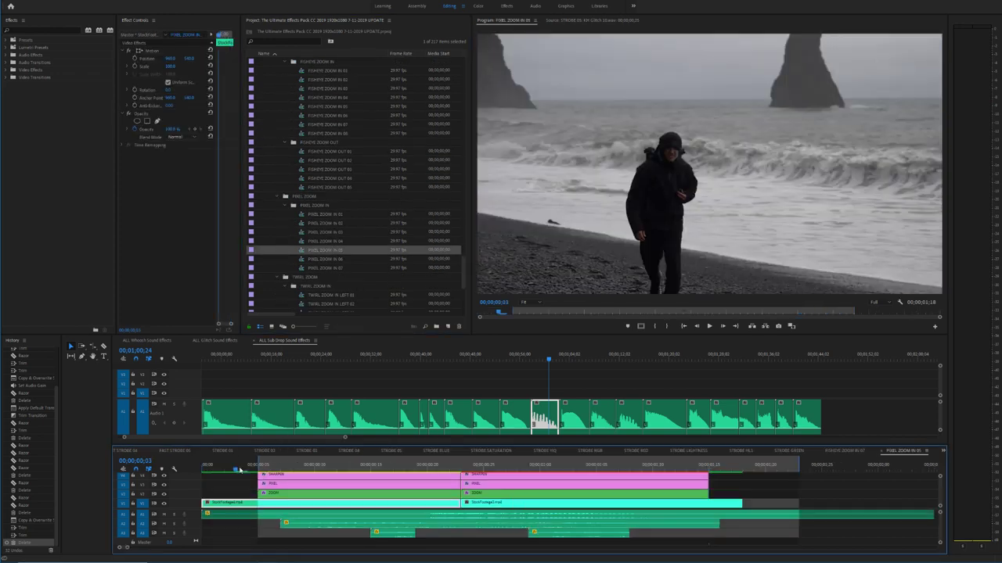
pyautogui.press('space')
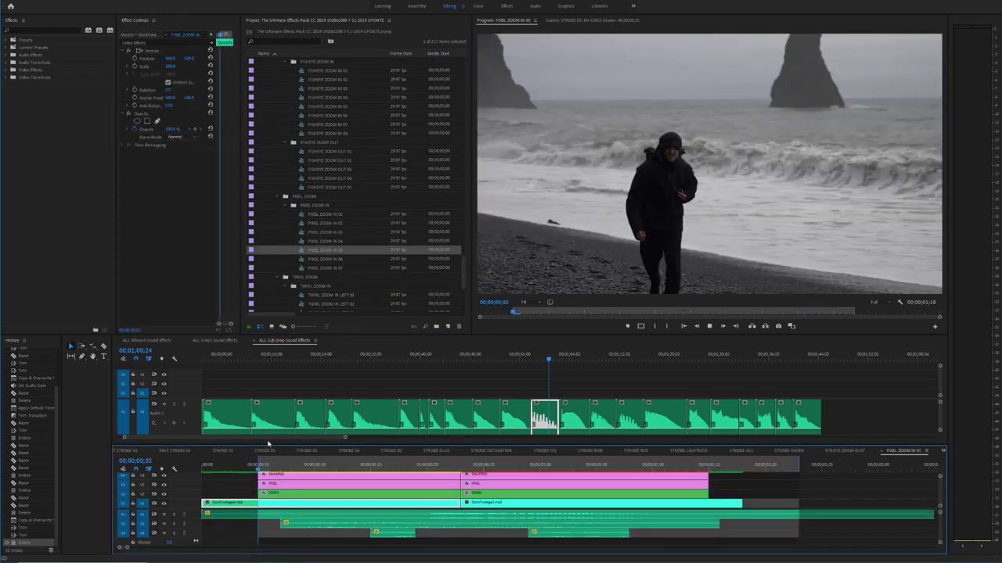
pyautogui.press('space')
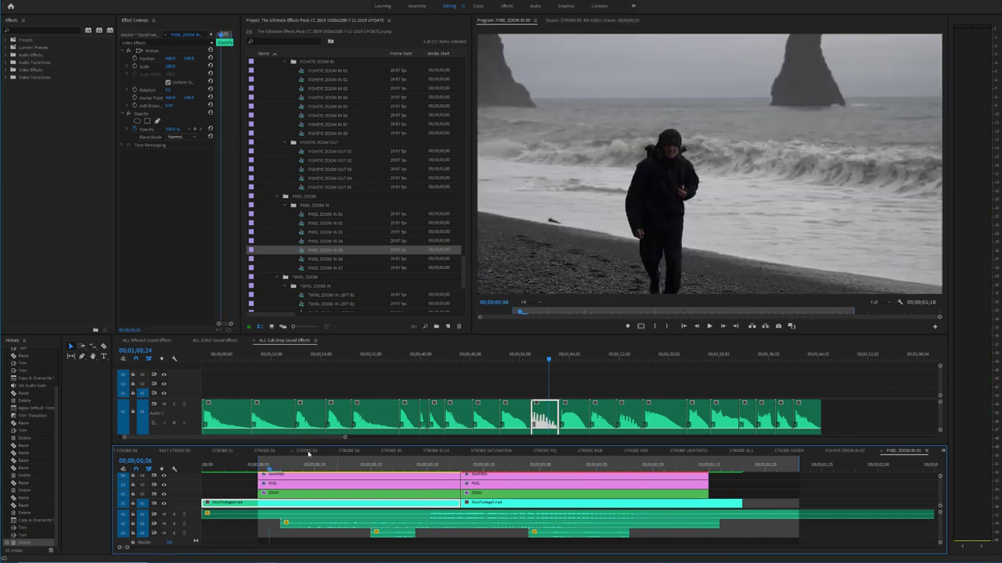
pyautogui.click(309, 452)
pyautogui.click(904, 451)
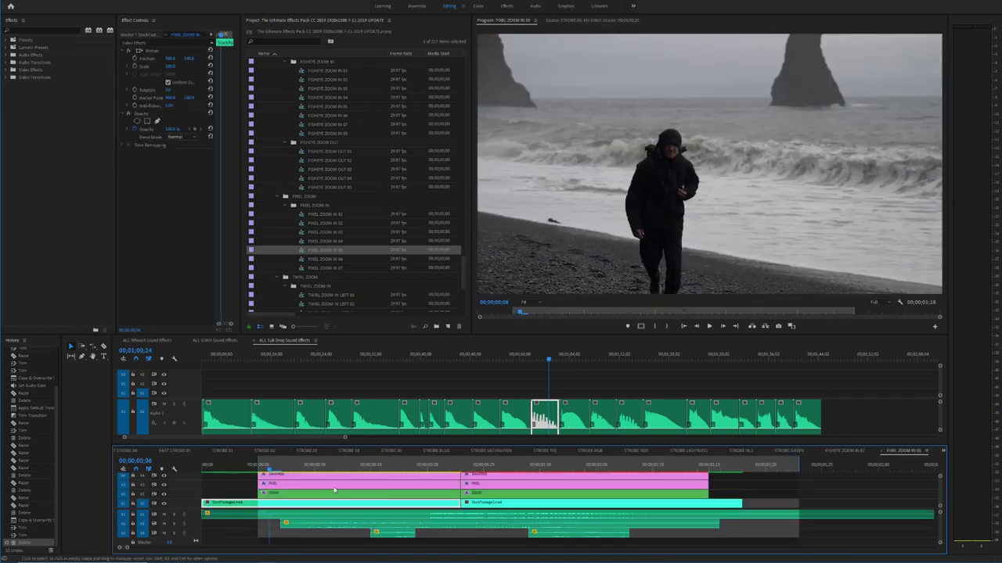
pyautogui.press('space')
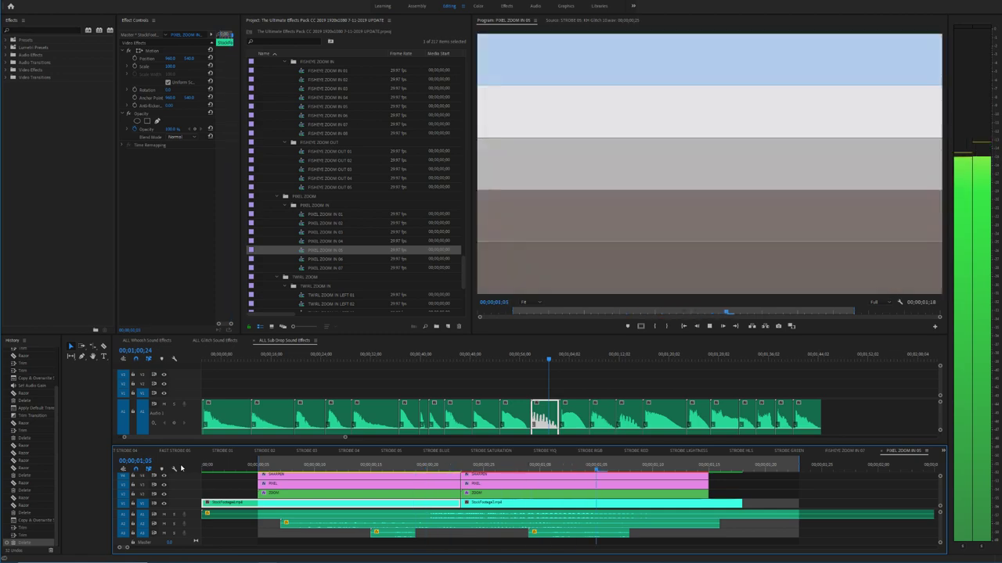
pyautogui.press('space')
# Step: Cut the second A3 audio clip at 00;00;01;06, delete the part after the cut and play back the sequence
pyautogui.click(411, 466)
pyautogui.click(504, 468)
pyautogui.moveTo(504, 468); pyautogui.dragTo(607, 467)
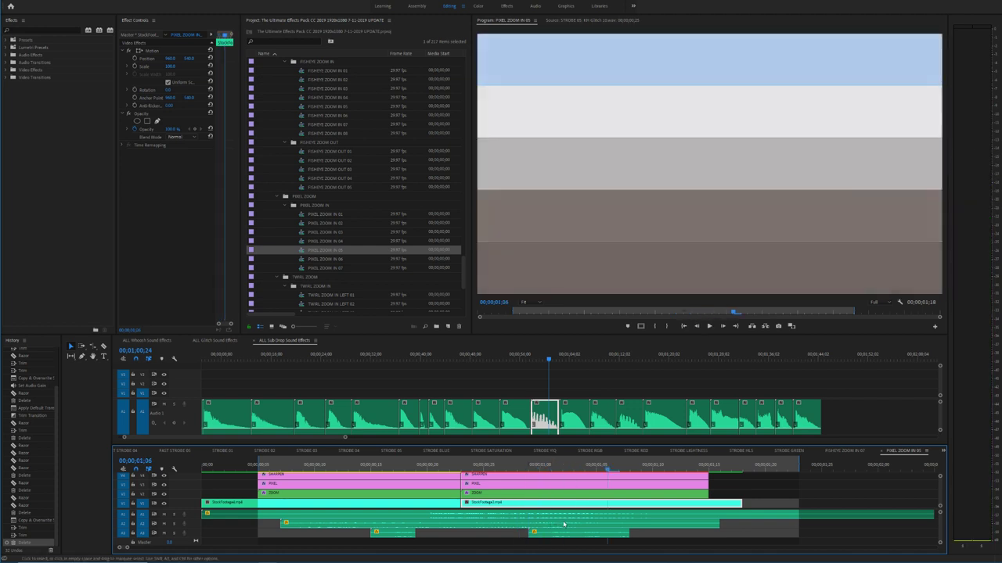
pyautogui.click(608, 537)
pyautogui.press('v')
pyautogui.click(626, 537)
pyautogui.press('Delete')
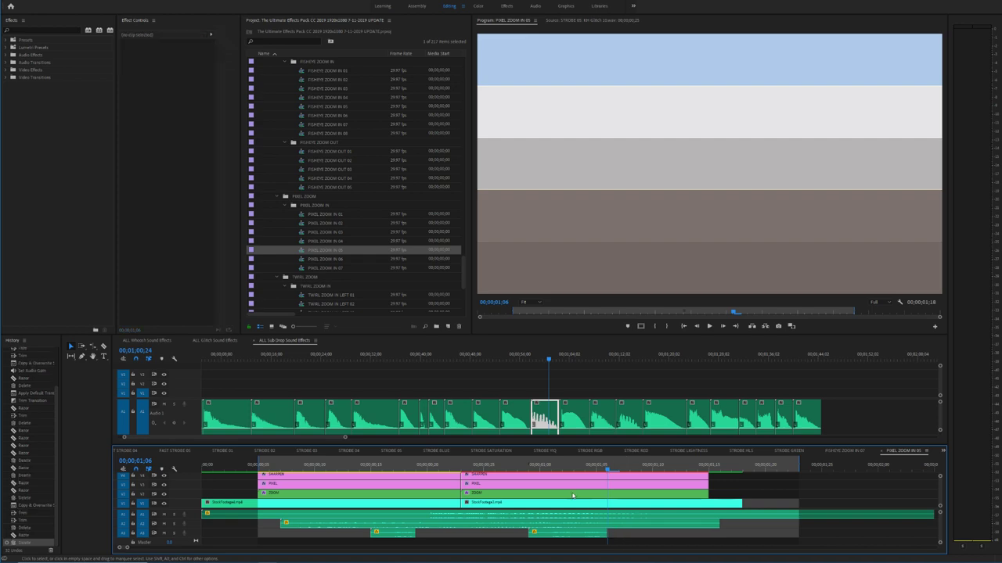
pyautogui.click(538, 469)
pyautogui.press('space')
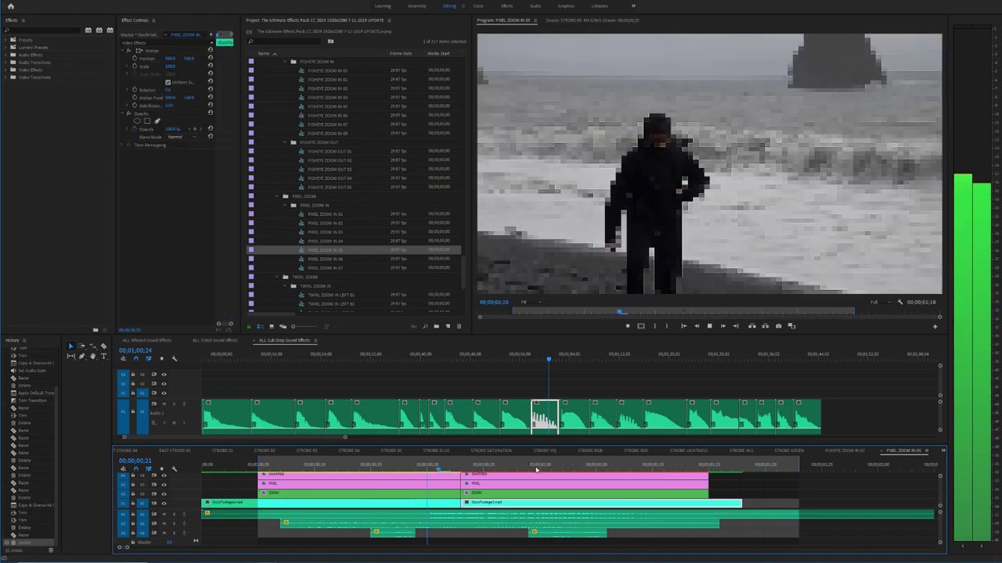
pyautogui.press('space')
pyautogui.press('d')
# Step: Expand the SPIN bin, open the PIXEL WARP SPIN Clockwise 01 sequence and return the playhead to its start
pyautogui.scroll(1, 342, 259)
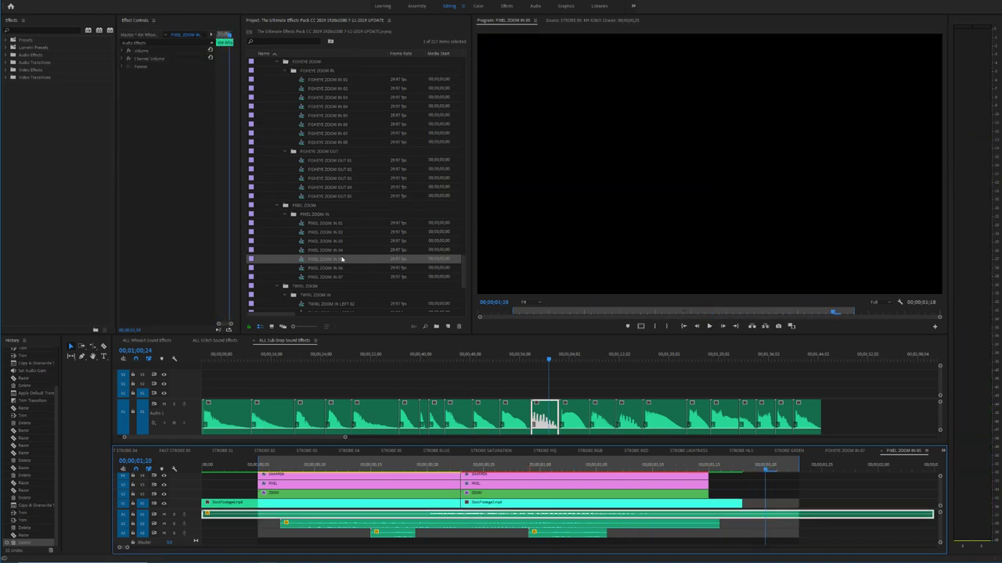
pyautogui.scroll(10, 342, 259)
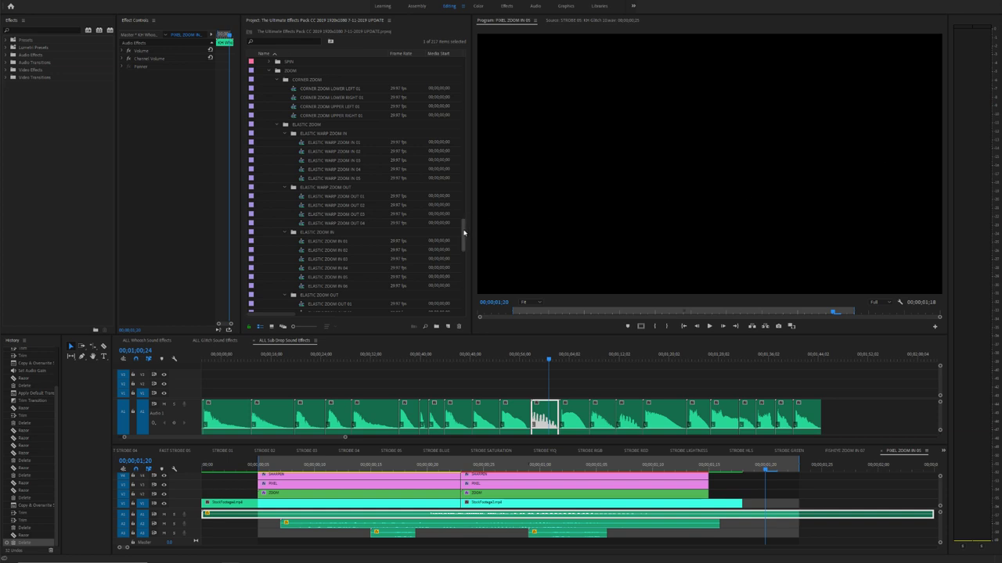
pyautogui.moveTo(464, 233); pyautogui.dragTo(466, 210)
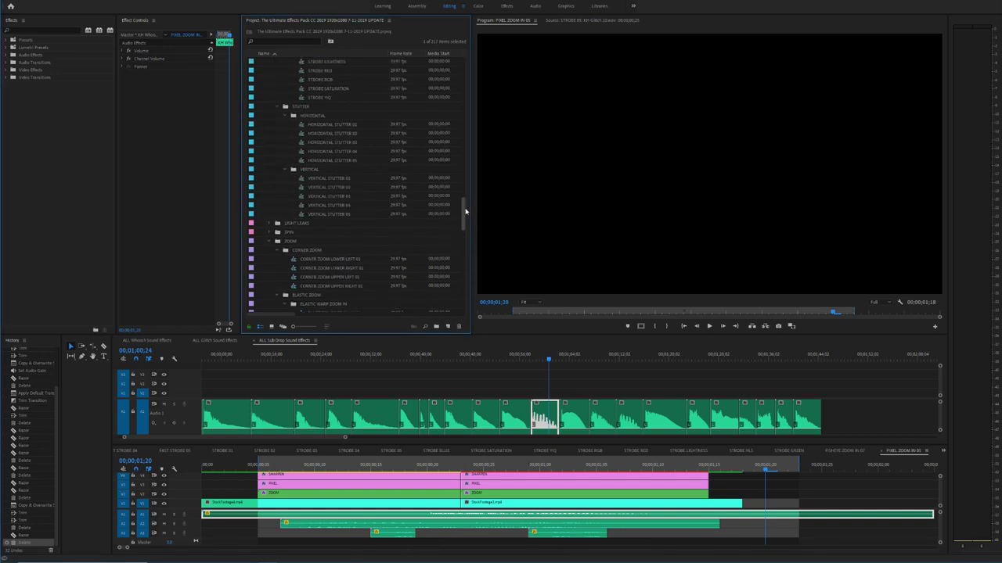
pyautogui.click(269, 232)
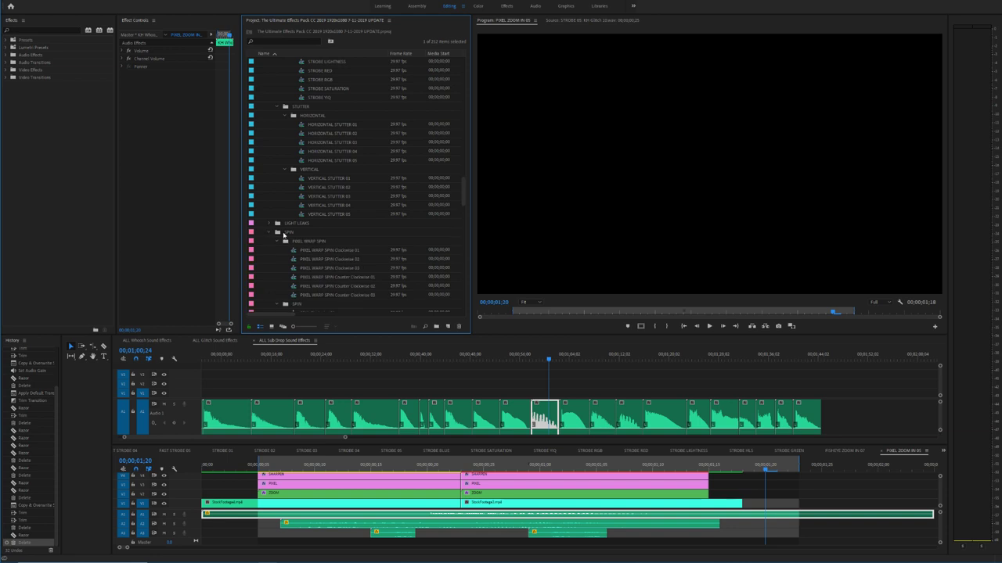
pyautogui.scroll(-3, 338, 246)
pyautogui.doubleClick(297, 188)
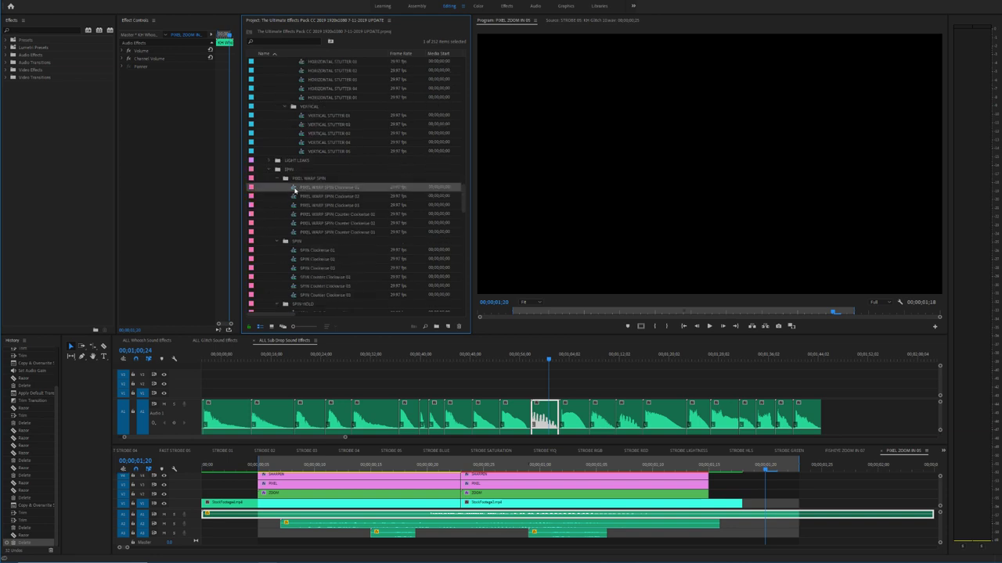
pyautogui.moveTo(323, 467); pyautogui.dragTo(164, 463)
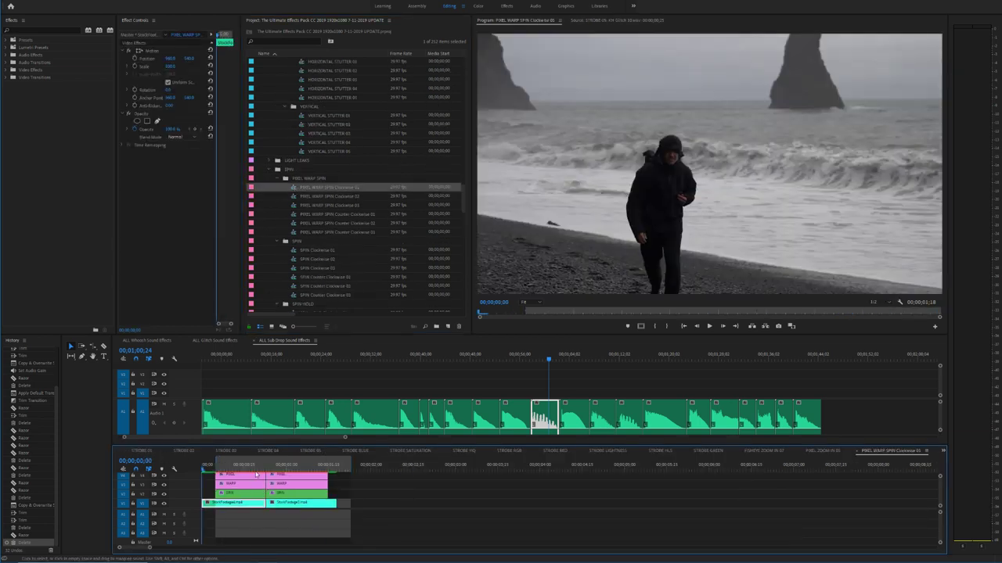
# Step: Play back PIXEL WARP SPIN Clockwise 01, place the playhead at 00;00;00;18 and switch to the ALL Whoosh Sound Effects sequence
pyautogui.moveTo(259, 444); pyautogui.dragTo(259, 425)
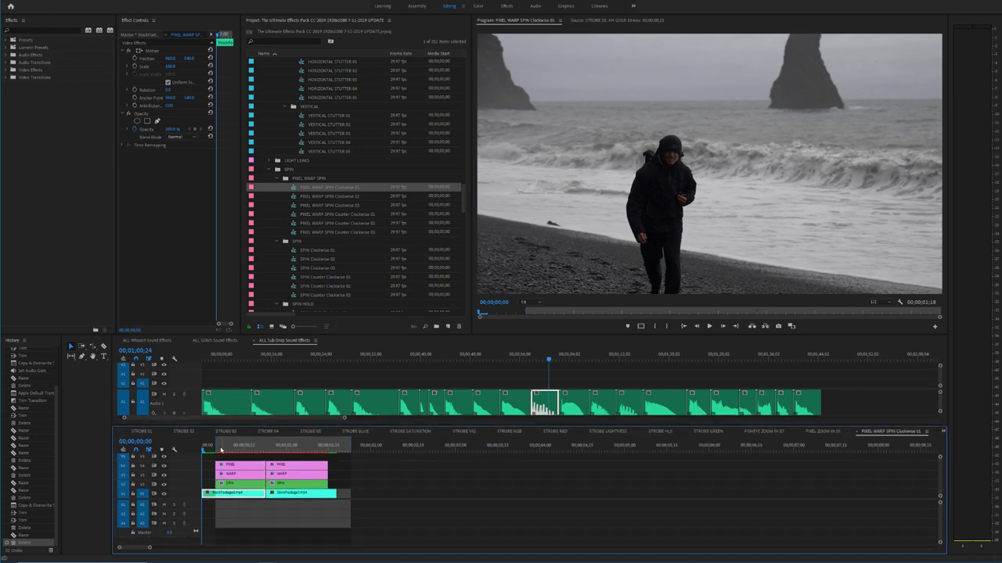
pyautogui.press('space')
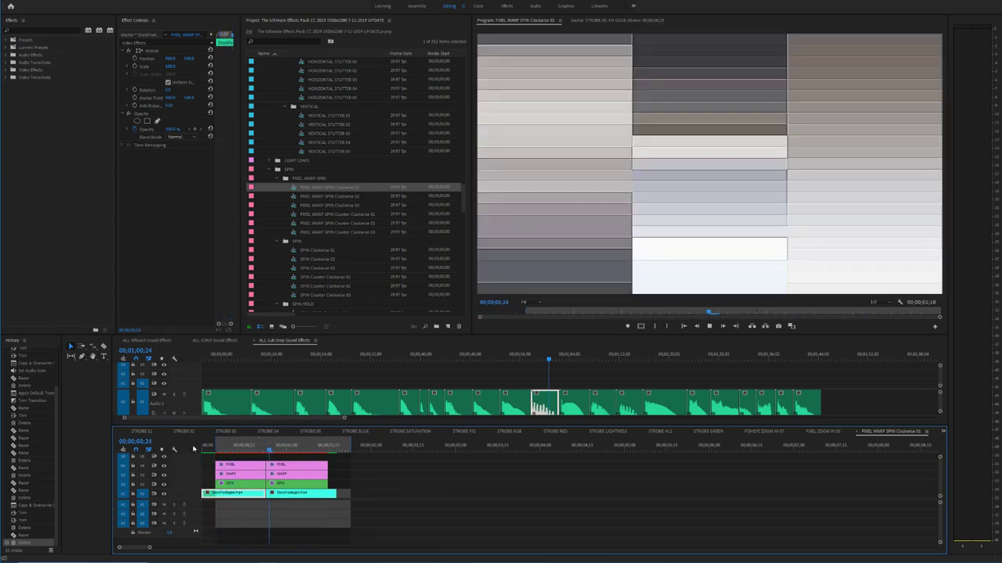
pyautogui.press('space')
pyautogui.moveTo(248, 449)
pyautogui.mouseDown()
pyautogui.moveTo(196, 443)
pyautogui.moveTo(252, 447)
pyautogui.mouseUp()
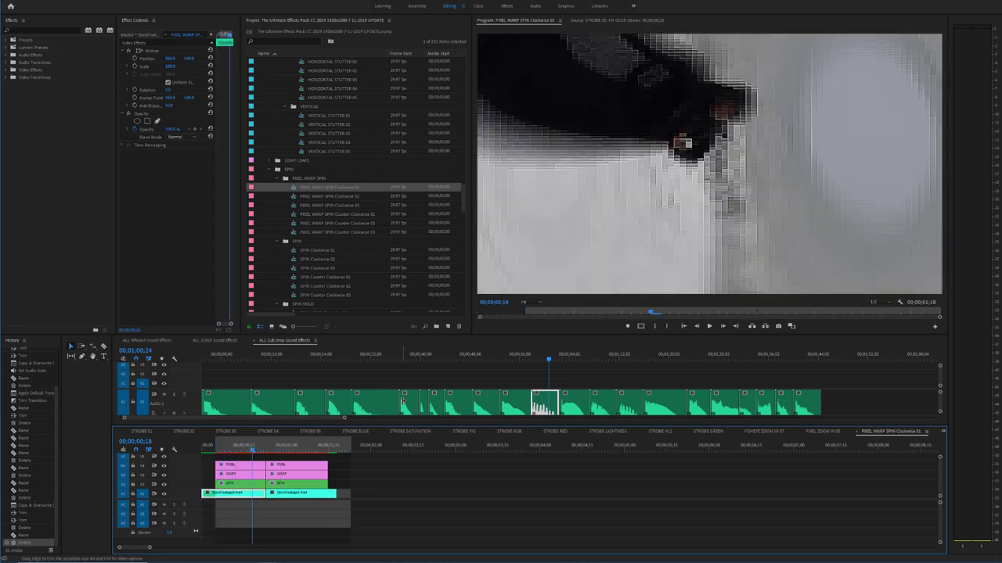
pyautogui.click(156, 341)
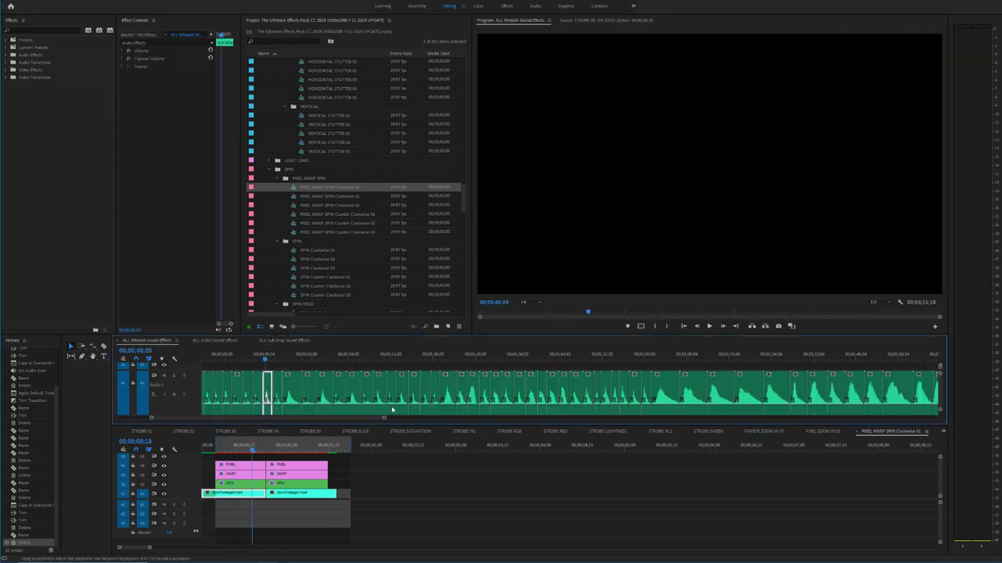
# Step: Audition the whoosh sound effects from 00;01;35;19 in the ALL Whoosh Sound Effects sequence
pyautogui.moveTo(332, 425); pyautogui.dragTo(331, 485)
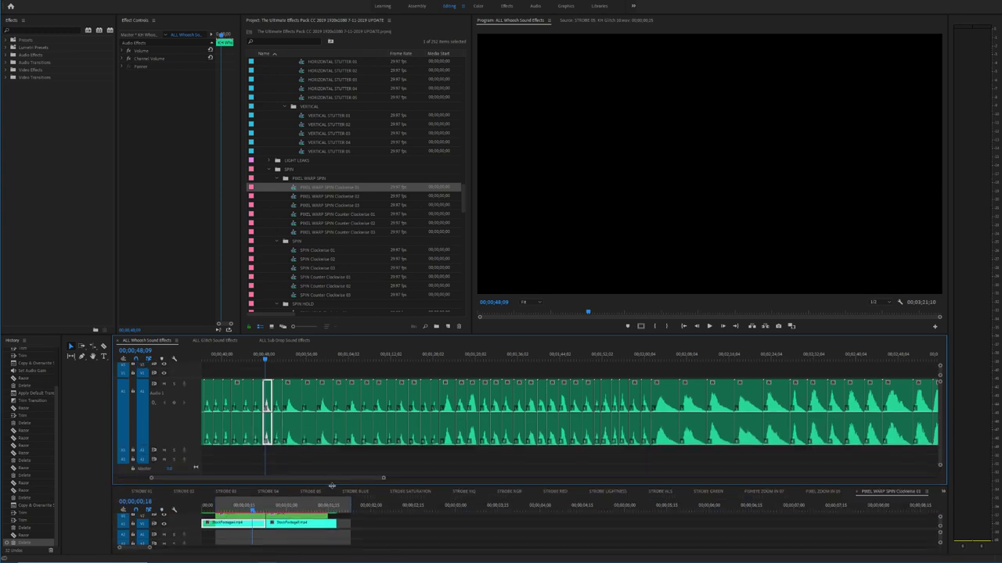
pyautogui.click(530, 358)
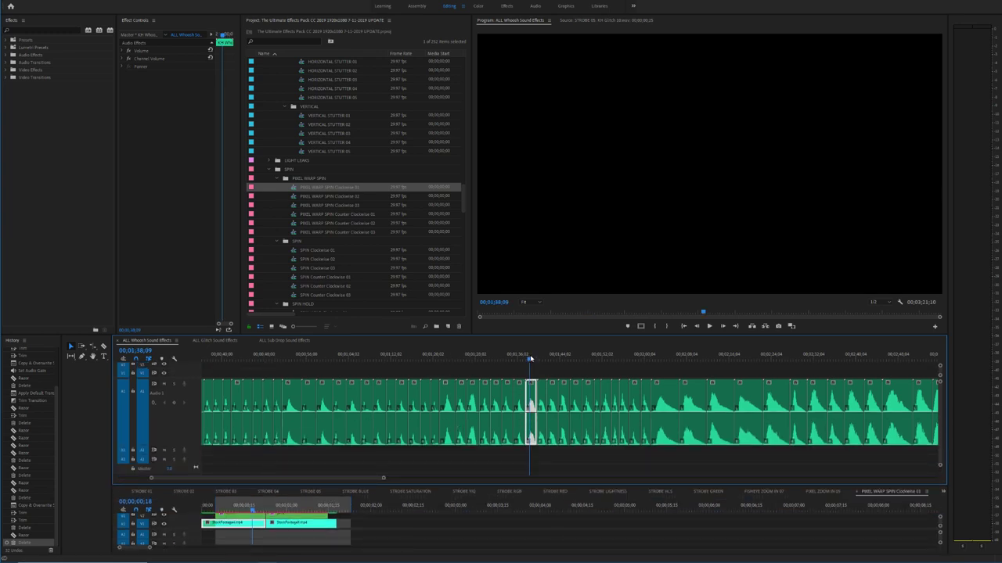
pyautogui.press('=')
pyautogui.press('=')
pyautogui.press('=')
pyautogui.click(456, 356)
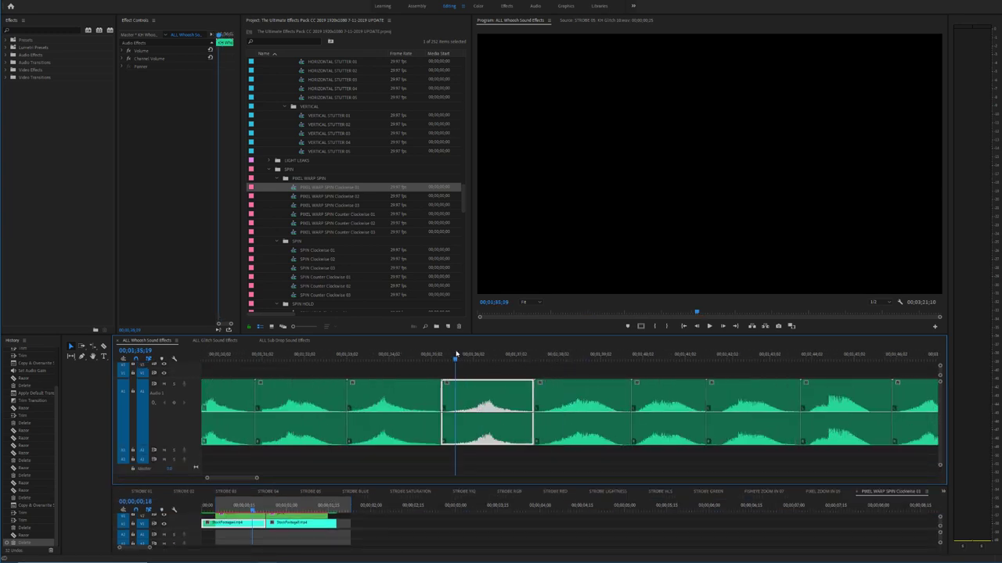
pyautogui.press('space')
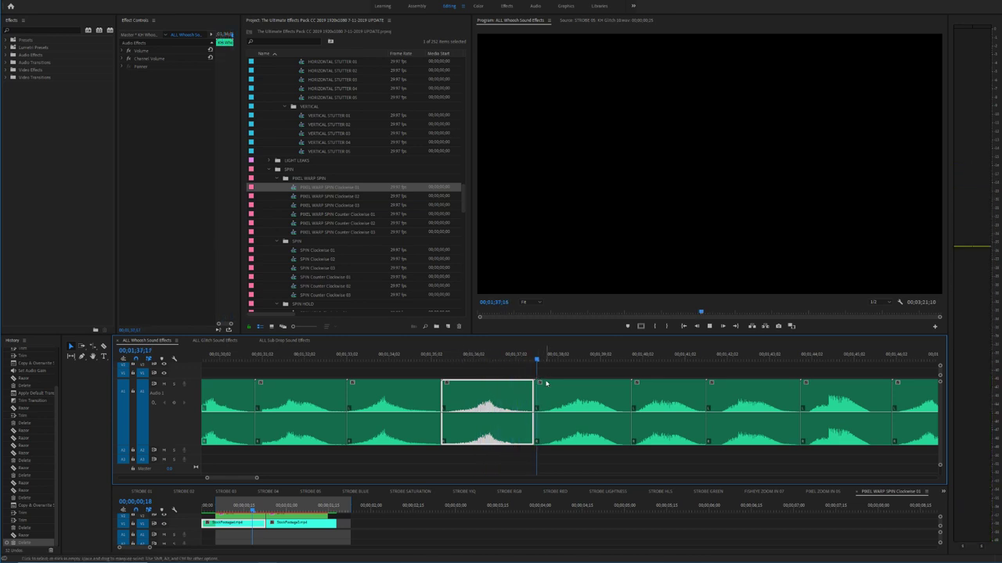
pyautogui.press('space')
# Step: Copy the whoosh clip around 00;01;39 to the start of PIXEL WARP SPIN Clockwise 01's first audio track and play back the sequence
pyautogui.click(586, 401)
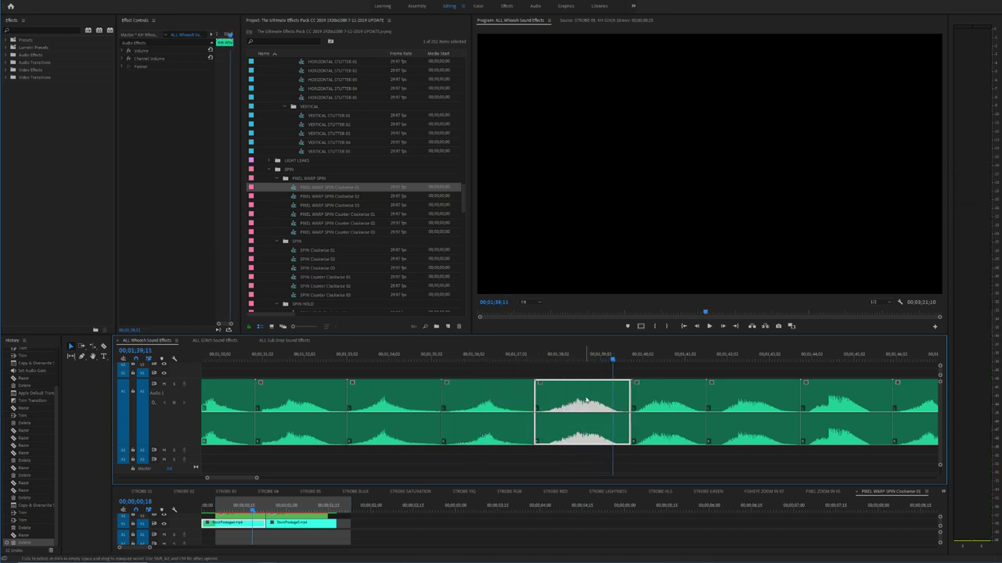
pyautogui.moveTo(583, 398); pyautogui.dragTo(205, 536)
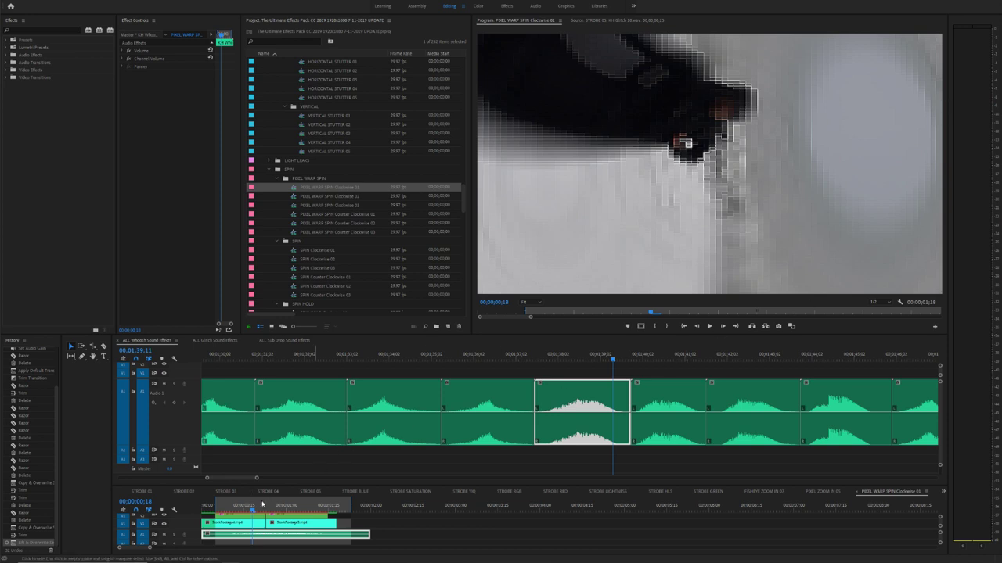
pyautogui.click(206, 508)
pyautogui.press('=')
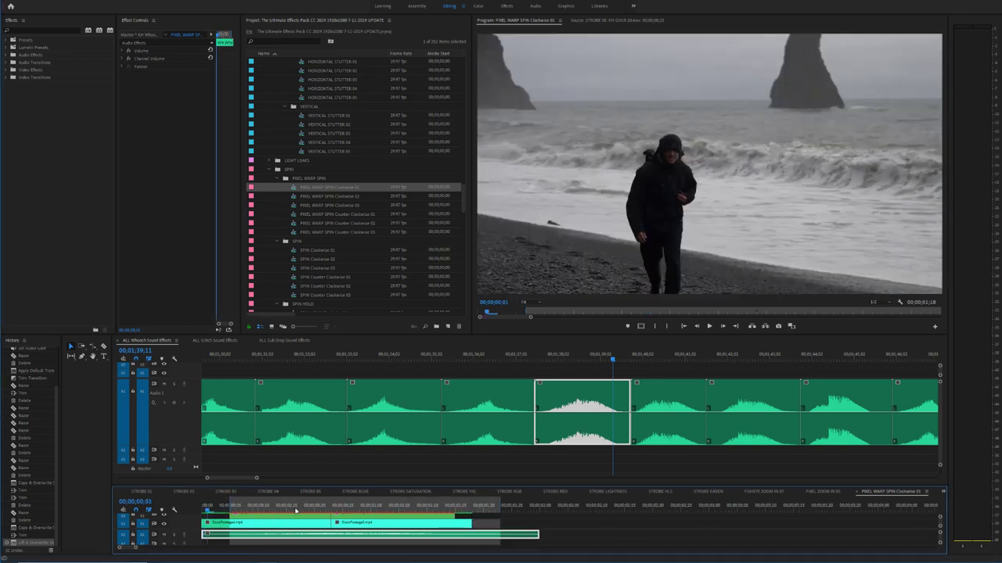
pyautogui.moveTo(278, 486); pyautogui.dragTo(279, 419)
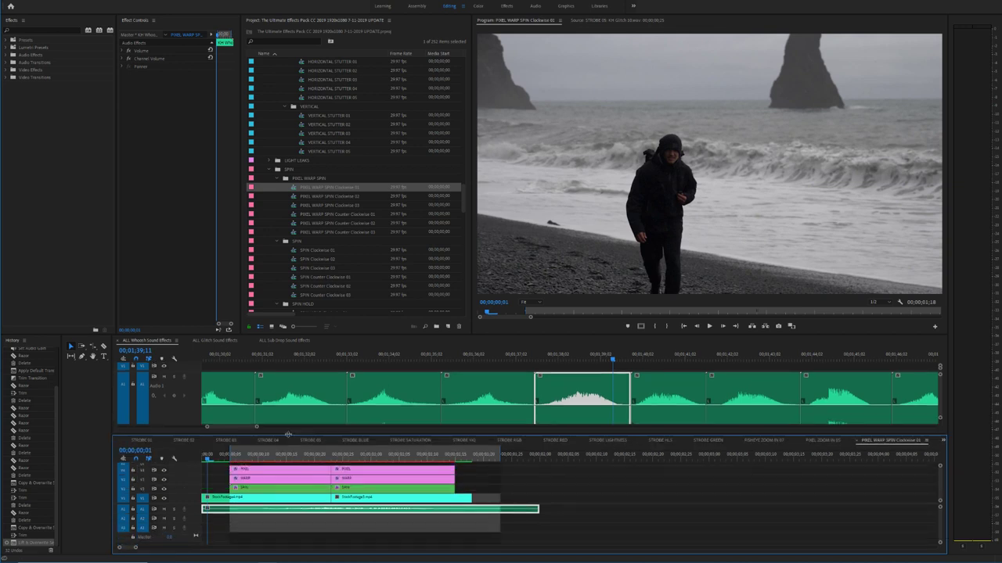
pyautogui.moveTo(194, 514); pyautogui.dragTo(196, 539)
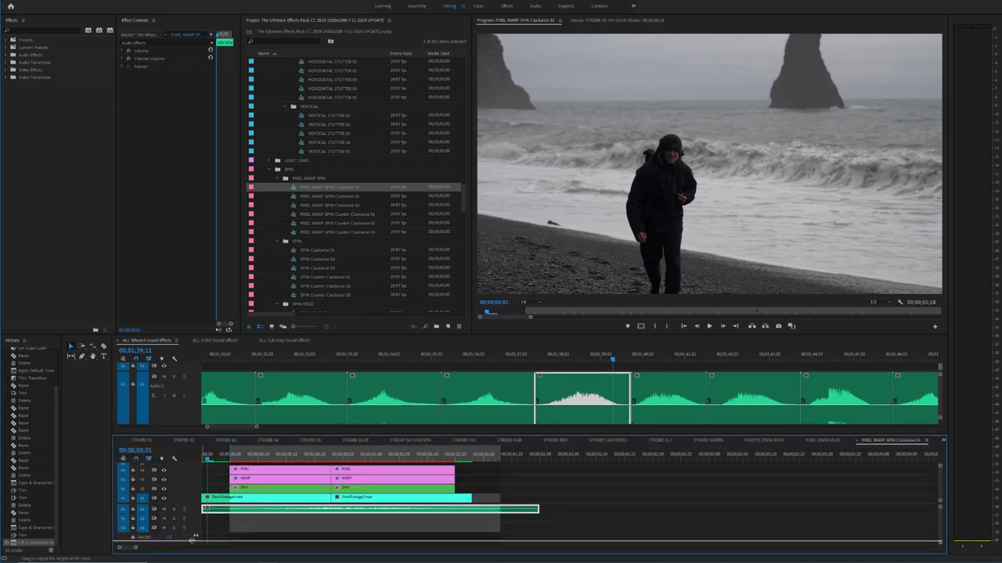
pyautogui.press('space')
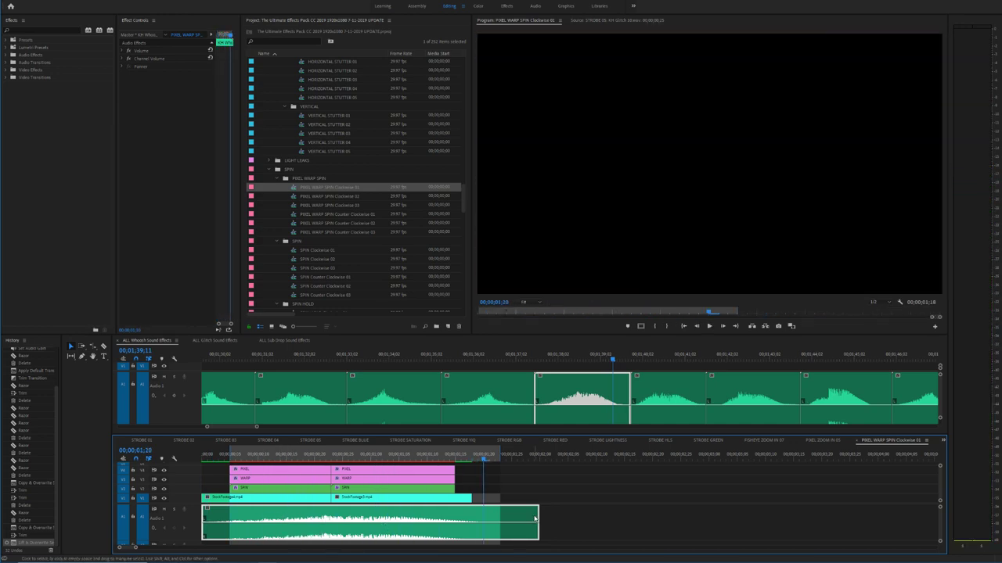
# Step: Trim the whoosh clip's end to about 00;00;01;26, play back the result and save the project
pyautogui.moveTo(535, 518); pyautogui.dragTo(516, 519)
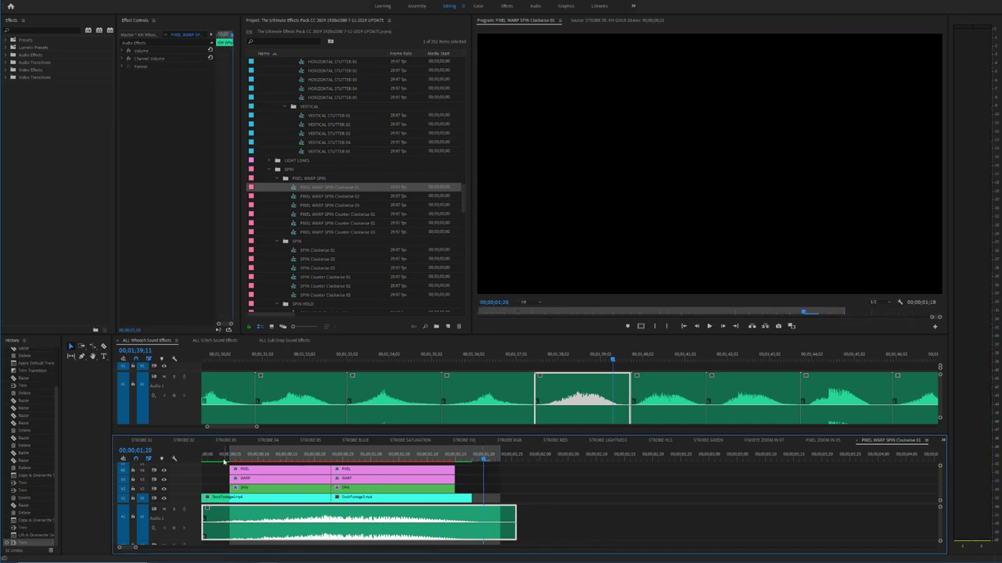
pyautogui.press('space')
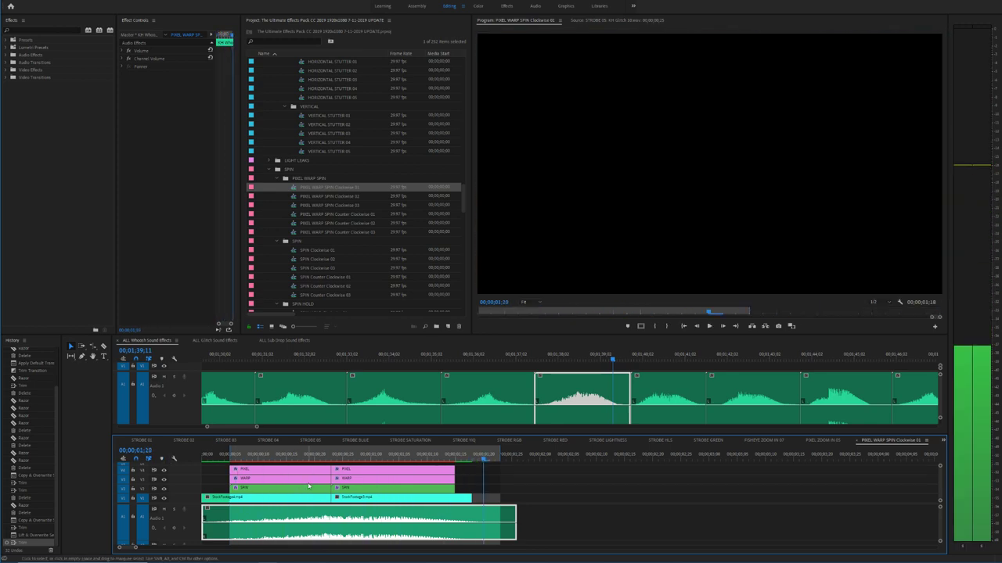
pyautogui.click(303, 459)
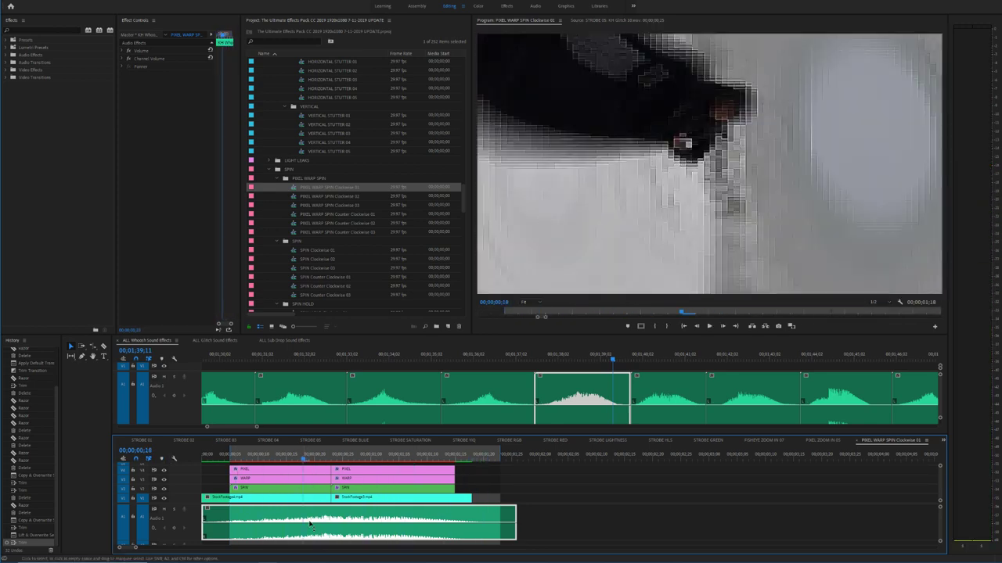
pyautogui.moveTo(196, 512); pyautogui.dragTo(196, 507)
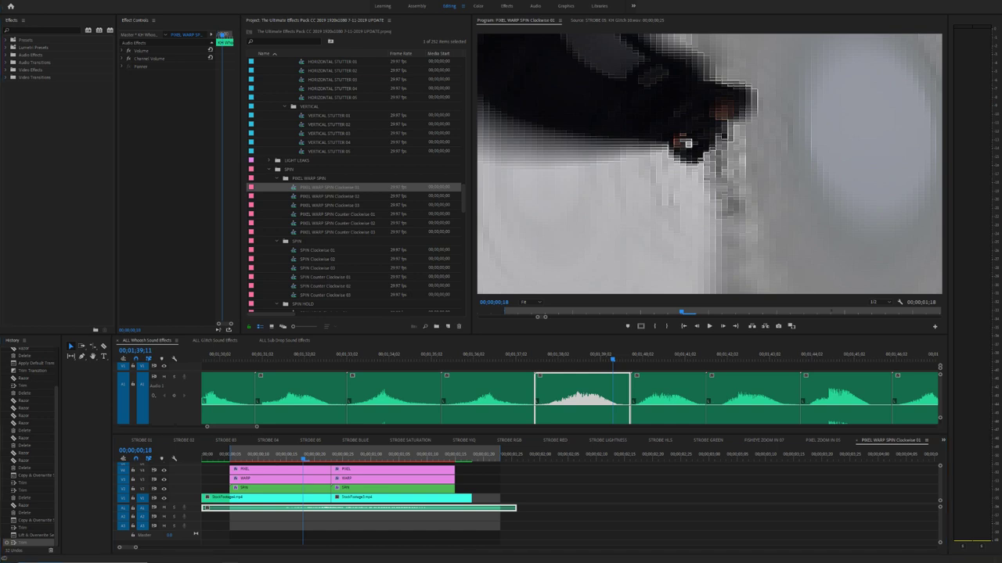
pyautogui.hotkey('ctrl', 's')
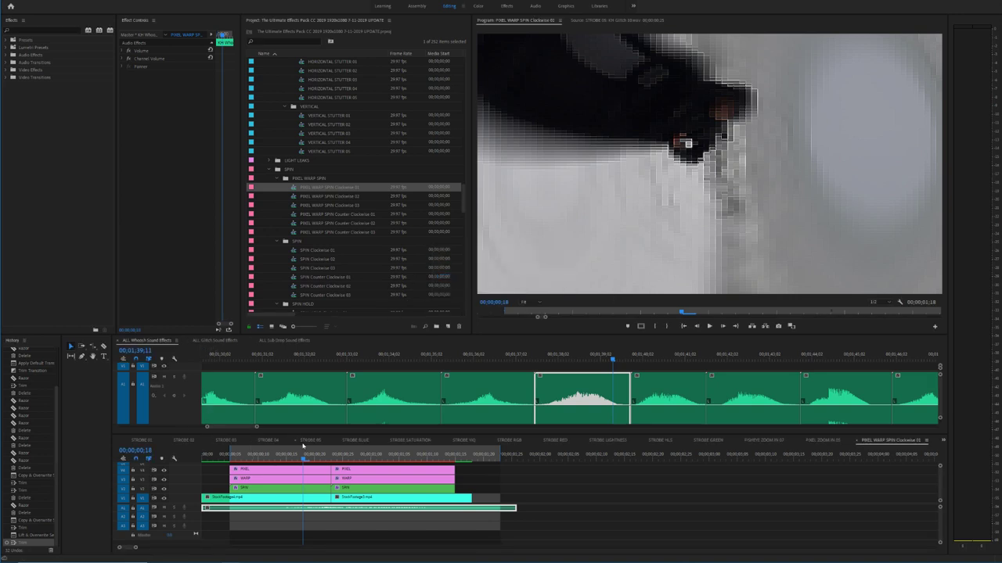
# Step: Open the TEST CLIPS sequence and place MIRROR 04 with its sound effects over the cut between the lake and forest clips
pyautogui.moveTo(462, 200); pyautogui.dragTo(466, 60)
pyautogui.doubleClick(288, 61)
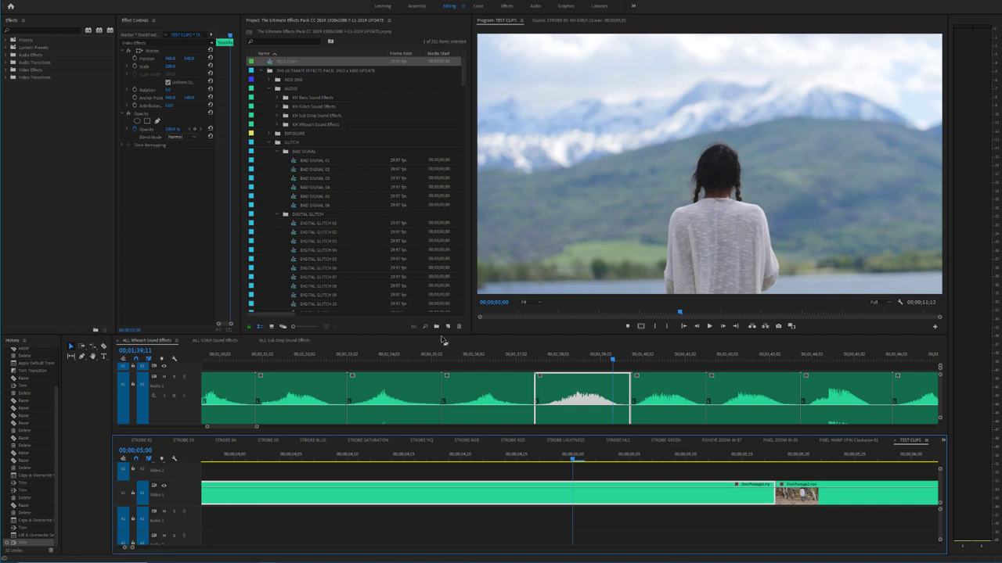
pyautogui.moveTo(625, 434); pyautogui.dragTo(570, 334)
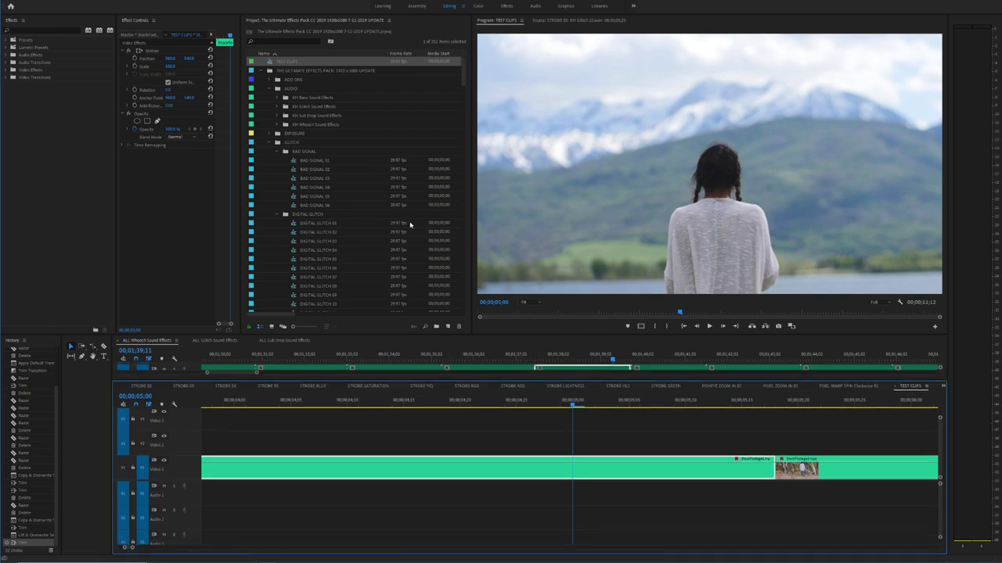
pyautogui.scroll(-10, 313, 219)
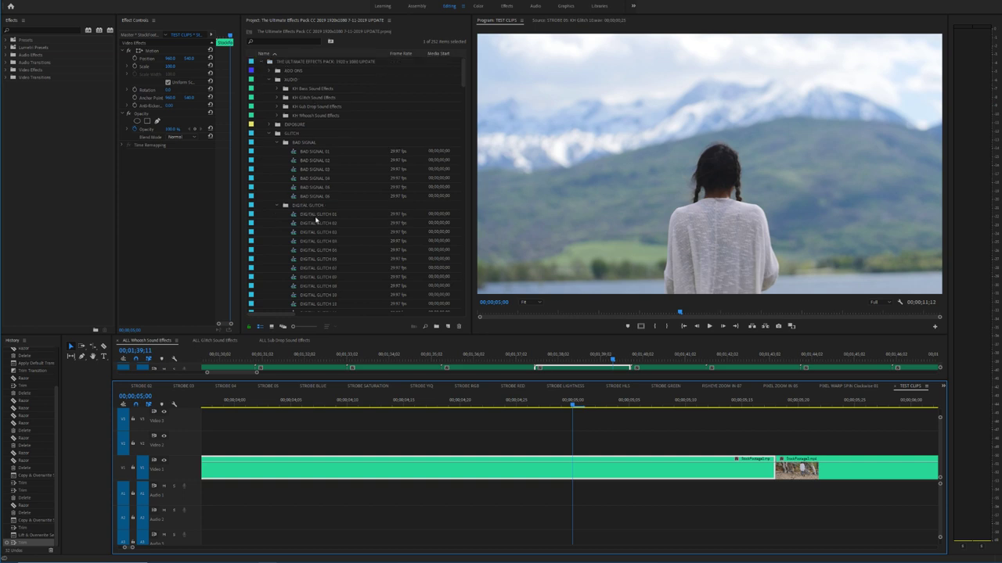
pyautogui.scroll(-8, 316, 223)
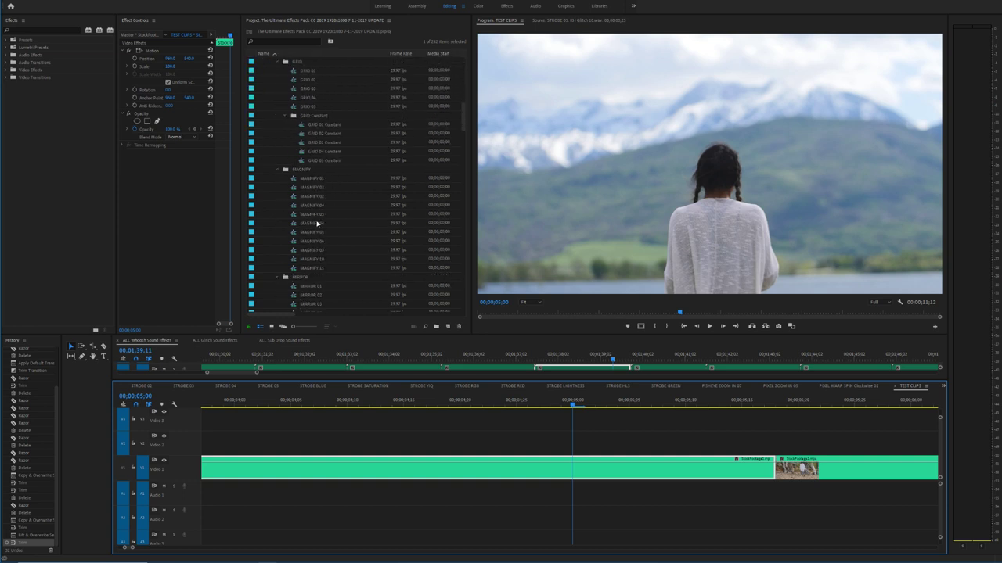
pyautogui.click(313, 214)
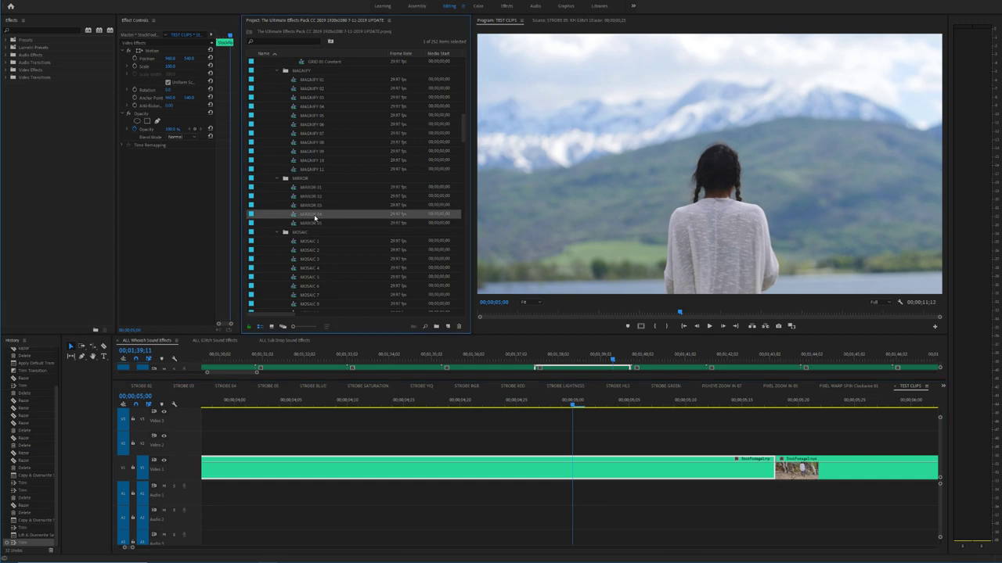
pyautogui.moveTo(303, 216); pyautogui.dragTo(735, 517)
pyautogui.press('space')
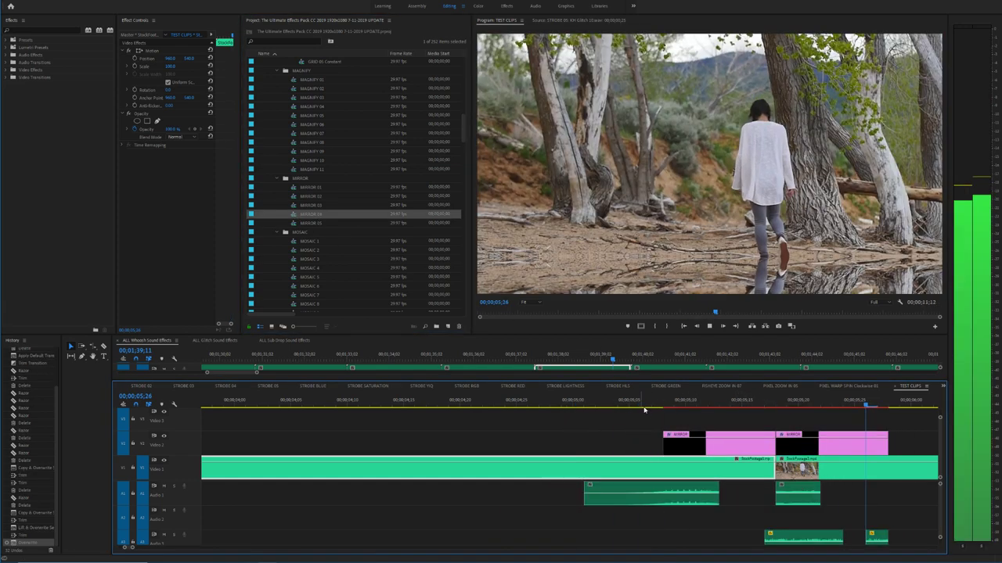
# Step: Play back the MIRROR 04 transition with sound from 00;00;04;16 and undo its placement
pyautogui.press('-')
pyautogui.press('-')
pyautogui.click(364, 405)
pyautogui.press('space')
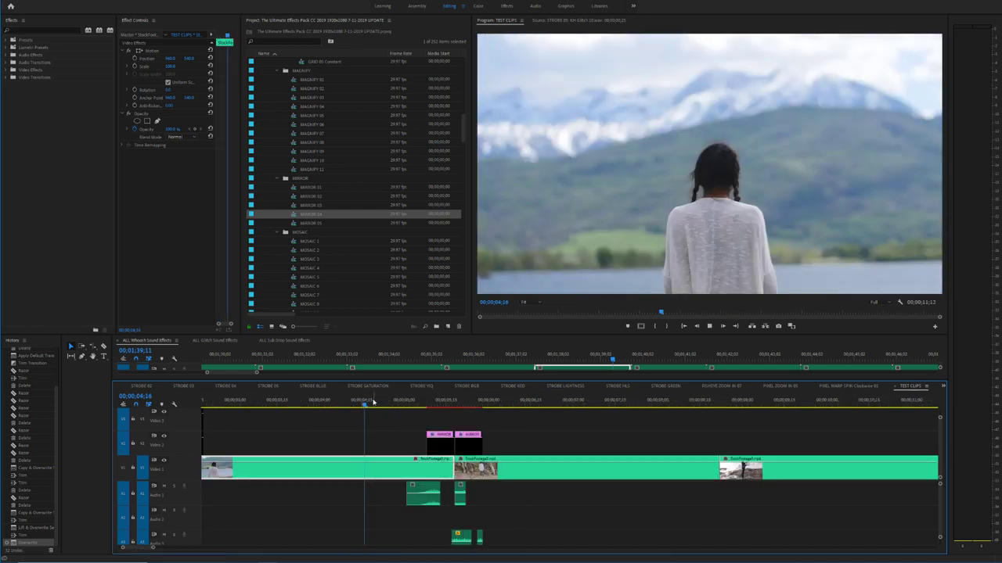
pyautogui.press('space')
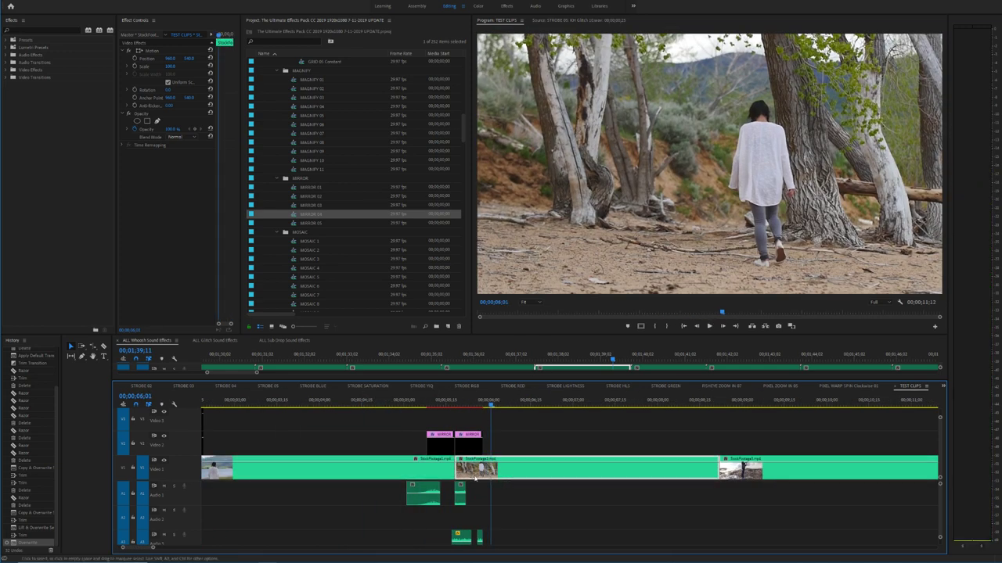
pyautogui.hotkey('ctrl', 'z')
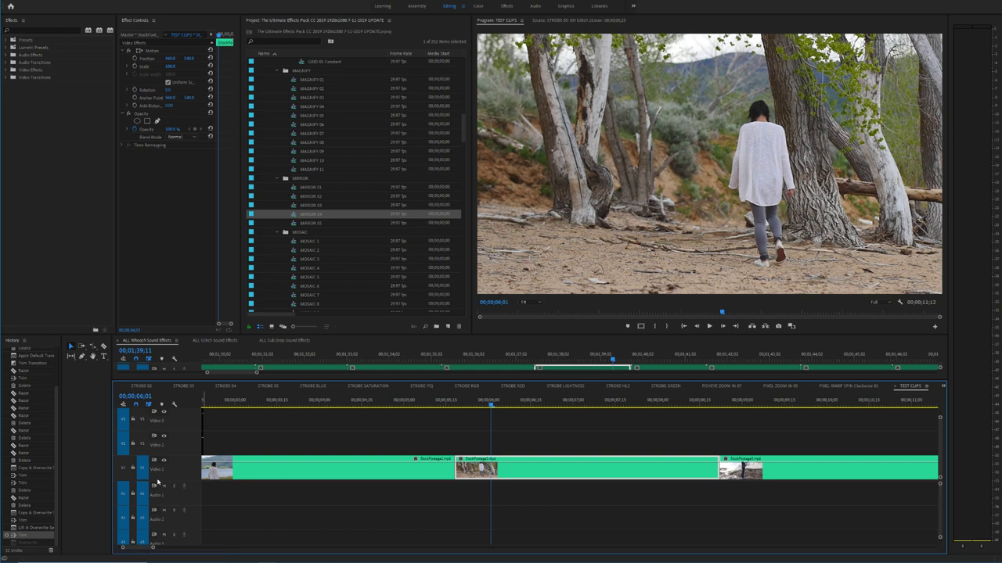
# Step: Disable the audio source patches in TEST CLIPS and place MIRROR 04 over the same cut without its sound effects
pyautogui.click(126, 496)
pyautogui.click(123, 518)
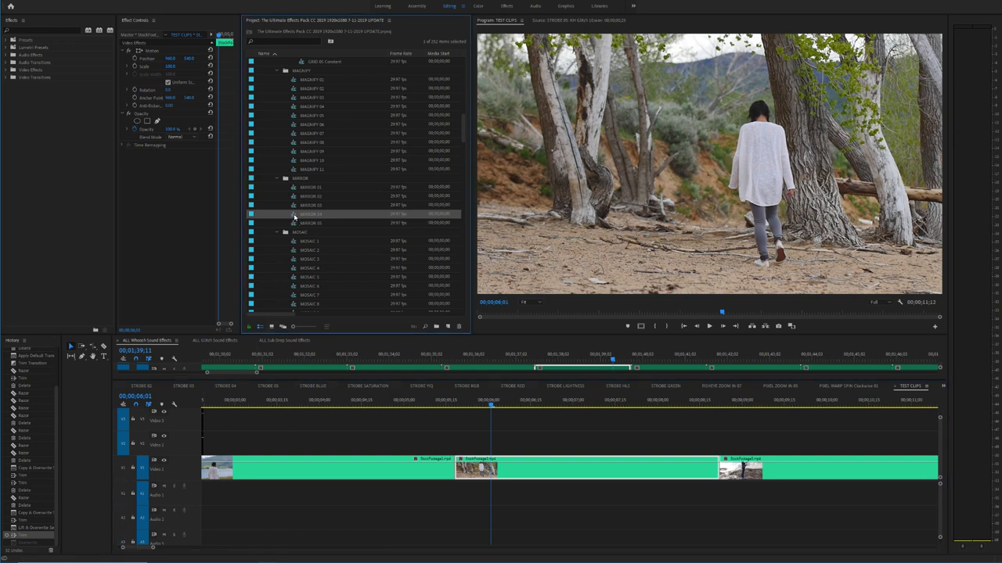
pyautogui.moveTo(297, 216); pyautogui.dragTo(486, 437)
pyautogui.press('space')
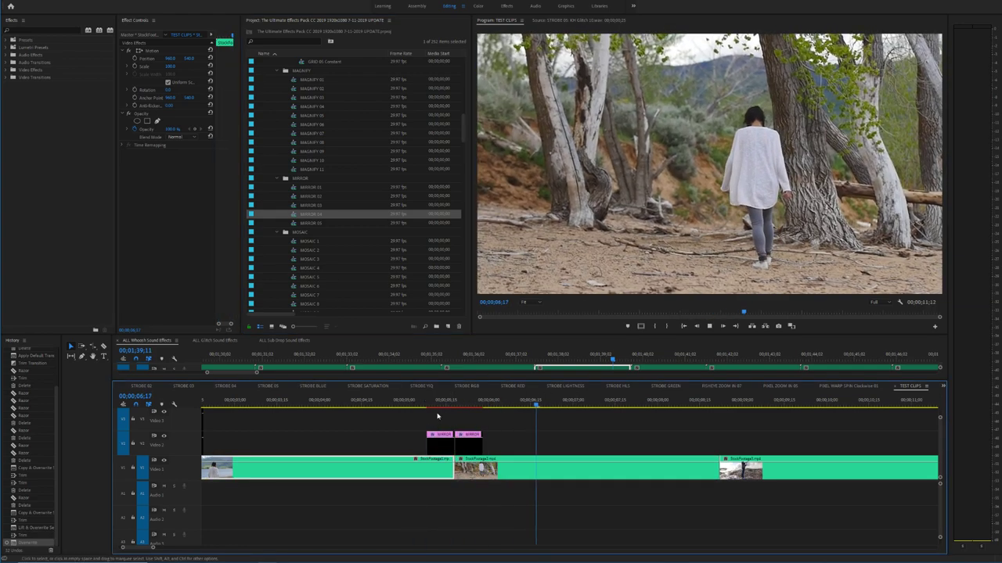
# Step: Preview the video-only MIRROR 04 transition from 00;00;05;05 and undo its placement
pyautogui.click(420, 405)
pyautogui.click(420, 405)
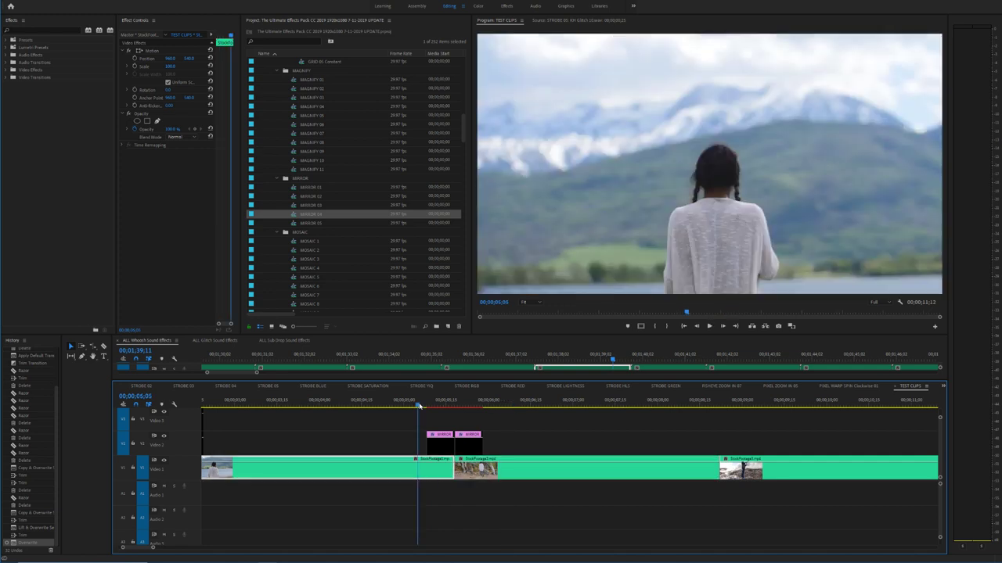
pyautogui.hotkey('ctrl', 'z')
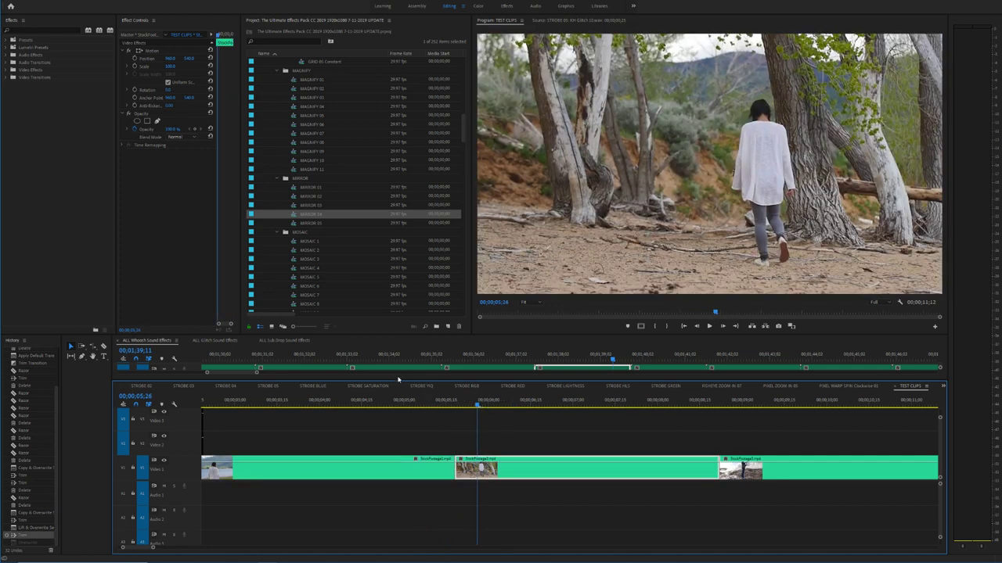
# Step: Switch back to the PIXEL WARP SPIN Clockwise 01 sequence and play it from the start, stopping at 00;00;00;17
pyautogui.moveTo(464, 137); pyautogui.dragTo(467, 193)
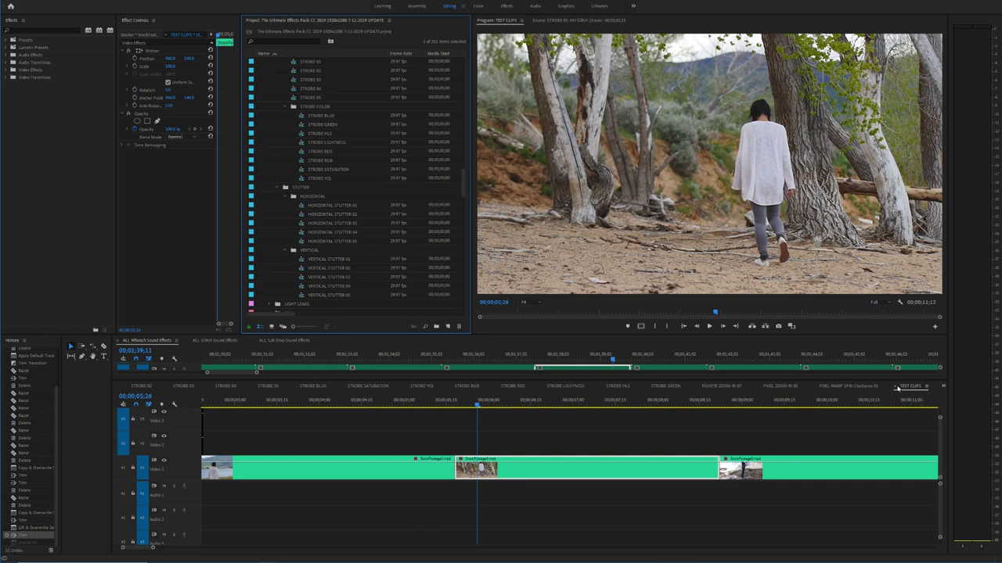
pyautogui.click(849, 387)
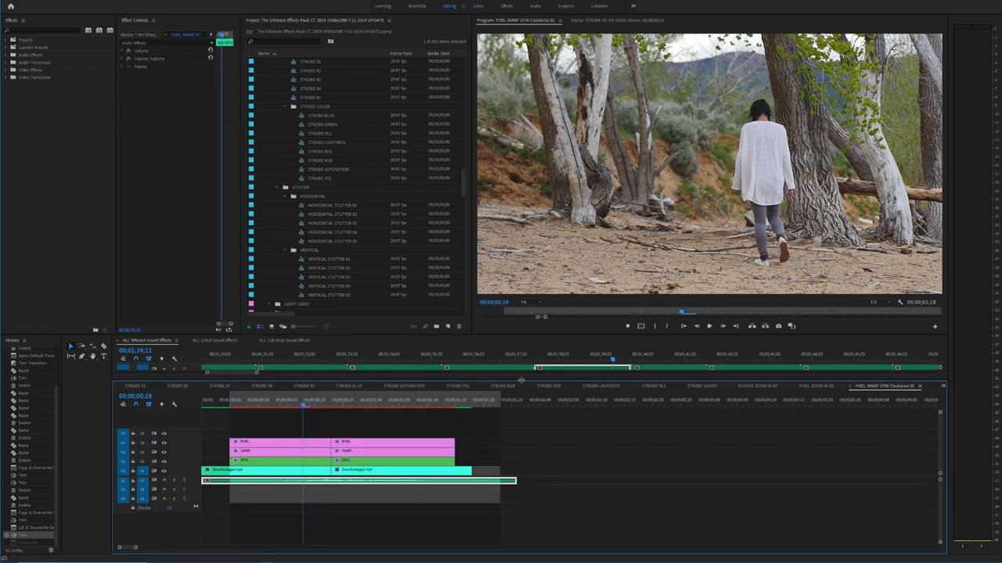
pyautogui.moveTo(521, 381); pyautogui.dragTo(520, 392)
pyautogui.click(202, 433)
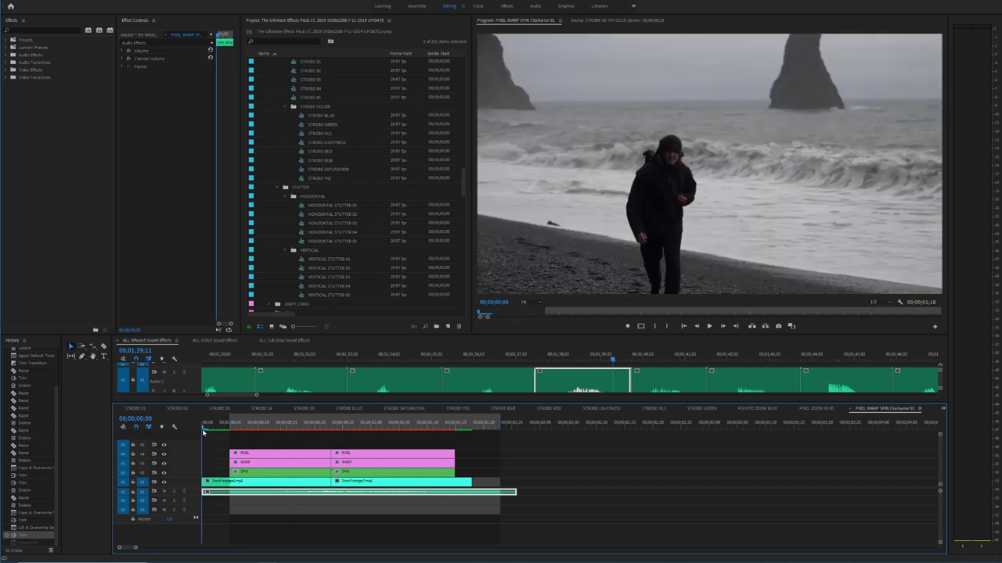
pyautogui.press('space')
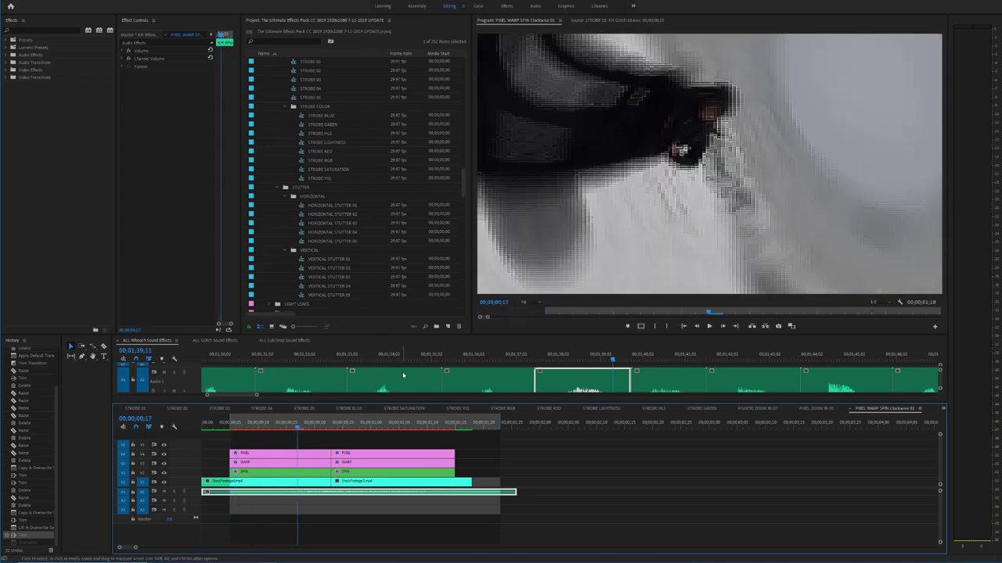
# Step: Enlarge the sound effects timeline area and switch it to the ALL Glitch Sound Effects sequence
pyautogui.moveTo(517, 403); pyautogui.dragTo(518, 438)
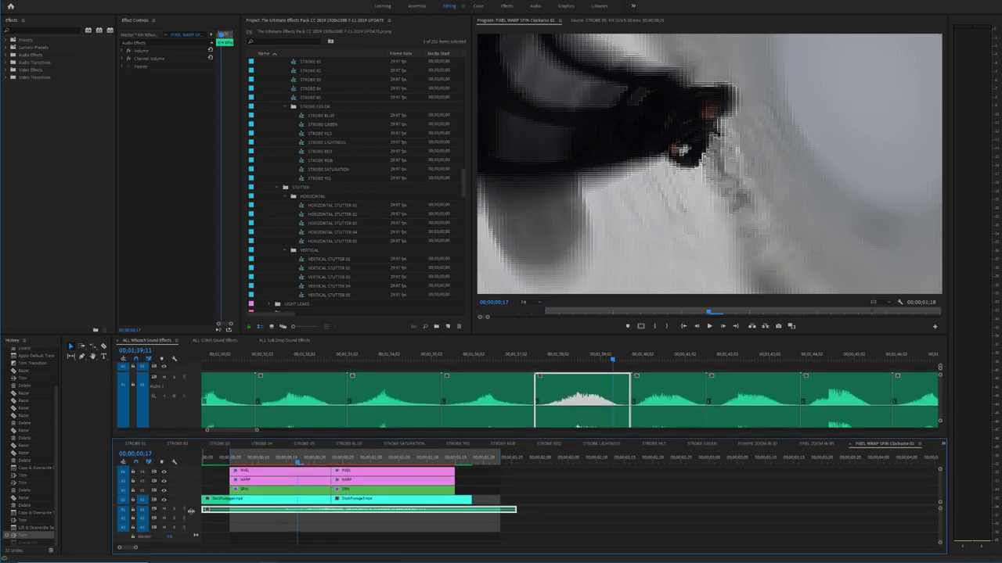
pyautogui.moveTo(191, 511); pyautogui.dragTo(191, 521)
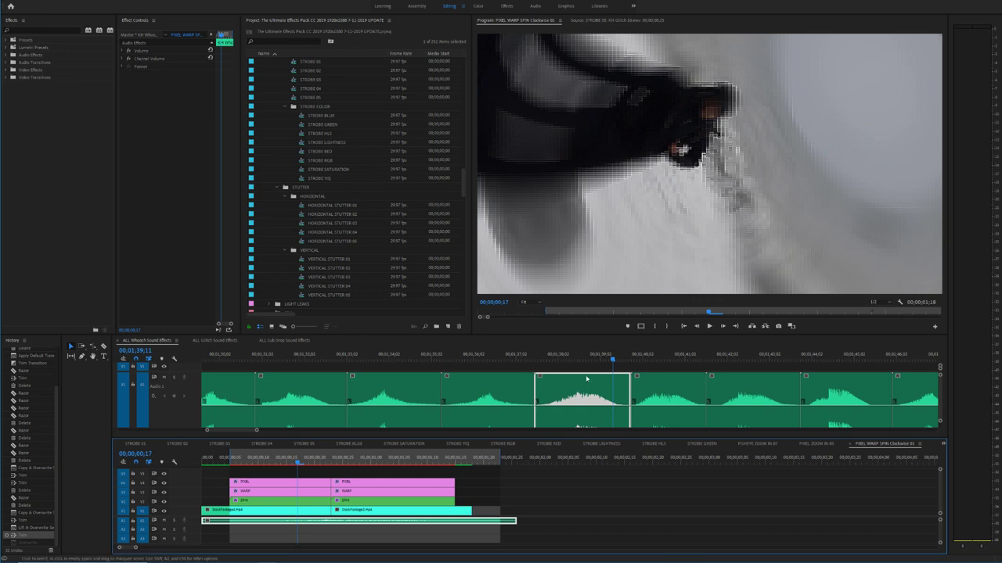
pyautogui.click(586, 379)
pyautogui.click(217, 341)
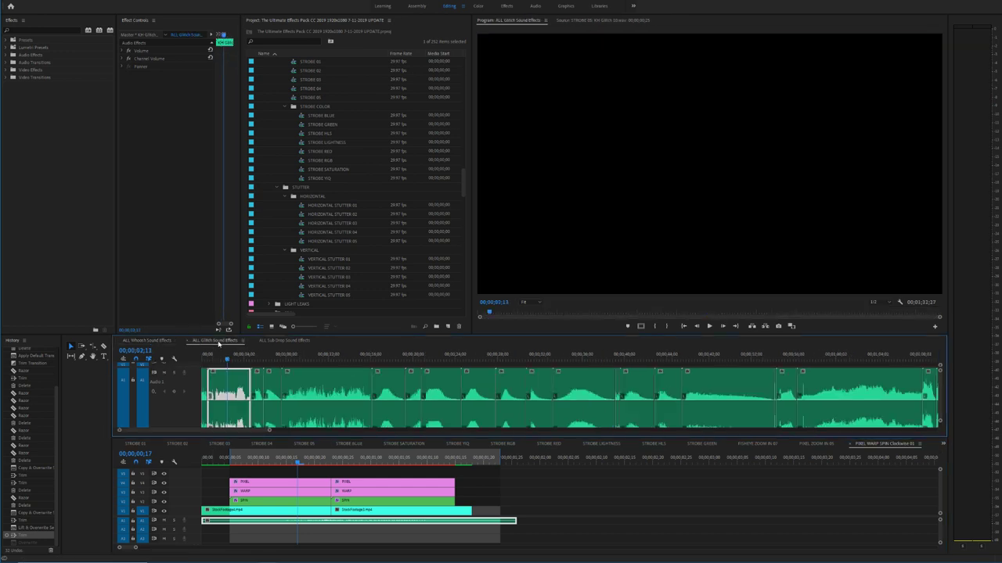
# Step: Audition the early glitch clips, place the short one at 00;00;04;25 on A2 of PIXEL WARP SPIN Clockwise 01, and preview the transition
pyautogui.click(324, 360)
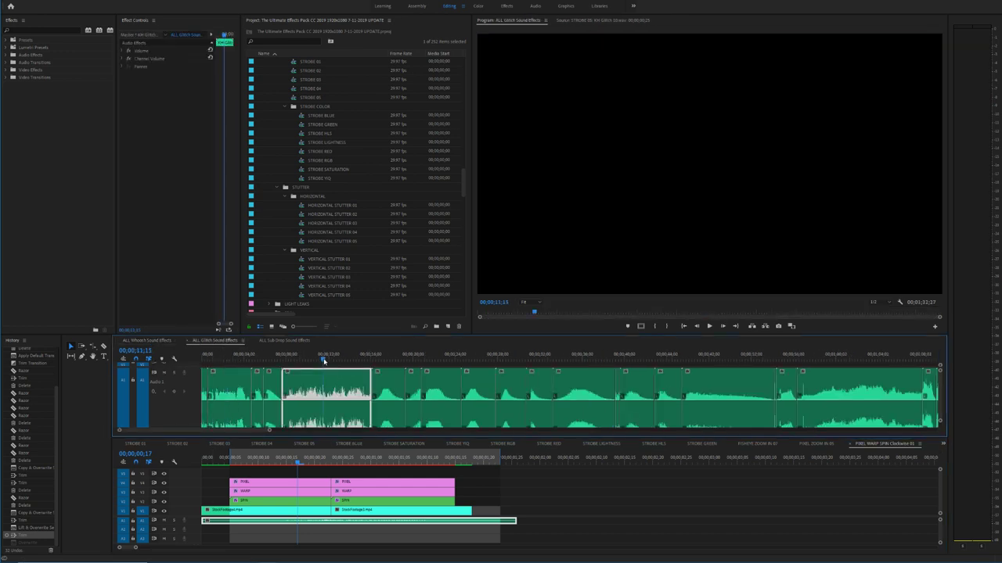
pyautogui.click(245, 361)
pyautogui.press('space')
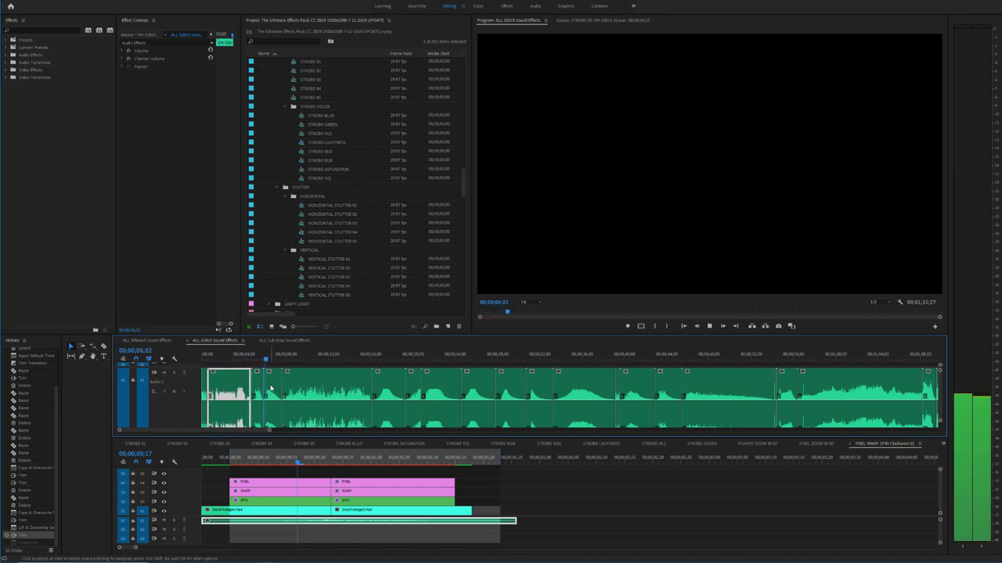
pyautogui.click(254, 360)
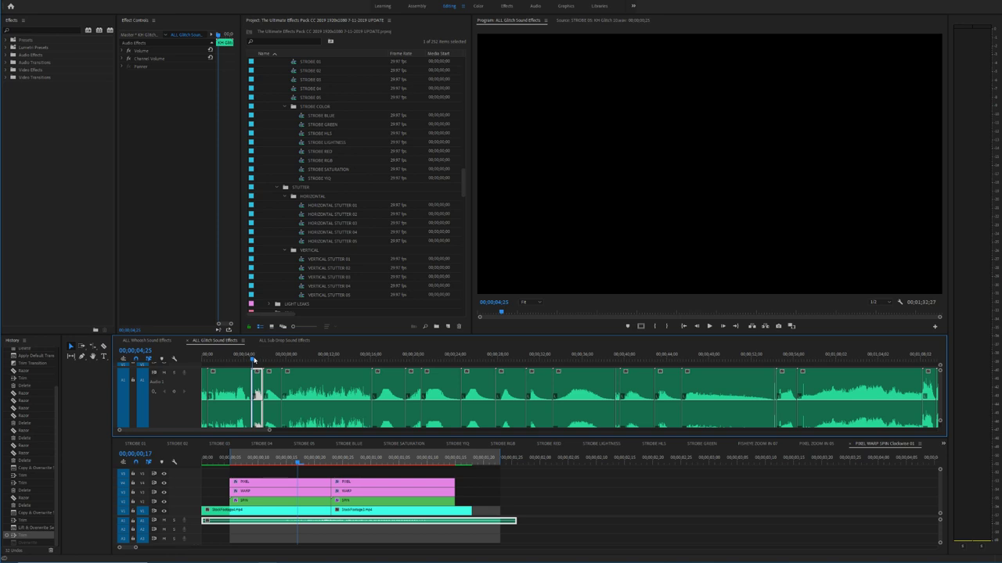
pyautogui.press('space')
pyautogui.moveTo(257, 392); pyautogui.dragTo(343, 531)
pyautogui.click(237, 462)
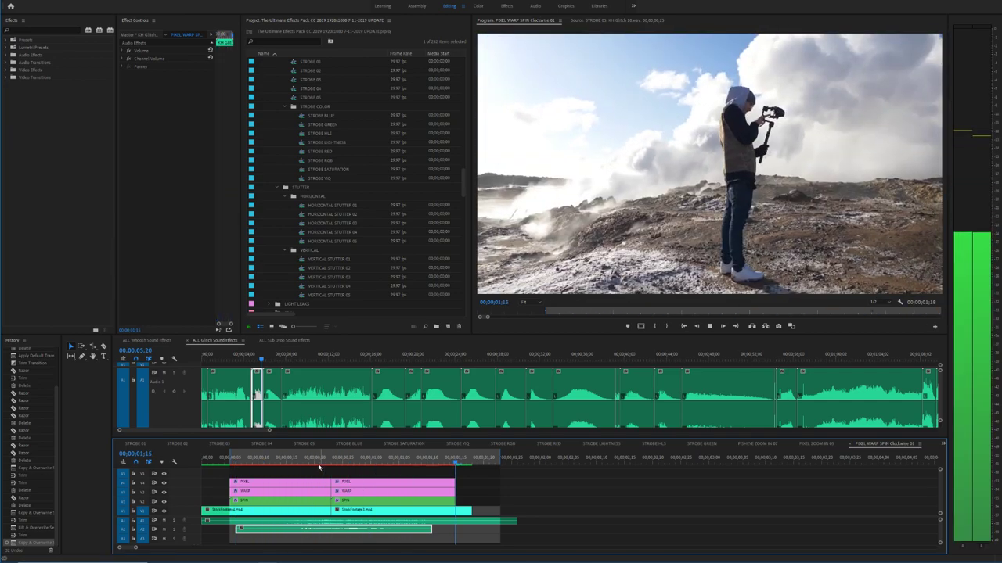
pyautogui.press('space')
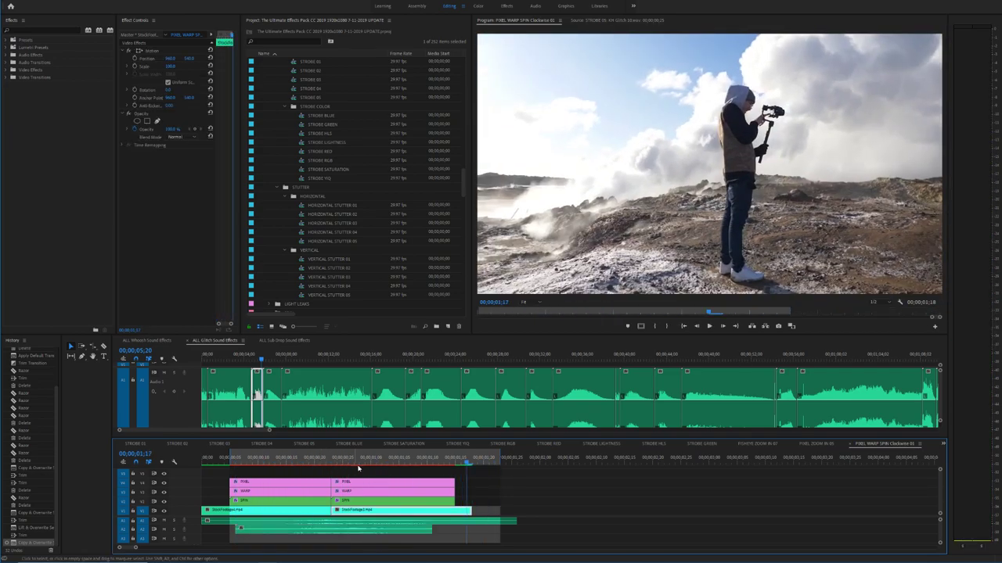
# Step: Copy both sound effect clips from PIXEL WARP SPIN Clockwise 01 into the start of PIXEL WARP SPIN Clockwise 02
pyautogui.moveTo(403, 538); pyautogui.dragTo(369, 519)
pyautogui.scroll(2, 327, 205)
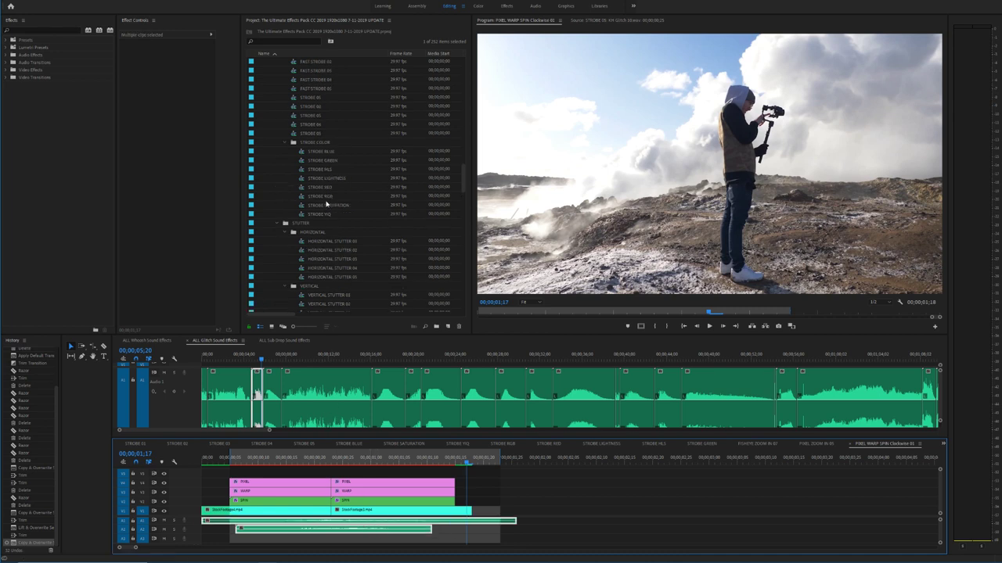
pyautogui.scroll(-8, 326, 203)
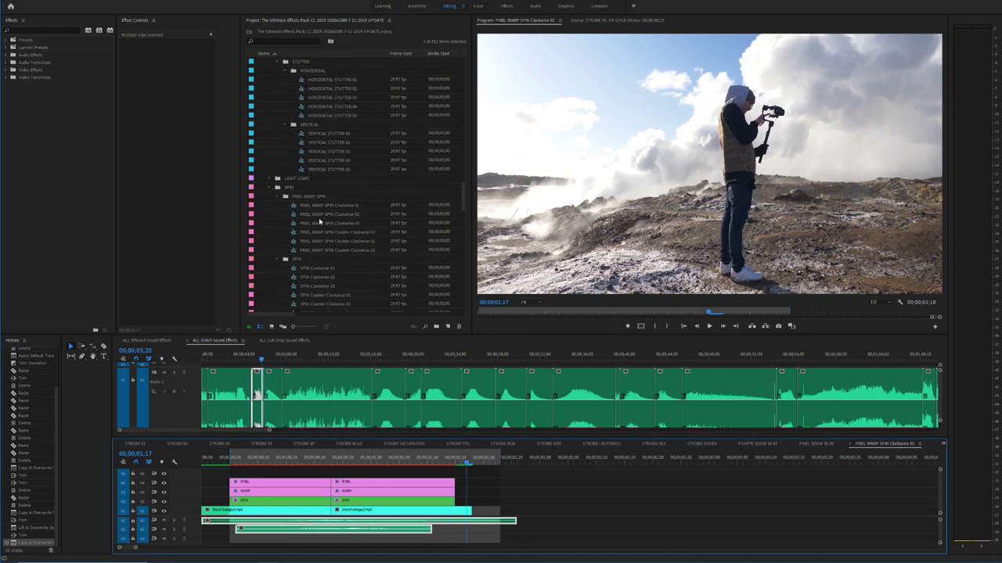
pyautogui.doubleClick(302, 217)
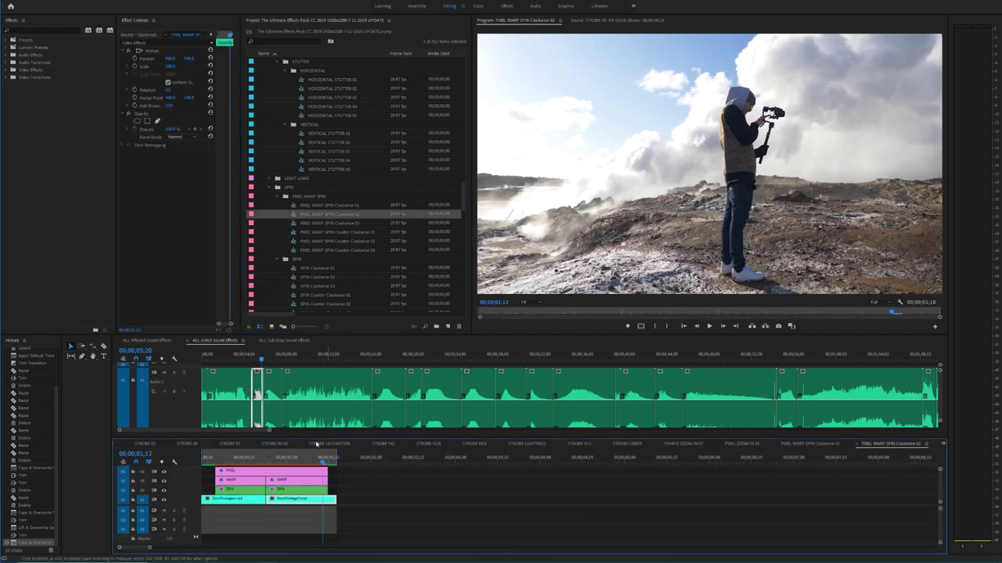
pyautogui.click(205, 458)
pyautogui.hotkey('ctrl', 'v')
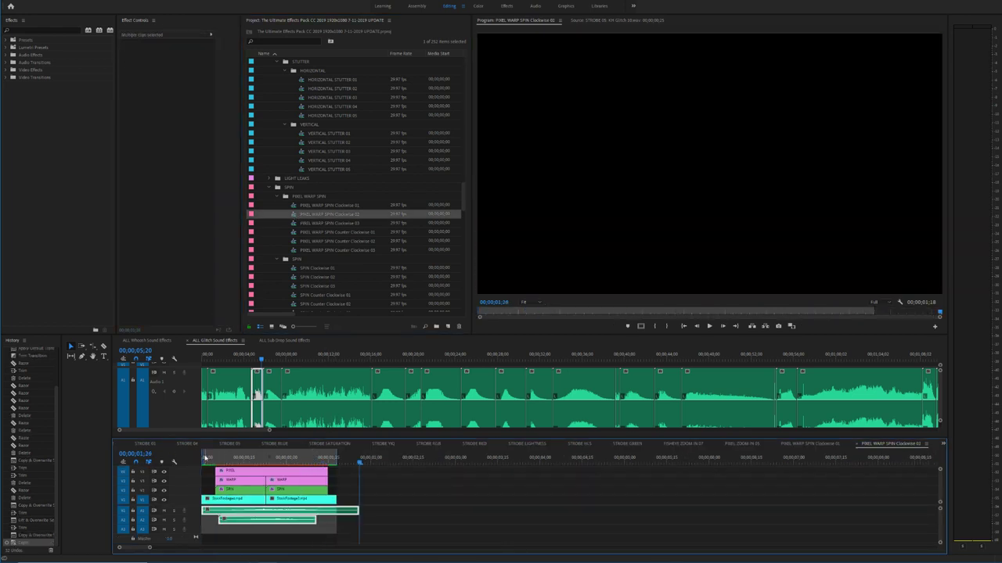
# Step: Collapse the GLITCH and AUDIO bins in the project, leaving only the SPIN bin expanded
pyautogui.moveTo(462, 198)
pyautogui.mouseDown()
pyautogui.moveTo(467, 224)
pyautogui.moveTo(468, 203)
pyautogui.mouseUp()
pyautogui.scroll(3, 462, 202)
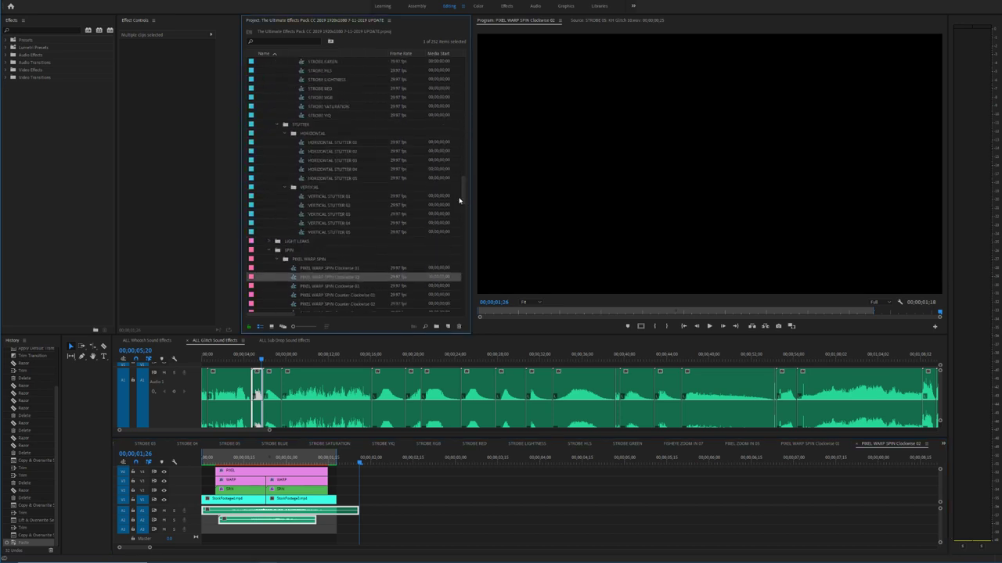
pyautogui.click(268, 251)
pyautogui.click(269, 260)
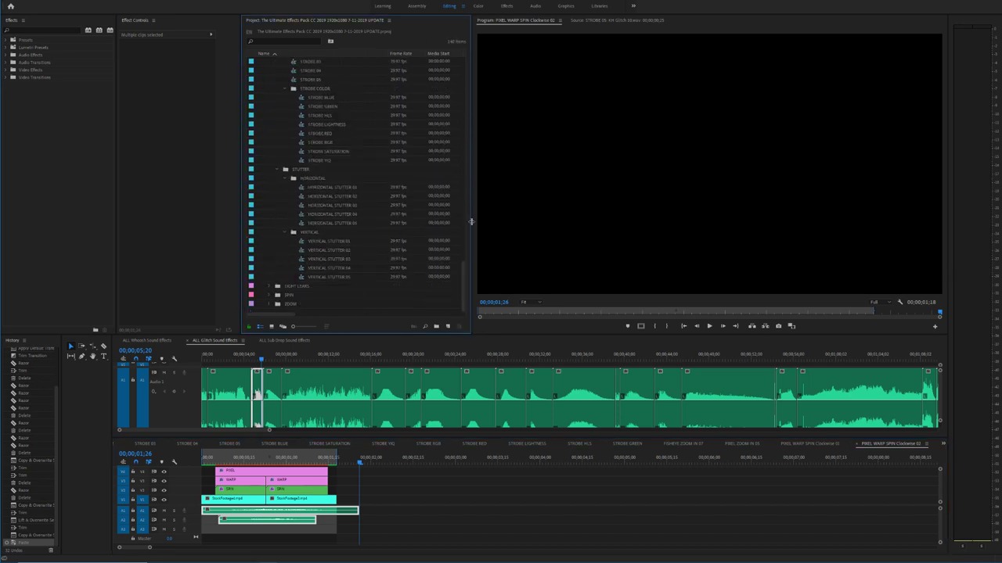
pyautogui.moveTo(465, 267); pyautogui.dragTo(455, 61)
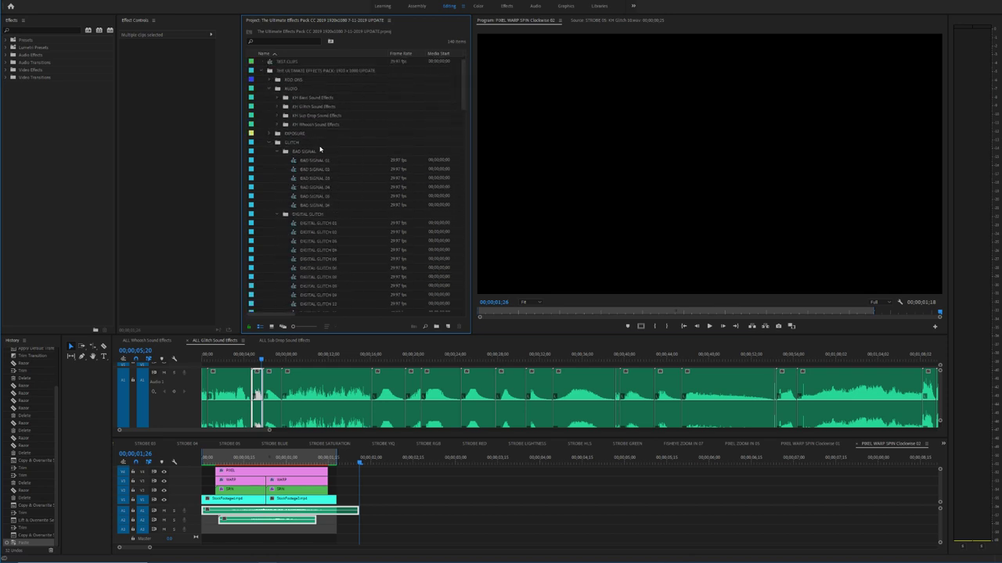
pyautogui.click(267, 144)
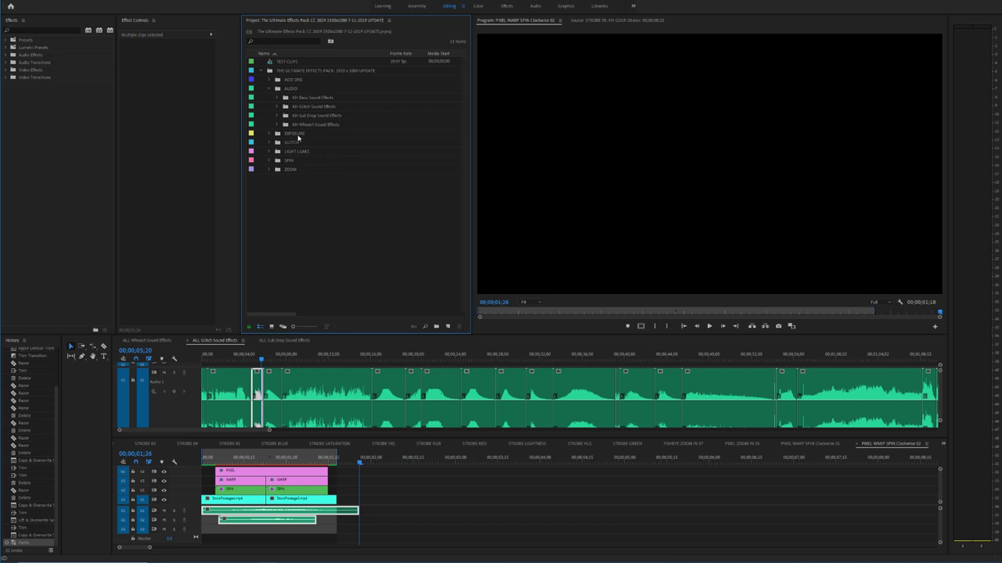
pyautogui.click(270, 88)
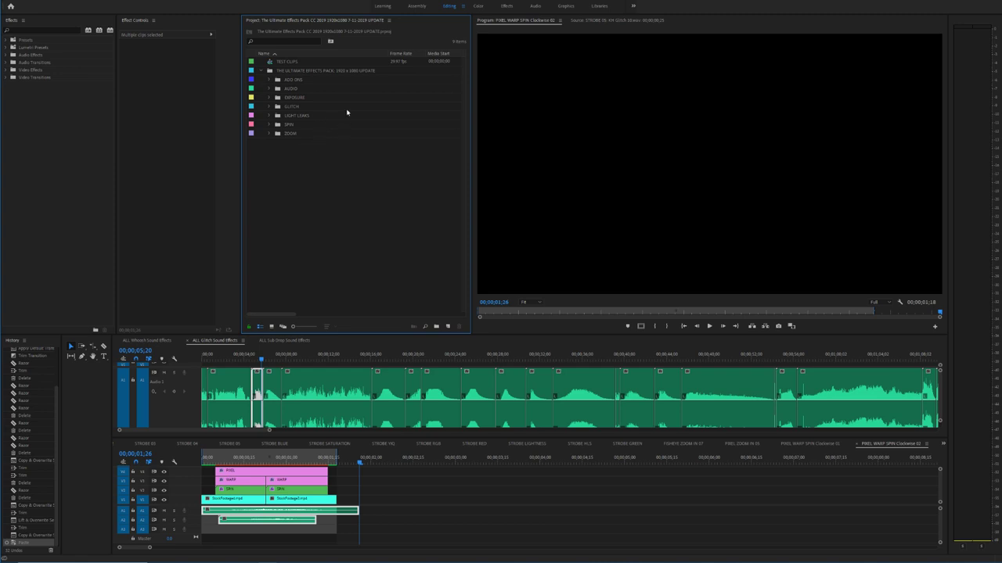
pyautogui.click(273, 99)
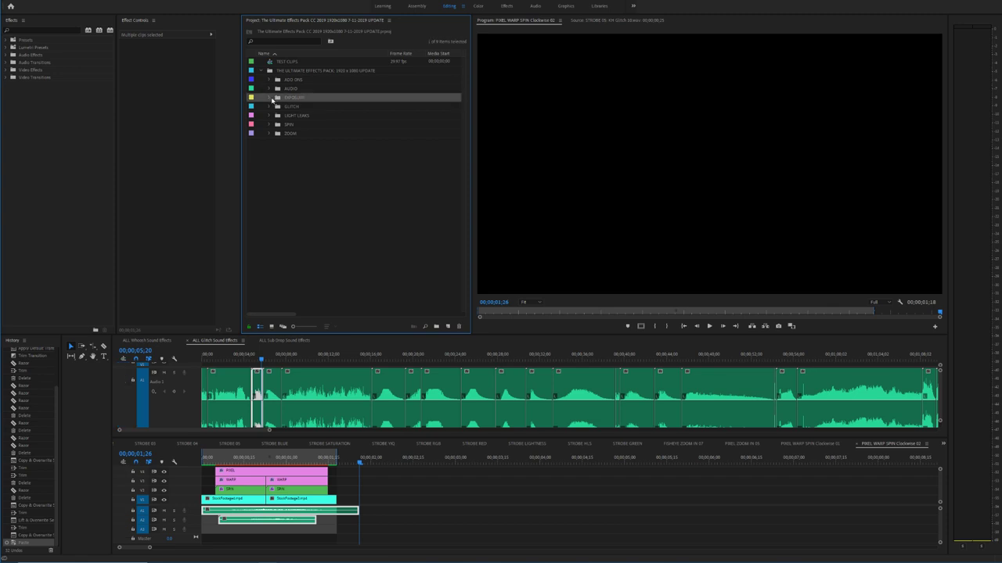
pyautogui.click(273, 135)
pyautogui.click(269, 125)
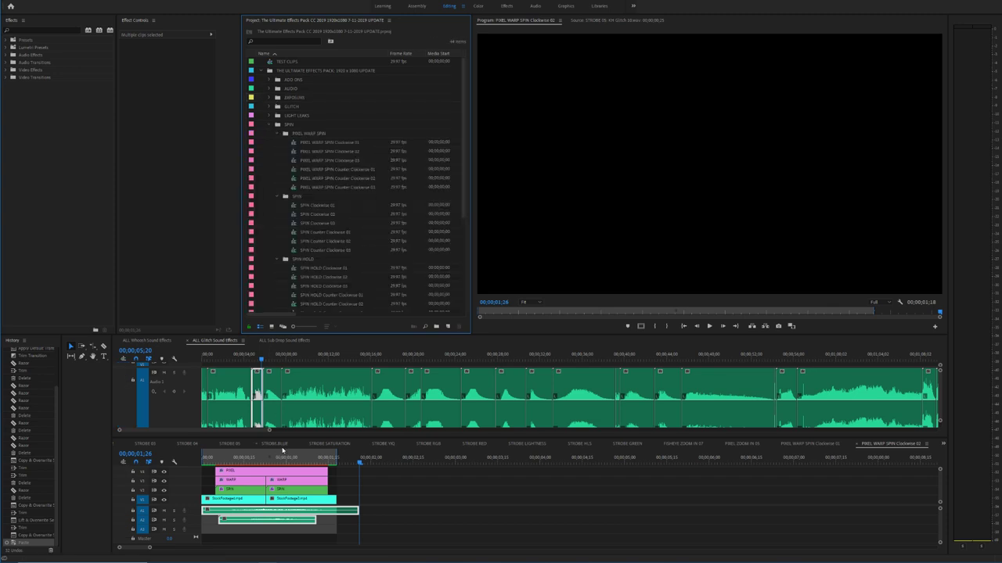
# Step: Scrub through the PIXEL WARP SPIN Clockwise 02 transition, set its playback resolution to 1/2, and save the project
pyautogui.moveTo(266, 462); pyautogui.dragTo(188, 457)
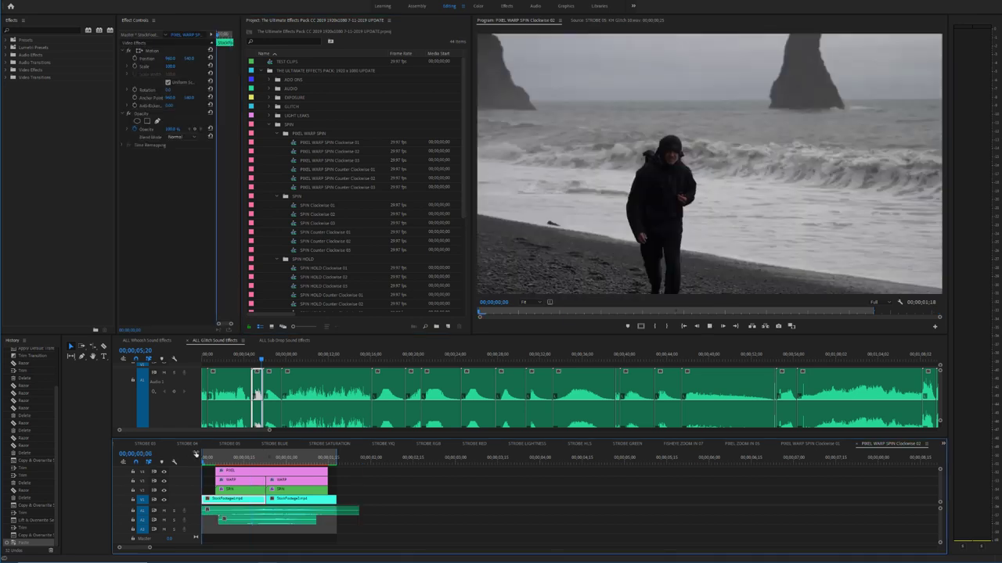
pyautogui.click(250, 462)
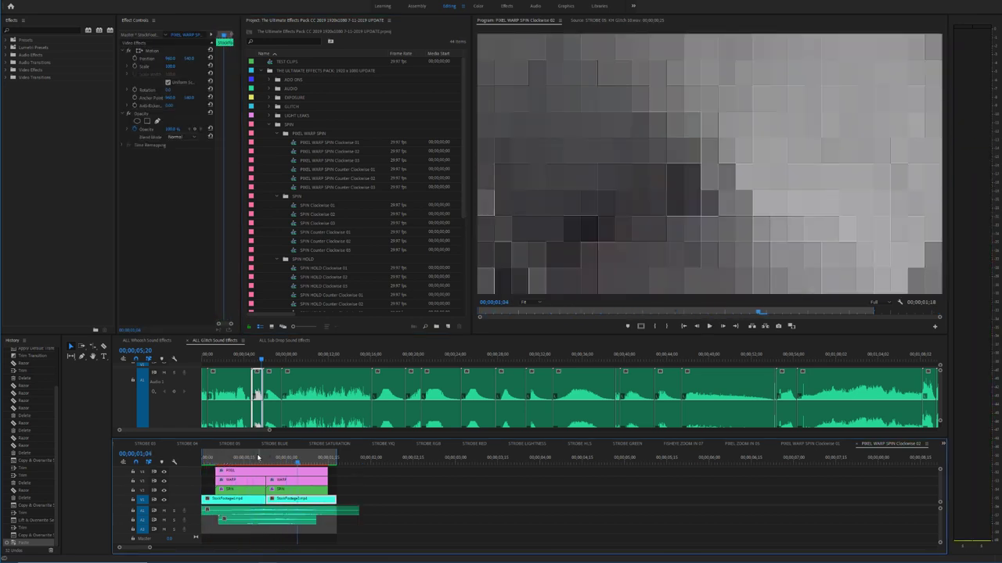
pyautogui.moveTo(250, 462); pyautogui.dragTo(240, 462)
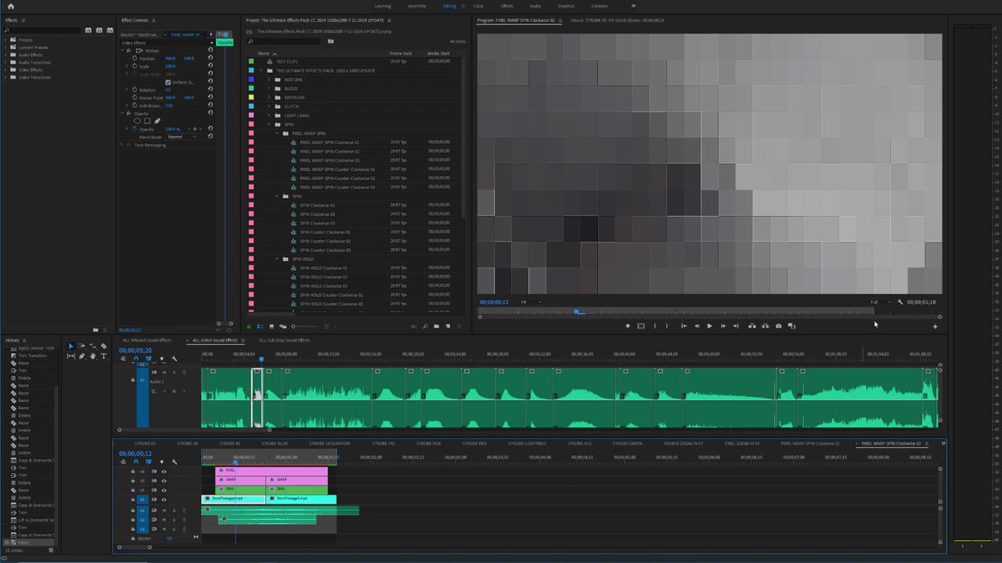
pyautogui.click(875, 323)
pyautogui.click(723, 485)
pyautogui.hotkey('ctrl', 's')
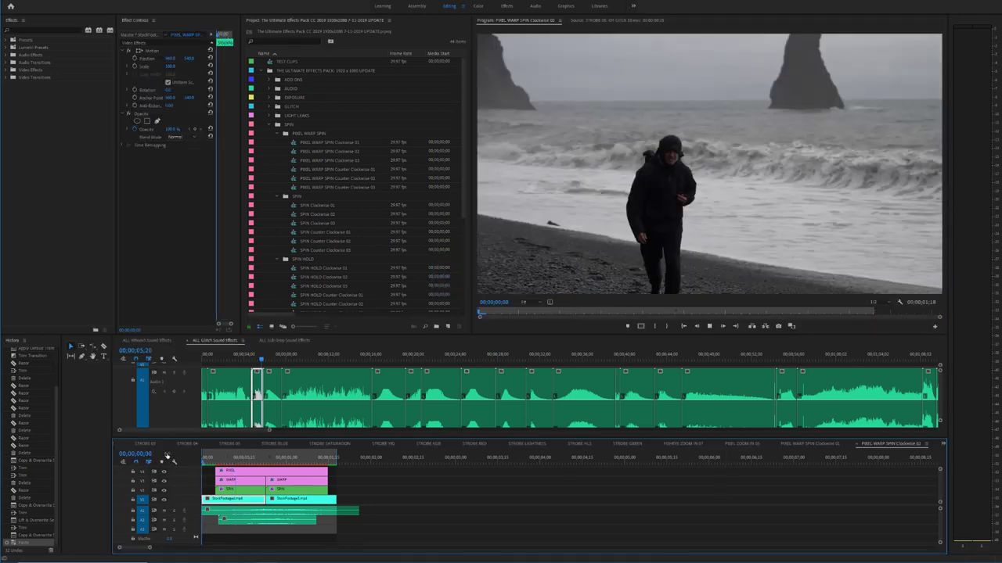
# Step: Park the PIXEL WARP SPIN Clockwise 02 playhead at 00;00;00;21 and look through the clips near the end of ALL Glitch Sound Effects
pyautogui.press('space')
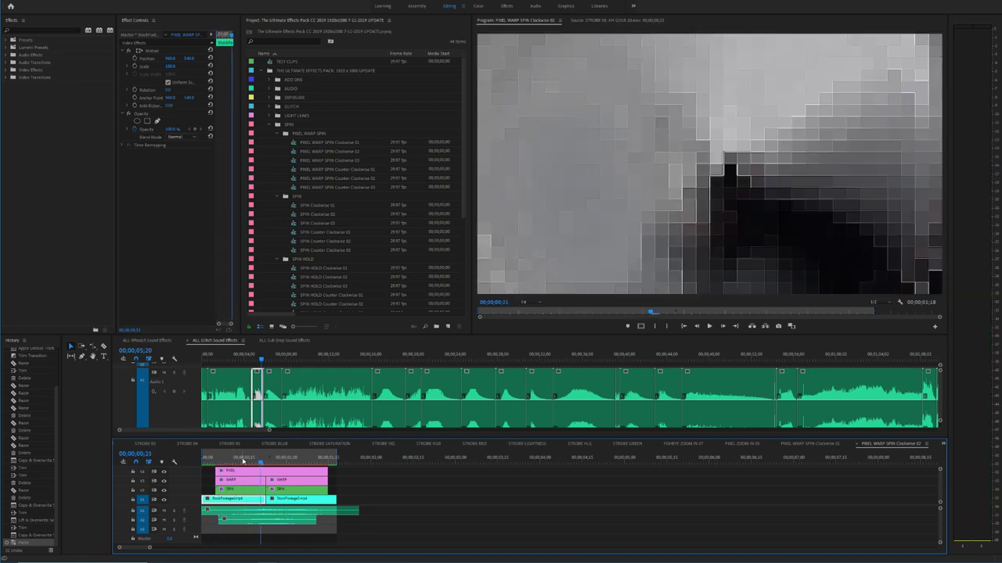
pyautogui.moveTo(266, 463); pyautogui.dragTo(262, 463)
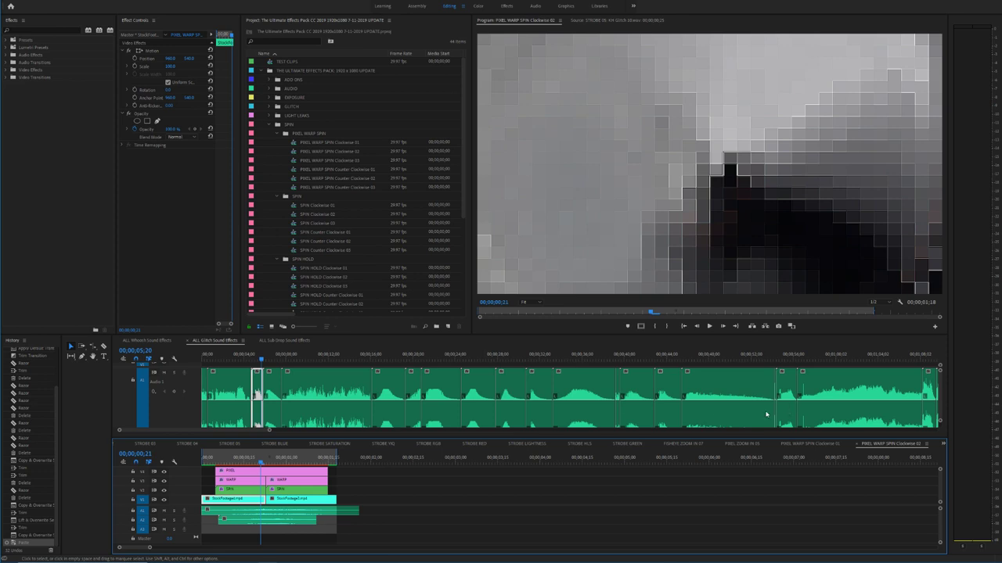
pyautogui.click(781, 359)
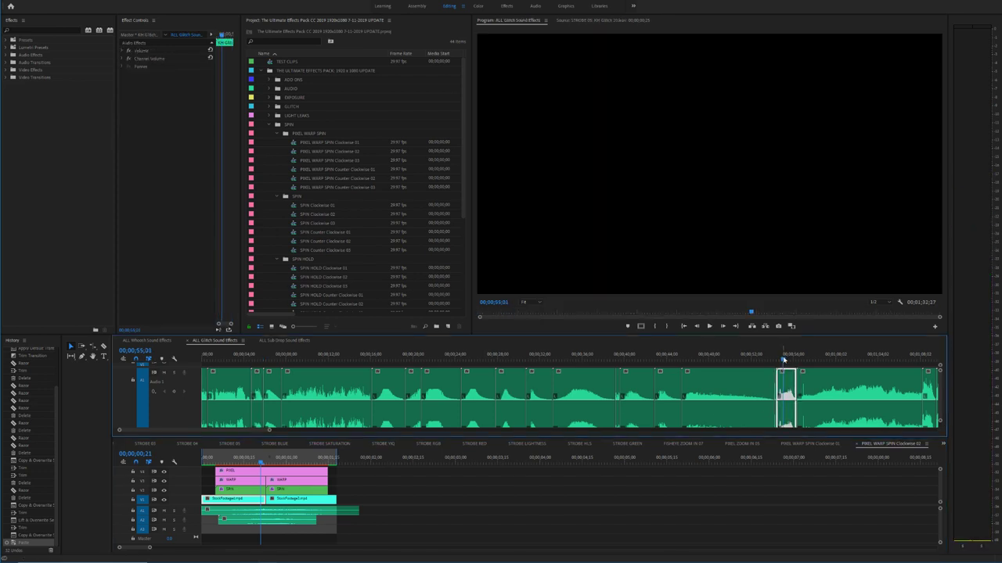
pyautogui.press('-')
pyautogui.click(656, 357)
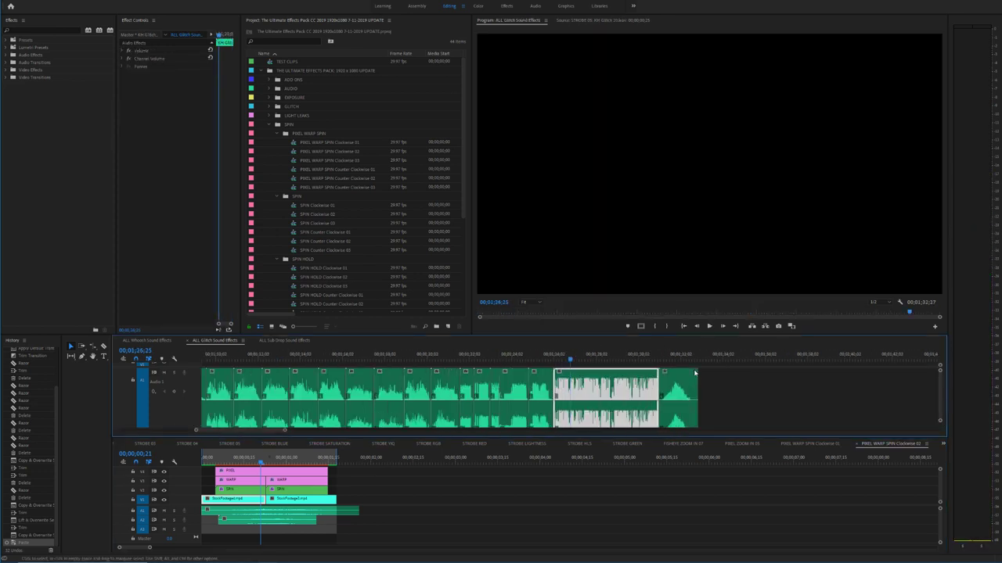
pyautogui.press('=')
pyautogui.press('=')
pyautogui.press('=')
pyautogui.press('=')
pyautogui.click(528, 358)
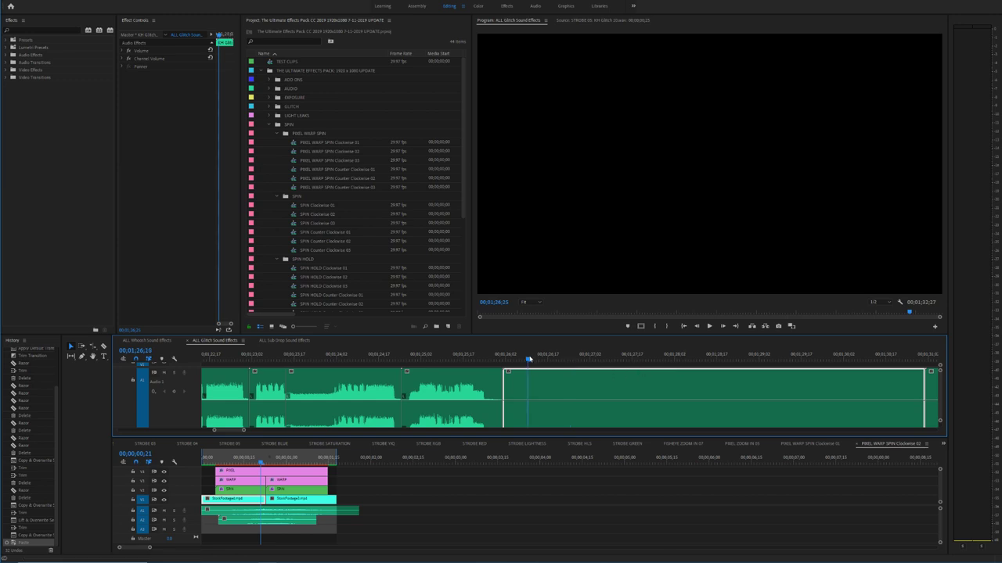
# Step: Audition the second-to-last glitch clip in ALL Glitch Sound Effects, stopping at 00;01;26;24
pyautogui.click(470, 359)
pyautogui.press('-')
pyautogui.click(592, 391)
pyautogui.click(511, 391)
pyautogui.press('space')
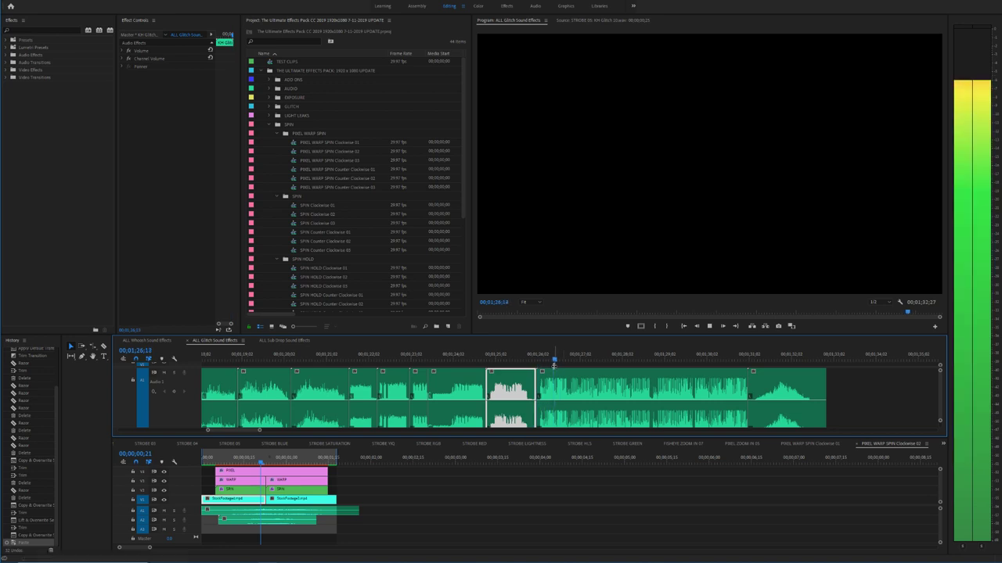
pyautogui.click(572, 385)
pyautogui.press('space')
# Step: Place the second-to-last glitch clip on A3 of PIXEL WARP SPIN Clockwise 02 and razor out a short piece of it
pyautogui.press('r')
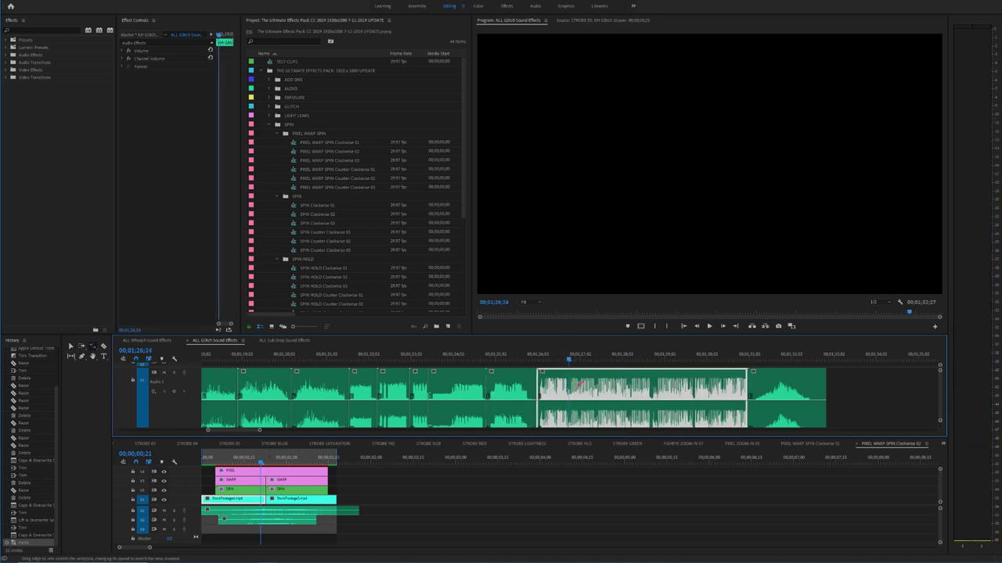
pyautogui.press('v')
pyautogui.moveTo(579, 383); pyautogui.dragTo(429, 531)
pyautogui.press('c')
pyautogui.click(446, 530)
pyautogui.click(421, 531)
pyautogui.press('v')
# Step: Delete the glitch portions on both sides of the short A3 piece and move that piece to start at 00;00;00;21
pyautogui.click(403, 533)
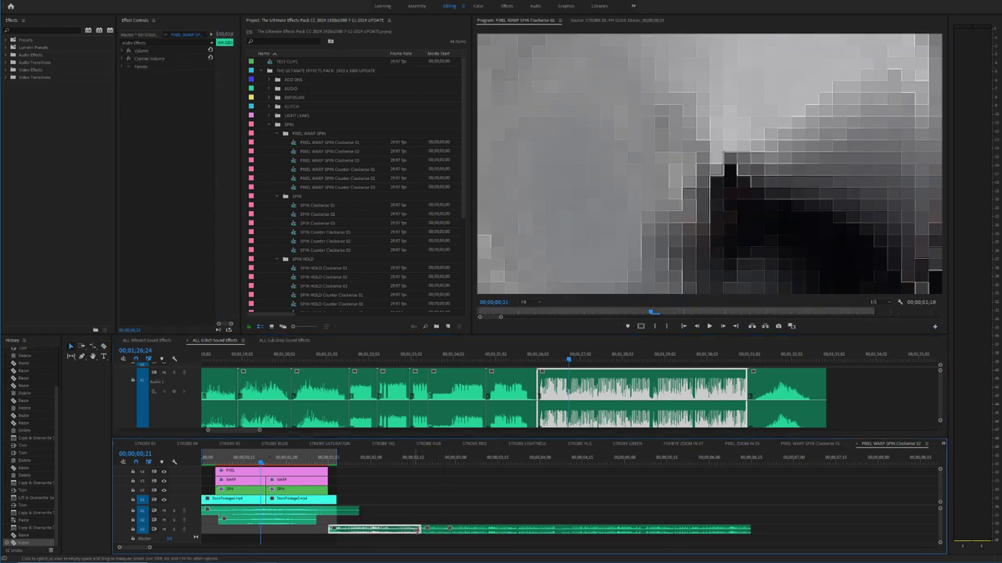
pyautogui.press('Delete')
pyautogui.click(456, 530)
pyautogui.press('Delete')
pyautogui.moveTo(433, 532); pyautogui.dragTo(272, 529)
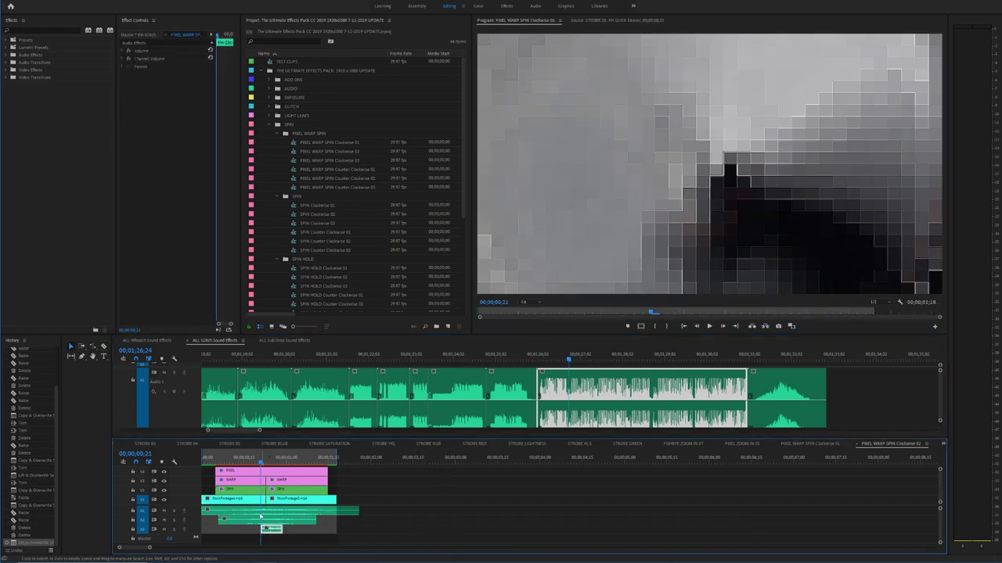
# Step: Examine the transition's frames from 00;00;00;13 to 00;00;00;19 to find where the pixelation starts
pyautogui.click(256, 500)
pyautogui.moveTo(252, 460); pyautogui.dragTo(239, 458)
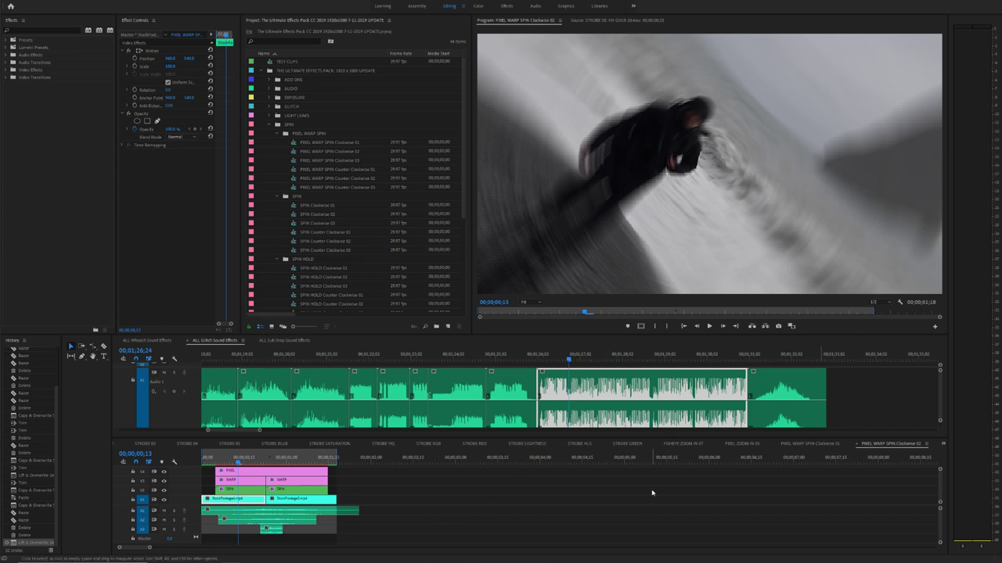
pyautogui.click(374, 534)
pyautogui.click(249, 462)
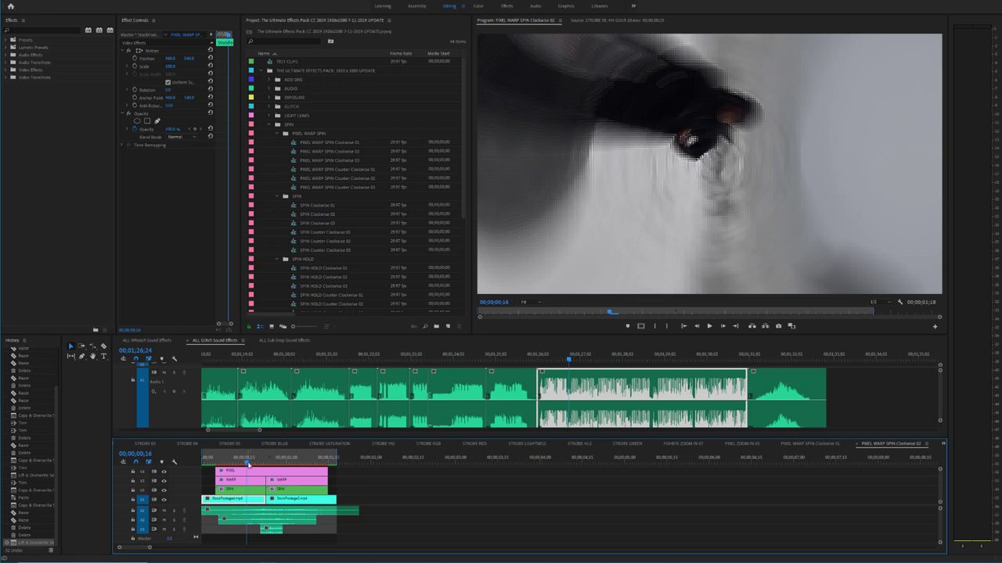
pyautogui.moveTo(247, 462); pyautogui.dragTo(253, 464)
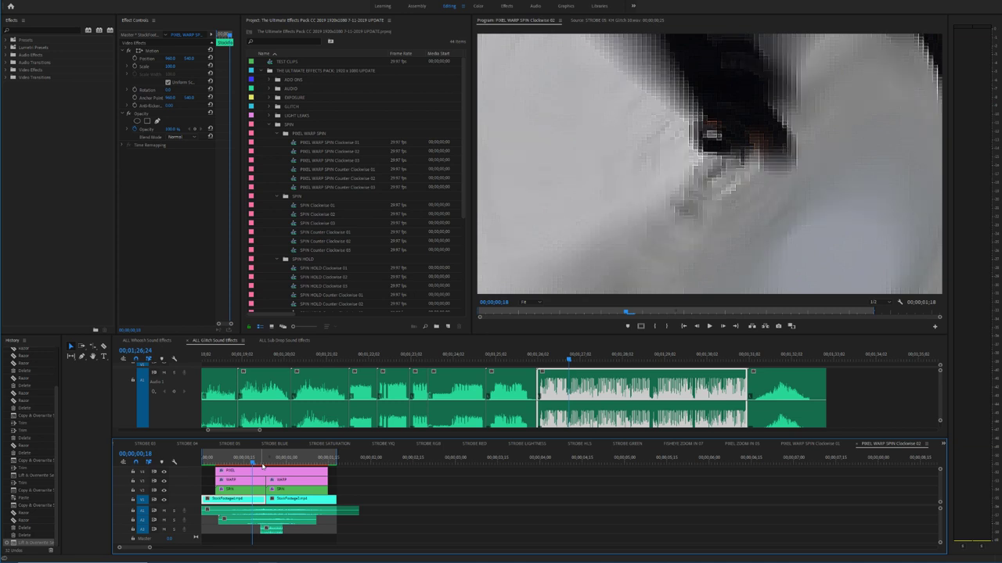
pyautogui.press('=')
pyautogui.press('=')
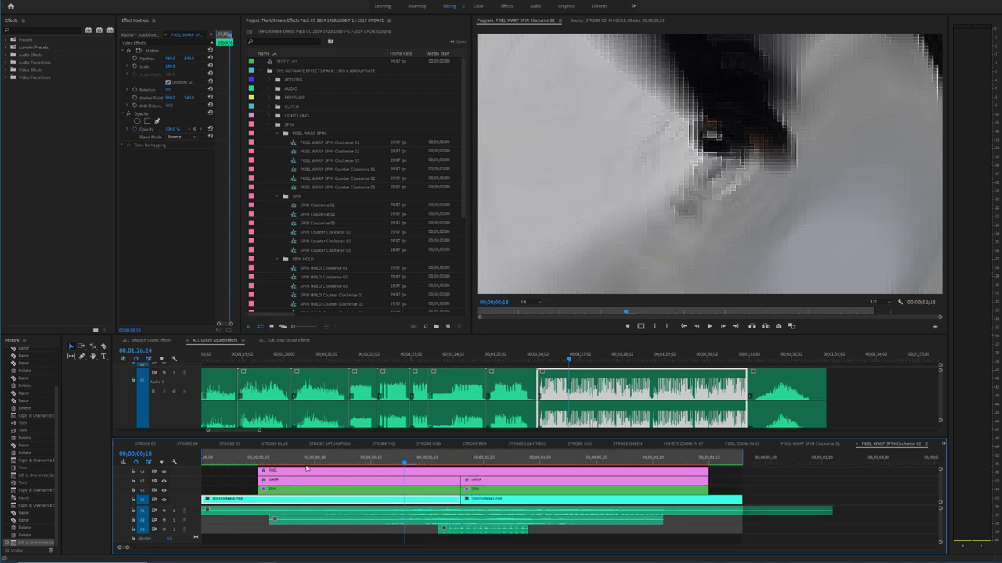
pyautogui.moveTo(346, 462); pyautogui.dragTo(352, 463)
pyautogui.hotkey('shift', 'Right')
pyautogui.click(449, 461)
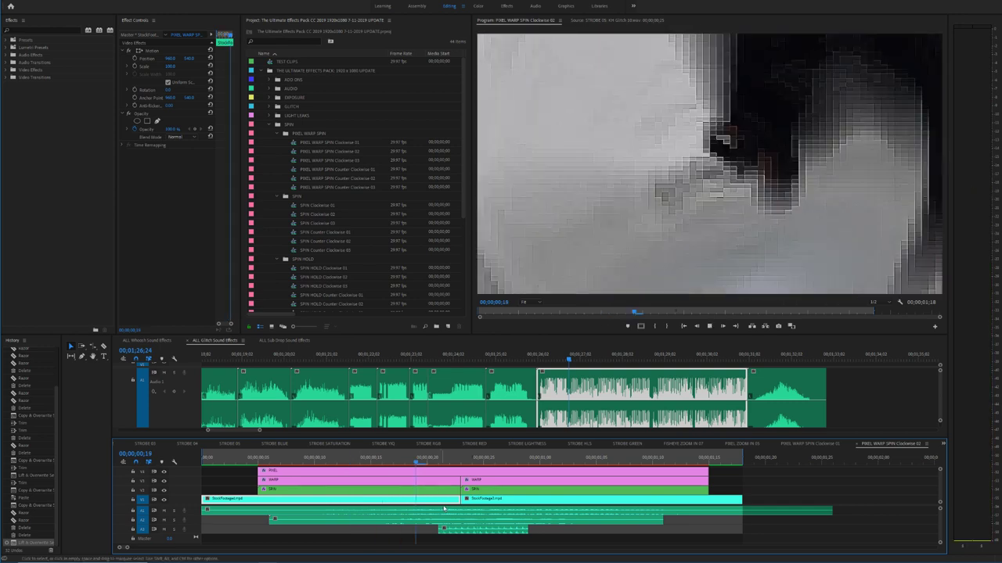
# Step: Move the short A3 glitch piece earlier to start at 00;00;00;19 and play back the transition
pyautogui.moveTo(460, 534); pyautogui.dragTo(438, 534)
pyautogui.moveTo(458, 461); pyautogui.dragTo(505, 462)
pyautogui.press('space')
pyautogui.press('space')
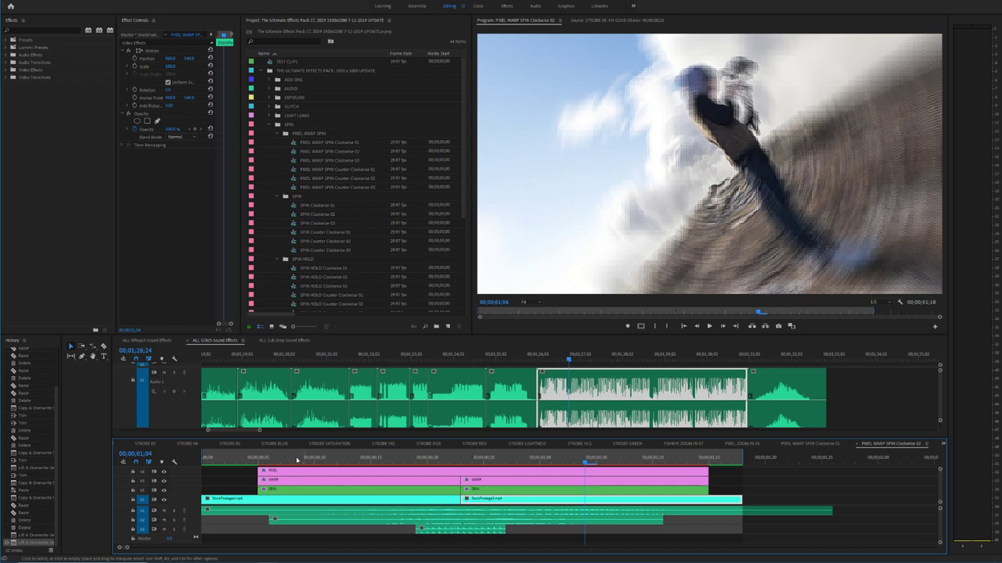
# Step: Adjust the audio gain of the three sound clips on A1, A2 and A3 in PIXEL WARP SPIN Clockwise 02 and play back the transition
pyautogui.click(297, 460)
pyautogui.press('space')
pyautogui.press('space')
pyautogui.press('space')
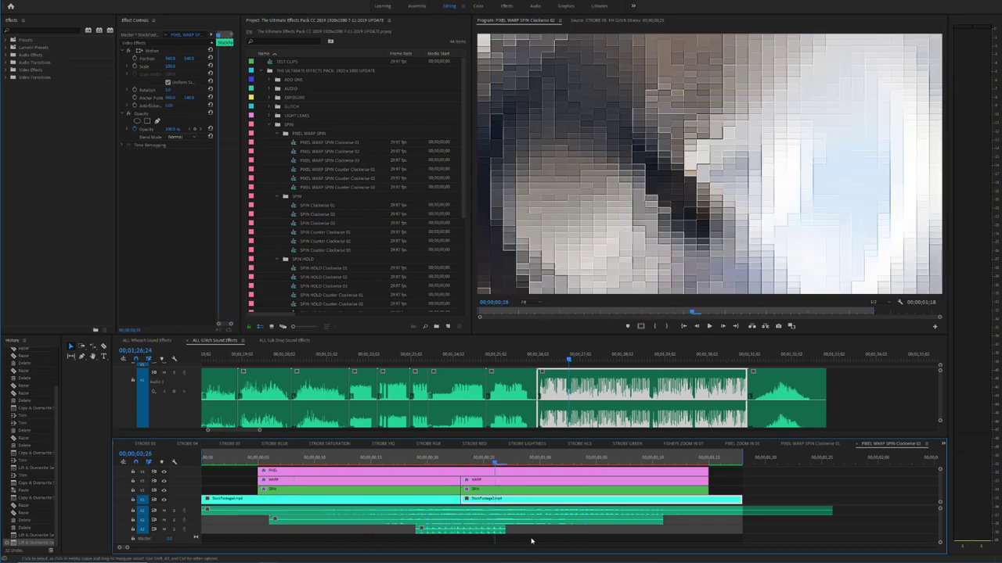
pyautogui.moveTo(532, 540); pyautogui.dragTo(474, 511)
pyautogui.rightClick(473, 514)
pyautogui.click(505, 434)
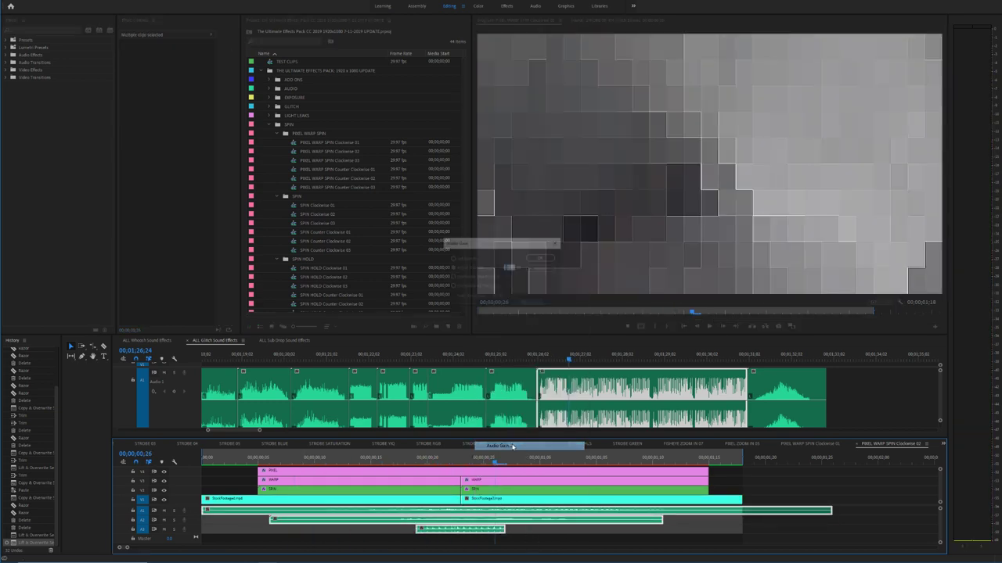
pyautogui.press('Return')
pyautogui.moveTo(499, 459); pyautogui.dragTo(134, 454)
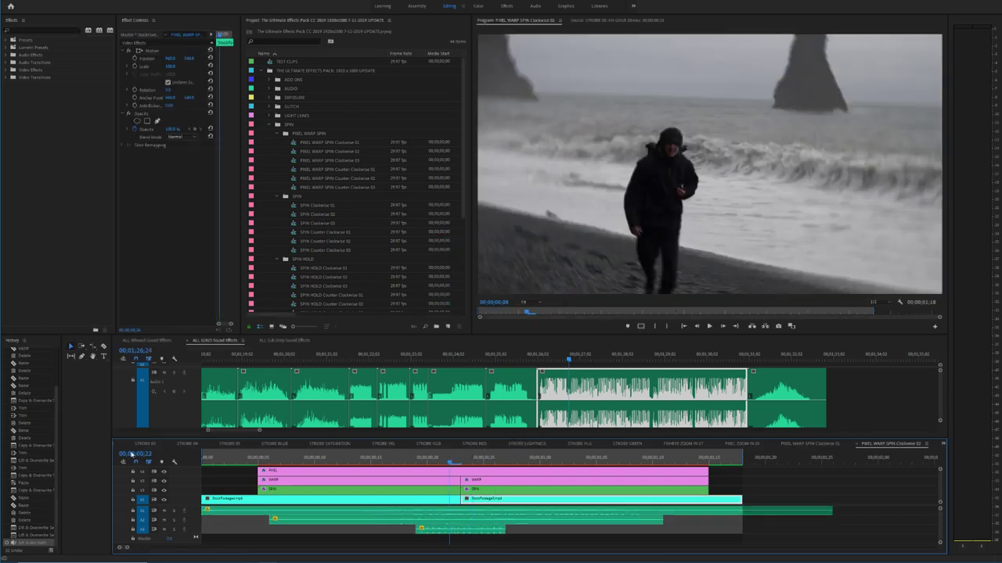
pyautogui.press('space')
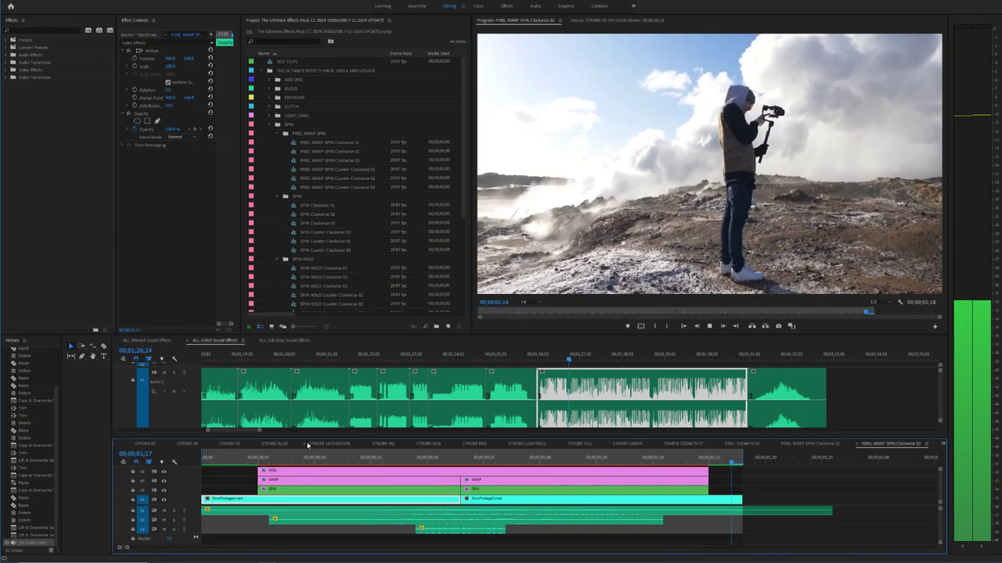
# Step: Copy the three sound clips from A1 to A3, paste them at the start of PIXEL WARP SPIN Clockwise 03 and play it back
pyautogui.moveTo(538, 534); pyautogui.dragTo(462, 506)
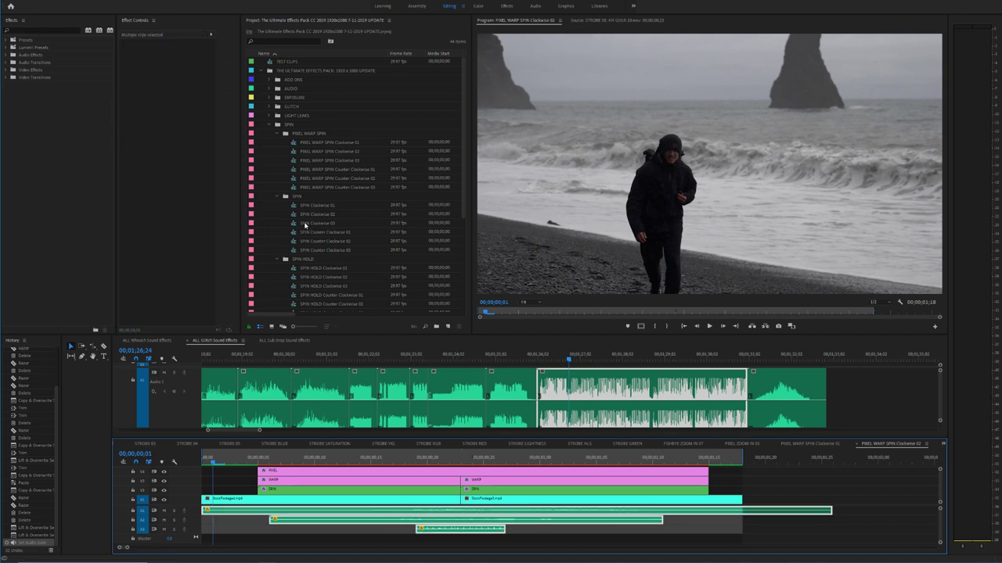
pyautogui.doubleClick(316, 159)
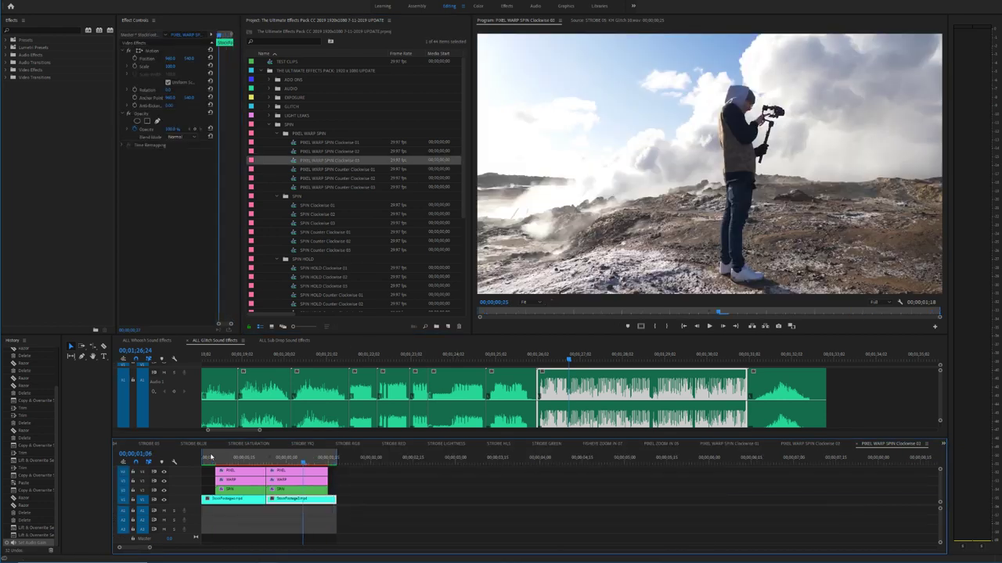
pyautogui.moveTo(236, 461); pyautogui.dragTo(195, 462)
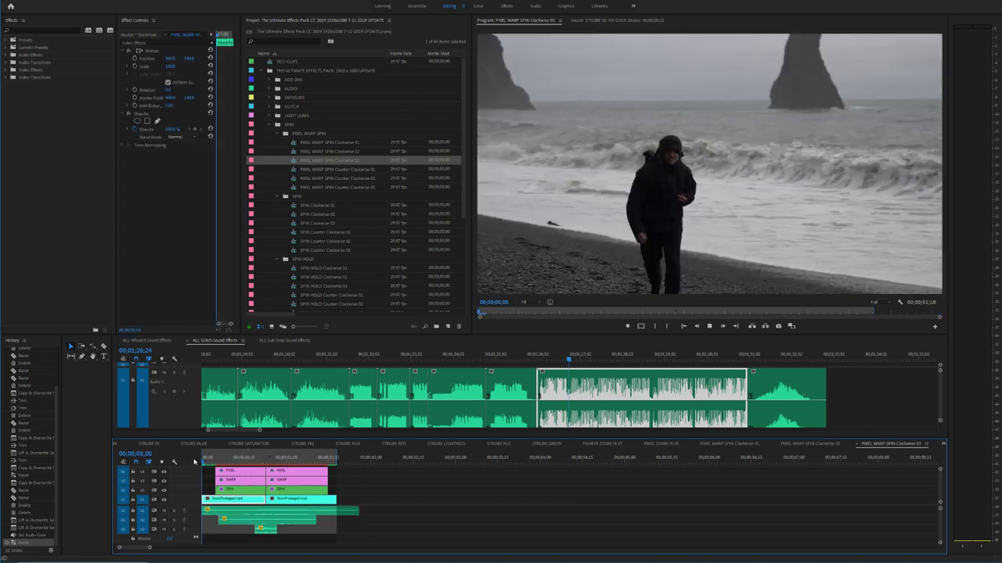
pyautogui.click(248, 444)
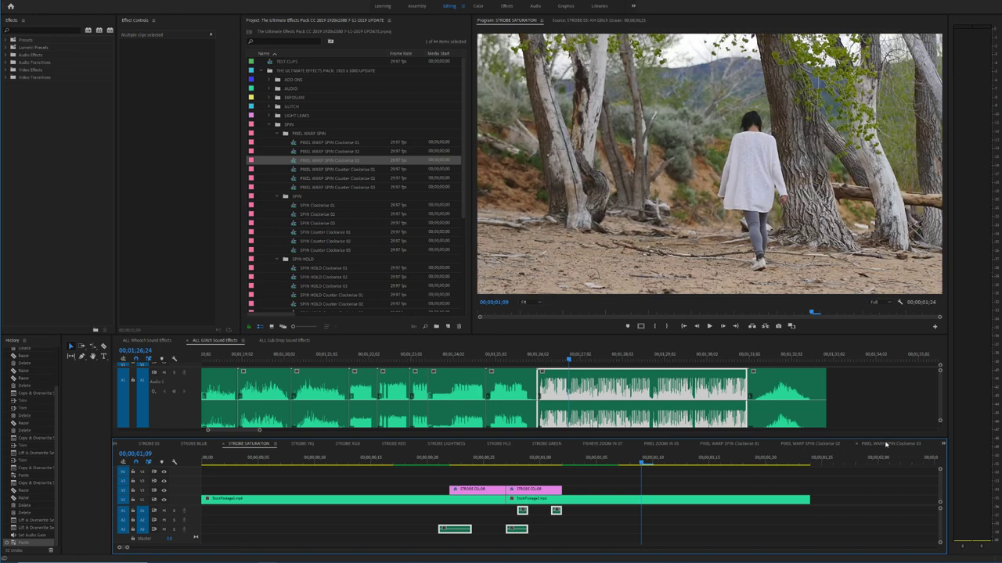
pyautogui.click(887, 443)
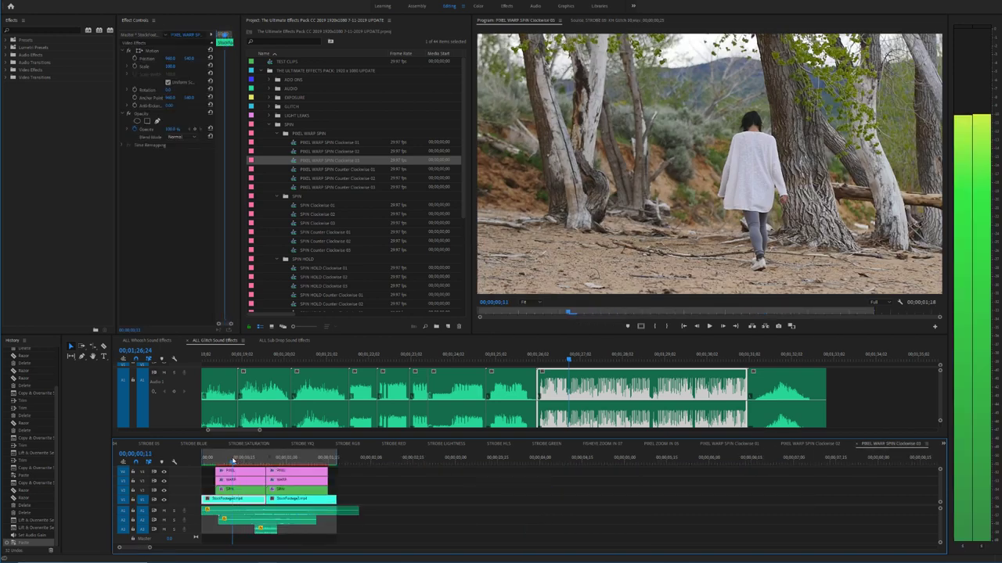
pyautogui.click(228, 459)
pyautogui.moveTo(228, 459)
pyautogui.mouseDown()
pyautogui.moveTo(312, 456)
pyautogui.moveTo(211, 460)
pyautogui.mouseUp()
pyautogui.press('space')
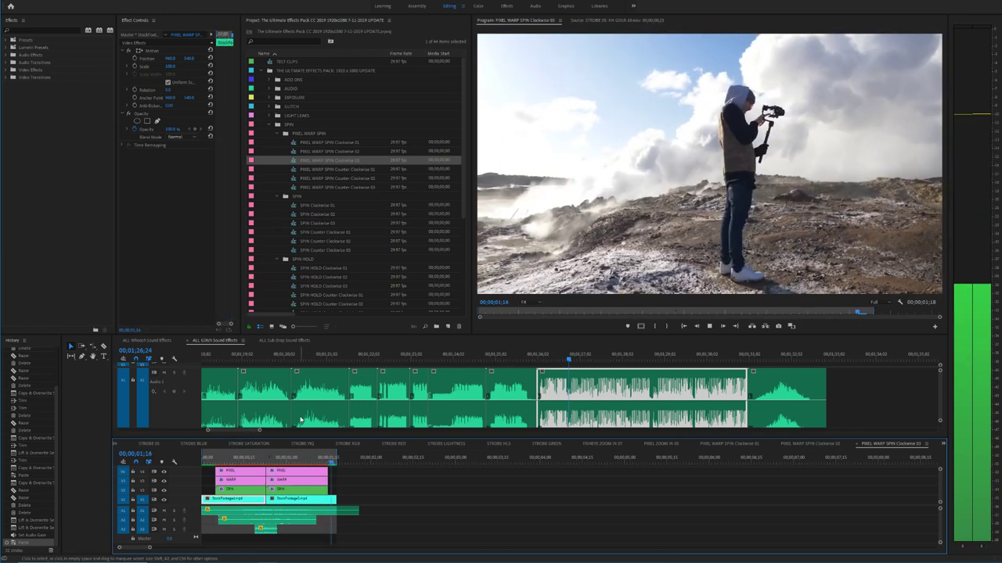
pyautogui.press('space')
# Step: Paste the three copied sound clips at the start of the PIXEL WARP SPIN Counter Clockwise 01 sequence
pyautogui.doubleClick(297, 170)
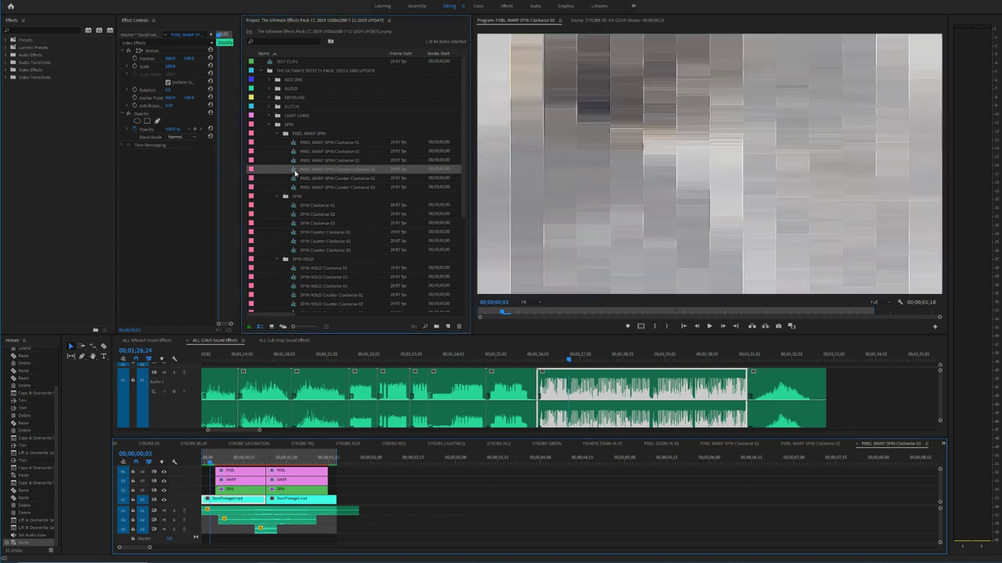
pyautogui.hotkey('ctrl', 'v')
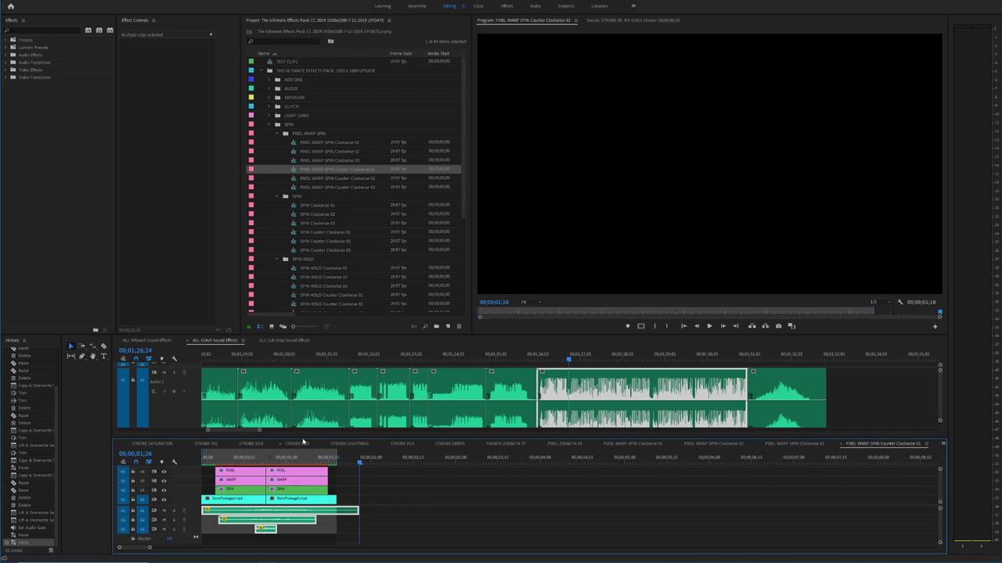
pyautogui.moveTo(305, 439); pyautogui.dragTo(307, 429)
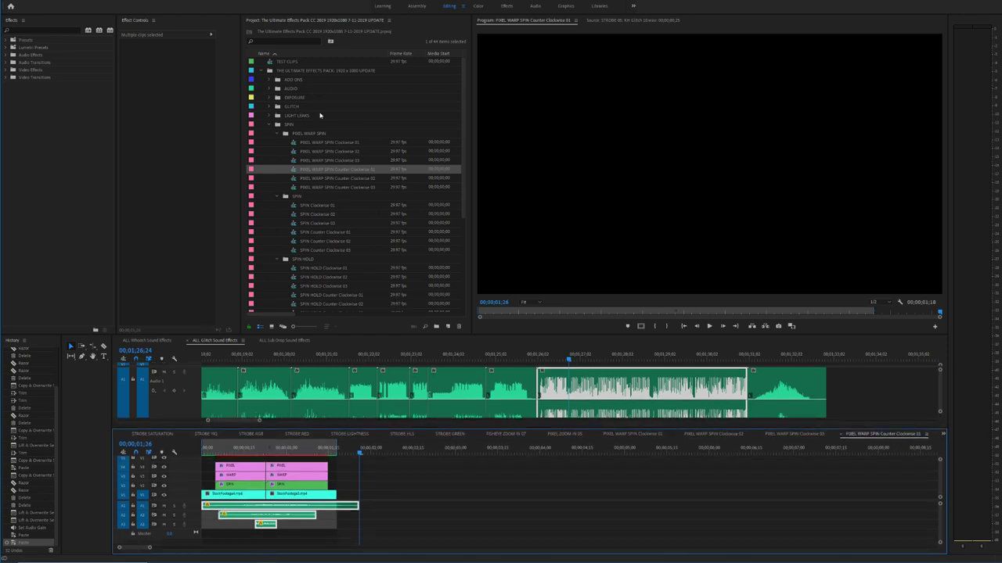
pyautogui.click(237, 479)
pyautogui.press('Home')
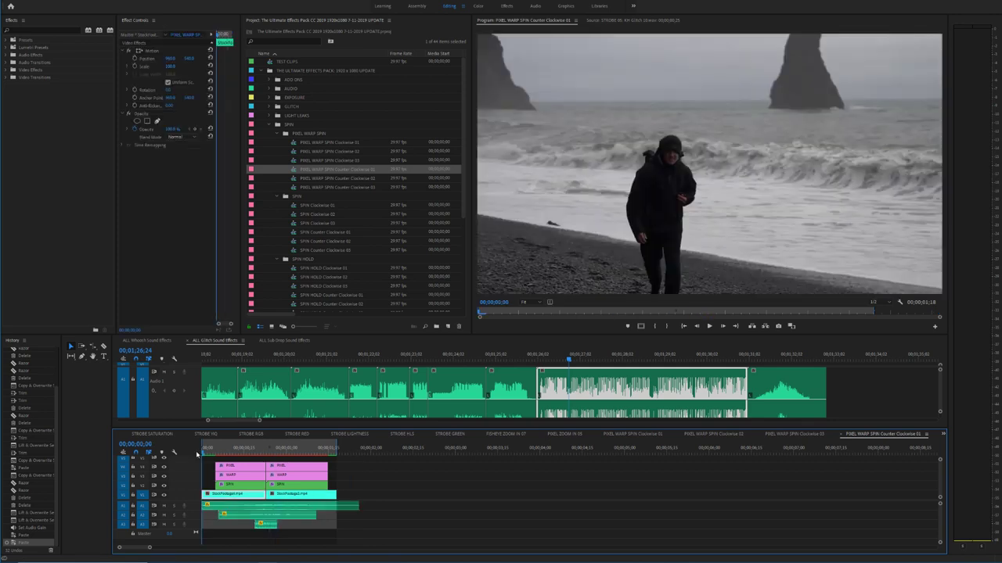
# Step: Reshape the Transform rotation curve of the first SPIN clip and move its last rotation keyframe to the clip's end
pyautogui.click(244, 488)
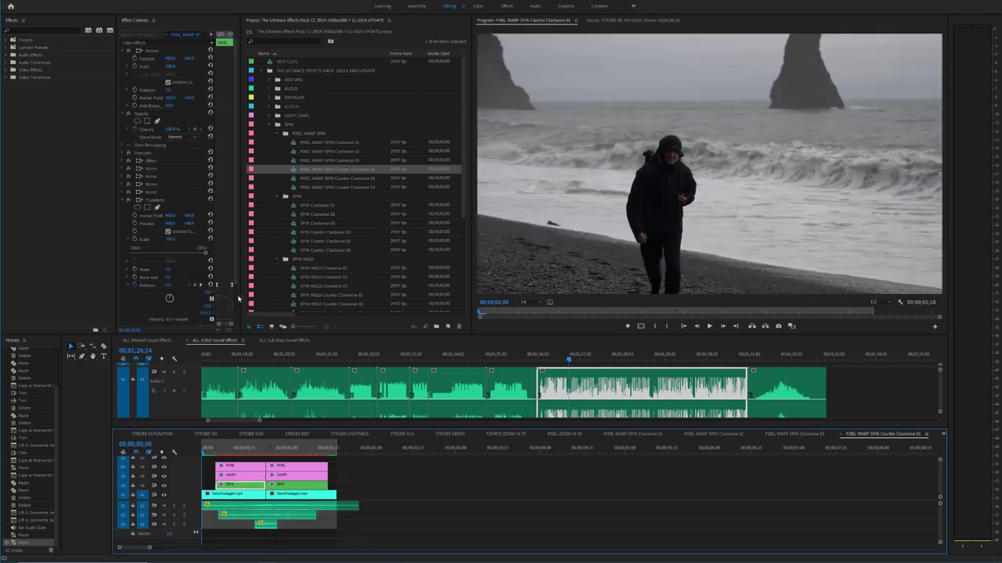
pyautogui.moveTo(240, 295); pyautogui.dragTo(350, 285)
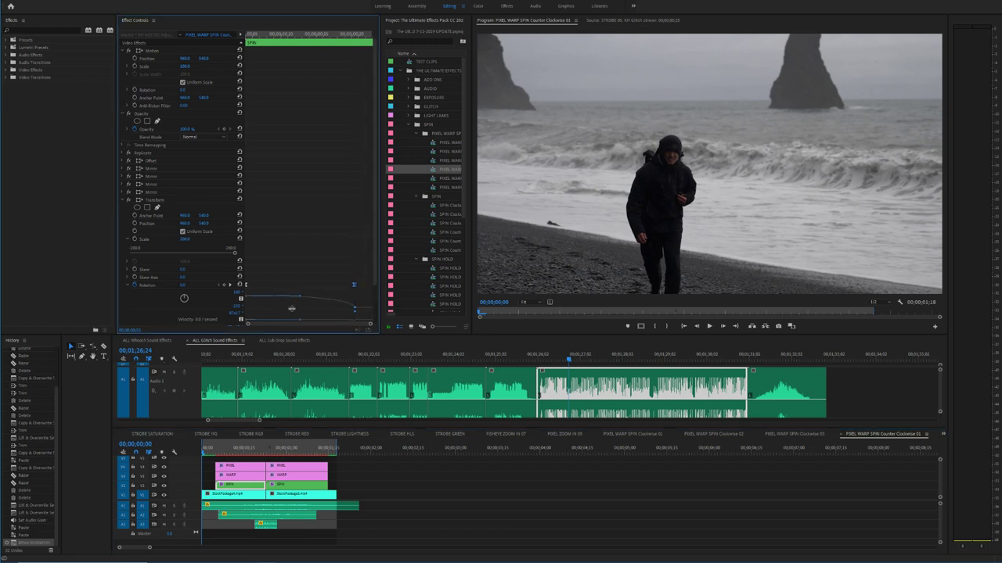
pyautogui.moveTo(291, 310); pyautogui.dragTo(290, 343)
pyautogui.scroll(-2, 360, 282)
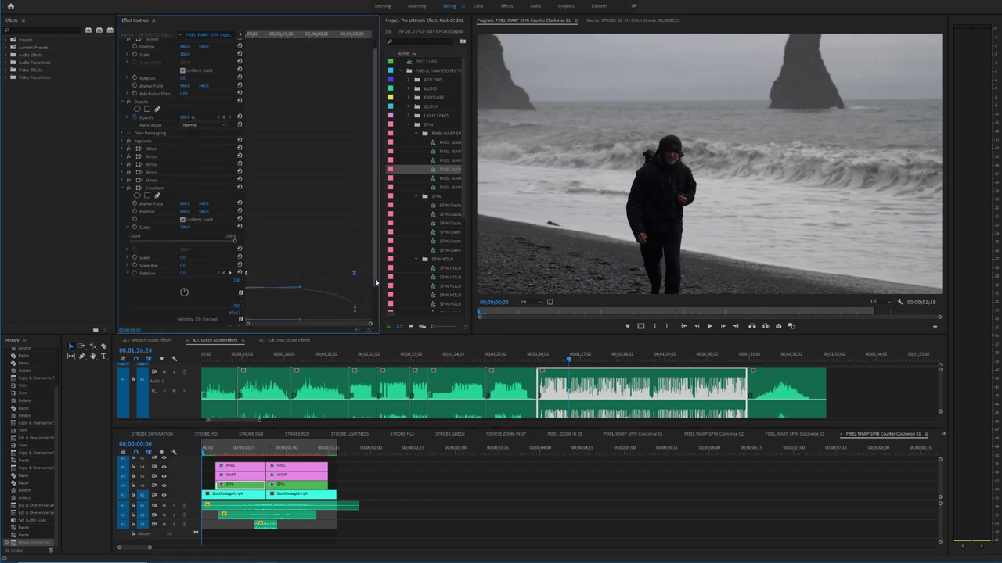
pyautogui.click(302, 298)
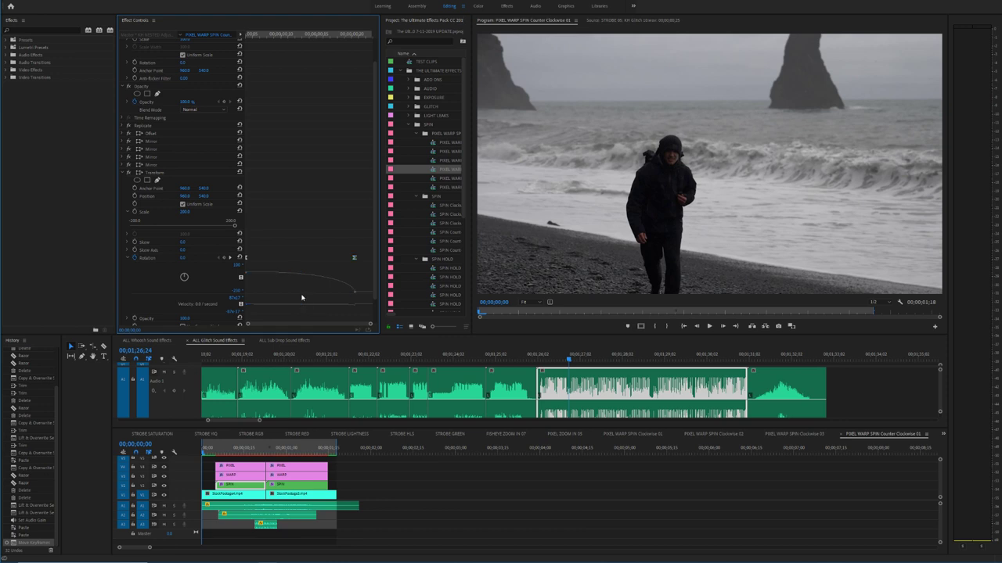
pyautogui.click(246, 259)
pyautogui.moveTo(262, 260); pyautogui.dragTo(300, 273)
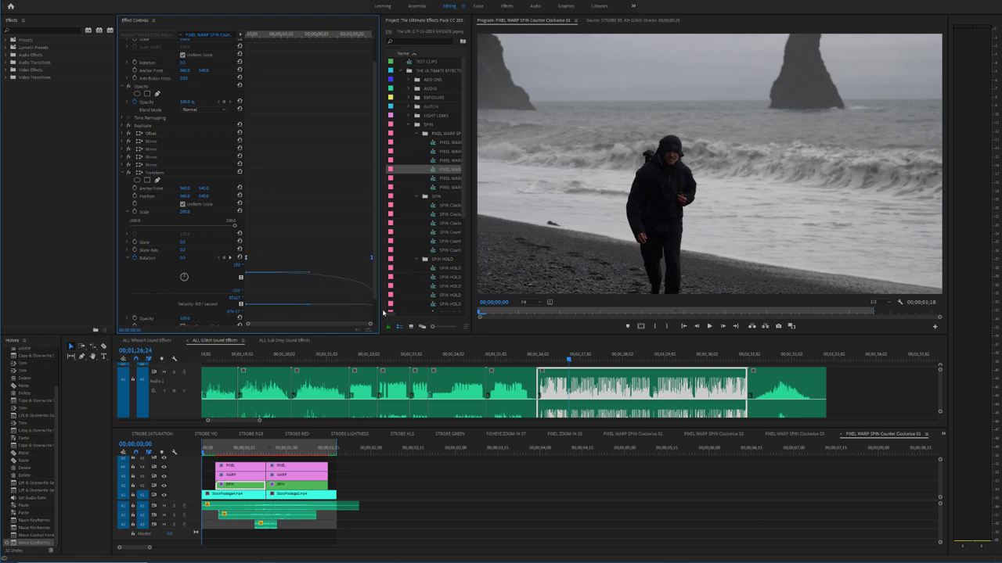
# Step: Copy the sound clips into the start of PIXEL WARP SPIN Counter Clockwise 02 and play back the transition
pyautogui.click(179, 454)
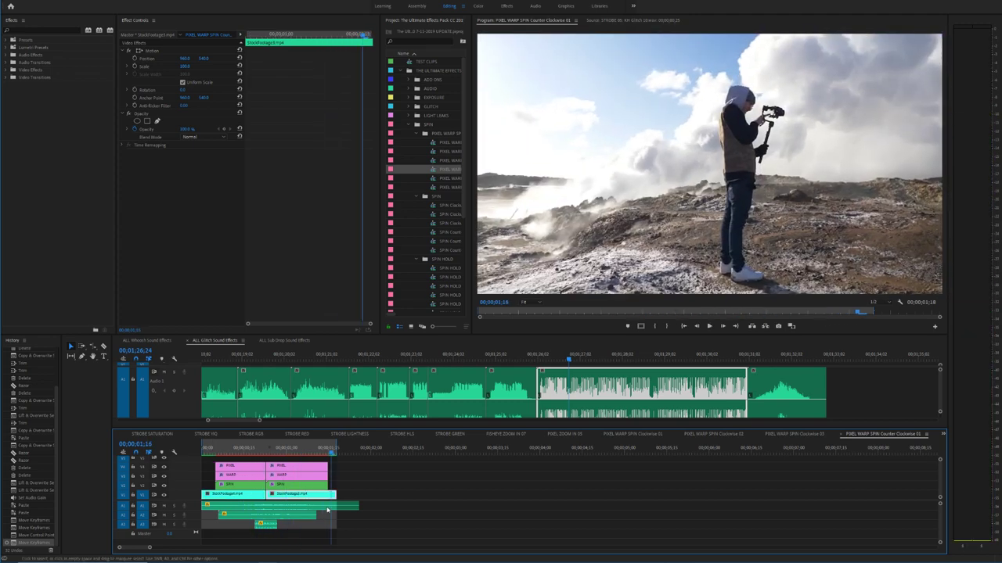
pyautogui.moveTo(326, 529); pyautogui.dragTo(262, 507)
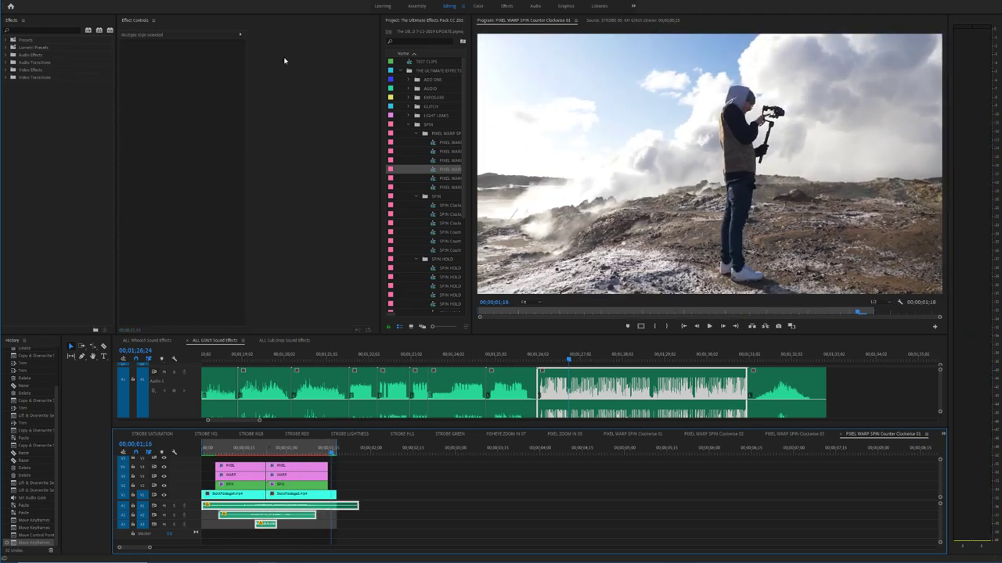
pyautogui.moveTo(380, 44); pyautogui.dragTo(188, 44)
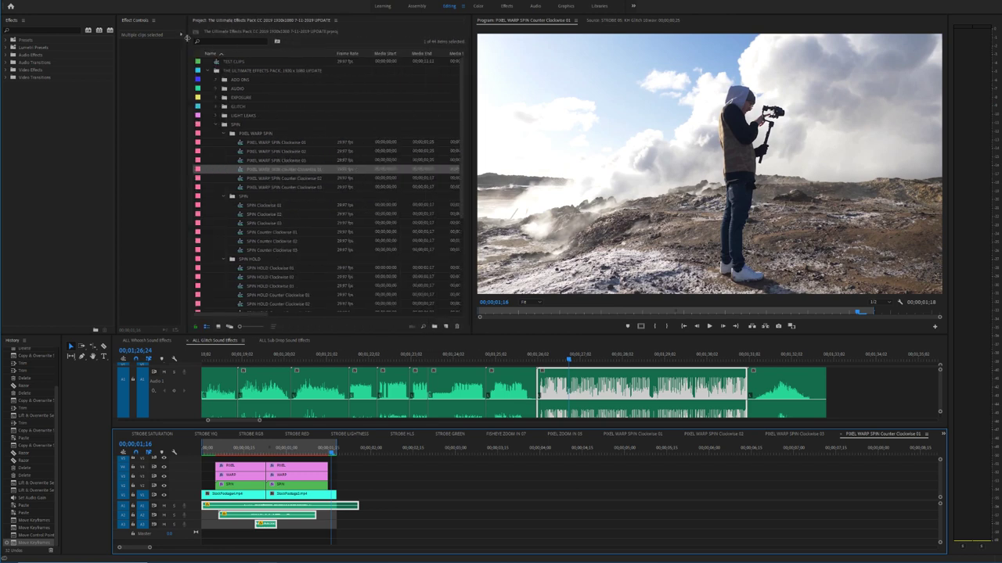
pyautogui.doubleClick(244, 179)
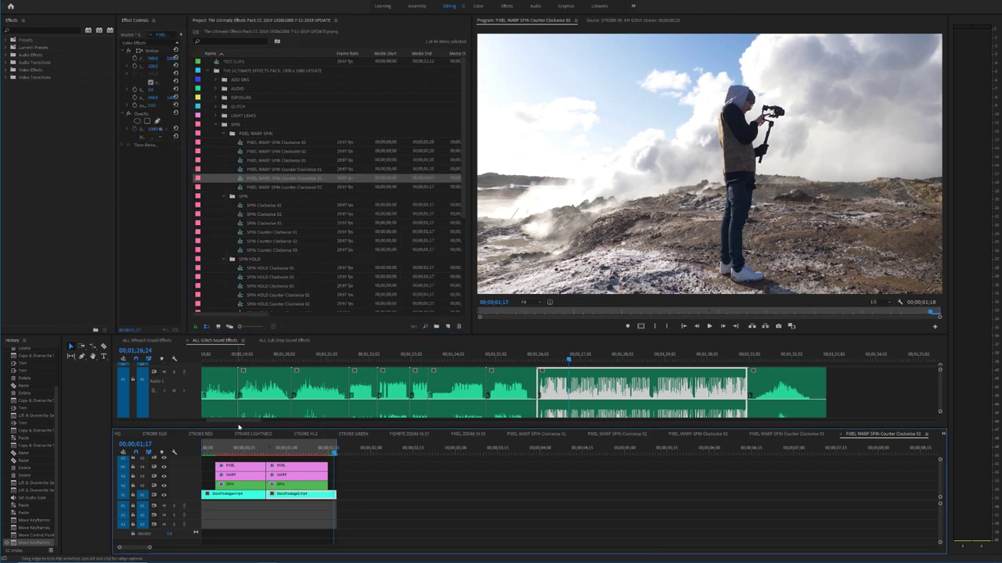
pyautogui.moveTo(237, 454); pyautogui.dragTo(156, 451)
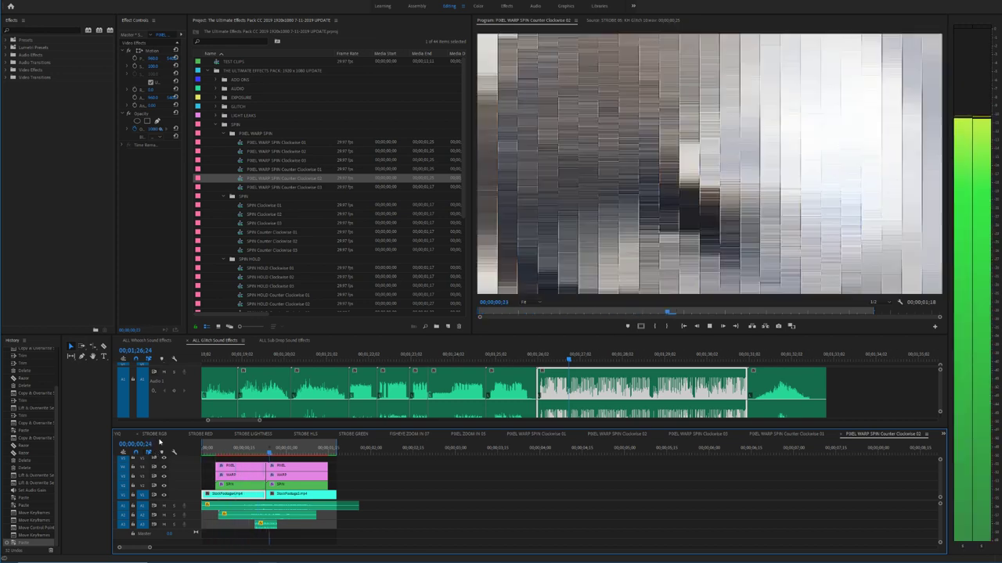
pyautogui.press('space')
pyautogui.press('space')
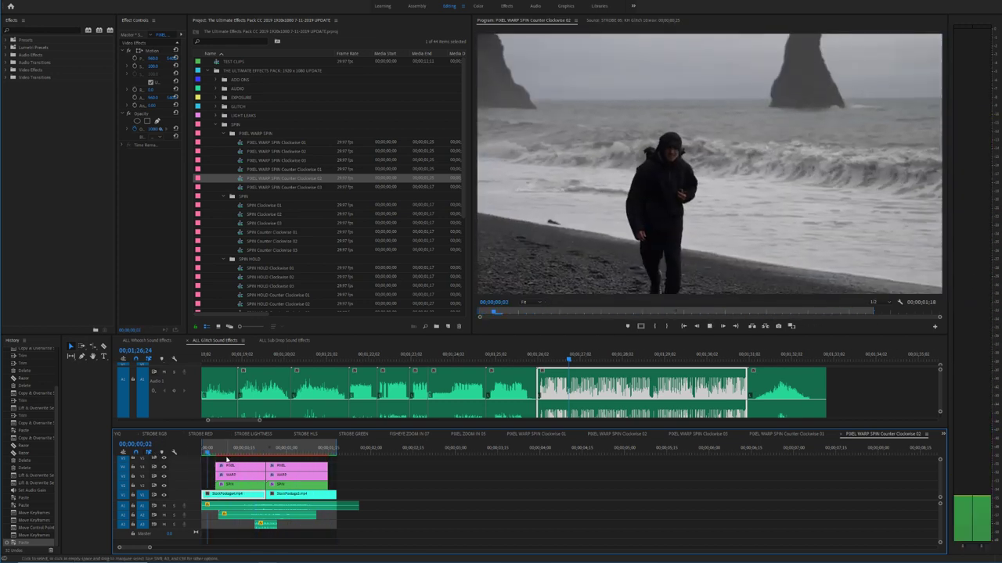
# Step: Rework the A3 glitch clip into four short, separated pieces starting at 00;00;00;18, and play back the transition
pyautogui.press('=')
pyautogui.click(317, 524)
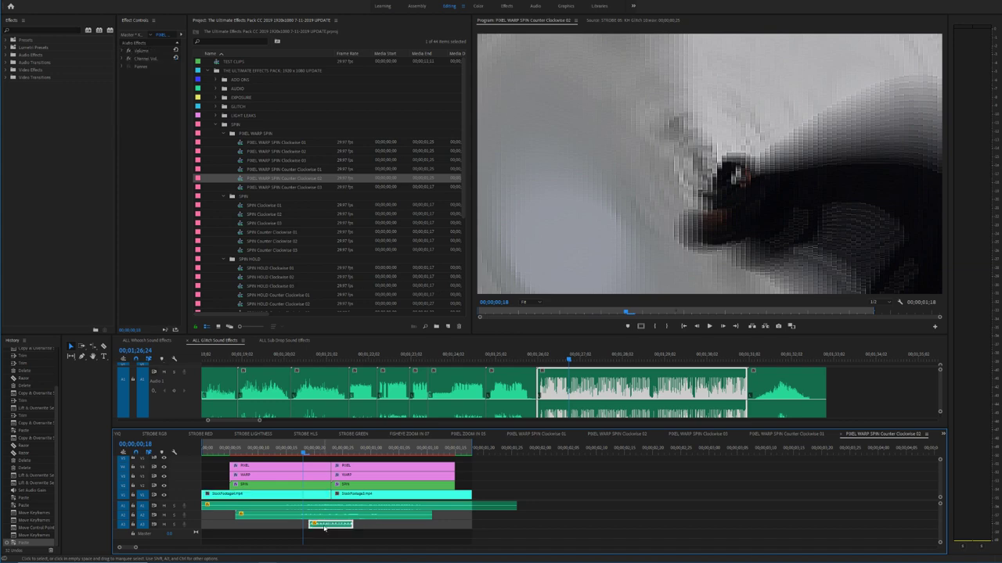
pyautogui.press('v')
pyautogui.moveTo(325, 525); pyautogui.dragTo(372, 526)
pyautogui.hotkey('shift', 'Right')
pyautogui.press('c')
pyautogui.press('c')
pyautogui.click(356, 526)
pyautogui.press('v')
pyautogui.press('space')
pyautogui.press('space')
pyautogui.moveTo(338, 450); pyautogui.dragTo(179, 448)
pyautogui.press('space')
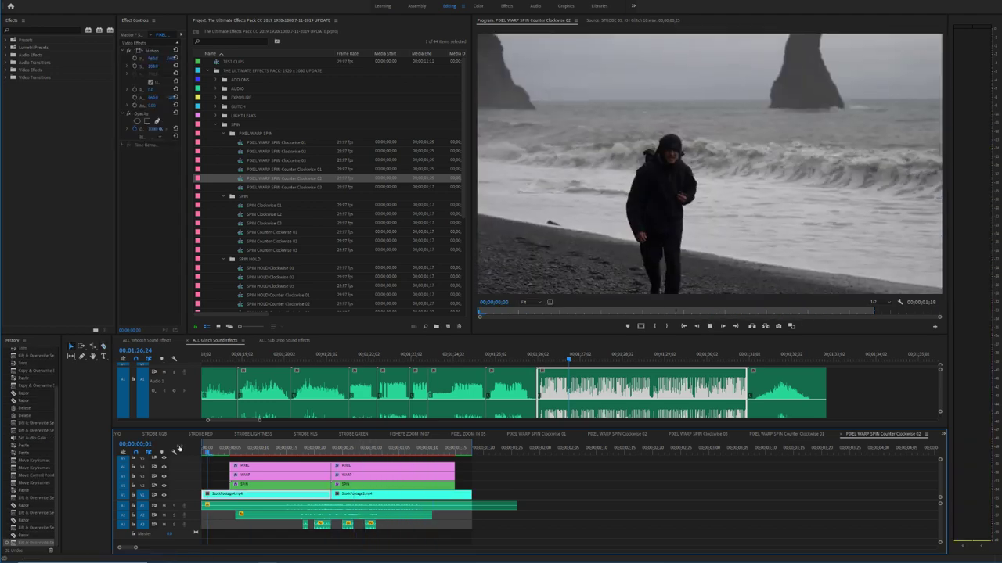
# Step: Razor out and delete a short section of the A1 clip from about 00;00;00;19 to 00;00;00;21
pyautogui.click(317, 509)
pyautogui.press('space')
pyautogui.press('c')
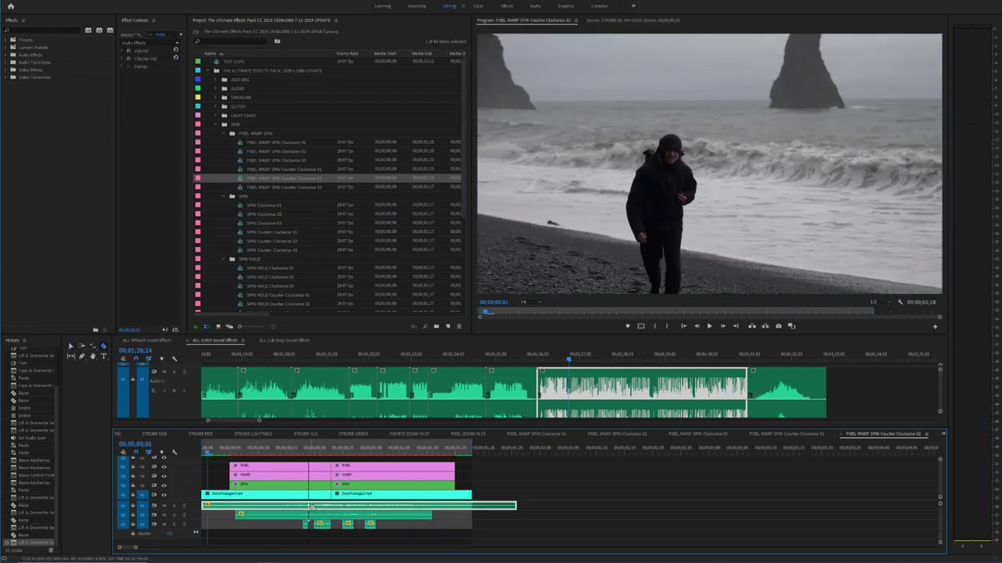
pyautogui.click(308, 507)
pyautogui.click(320, 507)
pyautogui.press('v')
pyautogui.click(314, 508)
pyautogui.press('Delete')
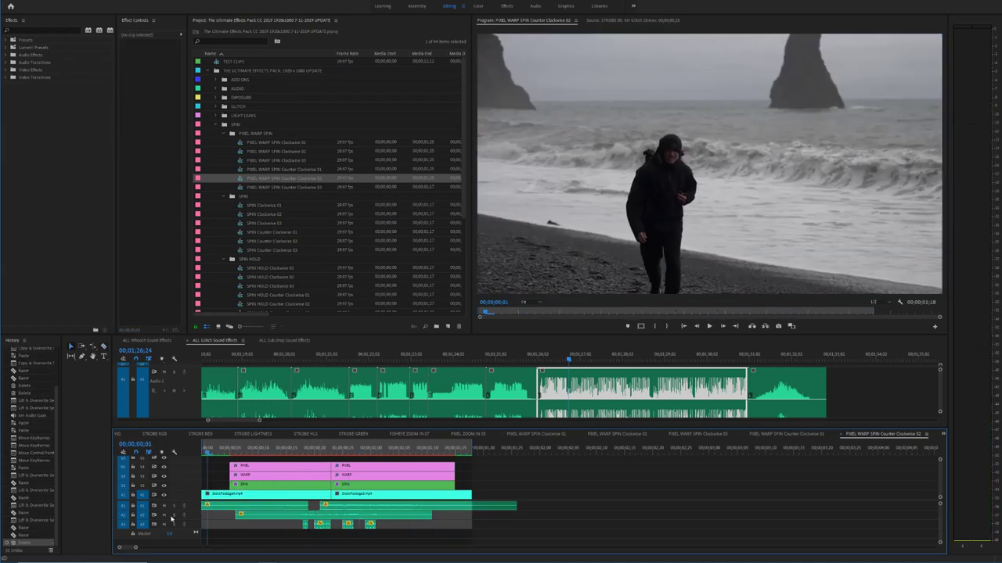
# Step: Play back the transition with the gap in A1, and undo the A1 cuts and deletion
pyautogui.click(174, 505)
pyautogui.press('space')
pyautogui.press('space')
pyautogui.hotkey('ctrl', 'z')
pyautogui.hotkey('ctrl', 'z')
pyautogui.hotkey('ctrl', 'z')
pyautogui.hotkey('ctrl', 'z')
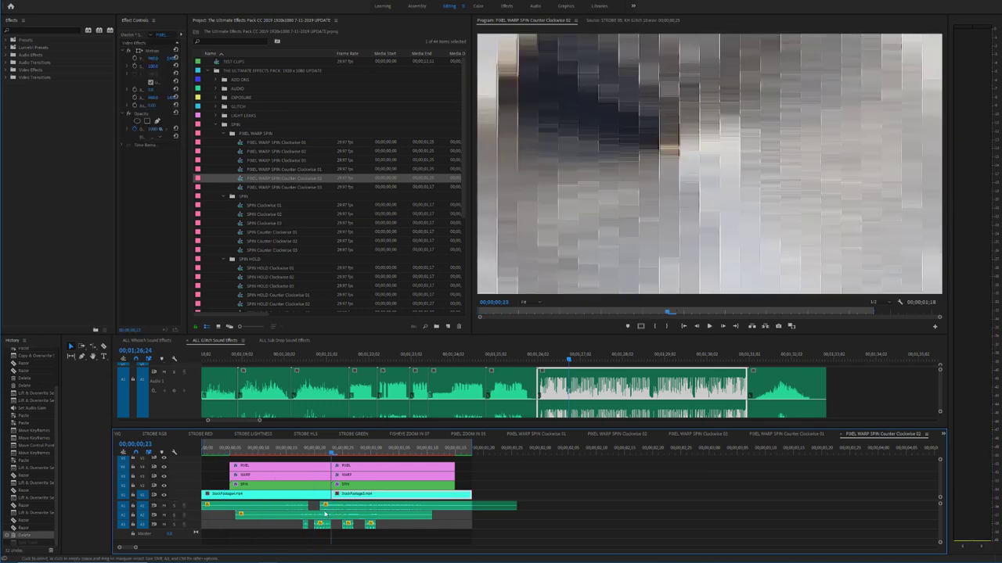
# Step: Razor the A2 clip at about 00;00;00;20 and 00;00;00;22 to isolate a short section
pyautogui.press('c')
pyautogui.click(315, 516)
pyautogui.click(326, 517)
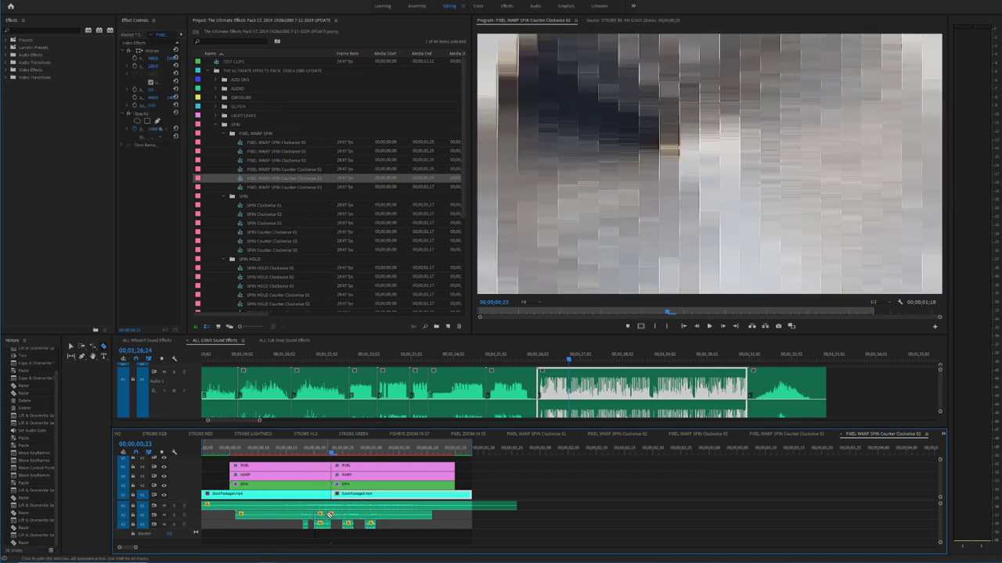
# Step: Delete two short cut pieces of the glitch sound on the second audio track around the transition, and play the result
pyautogui.press('v')
pyautogui.click(321, 518)
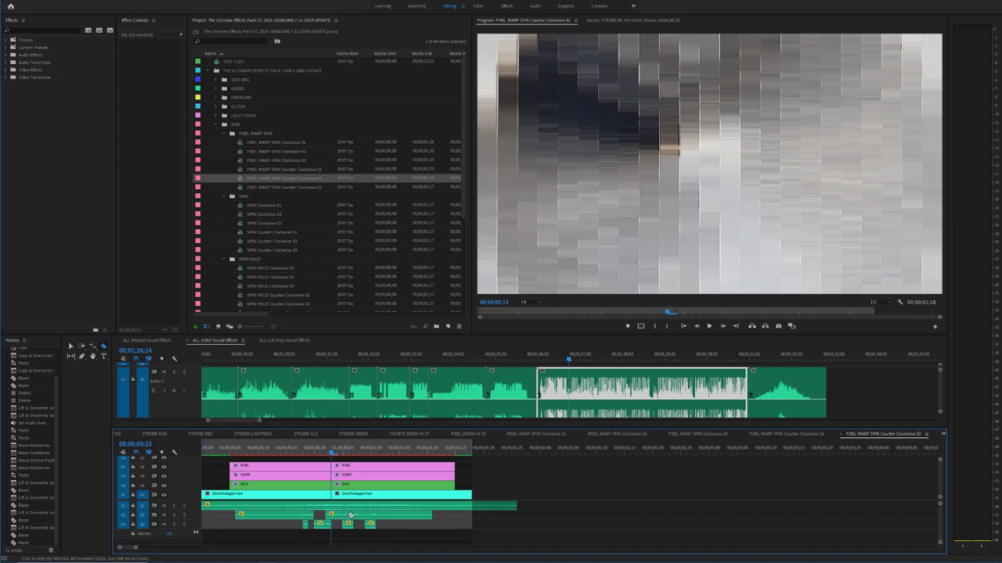
pyautogui.click(354, 515)
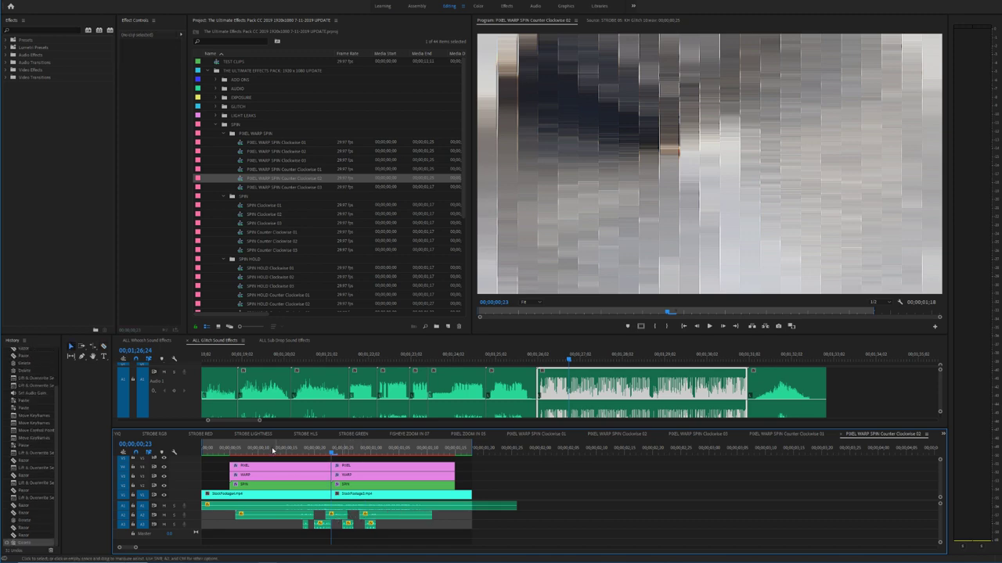
pyautogui.click(267, 452)
pyautogui.press('space')
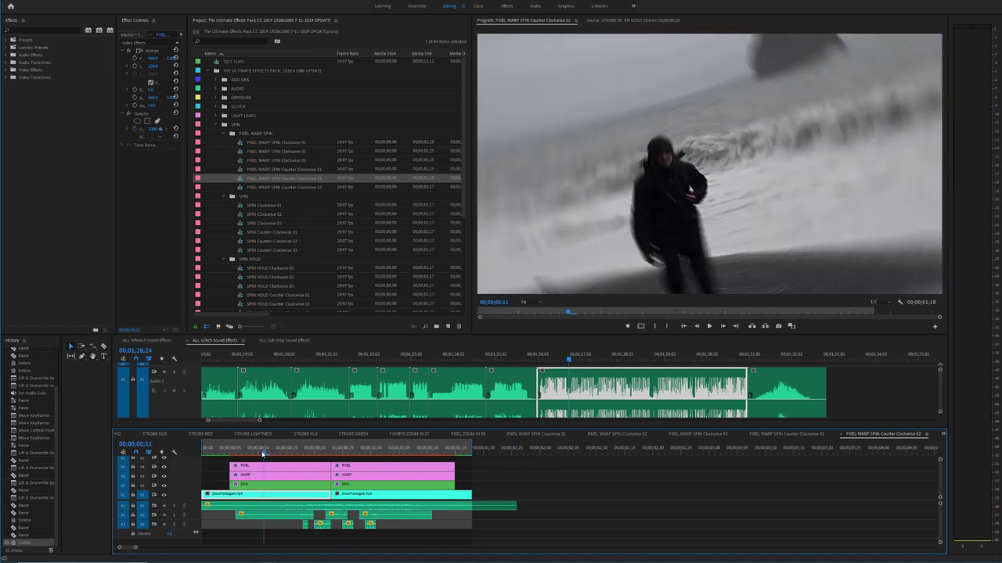
pyautogui.press('space')
# Step: Copy all the audio clips and paste them at the start of the PIXEL WARP SPIN Counter Clockwise 03 sequence
pyautogui.moveTo(421, 535); pyautogui.dragTo(287, 505)
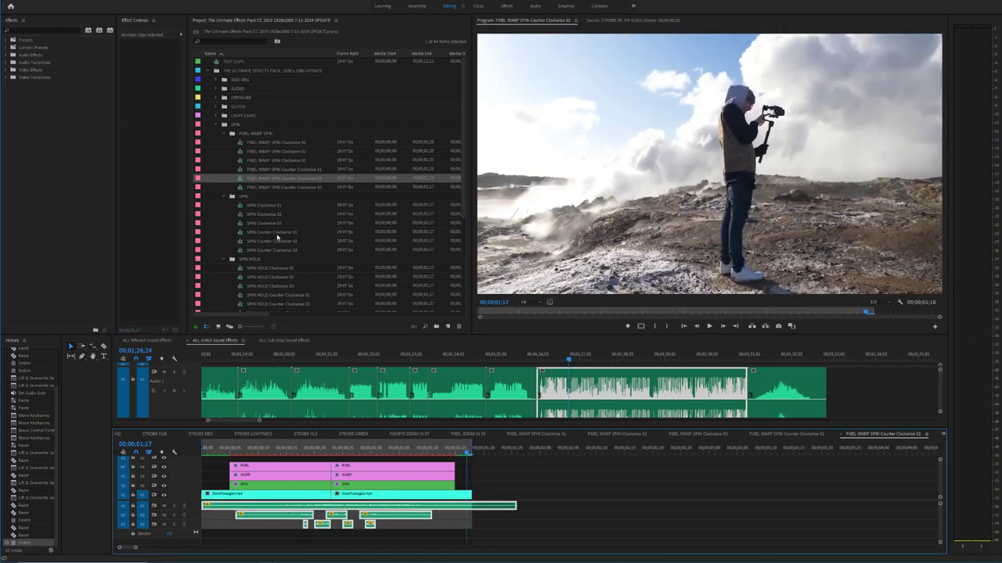
pyautogui.doubleClick(266, 187)
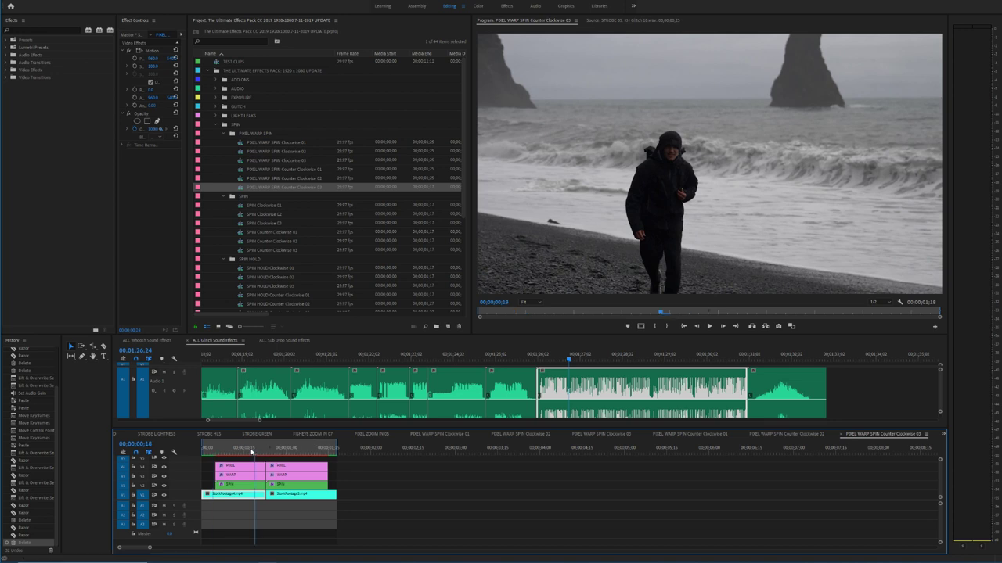
pyautogui.hotkey('ctrl', 'v')
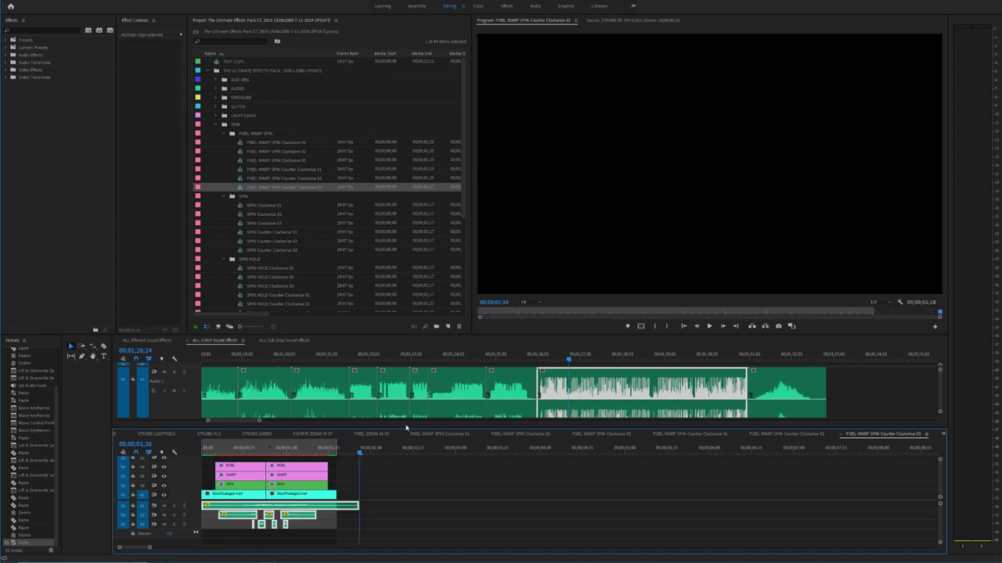
pyautogui.moveTo(285, 452); pyautogui.dragTo(185, 447)
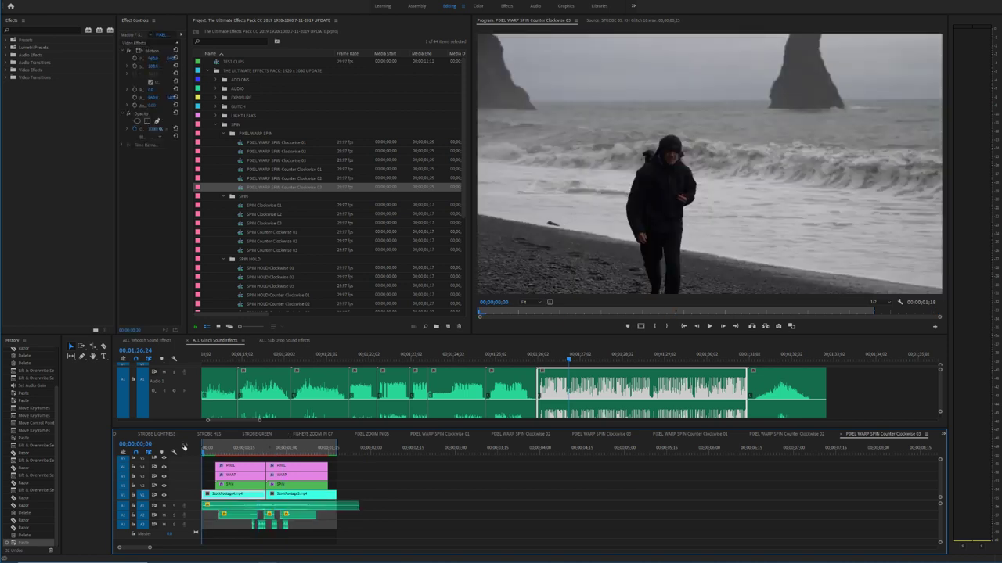
pyautogui.press('=')
pyautogui.press('=')
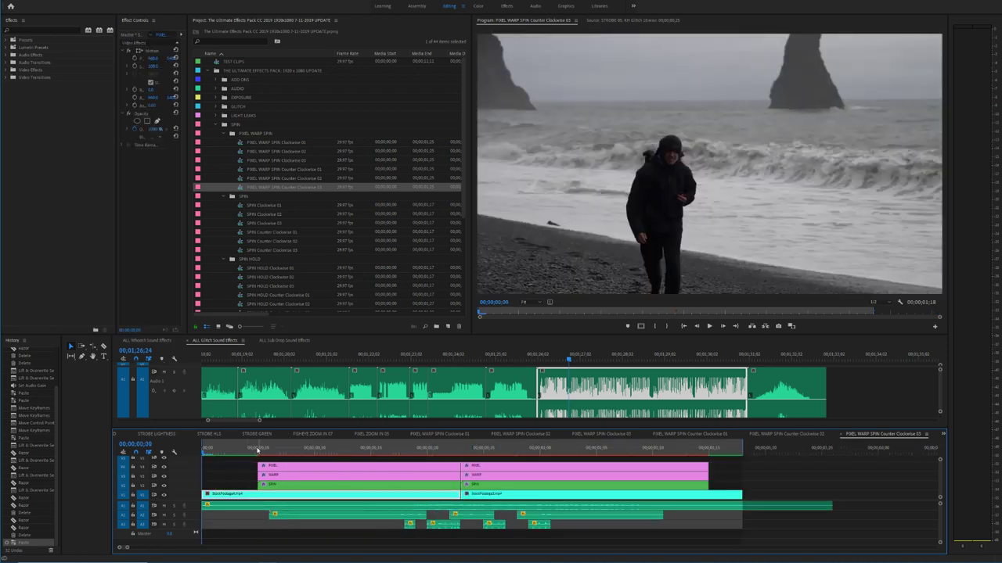
# Step: Preview the pasted sounds, extend the short third-track clip under the cut to meet the following clip, and save the project
pyautogui.press('space')
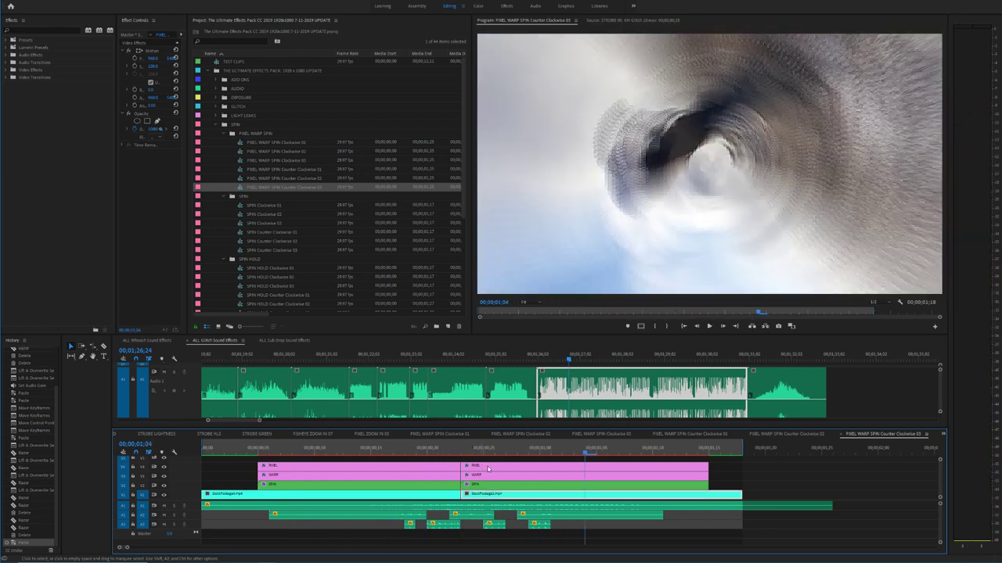
pyautogui.click(283, 450)
pyautogui.press('space')
pyautogui.moveTo(460, 525); pyautogui.dragTo(484, 525)
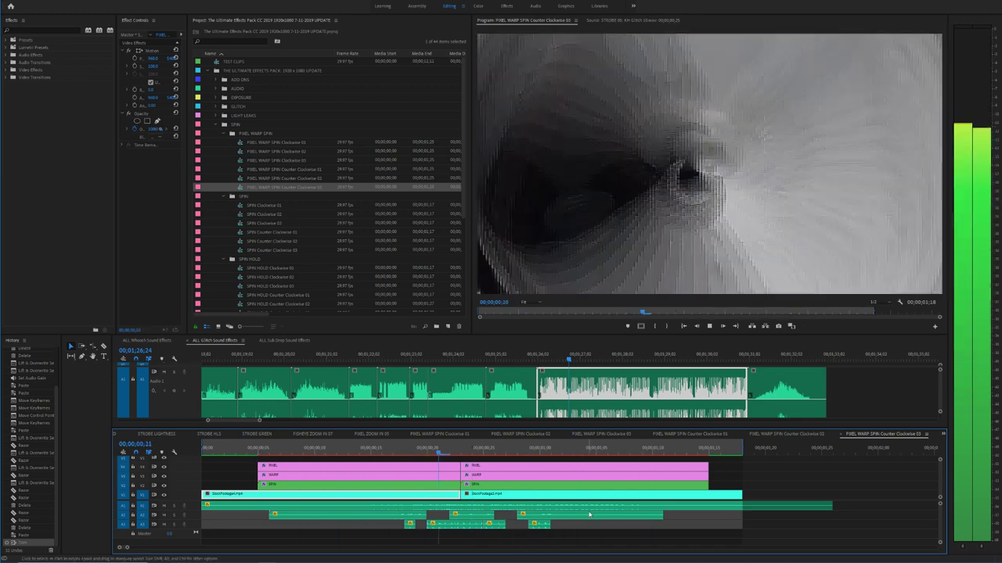
pyautogui.press('space')
pyautogui.hotkey('ctrl', 's')
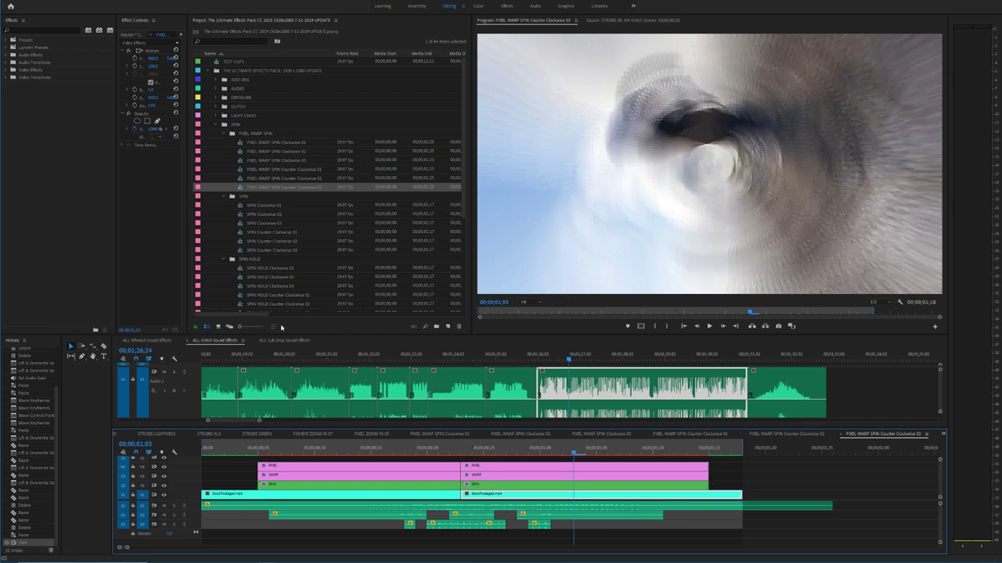
# Step: Open the SPIN Clockwise 01 sequence and bring the full ALL Whoosh Sound Effects timeline into view
pyautogui.doubleClick(254, 208)
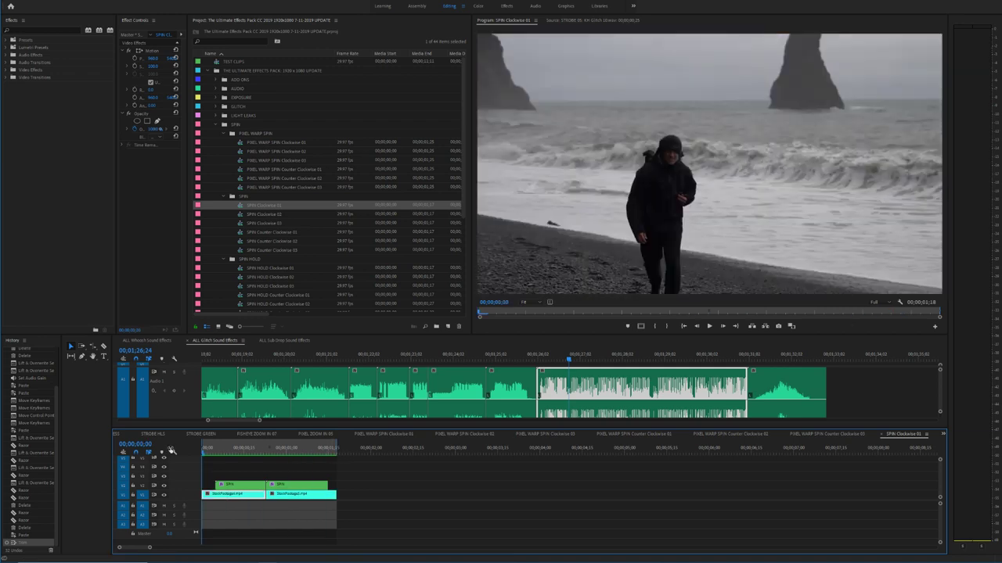
pyautogui.press('space')
pyautogui.click(167, 341)
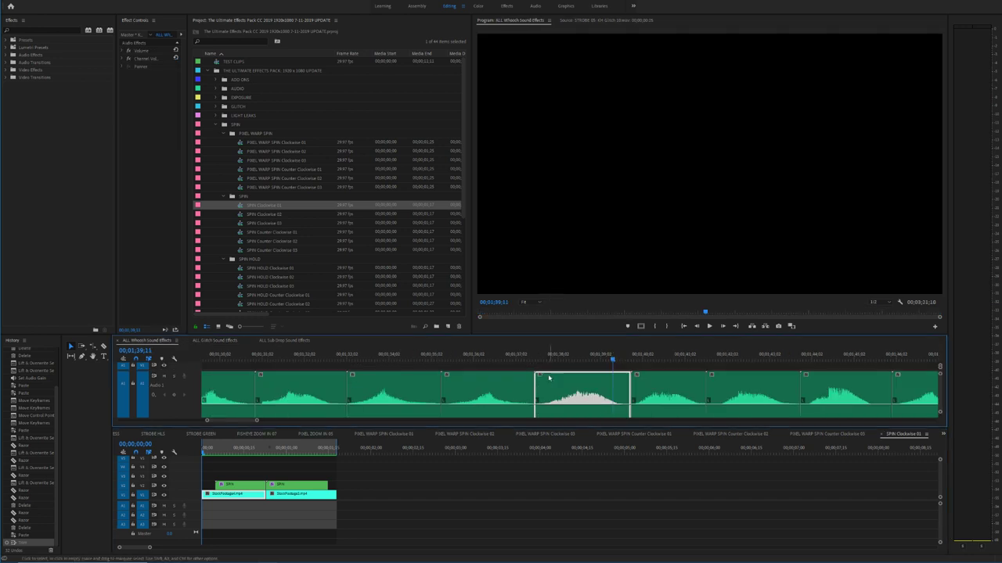
pyautogui.press('-')
pyautogui.press('-')
pyautogui.press('-')
pyautogui.press('-')
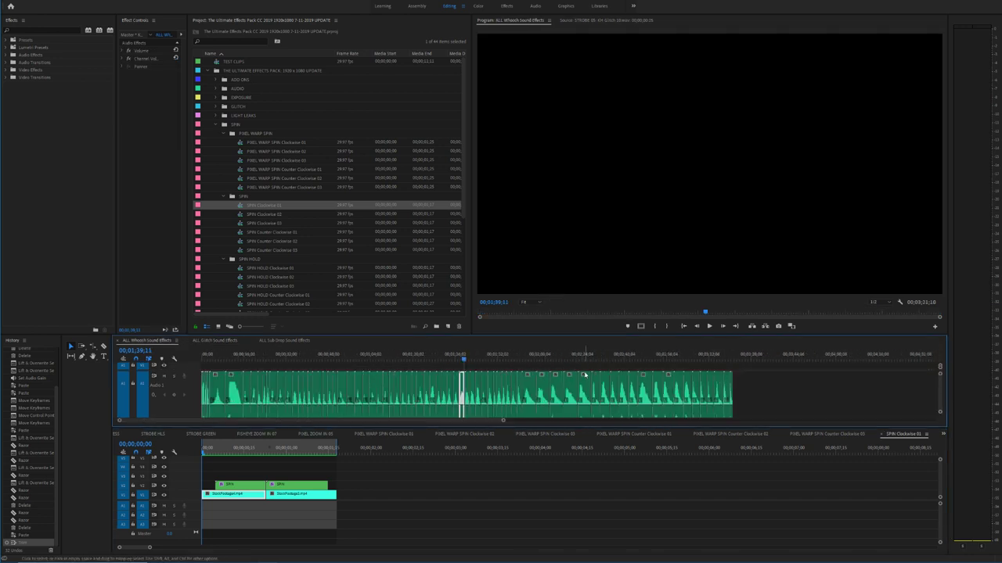
# Step: Audition several whoosh sounds in the later part of the ALL Whoosh Sound Effects sequence
pyautogui.click(584, 360)
pyautogui.scroll(5, 586, 362)
pyautogui.press('space')
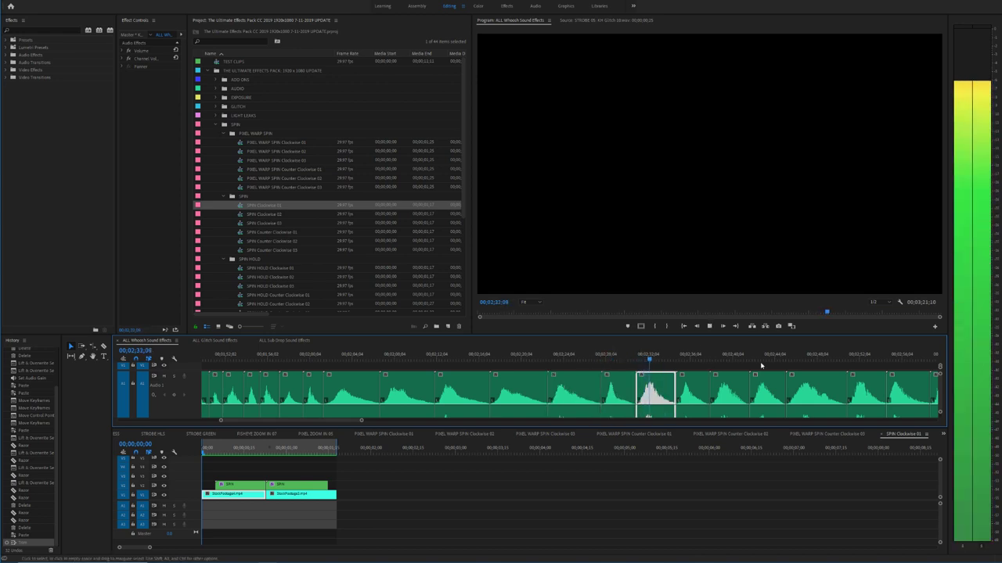
pyautogui.click(778, 359)
pyautogui.scroll(-2, 789, 358)
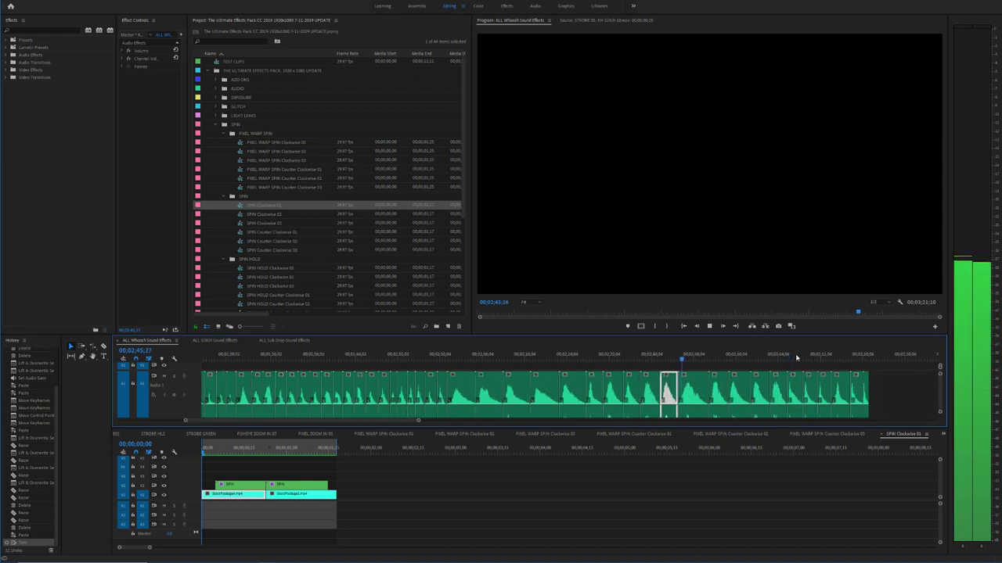
pyautogui.click(801, 359)
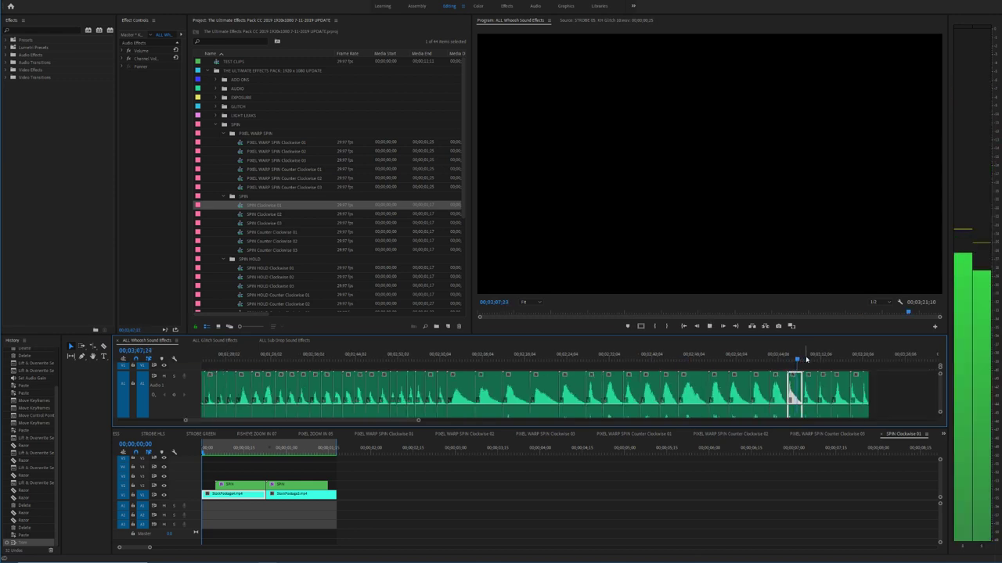
pyautogui.press('space')
# Step: Audition the whooshes from about 00;01;46 to 00;01;51 in the ALL Whoosh Sound Effects sequence
pyautogui.click(412, 359)
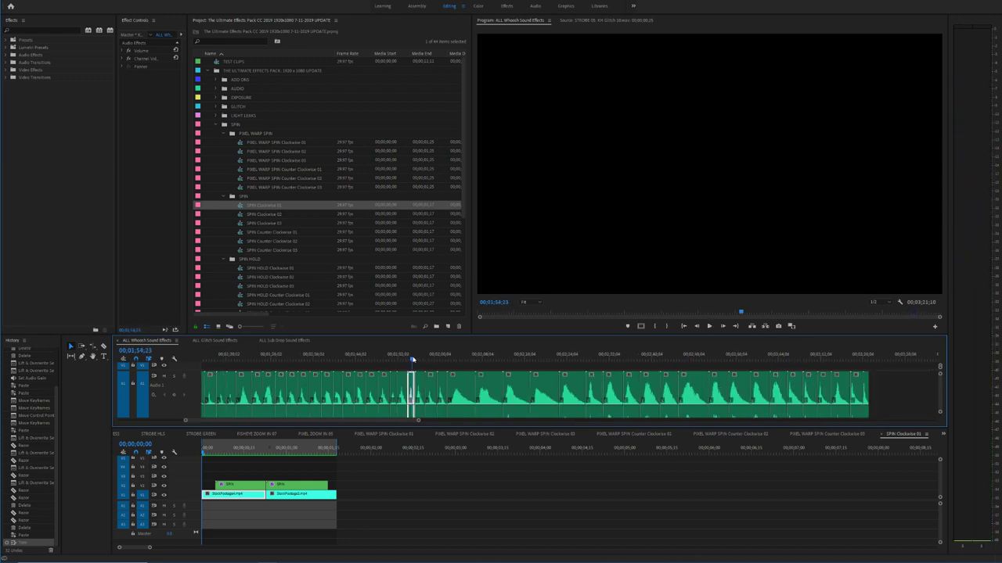
pyautogui.scroll(3, 413, 358)
pyautogui.scroll(1, 413, 358)
pyautogui.click(400, 356)
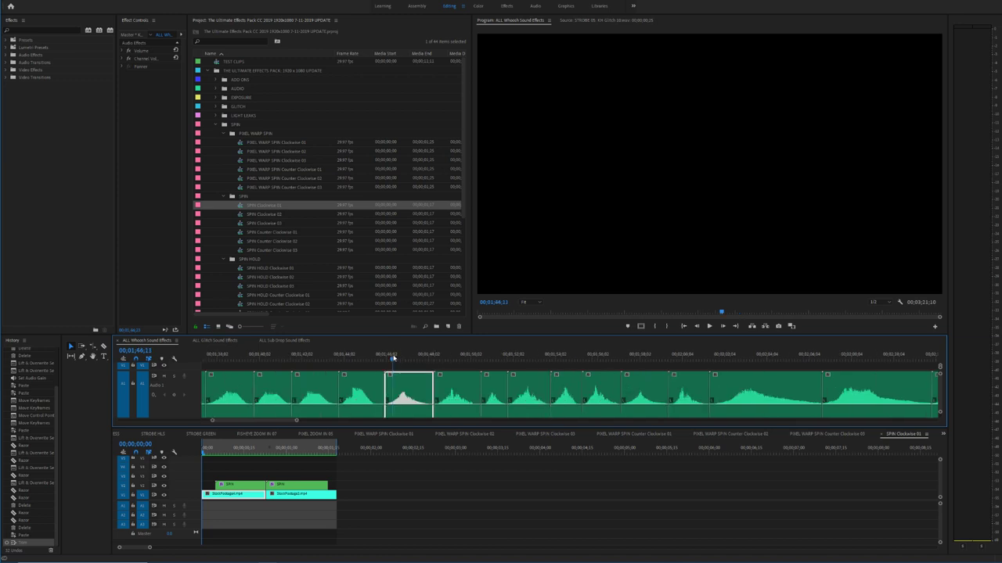
pyautogui.press('space')
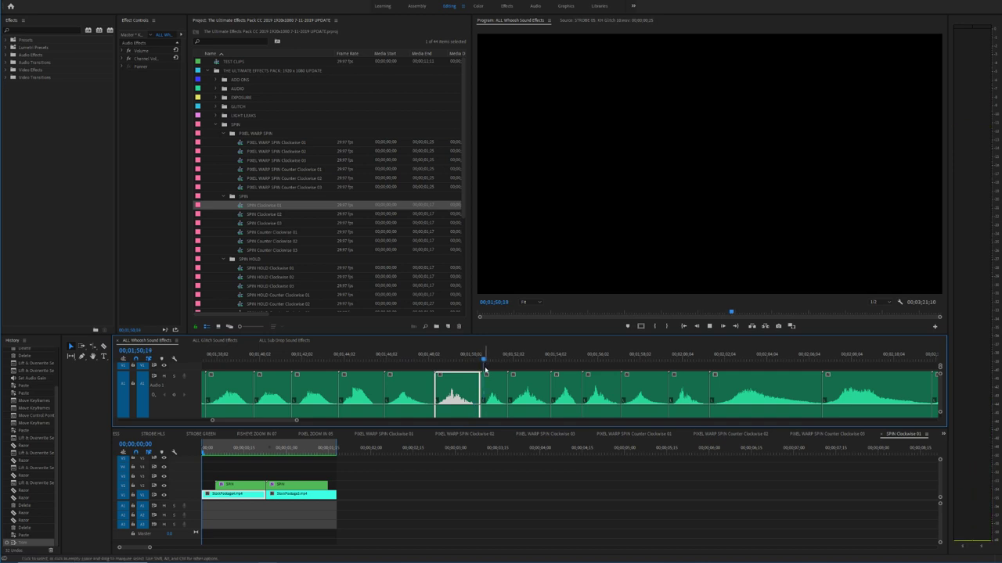
pyautogui.press('space')
# Step: Copy two adjacent auditioned whooshes onto the first and second audio tracks of SPIN Clockwise 01, starting at the sequence beginning
pyautogui.click(457, 392)
pyautogui.moveTo(456, 391); pyautogui.dragTo(290, 507)
pyautogui.click(417, 395)
pyautogui.moveTo(402, 388); pyautogui.dragTo(284, 517)
pyautogui.click(256, 434)
pyautogui.click(253, 448)
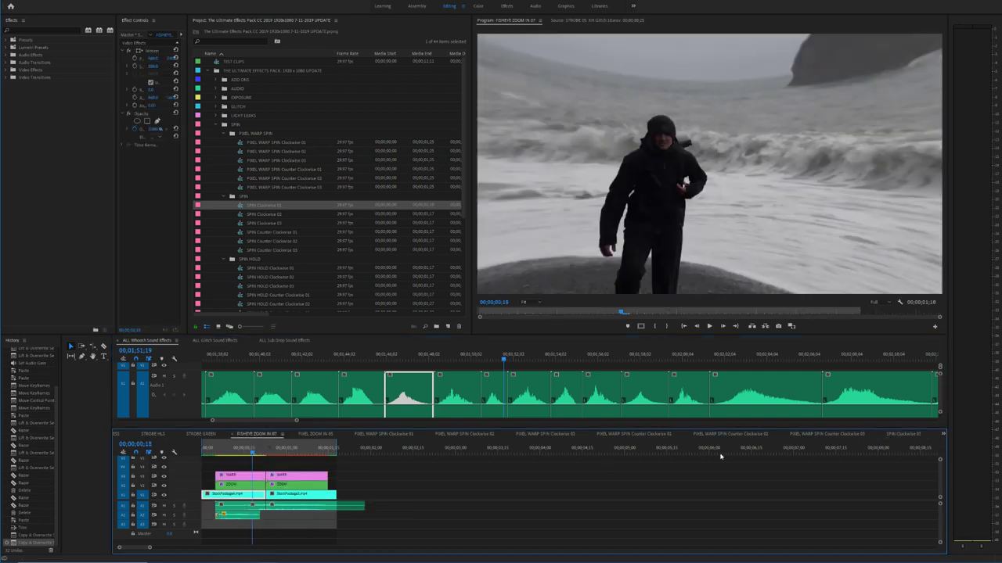
pyautogui.click(904, 433)
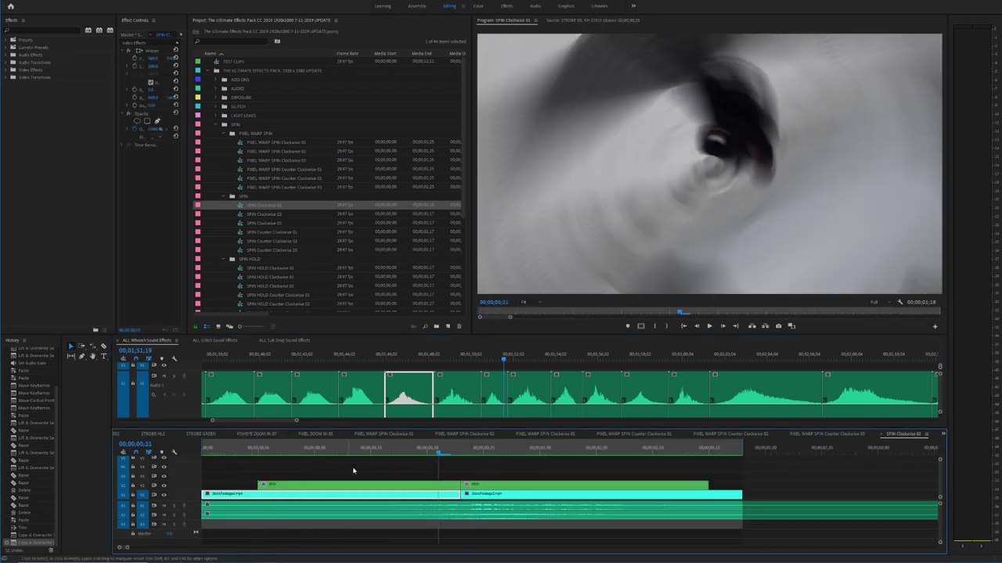
# Step: Trim the first-track whoosh's start to the beginning of the SPIN layer and shift the clip slightly earlier
pyautogui.click(313, 506)
pyautogui.moveTo(204, 506); pyautogui.dragTo(259, 507)
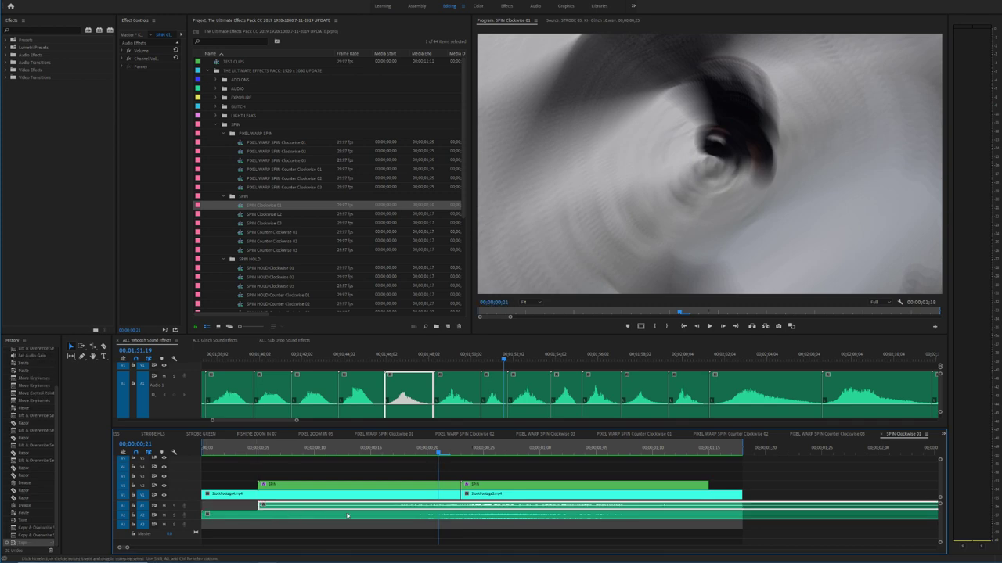
pyautogui.moveTo(412, 511); pyautogui.dragTo(383, 510)
# Step: With the first audio track soloed, nudge its whoosh slightly earlier and extend its start to the sequence beginning
pyautogui.click(174, 506)
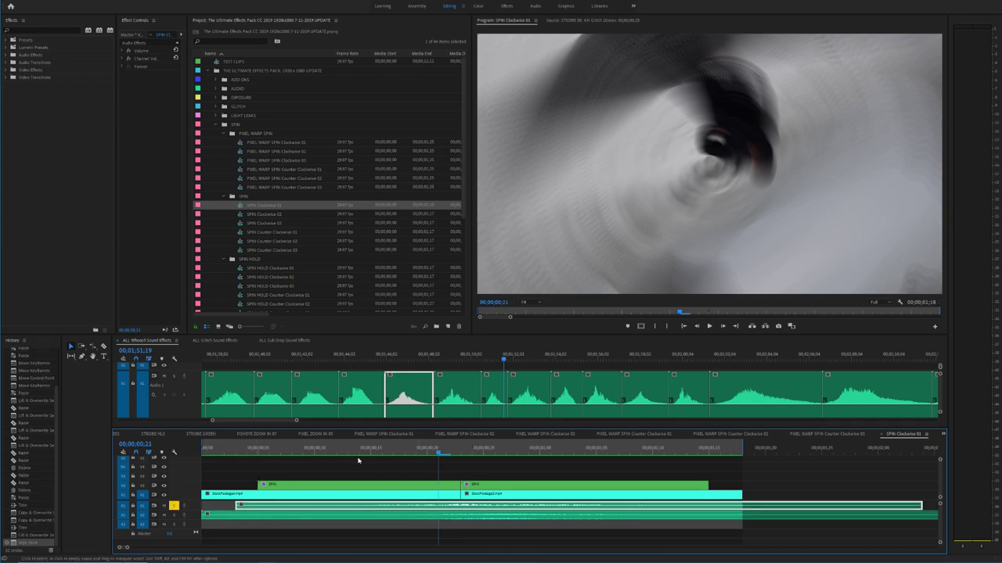
pyautogui.click(326, 450)
pyautogui.moveTo(325, 450); pyautogui.dragTo(472, 450)
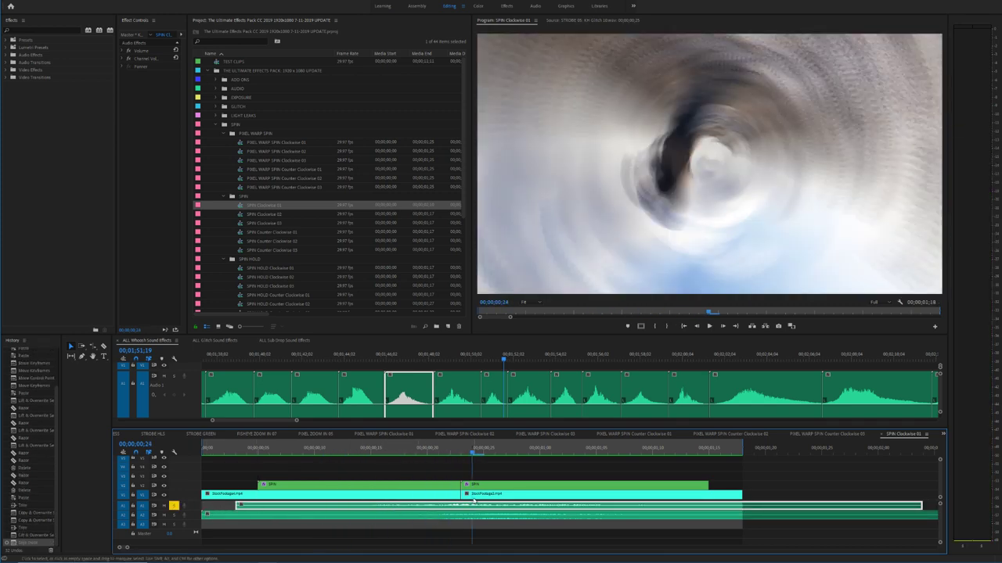
pyautogui.moveTo(461, 507); pyautogui.dragTo(450, 507)
pyautogui.press('space')
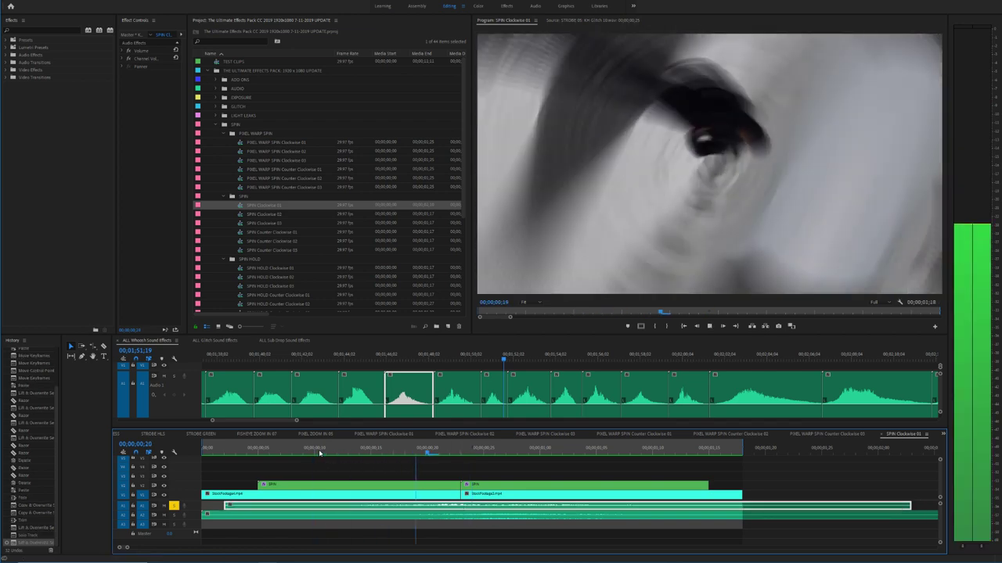
pyautogui.press('space')
pyautogui.moveTo(227, 508); pyautogui.dragTo(203, 507)
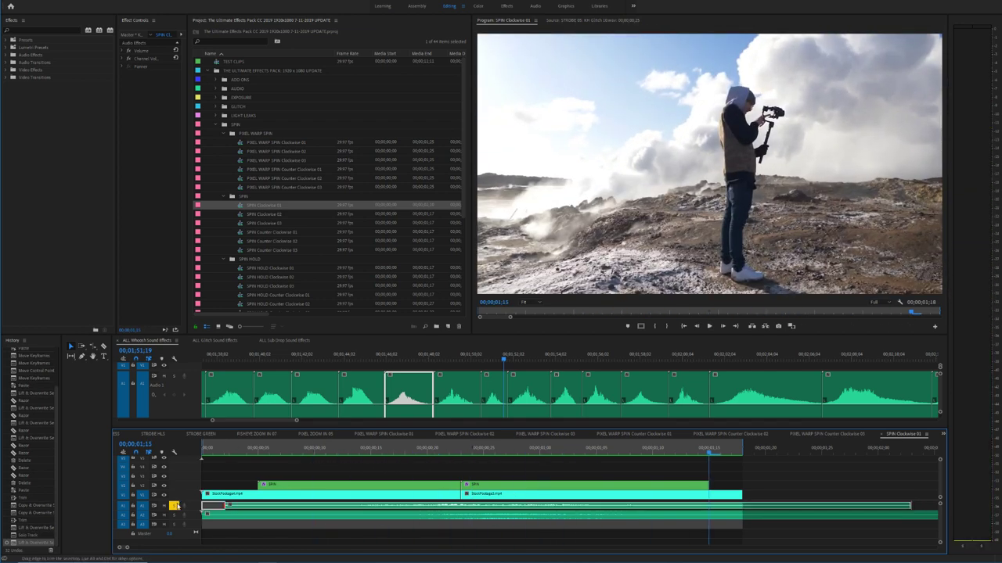
# Step: Solo the second audio track, then split its whoosh just after the footage cut and delete the leading part
pyautogui.click(175, 516)
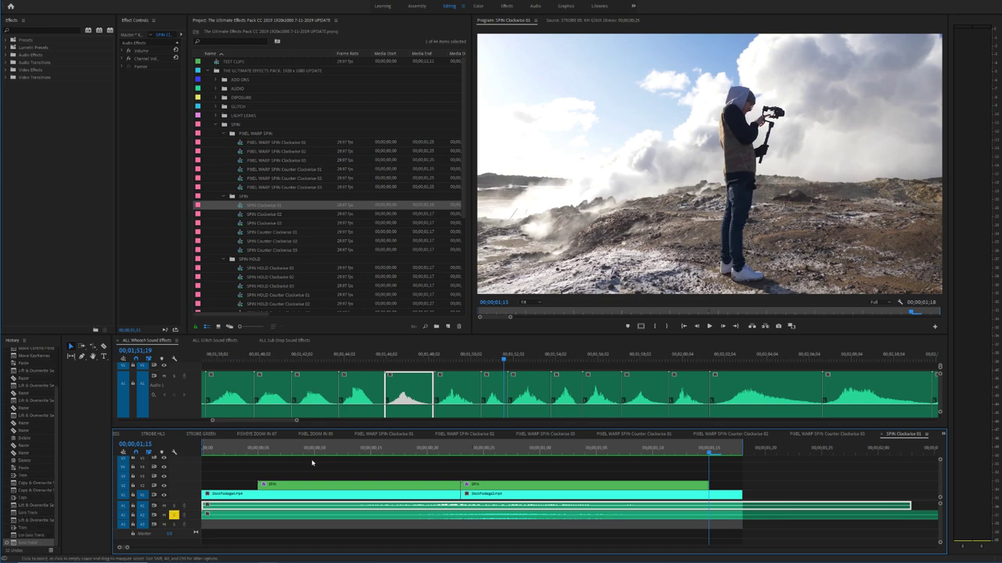
pyautogui.click(282, 450)
pyautogui.press('space')
pyautogui.press('space')
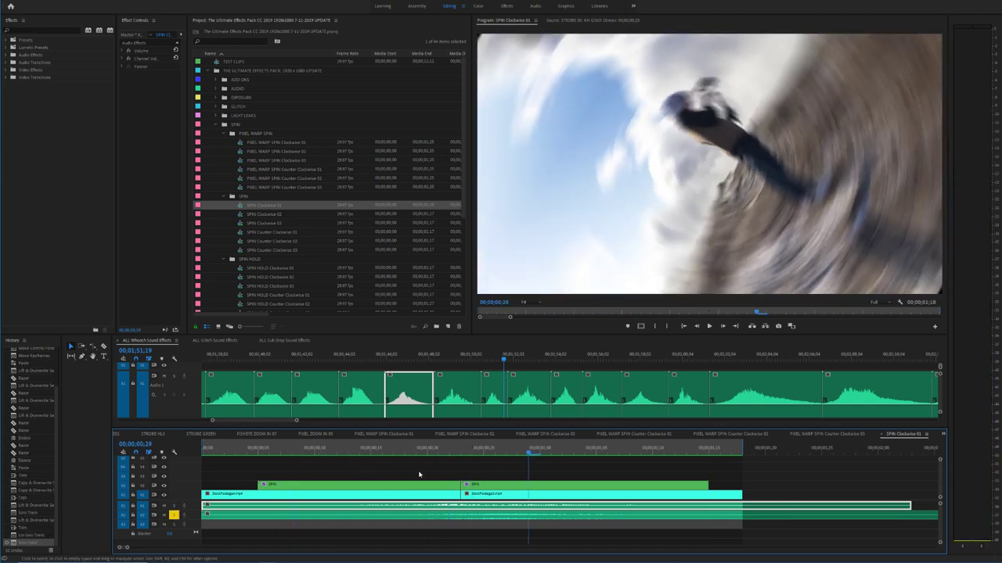
pyautogui.press('c')
pyautogui.click(513, 515)
pyautogui.press('v')
pyautogui.click(493, 516)
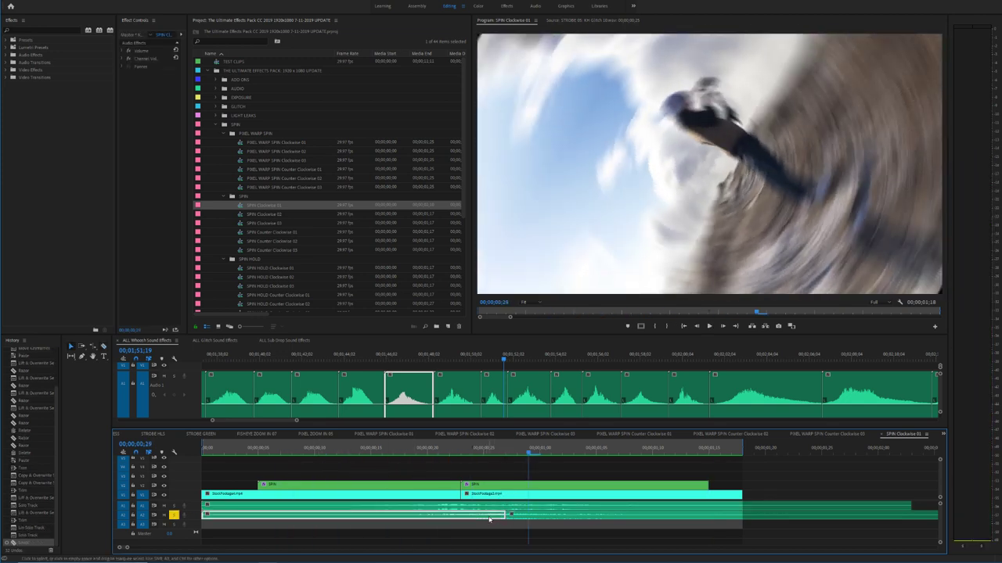
pyautogui.press('Delete')
# Step: Start the remaining second-track whoosh at the sequence beginning and unsolo the track to play both sounds together
pyautogui.click(509, 516)
pyautogui.moveTo(524, 517); pyautogui.dragTo(62, 498)
pyautogui.click(205, 449)
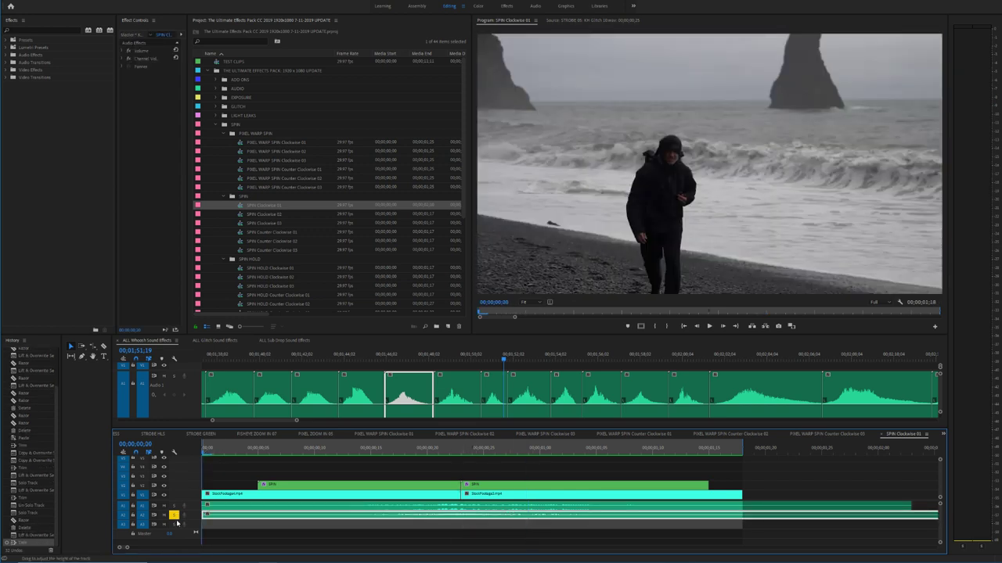
pyautogui.click(174, 515)
pyautogui.press('space')
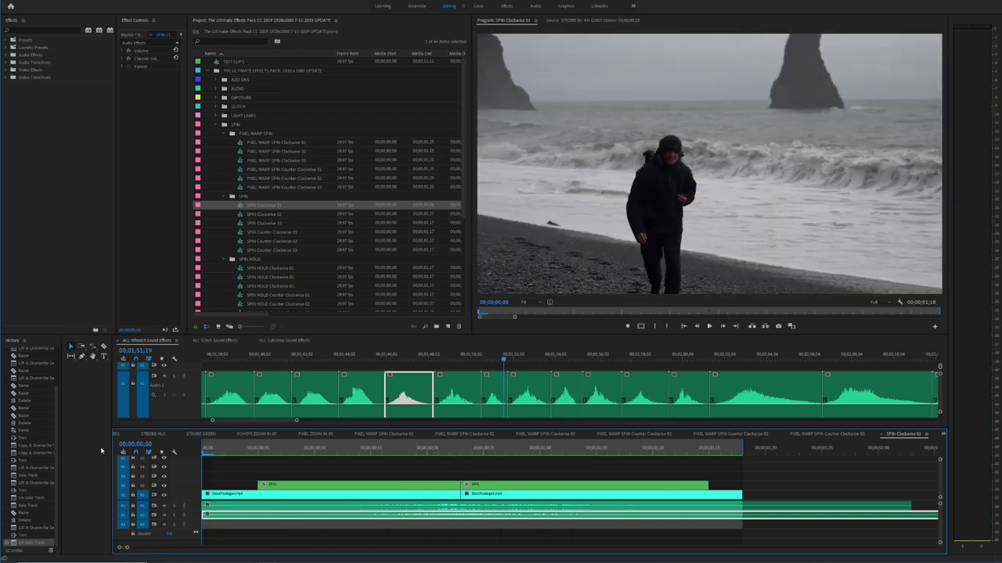
pyautogui.press('space')
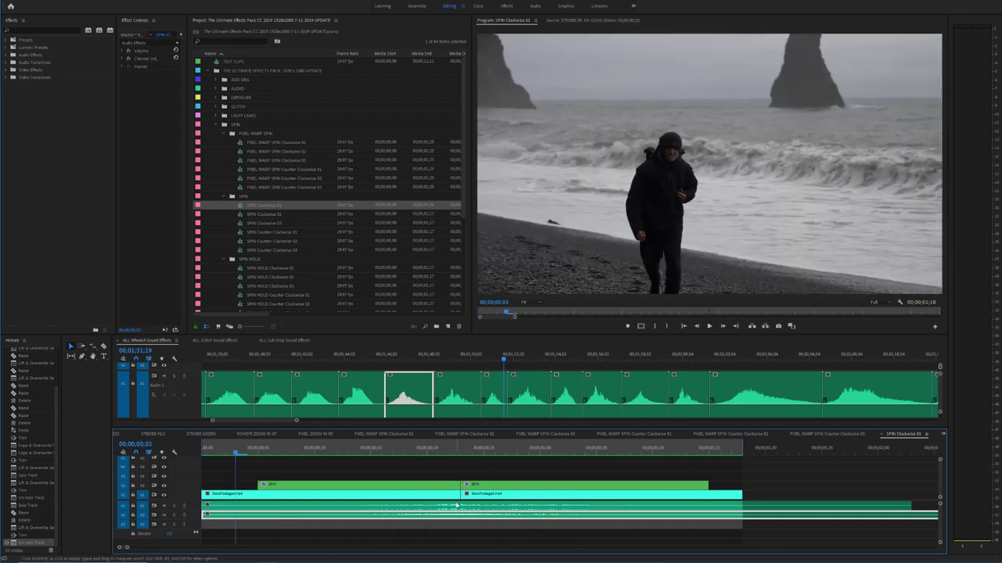
# Step: Split the second-track whoosh at the cut between the two footage clips and delete the part after it
pyautogui.press('c')
pyautogui.click(461, 516)
pyautogui.press('v')
pyautogui.click(463, 516)
pyautogui.press('Delete')
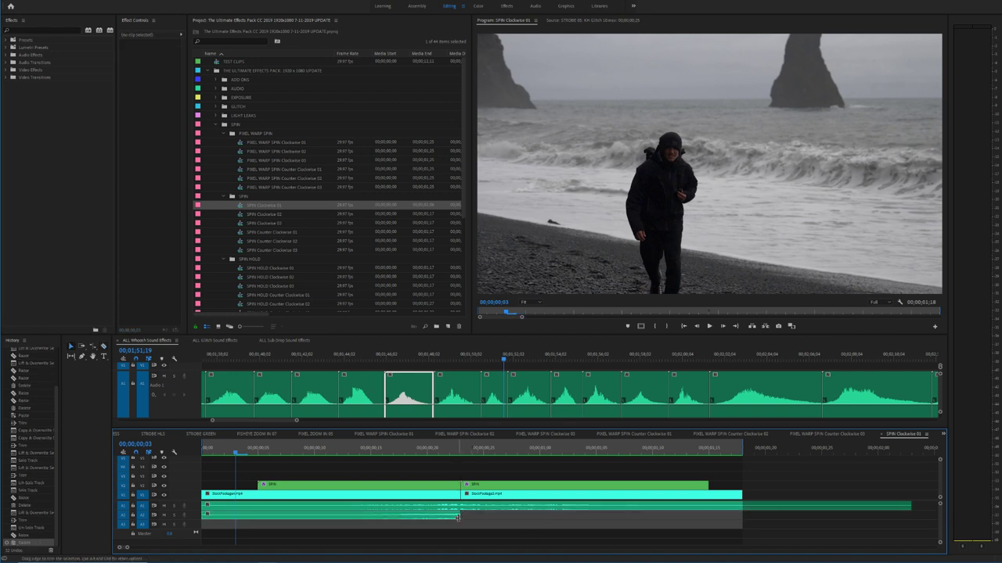
# Step: Extend the second-track whoosh past the footage cut, add the default Constant Power fade at its end starting at the cut, and play it back
pyautogui.moveTo(458, 516); pyautogui.dragTo(497, 515)
pyautogui.rightClick(498, 515)
pyautogui.rightClick(506, 517)
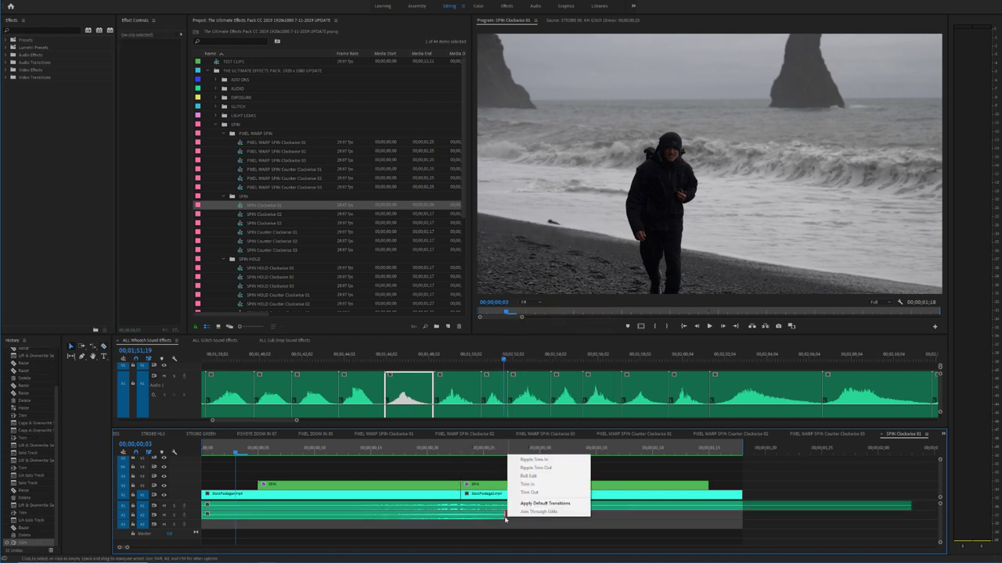
pyautogui.click(527, 505)
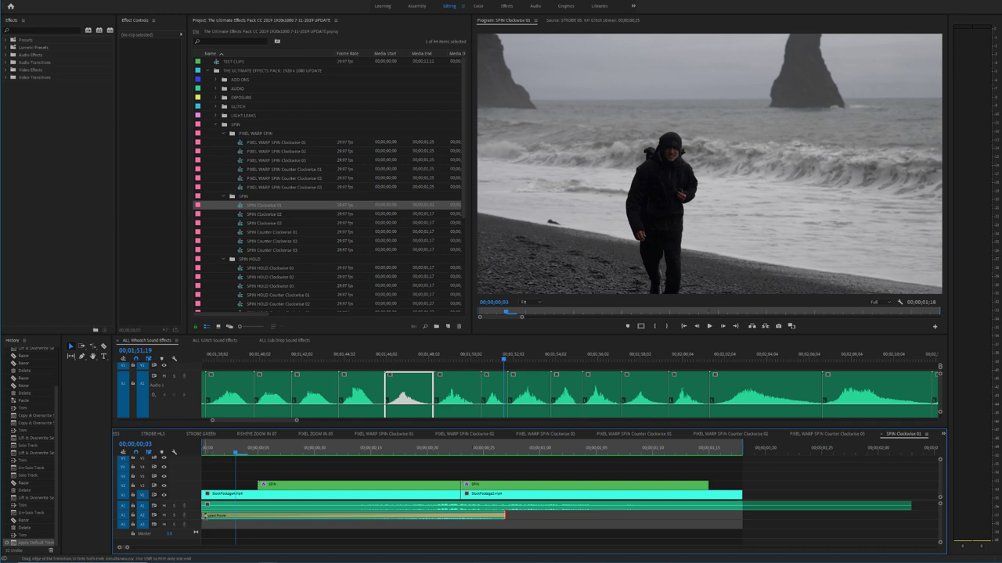
pyautogui.moveTo(205, 516); pyautogui.dragTo(460, 524)
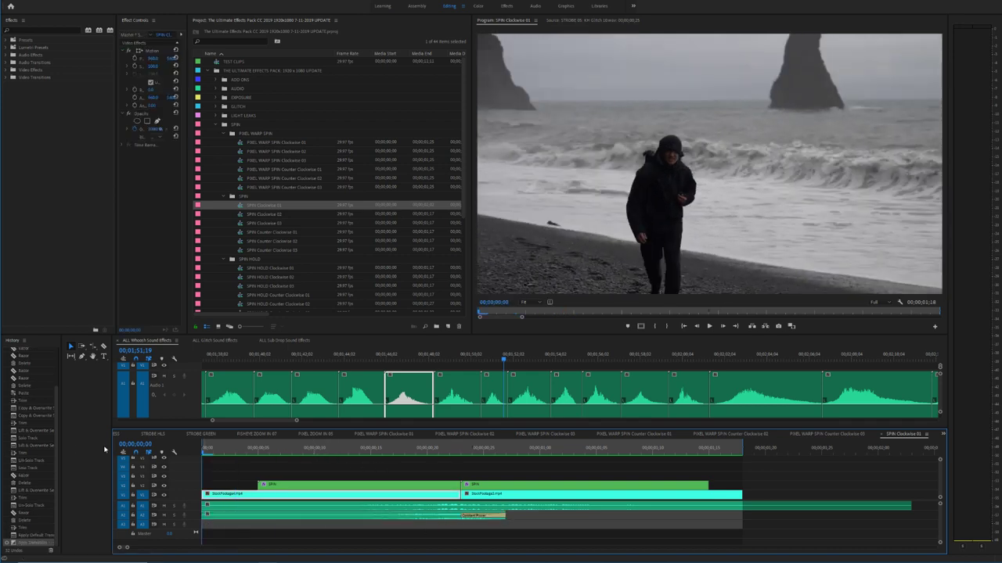
pyautogui.press('space')
pyautogui.press('space')
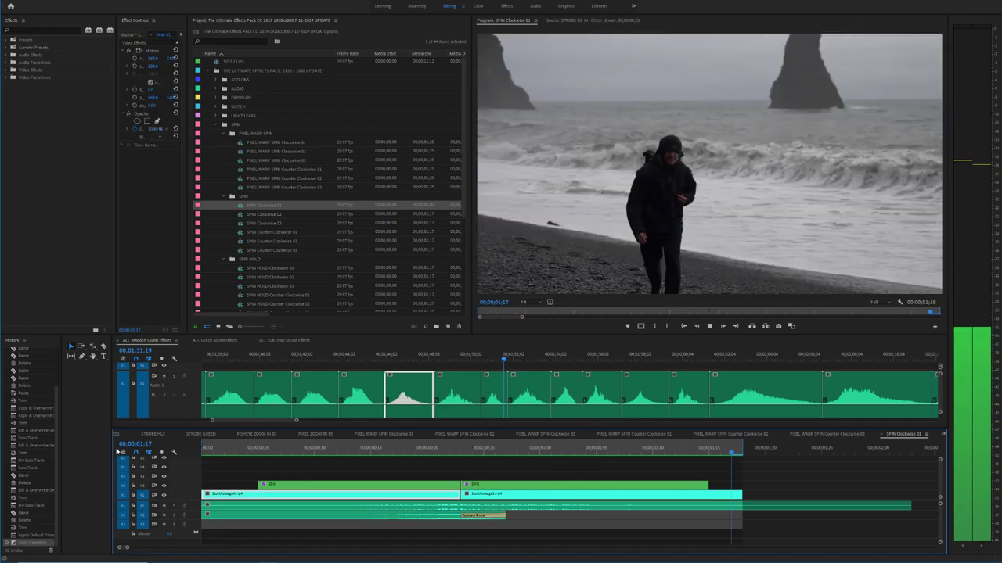
# Step: Extend the end of the second-track whoosh further, lengthen its fade to start just before the footage cut, and play the result
pyautogui.moveTo(505, 518); pyautogui.dragTo(452, 516)
pyautogui.press('space')
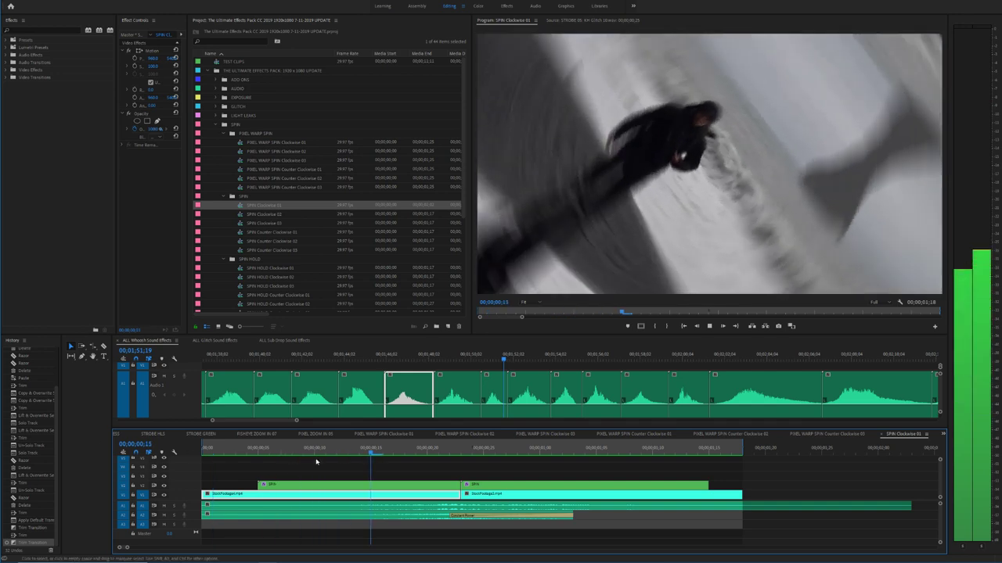
pyautogui.press('space')
# Step: Copy both whoosh clips from SPIN Clockwise 01 to the start of the SPIN Clockwise 02 sequence and play it back
pyautogui.moveTo(635, 527); pyautogui.dragTo(557, 505)
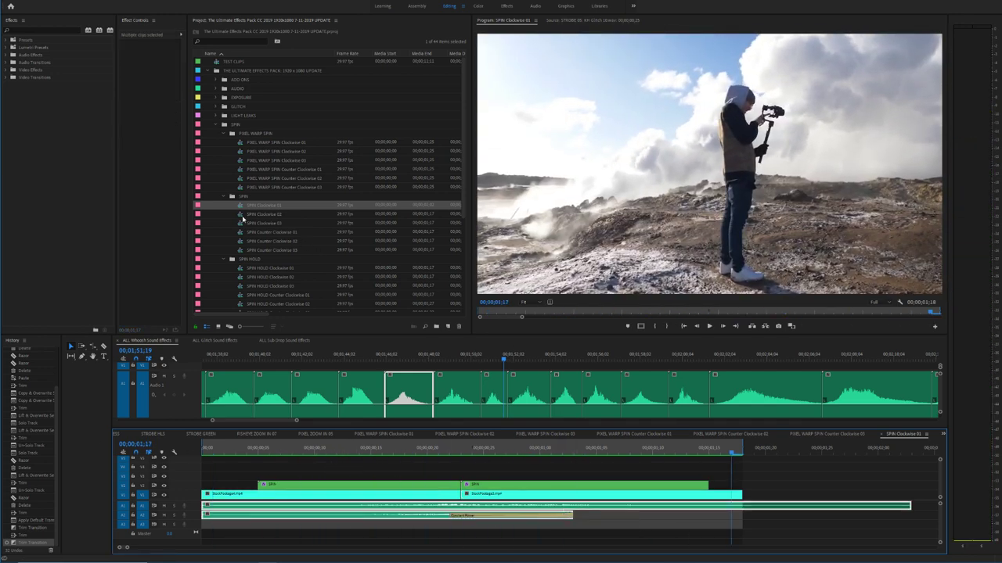
pyautogui.doubleClick(243, 215)
pyautogui.hotkey('ctrl', 'v')
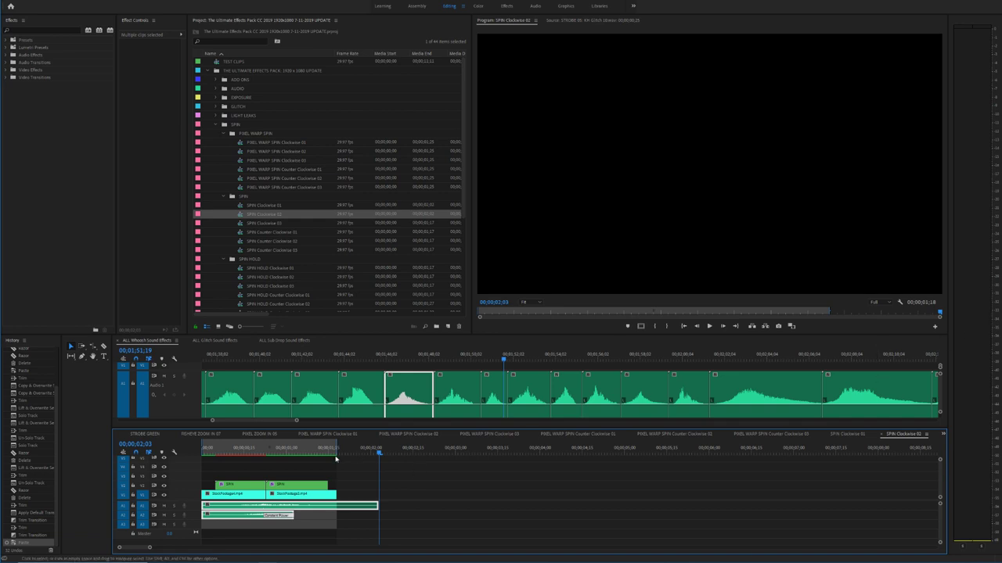
pyautogui.moveTo(334, 454); pyautogui.dragTo(140, 445)
pyautogui.press('=')
pyautogui.press('=')
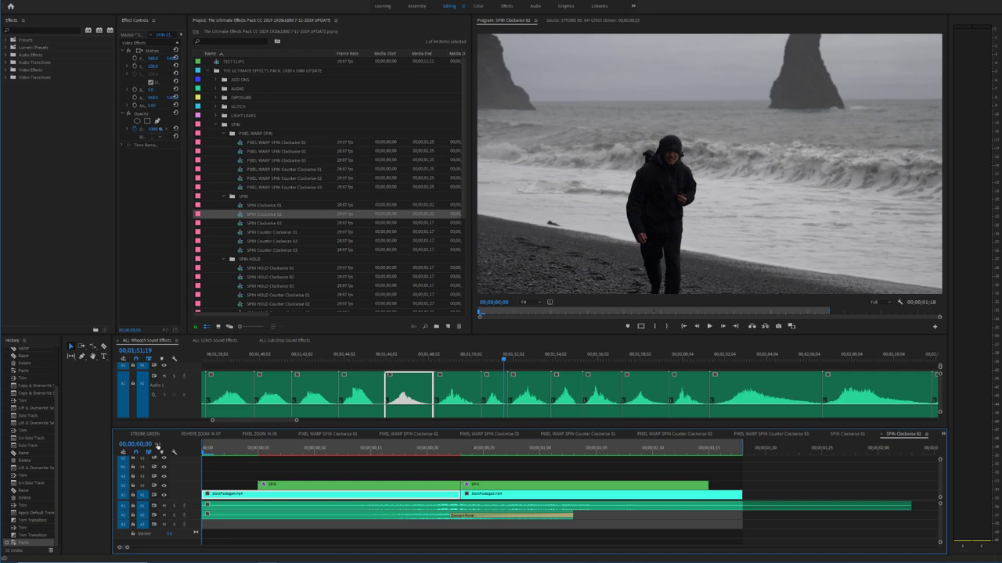
pyautogui.press('space')
pyautogui.press('space')
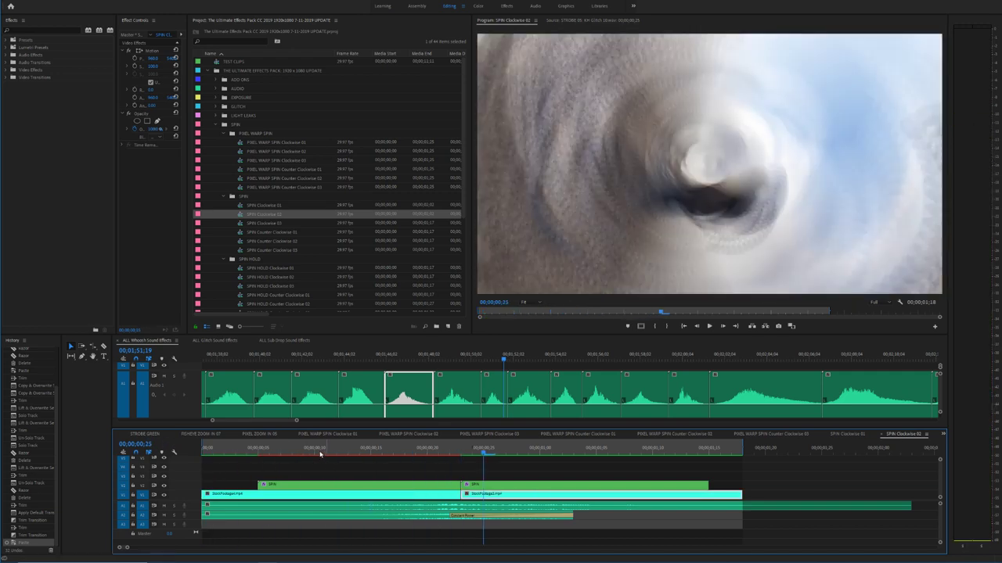
pyautogui.moveTo(320, 452); pyautogui.dragTo(168, 443)
pyautogui.press('space')
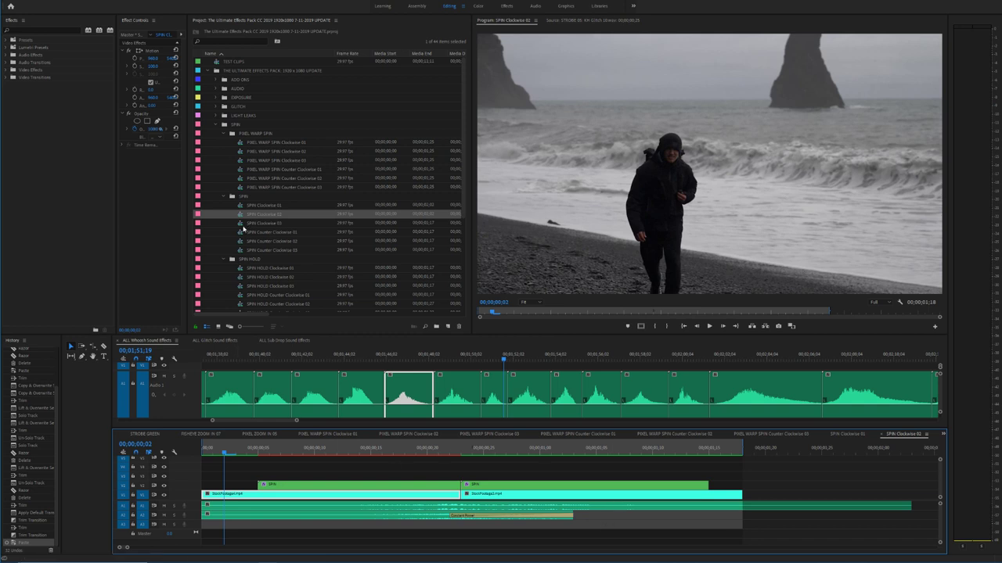
# Step: Open the SPIN Clockwise 03 sequence and preview its spin transition
pyautogui.doubleClick(244, 224)
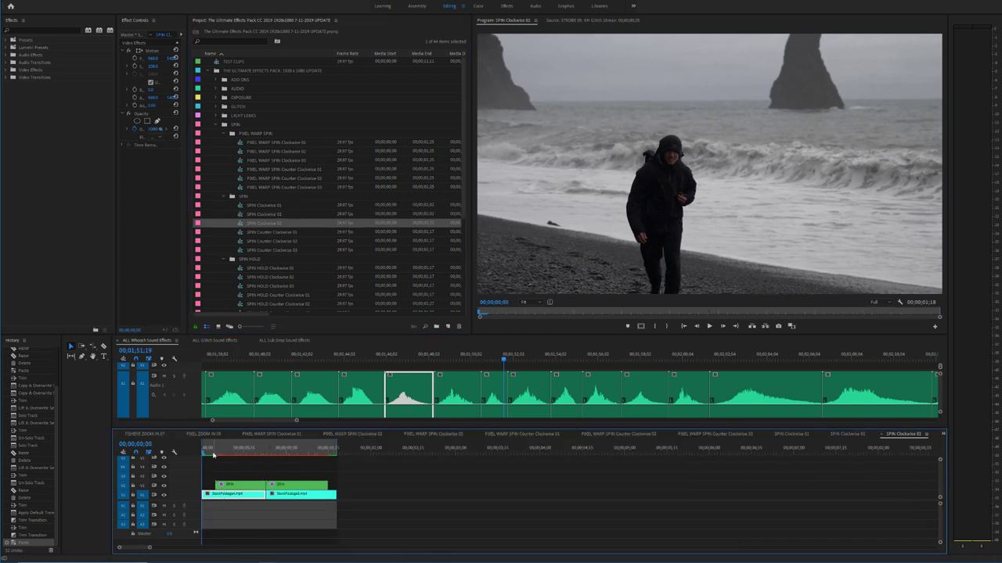
pyautogui.press('space')
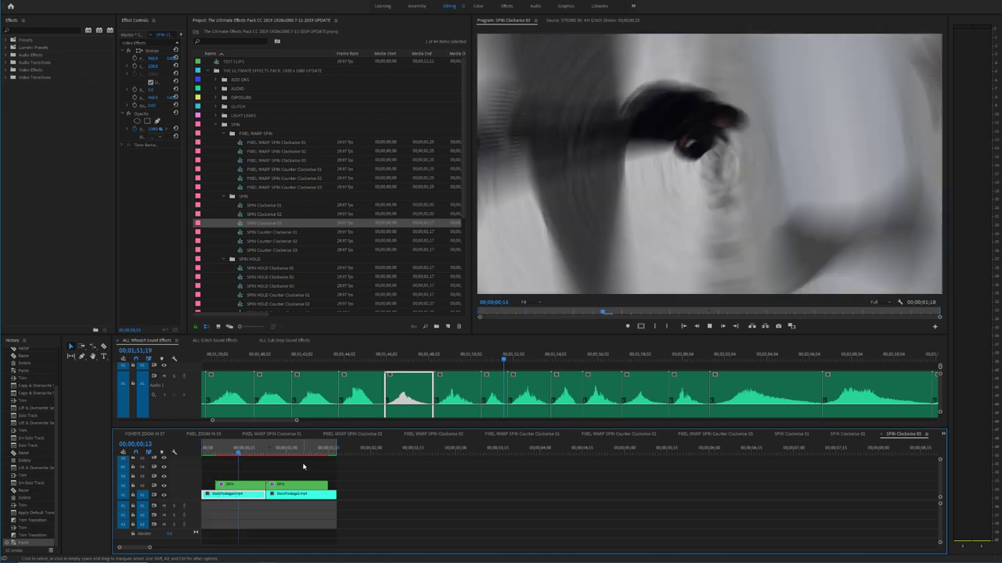
pyautogui.press('space')
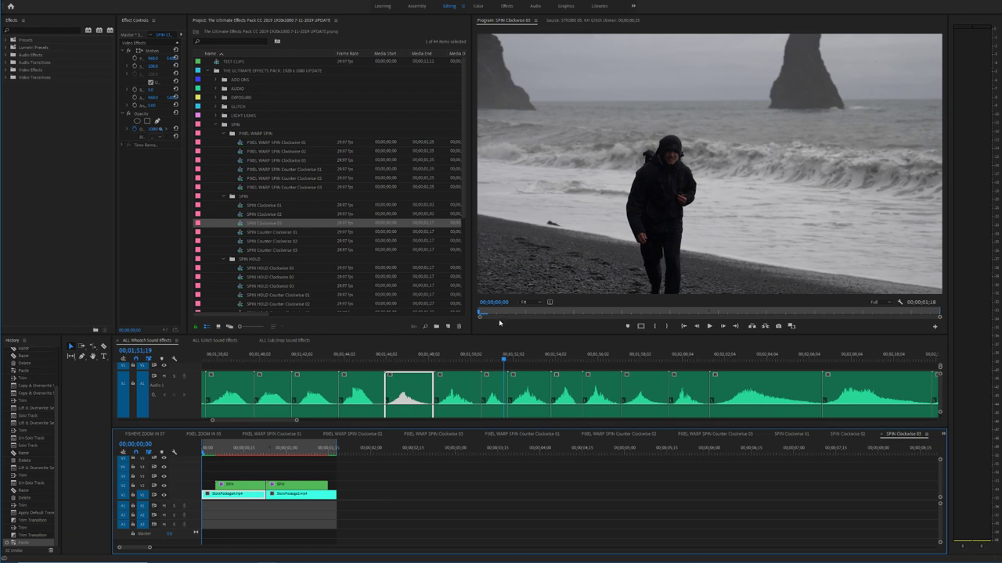
pyautogui.press('space')
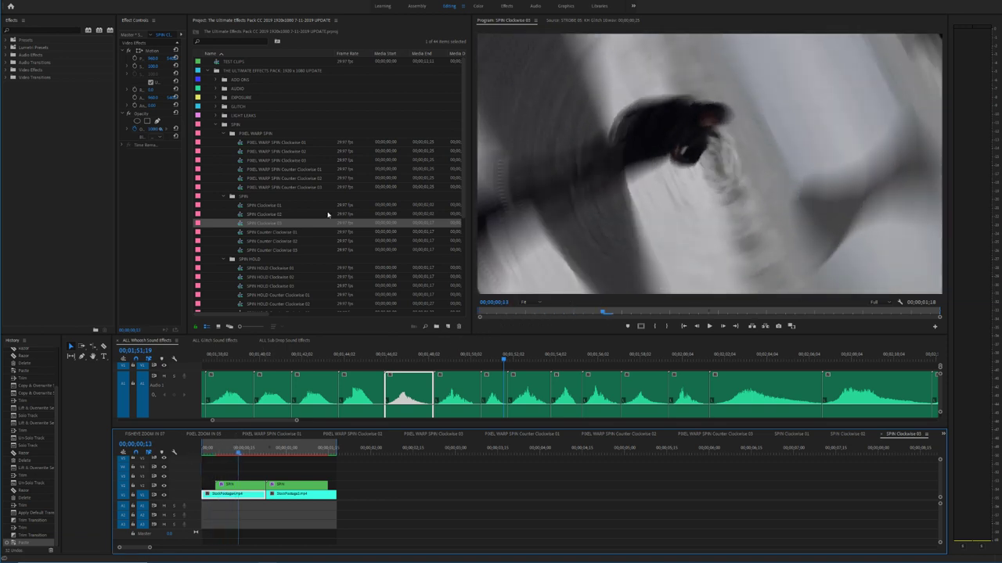
# Step: Collapse the SPIN bin, duplicate the ZOOM bin and rename the copy CAMERA SHAKES
pyautogui.click(217, 126)
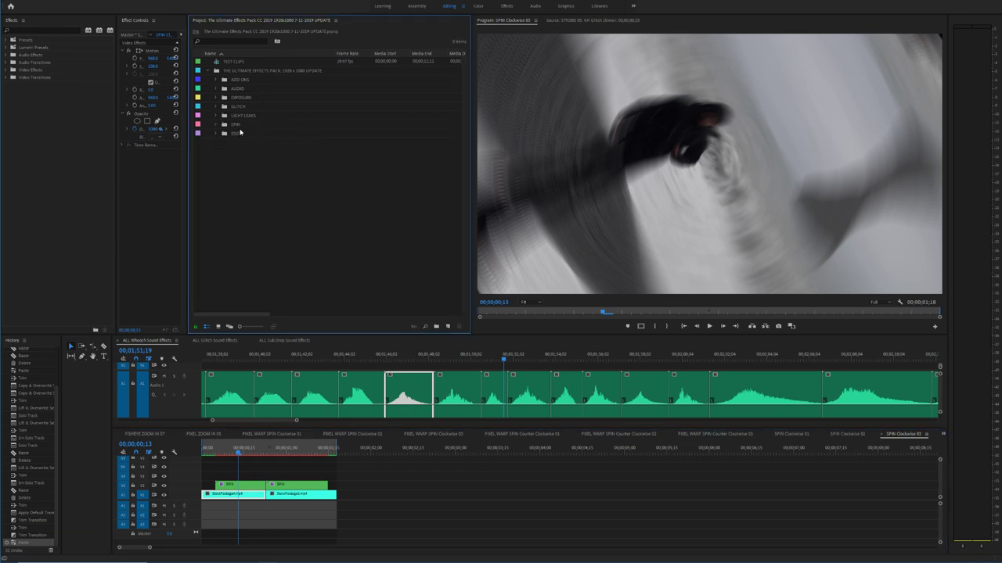
pyautogui.rightClick(241, 132)
pyautogui.click(259, 169)
pyautogui.click(236, 145)
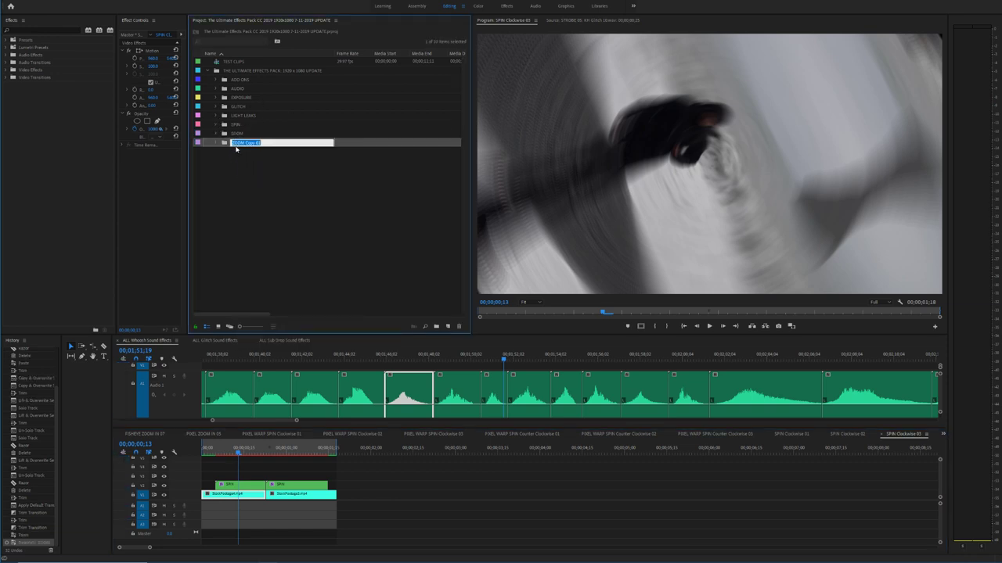
pyautogui.write('d')
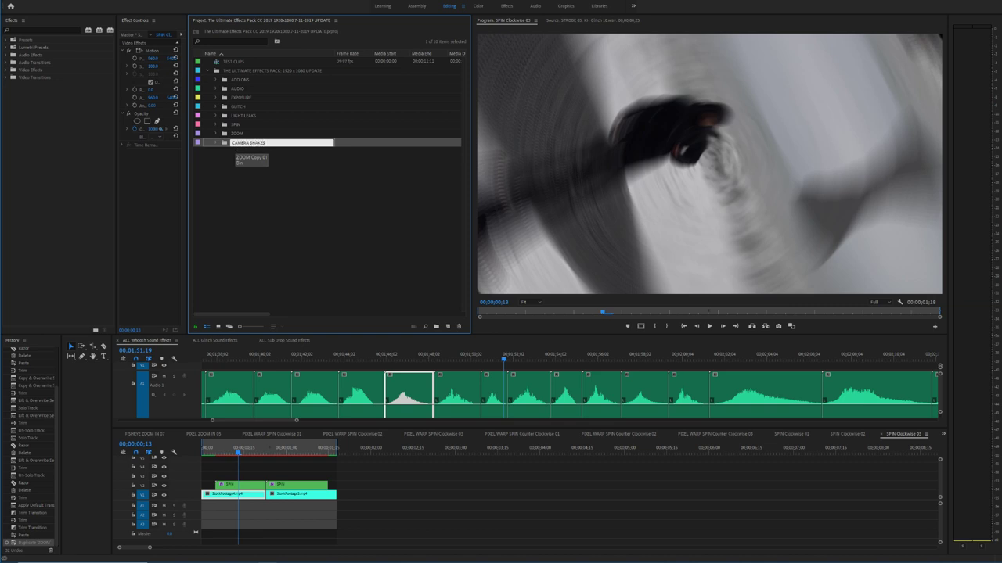
pyautogui.click(229, 159)
# Step: Look through the contents of the CAMERA SHAKES bin, then delete the bin
pyautogui.click(216, 142)
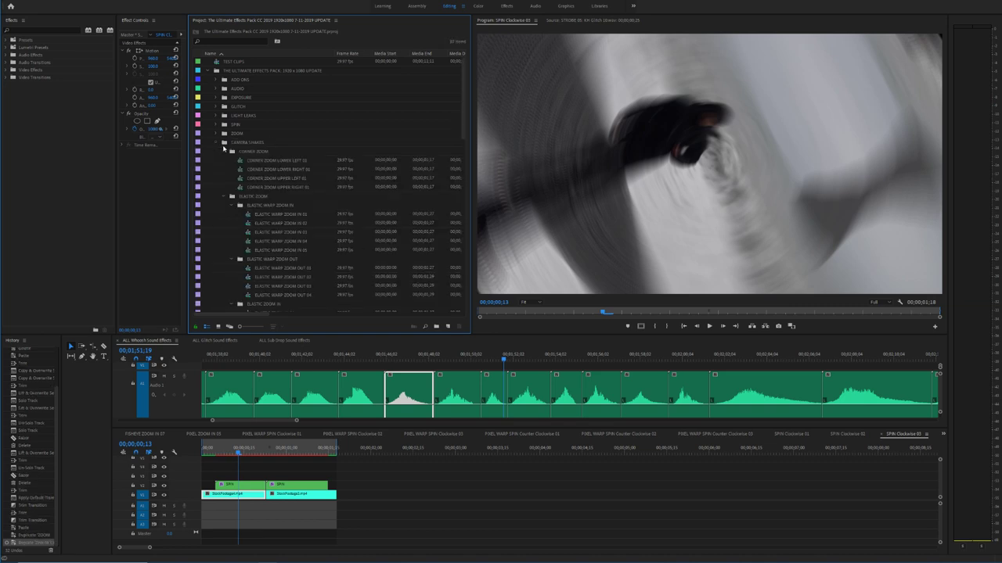
pyautogui.click(220, 144)
pyautogui.click(264, 143)
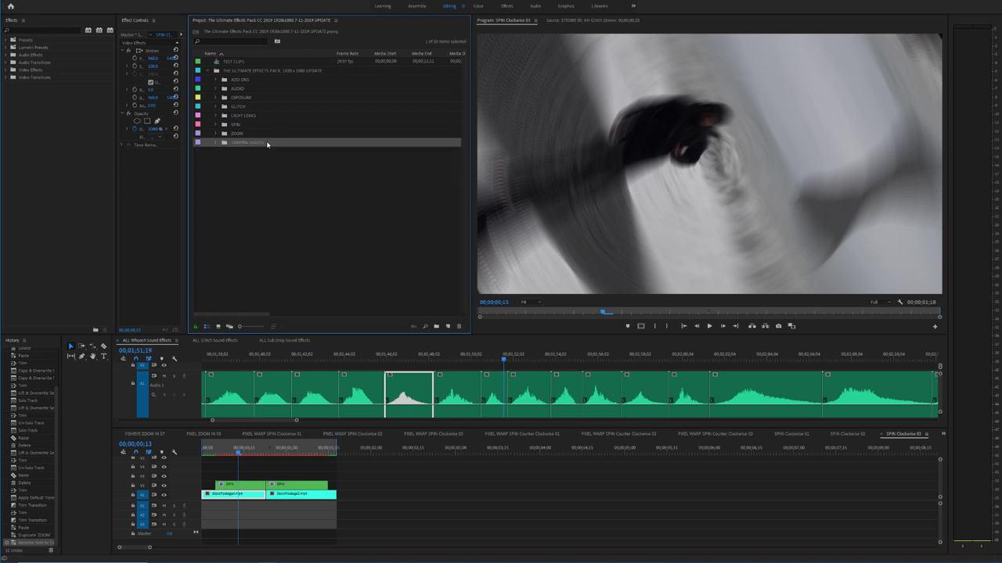
pyautogui.press('Delete')
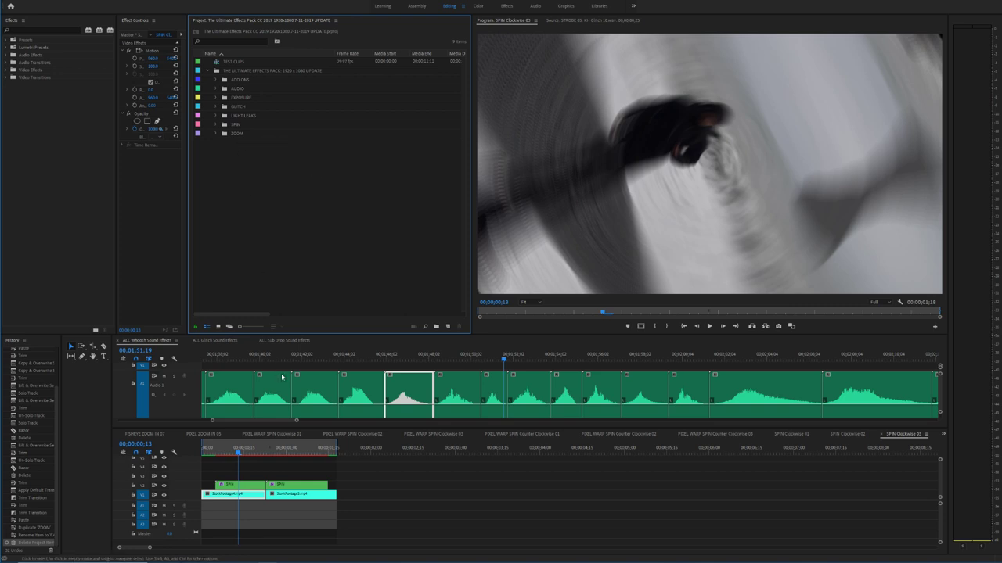
# Step: Paste the two copied whoosh clips at the start of the SPIN Clockwise 03 sequence and play it
pyautogui.moveTo(268, 448); pyautogui.dragTo(131, 441)
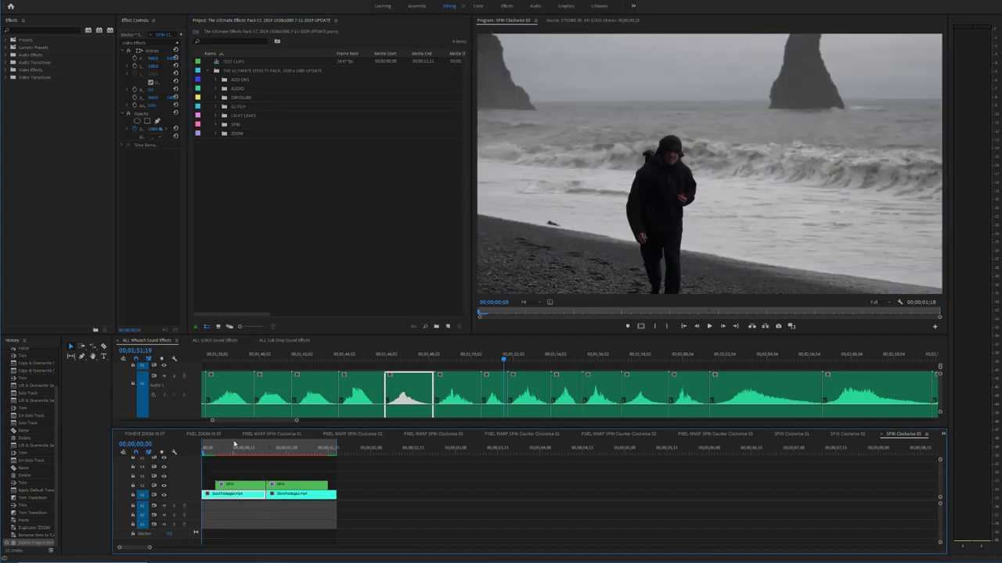
pyautogui.hotkey('ctrl', 'v')
pyautogui.press('space')
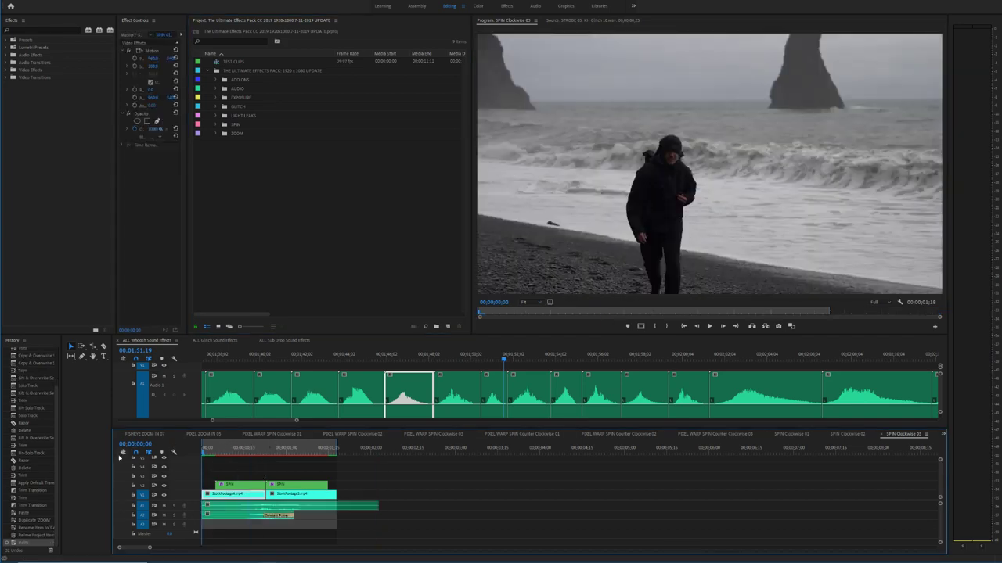
pyautogui.press('space')
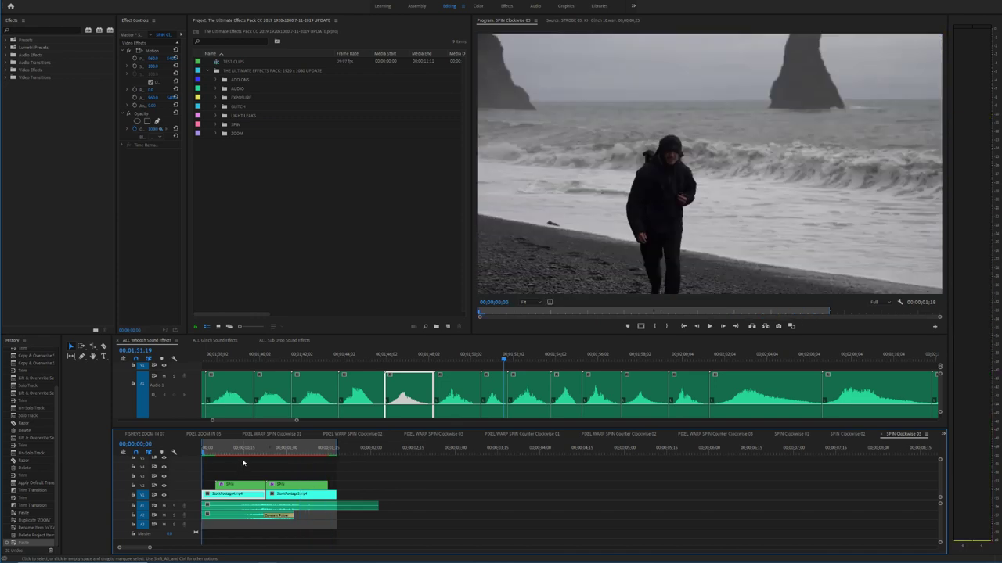
# Step: Extend the second-track whoosh to the end of the second SPIN clip, lengthen its fade to start just before the cut, and replay
pyautogui.press('Home')
pyautogui.press('space')
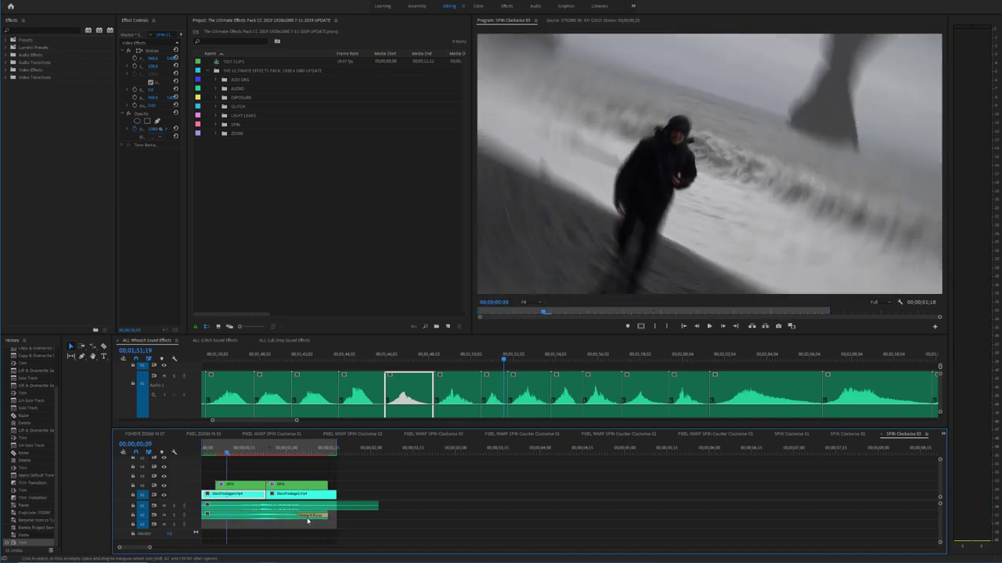
pyautogui.moveTo(300, 515); pyautogui.dragTo(258, 515)
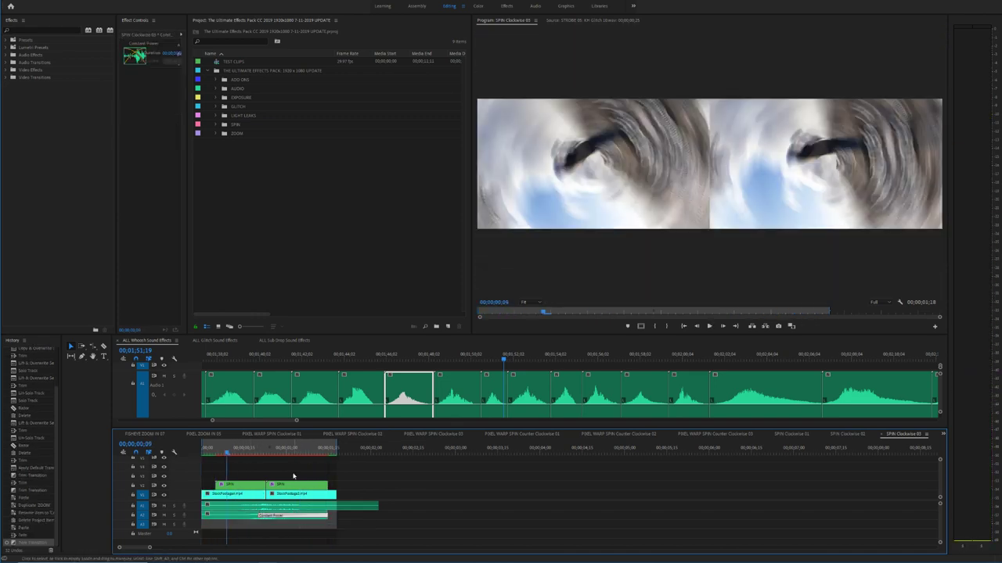
pyautogui.press('space')
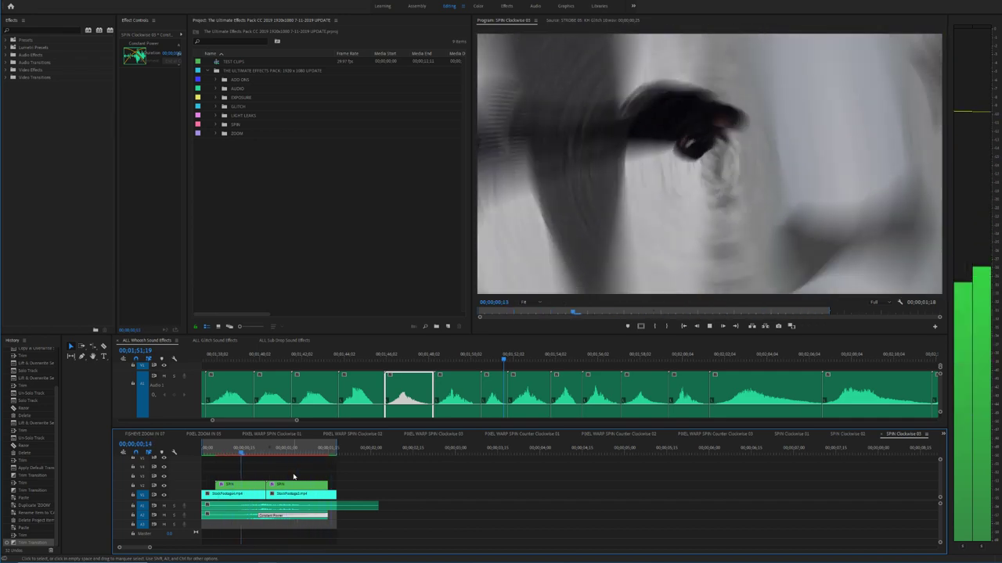
pyautogui.press('space')
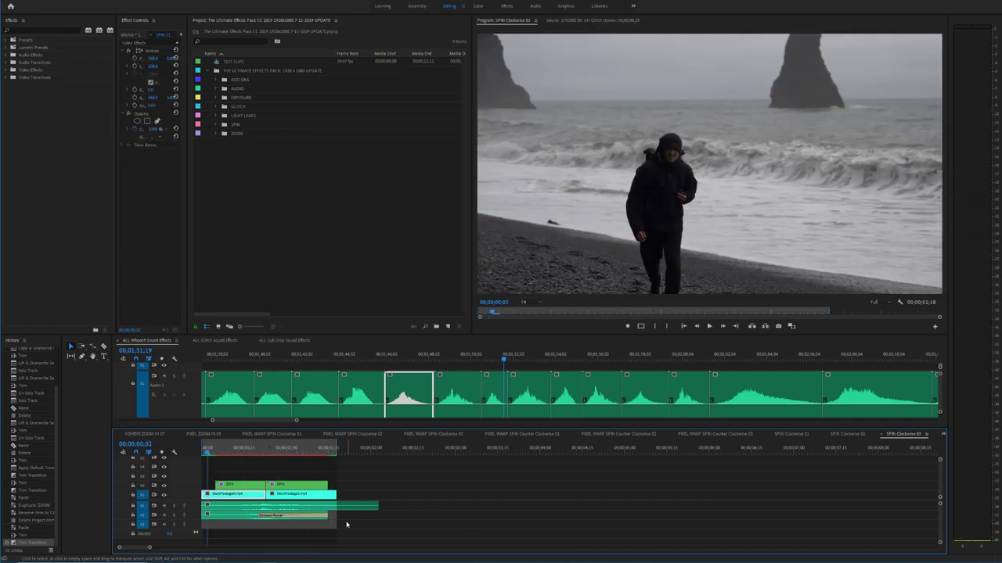
# Step: Copy both whoosh clips from SPIN Clockwise 03 to the start of the SPIN Counter Clockwise 01 sequence
pyautogui.moveTo(347, 524); pyautogui.dragTo(297, 506)
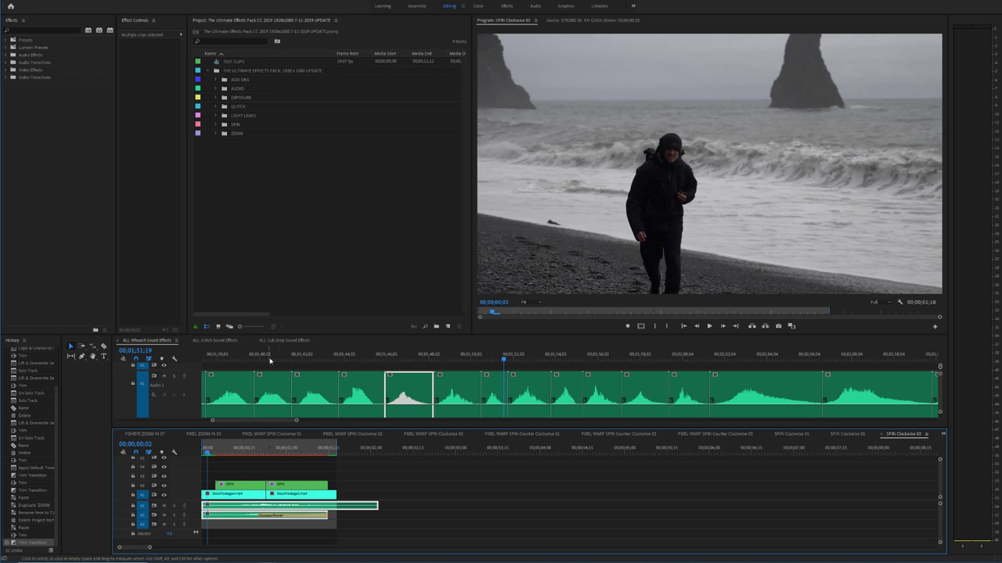
pyautogui.click(217, 125)
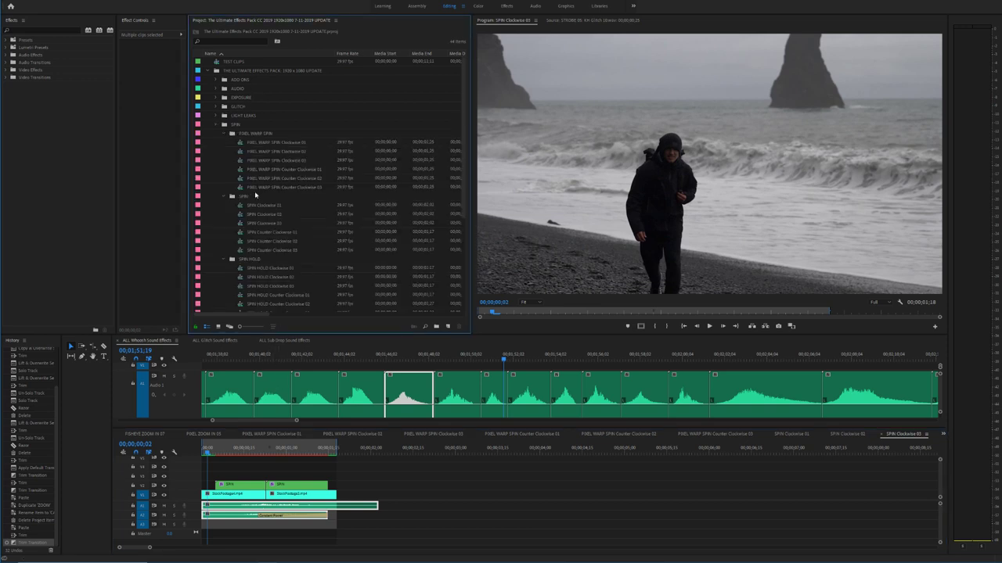
pyautogui.scroll(-4, 254, 194)
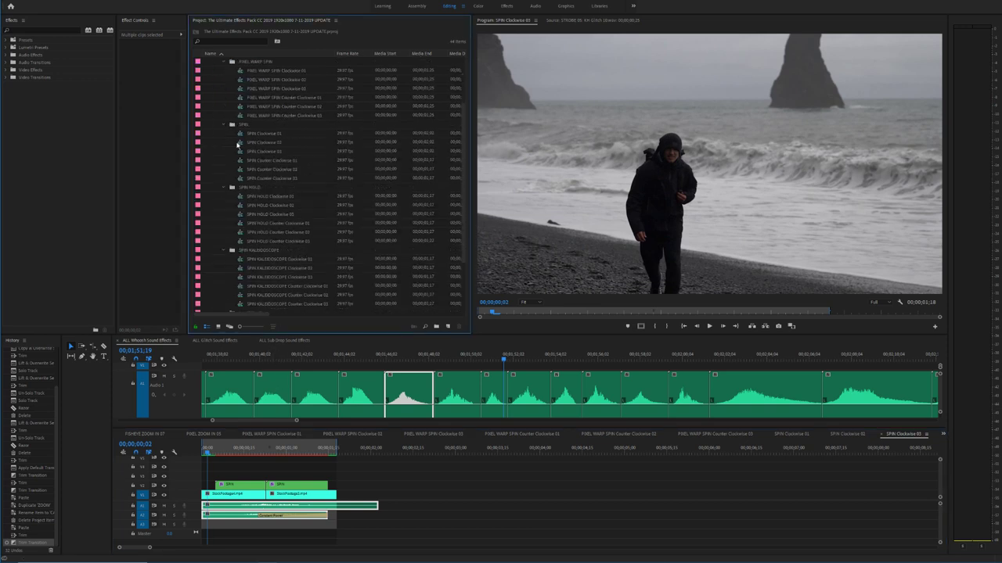
pyautogui.click(239, 142)
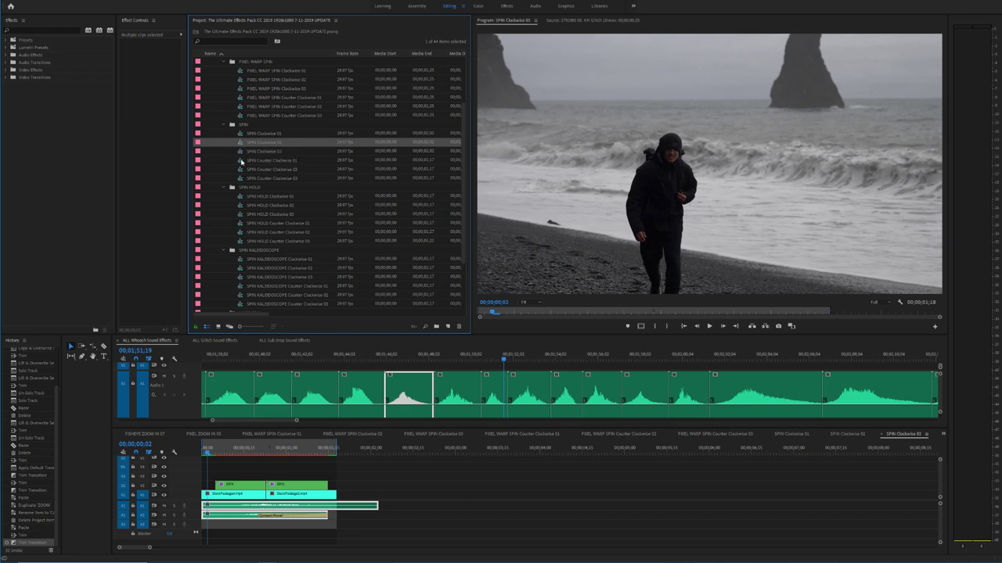
pyautogui.doubleClick(241, 160)
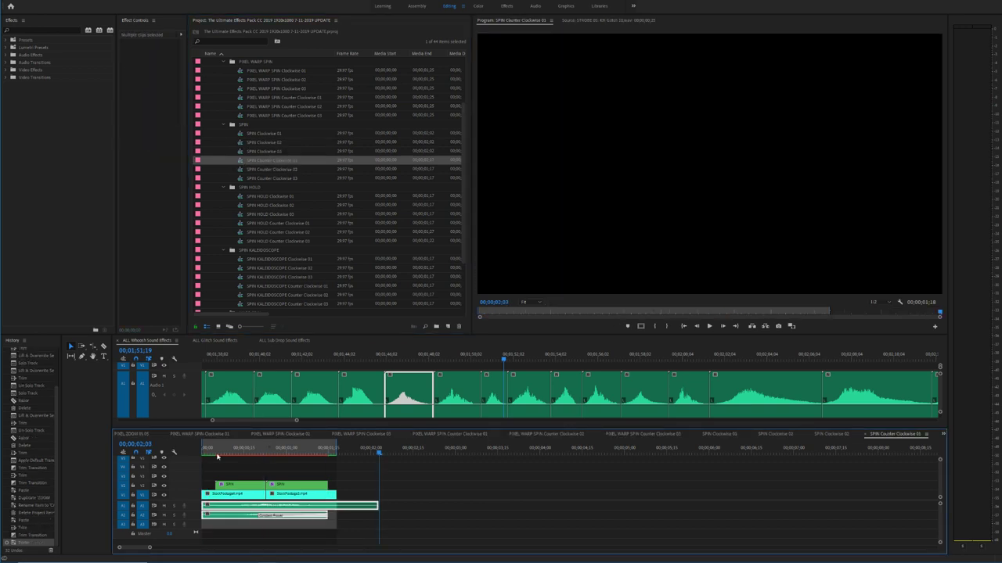
# Step: Trim the second-track whoosh to end shortly after the footage cut, shorten its fade to begin near the cut, and play the sequence
pyautogui.click(326, 533)
pyautogui.moveTo(327, 516); pyautogui.dragTo(282, 518)
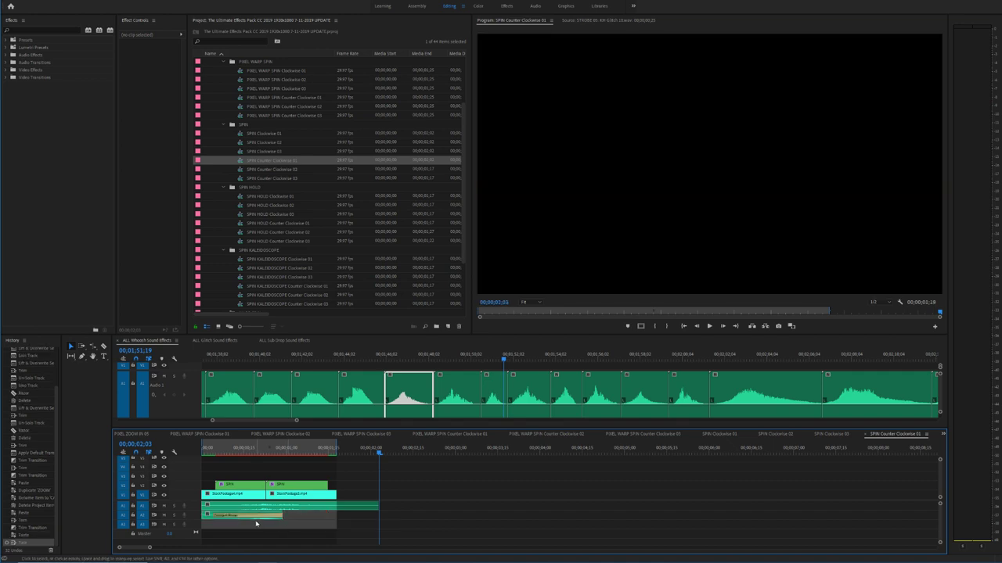
pyautogui.moveTo(214, 516); pyautogui.dragTo(263, 517)
pyautogui.moveTo(216, 449); pyautogui.dragTo(146, 448)
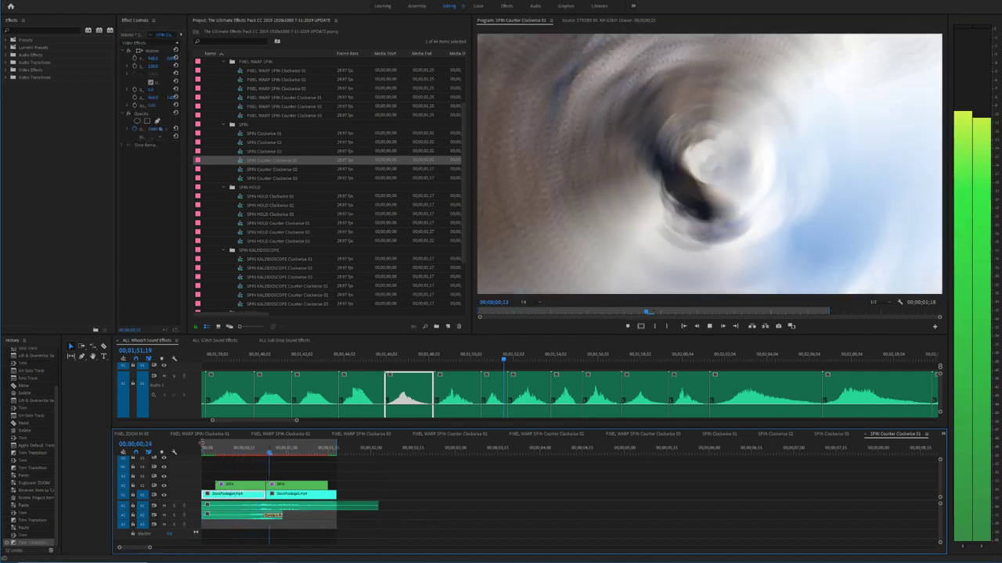
pyautogui.moveTo(223, 448); pyautogui.dragTo(158, 448)
pyautogui.press('space')
pyautogui.press('space')
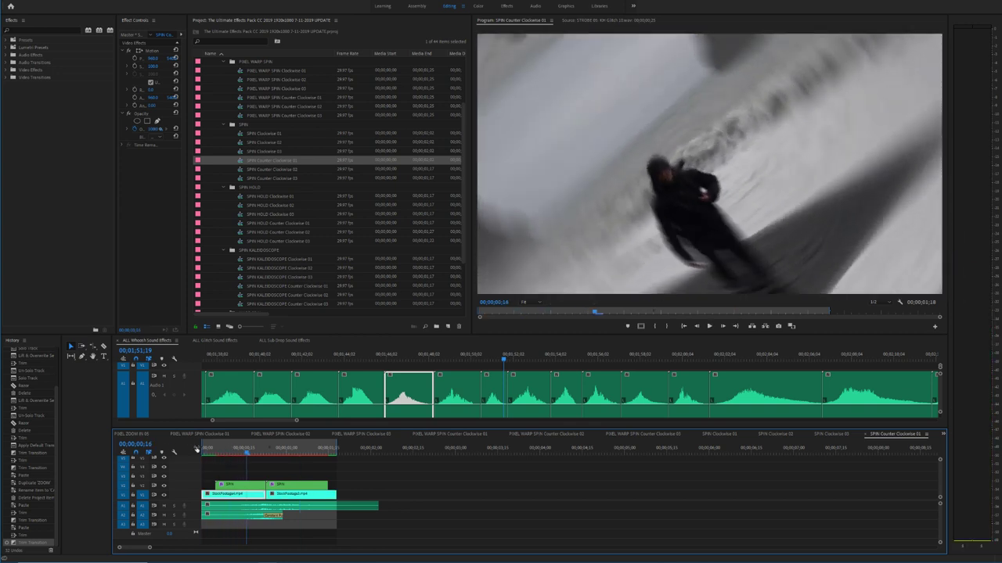
# Step: Replay SPIN Counter Clockwise 01 and flatten the start of the first SPIN clip's Transform Rotation curve using the first keyframe's handle
pyautogui.moveTo(236, 451); pyautogui.dragTo(217, 456)
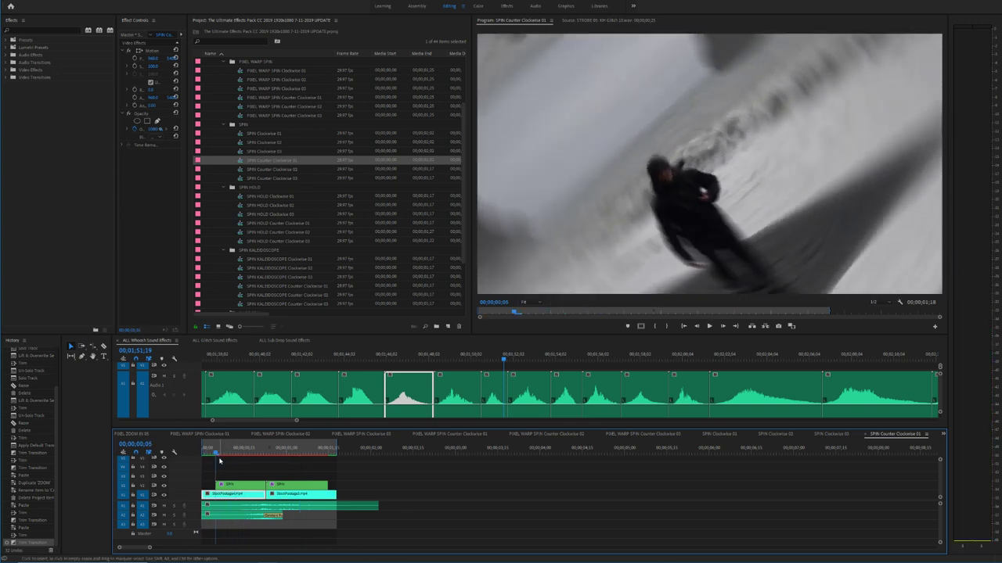
pyautogui.press('space')
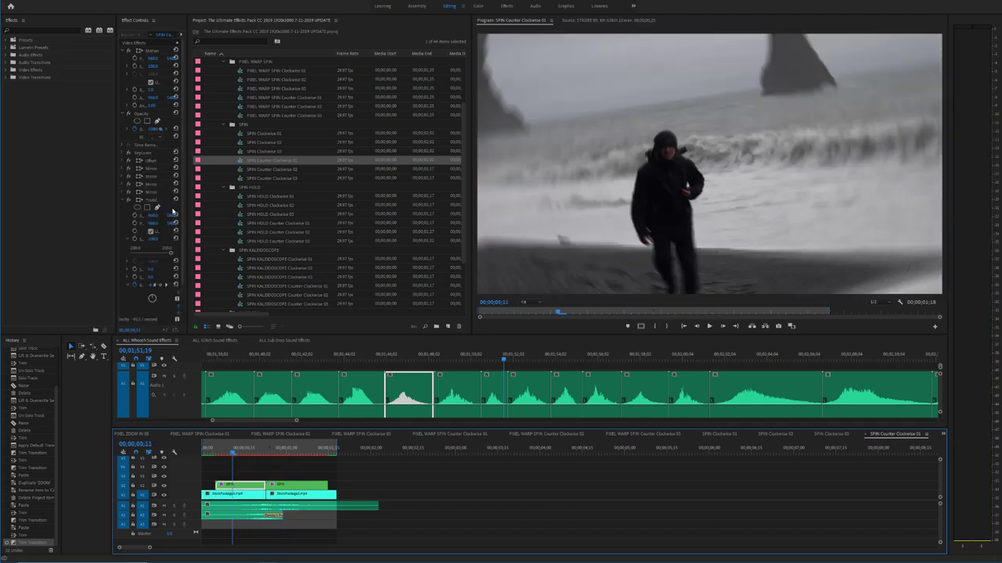
pyautogui.moveTo(187, 215); pyautogui.dragTo(382, 215)
pyautogui.scroll(-3, 280, 226)
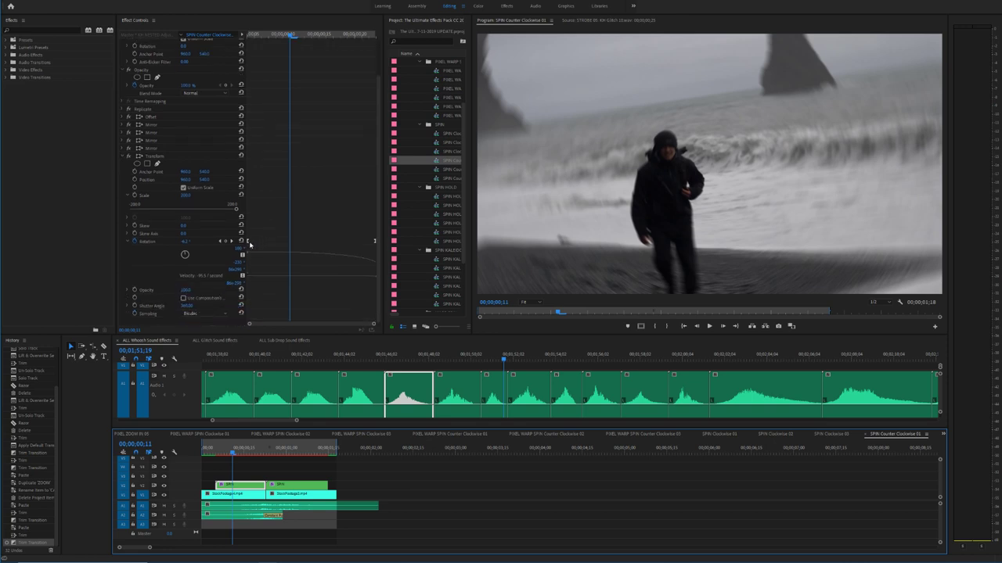
pyautogui.click(289, 229)
pyautogui.moveTo(302, 34)
pyautogui.mouseDown()
pyautogui.moveTo(245, 38)
pyautogui.moveTo(284, 37)
pyautogui.mouseUp()
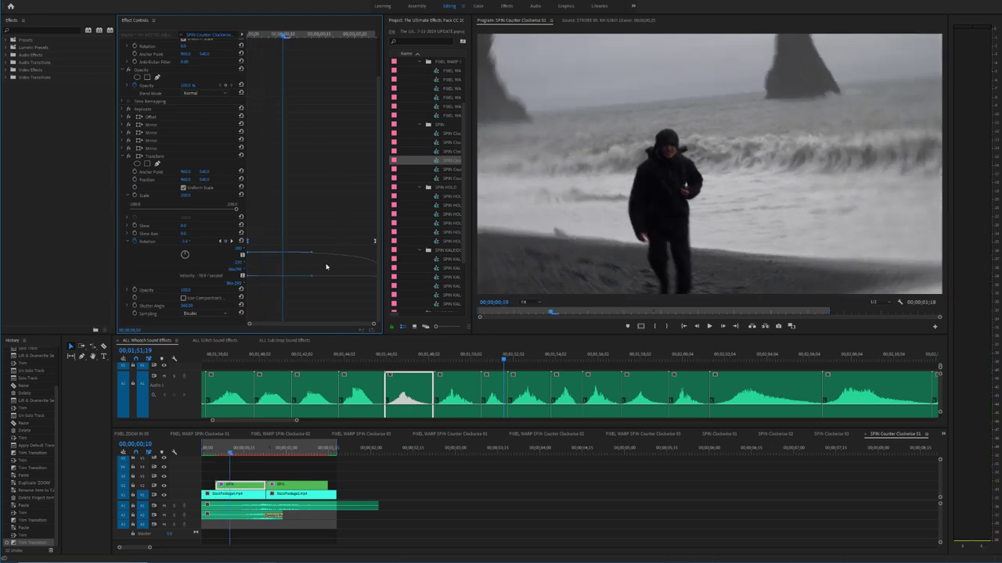
pyautogui.moveTo(326, 266); pyautogui.dragTo(323, 320)
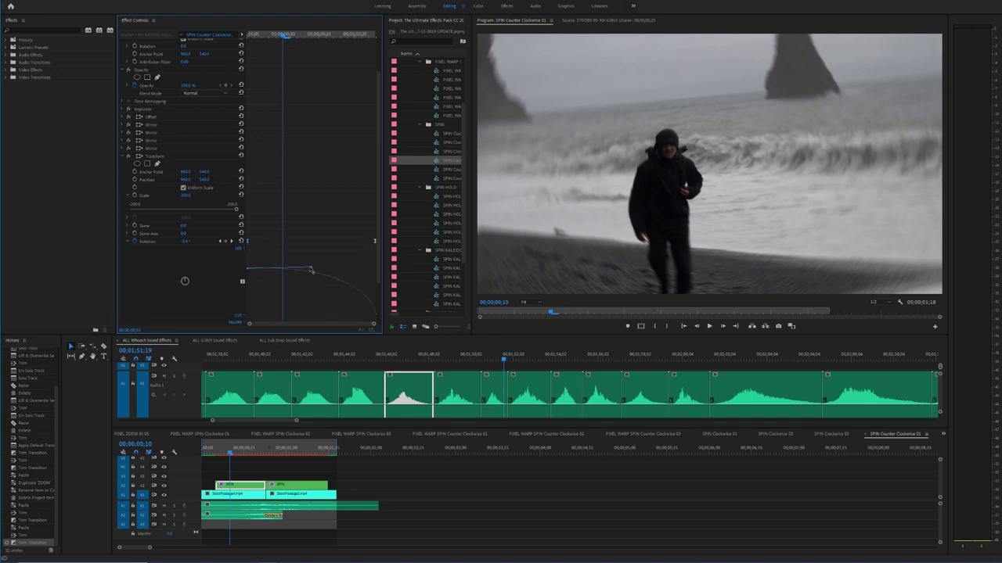
pyautogui.moveTo(310, 269); pyautogui.dragTo(328, 271)
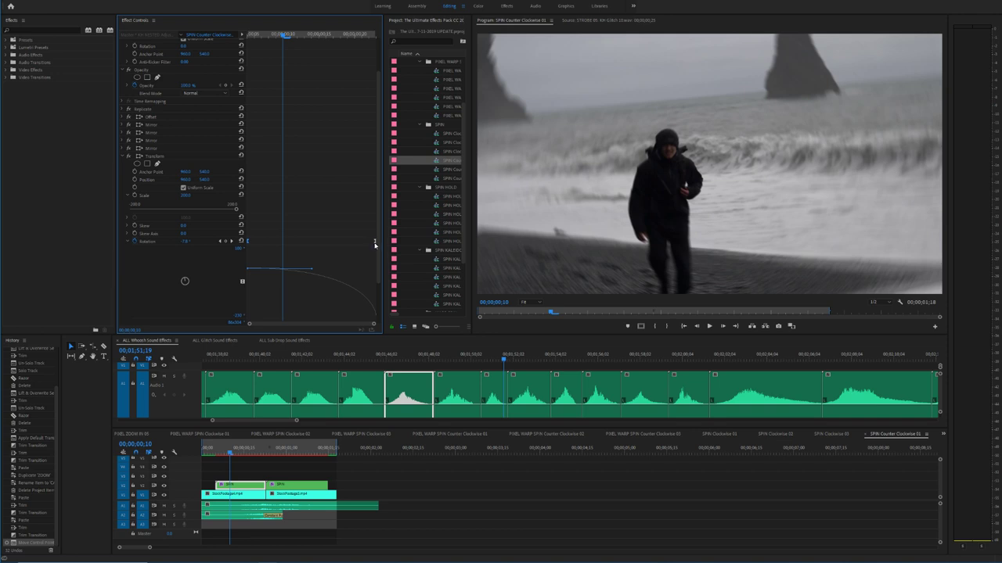
# Step: Steepen the end of that rotation curve, keep its last keyframe at the clip's end, and replay the sequence
pyautogui.moveTo(375, 245); pyautogui.dragTo(365, 246)
pyautogui.moveTo(364, 319); pyautogui.dragTo(375, 302)
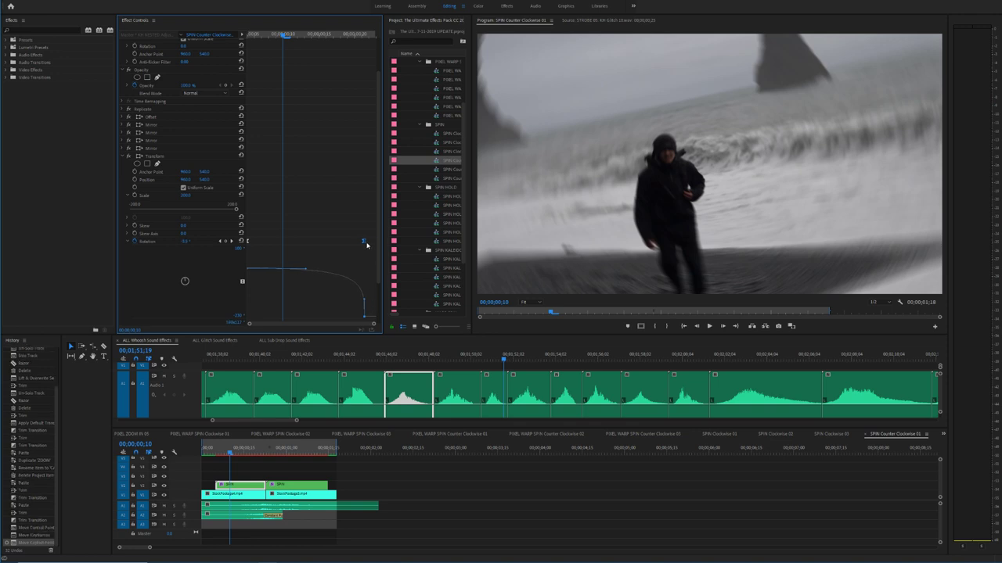
pyautogui.moveTo(366, 245); pyautogui.dragTo(378, 245)
pyautogui.moveTo(231, 453); pyautogui.dragTo(149, 441)
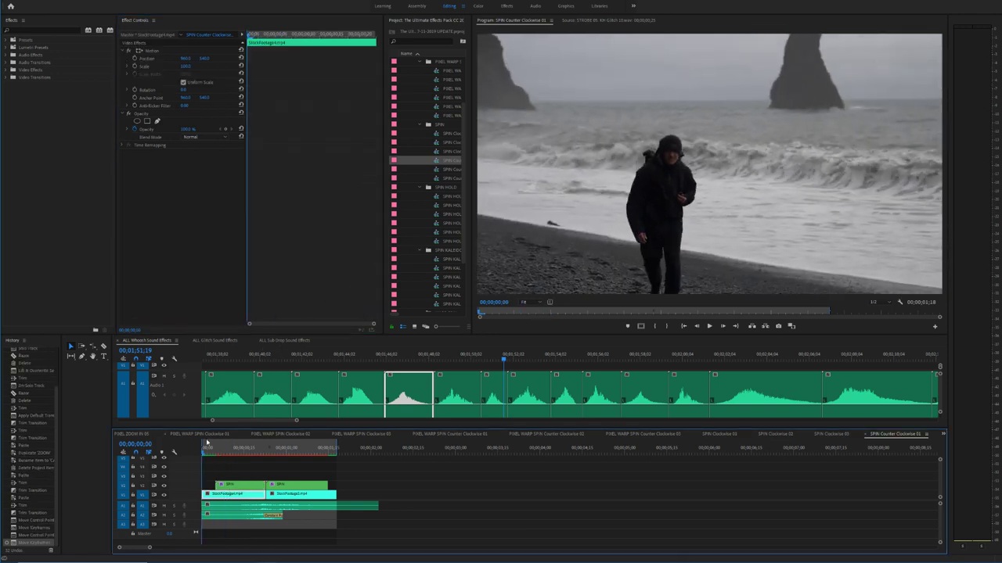
pyautogui.press('space')
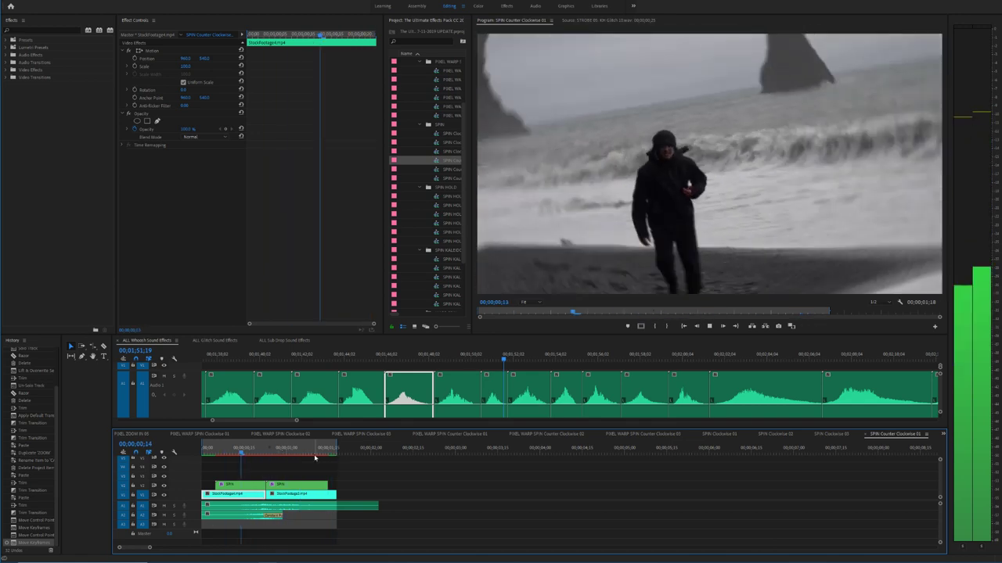
pyautogui.press('space')
# Step: Copy both whoosh clips from SPIN Counter Clockwise 01 to the start of SPIN Counter Clockwise 02 and play the sequence
pyautogui.hotkey('ctrl', 'a')
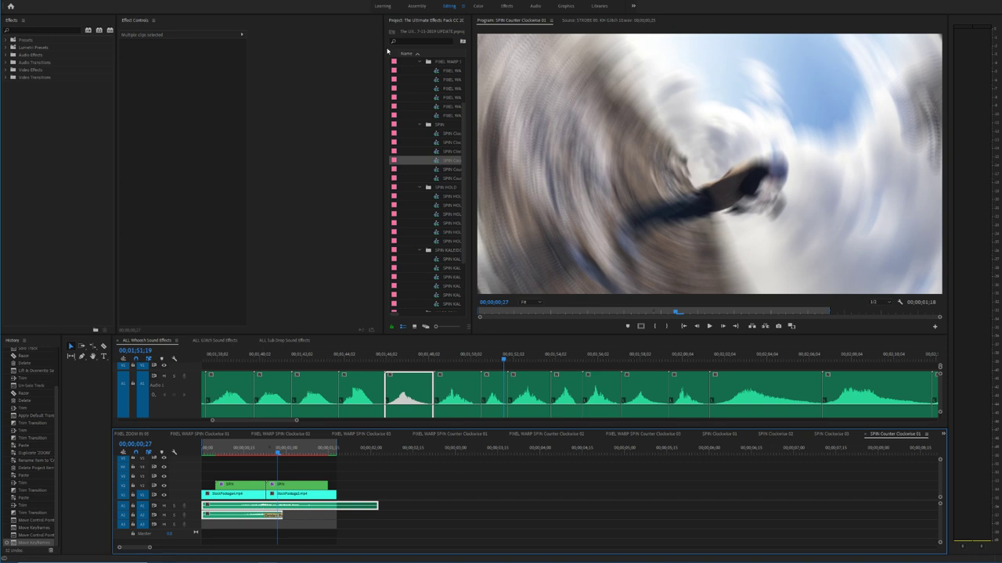
pyautogui.moveTo(387, 51); pyautogui.dragTo(220, 64)
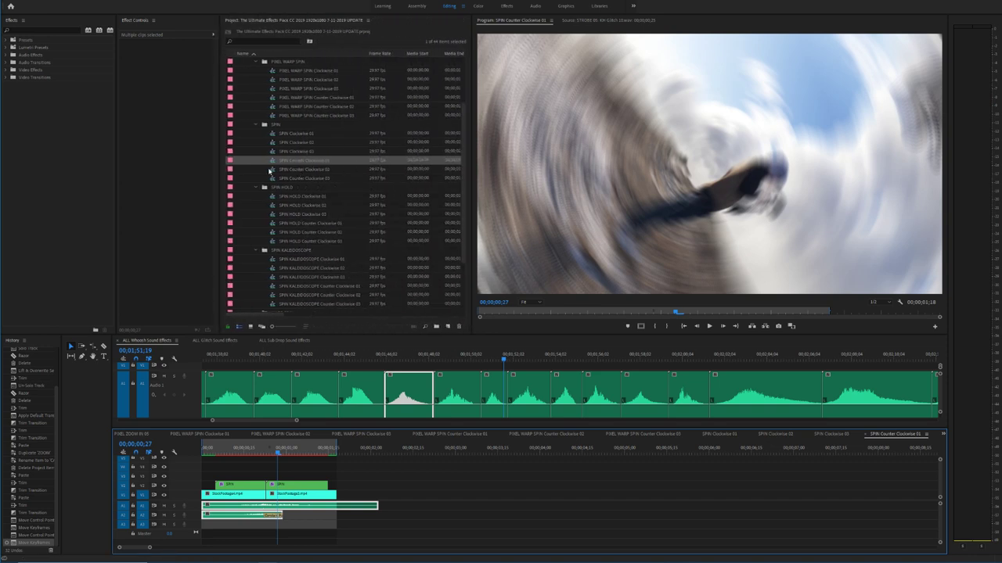
pyautogui.doubleClick(270, 170)
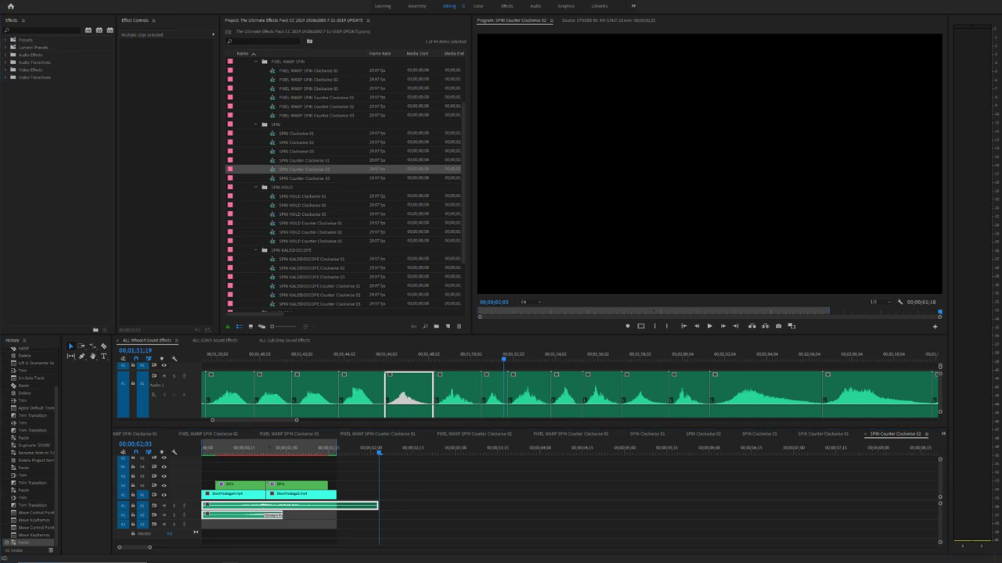
pyautogui.click(348, 451)
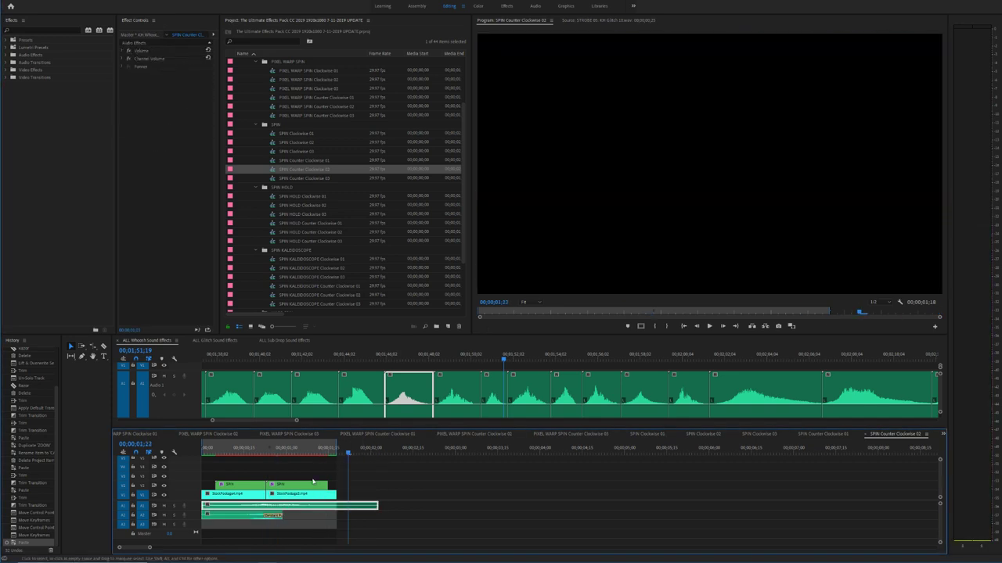
pyautogui.moveTo(313, 447); pyautogui.dragTo(203, 448)
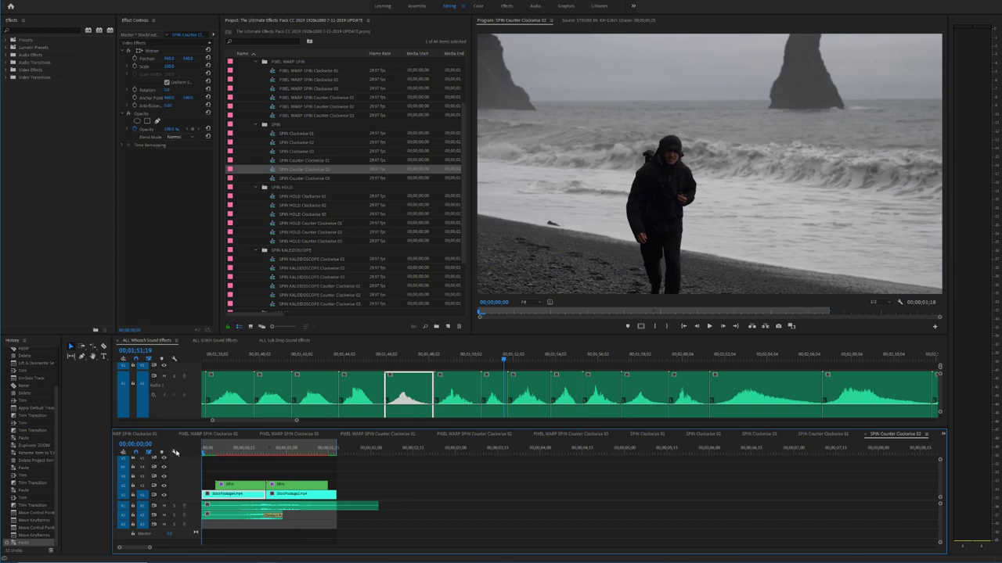
pyautogui.click(296, 521)
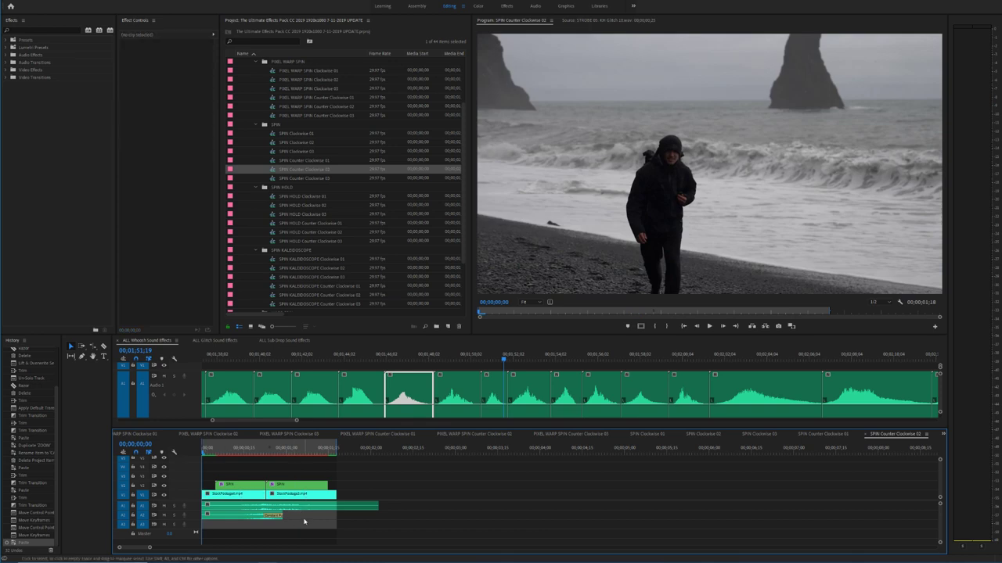
pyautogui.press('space')
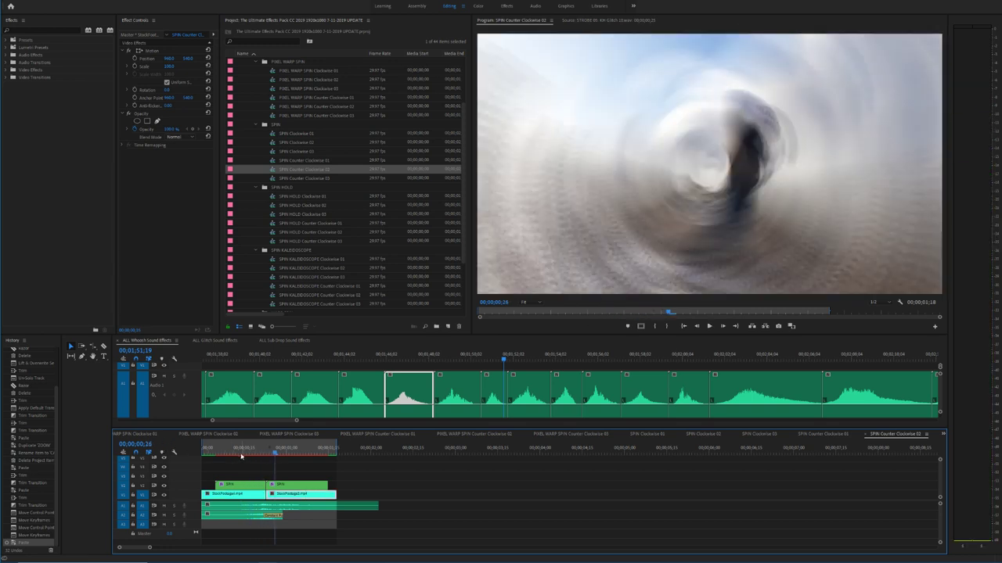
pyautogui.moveTo(215, 452); pyautogui.dragTo(210, 450)
pyautogui.press('space')
pyautogui.press('space')
pyautogui.click(227, 452)
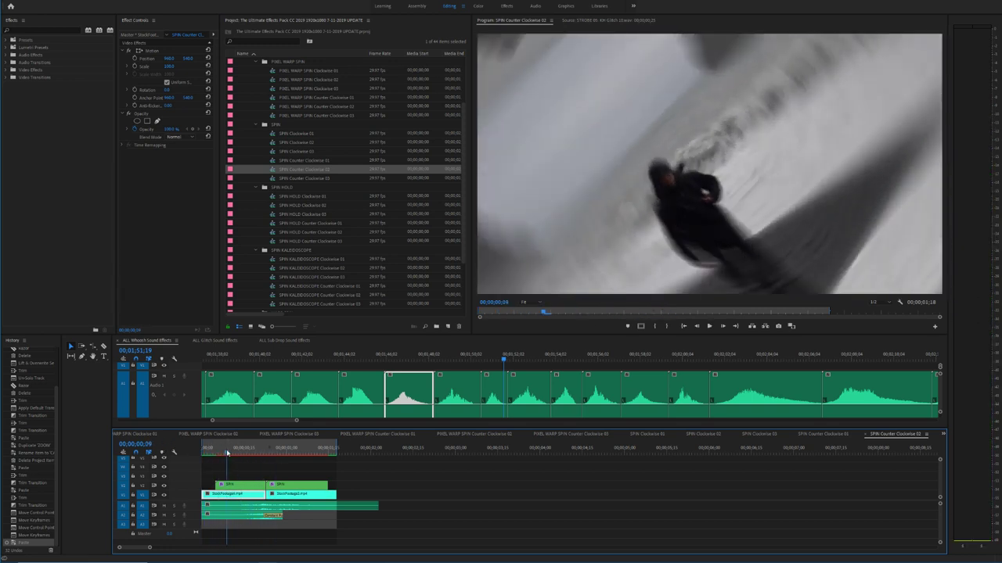
# Step: Reshape the first SPIN clip's Transform Rotation curve in SPIN Counter Clockwise 02 for a steeper end, and replay the sequence
pyautogui.click(239, 485)
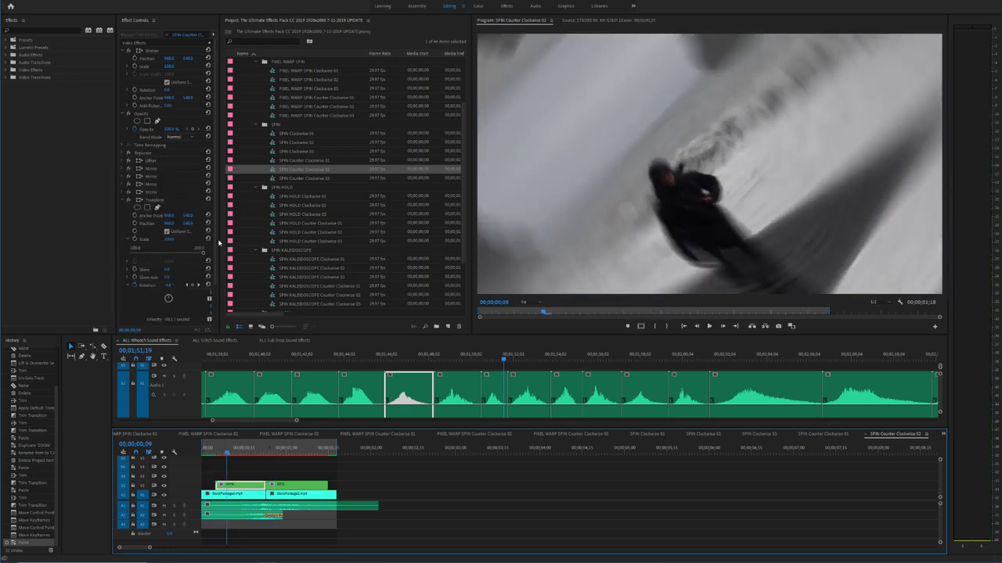
pyautogui.moveTo(220, 241); pyautogui.dragTo(428, 230)
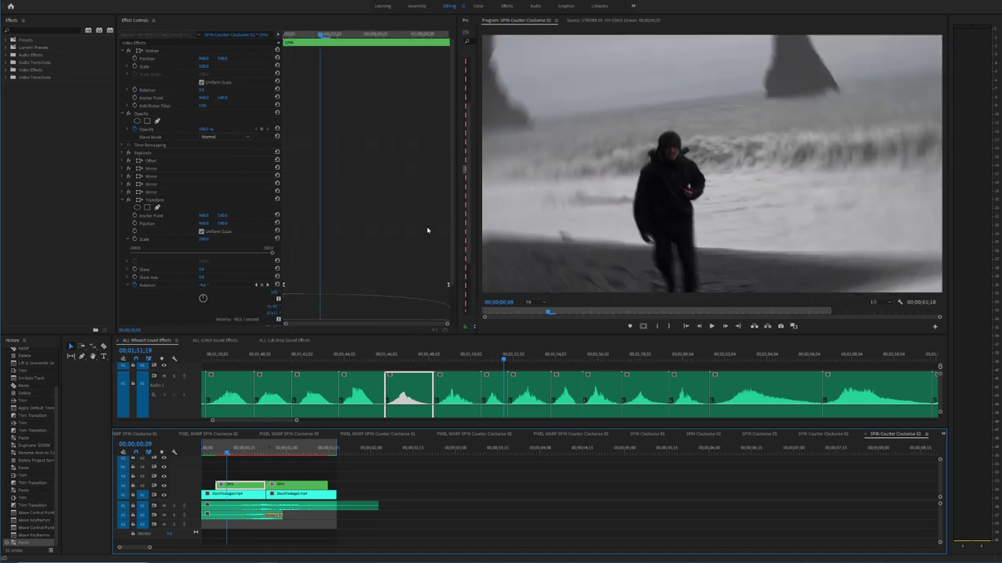
pyautogui.click(290, 290)
pyautogui.moveTo(443, 292)
pyautogui.mouseDown()
pyautogui.moveTo(440, 304)
pyautogui.moveTo(452, 287)
pyautogui.mouseUp()
pyautogui.moveTo(213, 450); pyautogui.dragTo(185, 452)
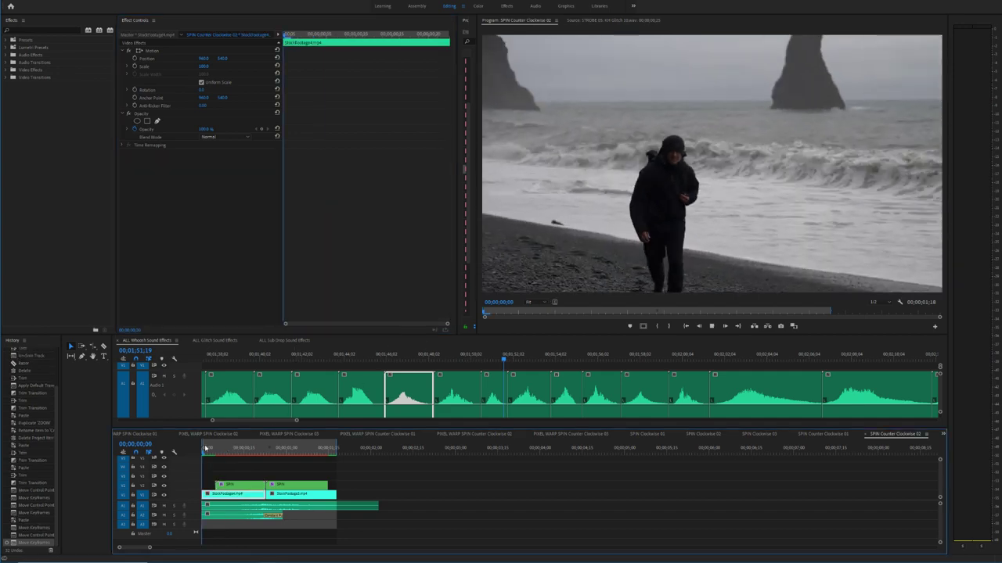
pyautogui.click(231, 449)
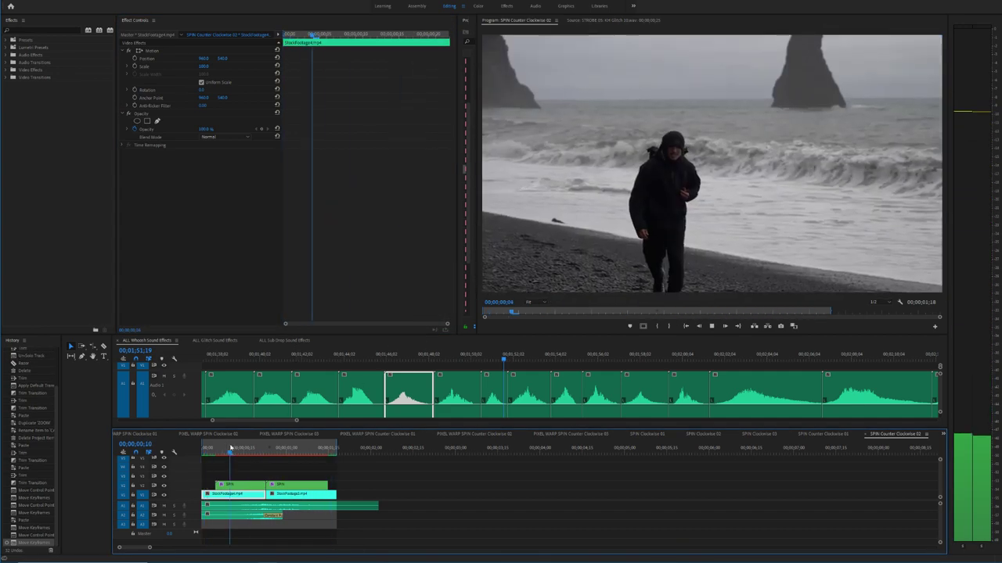
pyautogui.press('space')
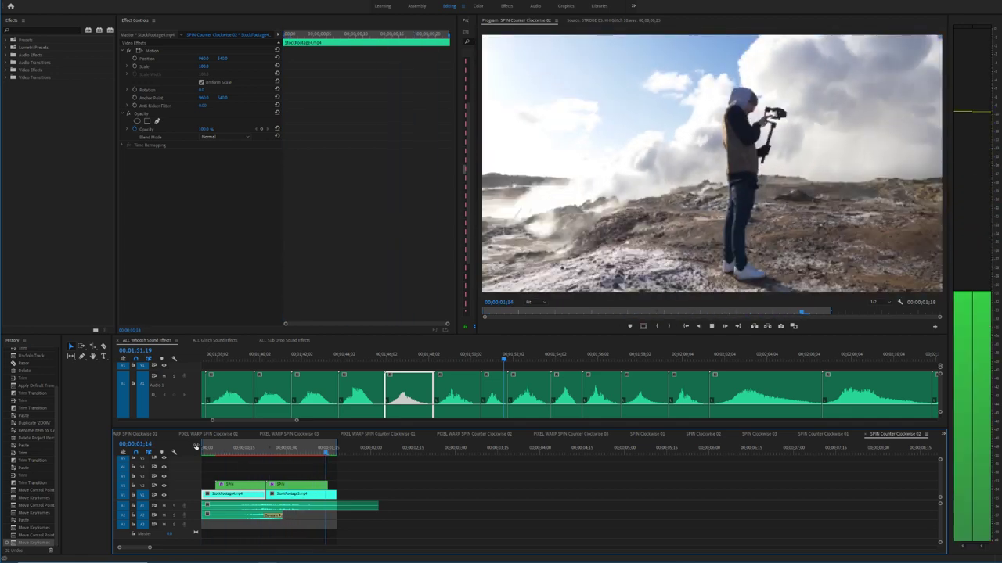
pyautogui.click(236, 450)
pyautogui.click(244, 486)
pyautogui.press('space')
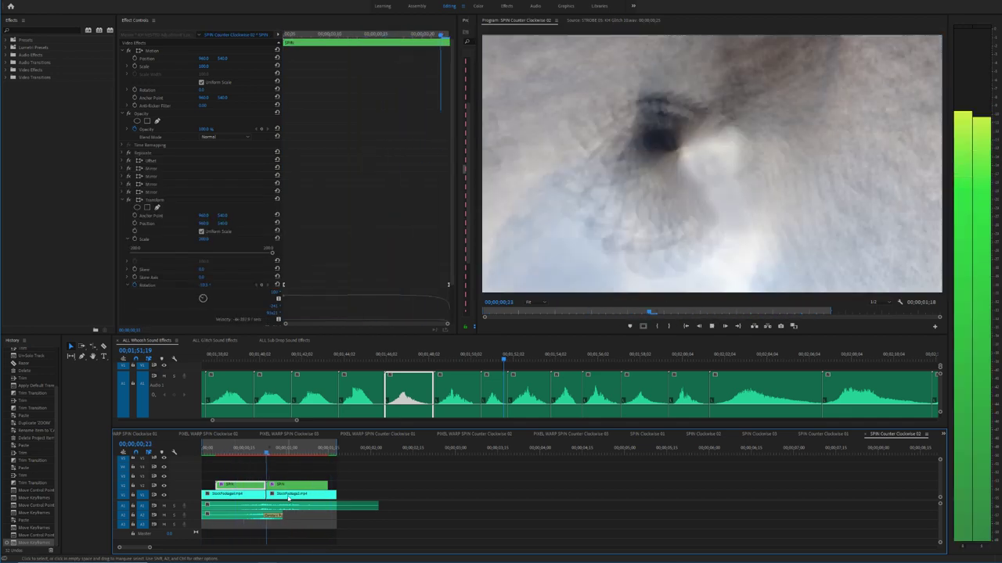
pyautogui.press('space')
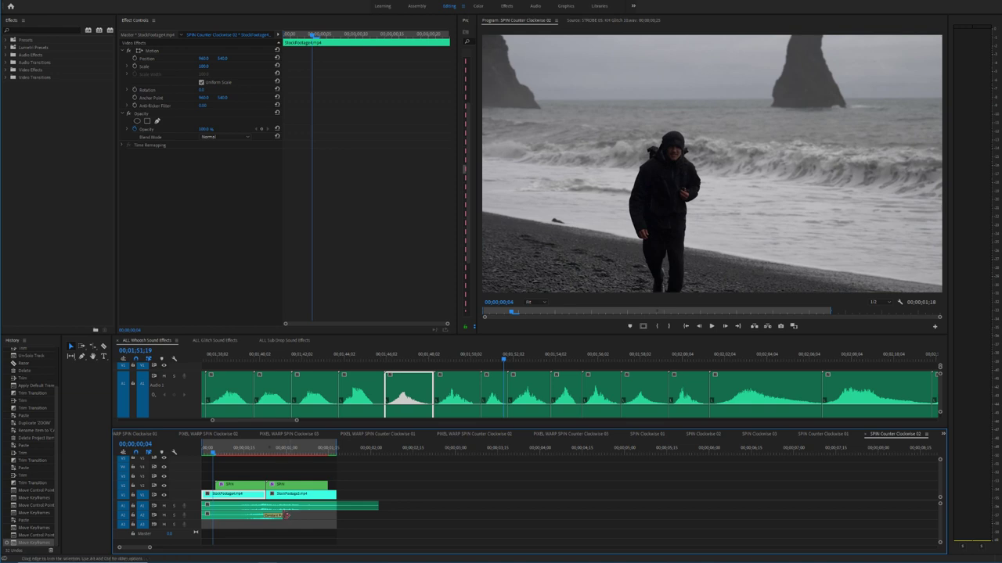
# Step: Extend the second-track whoosh to the end of the second SPIN clip and lengthen its fade to start at the footage cut
pyautogui.moveTo(286, 516); pyautogui.dragTo(266, 517)
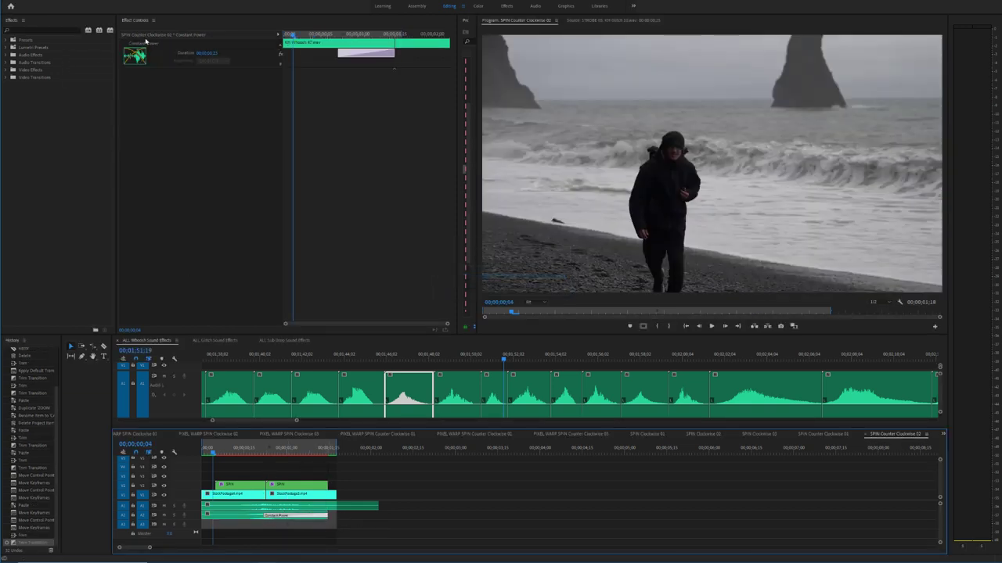
pyautogui.click(316, 99)
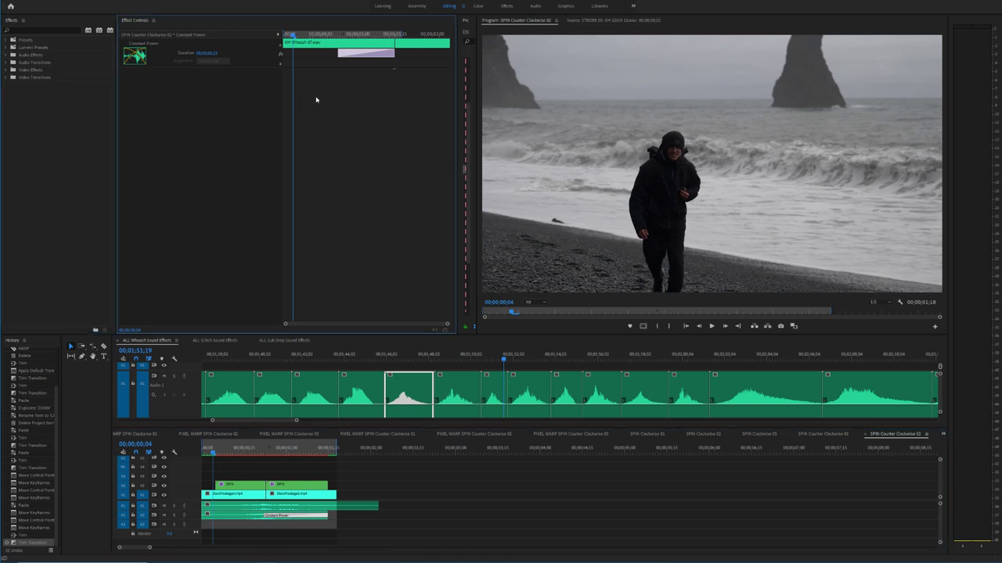
pyautogui.moveTo(456, 125); pyautogui.dragTo(241, 126)
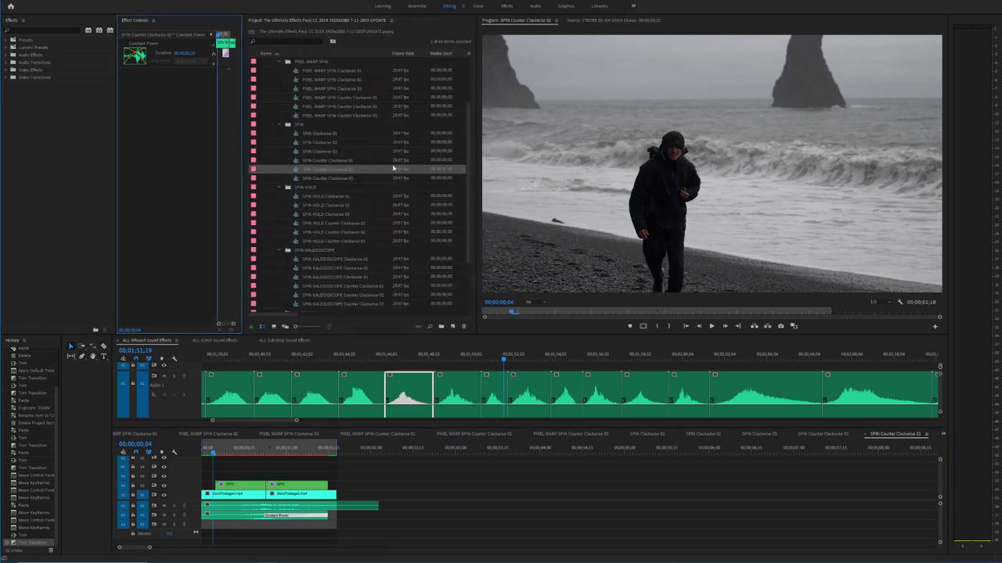
# Step: Copy both whoosh clips from SPIN Counter Clockwise 02 to the start of SPIN Counter Clockwise 03 and play the sequence
pyautogui.moveTo(363, 528); pyautogui.dragTo(299, 506)
pyautogui.doubleClick(297, 179)
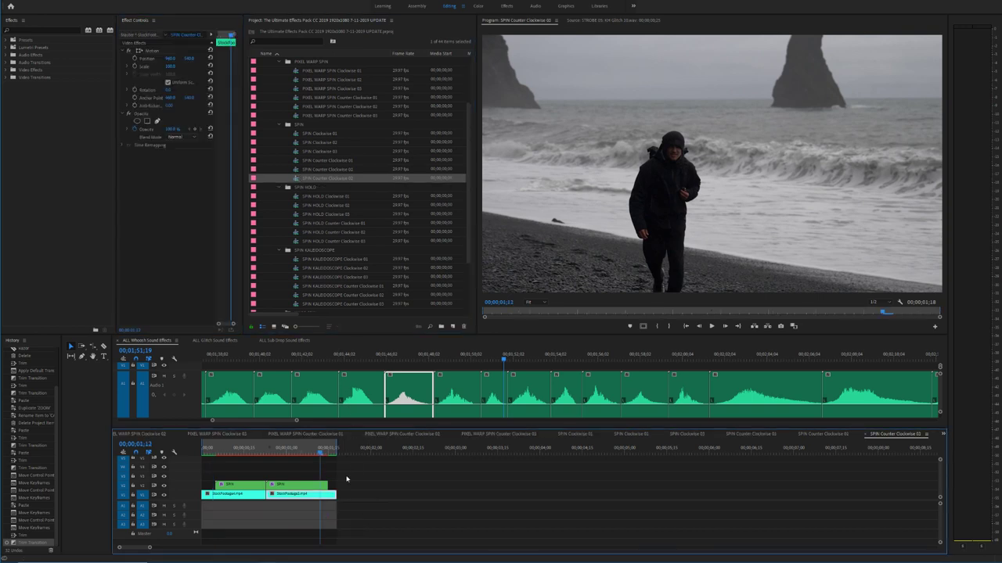
pyautogui.click(221, 460)
pyautogui.press('space')
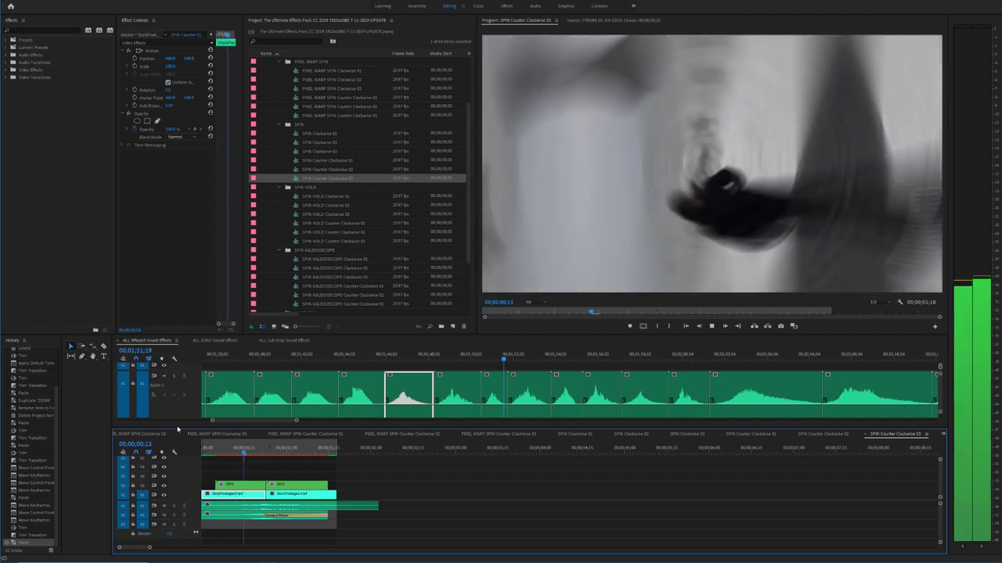
pyautogui.press('space')
pyautogui.moveTo(220, 445); pyautogui.dragTo(143, 451)
pyautogui.press('space')
pyautogui.press('space')
pyautogui.press('space')
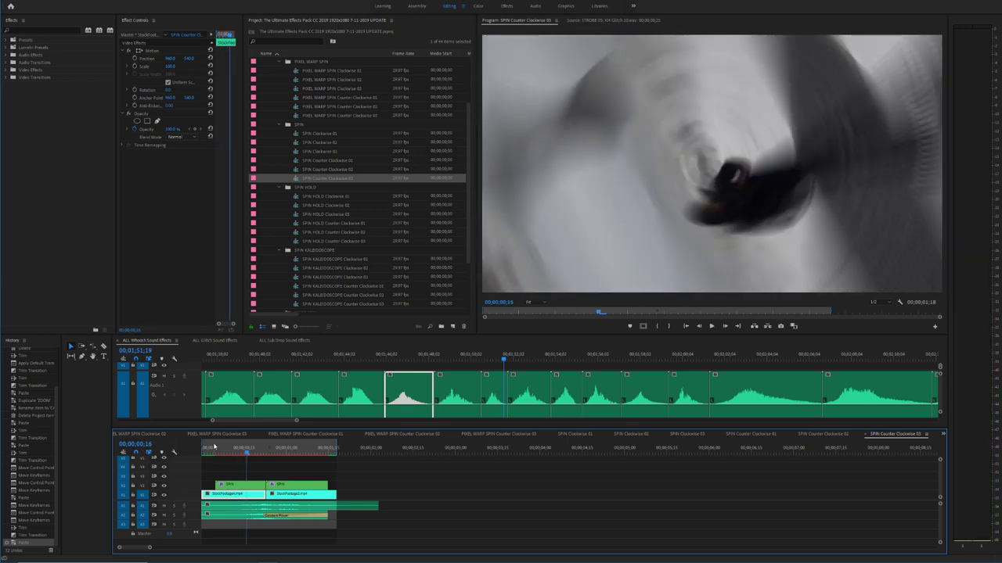
pyautogui.press('space')
pyautogui.press('Home')
pyautogui.press('space')
pyautogui.press('space')
# Step: Ease the start of the first SPIN clip's Transform Rotation curve in SPIN Counter Clockwise 03 and replay the sequence
pyautogui.click(235, 485)
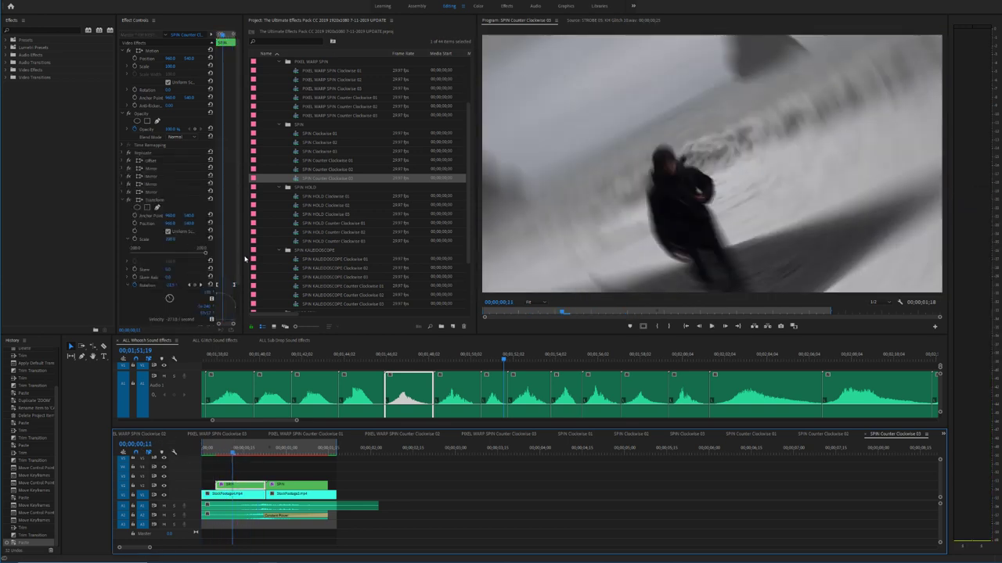
pyautogui.moveTo(244, 258); pyautogui.dragTo(324, 270)
pyautogui.click(222, 284)
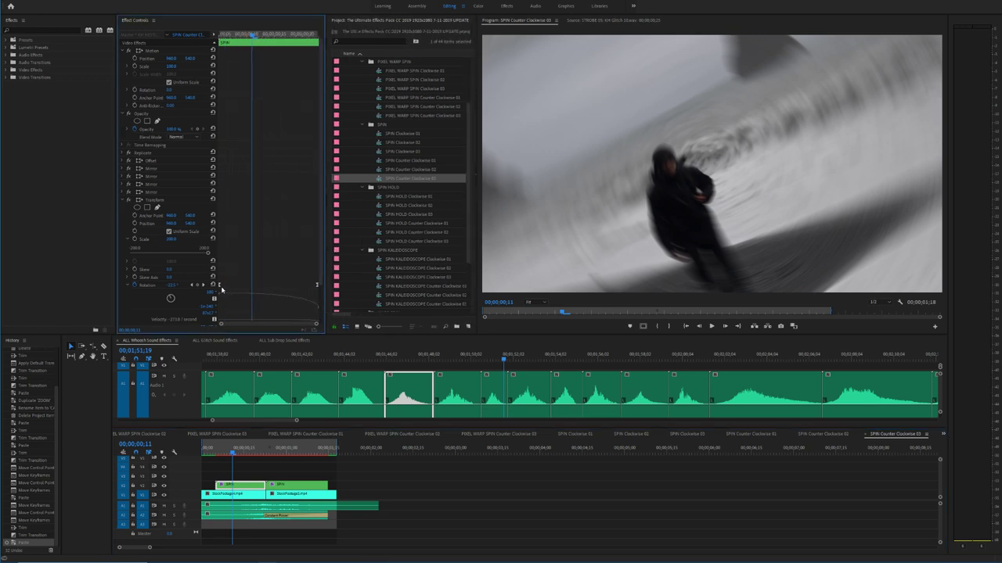
pyautogui.moveTo(222, 288); pyautogui.dragTo(288, 295)
pyautogui.moveTo(232, 449); pyautogui.dragTo(174, 448)
pyautogui.press('space')
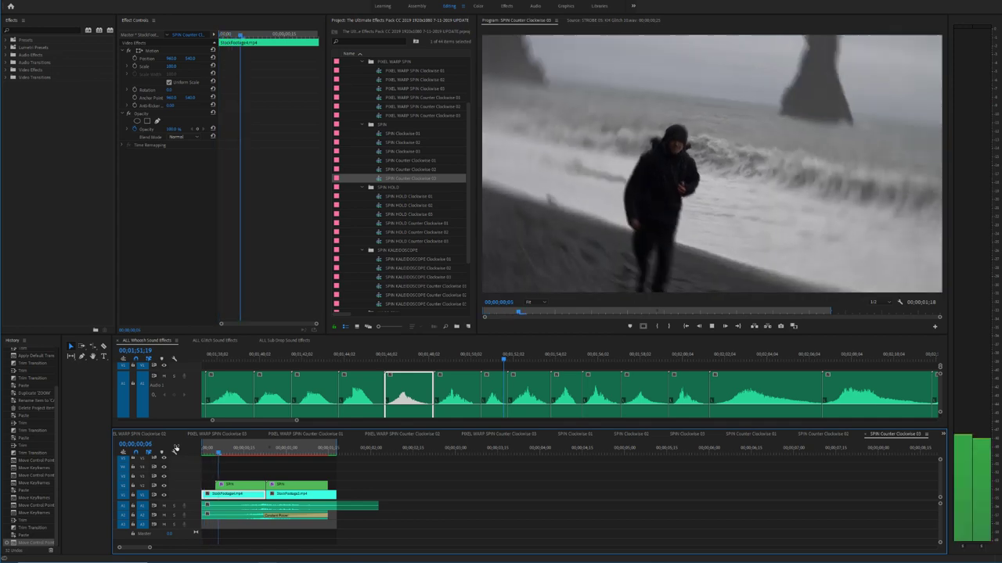
pyautogui.press('space')
# Step: Fine-tune the handle of the first SPIN clip's starting rotation keyframe and replay SPIN Counter Clockwise 03 from the beginning
pyautogui.click(239, 485)
pyautogui.click(231, 297)
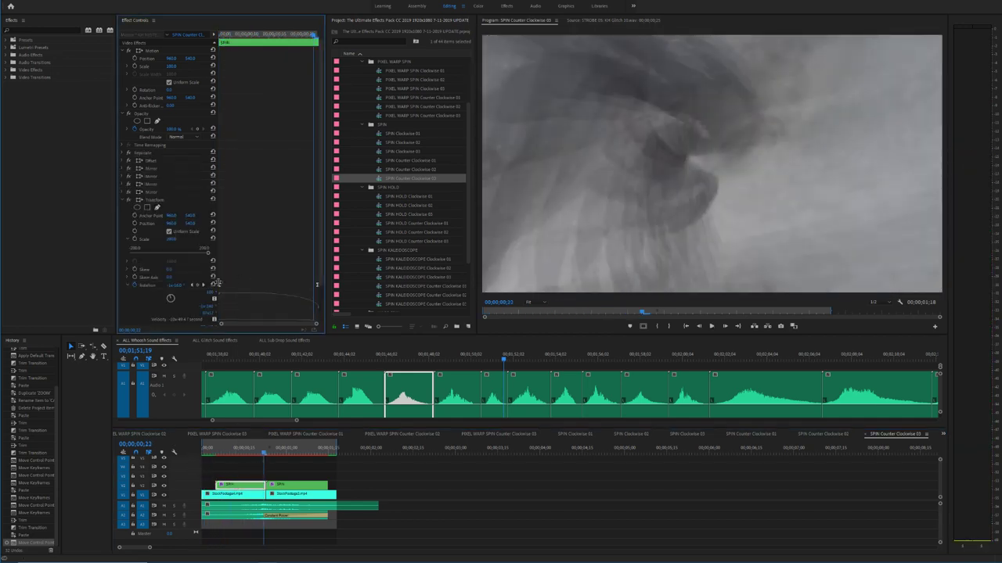
pyautogui.moveTo(272, 295); pyautogui.dragTo(274, 297)
pyautogui.moveTo(236, 451); pyautogui.dragTo(190, 454)
pyautogui.press('space')
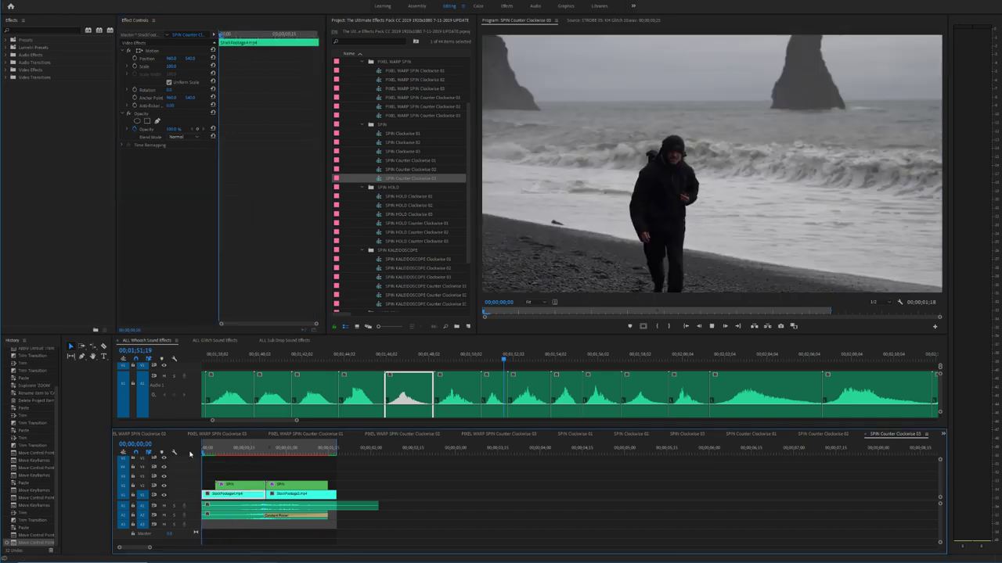
# Step: Refine the first SPIN clip's ending Transform Rotation keyframe and its easing in SPIN Counter Clockwise 03 and replay the sequence
pyautogui.press('space')
pyautogui.click(240, 485)
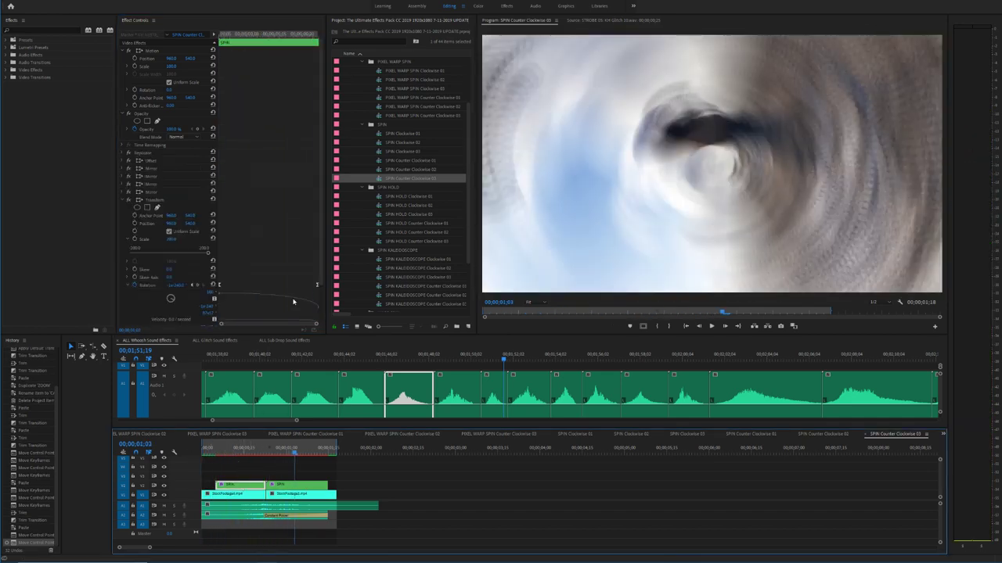
pyautogui.moveTo(317, 286)
pyautogui.mouseDown()
pyautogui.moveTo(308, 287)
pyautogui.moveTo(309, 303)
pyautogui.mouseUp()
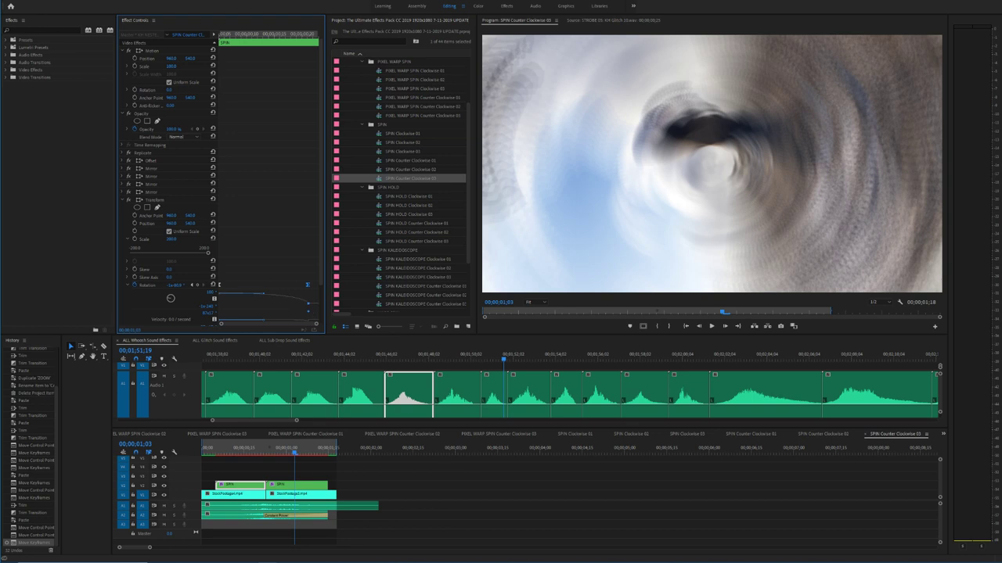
pyautogui.hotkey('ctrl', 'z')
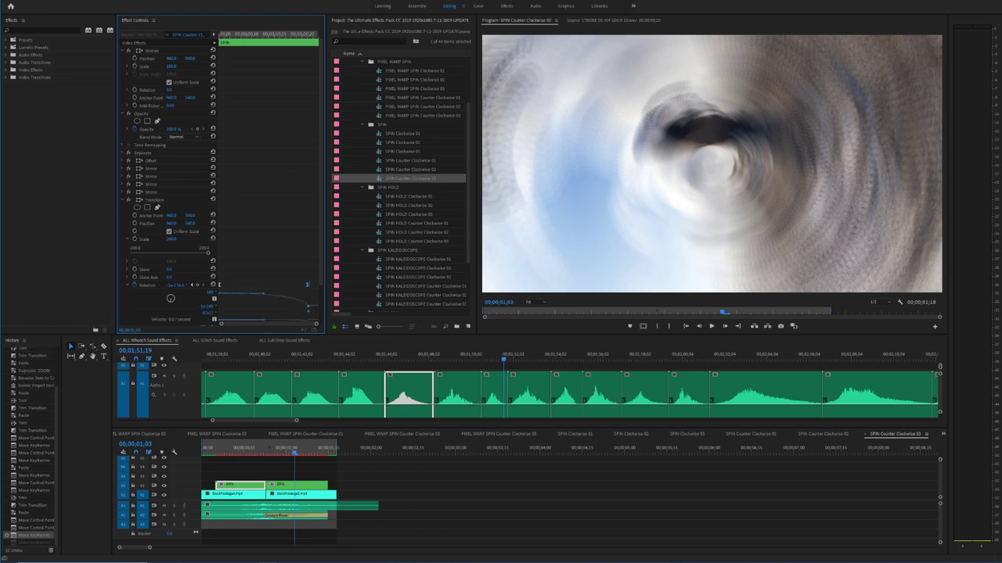
pyautogui.rightClick(309, 286)
pyautogui.click(344, 392)
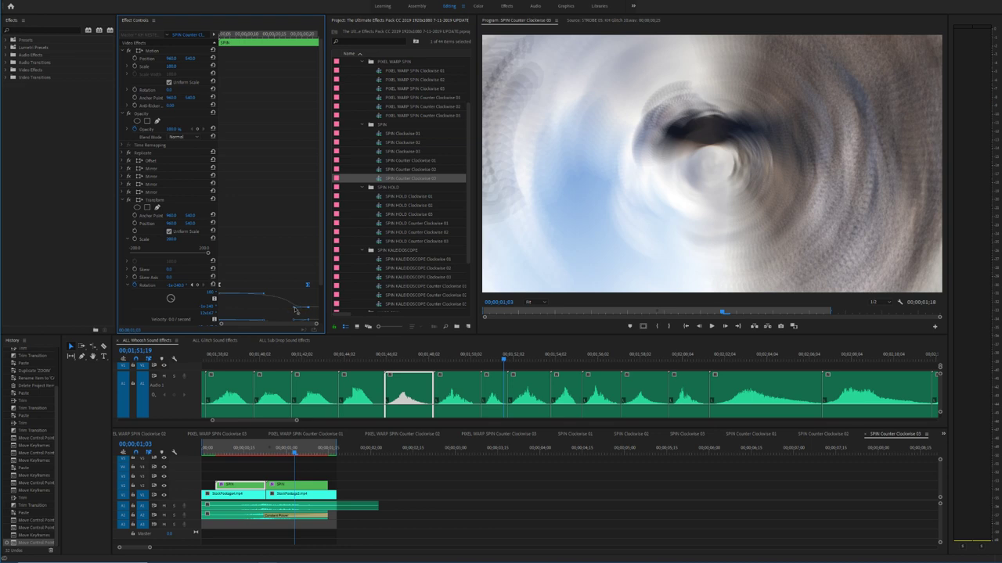
pyautogui.moveTo(295, 309); pyautogui.dragTo(378, 284)
pyautogui.moveTo(255, 450); pyautogui.dragTo(162, 441)
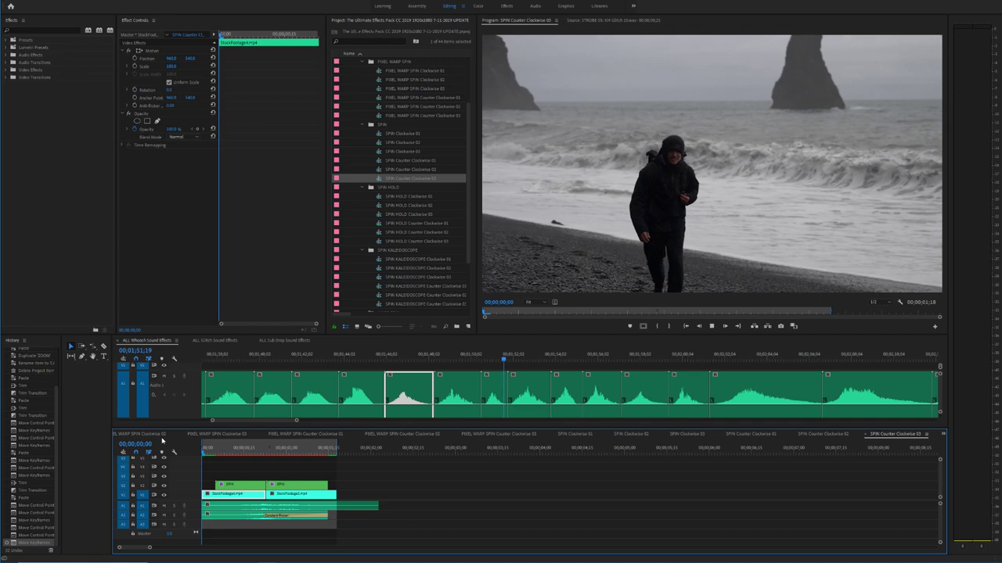
pyautogui.press('space')
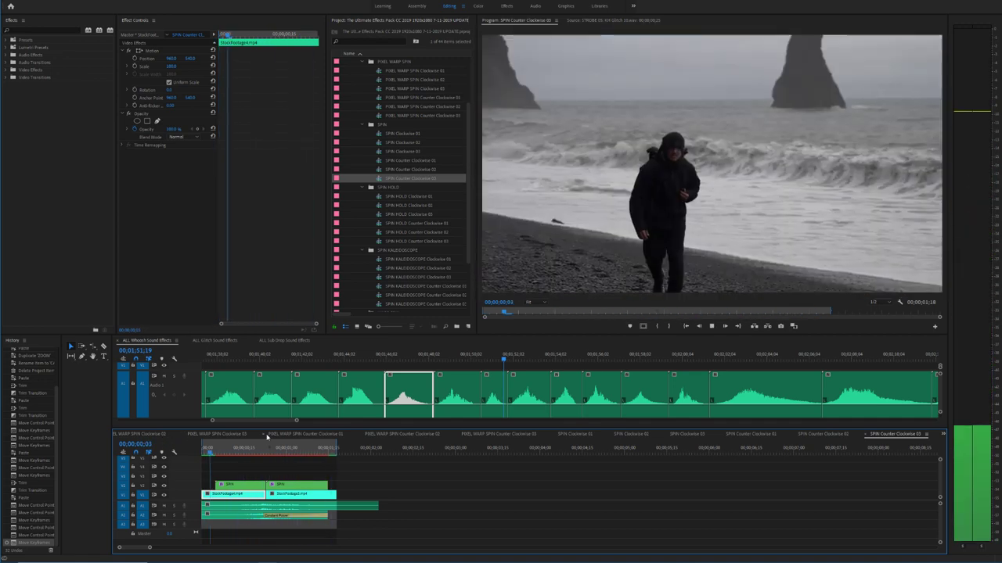
pyautogui.press('space')
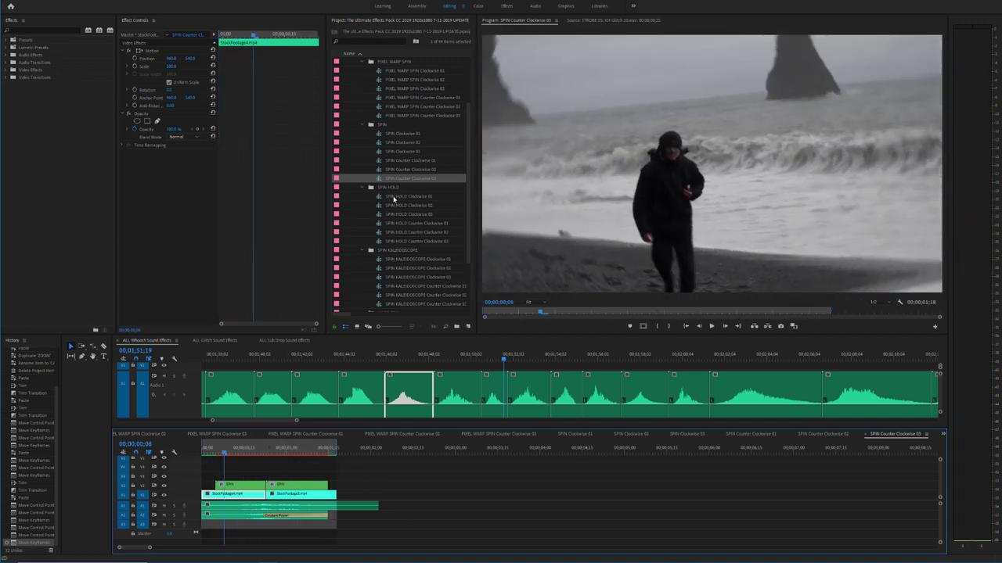
# Step: Open SPIN HOLD Clockwise 01 and play through it, selecting the first SPIN clip to inspect its rotation keyframes
pyautogui.doubleClick(381, 200)
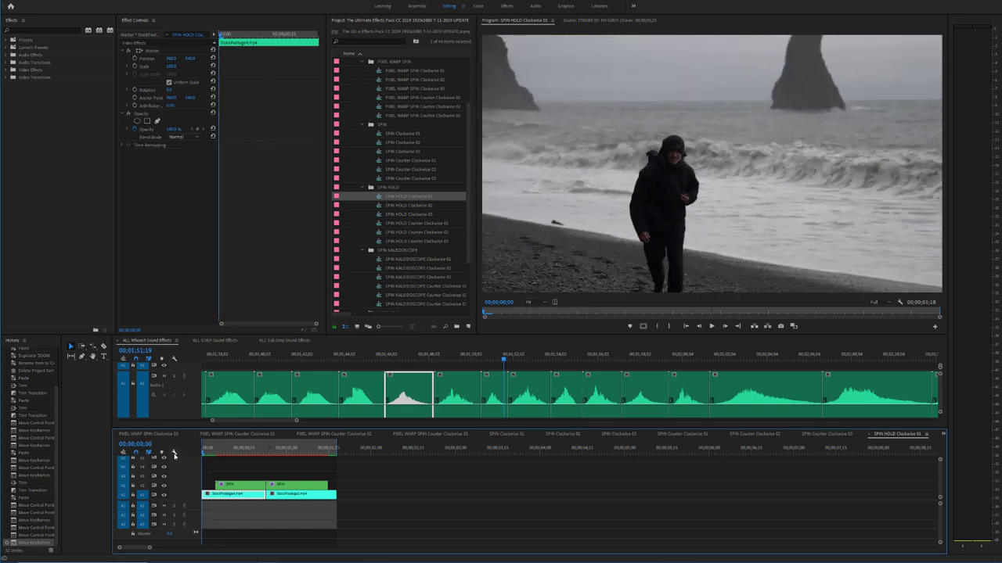
pyautogui.press('space')
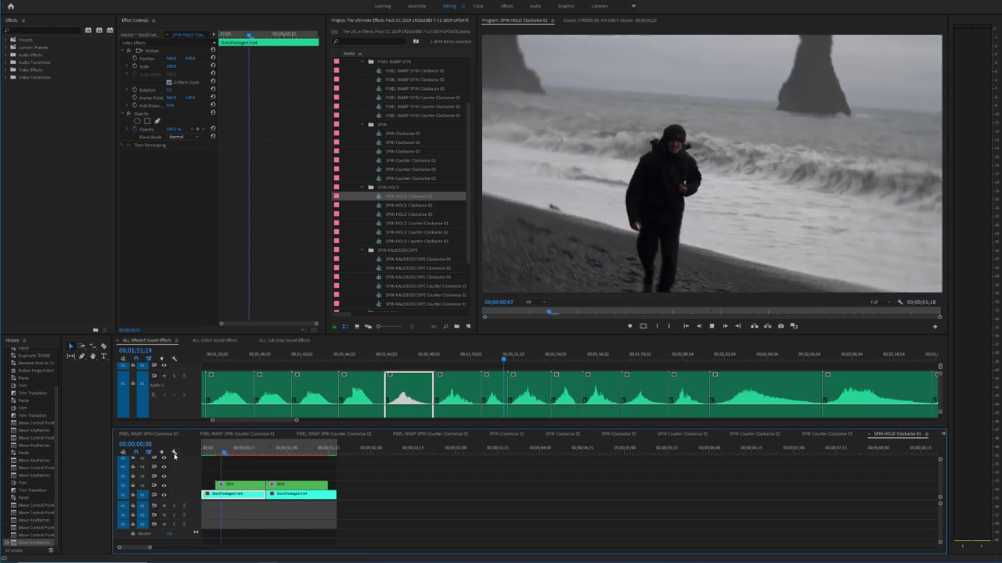
pyautogui.press('space')
pyautogui.moveTo(222, 452); pyautogui.dragTo(204, 453)
pyautogui.press('space')
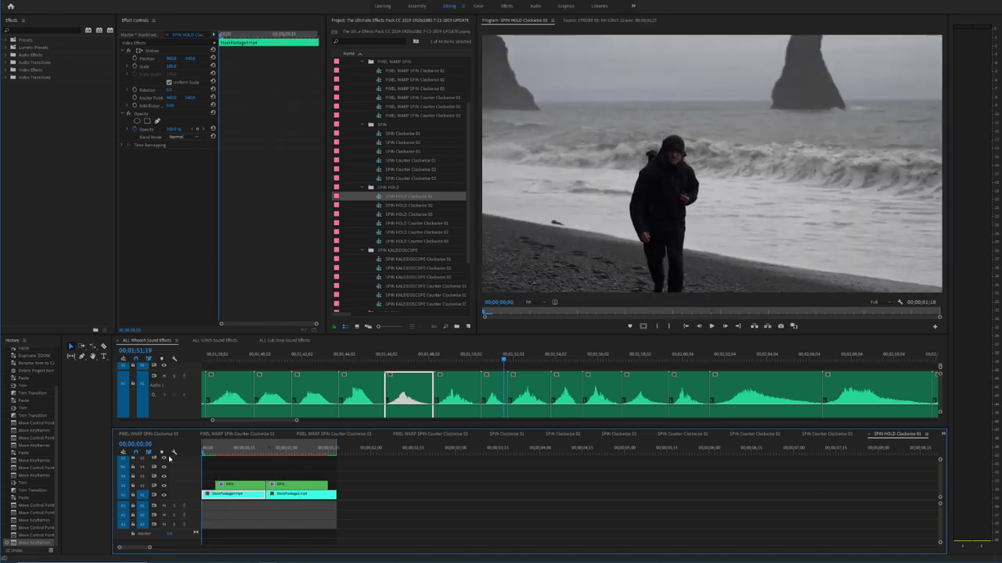
pyautogui.press('space')
pyautogui.moveTo(307, 449); pyautogui.dragTo(254, 447)
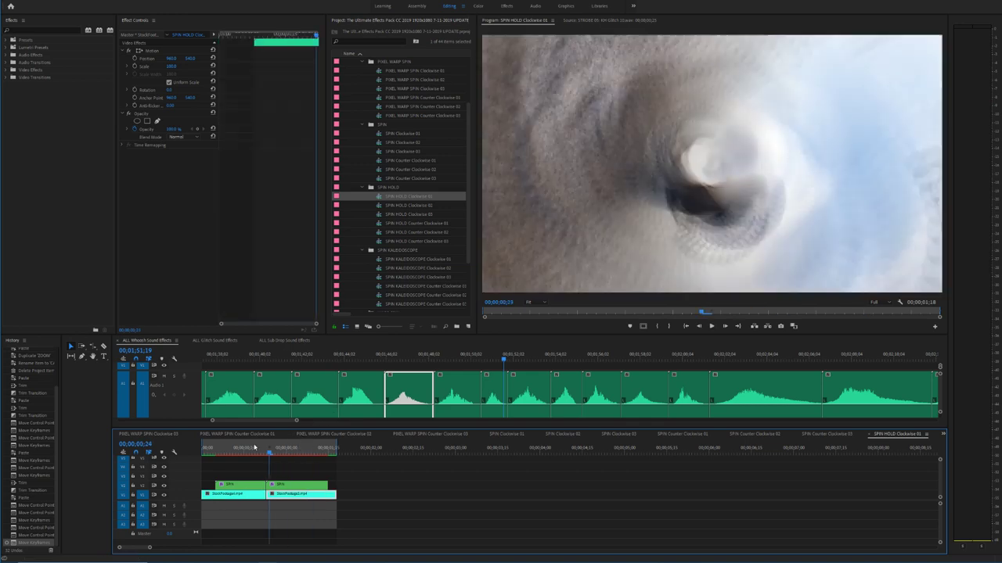
pyautogui.click(209, 447)
pyautogui.click(239, 485)
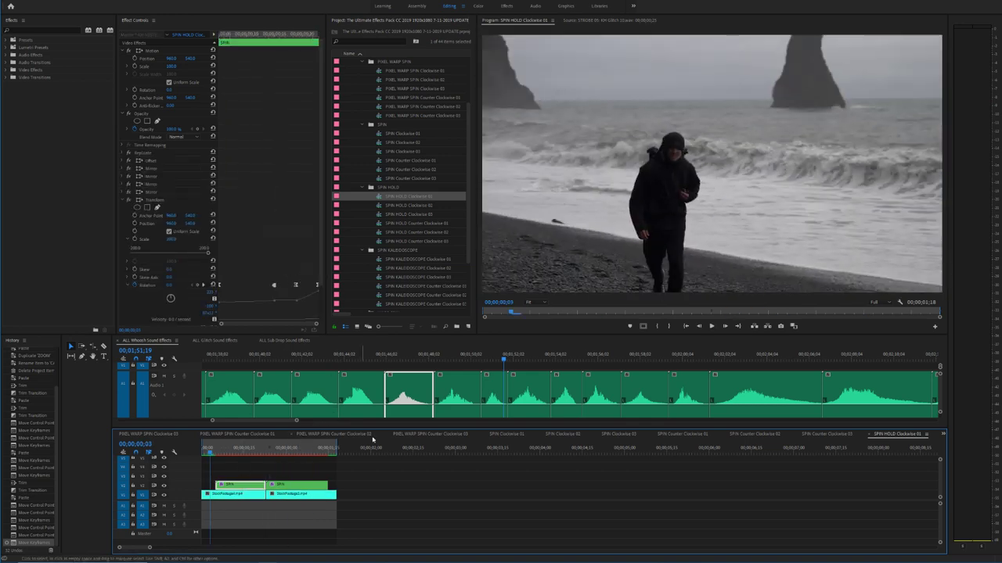
pyautogui.press('space')
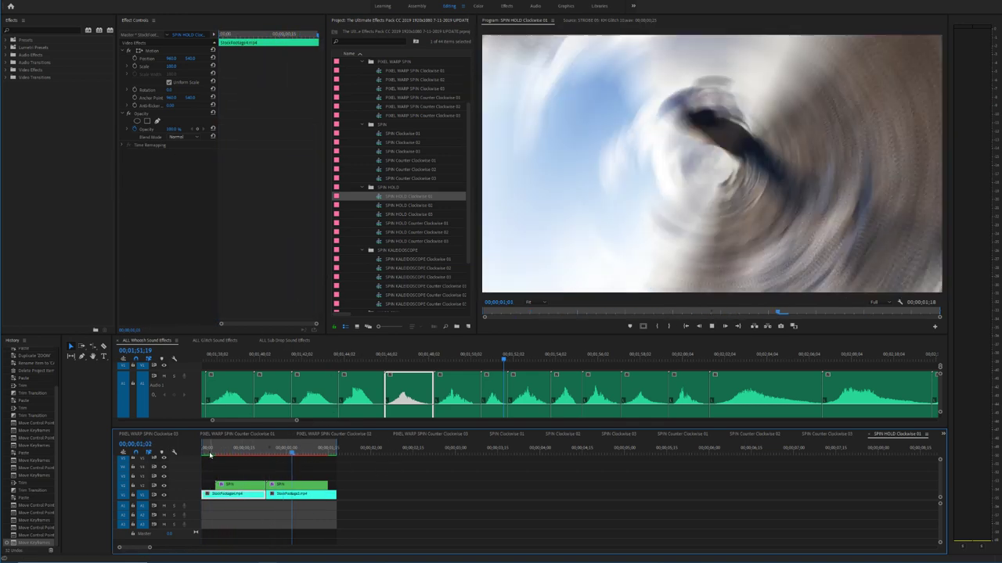
pyautogui.press('space')
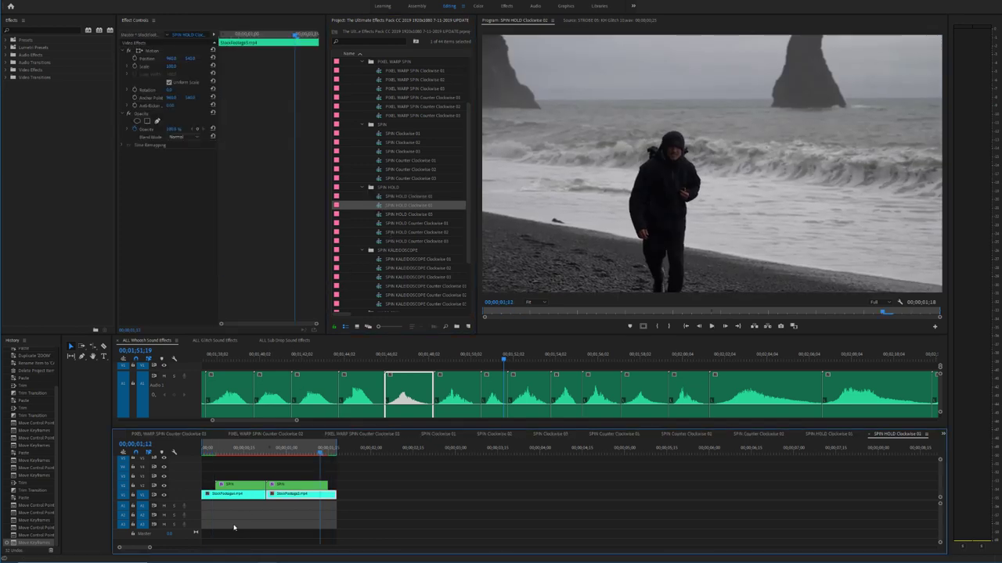
# Step: Play SPIN HOLD Clockwise 02 repeatedly from the beginning to examine its spin timing
pyautogui.press('Home')
pyautogui.press('space')
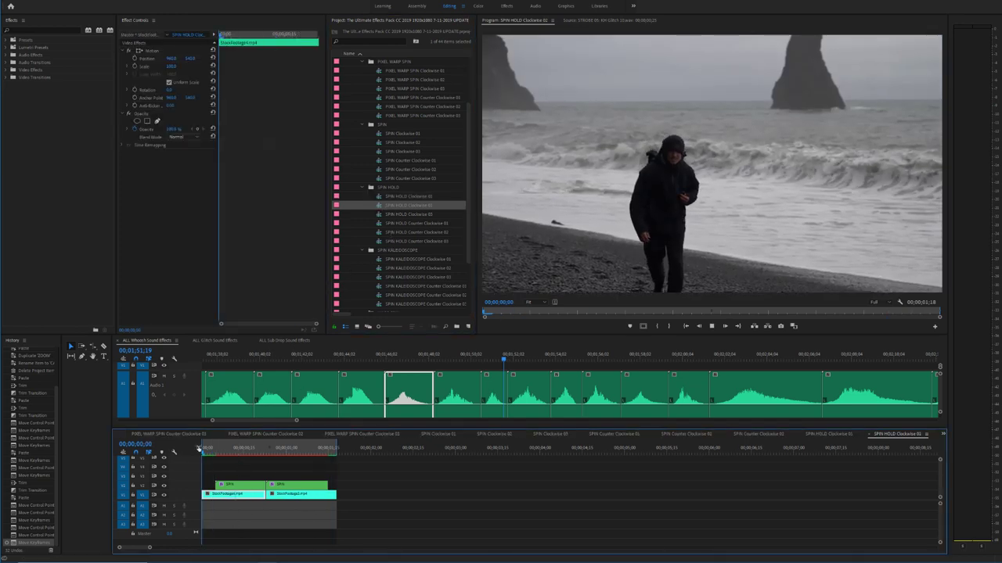
pyautogui.press('space')
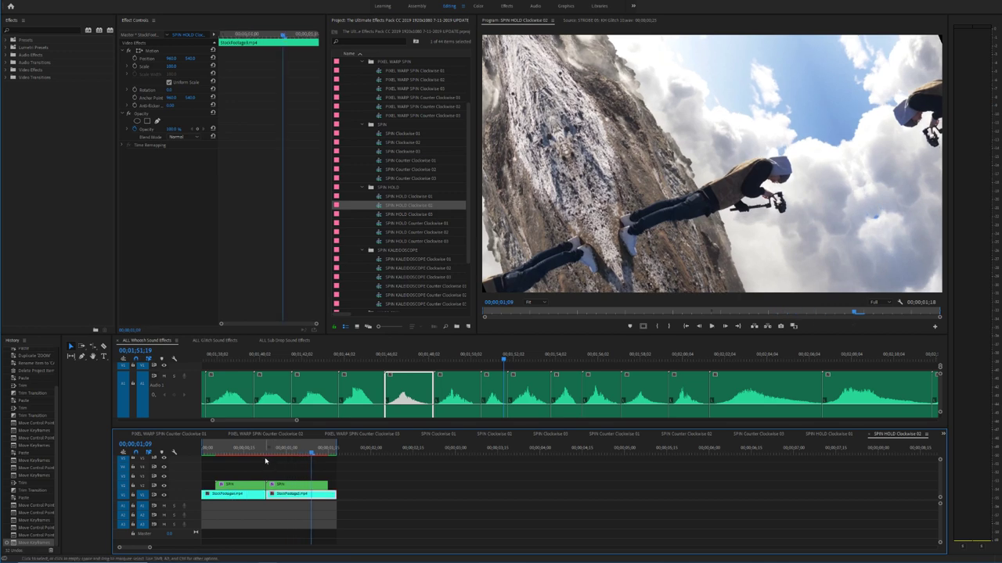
pyautogui.press('Home')
pyautogui.press('space')
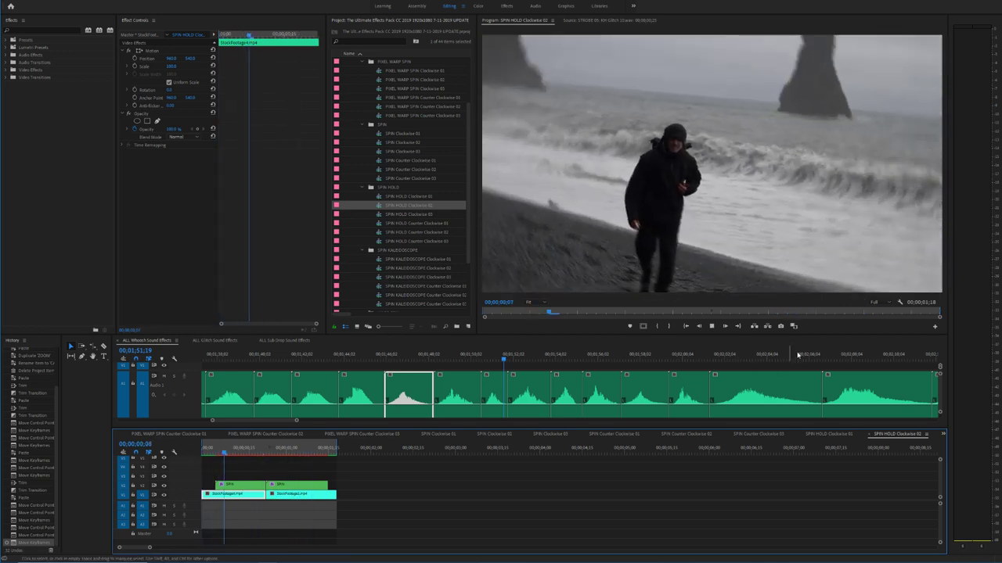
pyautogui.press('Home')
pyautogui.press('space')
# Step: Set the program preview's playback resolution to 1/2 and replay SPIN HOLD Clockwise 02 from the beginning
pyautogui.click(887, 304)
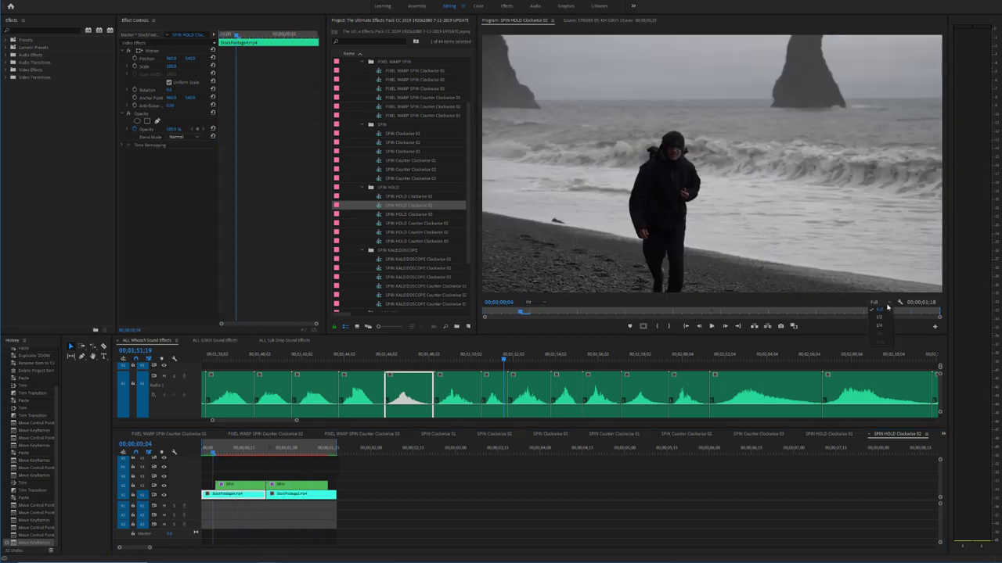
pyautogui.click(889, 320)
pyautogui.moveTo(220, 447); pyautogui.dragTo(151, 446)
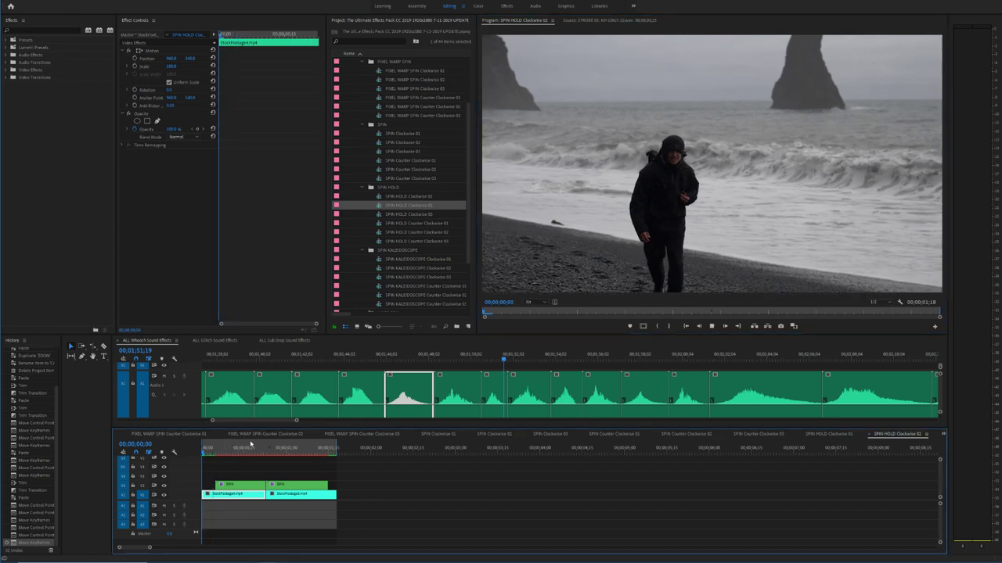
pyautogui.press('space')
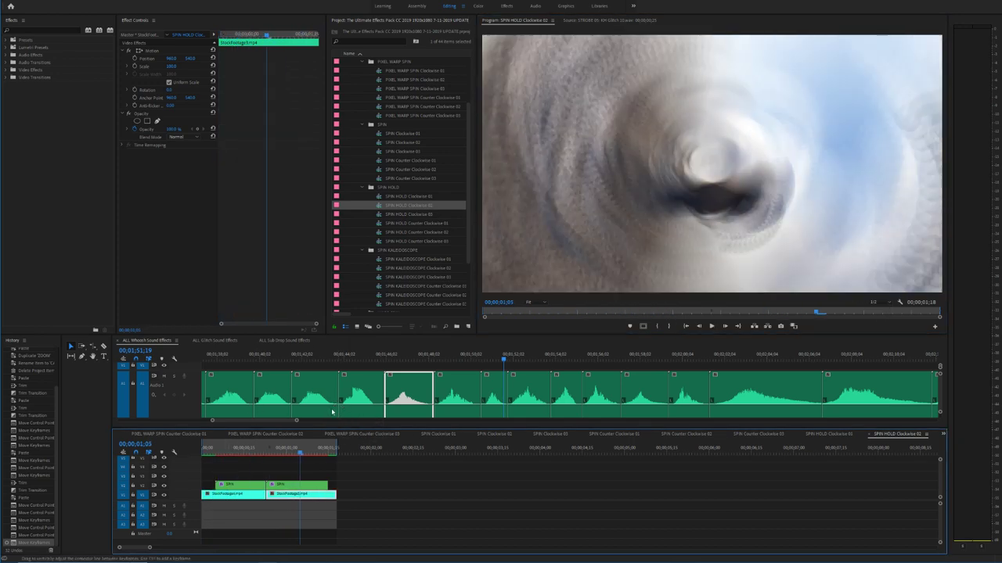
# Step: Paste both whoosh clips at the start of SPIN HOLD Clockwise 01 and play up to the first hold
pyautogui.moveTo(247, 450); pyautogui.dragTo(146, 449)
pyautogui.hotkey('ctrl', 'v')
pyautogui.moveTo(236, 453); pyautogui.dragTo(167, 454)
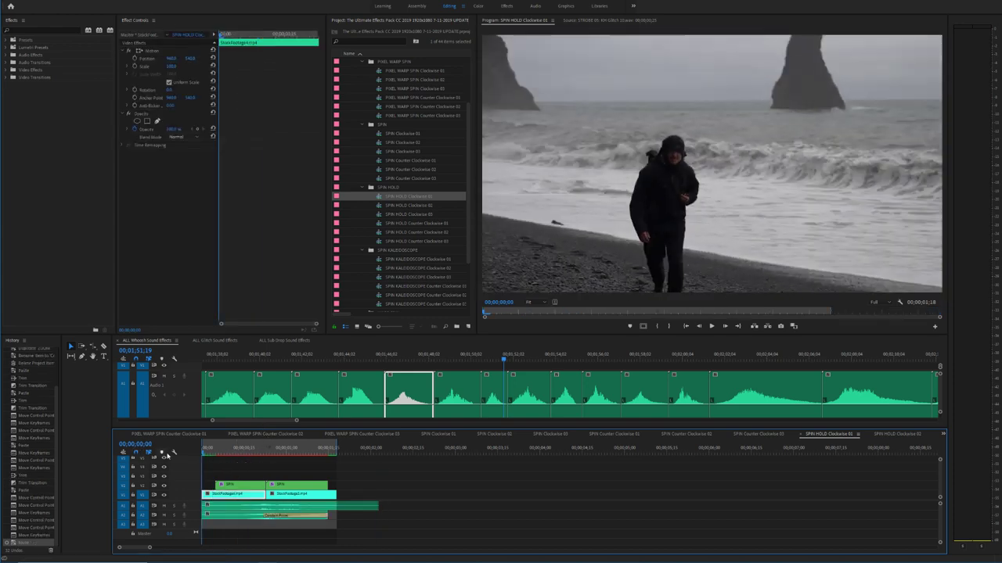
pyautogui.press('space')
pyautogui.press('space')
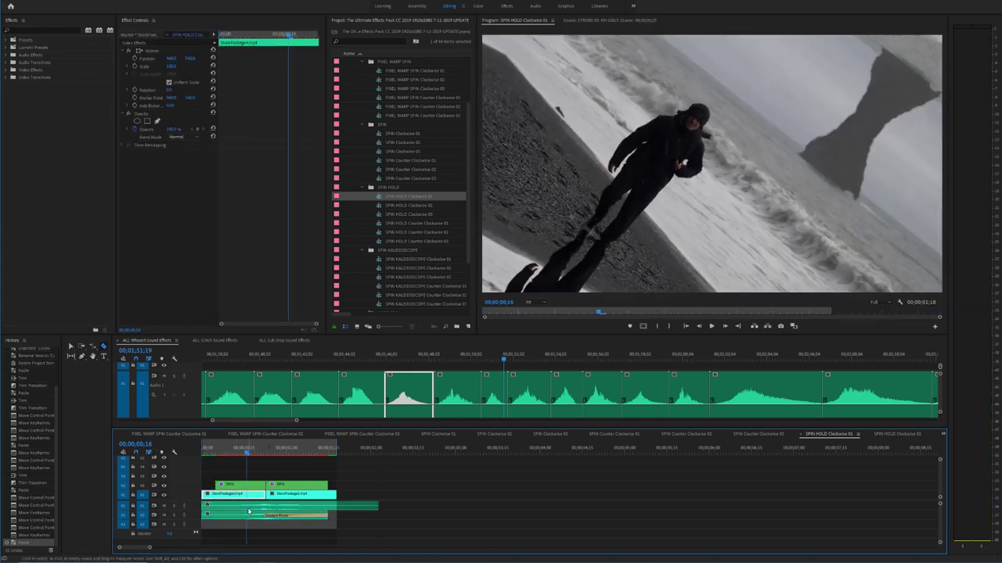
# Step: Split both whoosh clips at 00;00;00;16, trim the starts of the second pieces to 00;00;00;19 and replay the sequence
pyautogui.press('c')
pyautogui.click(249, 516)
pyautogui.press('v')
pyautogui.moveTo(298, 533); pyautogui.dragTo(258, 507)
pyautogui.click(256, 529)
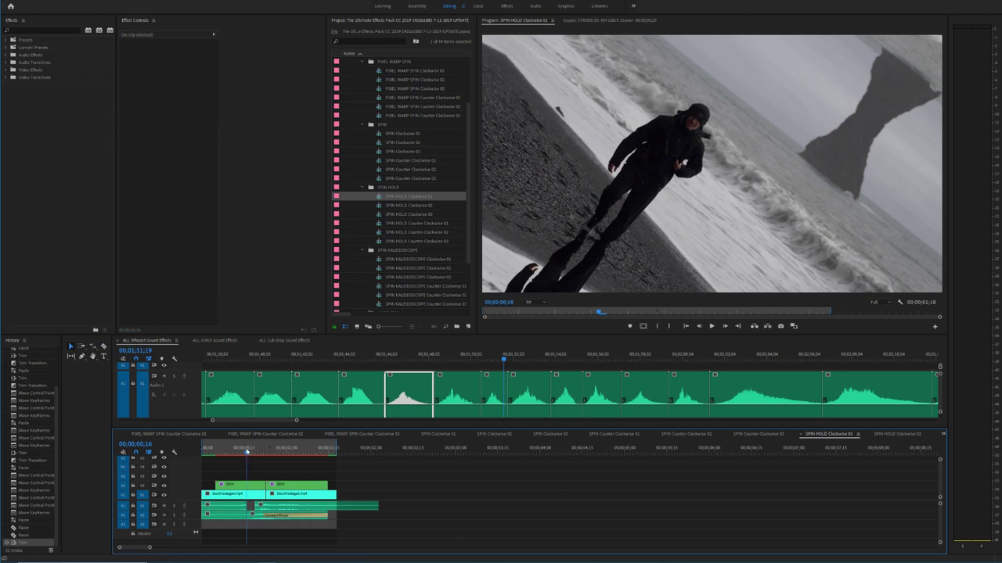
pyautogui.moveTo(248, 451); pyautogui.dragTo(254, 451)
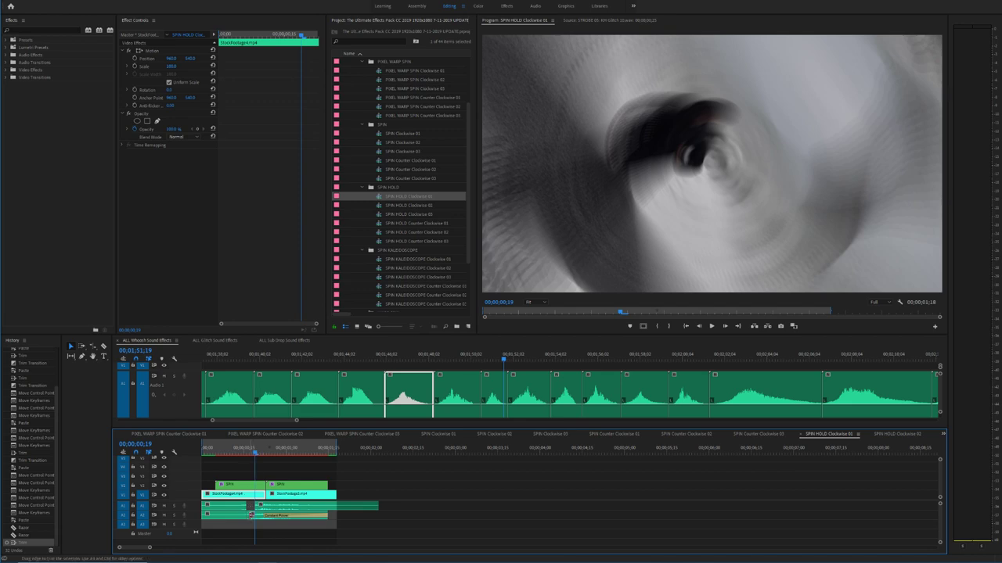
pyautogui.moveTo(251, 516); pyautogui.dragTo(257, 516)
pyautogui.moveTo(223, 449); pyautogui.dragTo(146, 445)
pyautogui.press('space')
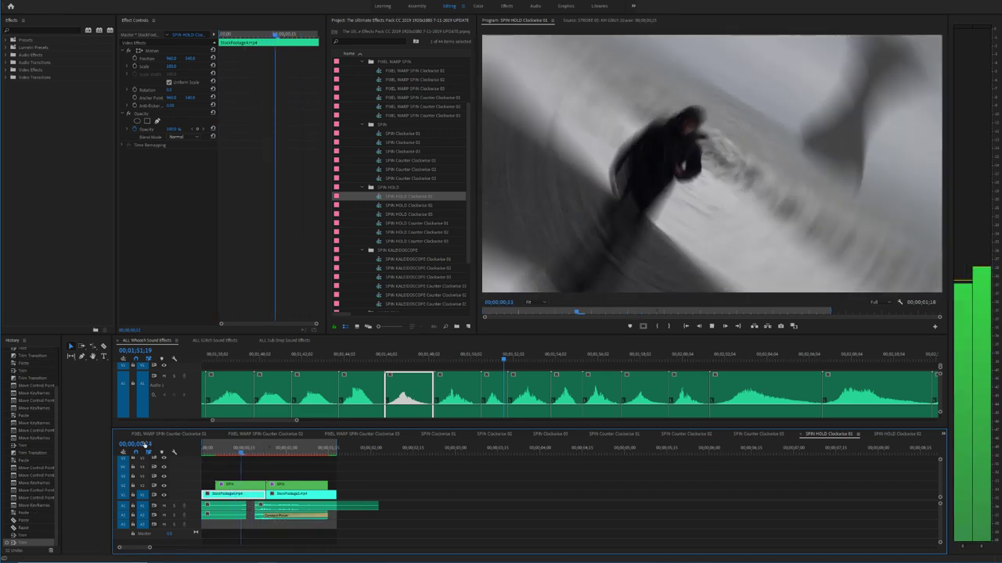
# Step: Split both whooshes again at 00;00;00;27, open a gap for the second hold before their final pieces and replay
pyautogui.click(234, 452)
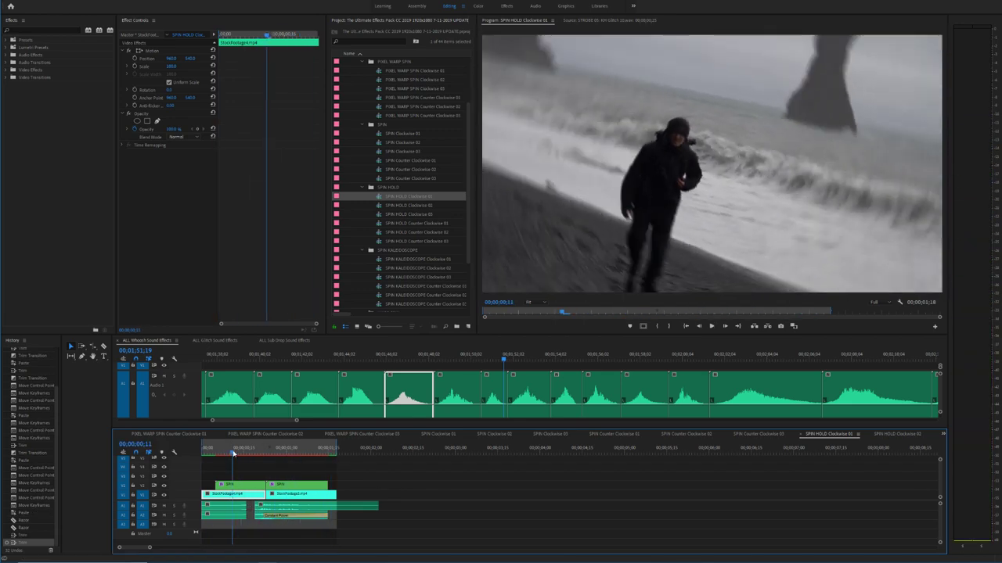
pyautogui.moveTo(233, 454); pyautogui.dragTo(255, 455)
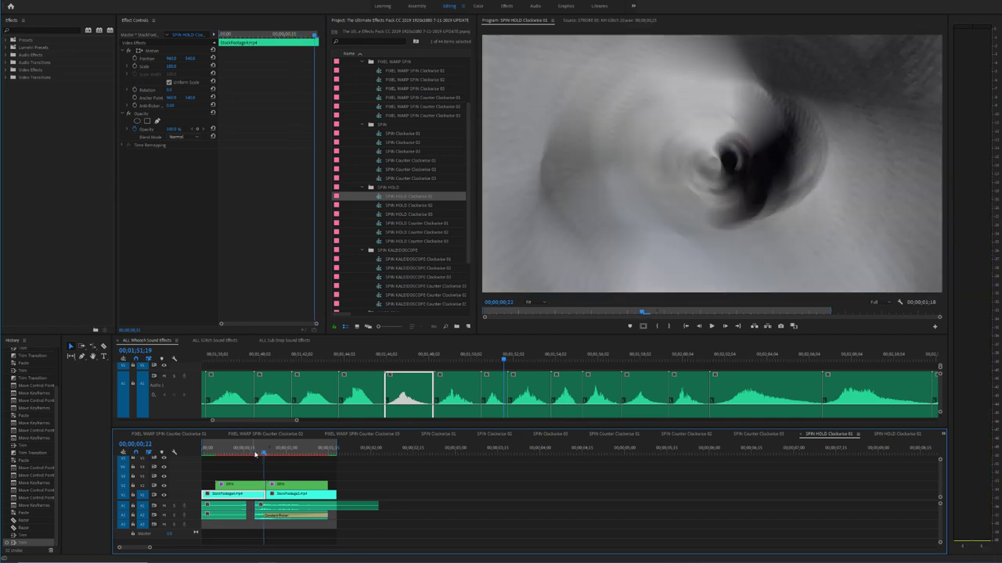
pyautogui.press('space')
pyautogui.click(282, 507)
pyautogui.press('v')
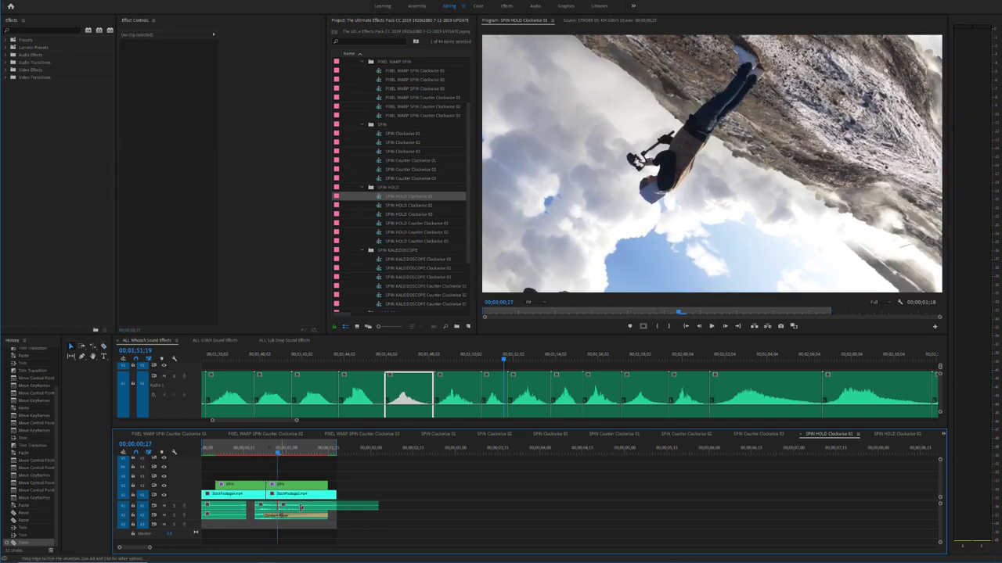
pyautogui.click(284, 516)
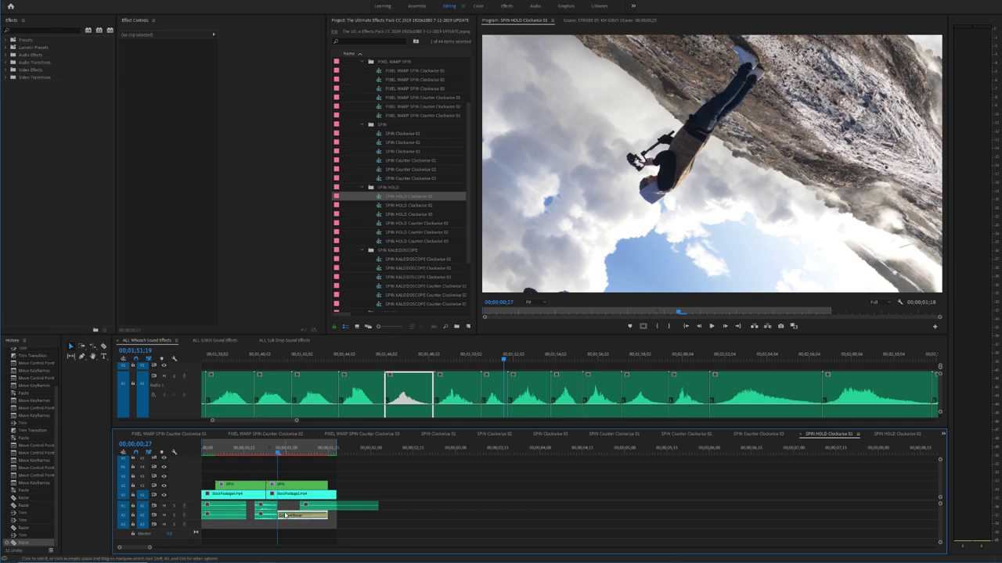
pyautogui.moveTo(286, 516); pyautogui.dragTo(317, 517)
pyautogui.click(221, 448)
pyautogui.press('space')
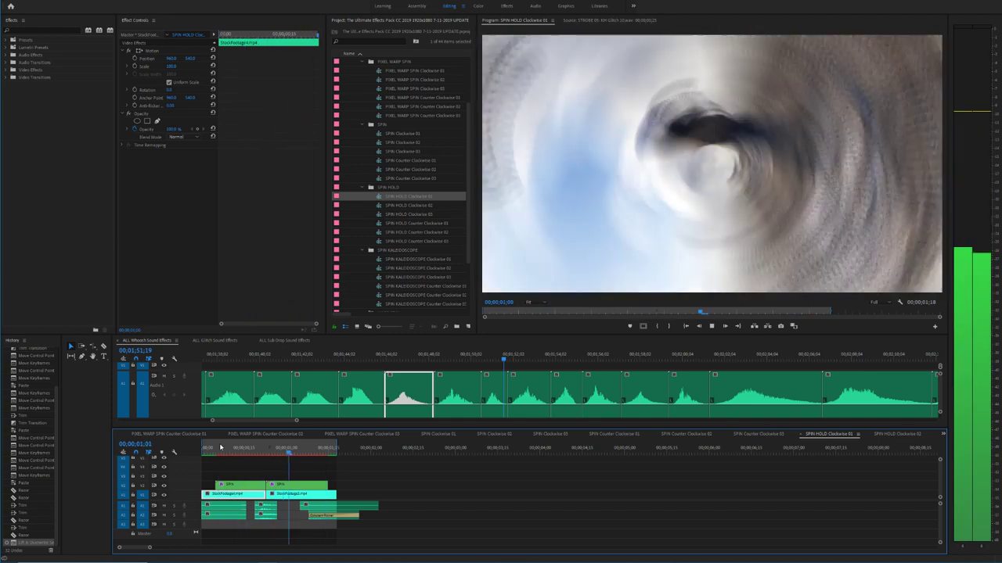
pyautogui.press('space')
# Step: Apply default transitions to both ends of the middle first-track whoosh piece and to the end of the second-track piece below it
pyautogui.rightClick(259, 511)
pyautogui.click(274, 490)
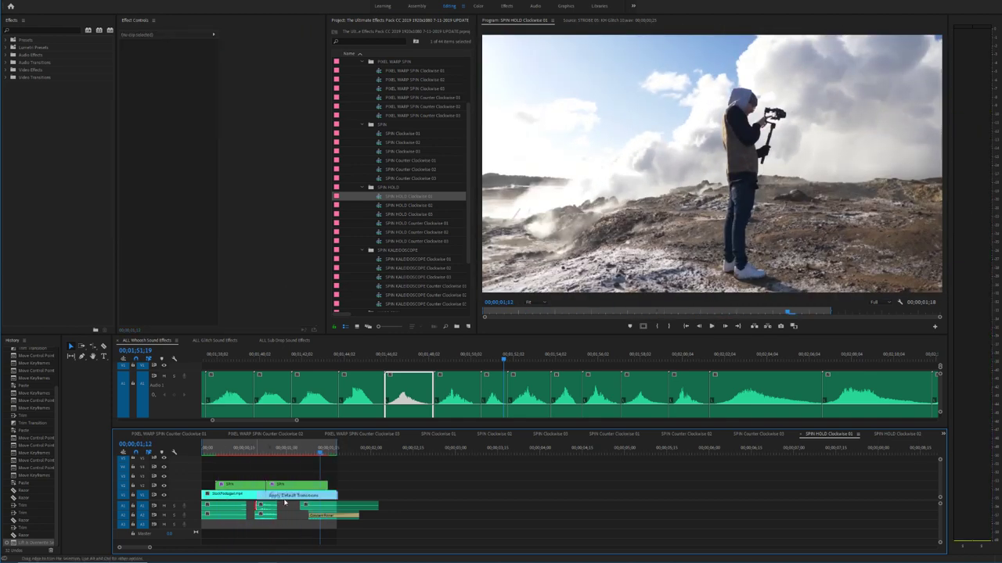
pyautogui.rightClick(270, 507)
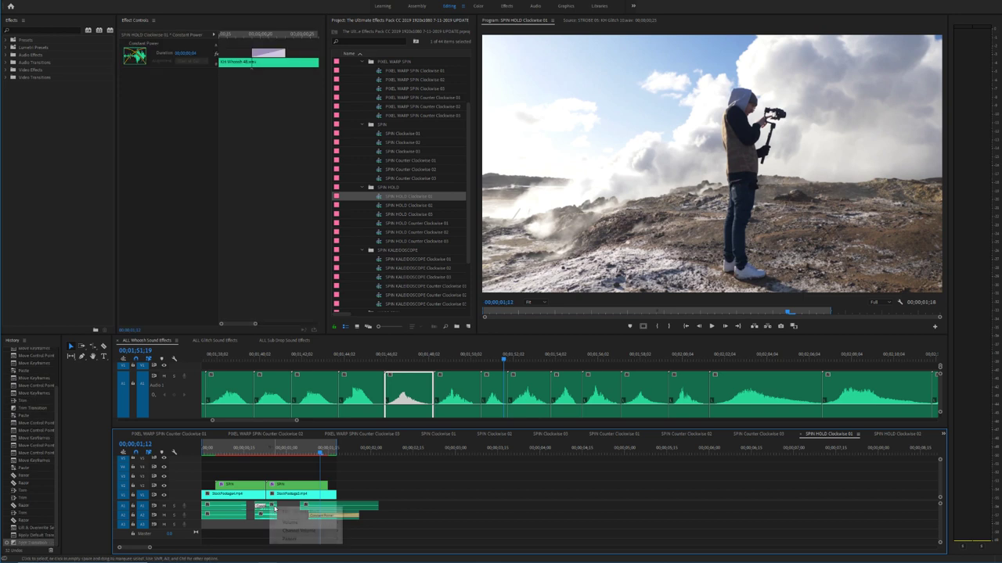
pyautogui.rightClick(278, 507)
pyautogui.rightClick(271, 506)
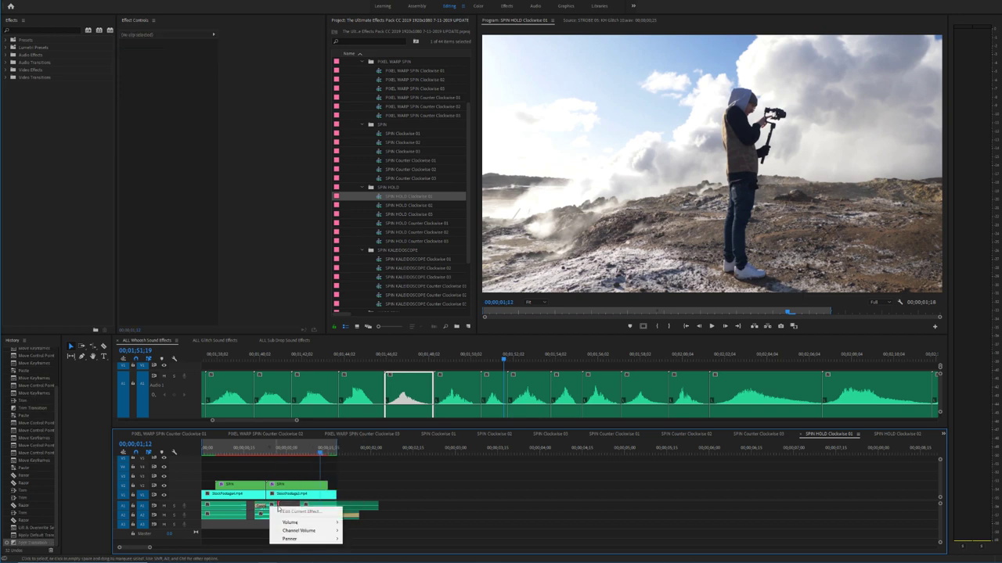
pyautogui.click(291, 494)
pyautogui.rightClick(278, 506)
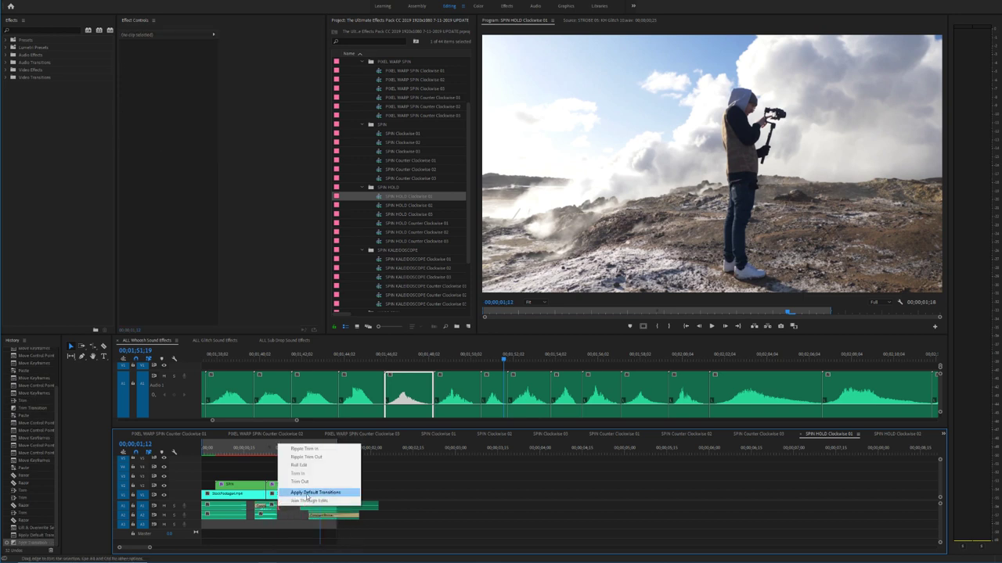
pyautogui.click(306, 494)
pyautogui.rightClick(277, 516)
pyautogui.click(288, 505)
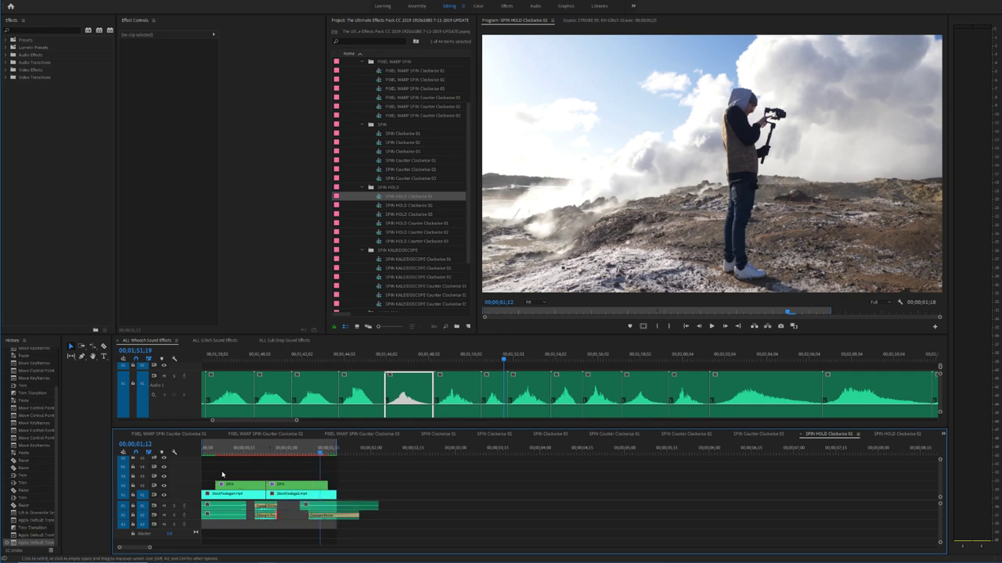
# Step: Replay SPIN HOLD Clockwise 01 and delete the transition from the middle whoosh piece on the second audio track
pyautogui.click(206, 453)
pyautogui.press('space')
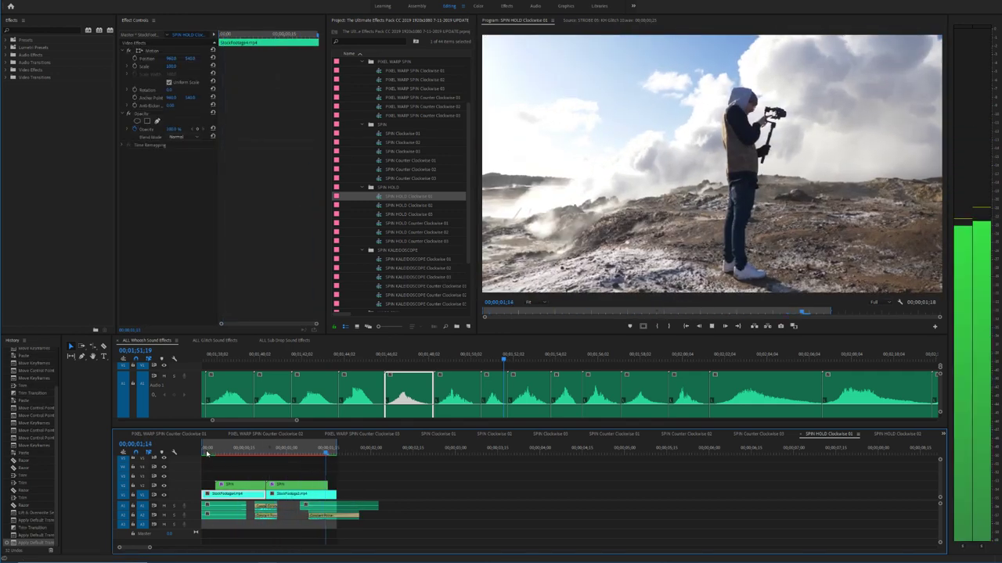
pyautogui.click(266, 515)
pyautogui.press('Delete')
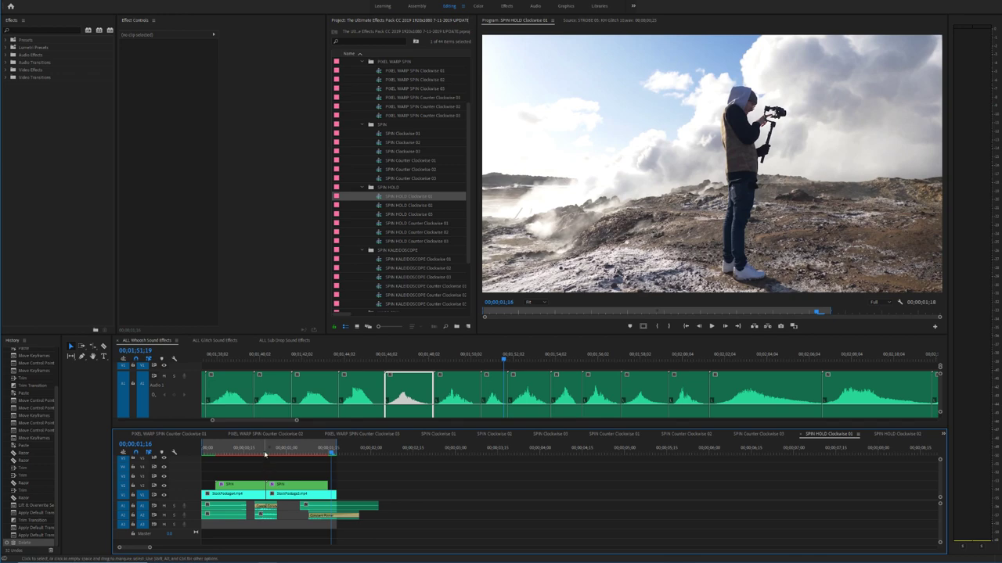
pyautogui.click(205, 450)
pyautogui.press('space')
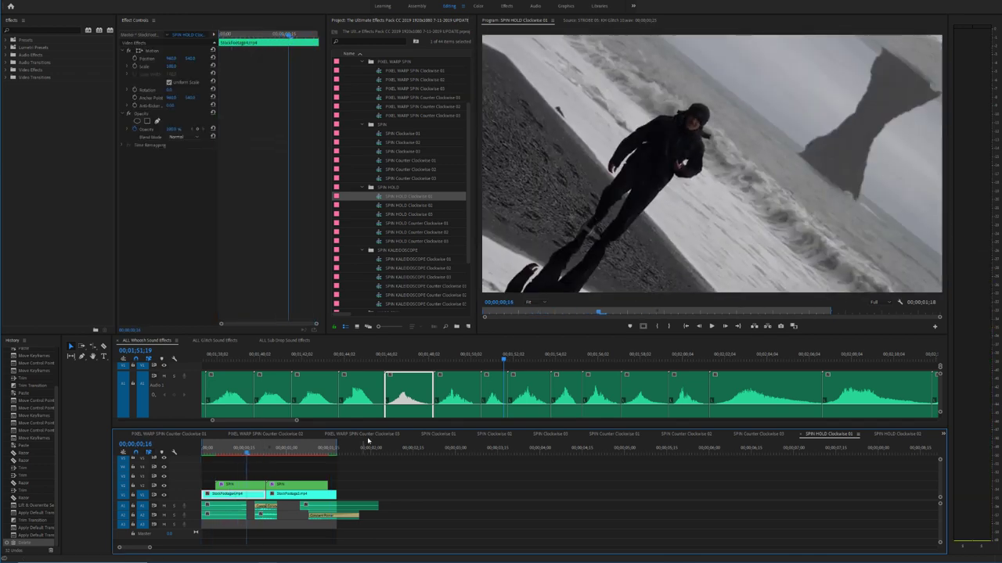
# Step: Open the ALL Glitch Sound Effects sequence and audition several glitch clips in its final section
pyautogui.click(218, 342)
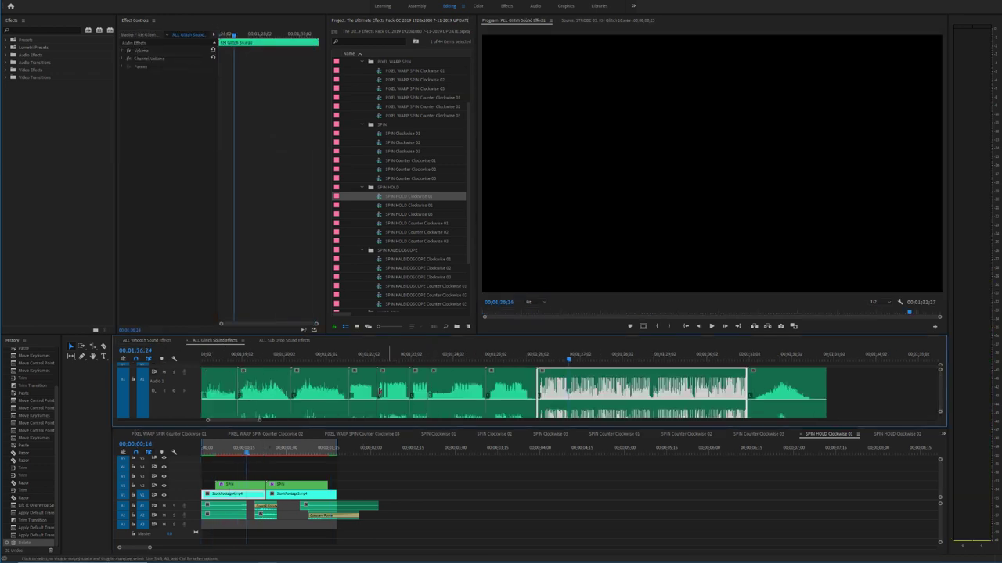
pyautogui.moveTo(356, 363); pyautogui.dragTo(297, 362)
pyautogui.press('space')
pyautogui.press('space')
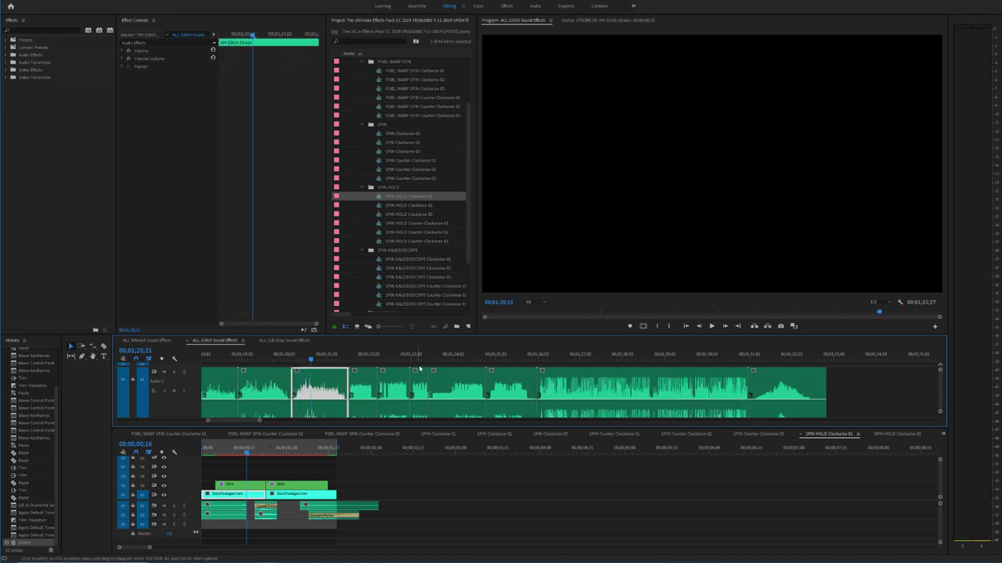
pyautogui.click(411, 359)
pyautogui.press('space')
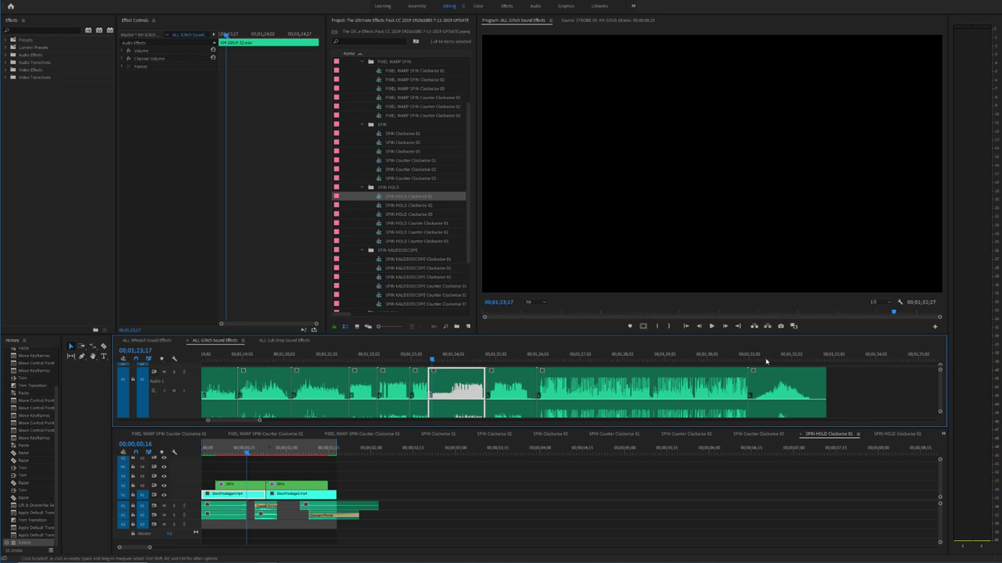
pyautogui.click(768, 359)
pyautogui.press('space')
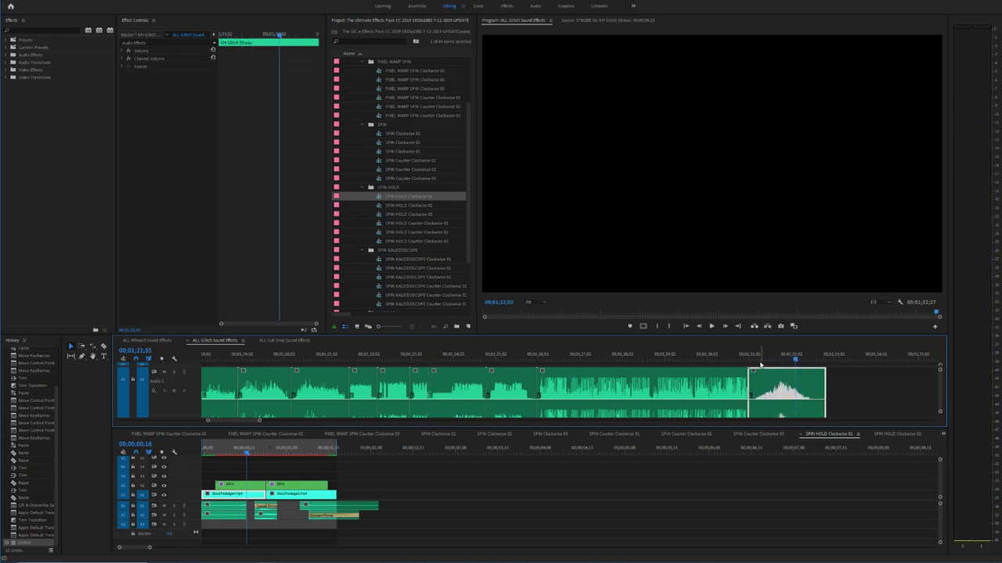
# Step: Audition the earlier glitch clips in the ALL Glitch Sound Effects sequence, working back towards its beginning
pyautogui.click(501, 360)
pyautogui.press('-')
pyautogui.press('-')
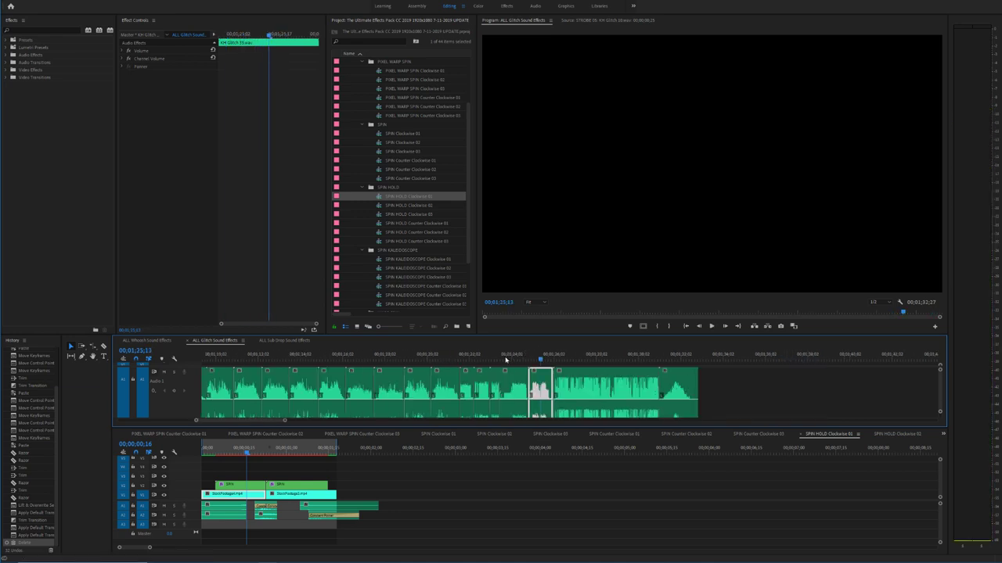
pyautogui.click(231, 360)
pyautogui.press('space')
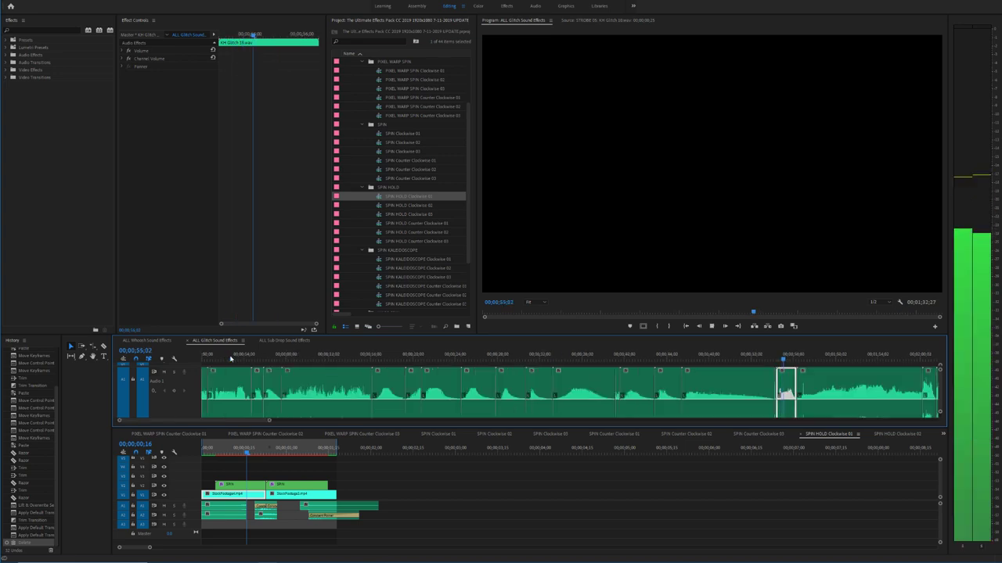
pyautogui.press('space')
pyautogui.click(662, 361)
pyautogui.press('space')
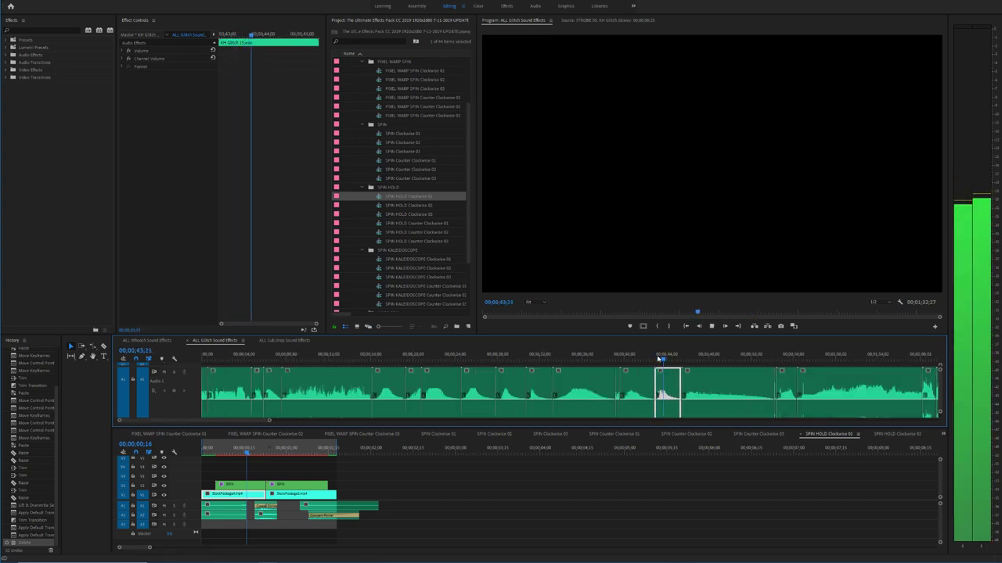
pyautogui.click(620, 358)
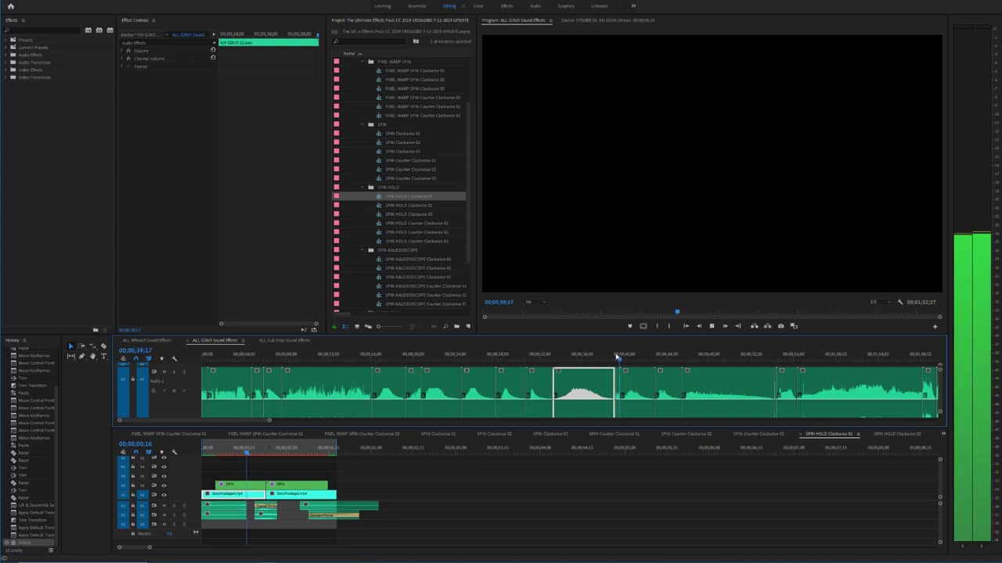
pyautogui.click(348, 360)
pyautogui.press('space')
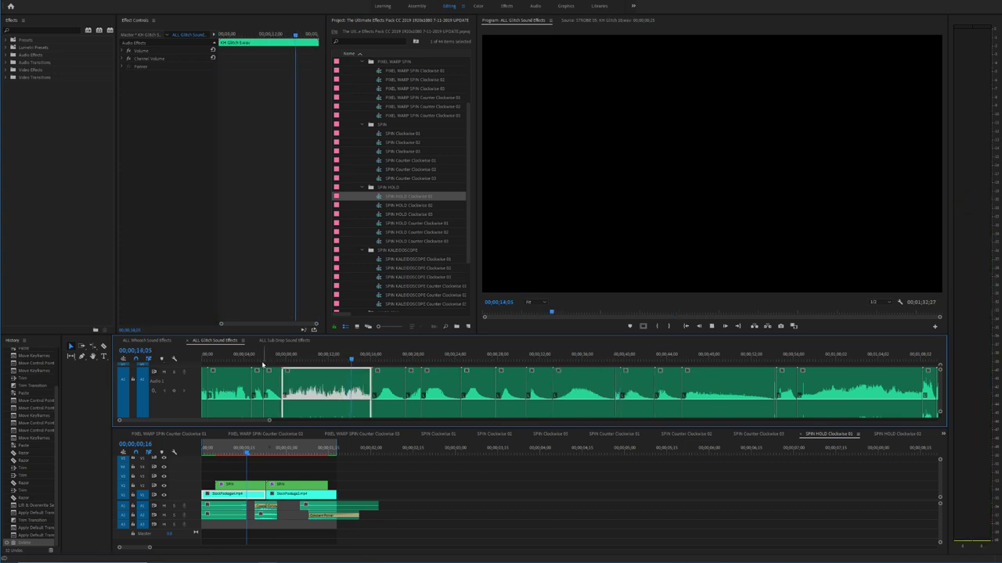
pyautogui.click(258, 357)
pyautogui.press('space')
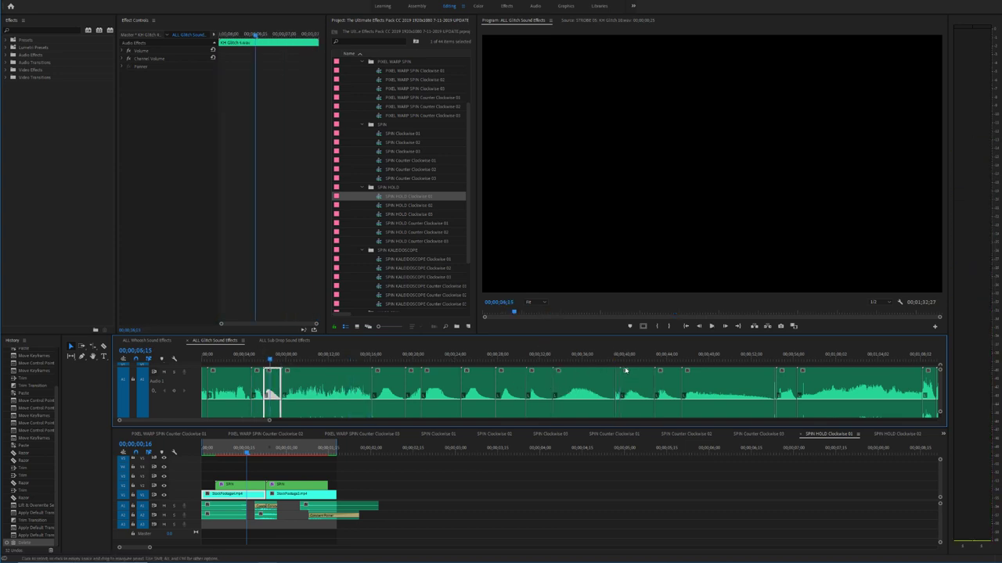
# Step: Copy KH Glitch 13 onto SPIN HOLD Clockwise 01's third audio track, trim it, place it at the first hold and play the sequence
pyautogui.moveTo(619, 381); pyautogui.dragTo(267, 524)
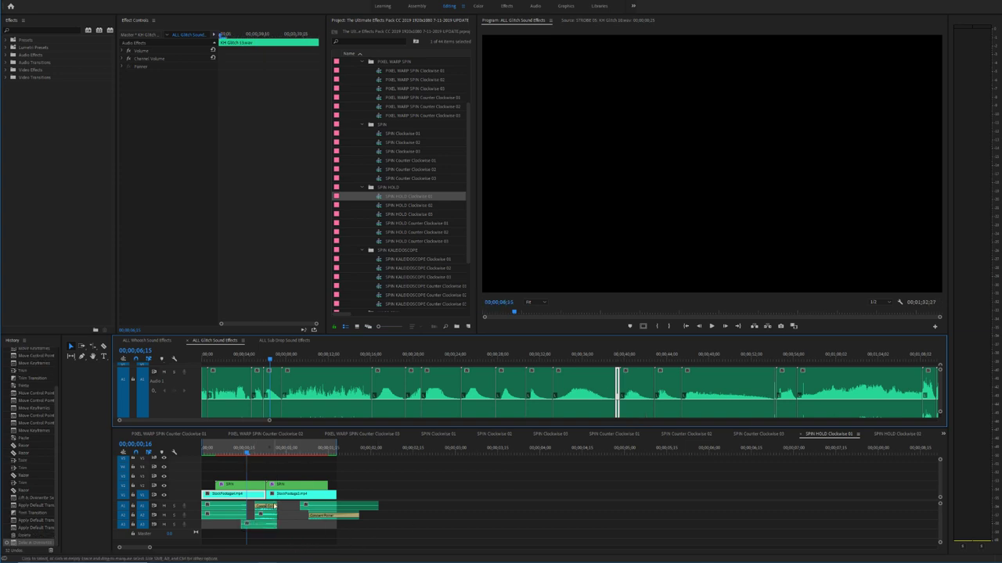
pyautogui.click(244, 523)
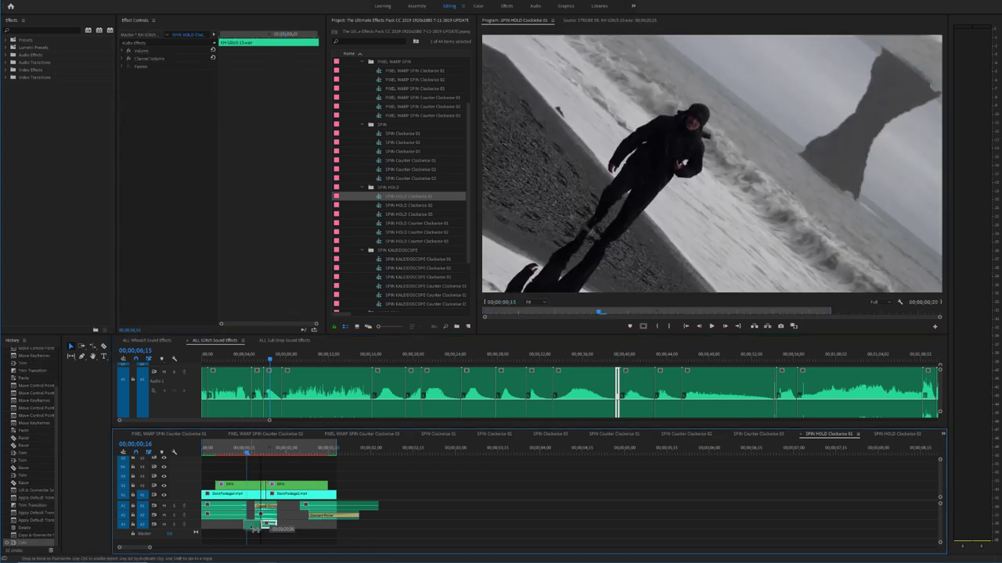
pyautogui.click(252, 496)
pyautogui.click(222, 452)
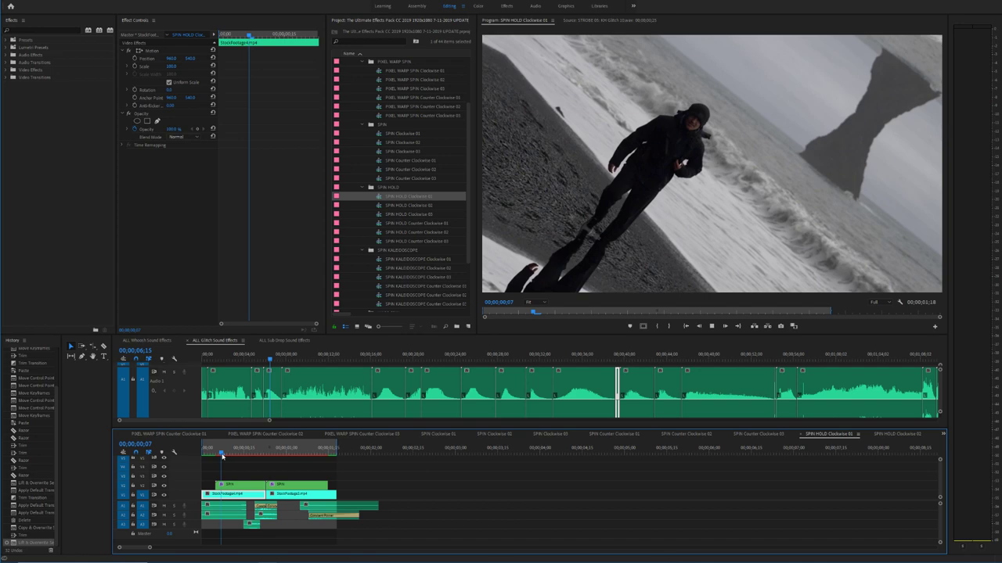
pyautogui.press('Home')
pyautogui.hotkey('ctrl', 's')
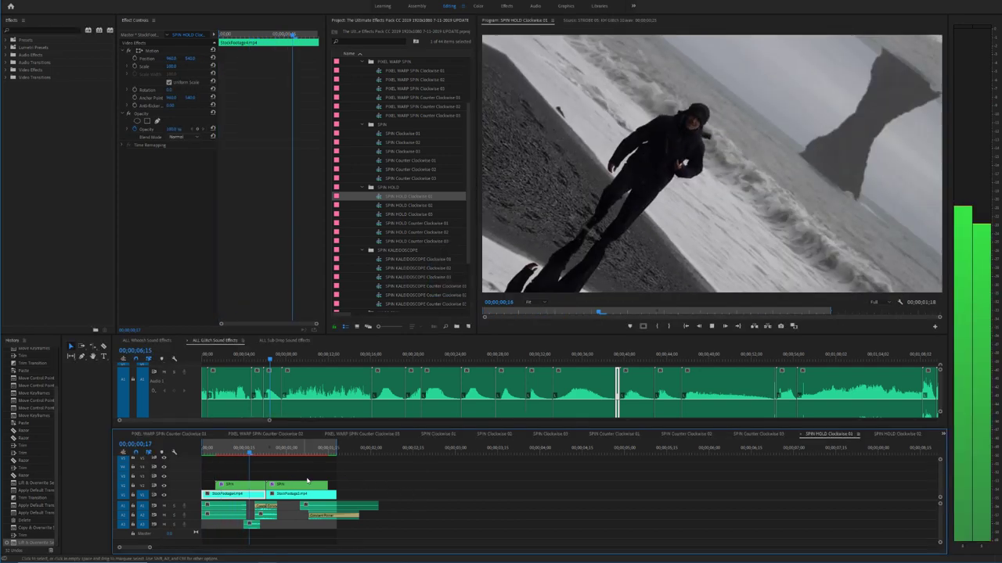
pyautogui.press('space')
# Step: Lengthen the third-track glitch clip with Rate Stretch and split it at 00;00;00;16
pyautogui.click(239, 452)
pyautogui.press('=')
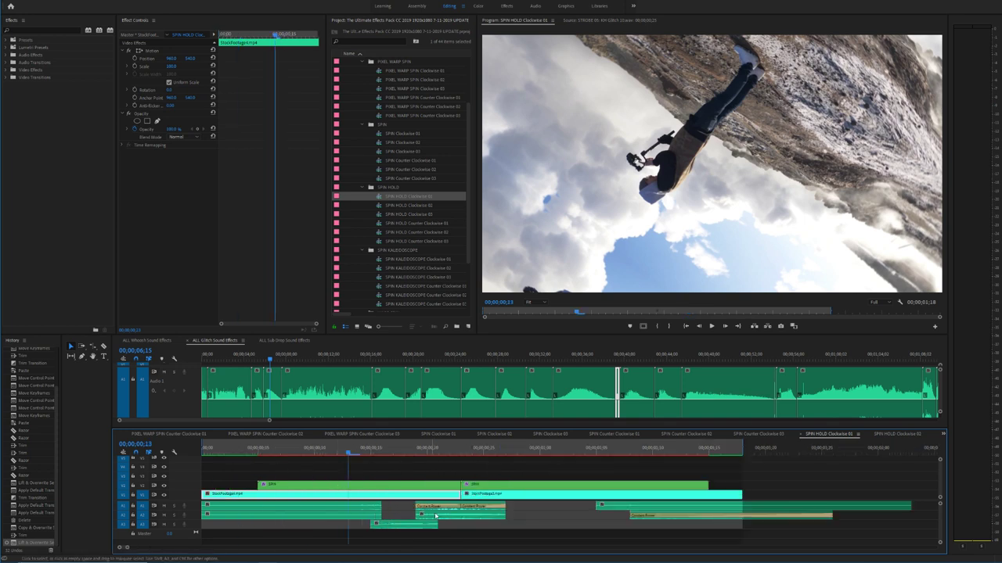
pyautogui.click(434, 524)
pyautogui.press('v')
pyautogui.moveTo(465, 525); pyautogui.dragTo(429, 515)
pyautogui.click(408, 525)
pyautogui.press('v')
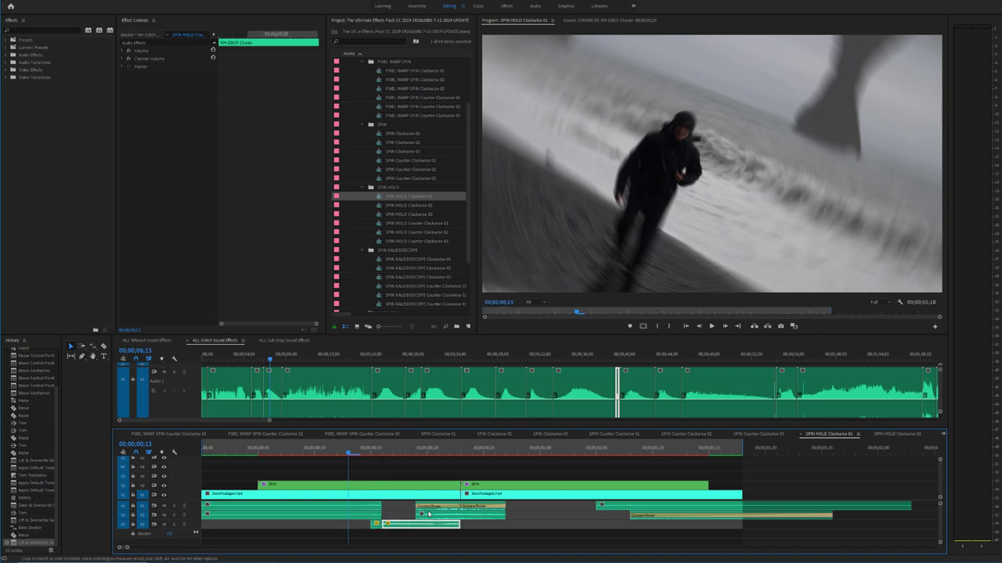
# Step: Split the stretched glitch clip at 00;00;00;19 and delete the part past the first hold
pyautogui.press('space')
pyautogui.press('space')
pyautogui.click(428, 515)
pyautogui.click(419, 525)
pyautogui.press('v')
pyautogui.click(428, 527)
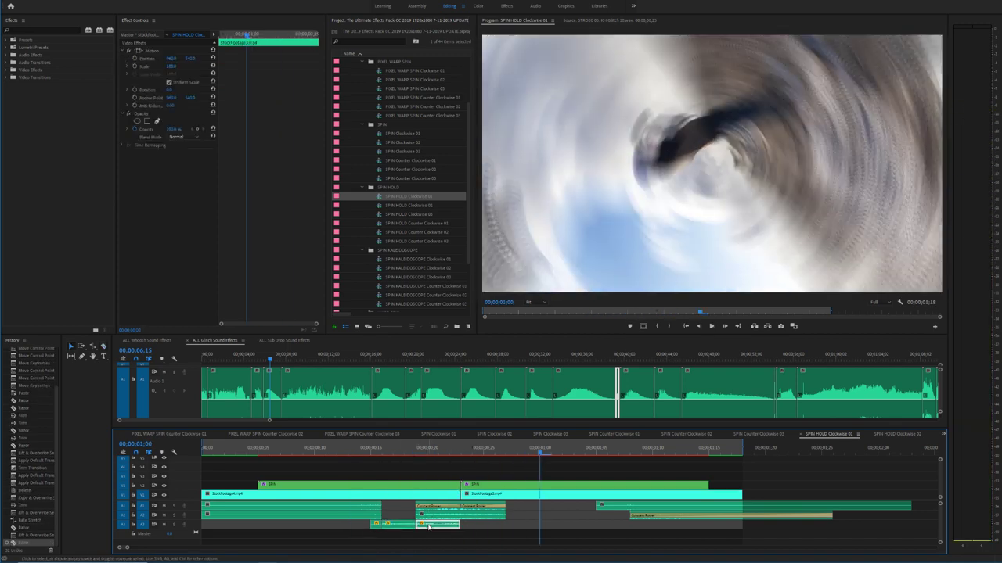
pyautogui.press('Delete')
# Step: Extend the first and middle whoosh pieces on the second audio track to close both hold gaps, replaying the sequence
pyautogui.click(279, 452)
pyautogui.click(434, 517)
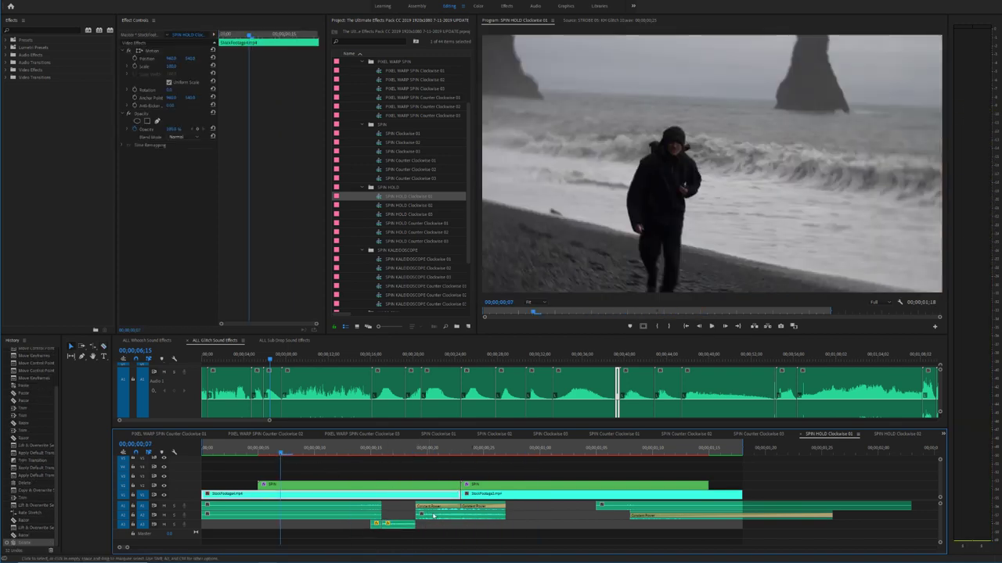
pyautogui.press('space')
pyautogui.click(393, 520)
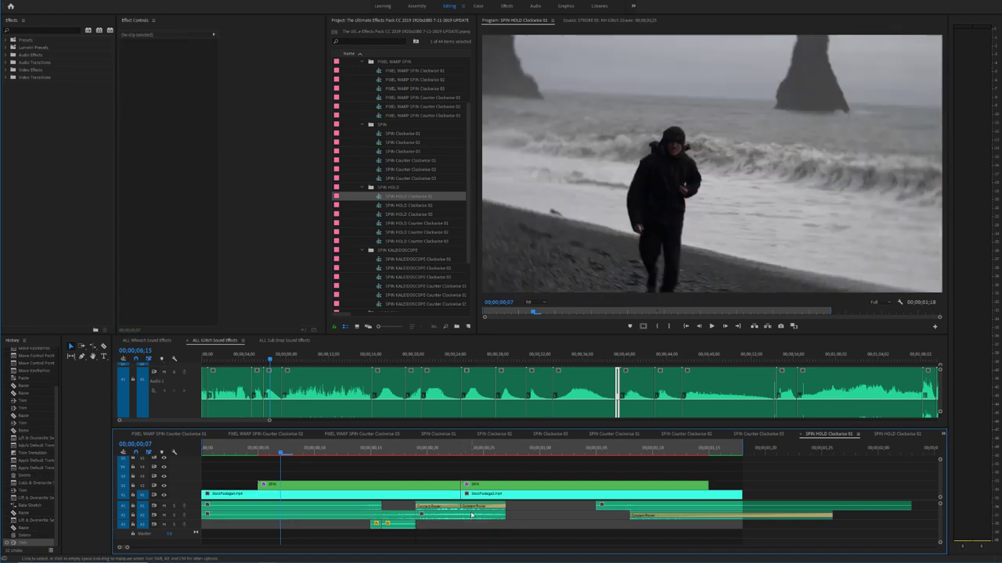
pyautogui.click(477, 515)
pyautogui.press('space')
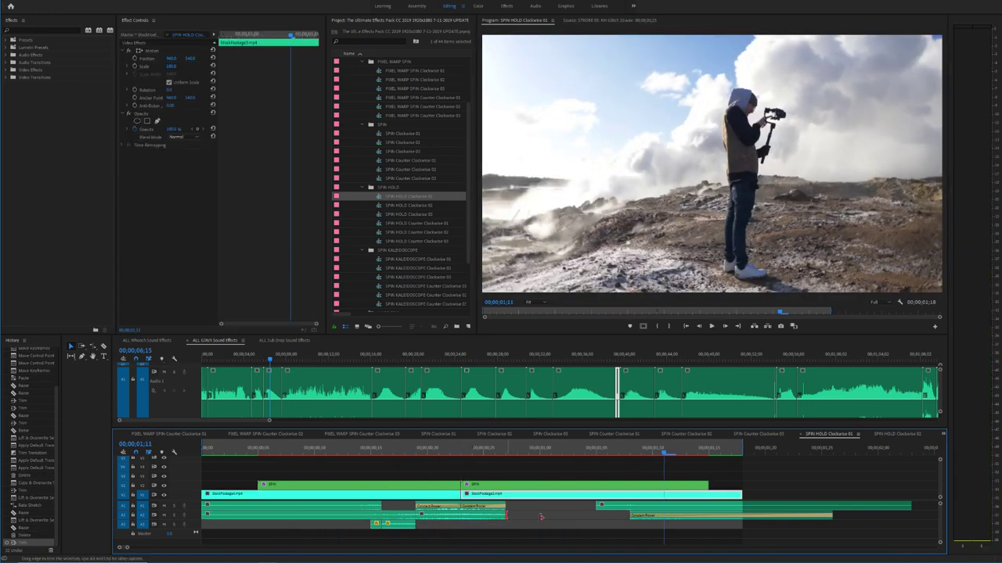
pyautogui.moveTo(541, 516); pyautogui.dragTo(630, 517)
pyautogui.click(330, 454)
pyautogui.press('space')
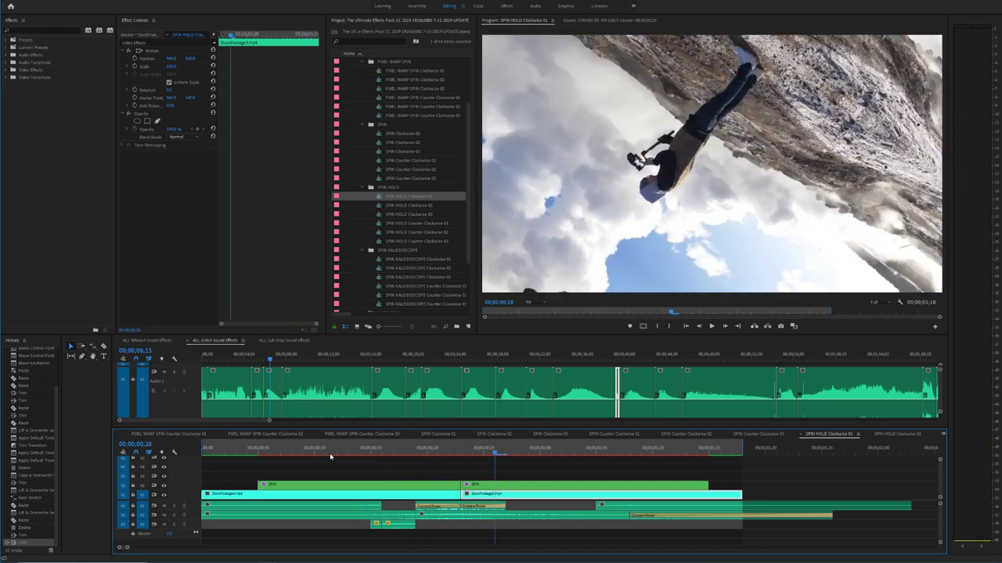
# Step: Move the second glitch piece to 00;00;00;15, overwriting the short first piece on the third audio track
pyautogui.click(379, 454)
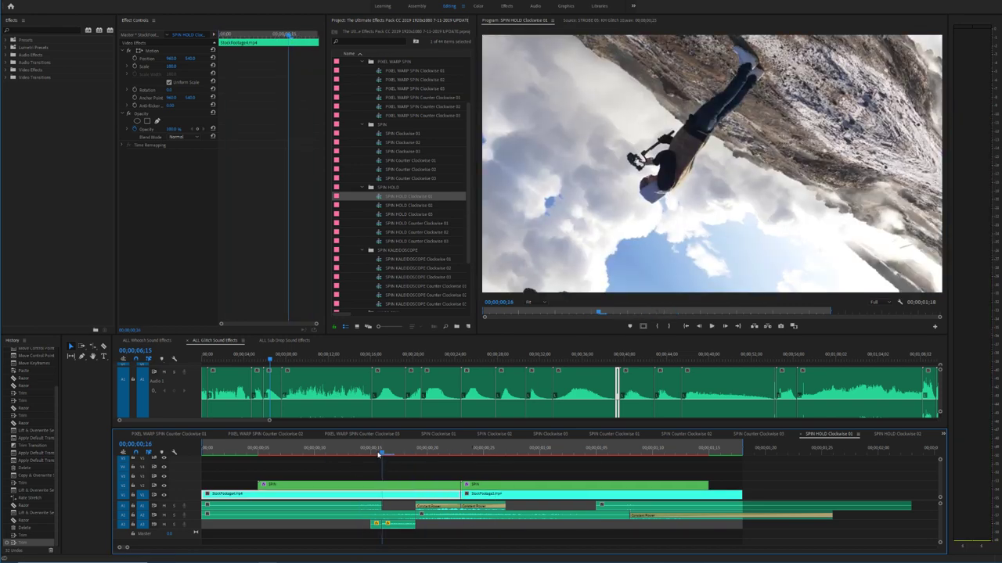
pyautogui.moveTo(380, 454)
pyautogui.mouseDown()
pyautogui.moveTo(356, 454)
pyautogui.moveTo(369, 453)
pyautogui.mouseUp()
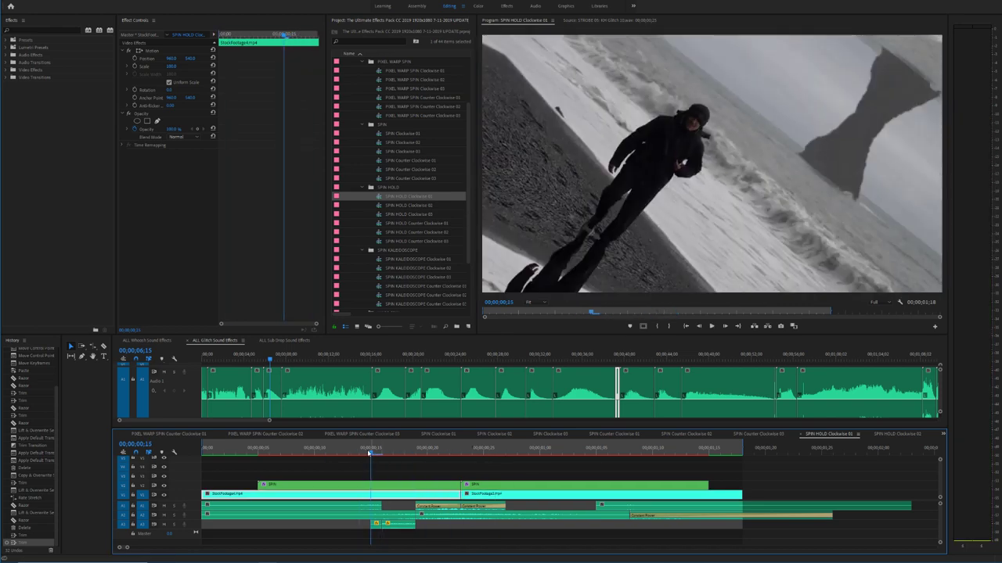
pyautogui.moveTo(395, 527); pyautogui.dragTo(501, 507)
# Step: Close both gaps between the first-track whoosh pieces, delete the middle piece's two Constant Power transitions and replay
pyautogui.click(340, 453)
pyautogui.moveTo(608, 501); pyautogui.dragTo(604, 503)
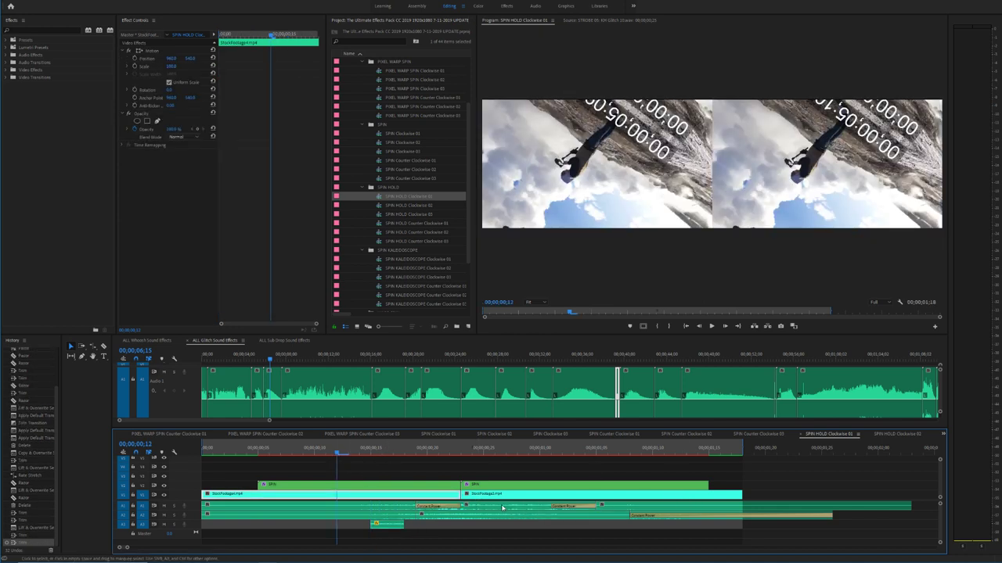
pyautogui.click(449, 507)
pyautogui.press('Delete')
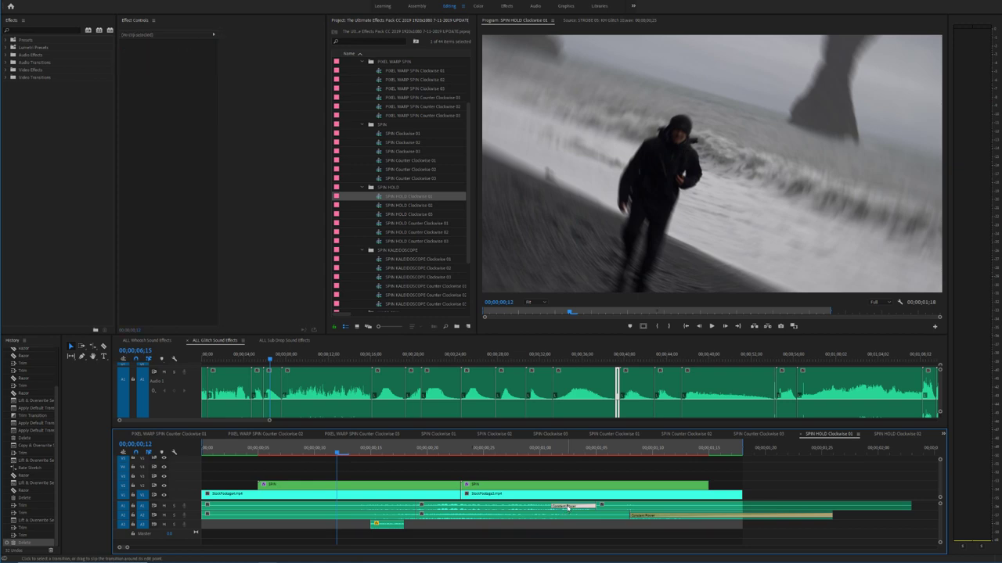
pyautogui.press('Delete')
pyautogui.press('space')
pyautogui.press('space')
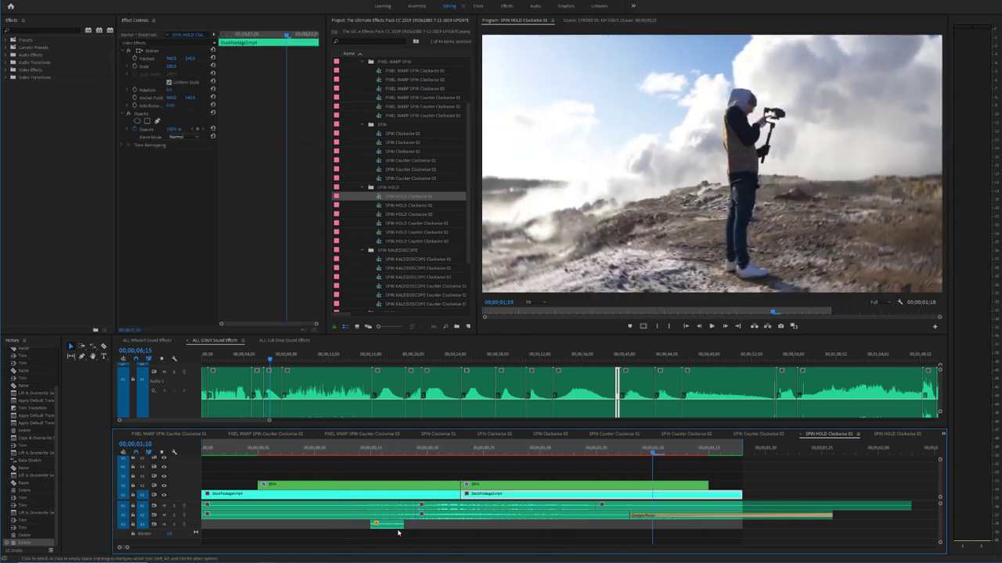
# Step: Copy the glitch piece to the second hold at 00;00;00;25, apply the default transition to the copy and replay
pyautogui.moveTo(394, 525); pyautogui.dragTo(540, 526)
pyautogui.moveTo(465, 452)
pyautogui.mouseDown()
pyautogui.moveTo(507, 452)
pyautogui.moveTo(473, 450)
pyautogui.moveTo(492, 448)
pyautogui.moveTo(483, 451)
pyautogui.mouseUp()
pyautogui.moveTo(522, 525); pyautogui.dragTo(486, 526)
pyautogui.rightClick(486, 526)
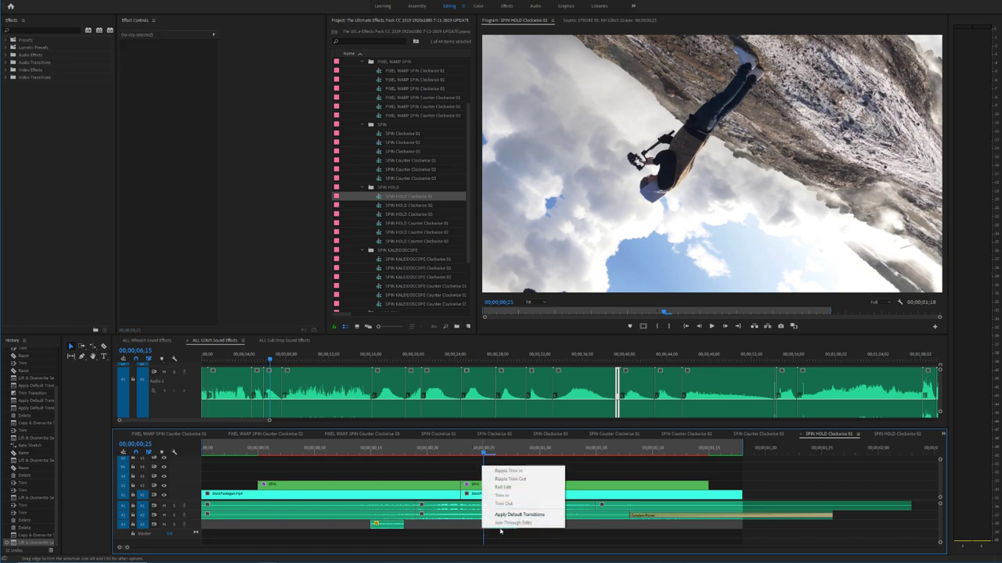
pyautogui.click(520, 516)
pyautogui.click(290, 494)
pyautogui.click(288, 452)
pyautogui.press('space')
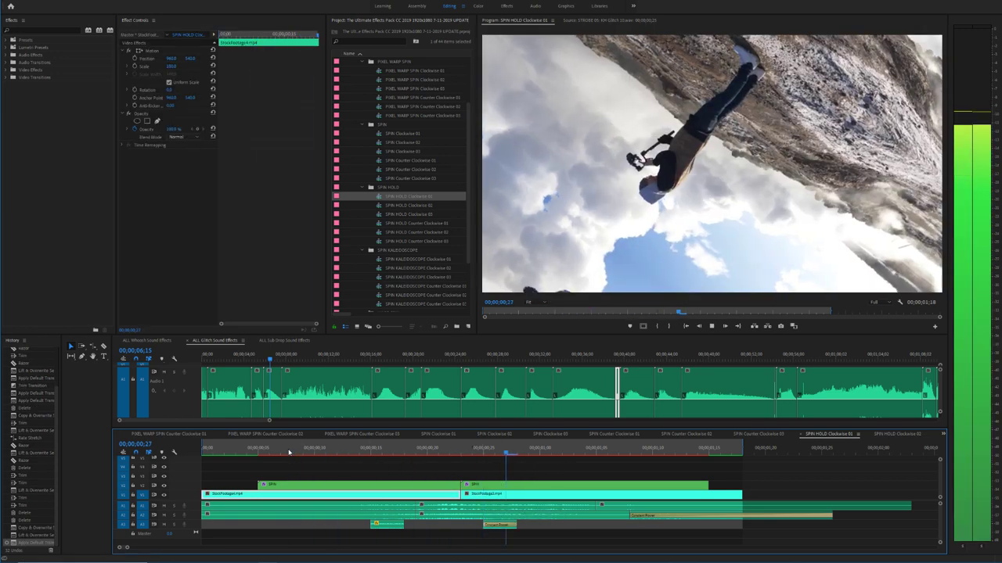
pyautogui.press('space')
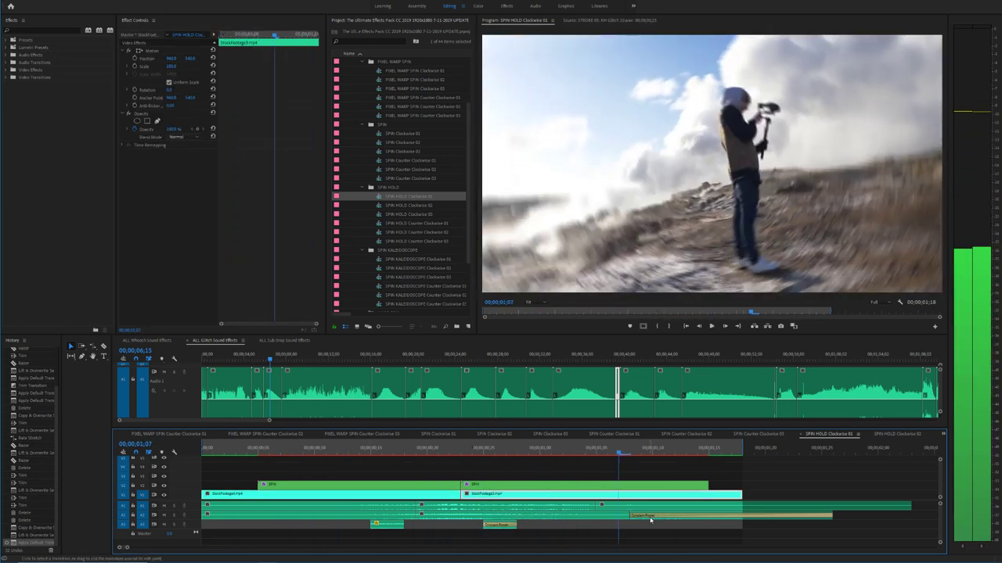
# Step: Delete the final whoosh pieces on both audio tracks and extend the preceding pieces towards the end of the sequence
pyautogui.click(646, 517)
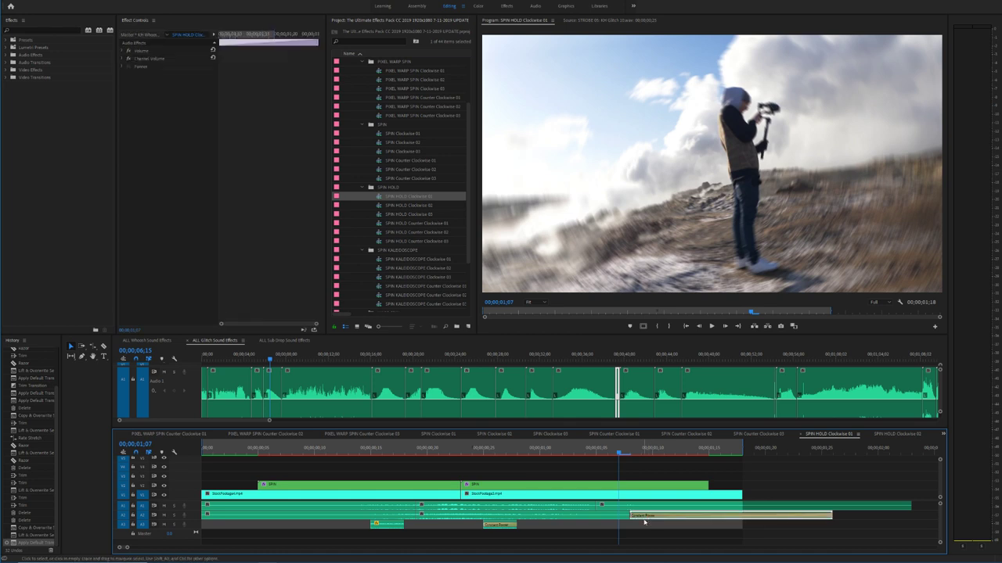
pyautogui.press('Delete')
pyautogui.click(608, 507)
pyautogui.press('Delete')
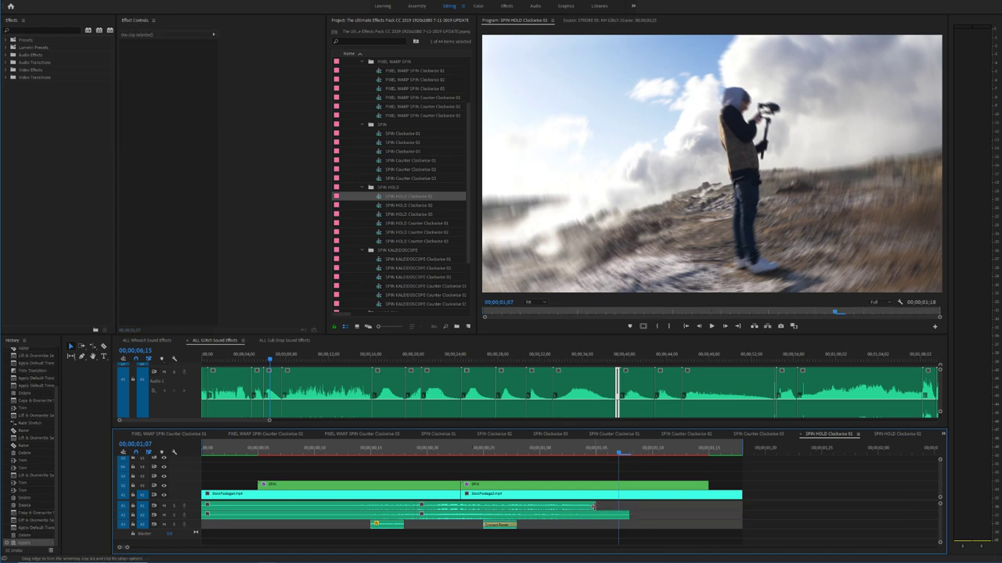
pyautogui.moveTo(664, 517); pyautogui.dragTo(744, 517)
pyautogui.moveTo(313, 450); pyautogui.dragTo(67, 447)
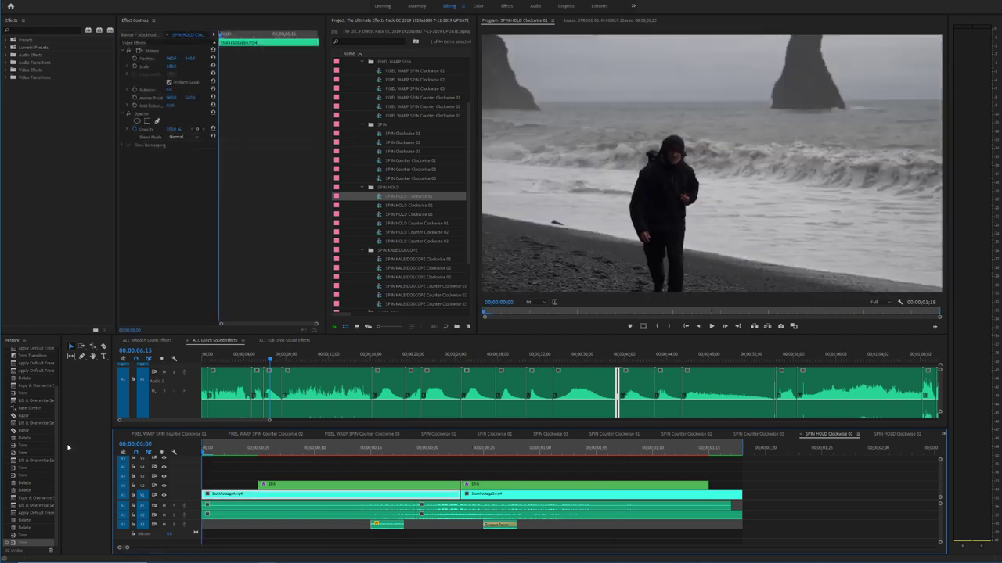
# Step: Move the first glitch piece on the third audio track one frame earlier, to 00;00;00;14, and replay the transition
pyautogui.press('space')
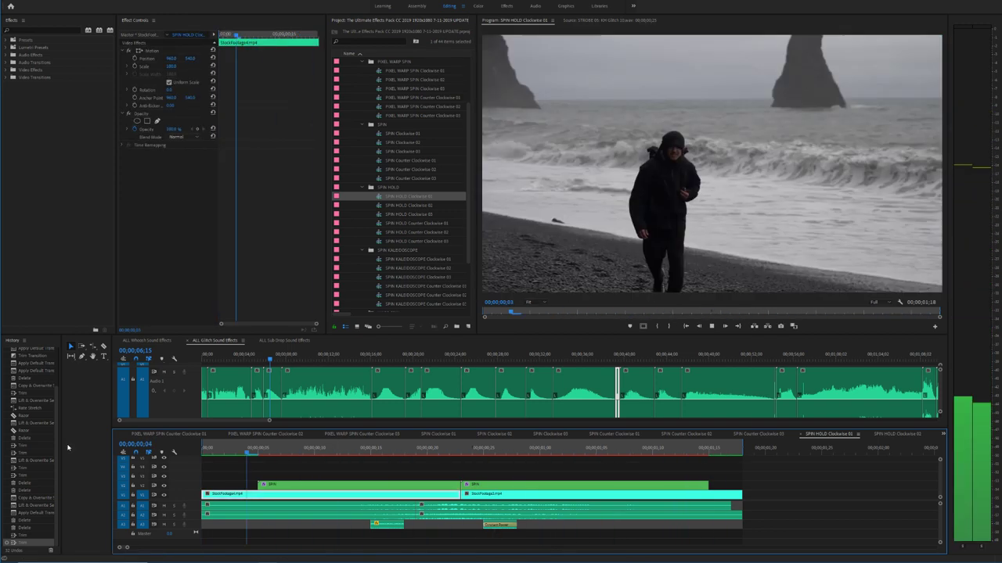
pyautogui.click(207, 444)
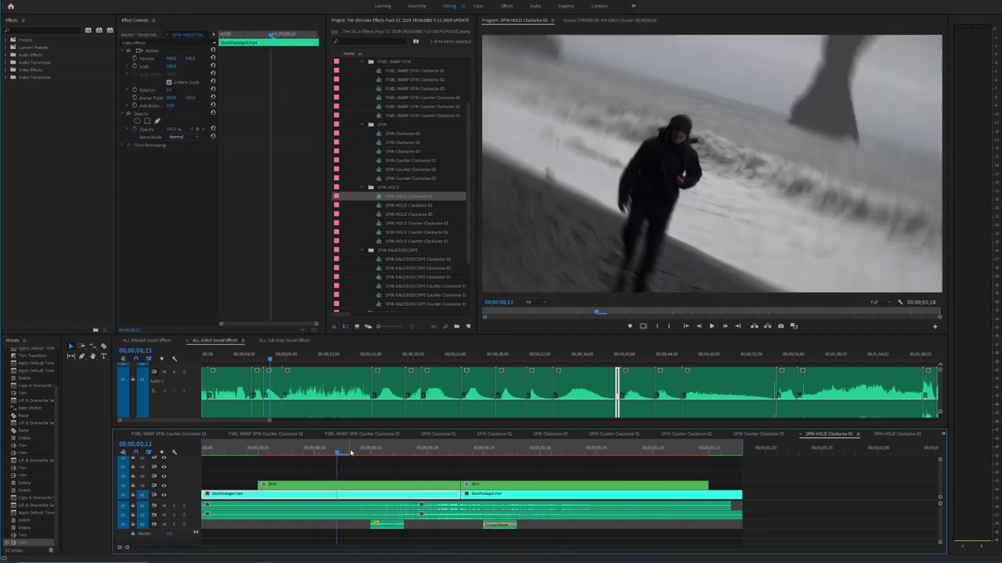
pyautogui.moveTo(385, 526); pyautogui.dragTo(372, 526)
pyautogui.click(322, 449)
pyautogui.press('space')
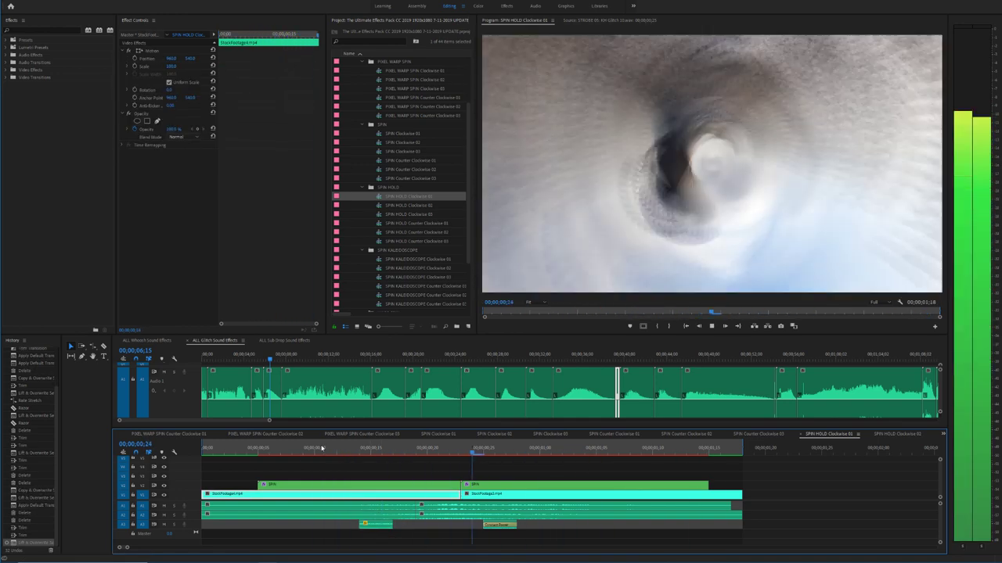
pyautogui.press('space')
# Step: Delete both glitch pieces from the third audio track and replay the transition with only the whooshes
pyautogui.moveTo(536, 538); pyautogui.dragTo(374, 527)
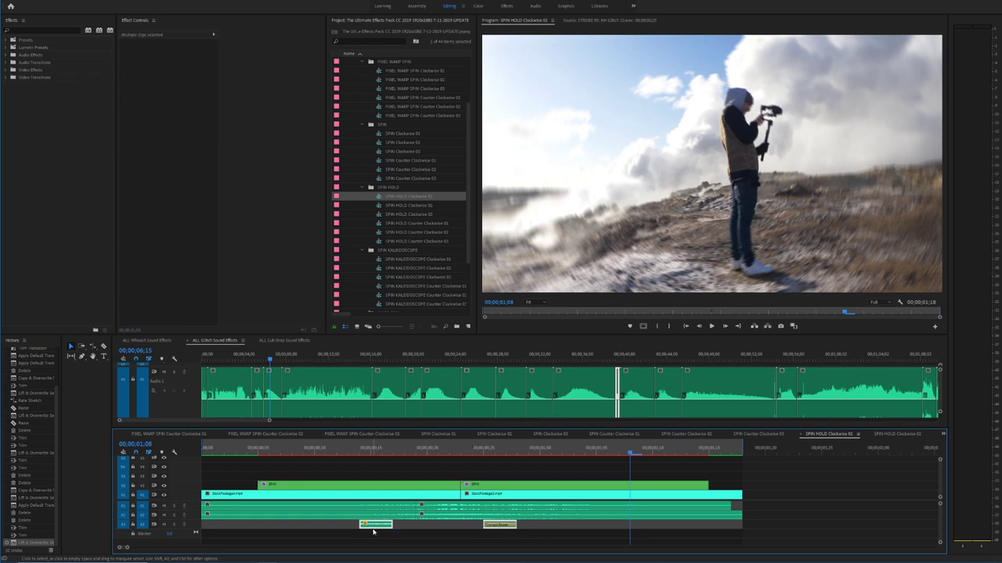
pyautogui.press('Delete')
pyautogui.click(315, 449)
pyautogui.press('Return')
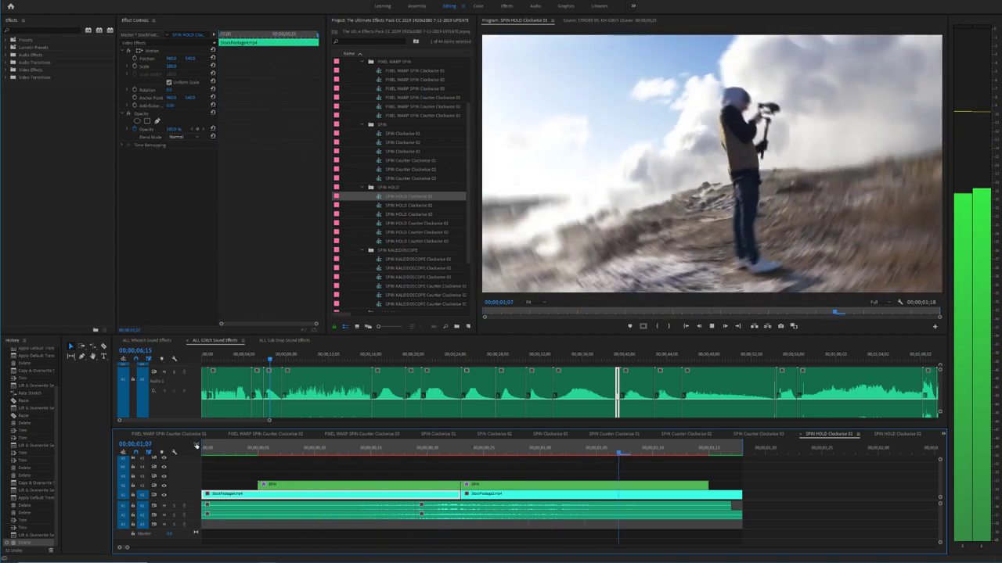
pyautogui.press('space')
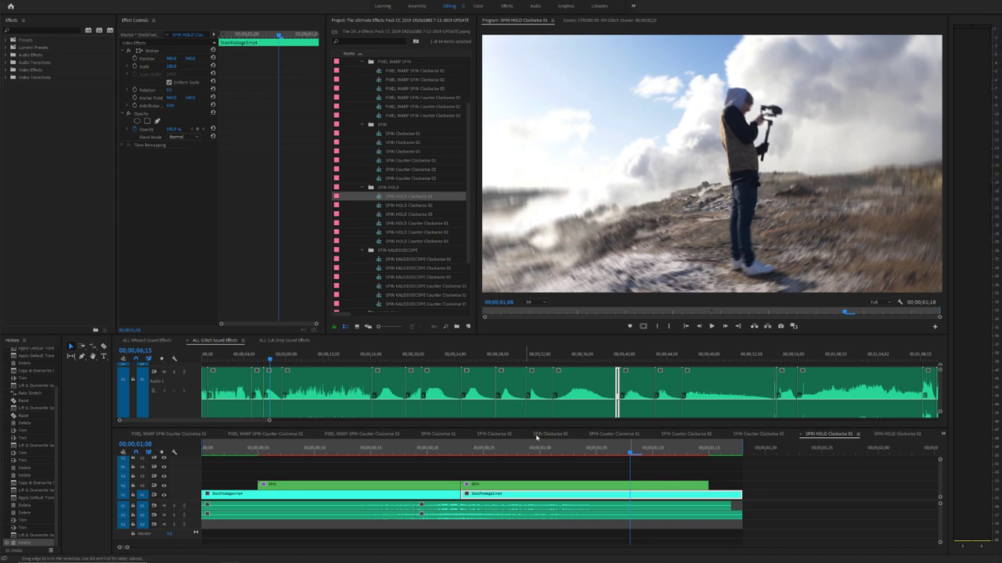
# Step: Check the Project Manager and the sequence settings, closing both without changes
pyautogui.click(28, 1)
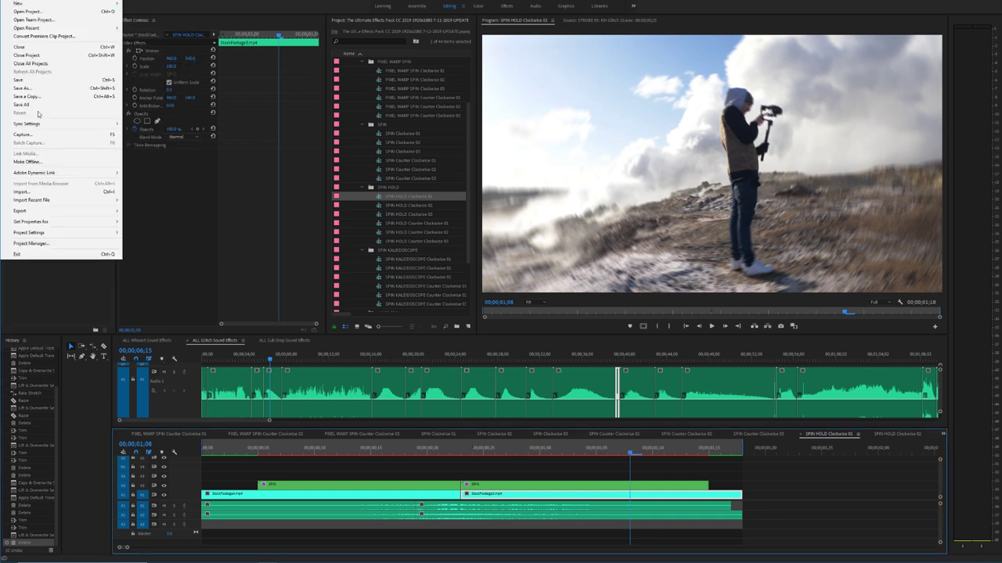
pyautogui.click(90, 248)
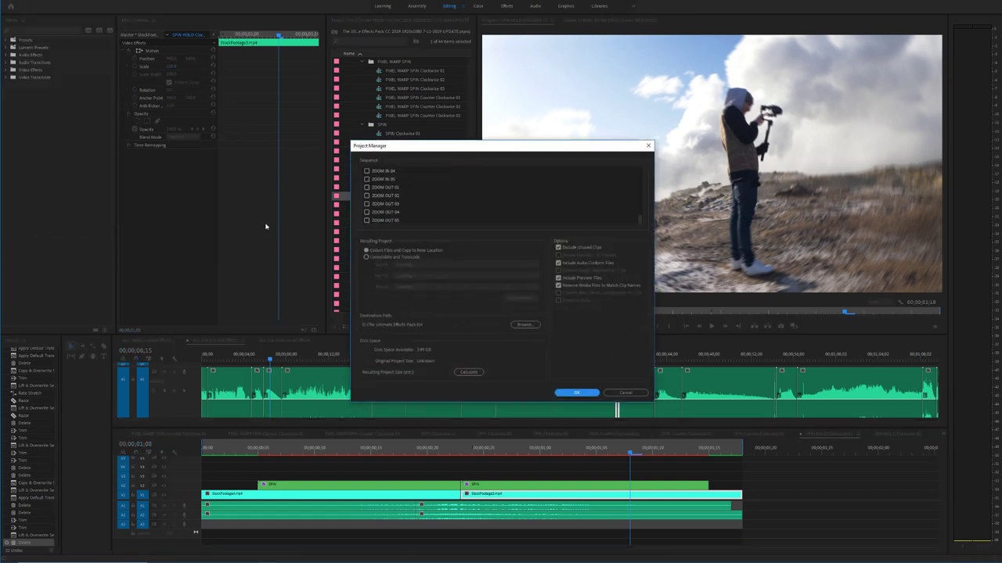
pyautogui.click(629, 397)
pyautogui.click(55, 1)
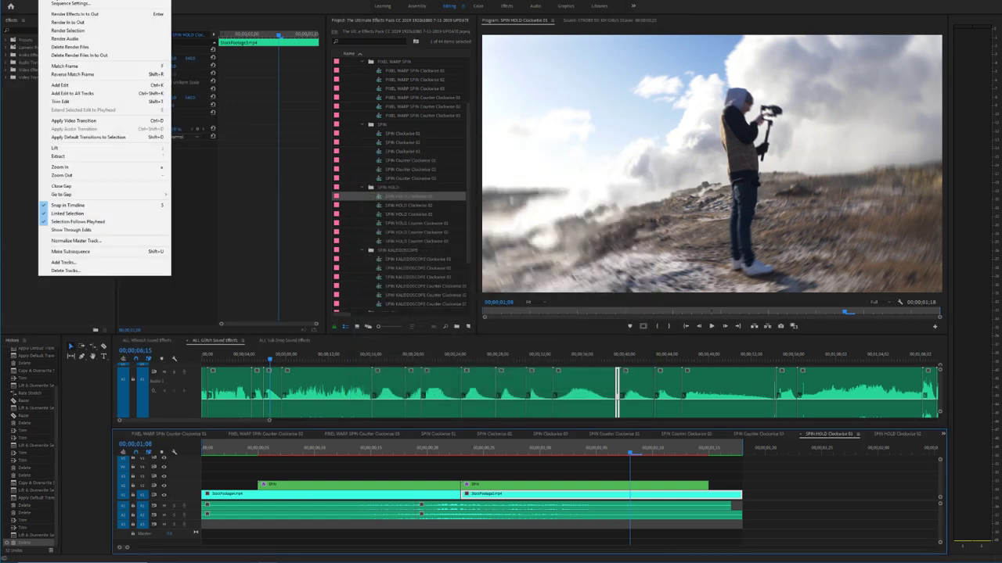
pyautogui.click(56, 5)
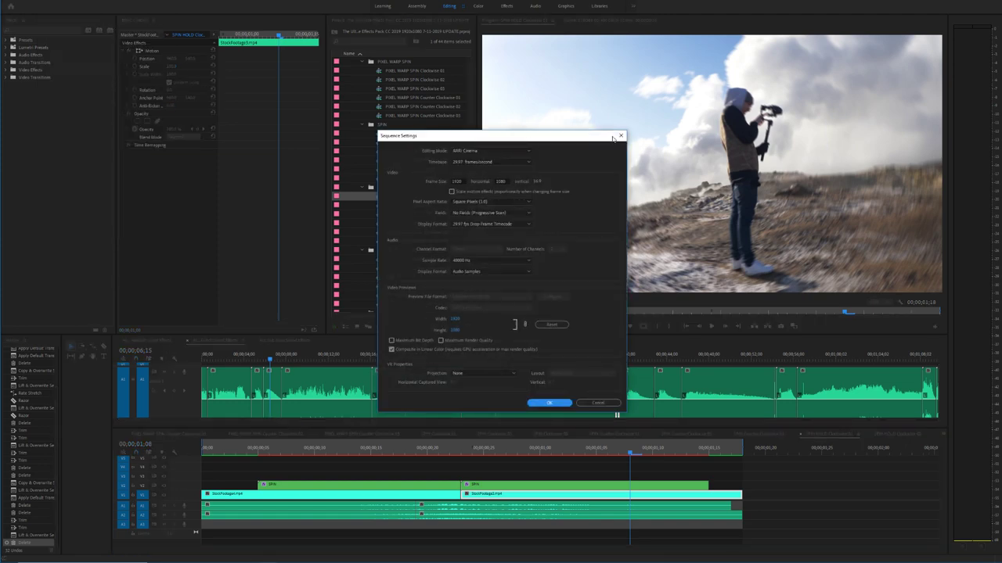
pyautogui.click(619, 136)
# Step: Inspect the Media Cache preferences and the folder choice for the cache database, closing everything without changes
pyautogui.click(22, 3)
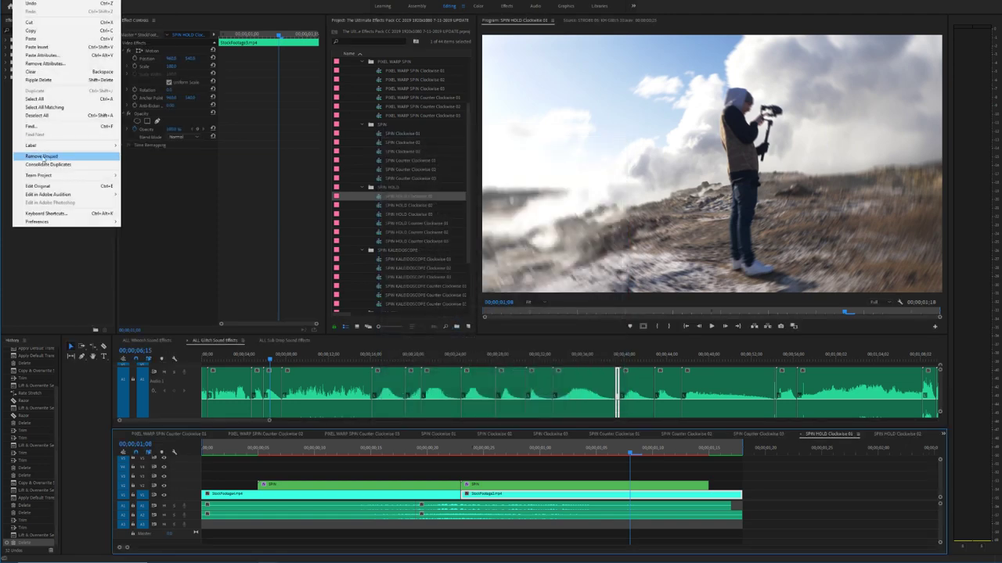
pyautogui.click(57, 217)
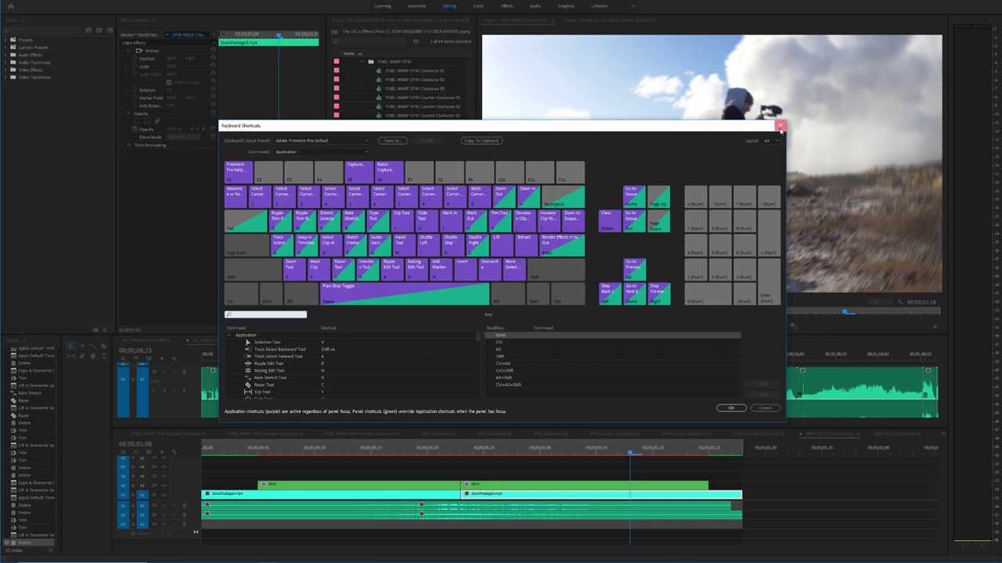
pyautogui.click(780, 127)
pyautogui.click(22, 2)
pyautogui.moveTo(94, 222)
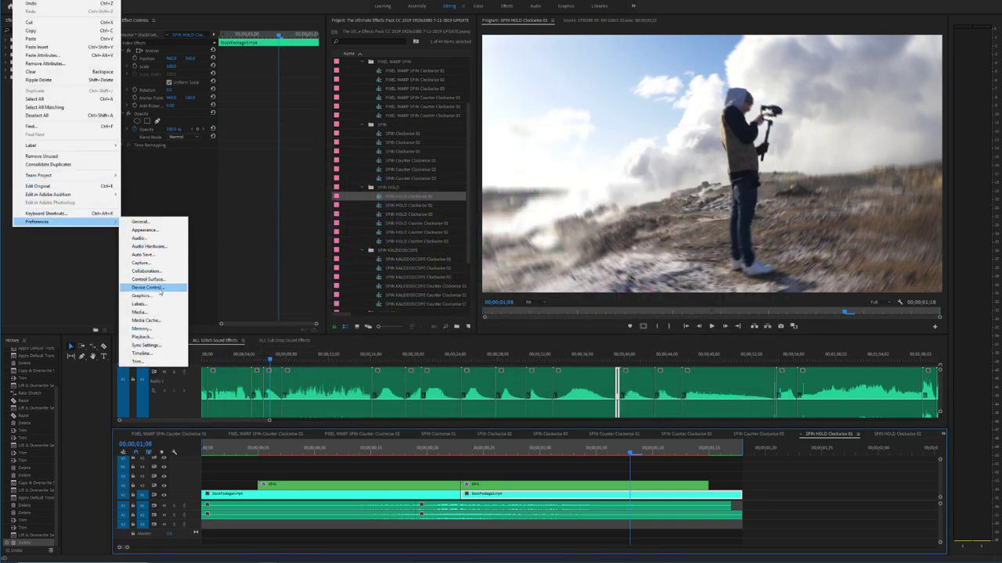
pyautogui.click(160, 321)
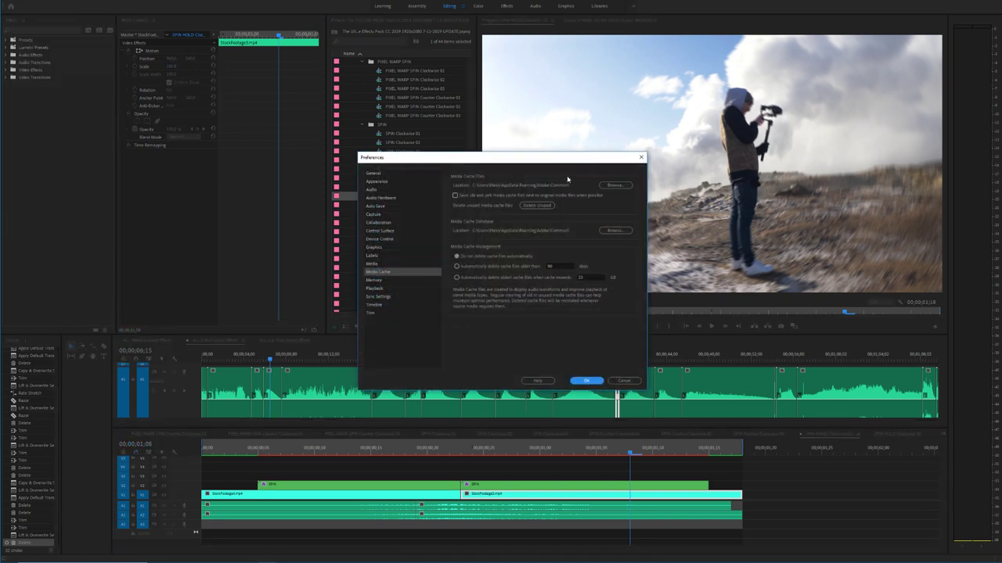
pyautogui.moveTo(562, 164); pyautogui.dragTo(498, 169)
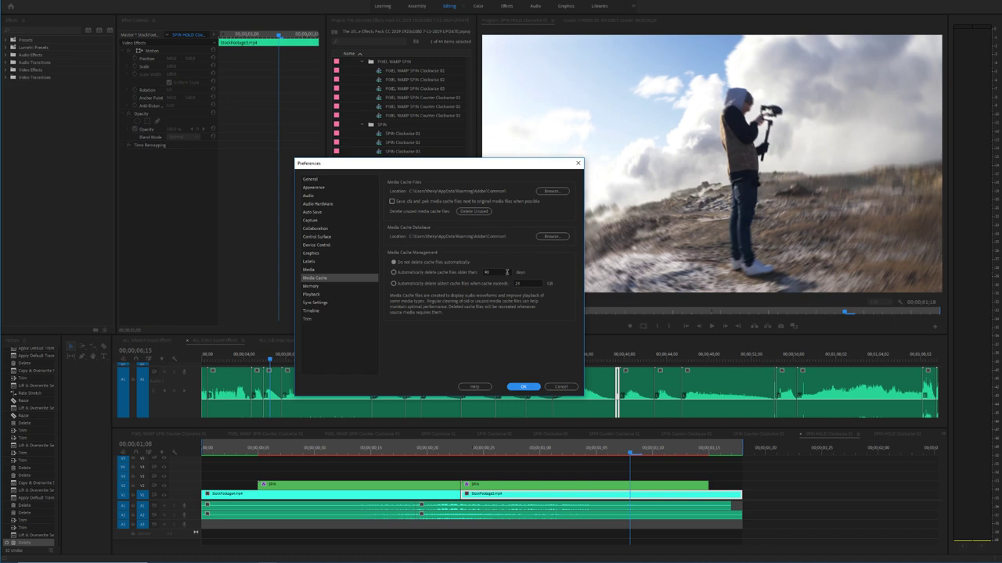
pyautogui.click(557, 236)
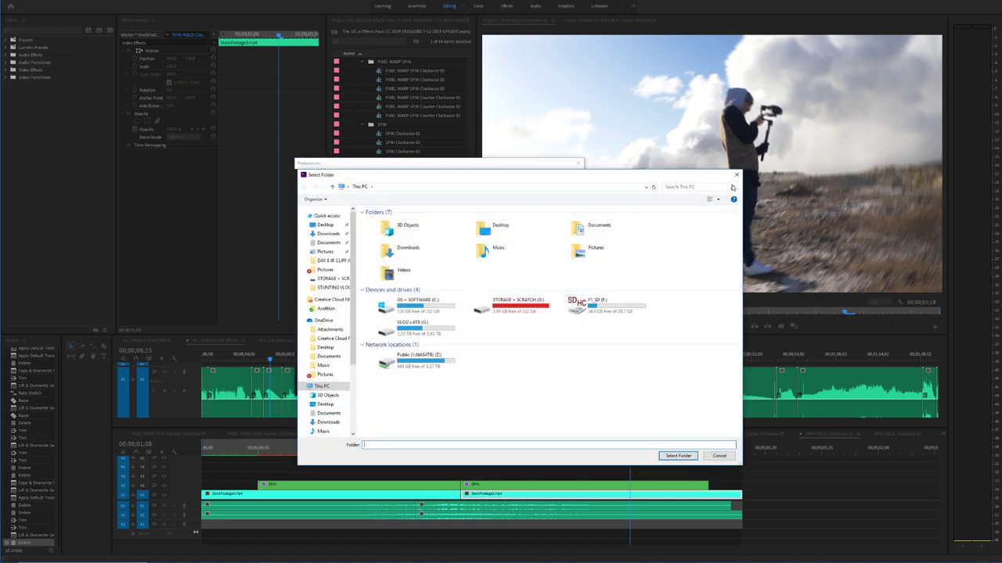
pyautogui.click(735, 175)
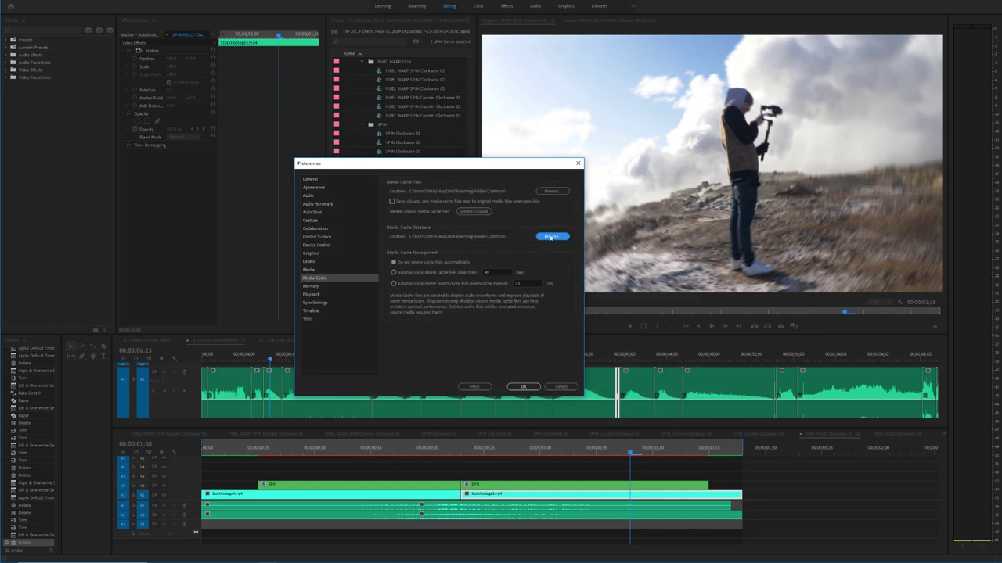
pyautogui.click(579, 164)
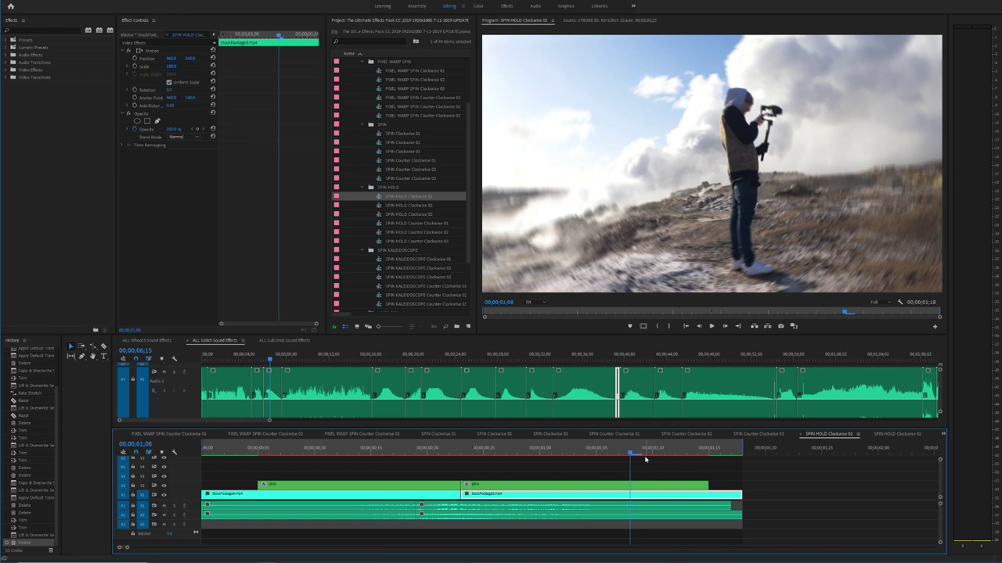
# Step: Replay SPIN HOLD Clockwise 01 from 00;00;00;04 and scrub back to 00;00;00;19 to check the whoosh timing
pyautogui.press('space')
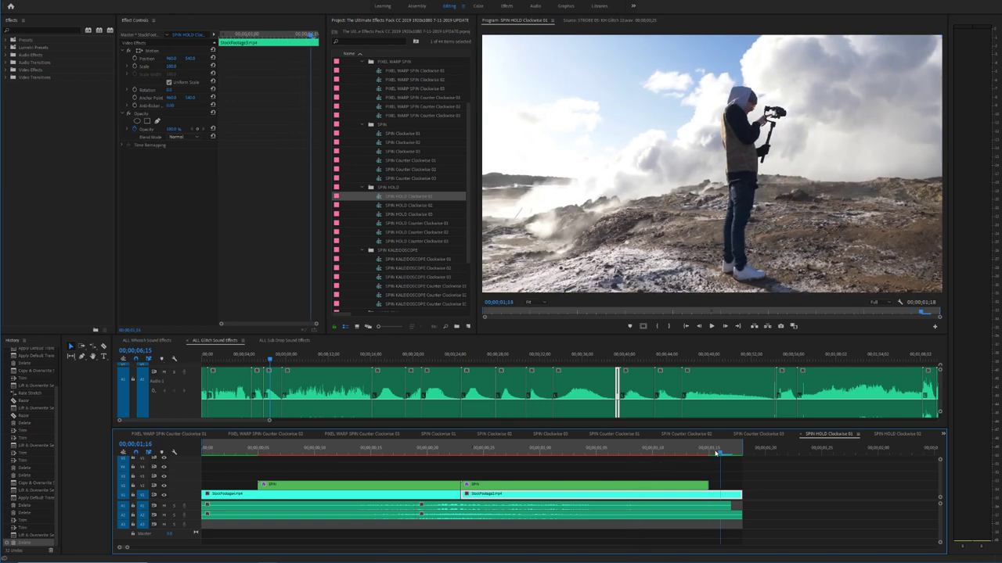
pyautogui.click(248, 445)
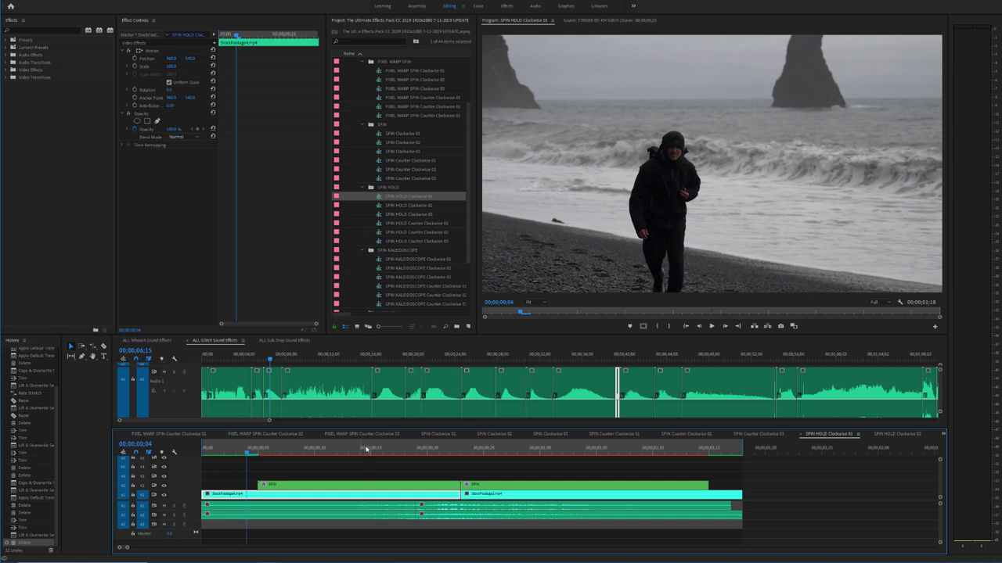
pyautogui.press('space')
pyautogui.press('space')
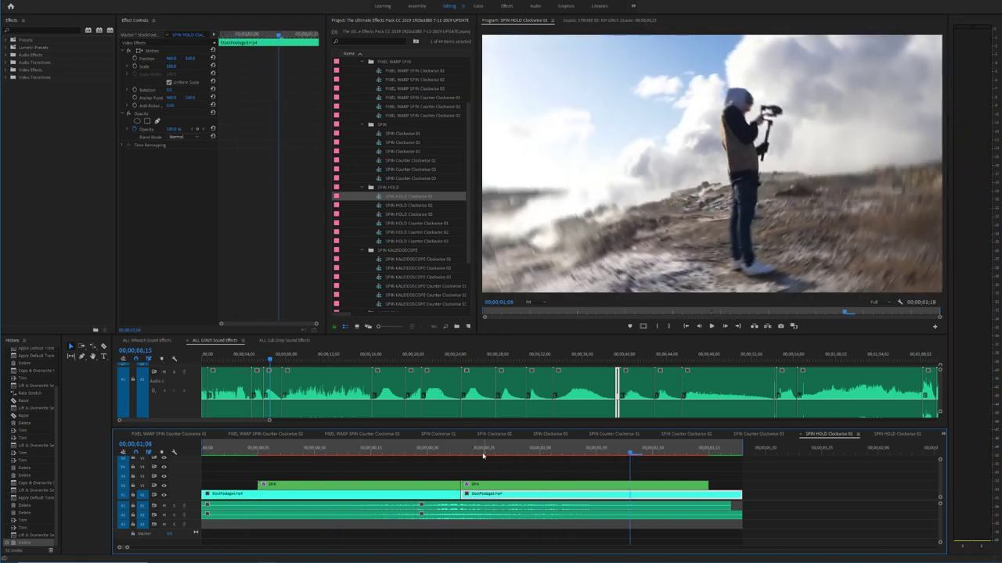
pyautogui.click(495, 453)
pyautogui.moveTo(495, 453); pyautogui.dragTo(416, 452)
# Step: Copy the whoosh pieces on both audio tracks of SPIN HOLD Clockwise 01 and open the SPIN KALEIDOSCOPE Clockwise 01 sequence
pyautogui.scroll(-1, 473, 240)
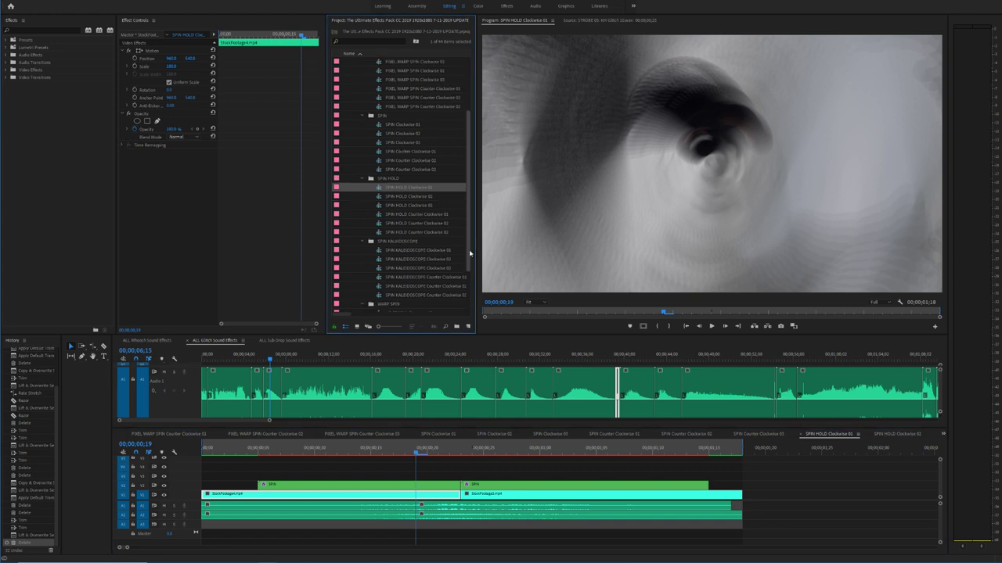
pyautogui.click(415, 515)
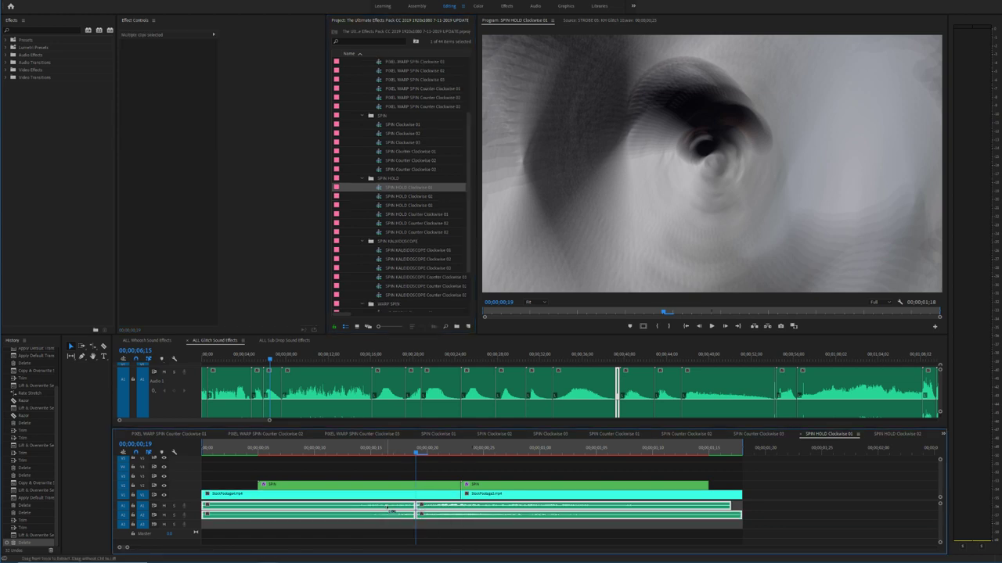
pyautogui.click(382, 251)
pyautogui.doubleClick(381, 251)
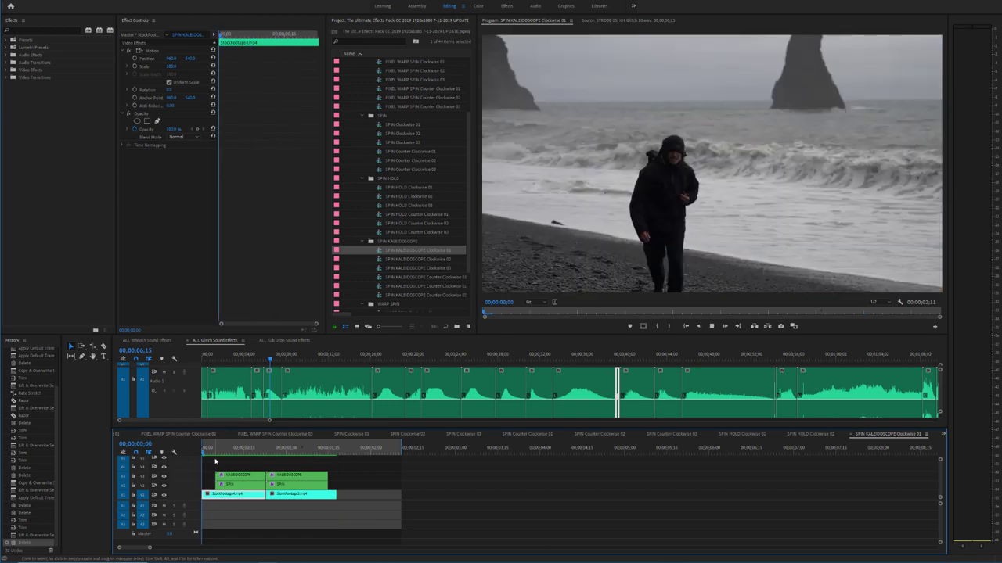
# Step: Preview the kaleidoscope transition, paste the copied whoosh pieces at the start of the sequence and save the project
pyautogui.press('space')
pyautogui.moveTo(257, 450); pyautogui.dragTo(201, 451)
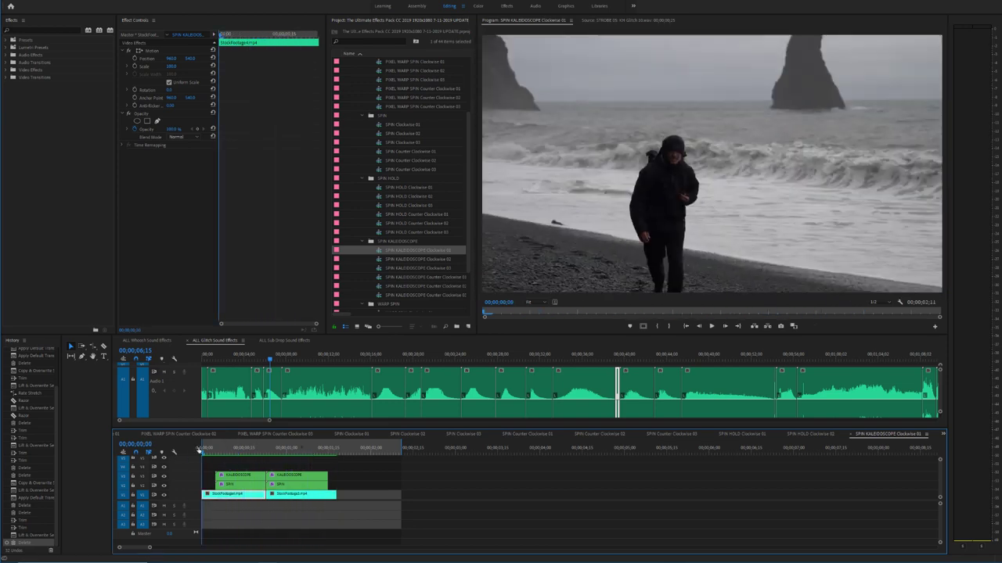
pyautogui.press('space')
pyautogui.press('space')
pyautogui.press('space')
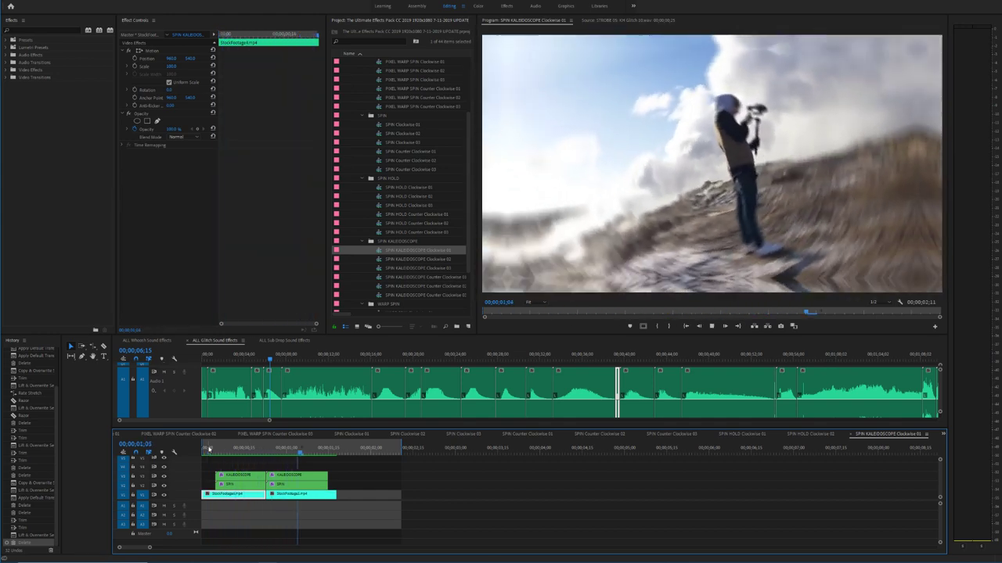
pyautogui.hotkey('ctrl', 'z')
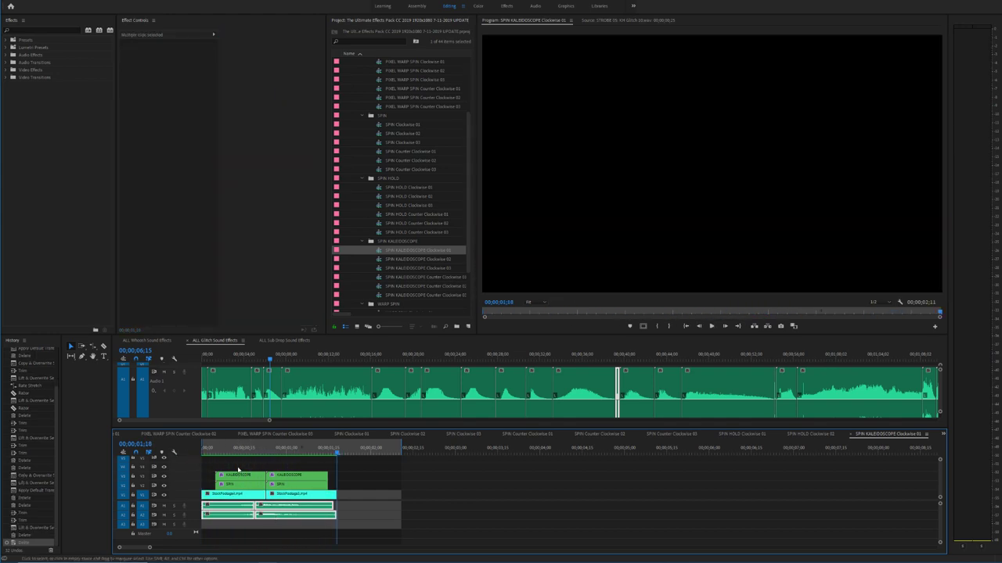
pyautogui.press('Home')
pyautogui.hotkey('ctrl', 's')
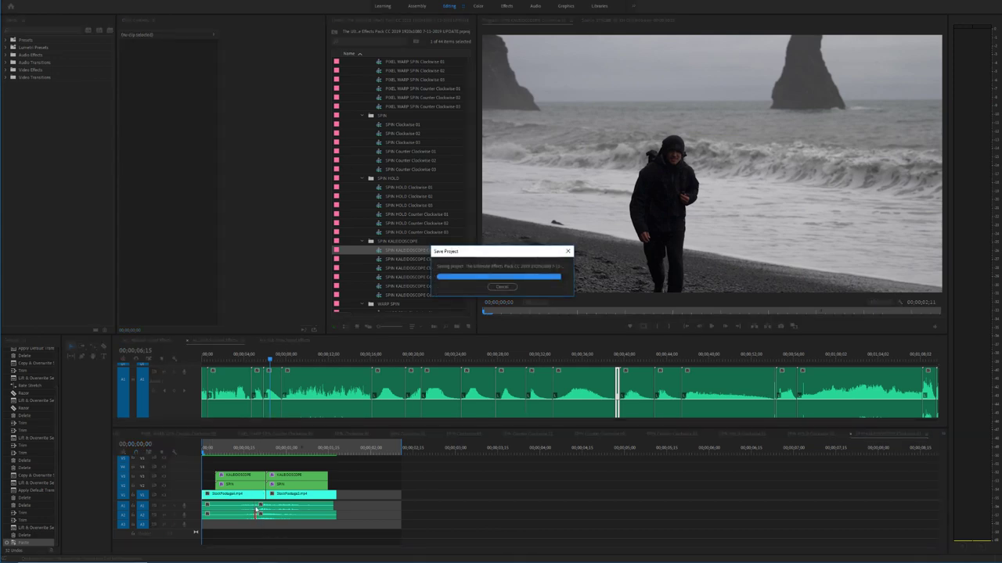
# Step: Join the through edits between the whoosh pieces on the first and second audio tracks and replay from the start
pyautogui.click(257, 508)
pyautogui.press('Delete')
pyautogui.click(257, 516)
pyautogui.press('Delete')
pyautogui.click(244, 494)
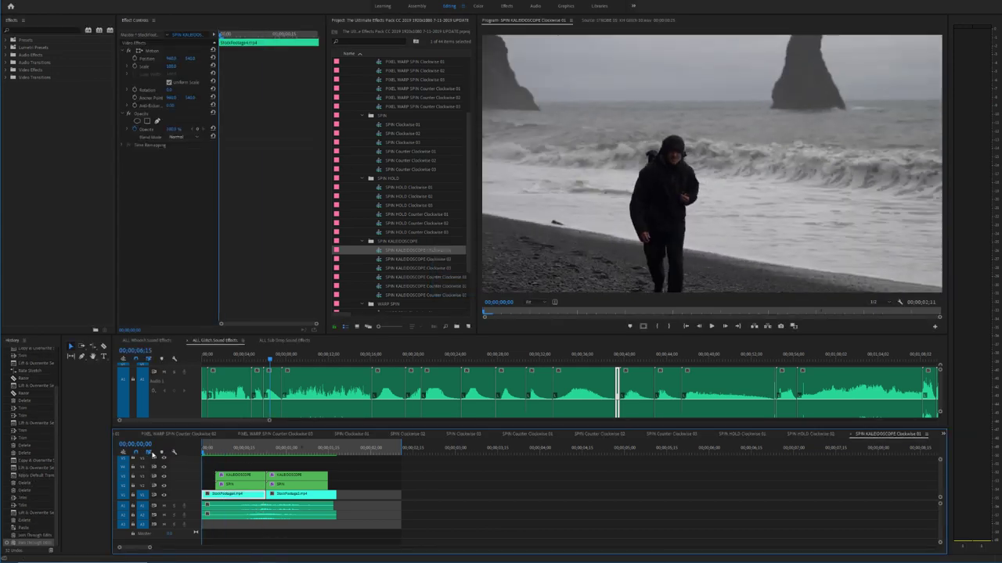
pyautogui.press('space')
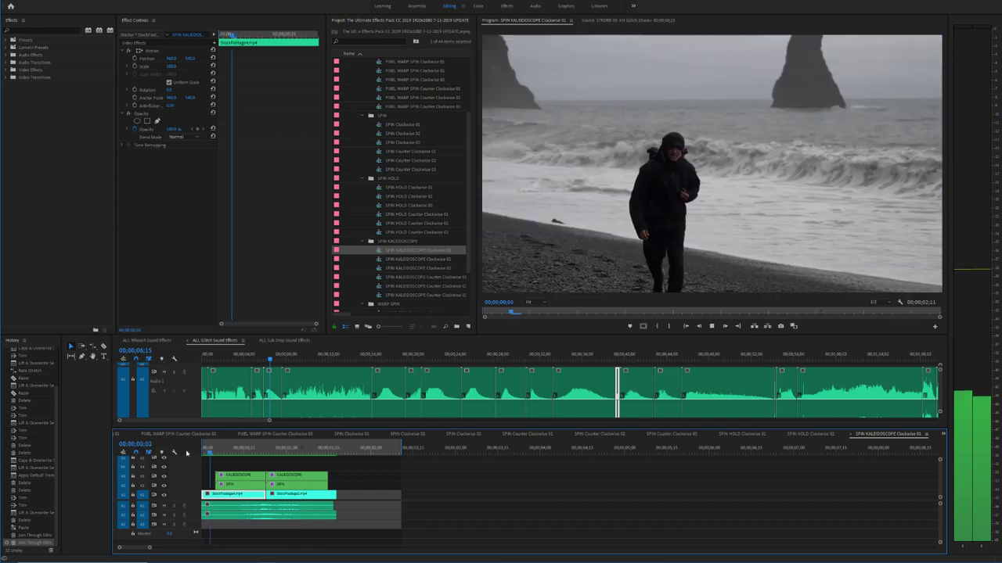
# Step: Copy the joined whoosh clips to the start of the SPIN KALEIDOSCOPE Clockwise 02 sequence and play it back
pyautogui.moveTo(367, 530); pyautogui.dragTo(287, 509)
pyautogui.doubleClick(379, 260)
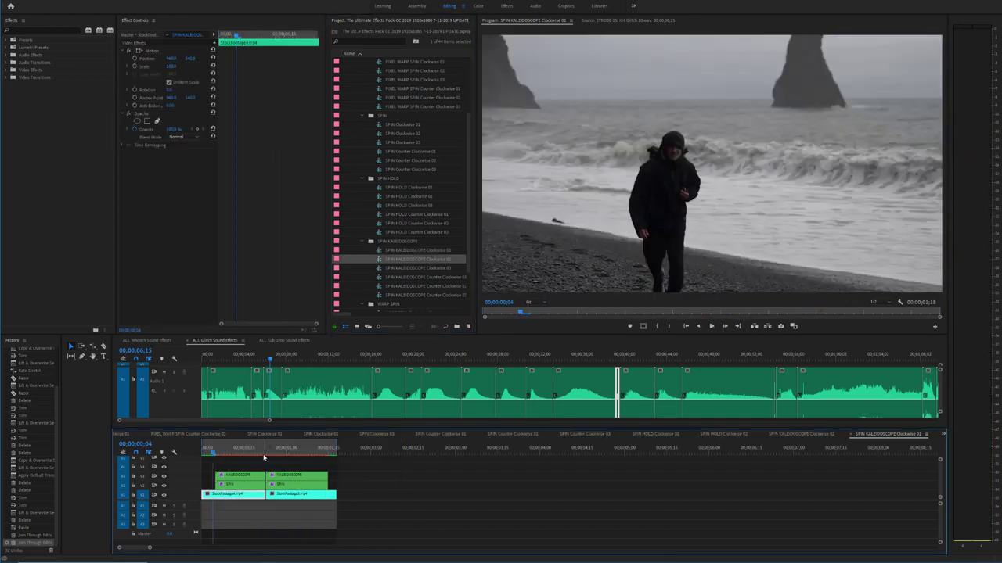
pyautogui.click(208, 452)
pyautogui.hotkey('ctrl', 'v')
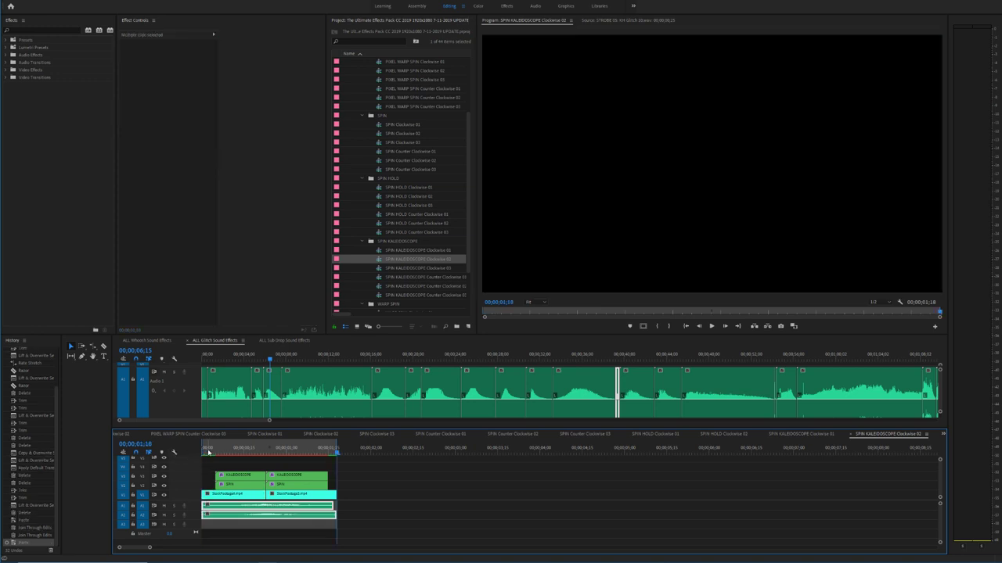
pyautogui.moveTo(208, 452); pyautogui.dragTo(193, 453)
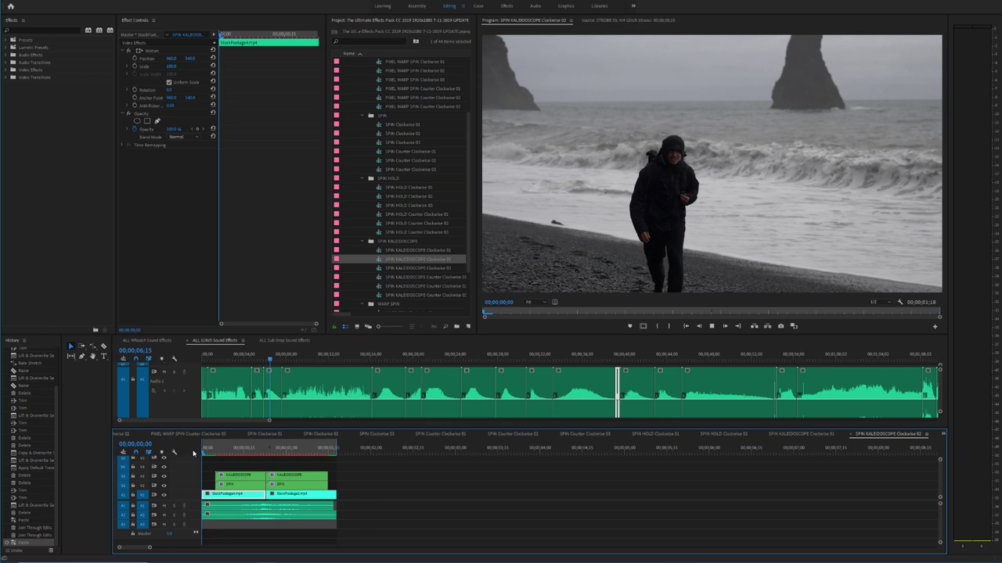
pyautogui.press('space')
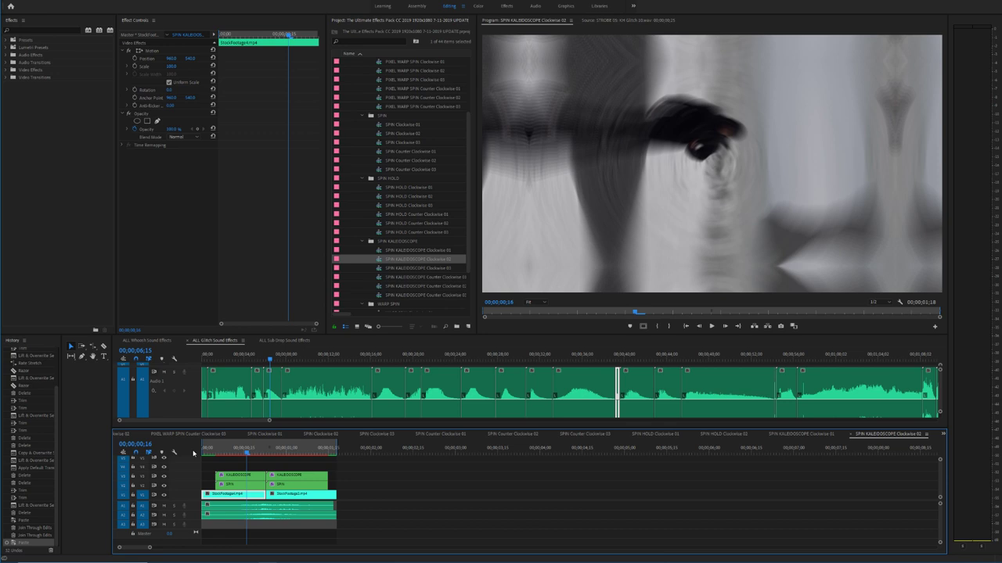
pyautogui.press('space')
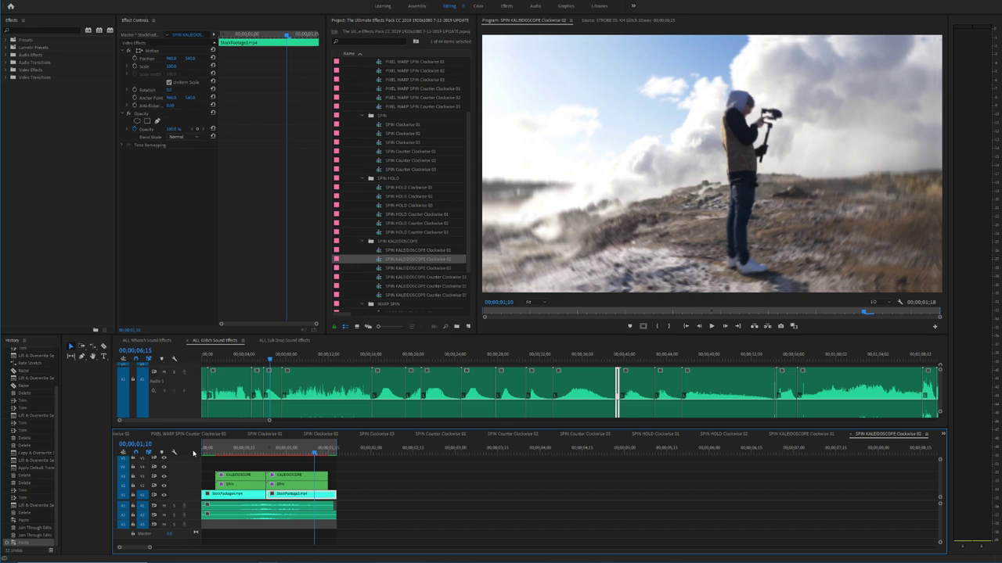
# Step: Replay the SPIN KALEIDOSCOPE Clockwise 02 sequence from the start to check the whoosh timing
pyautogui.click(251, 450)
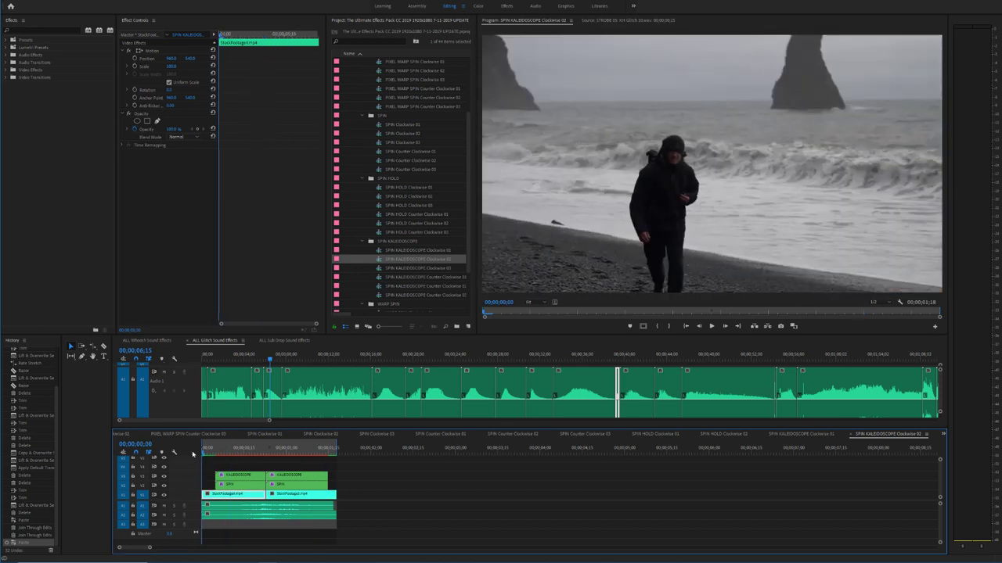
pyautogui.press('space')
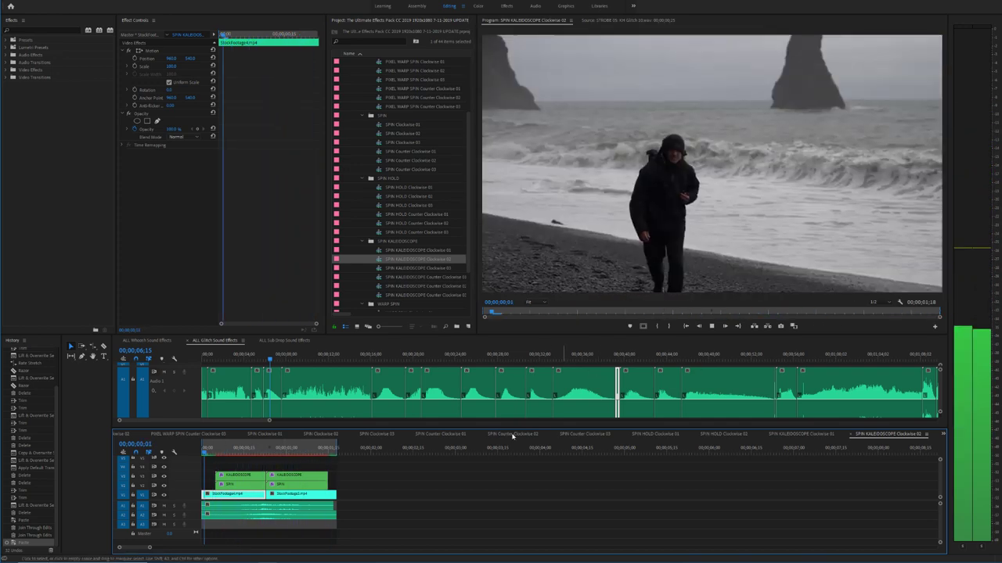
pyautogui.click(200, 450)
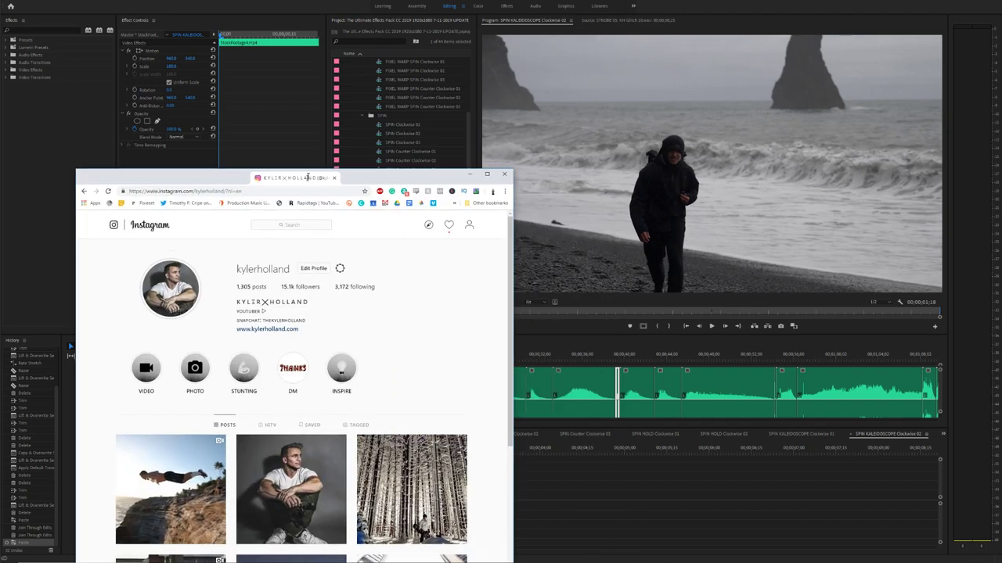
# Step: Switch to the Instagram profile in the browser, enlarge its window, play the cliff-jump video post and lower the system volume
pyautogui.moveTo(306, 177); pyautogui.dragTo(405, 105)
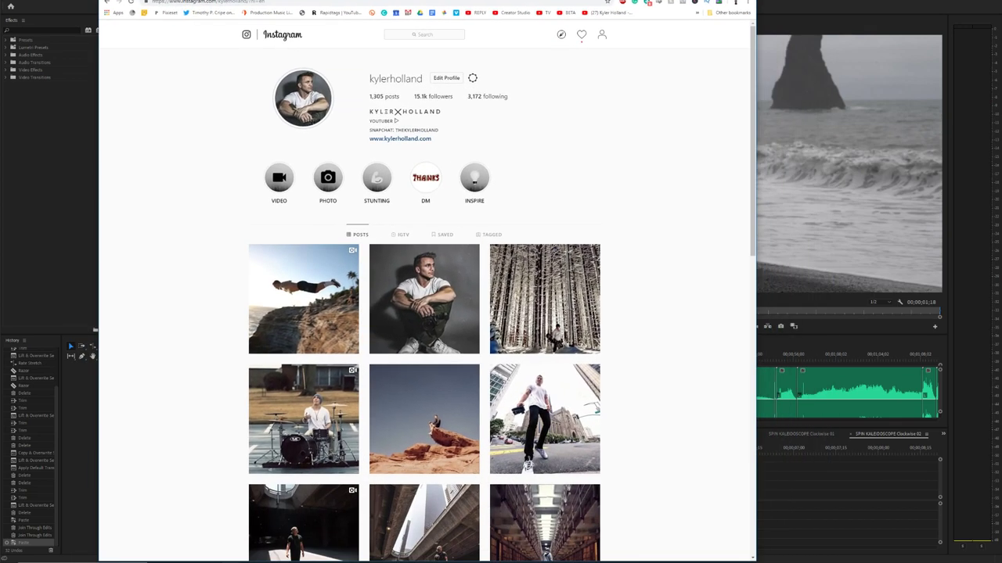
pyautogui.click(313, 301)
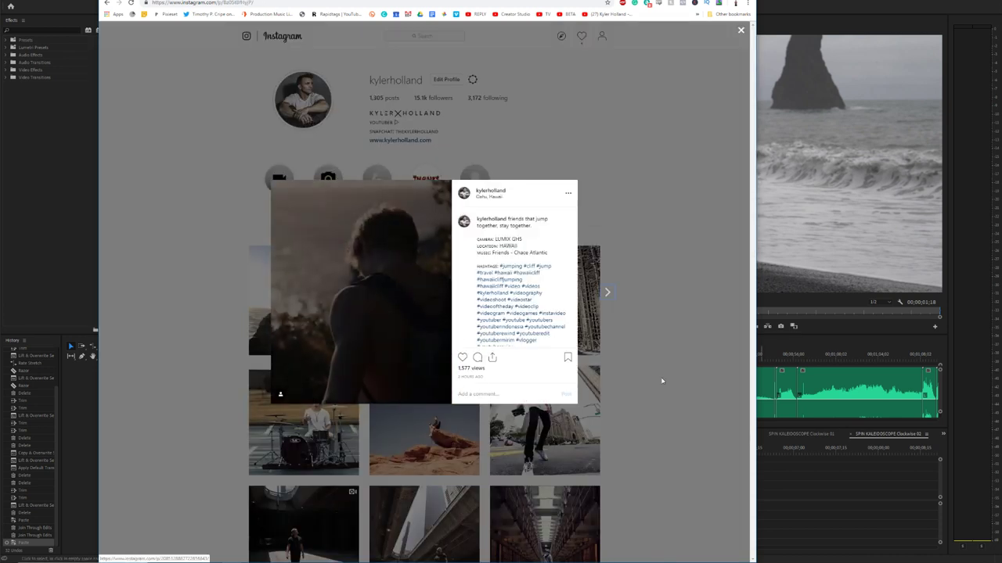
pyautogui.press('XF86AudioLowerVolume')
pyautogui.press('XF86AudioLowerVolume')
pyautogui.press('XF86AudioLowerVolume')
pyautogui.press('XF86AudioLowerVolume')
pyautogui.press('XF86AudioLowerVolume')
pyautogui.press('XF86AudioLowerVolume')
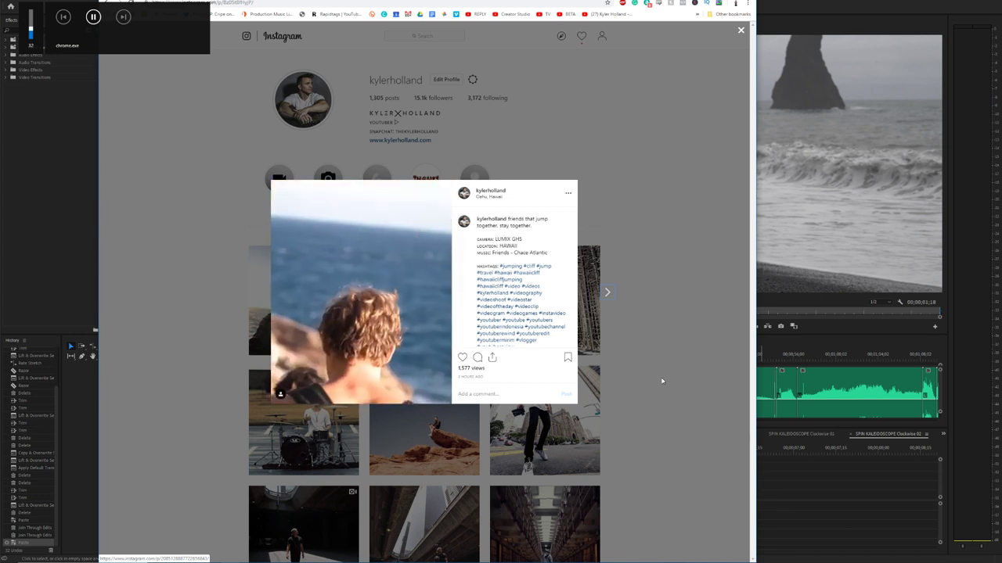
pyautogui.press('XF86AudioLowerVolume')
pyautogui.press('XF86AudioLowerVolume')
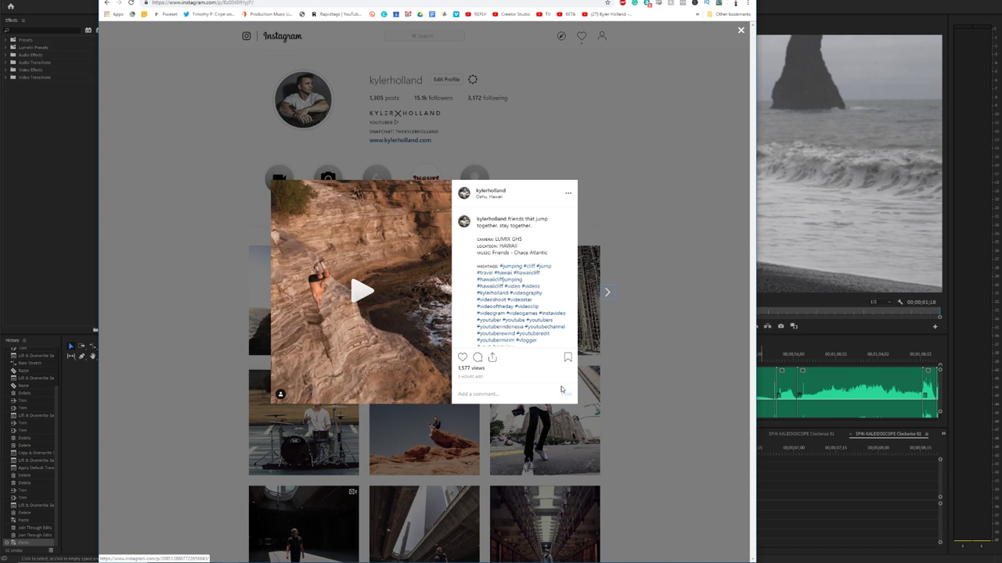
# Step: Close the video post and check the account's recent activity notifications on Instagram
pyautogui.click(620, 133)
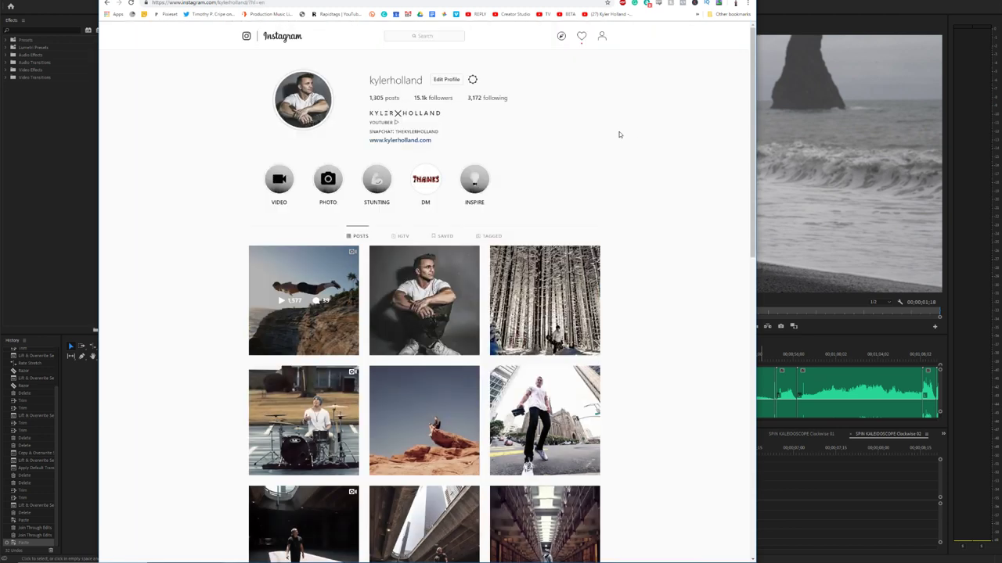
pyautogui.click(581, 36)
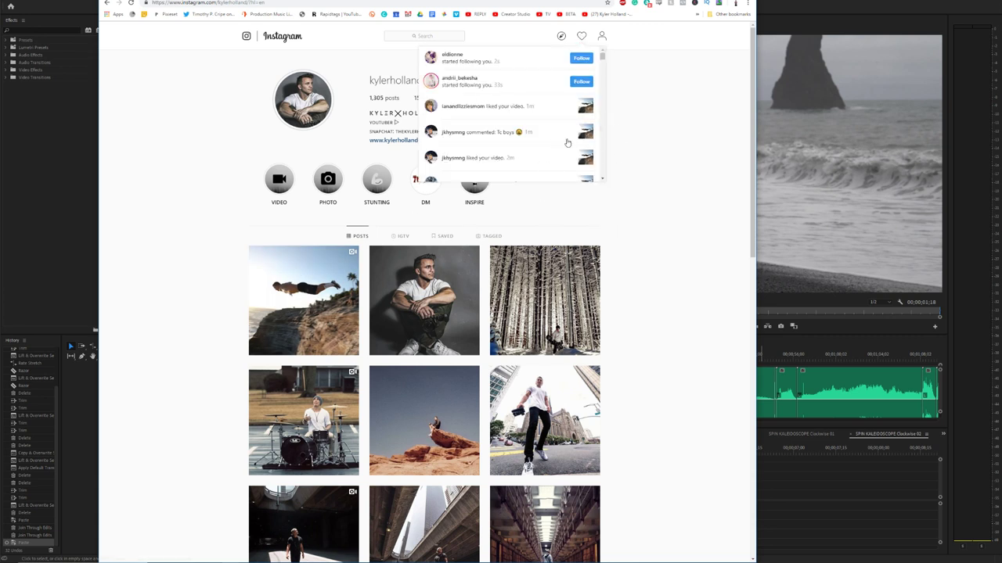
pyautogui.click(687, 186)
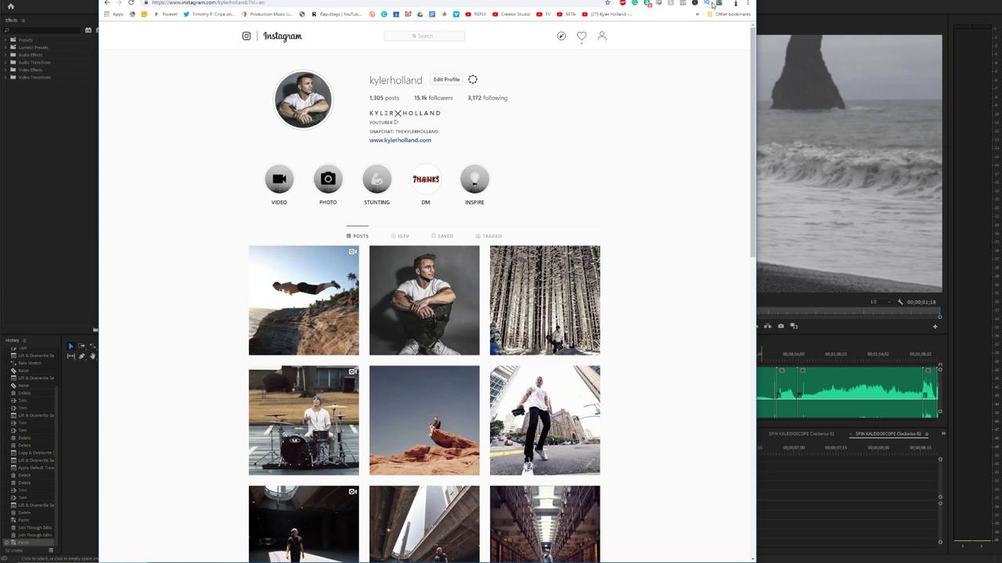
pyautogui.click(581, 36)
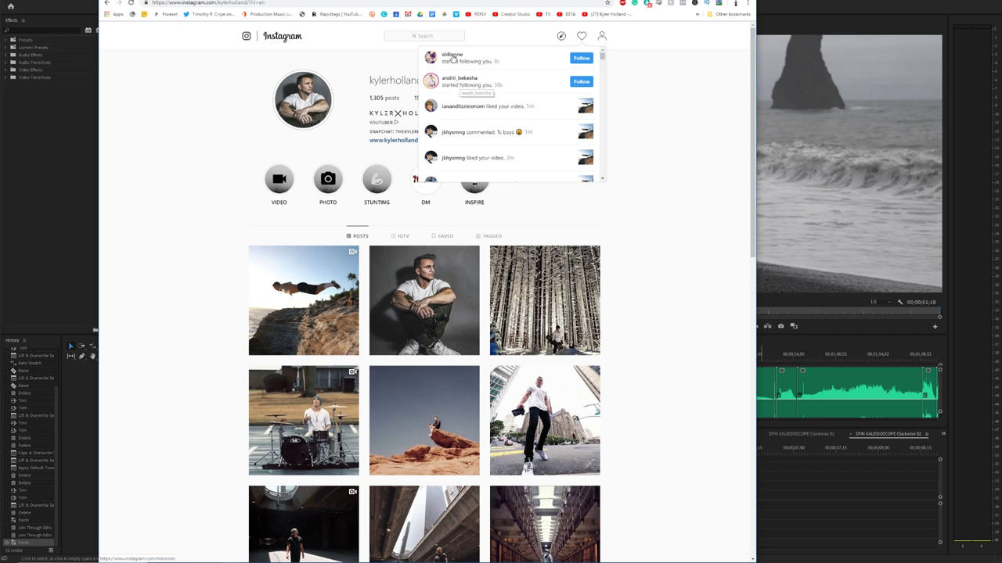
# Step: Open the second newest follower's profile from the notifications and look through its photo grid
pyautogui.click(460, 79)
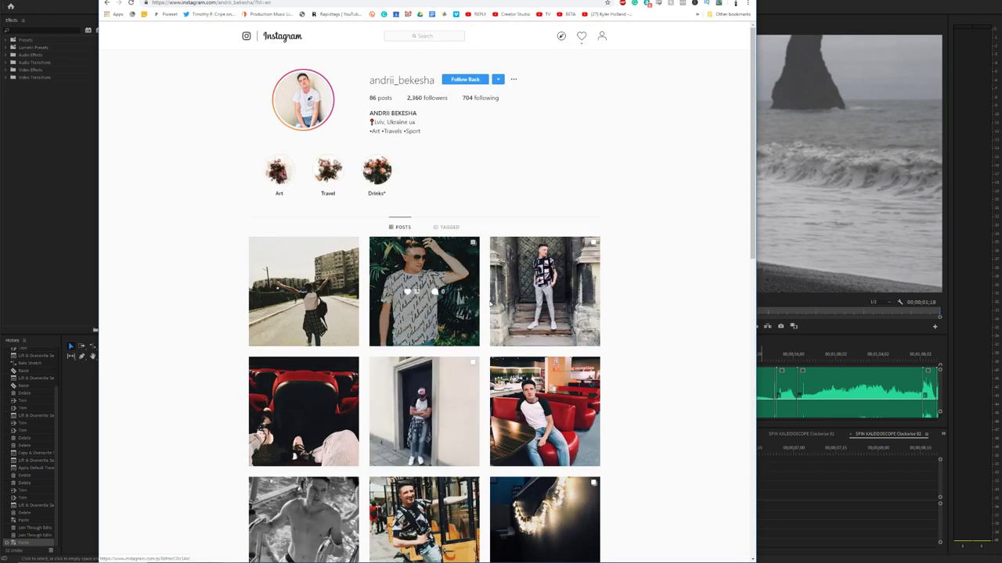
pyautogui.scroll(-3, 561, 315)
pyautogui.scroll(-2, 571, 321)
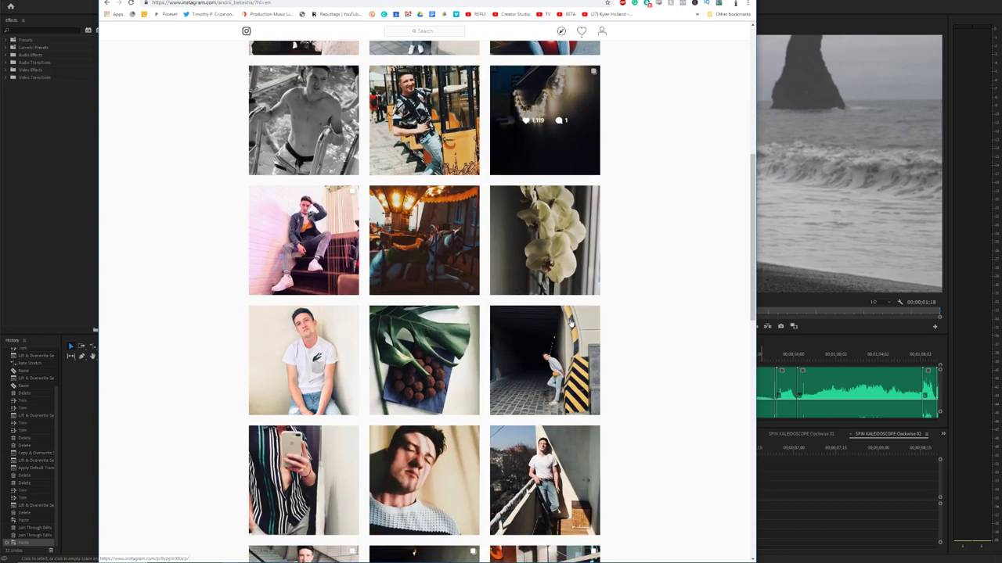
pyautogui.scroll(-1, 493, 329)
pyautogui.scroll(-3, 482, 331)
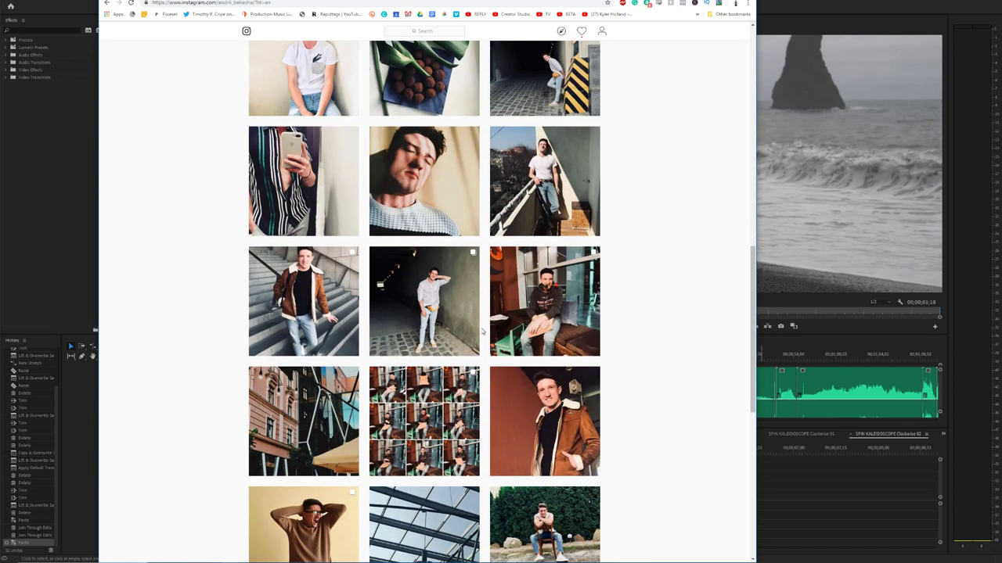
pyautogui.scroll(6, 470, 325)
pyautogui.scroll(-12, 455, 317)
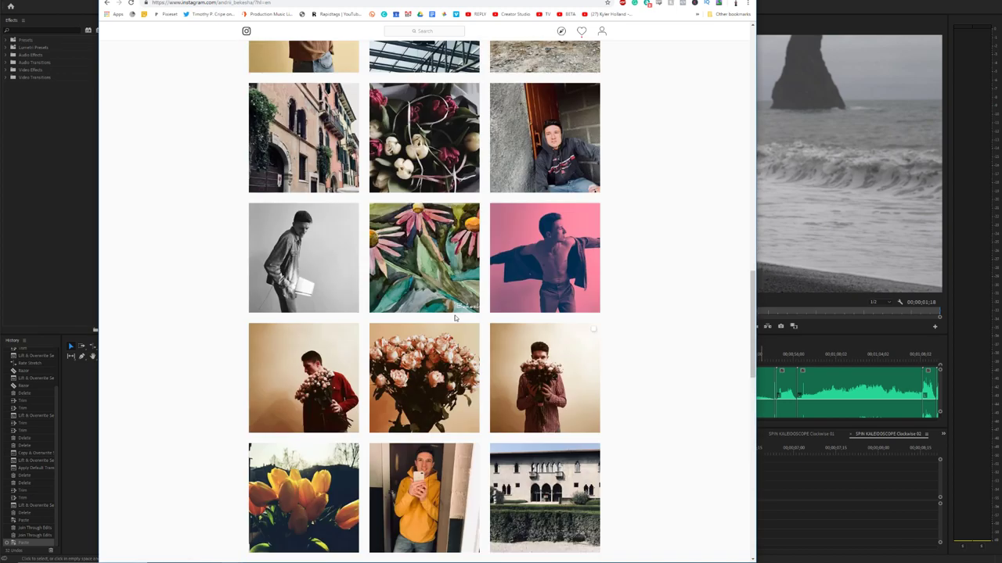
pyautogui.scroll(-6, 455, 318)
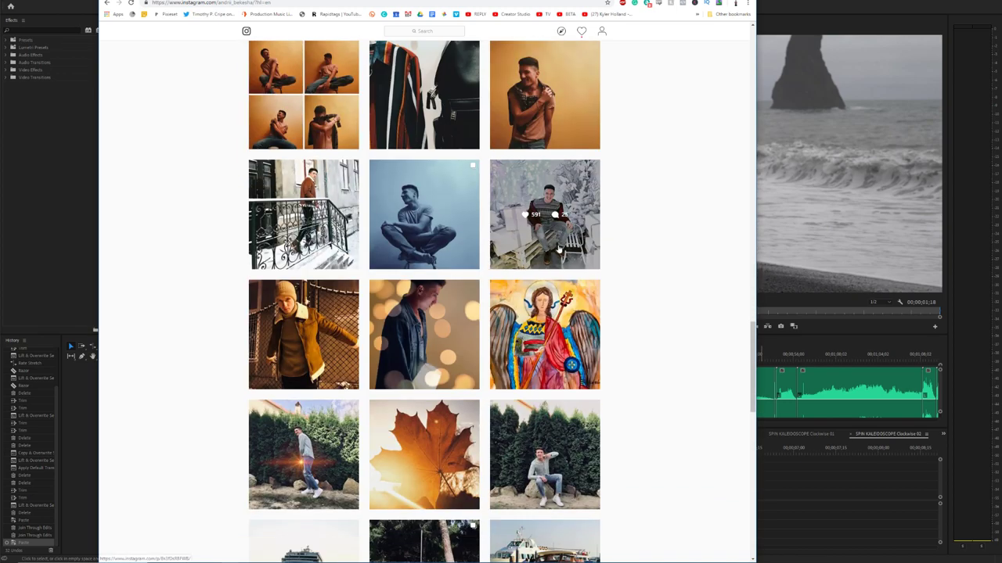
pyautogui.scroll(-3, 557, 313)
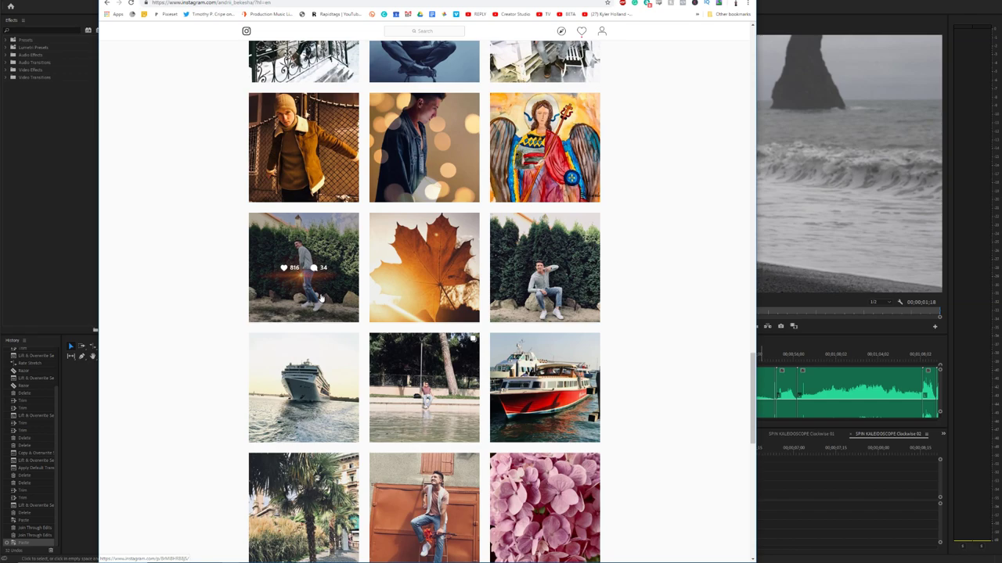
pyautogui.scroll(-5, 626, 328)
pyautogui.middleClick(671, 338)
pyautogui.middleClick(644, 180)
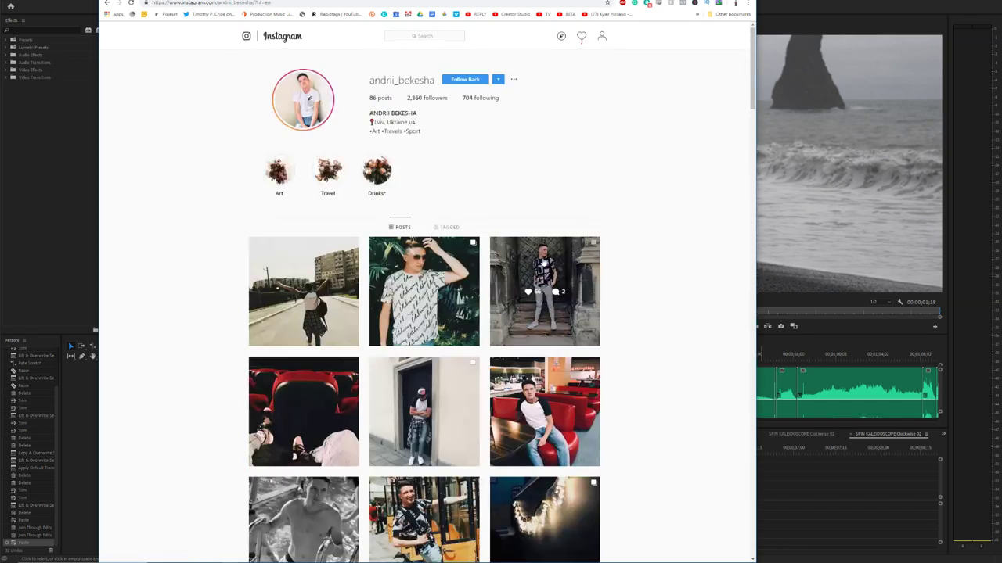
# Step: View the first two posts on the follower's profile and close the post viewer
pyautogui.click(329, 291)
pyautogui.click(608, 291)
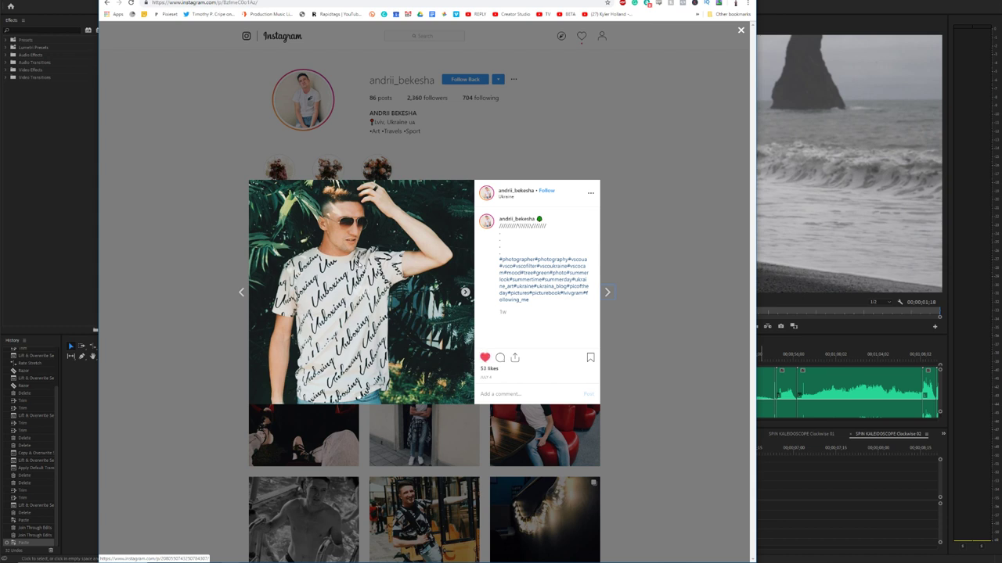
pyautogui.click(641, 173)
# Step: Look at the newest follower's profile from the notifications and switch back to Premiere Pro
pyautogui.click(582, 37)
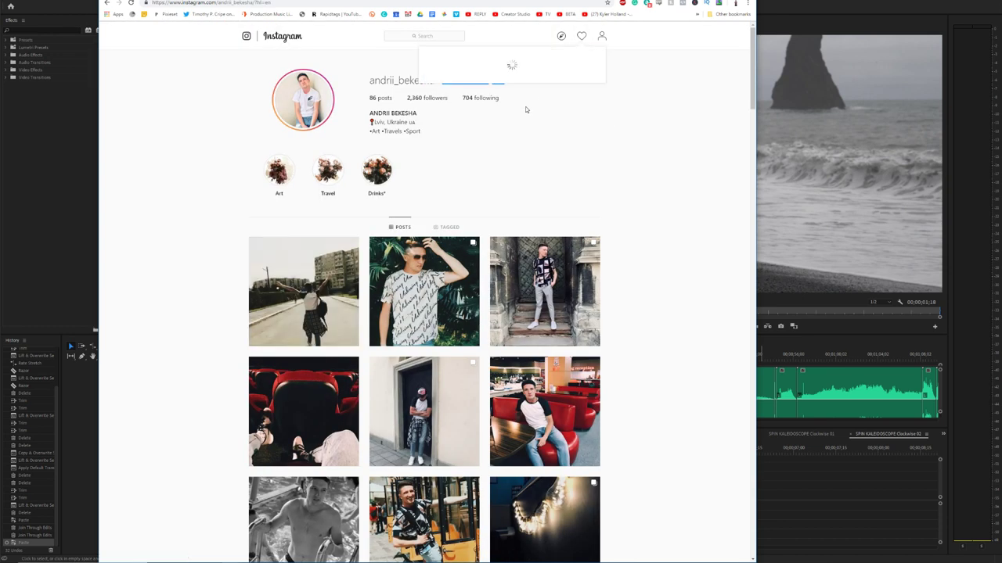
pyautogui.click(452, 55)
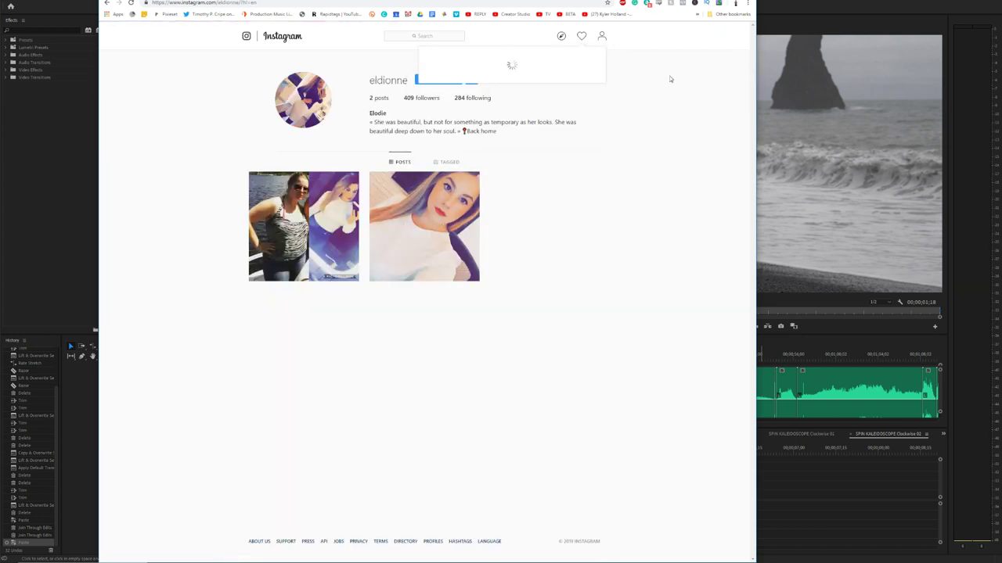
pyautogui.click(266, 41)
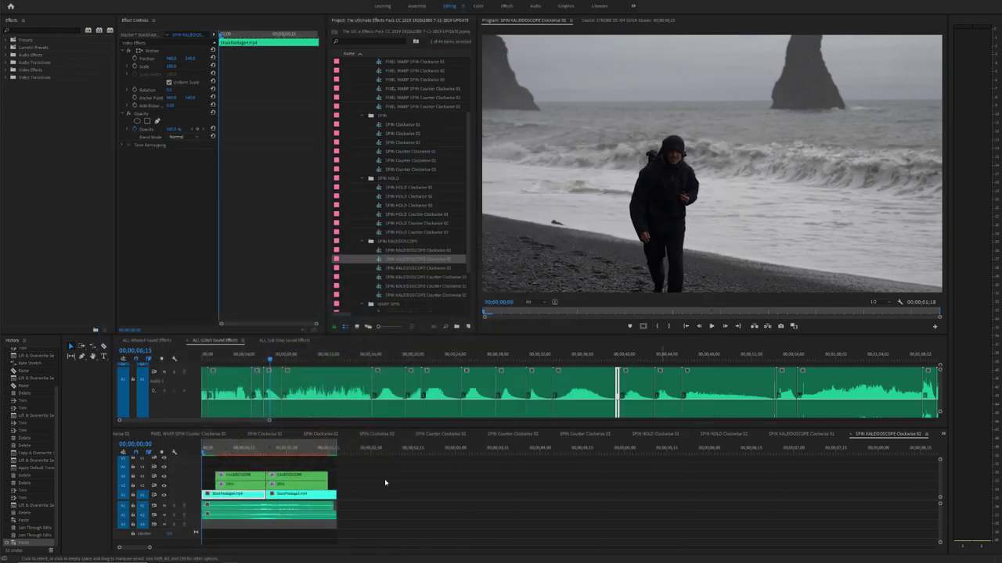
# Step: Play back the kaleidoscope transition in SPIN KALEIDOSCOPE Clockwise 02 to recheck the whoosh sound
pyautogui.click(309, 457)
pyautogui.press('space')
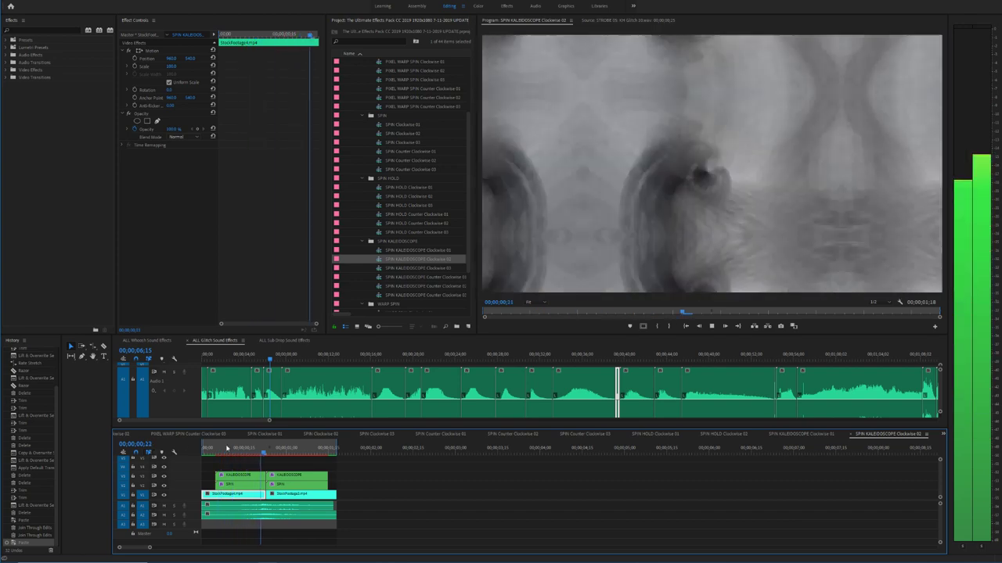
pyautogui.press('space')
pyautogui.press('space')
pyautogui.press('space')
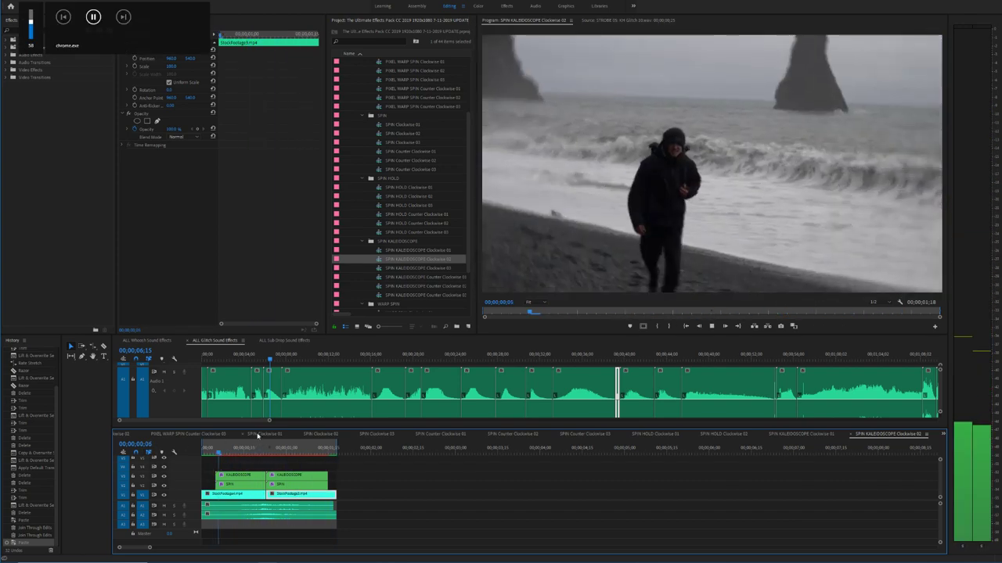
# Step: Paste the copied whoosh clips at the start of the SPIN KALEIDOSCOPE Clockwise 03 sequence and play it back
pyautogui.click(381, 269)
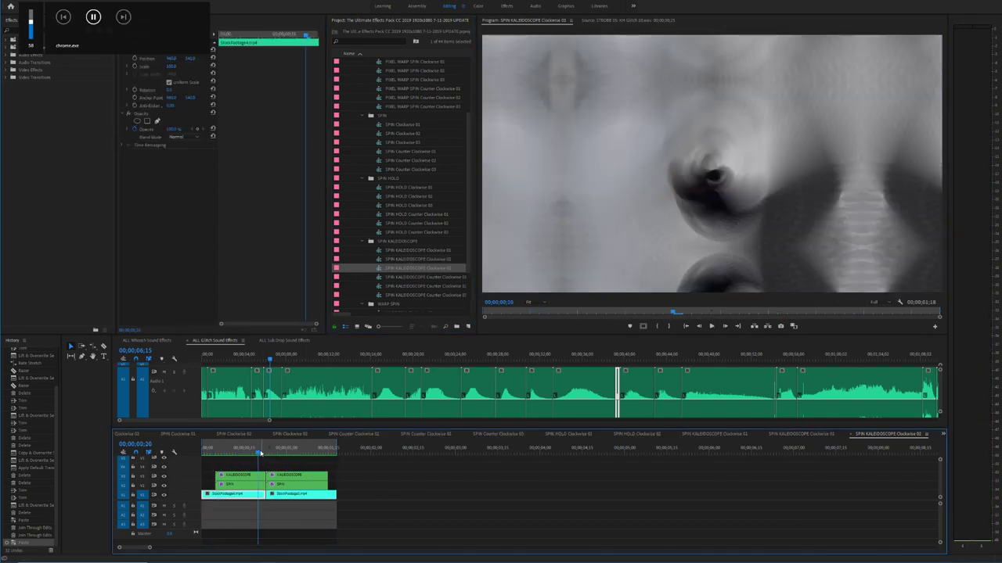
pyautogui.moveTo(261, 453); pyautogui.dragTo(134, 452)
pyautogui.hotkey('ctrl', 'v')
pyautogui.moveTo(210, 447); pyautogui.dragTo(174, 455)
pyautogui.press('space')
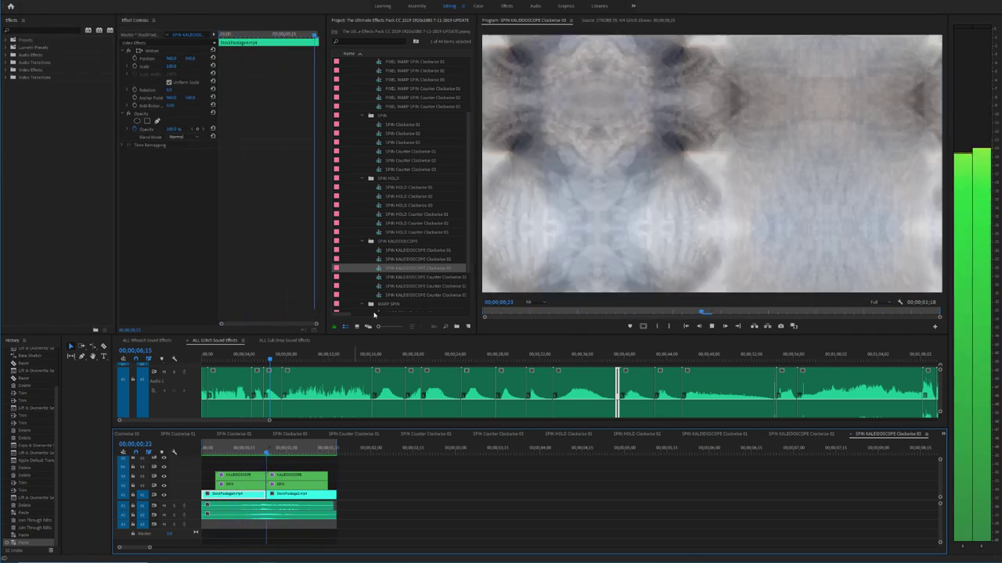
# Step: Add the copied whoosh clips at the start of SPIN KALEIDOSCOPE Counter Clockwise 01 and preview the transition
pyautogui.doubleClick(380, 278)
pyautogui.moveTo(266, 449); pyautogui.dragTo(149, 441)
pyautogui.hotkey('ctrl', 'v')
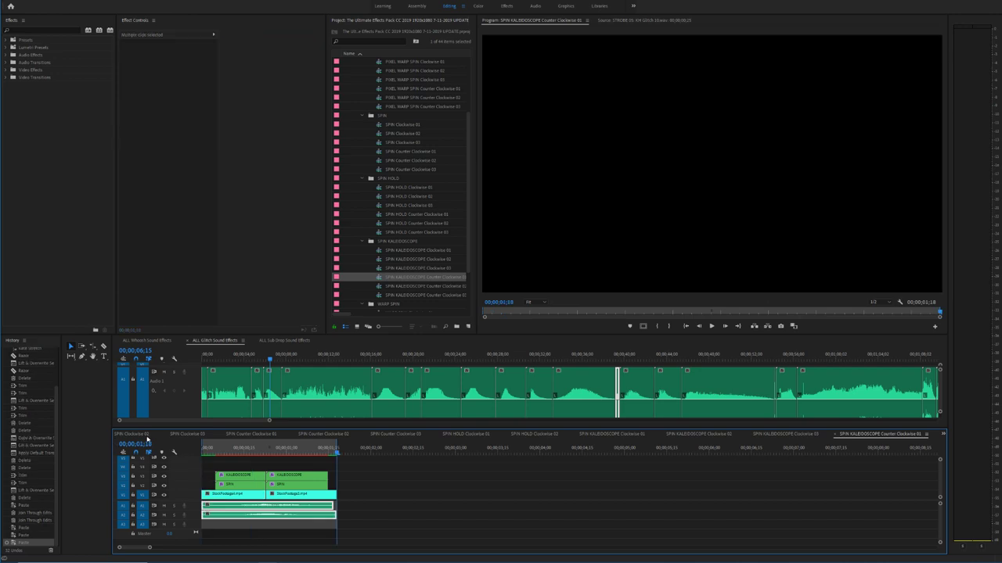
pyautogui.click(209, 453)
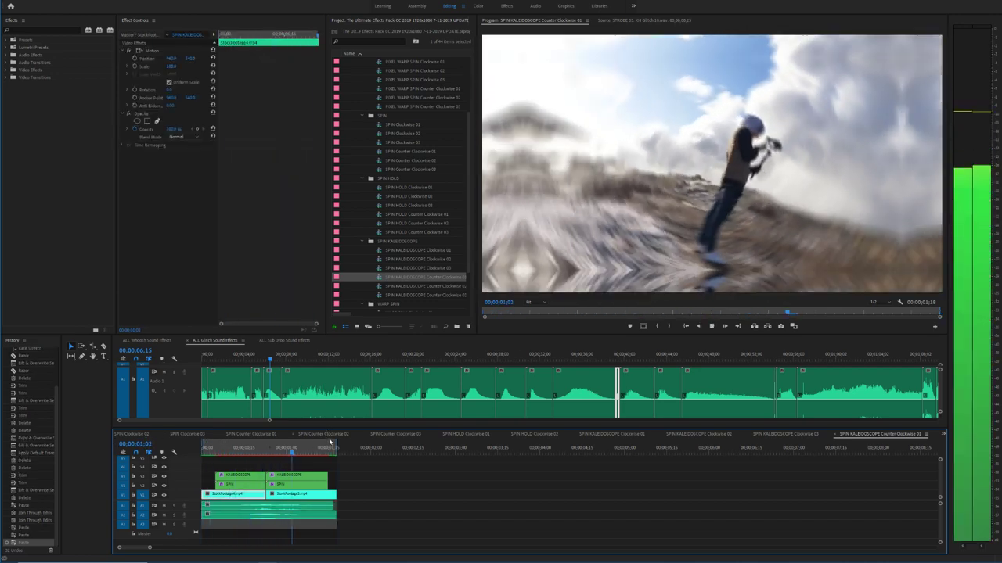
pyautogui.press('space')
# Step: Open SPIN KALEIDOSCOPE Counter Clockwise 02, paste the whoosh clips at its start and play it back
pyautogui.doubleClick(399, 286)
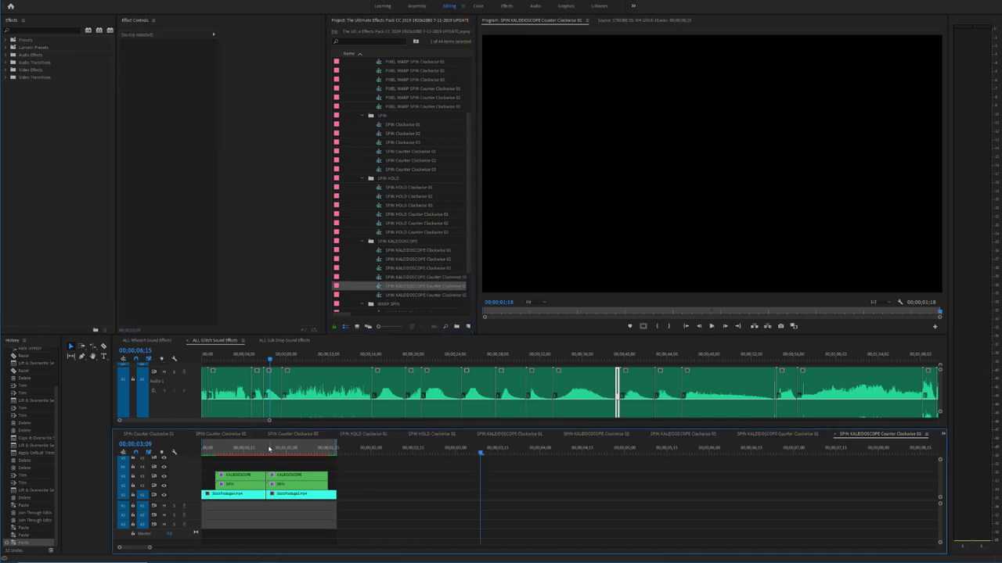
pyautogui.press('Home')
pyautogui.hotkey('ctrl', 'v')
pyautogui.press('Home')
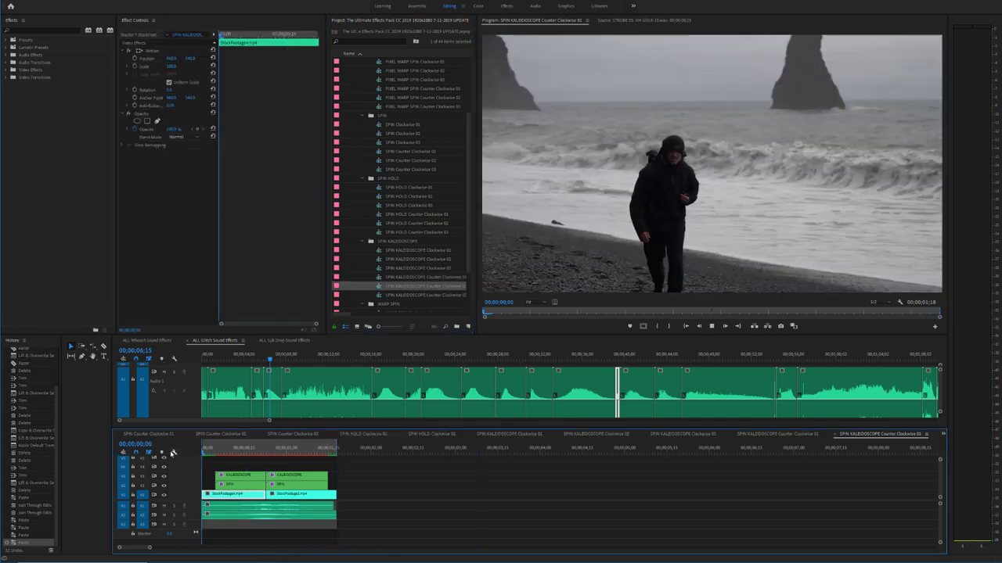
pyautogui.press('space')
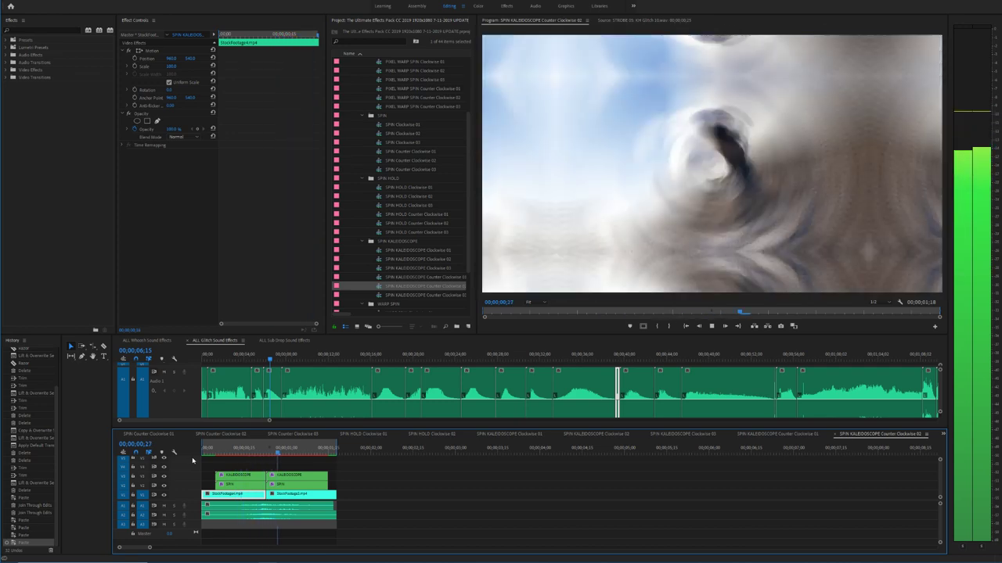
pyautogui.press('space')
# Step: Replay SPIN KALEIDOSCOPE Counter Clockwise 02 from the start to examine the spin motion against the whoosh
pyautogui.click(216, 449)
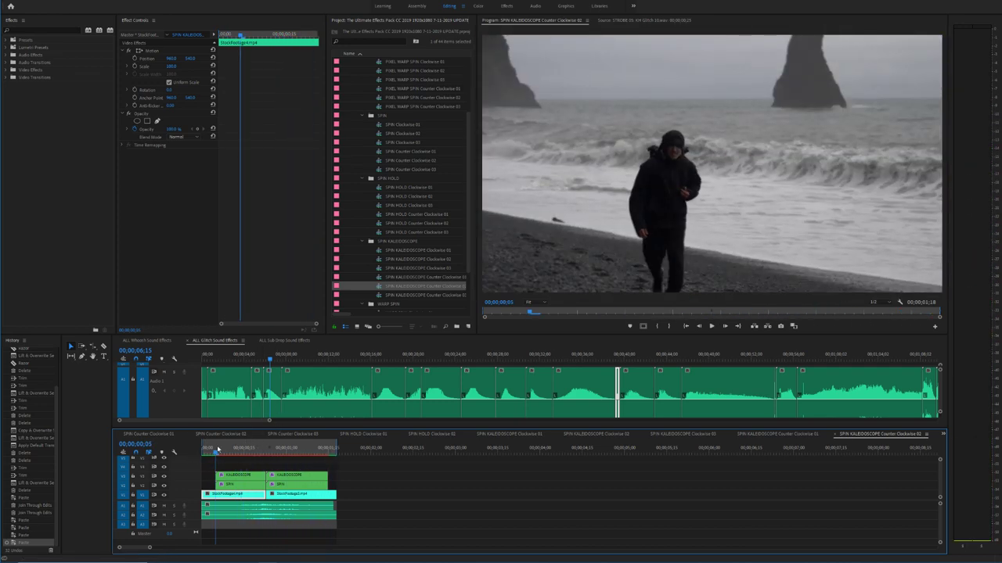
pyautogui.moveTo(217, 450)
pyautogui.mouseDown()
pyautogui.moveTo(237, 448)
pyautogui.moveTo(202, 448)
pyautogui.mouseUp()
pyautogui.press('space')
pyautogui.press('space')
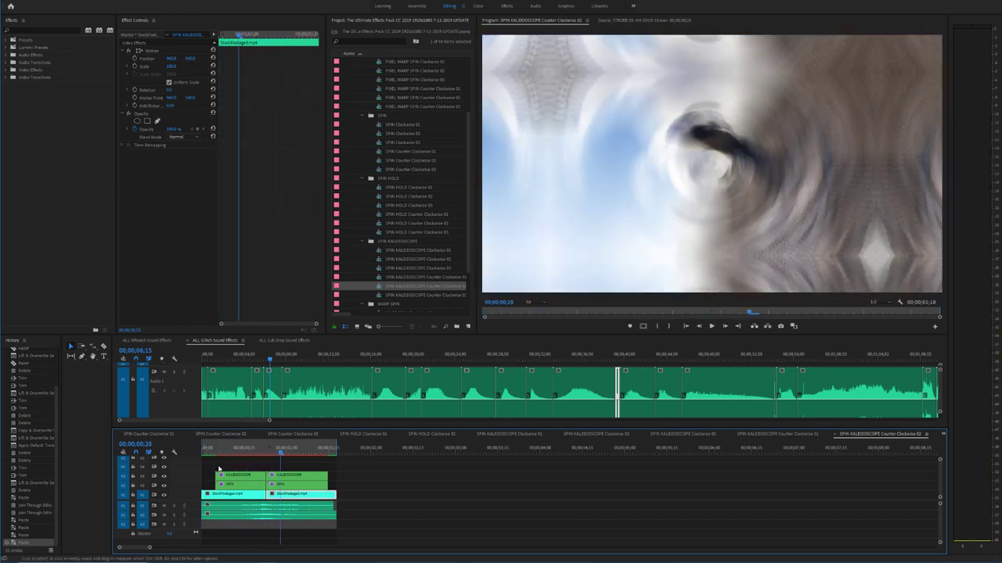
# Step: Ease the Transform Scale keyframe curve on the first KALEIDOSCOPE layer in SPIN KALEIDOSCOPE Counter Clockwise 02 and play the transition back
pyautogui.click(223, 475)
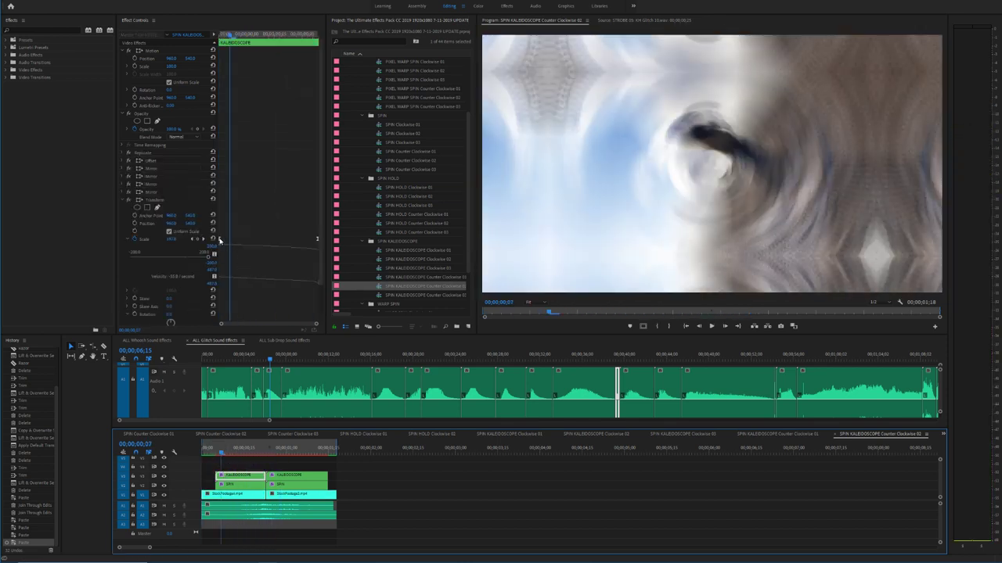
pyautogui.click(251, 250)
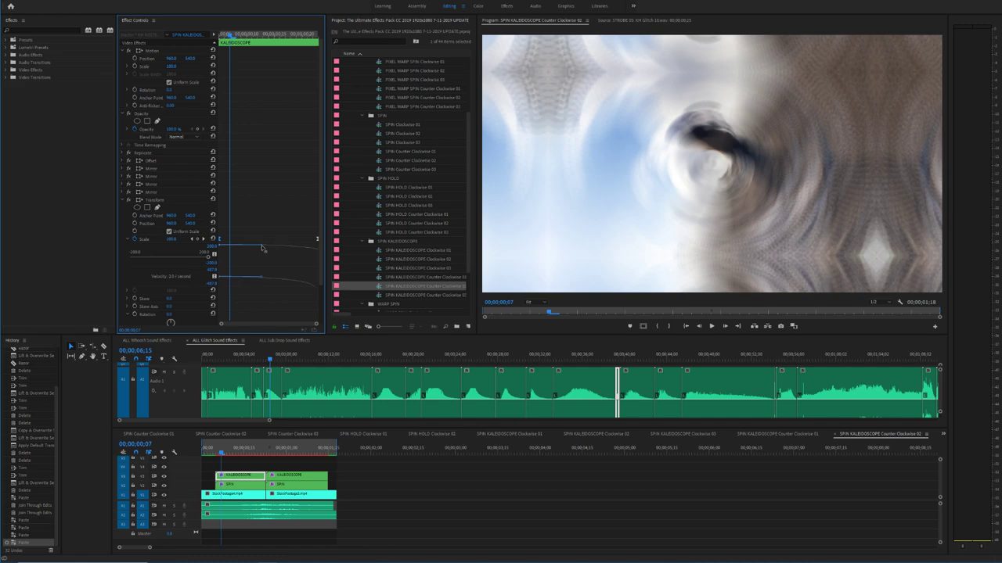
pyautogui.click(202, 453)
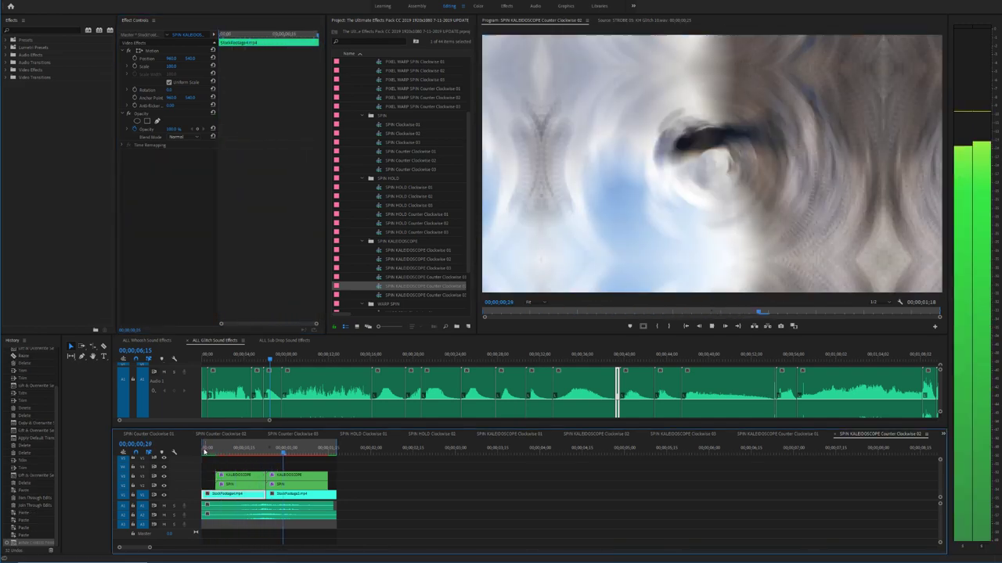
# Step: Open SPIN KALEIDOSCOPE Counter Clockwise 03, paste the whoosh clips at its start and play it back
pyautogui.doubleClick(414, 295)
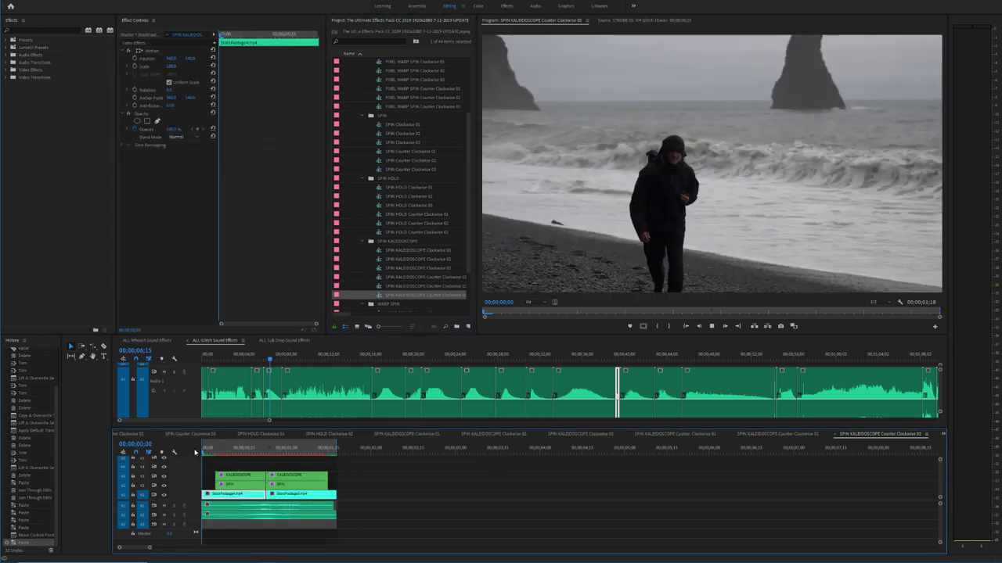
pyautogui.press('space')
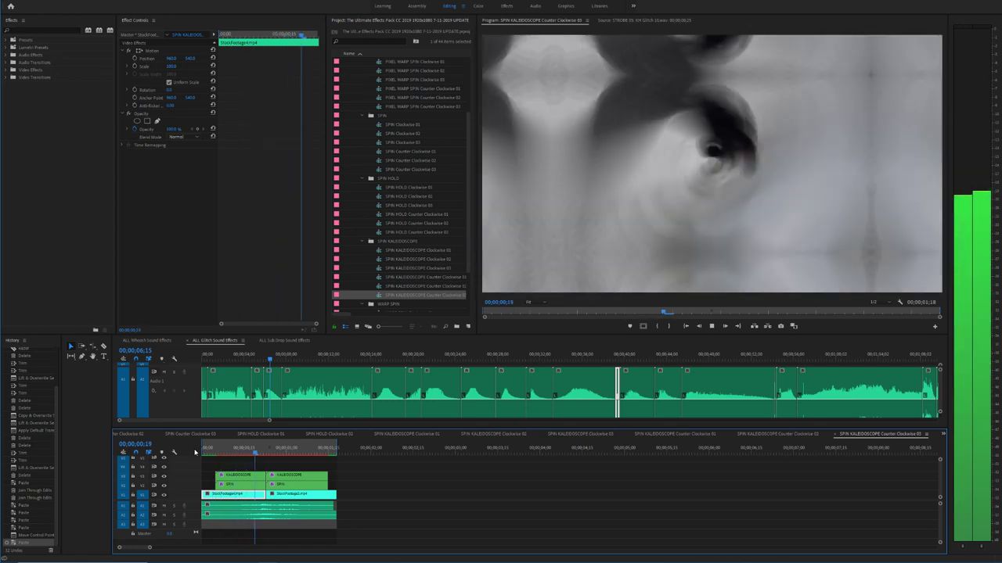
pyautogui.click(209, 454)
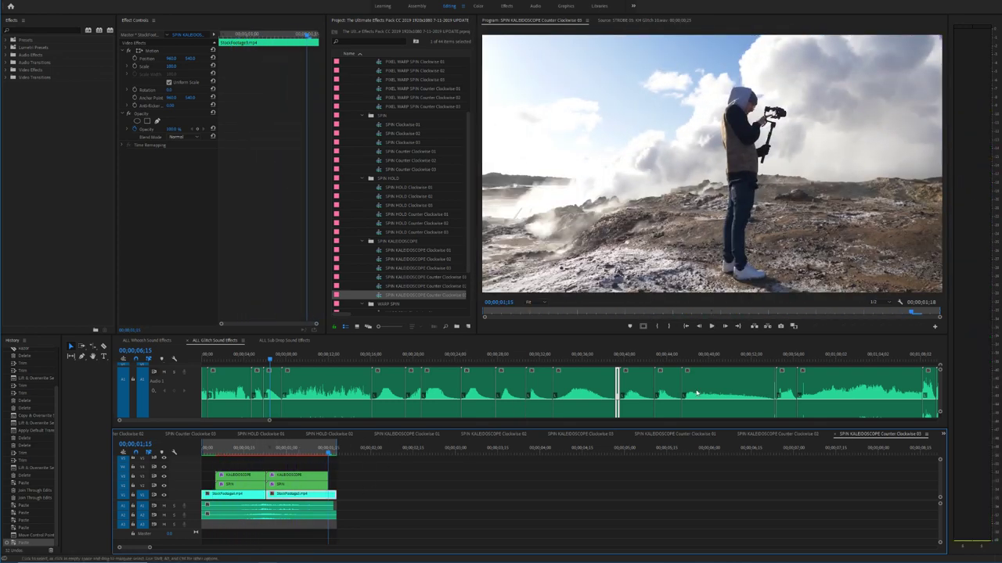
# Step: Audition the whoosh near 00;01;59;27 in ALL Whoosh Sound Effects and add it to the third audio track at the transition's start
pyautogui.click(283, 342)
pyautogui.click(138, 341)
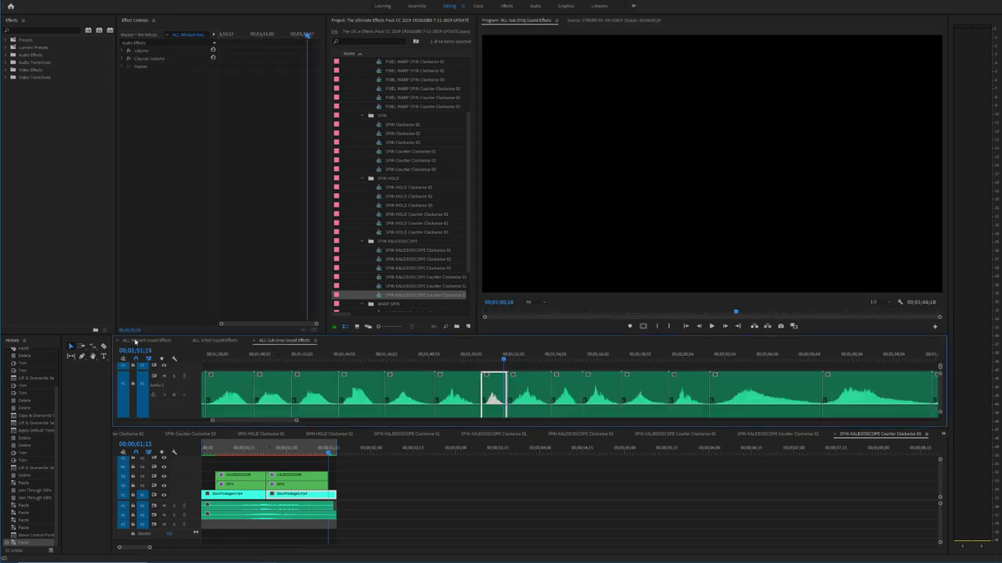
pyautogui.click(630, 358)
pyautogui.press('space')
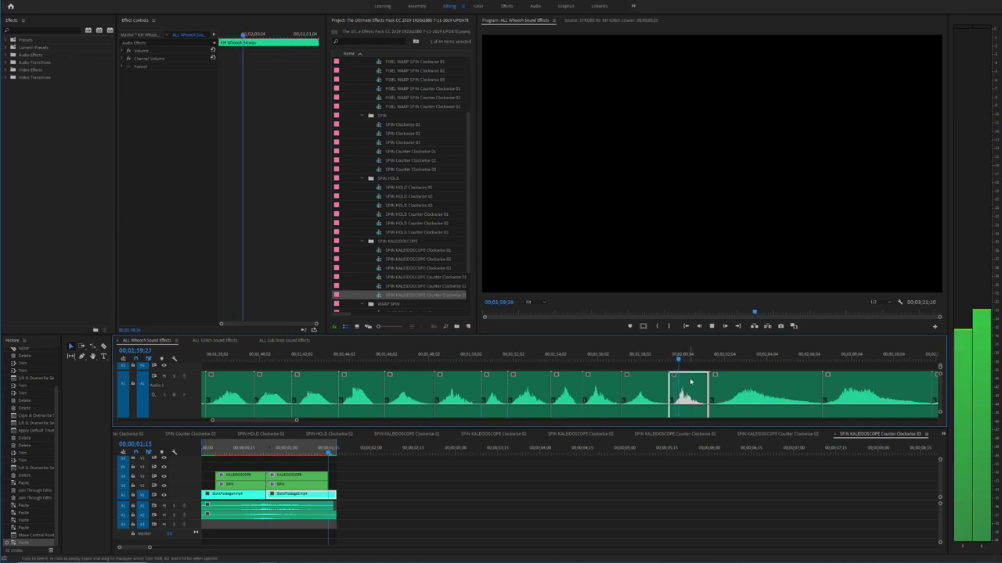
pyautogui.press('space')
pyautogui.moveTo(688, 388); pyautogui.dragTo(300, 530)
pyautogui.click(264, 524)
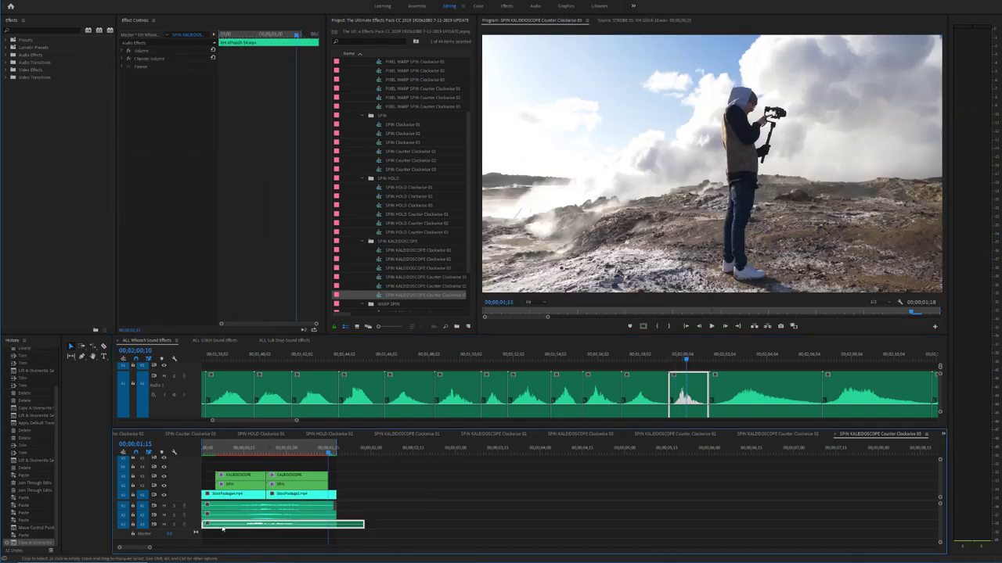
# Step: Solo the third audio track to hear the added whoosh, then unsolo it and play the full mix from the start
pyautogui.click(173, 525)
pyautogui.click(211, 447)
pyautogui.press('space')
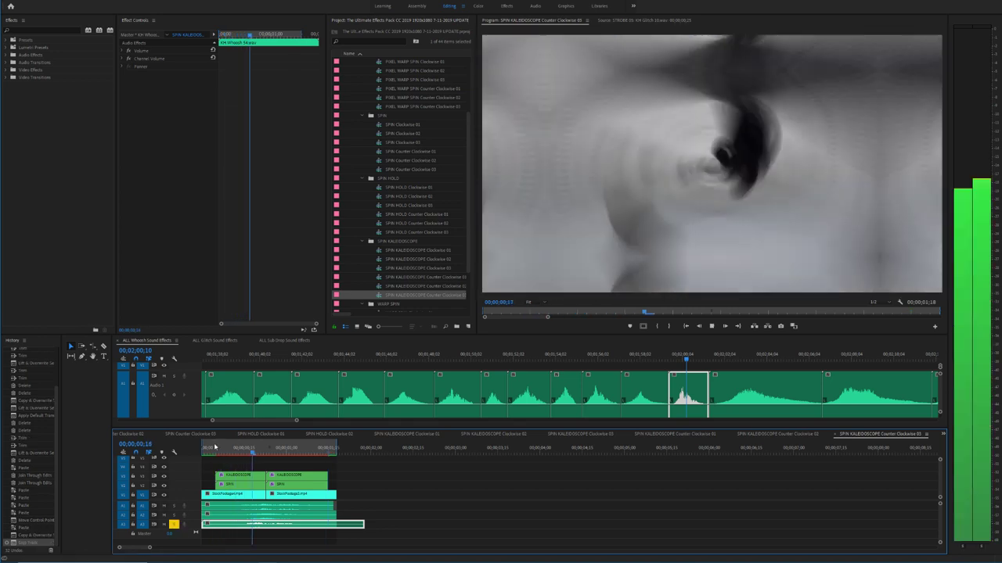
pyautogui.click(207, 447)
pyautogui.click(174, 525)
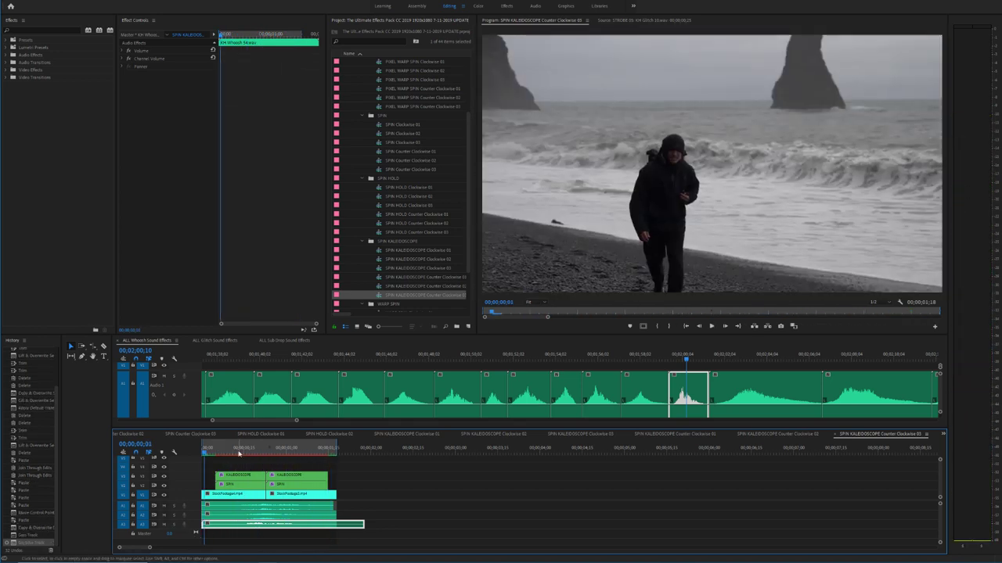
pyautogui.moveTo(219, 448); pyautogui.dragTo(143, 449)
pyautogui.press('space')
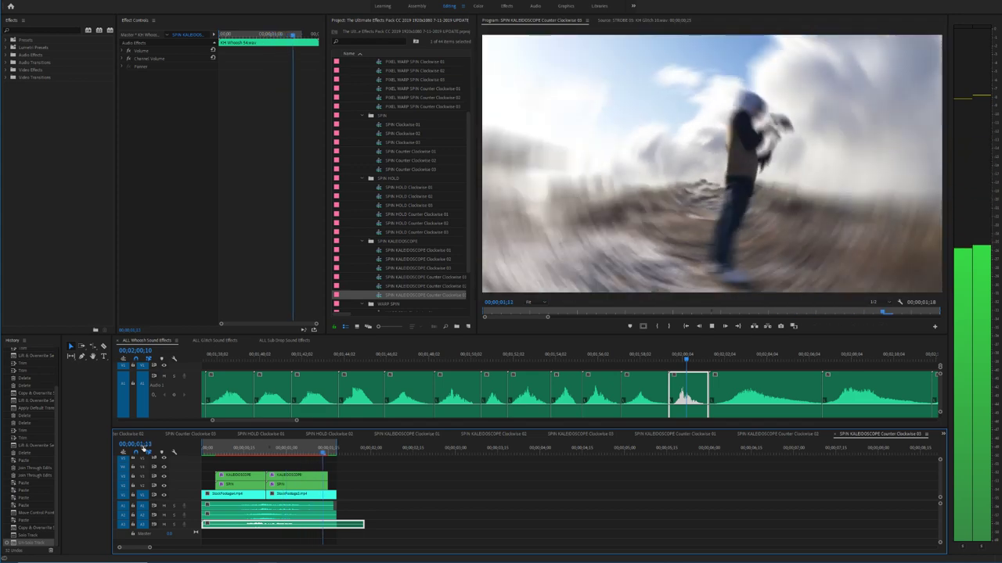
# Step: Shift the added whoosh on the third audio track about one frame later and replay SPIN KALEIDOSCOPE Counter Clockwise 03
pyautogui.click(262, 449)
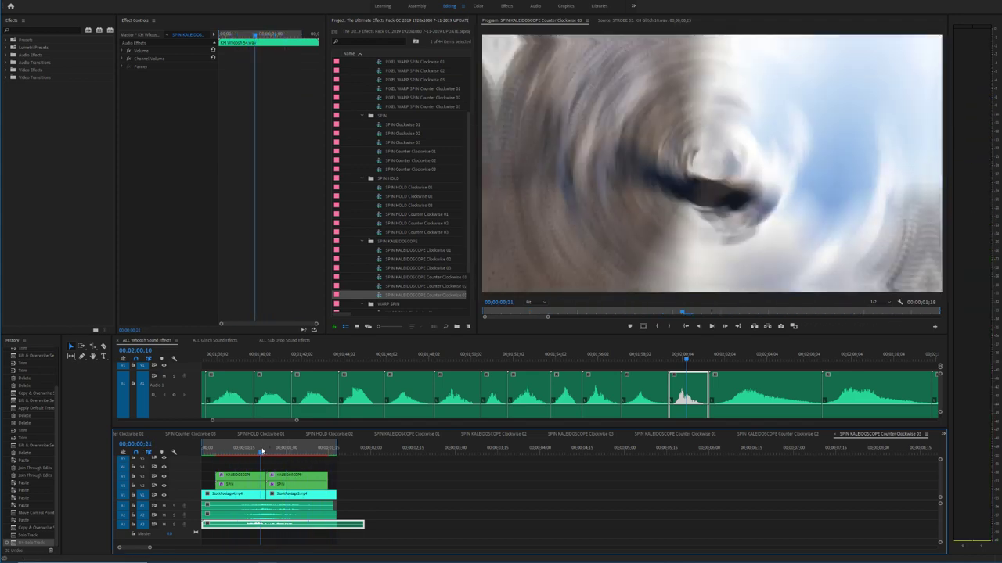
pyautogui.press('=')
pyautogui.press('=')
pyautogui.moveTo(445, 530); pyautogui.dragTo(456, 530)
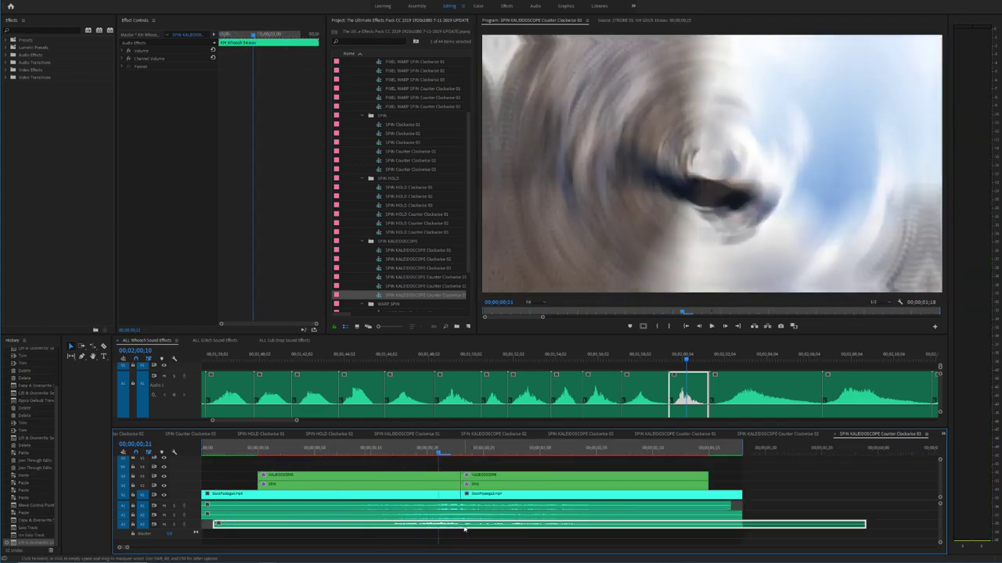
pyautogui.press('space')
pyautogui.press('space')
pyautogui.moveTo(452, 456); pyautogui.dragTo(76, 454)
pyautogui.press('space')
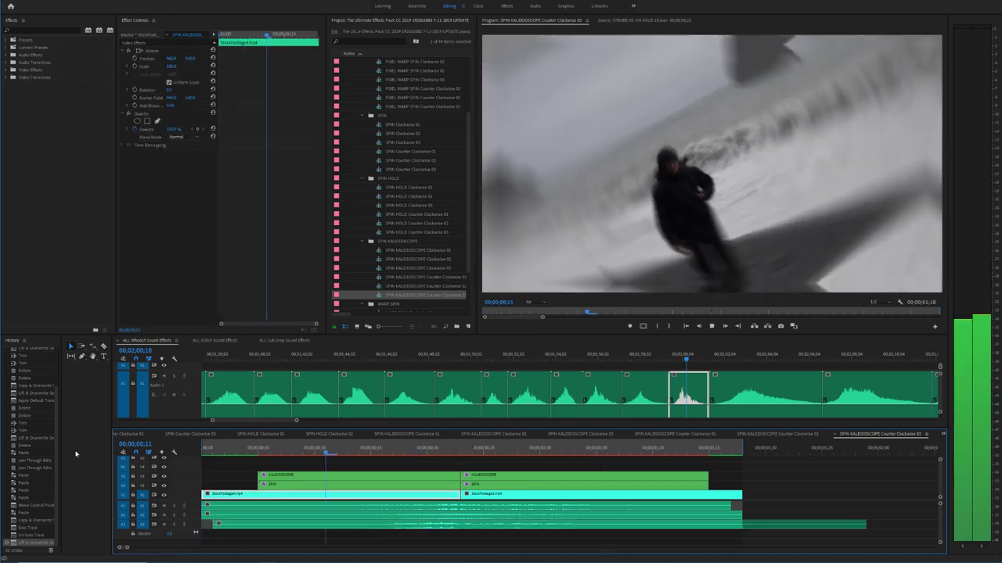
pyautogui.press('space')
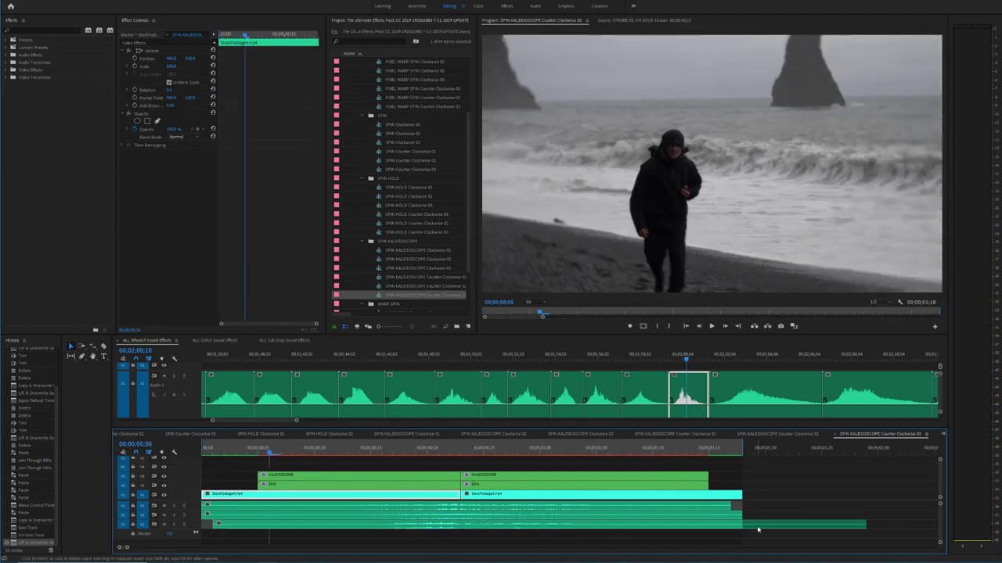
# Step: Copy the three whoosh clips from SPIN KALEIDOSCOPE Counter Clockwise 03 to the start of WARP SPIN Clockwise 01
pyautogui.scroll(-4, 387, 275)
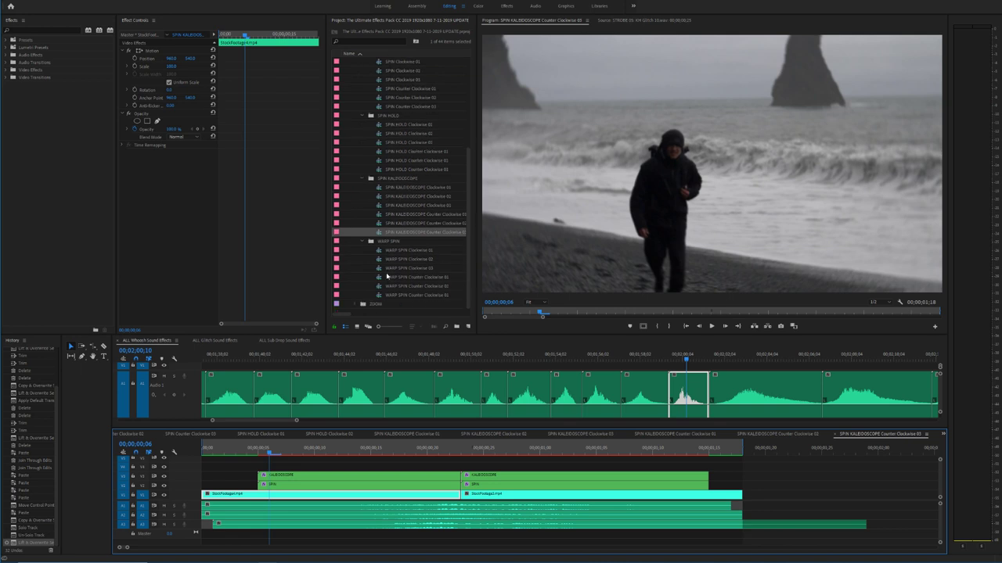
pyautogui.doubleClick(381, 251)
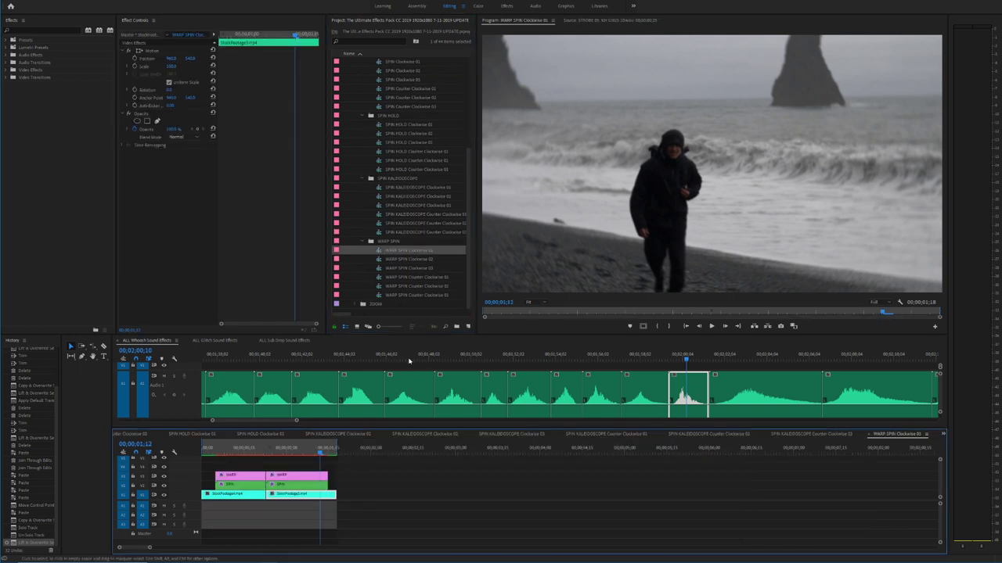
pyautogui.doubleClick(380, 233)
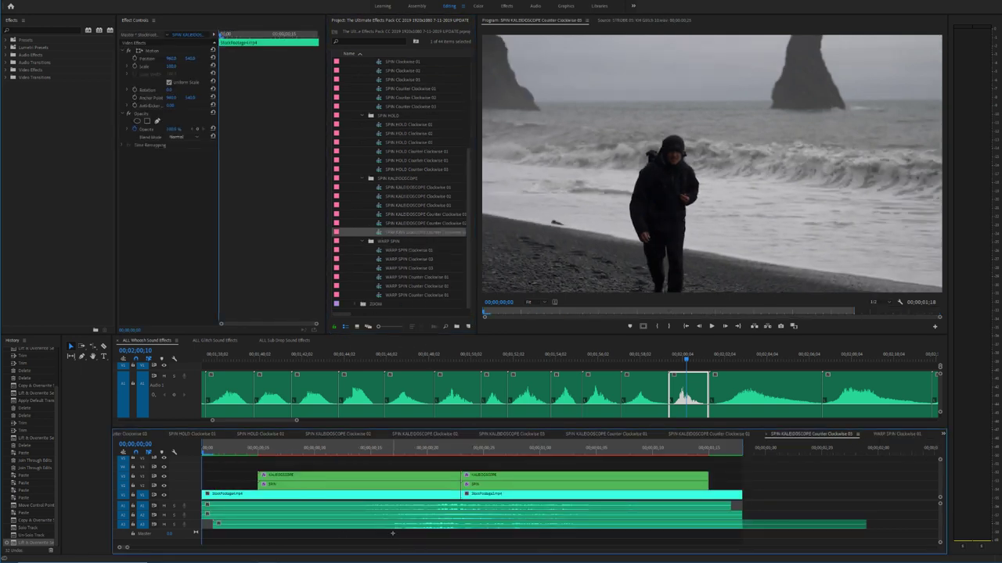
pyautogui.moveTo(392, 534); pyautogui.dragTo(407, 508)
pyautogui.doubleClick(391, 251)
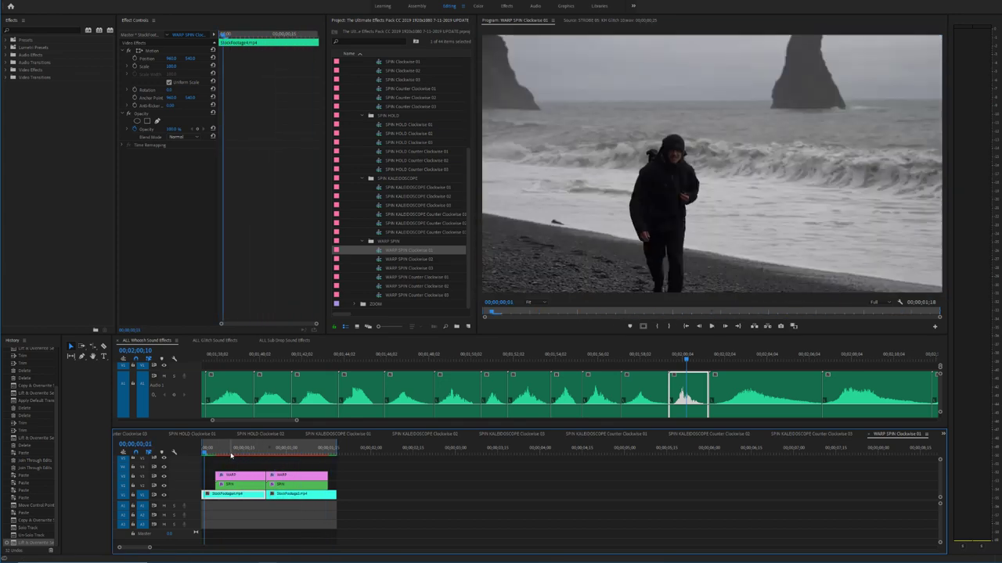
pyautogui.hotkey('ctrl', 'v')
pyautogui.click(304, 540)
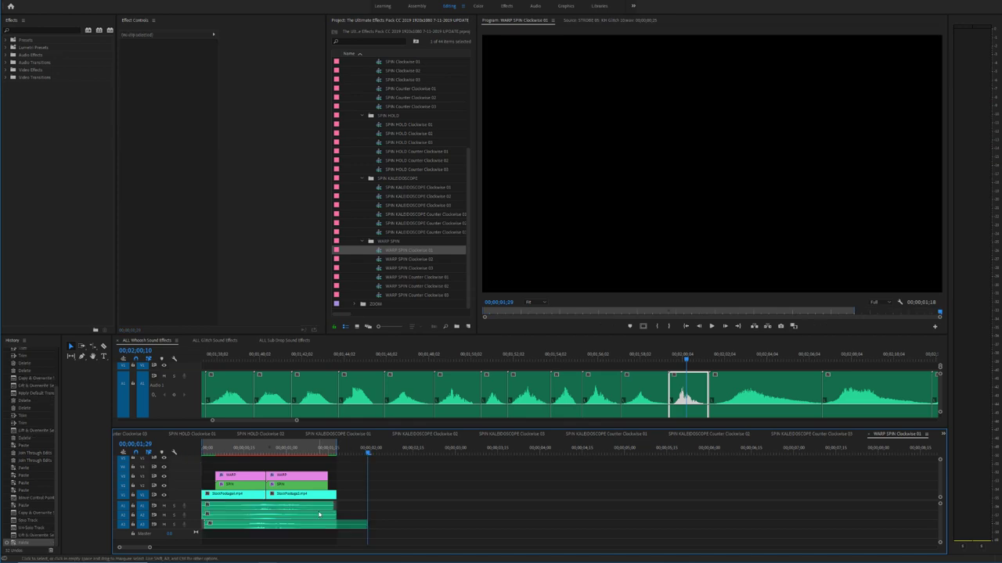
# Step: Delete the second-track whoosh in WARP SPIN Clockwise 01, preview the transition and move the third-track whoosh up to the second audio track
pyautogui.click(319, 514)
pyautogui.press('Delete')
pyautogui.moveTo(217, 451); pyautogui.dragTo(157, 454)
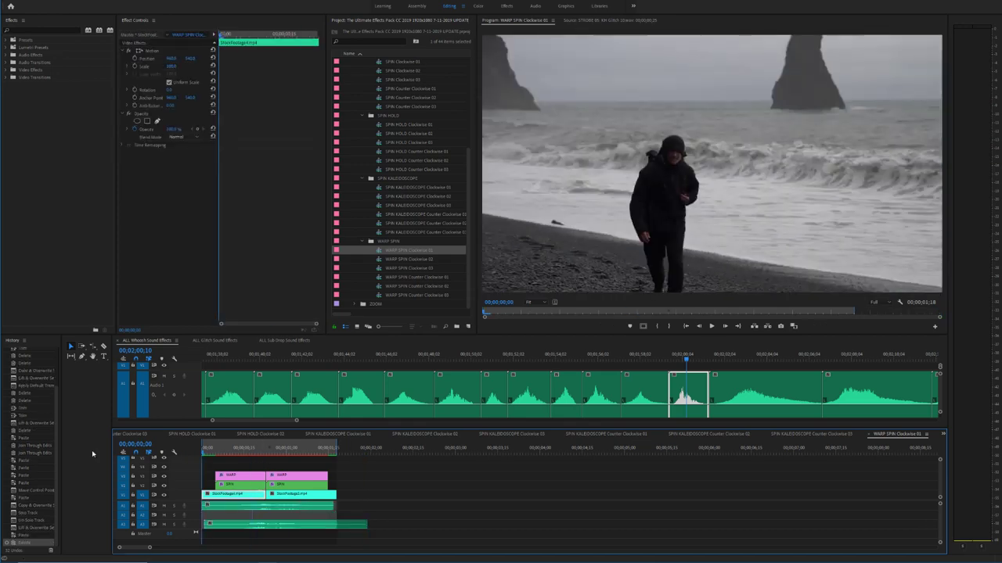
pyautogui.press('space')
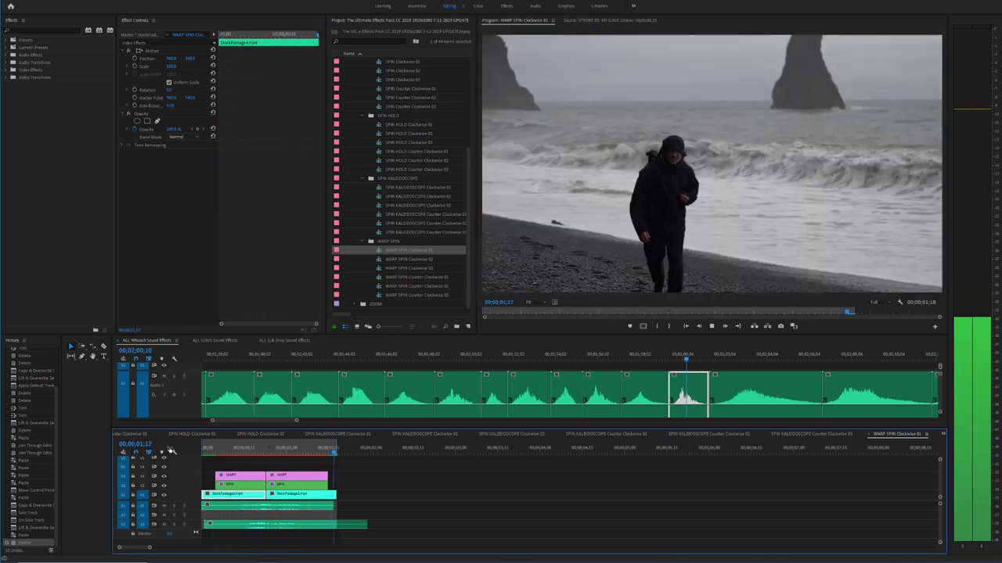
pyautogui.press('space')
pyautogui.moveTo(251, 525); pyautogui.dragTo(251, 516)
# Step: Copy the two whoosh clips from WARP SPIN Clockwise 01 to the start of WARP SPIN Clockwise 02
pyautogui.moveTo(285, 525)
pyautogui.mouseDown()
pyautogui.moveTo(269, 513)
pyautogui.moveTo(298, 508)
pyautogui.mouseUp()
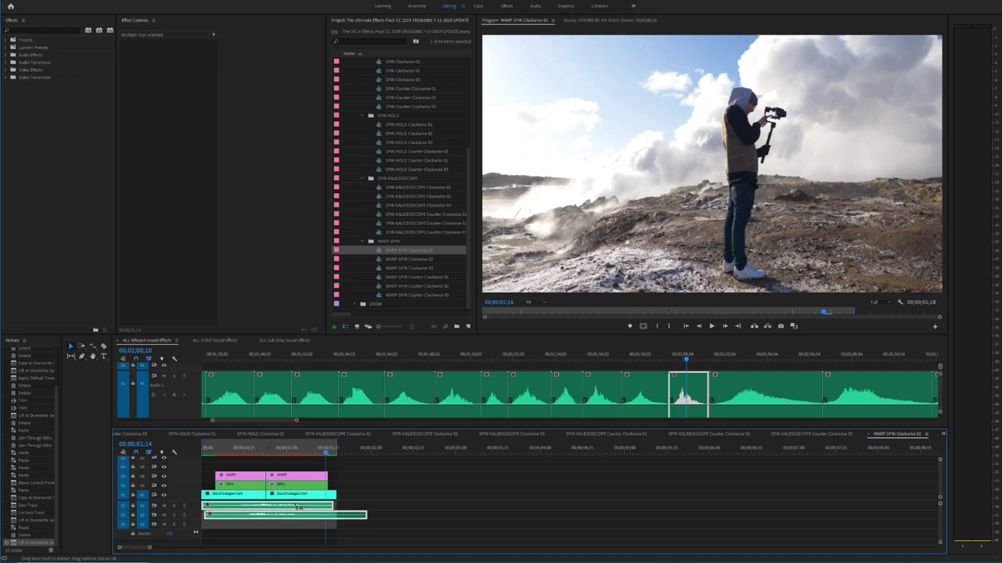
pyautogui.doubleClick(379, 262)
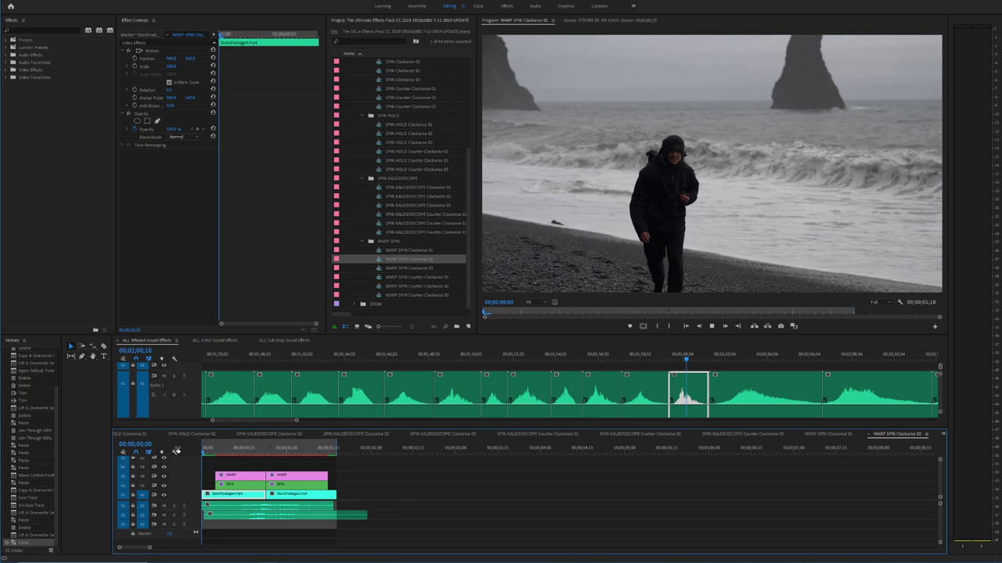
pyautogui.moveTo(232, 451); pyautogui.dragTo(201, 450)
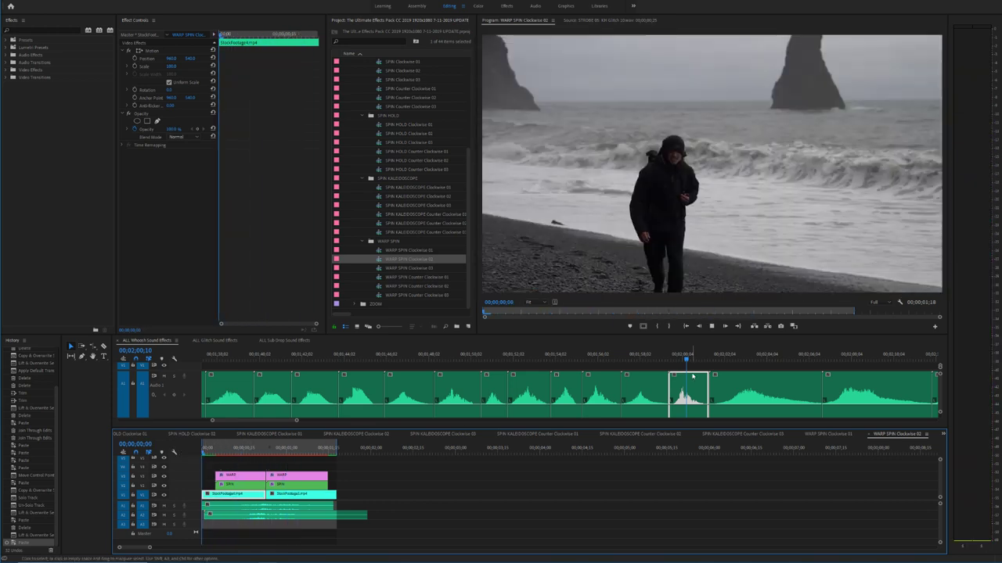
# Step: Set the program monitor's playback resolution to 1/2 and play WARP SPIN Clockwise 02 from the start
pyautogui.click(876, 303)
pyautogui.click(884, 320)
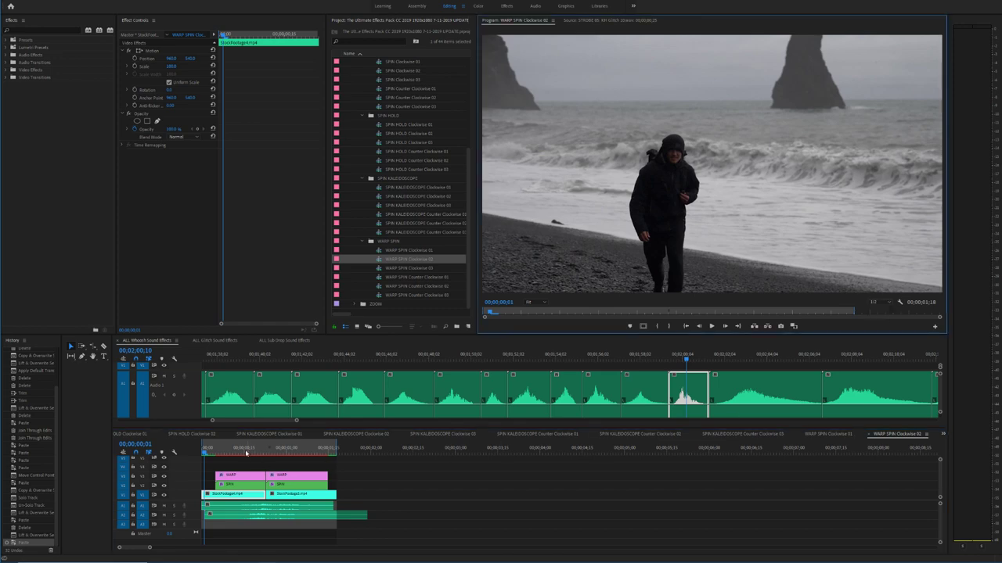
pyautogui.moveTo(246, 453); pyautogui.dragTo(176, 453)
pyautogui.press('space')
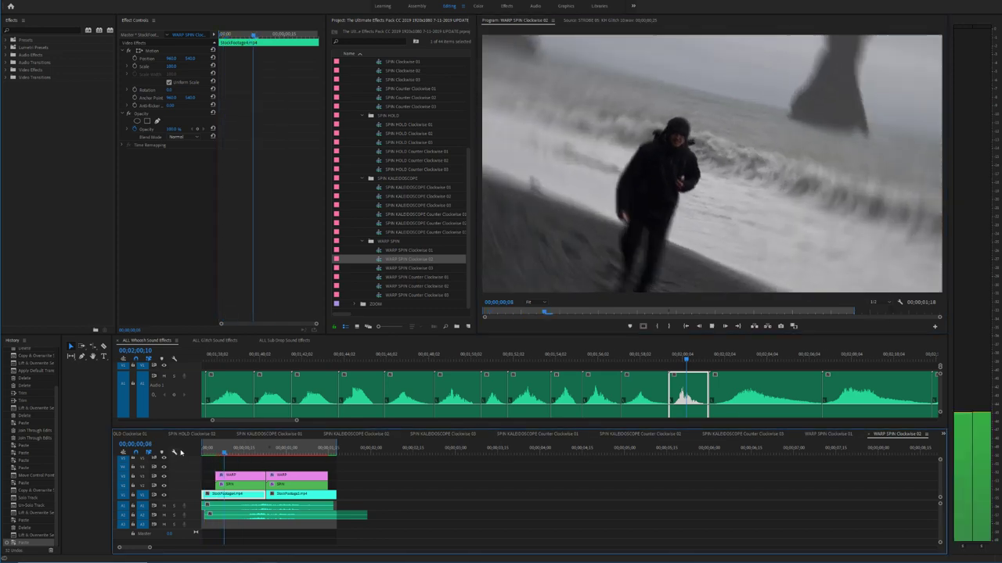
pyautogui.click(199, 453)
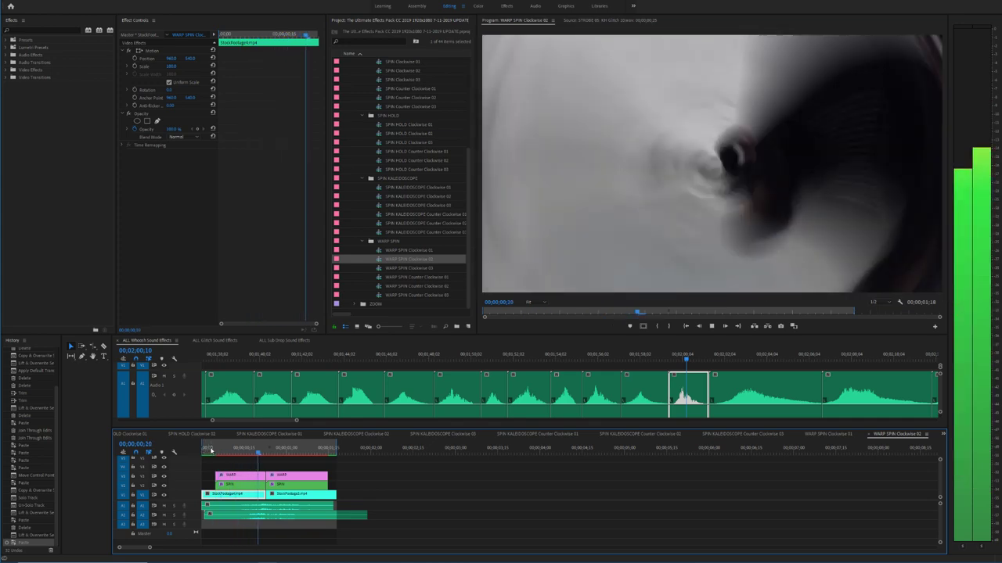
pyautogui.press('space')
# Step: Shift the second-track whoosh in WARP SPIN Clockwise 02 to start about three frames in, replay the transition and select both audio clips
pyautogui.click(284, 514)
pyautogui.press('=')
pyautogui.press('=')
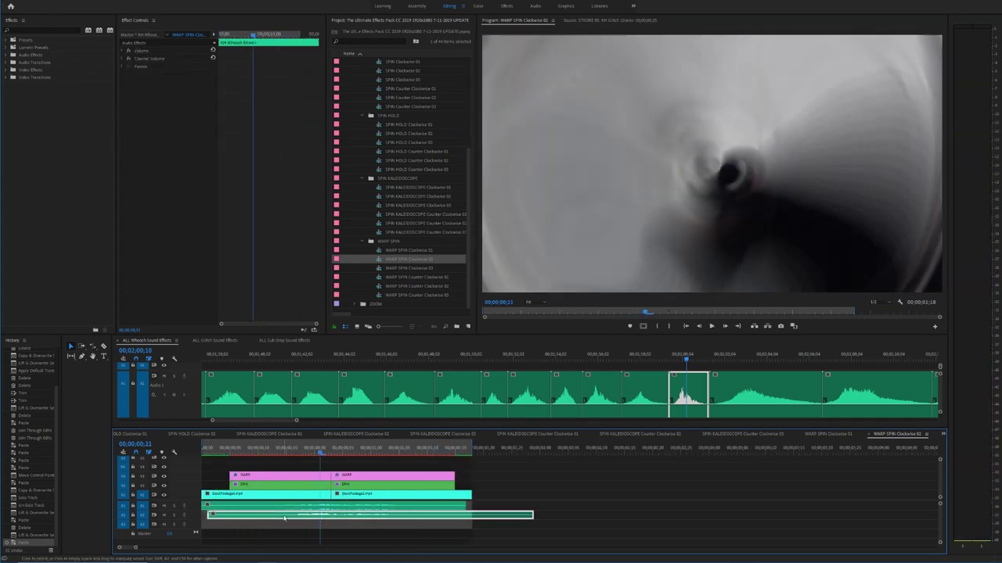
pyautogui.moveTo(467, 522); pyautogui.dragTo(471, 522)
pyautogui.press('space')
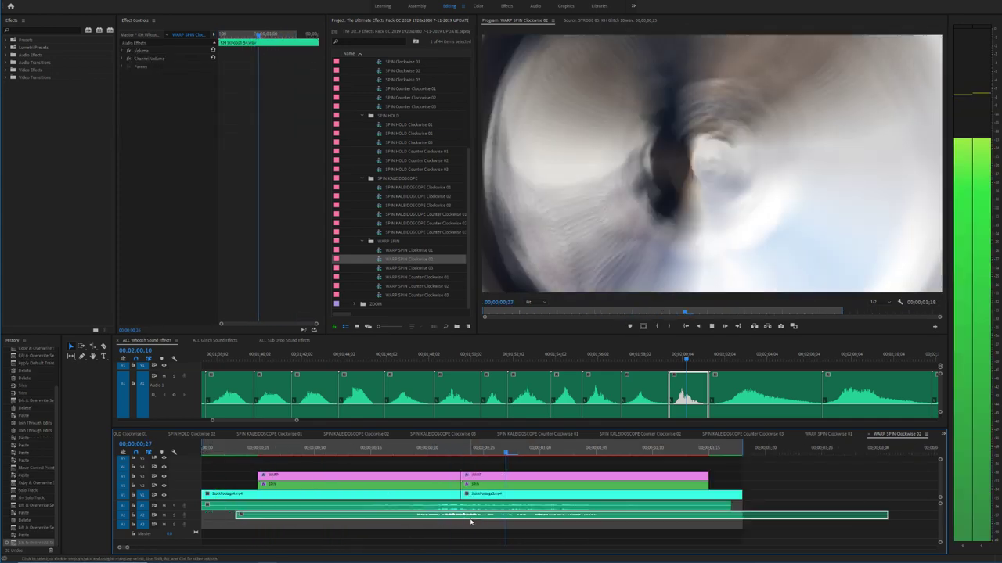
pyautogui.moveTo(461, 452); pyautogui.dragTo(445, 452)
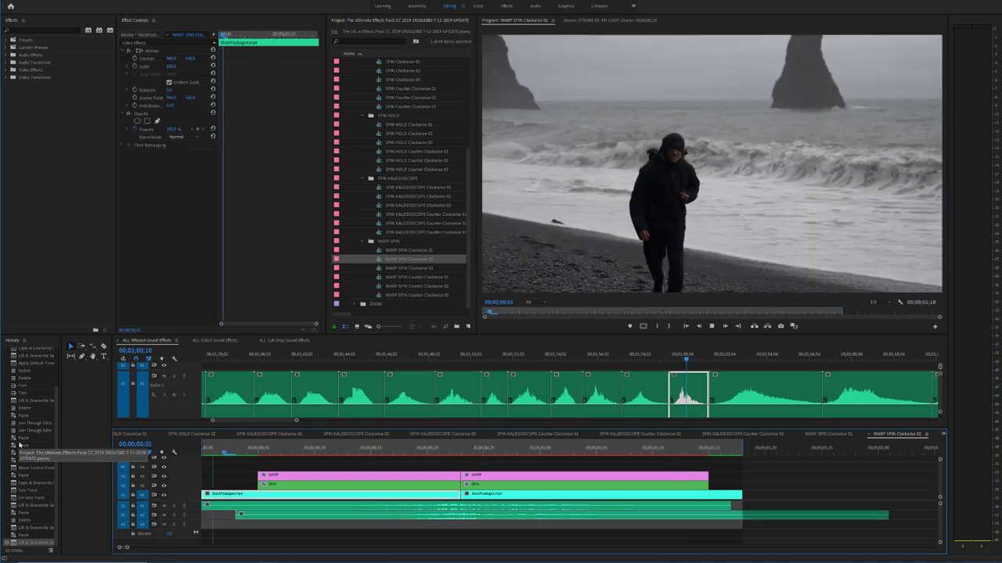
pyautogui.press('space')
pyautogui.press('space')
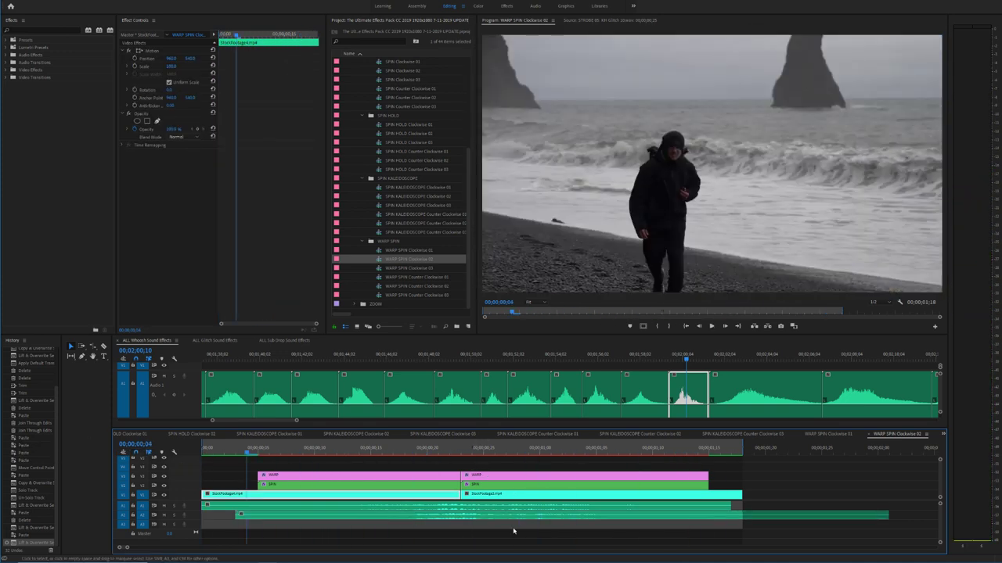
pyautogui.moveTo(507, 529); pyautogui.dragTo(475, 506)
# Step: Return to WARP SPIN Clockwise 01 and shift its second-track whoosh slightly later, to start about two frames in
pyautogui.doubleClick(380, 251)
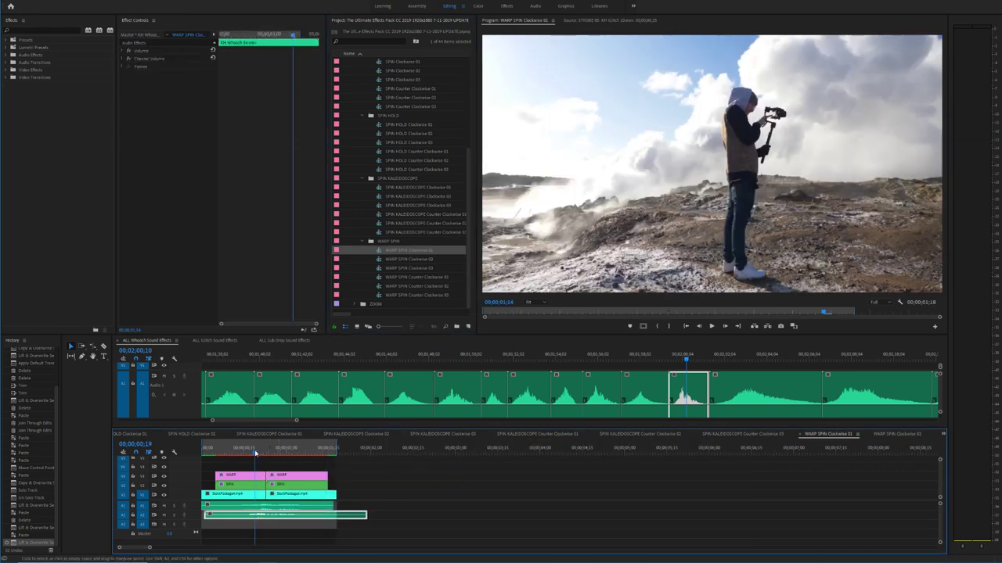
pyautogui.press('=')
pyautogui.press('=')
pyautogui.moveTo(479, 514); pyautogui.dragTo(484, 513)
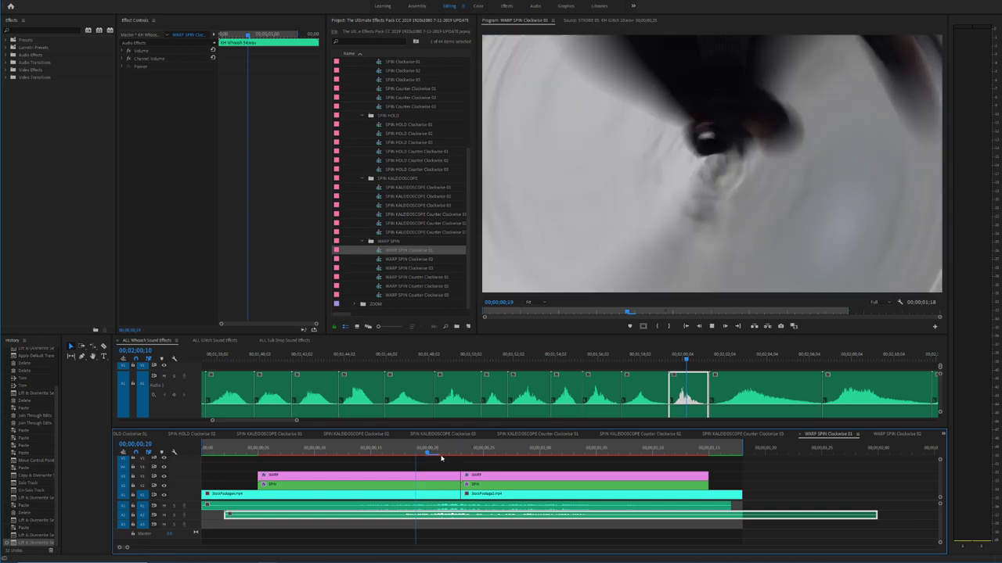
# Step: Set the program monitor's playback resolution to 1/2, replay WARP SPIN Clockwise 01 from the start and save the project
pyautogui.moveTo(441, 453); pyautogui.dragTo(196, 448)
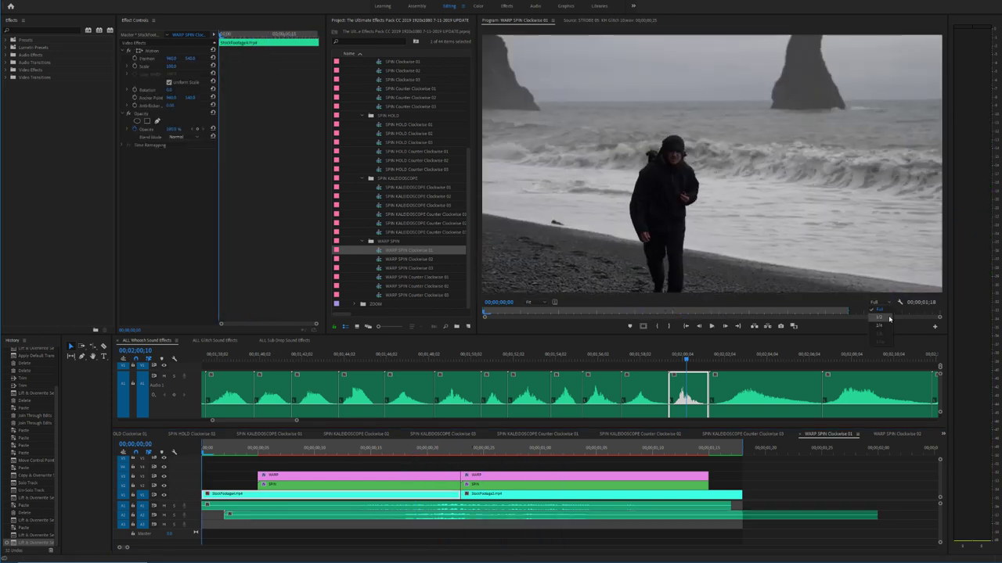
pyautogui.click(813, 468)
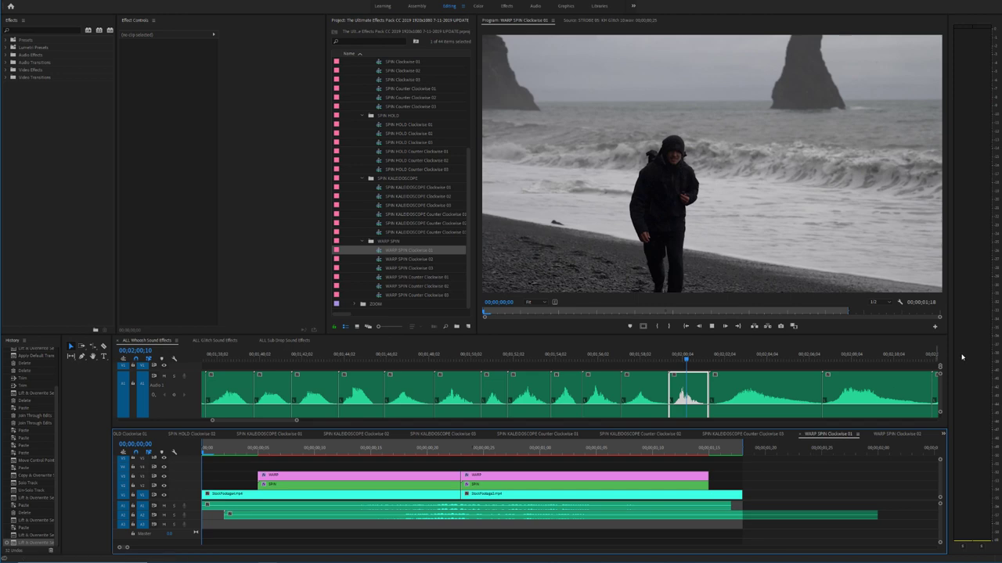
pyautogui.press('space')
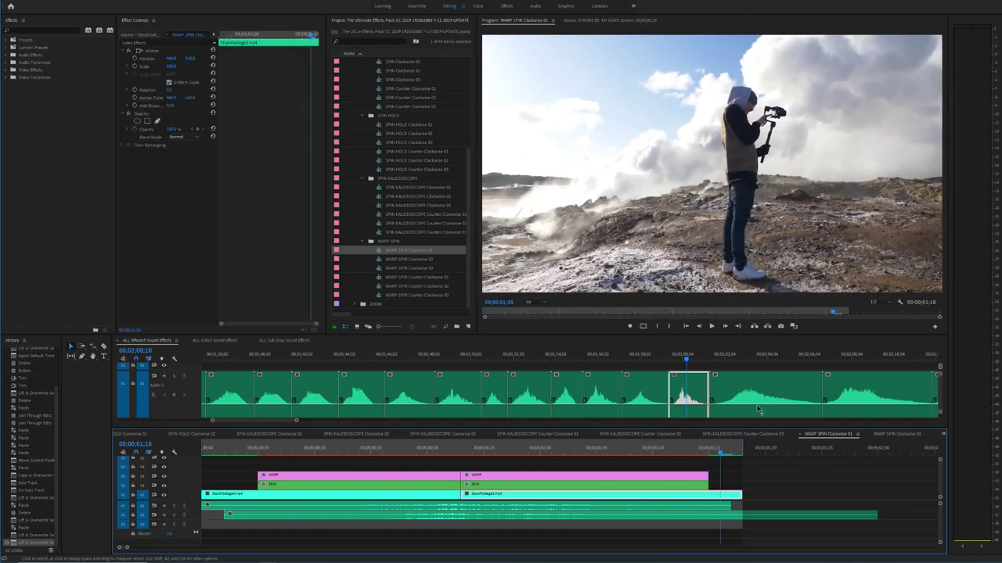
pyautogui.click(435, 447)
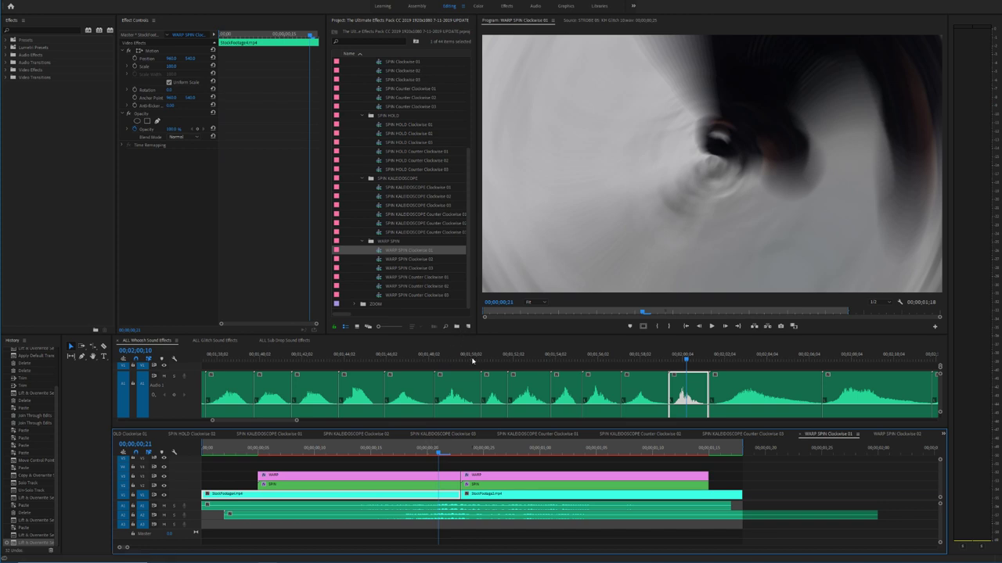
pyautogui.moveTo(444, 454); pyautogui.dragTo(207, 463)
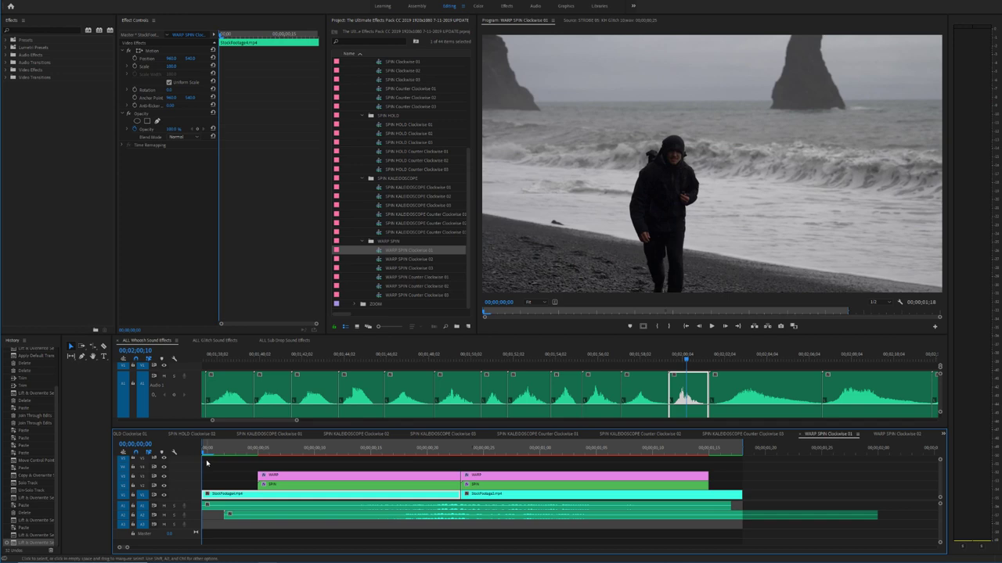
pyautogui.hotkey('ctrl', 's')
pyautogui.press('space')
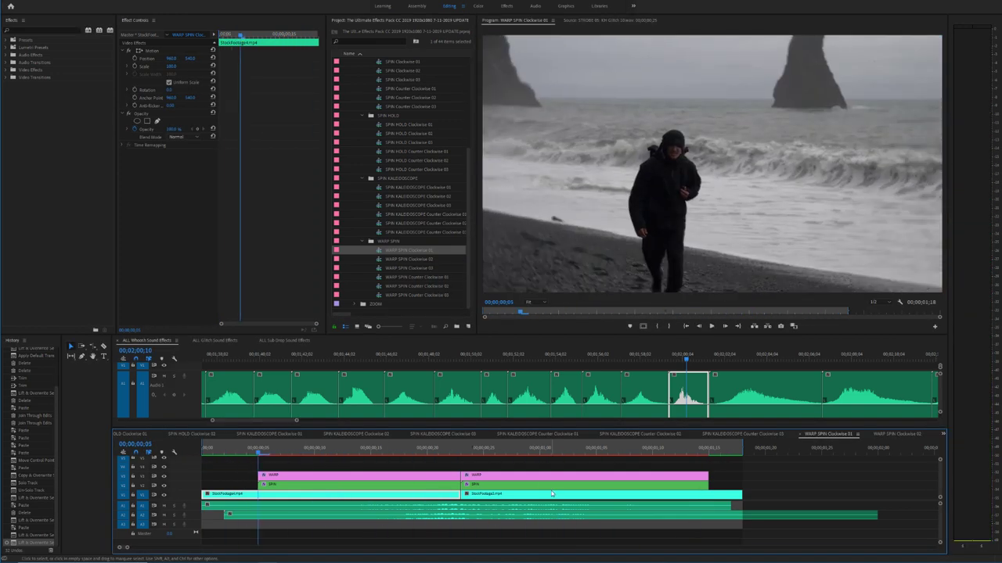
# Step: Open WARP SPIN Clockwise 03, paste the two whoosh clips at its start and play the transition
pyautogui.doubleClick(382, 267)
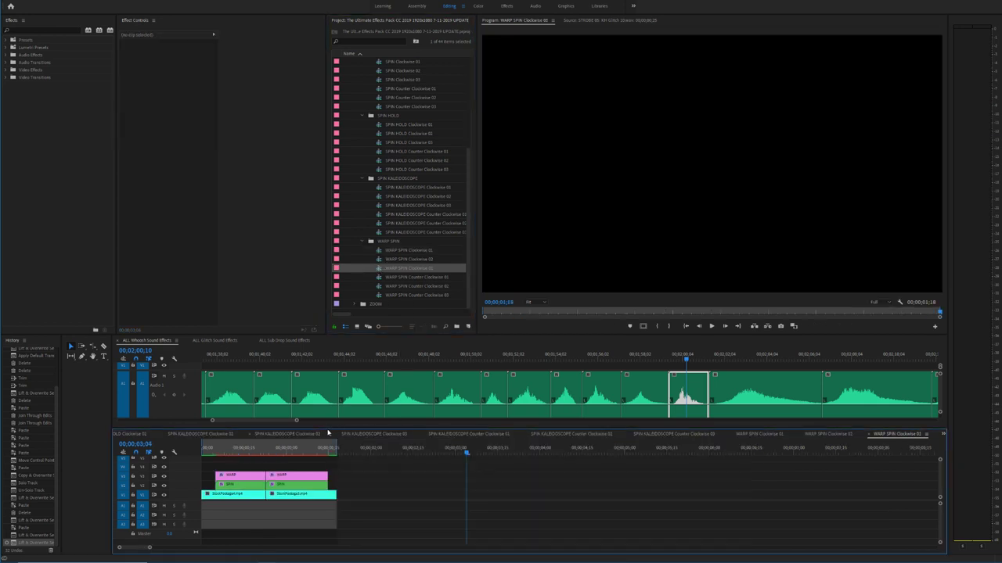
pyautogui.moveTo(314, 447); pyautogui.dragTo(165, 445)
pyautogui.hotkey('ctrl', 'v')
pyautogui.moveTo(243, 451); pyautogui.dragTo(144, 454)
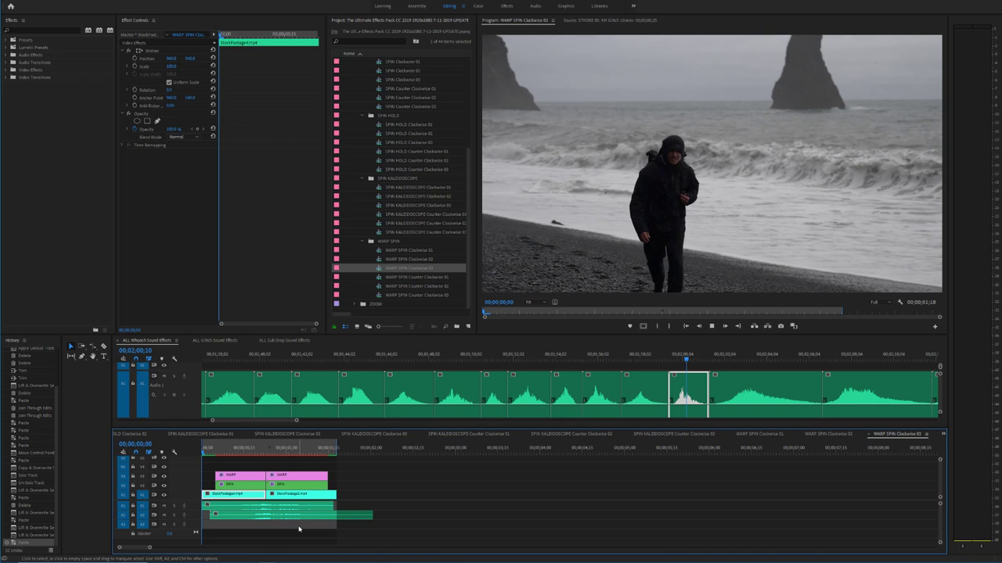
pyautogui.press('space')
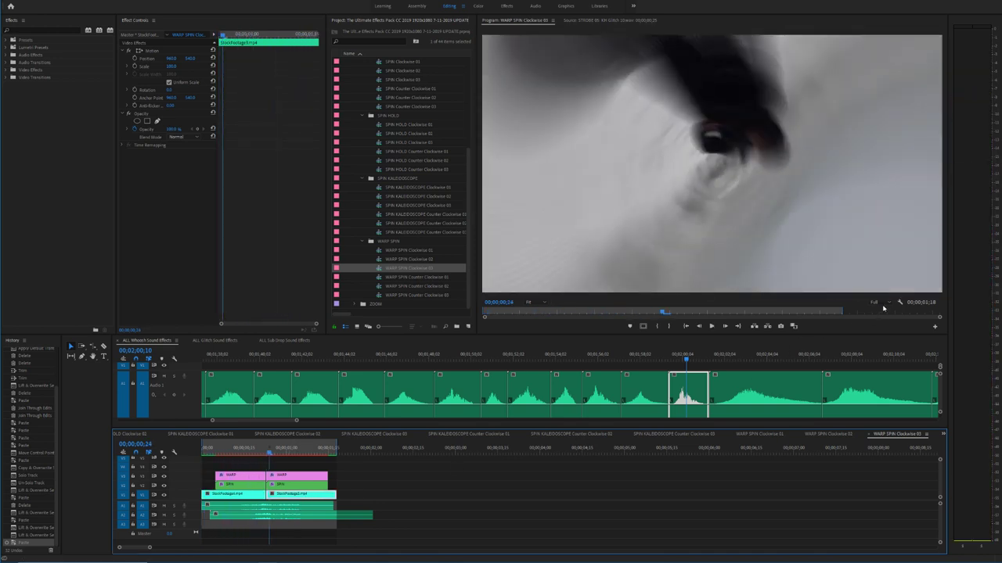
# Step: Set the playback resolution of WARP SPIN Clockwise 03 to 1/2 and replay the transition from the start
pyautogui.click(883, 304)
pyautogui.click(884, 315)
pyautogui.moveTo(248, 449); pyautogui.dragTo(160, 450)
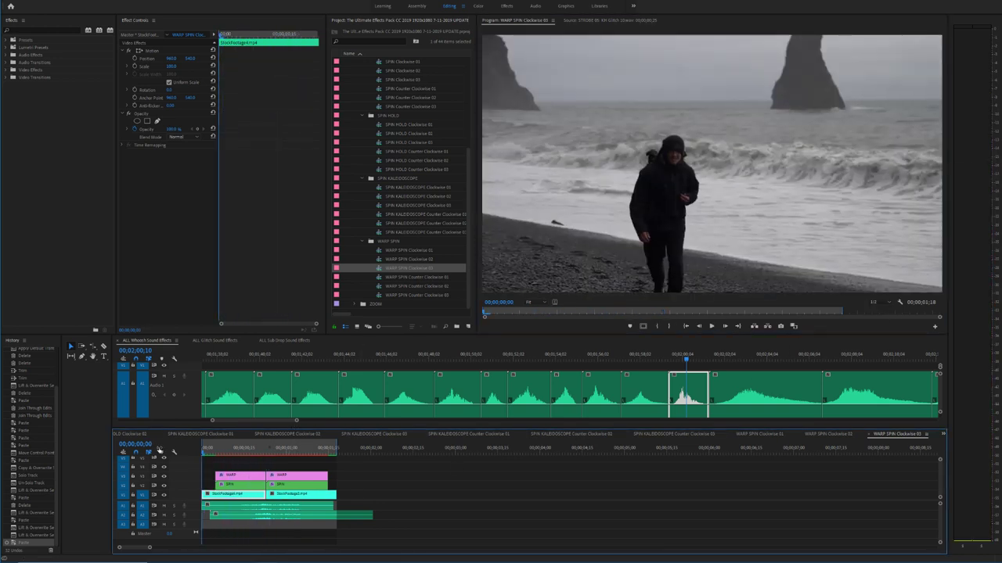
pyautogui.press('Return')
pyautogui.press('space')
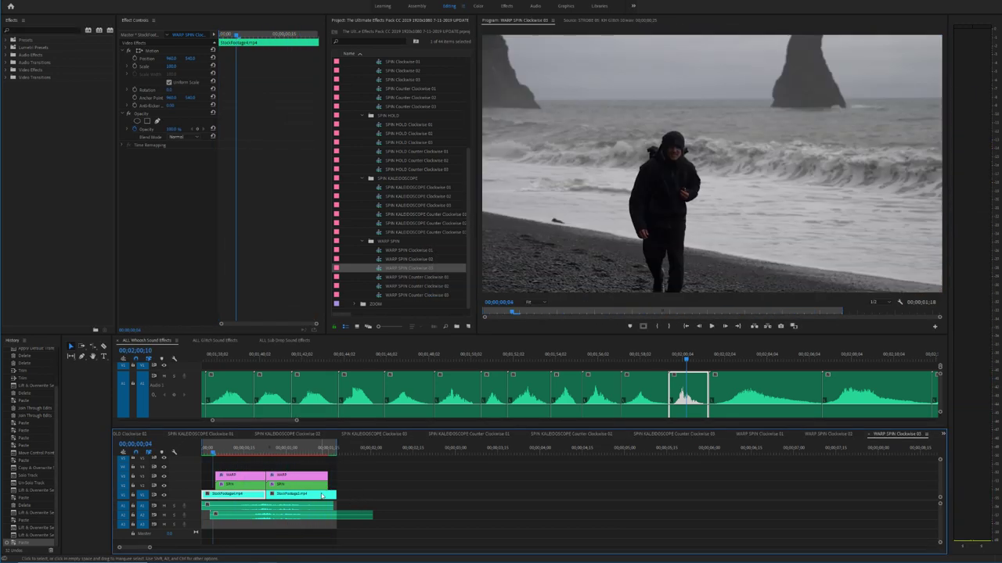
# Step: Open WARP SPIN Counter Clockwise 01, paste the two whoosh clips at its start and play it from the beginning
pyautogui.doubleClick(380, 278)
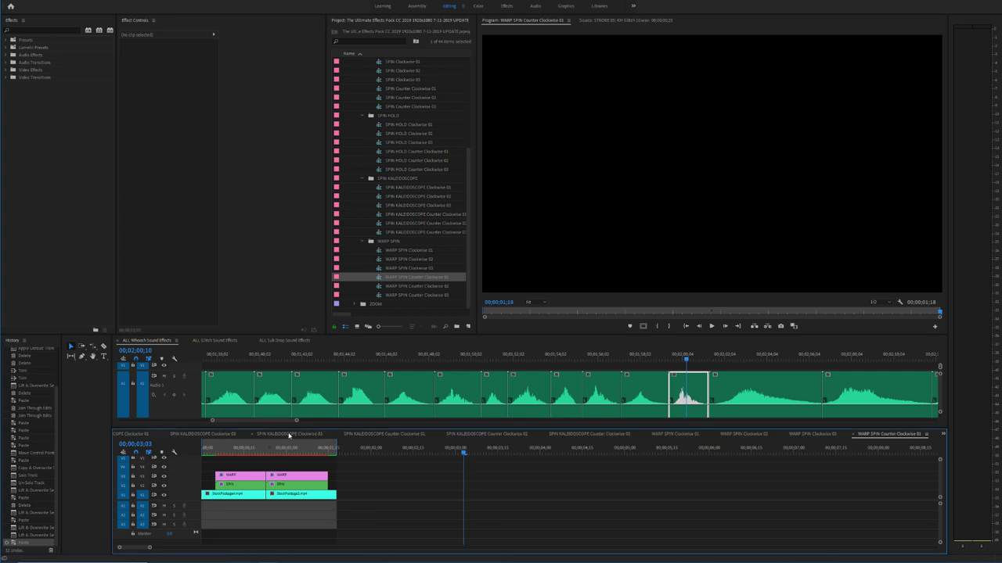
pyautogui.moveTo(249, 448); pyautogui.dragTo(132, 452)
pyautogui.hotkey('ctrl', 'v')
pyautogui.moveTo(228, 452); pyautogui.dragTo(183, 458)
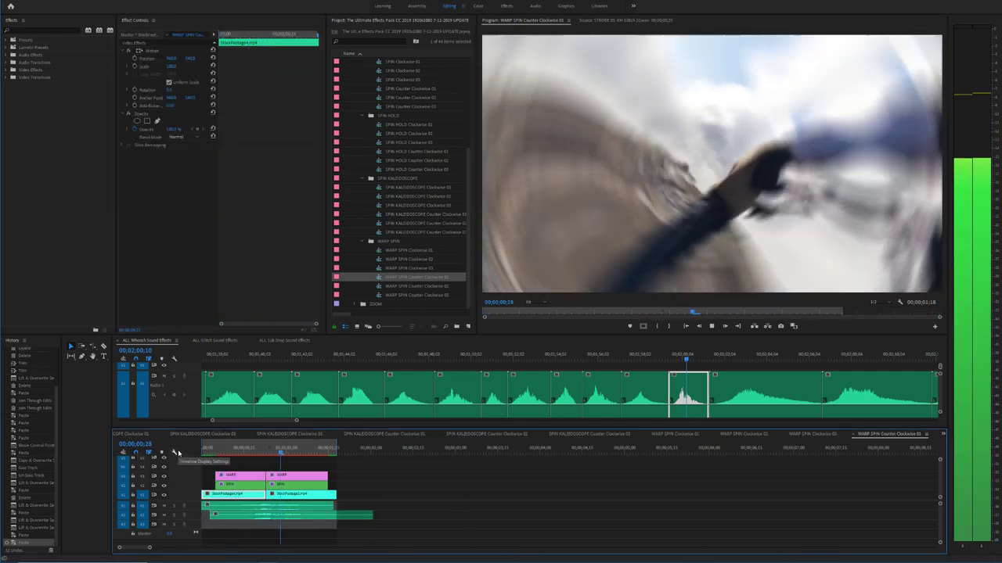
# Step: Open WARP SPIN Counter Clockwise 02, paste the two whoosh clips at its start and play the transition
pyautogui.doubleClick(377, 287)
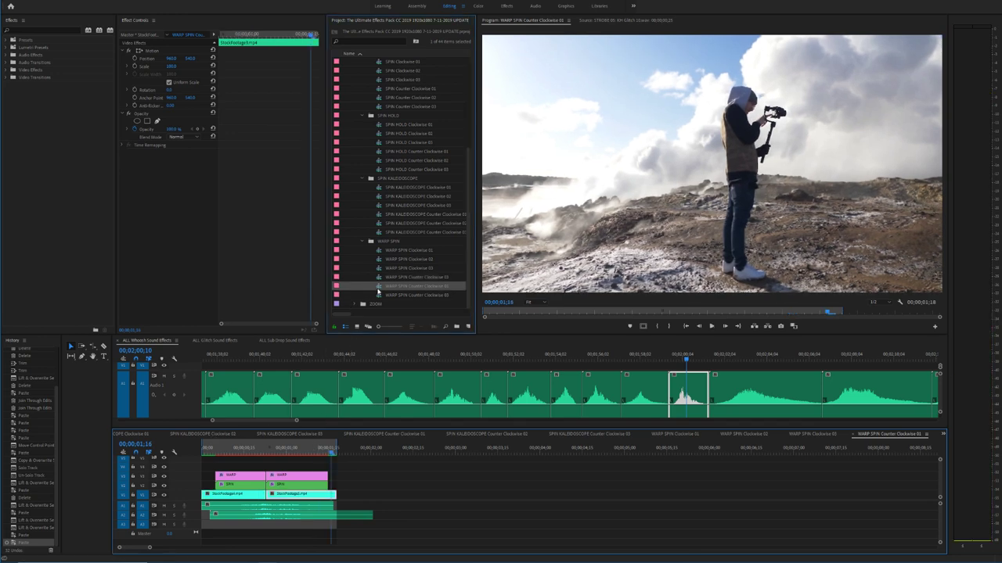
pyautogui.moveTo(315, 448); pyautogui.dragTo(52, 447)
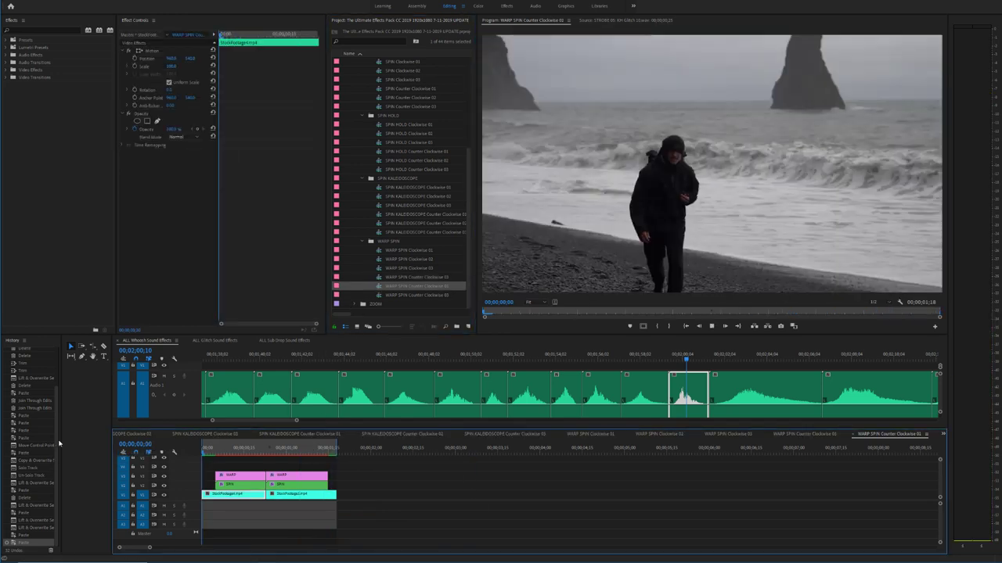
pyautogui.press('space')
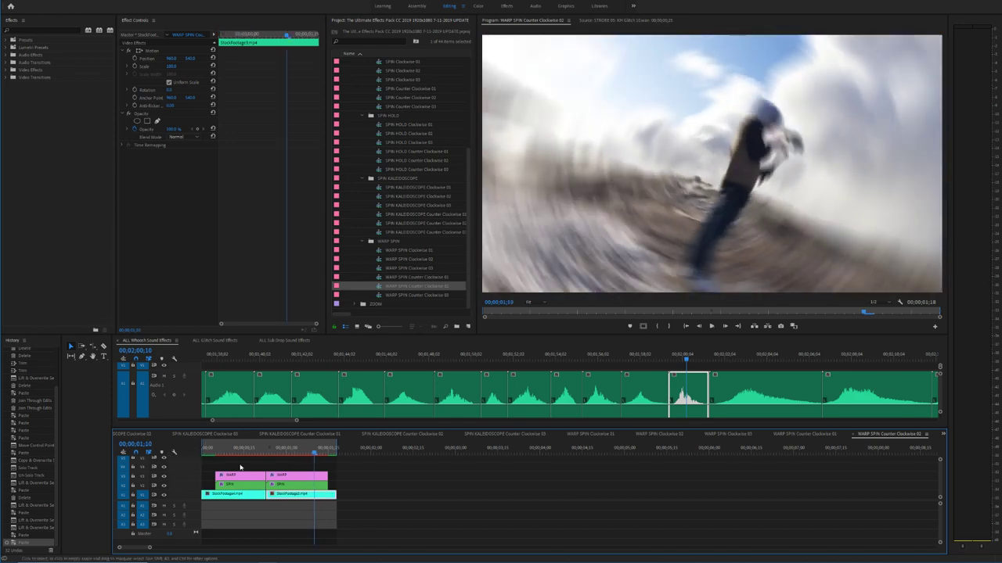
pyautogui.press('Home')
pyautogui.hotkey('ctrl', 'v')
pyautogui.press('space')
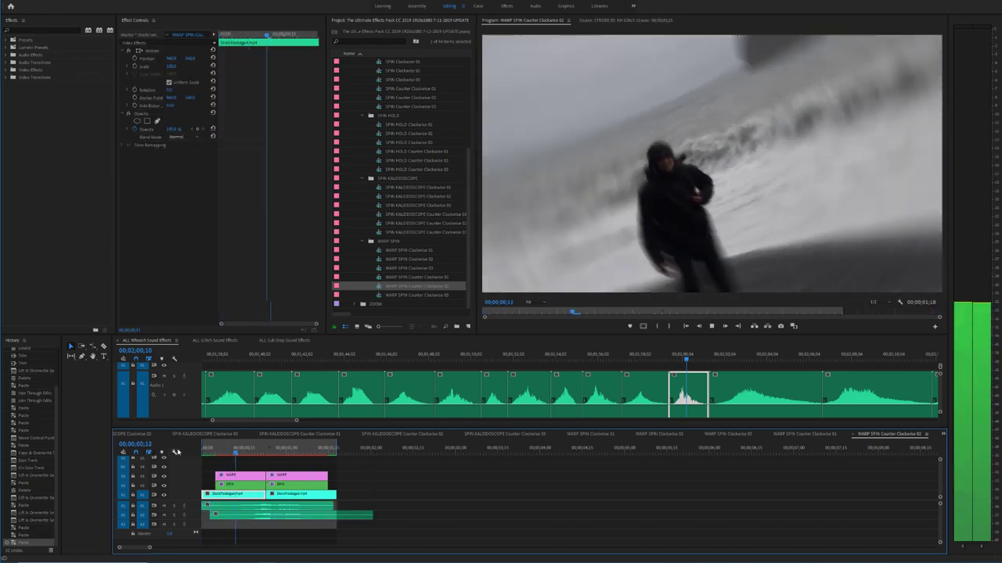
# Step: Open WARP SPIN Counter Clockwise 03, paste the two whoosh clips at its start and play the transition
pyautogui.doubleClick(384, 296)
pyautogui.hotkey('ctrl', 'v')
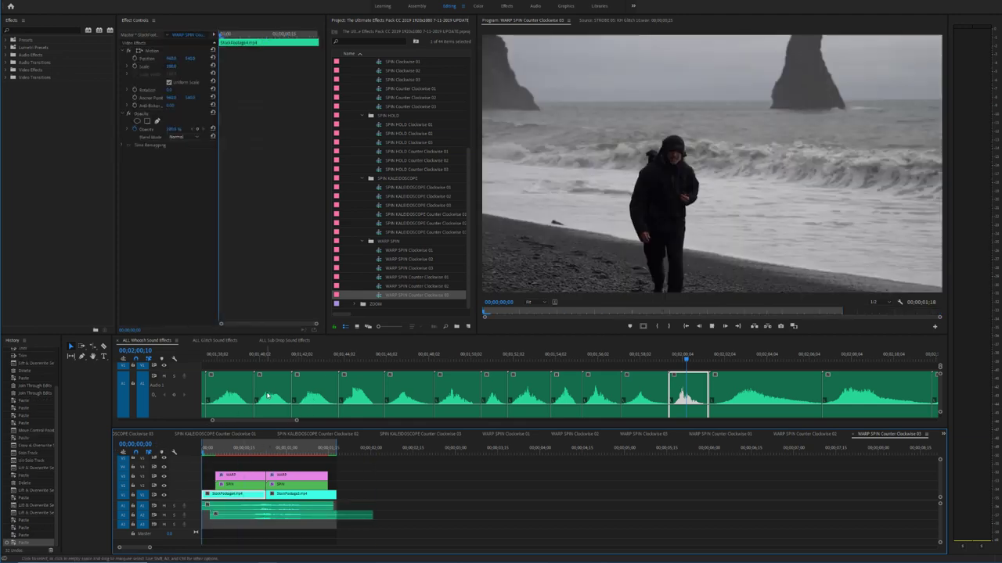
pyautogui.press('space')
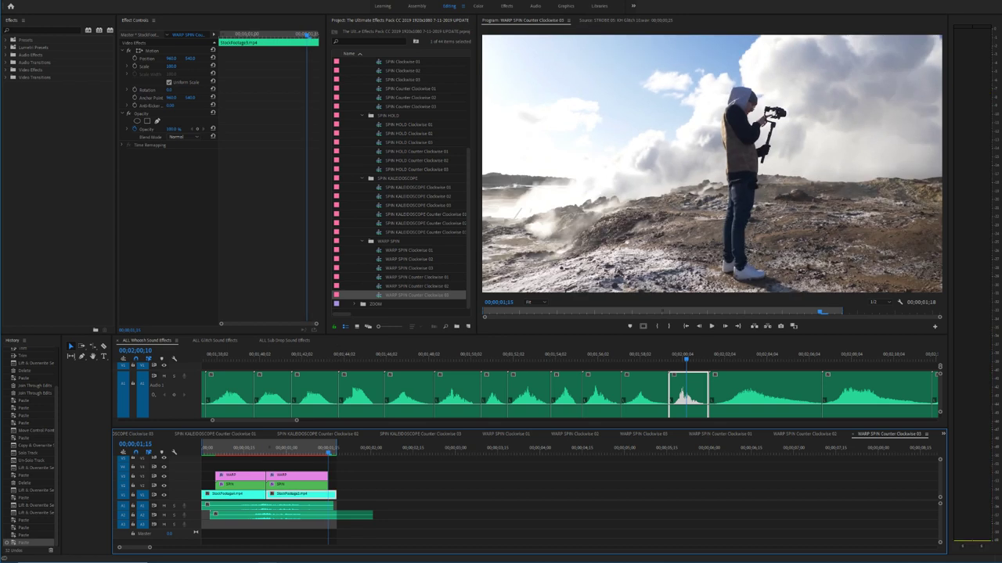
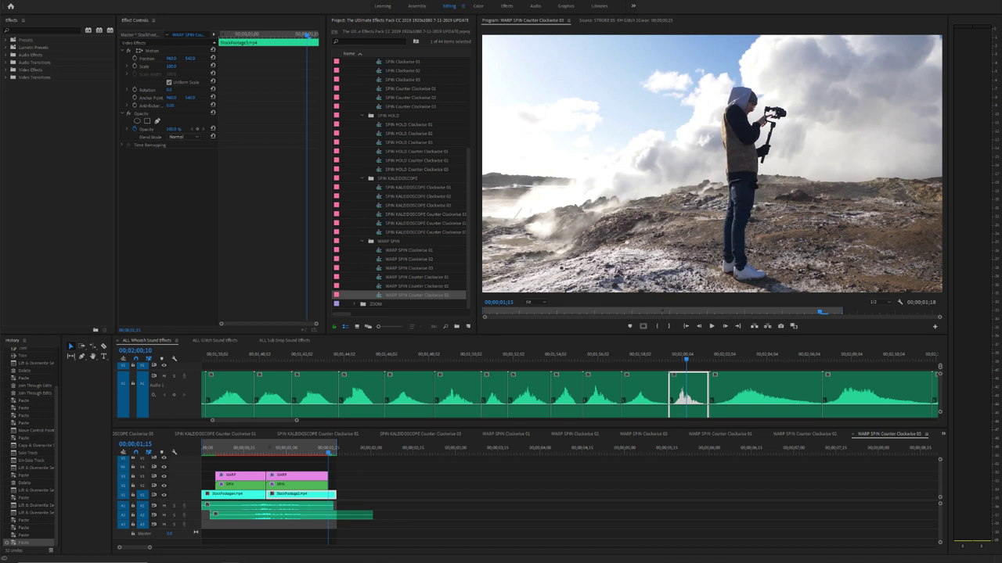
# Step: Switch to the TUEP CHANGE LOG document in Google Docs and widen its window with the 7-12-2019 entry in view
pyautogui.moveTo(1001, 79); pyautogui.dragTo(445, 12)
pyautogui.scroll(-3, 461, 132)
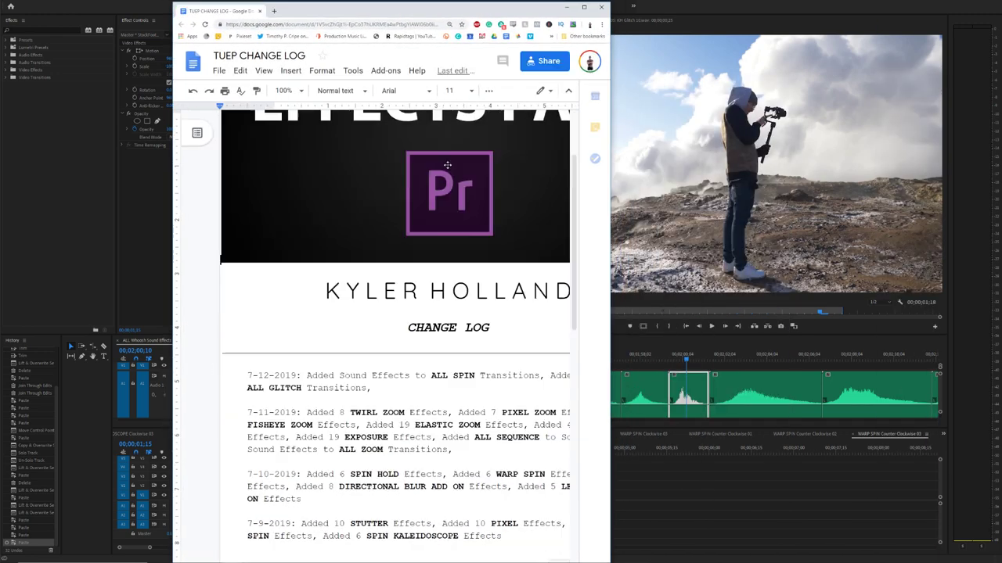
pyautogui.moveTo(610, 78); pyautogui.dragTo(796, 75)
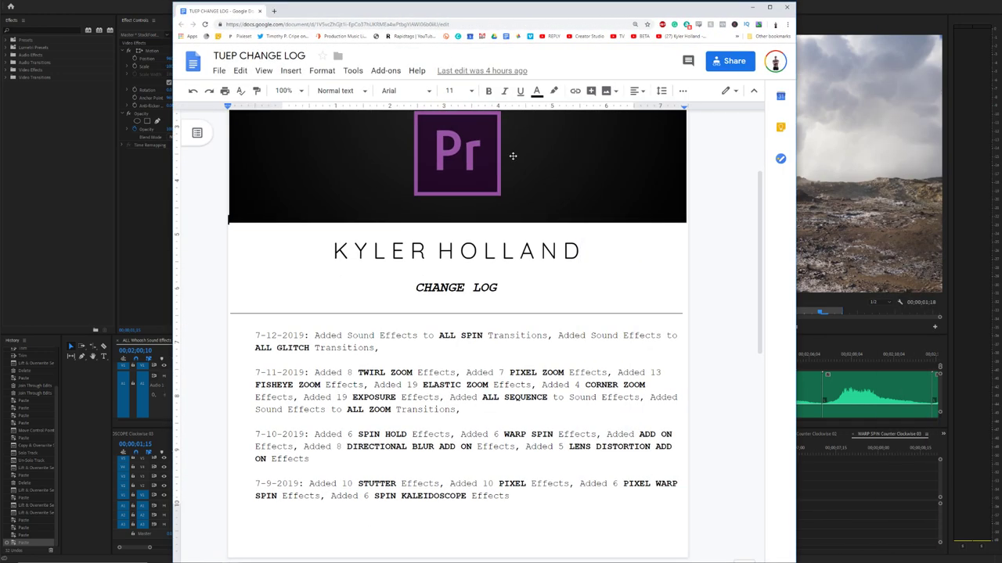
pyautogui.scroll(-3, 513, 158)
pyautogui.moveTo(509, 3); pyautogui.dragTo(509, 0)
pyautogui.scroll(3, 479, 211)
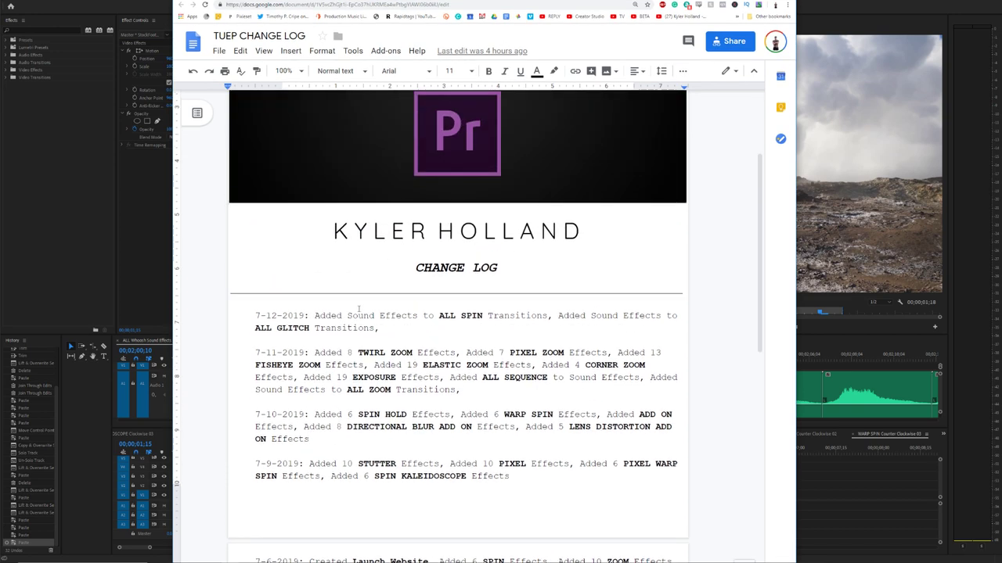
# Step: Append "Added Sound Effects to ALL SPIN Transitions" to the end of the 7-12-2019 change log entry
pyautogui.click(413, 330)
pyautogui.write('Ad')
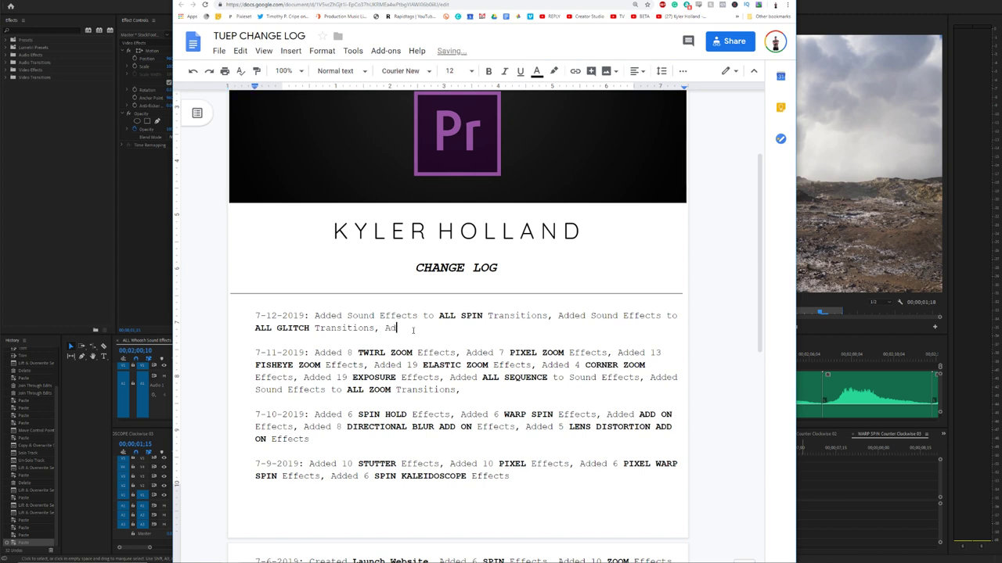
pyautogui.write('ded ALL SPIN')
pyautogui.press('BackSpace')
pyautogui.write('N Souhj')
pyautogui.press('BackSpace')
pyautogui.press('BackSpace')
pyautogui.click(417, 328)
pyautogui.write('Sound Effects to')
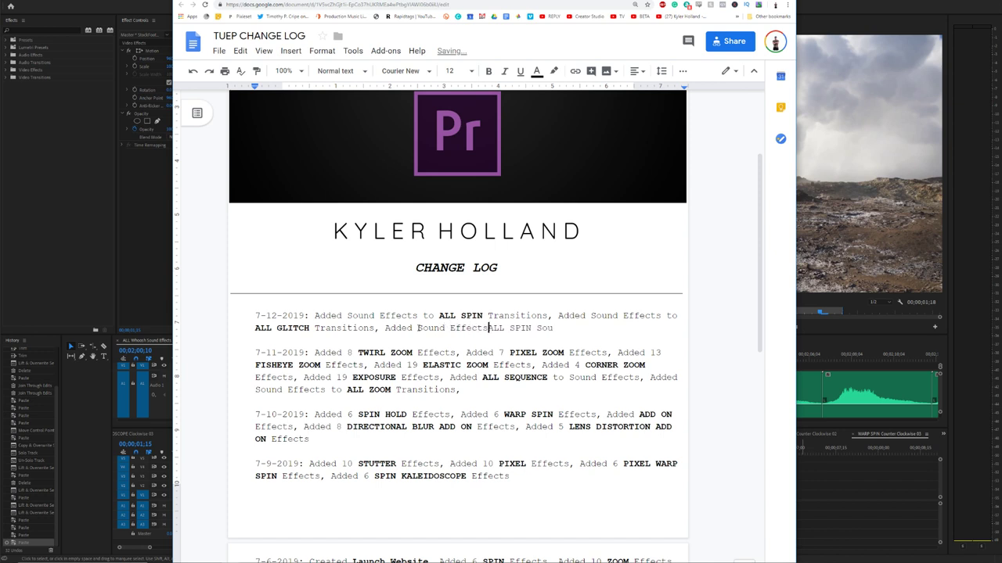
pyautogui.doubleClick(560, 327)
pyautogui.write('Transitions')
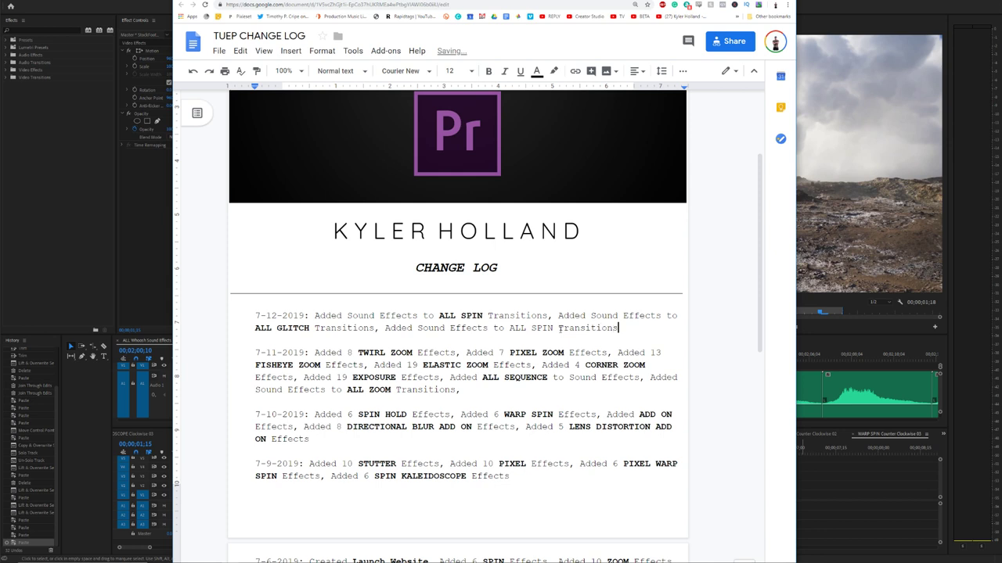
# Step: Make "ALL SPIN" bold in the newly added phrase and end the 7-12-2019 entry with a comma
pyautogui.moveTo(553, 328); pyautogui.dragTo(510, 328)
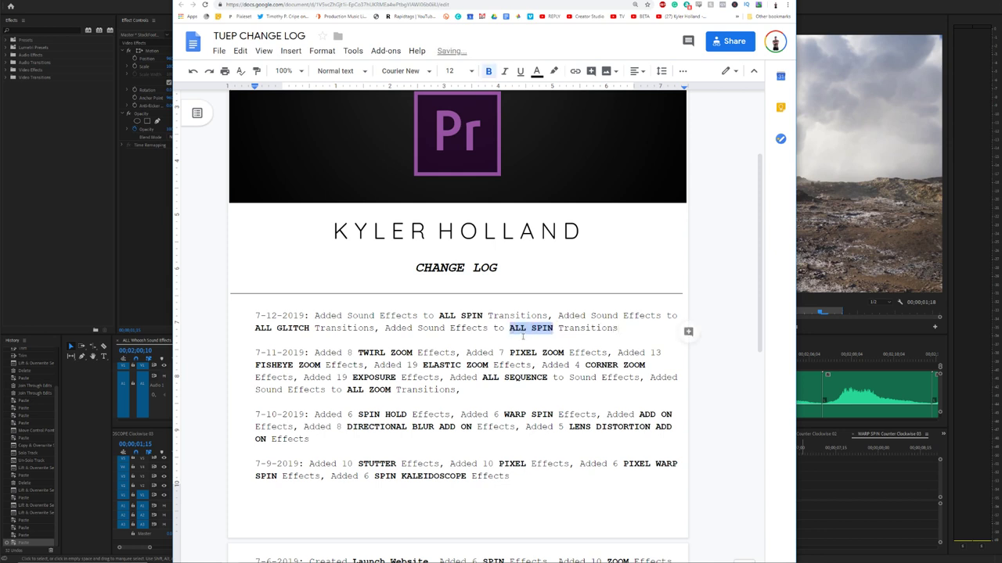
pyautogui.click(619, 329)
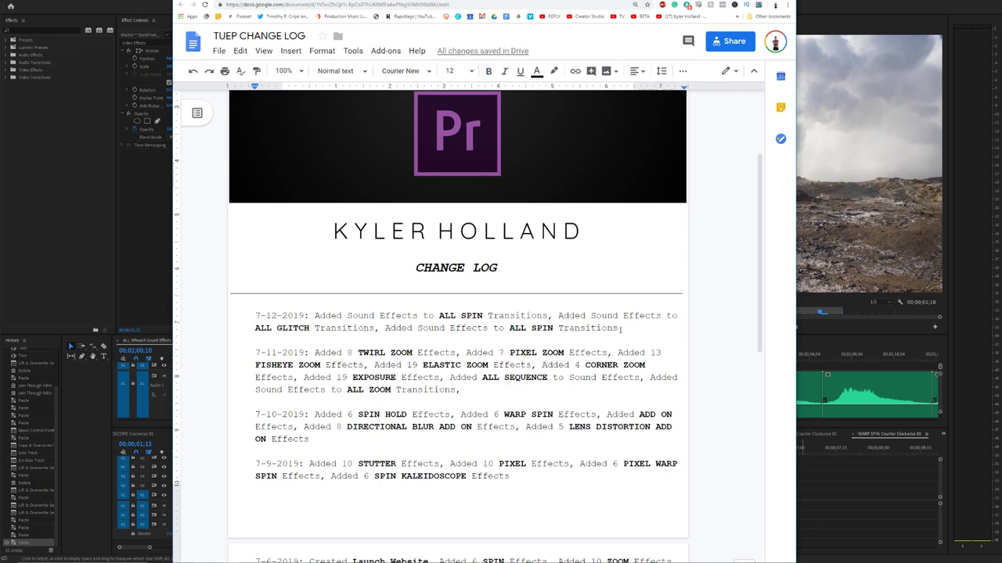
pyautogui.write(',')
# Step: Move the change log window aside and compare its 7-12-2019 entry with the GLITCH and ZOOM bins in the Premiere Pro project
pyautogui.moveTo(611, 1); pyautogui.dragTo(876, 1)
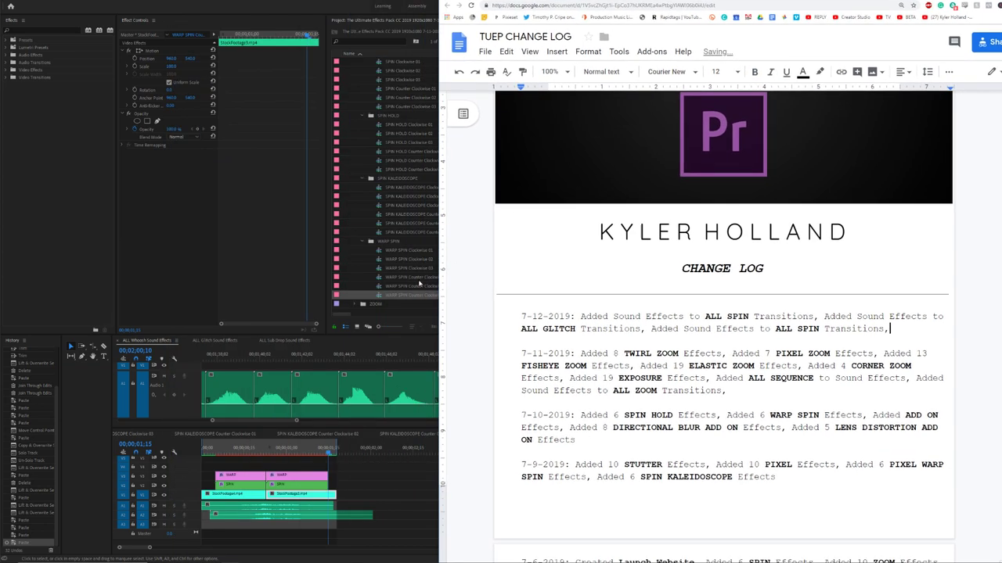
pyautogui.click(419, 284)
pyautogui.scroll(10, 399, 196)
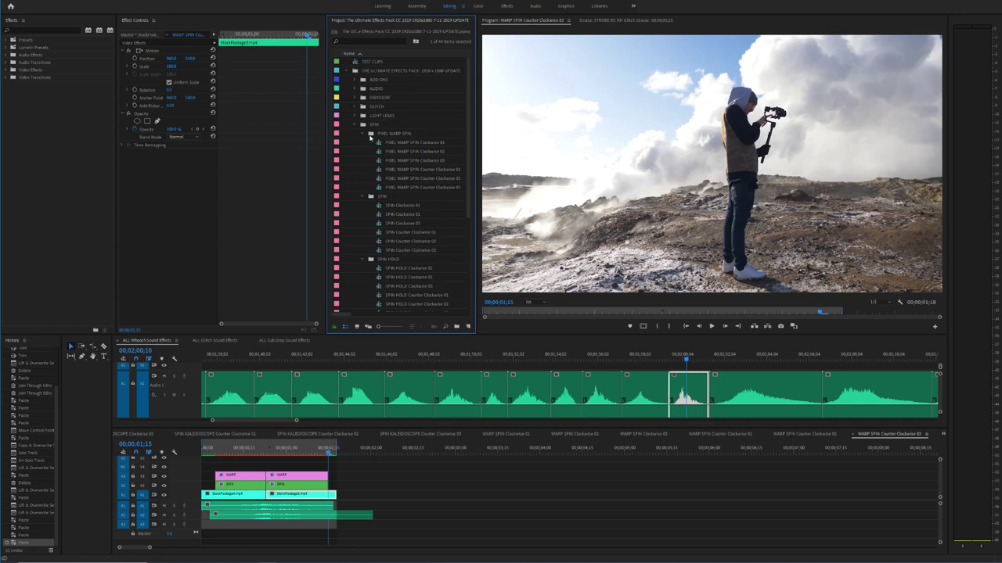
pyautogui.click(353, 124)
pyautogui.click(354, 107)
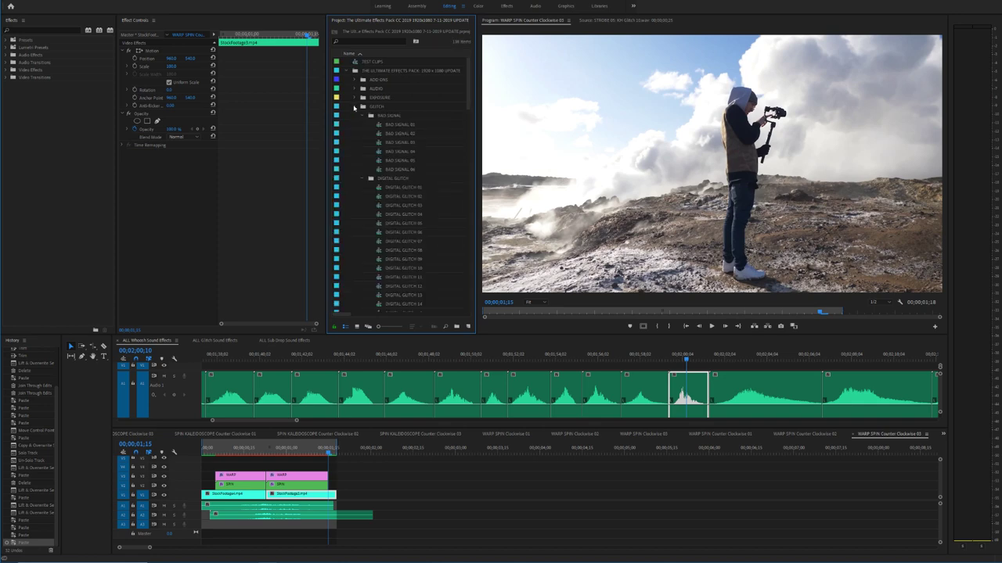
pyautogui.hotkey('alt', 'Tab')
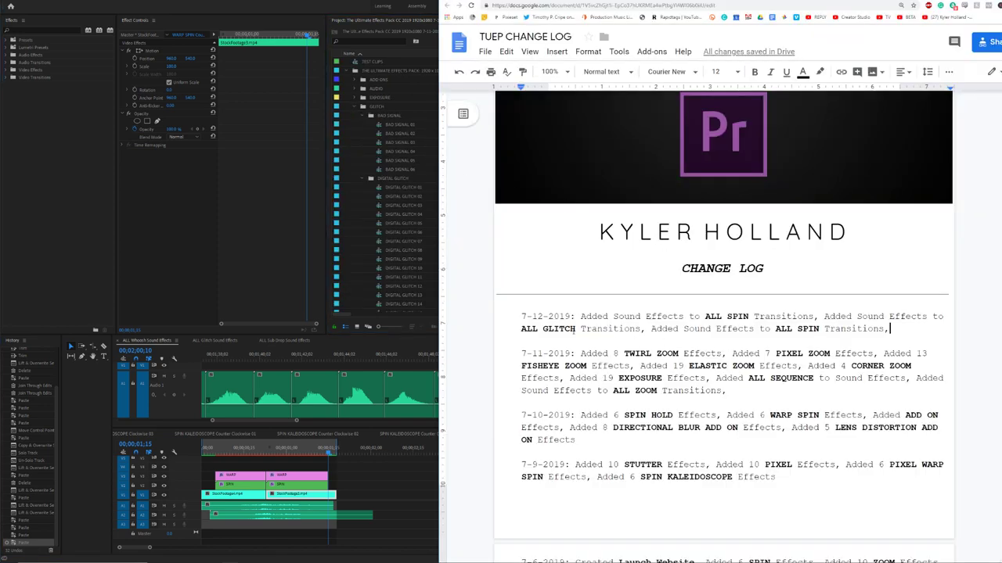
pyautogui.click(428, 218)
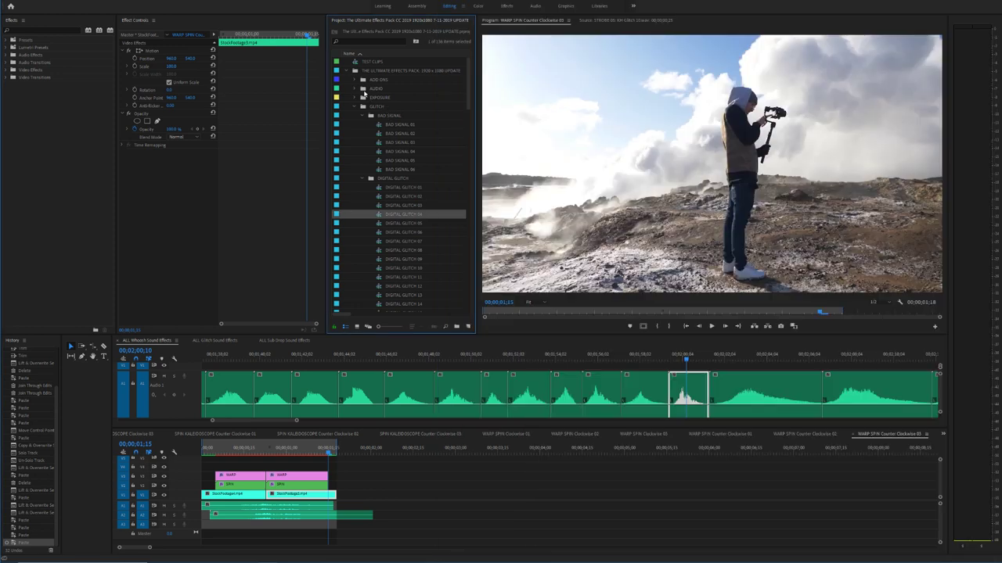
pyautogui.click(355, 107)
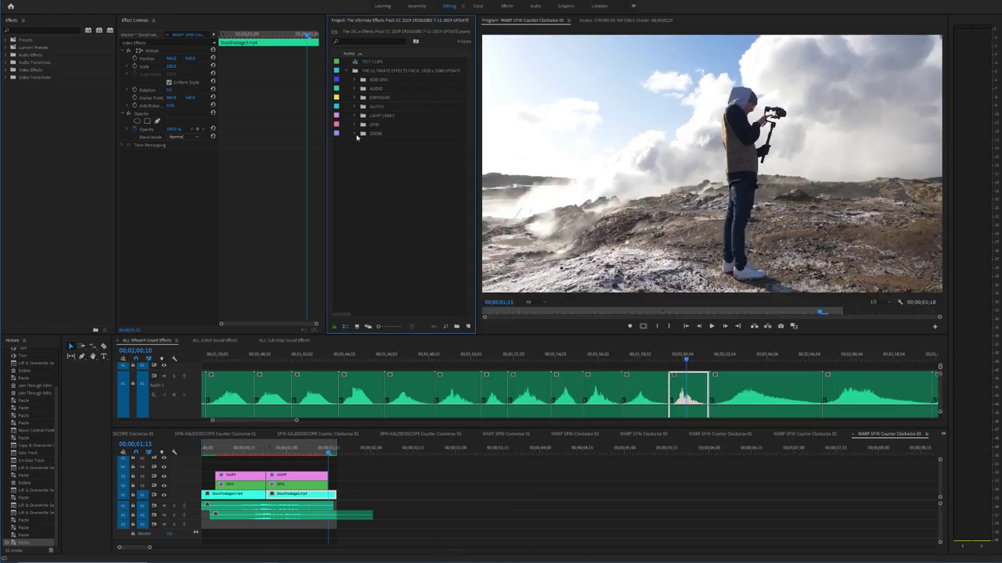
pyautogui.click(356, 135)
pyautogui.hotkey('alt', 'Tab')
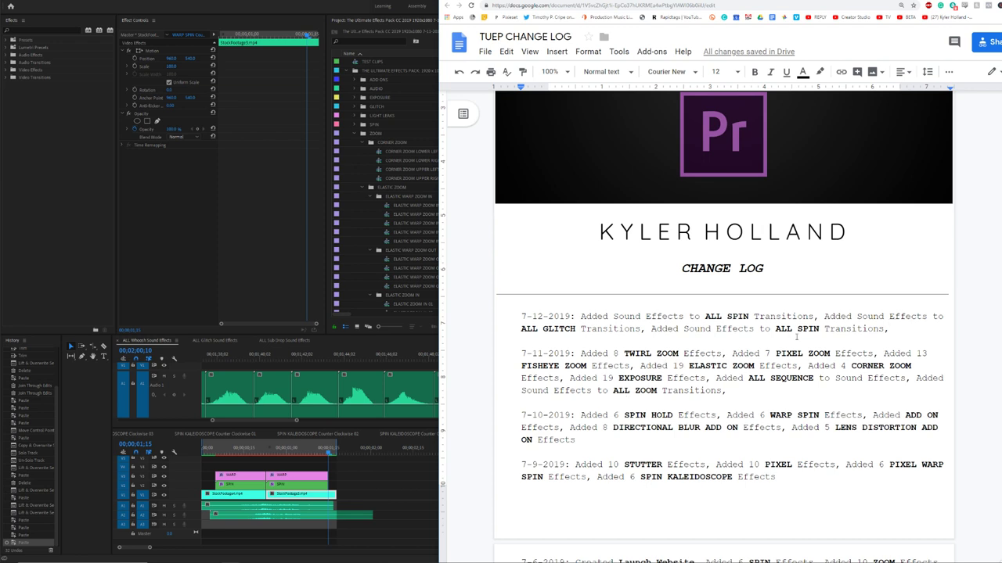
# Step: Remove the trailing comma from the 7-12-2019 change log entry and reposition the document window over the workspace
pyautogui.press('BackSpace')
pyautogui.press('BackSpace')
pyautogui.write('s')
pyautogui.moveTo(814, 2); pyautogui.dragTo(702, 0)
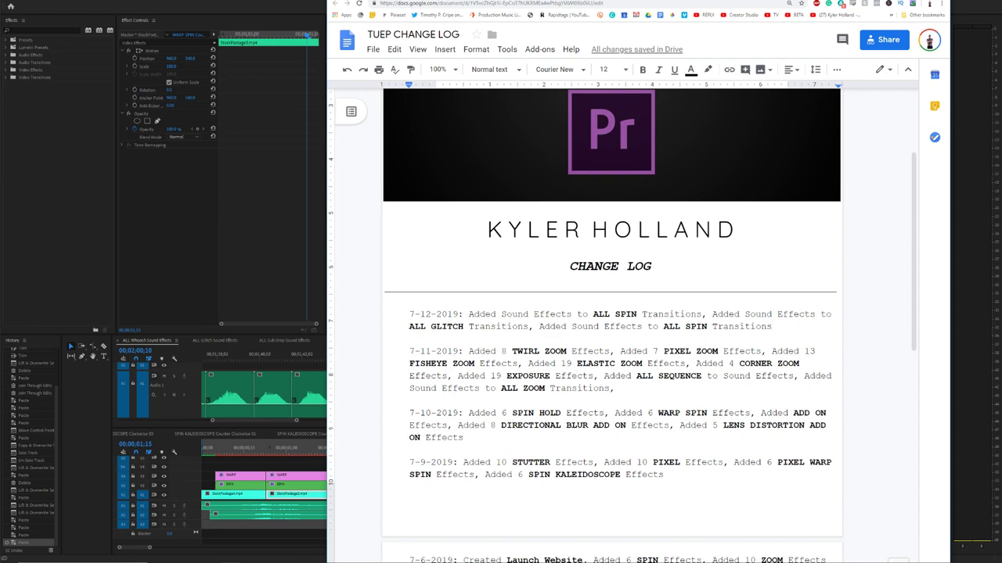
# Step: Bring the effects pack product page alongside the change log and examine its audio samples and change log sections
pyautogui.moveTo(1000, 20); pyautogui.dragTo(443, 5)
pyautogui.scroll(11, 557, 290)
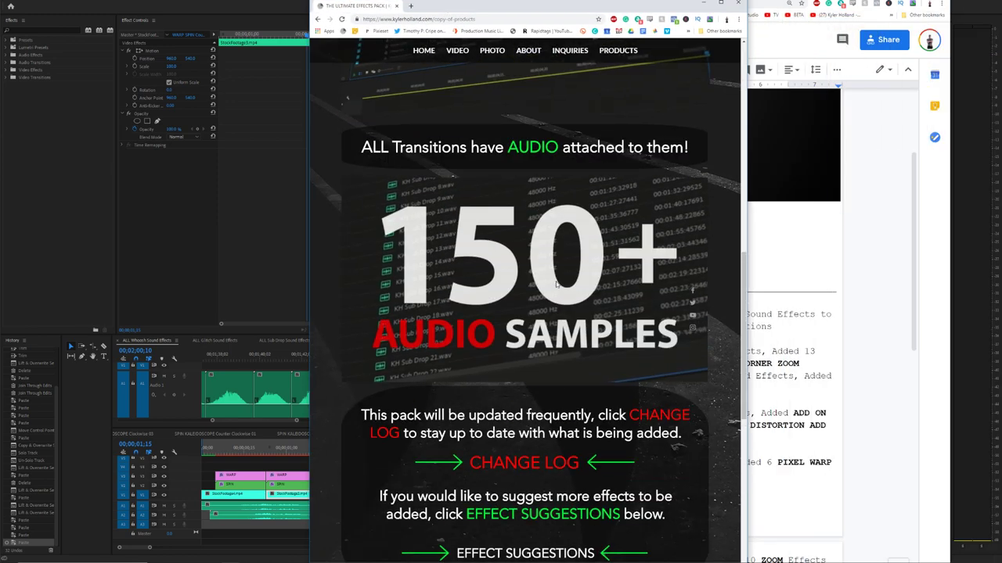
pyautogui.scroll(-5, 556, 290)
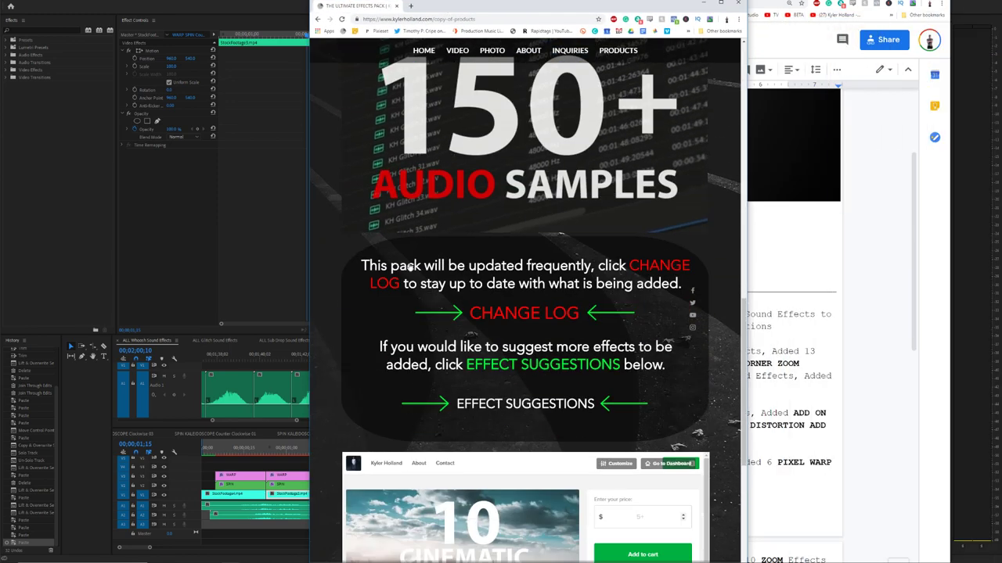
# Step: Look through the dated change log entries, and clear the browser windows away to return to Premiere Pro
pyautogui.click(859, 202)
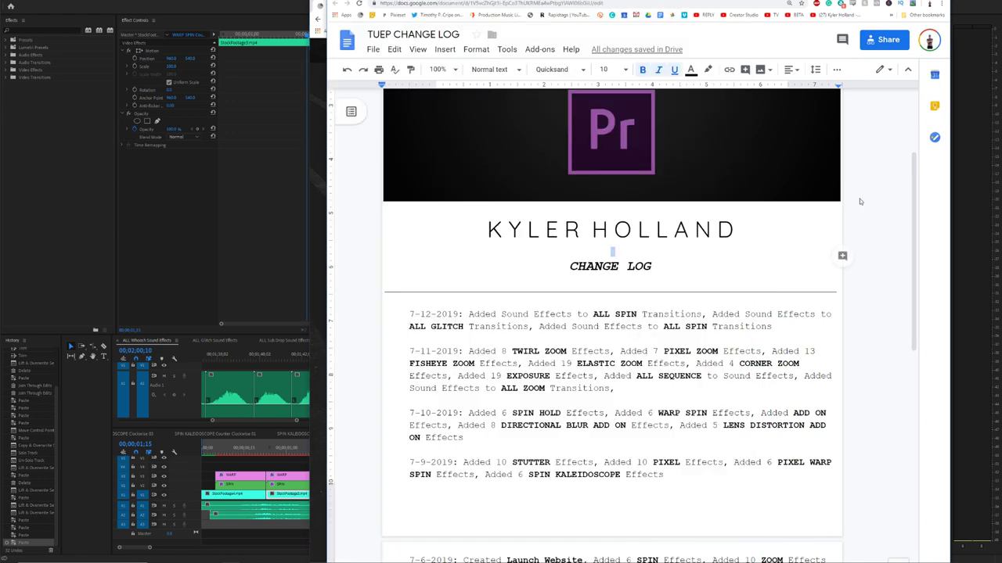
pyautogui.scroll(-2, 675, 235)
pyautogui.scroll(-3, 690, 283)
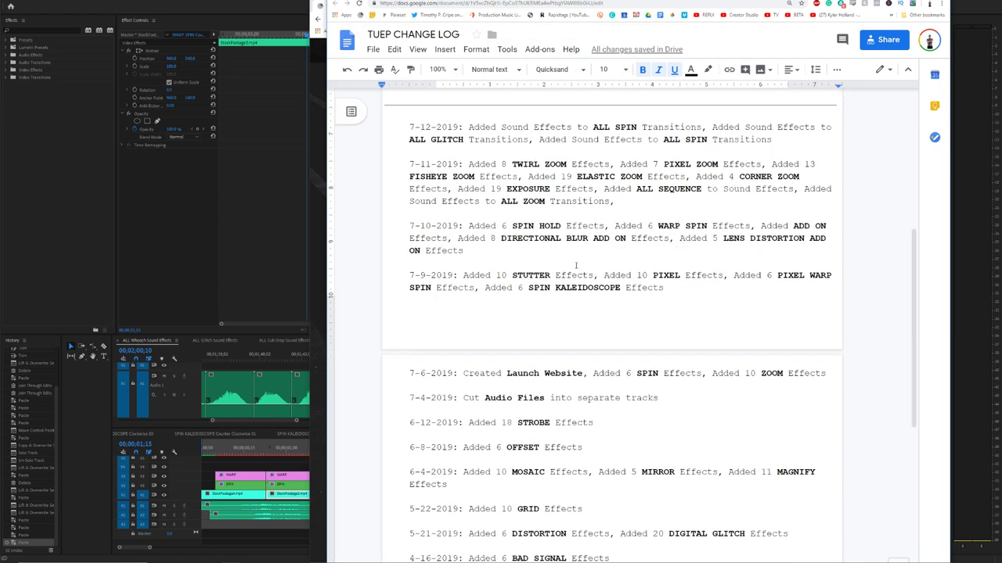
pyautogui.scroll(5, 577, 373)
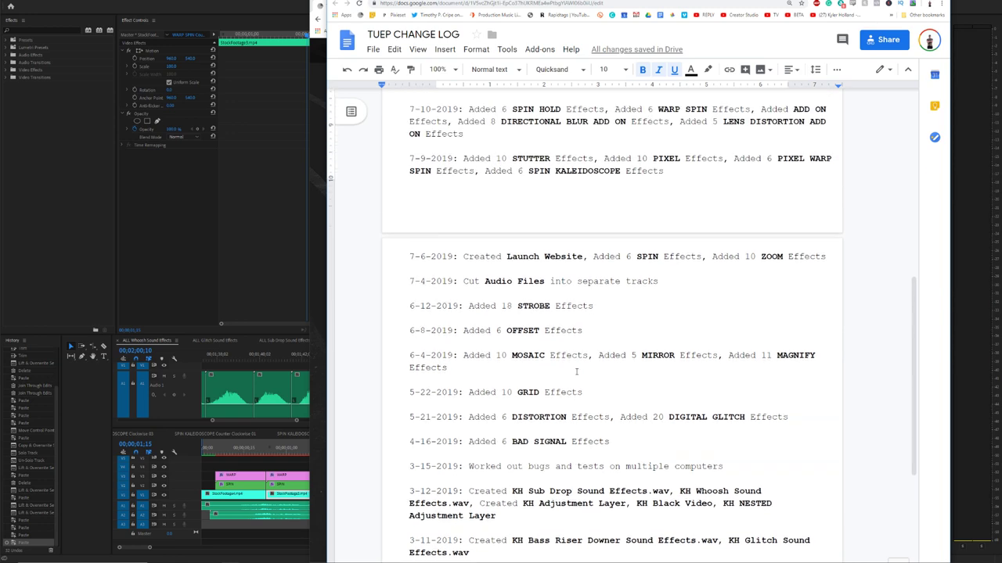
pyautogui.scroll(-1, 577, 372)
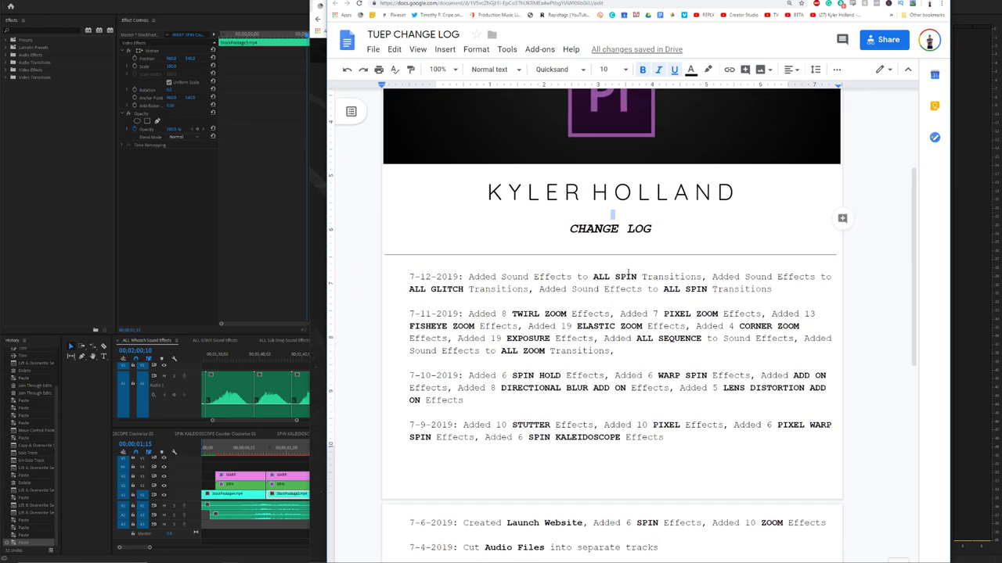
pyautogui.click(627, 229)
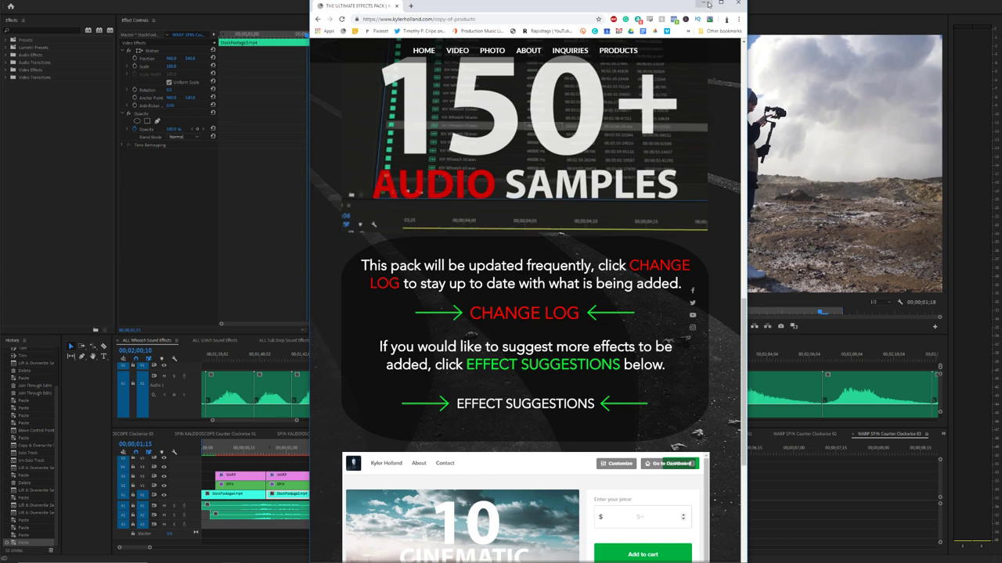
pyautogui.moveTo(679, 6); pyautogui.dragTo(1001, 43)
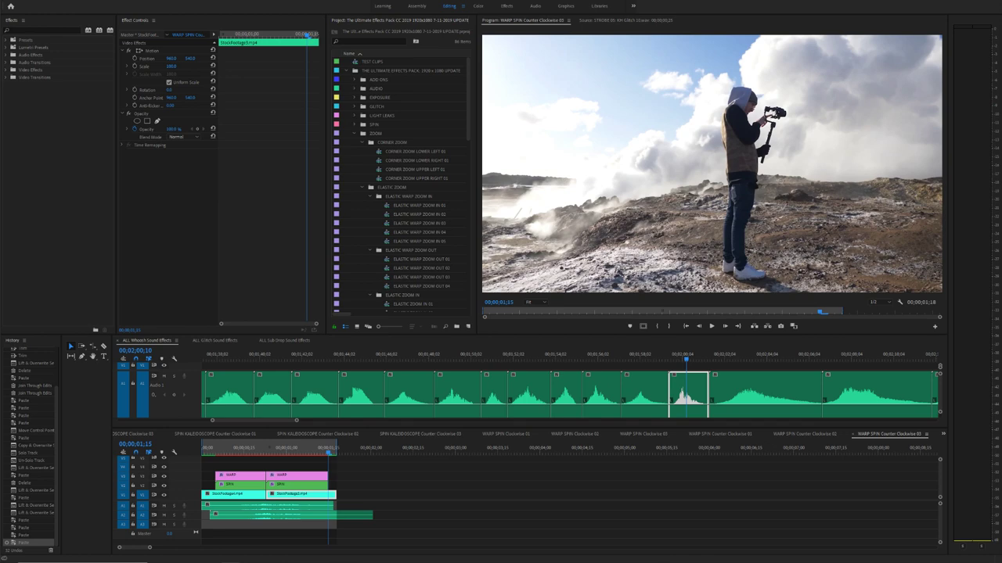
# Step: Play the WARP SPIN Counter Clockwise 03 sequence and widen the Project panel until the Frame Rate column shows
pyautogui.click(344, 467)
pyautogui.moveTo(338, 453); pyautogui.dragTo(333, 455)
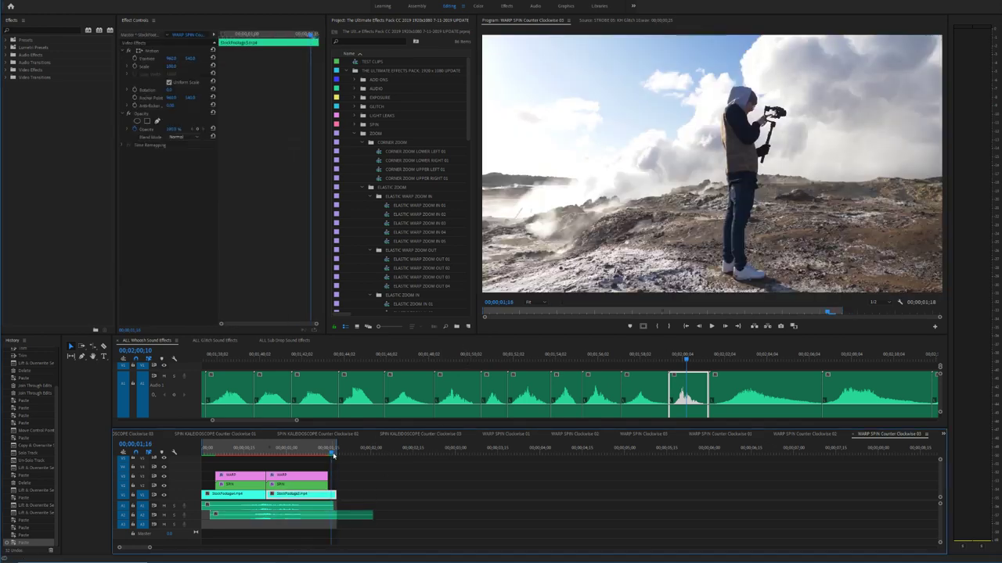
pyautogui.press('space')
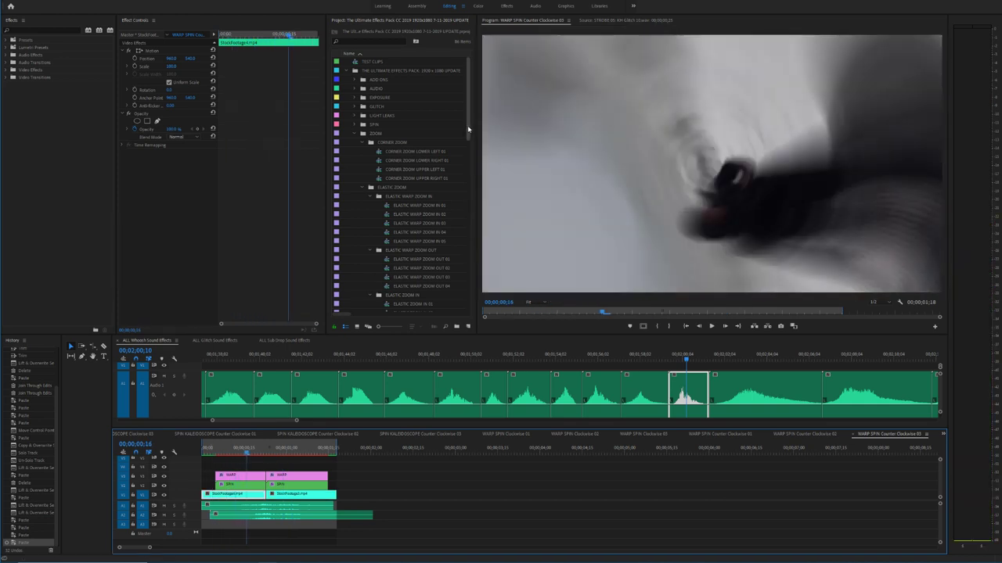
pyautogui.moveTo(469, 129)
pyautogui.mouseDown()
pyautogui.moveTo(467, 207)
pyautogui.moveTo(468, 114)
pyautogui.mouseUp()
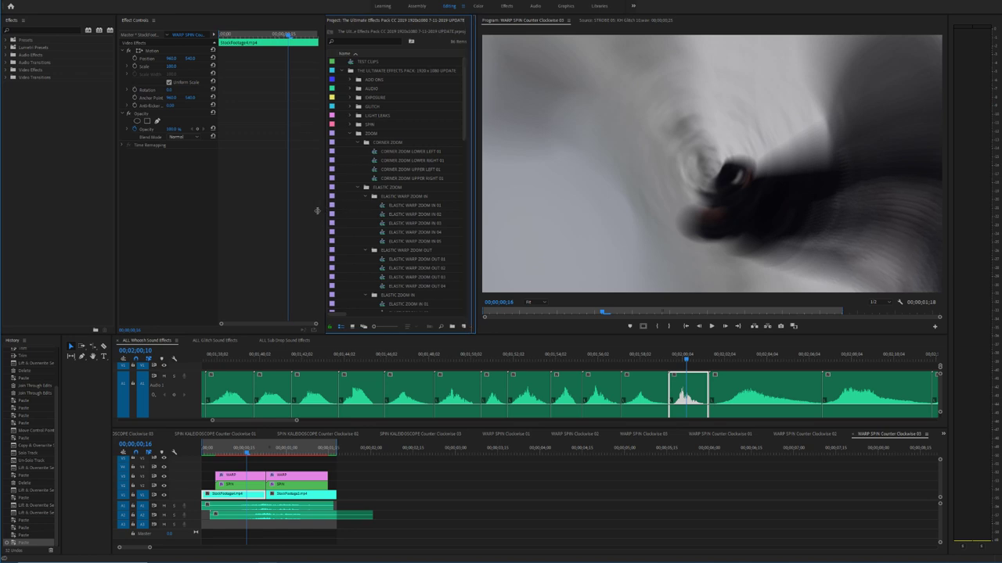
pyautogui.moveTo(327, 212); pyautogui.dragTo(283, 207)
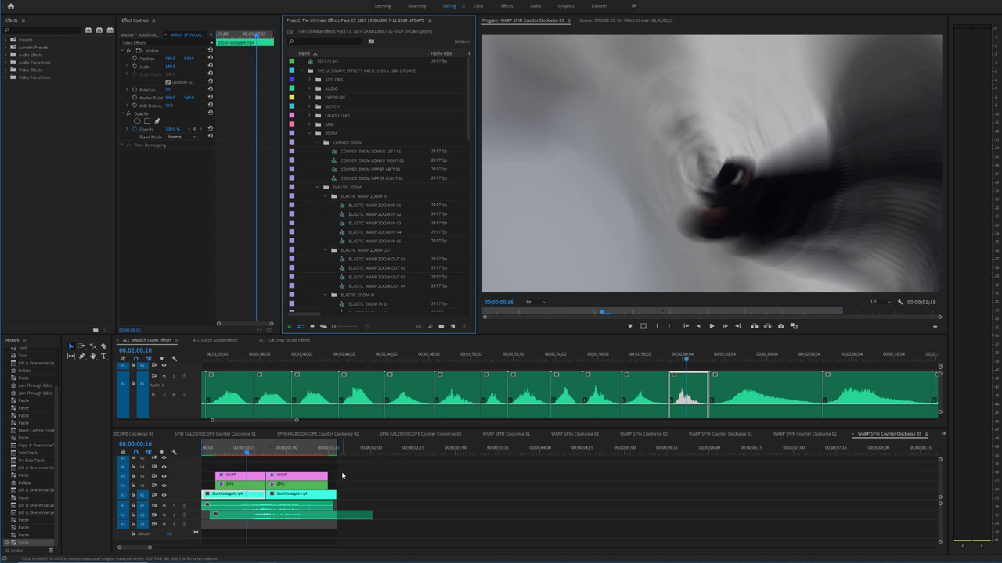
# Step: Replay the warp spin transition from the sequence start to check its sound, and step forward through its opening frames
pyautogui.moveTo(308, 449); pyautogui.dragTo(123, 455)
pyautogui.press('space')
pyautogui.press('space')
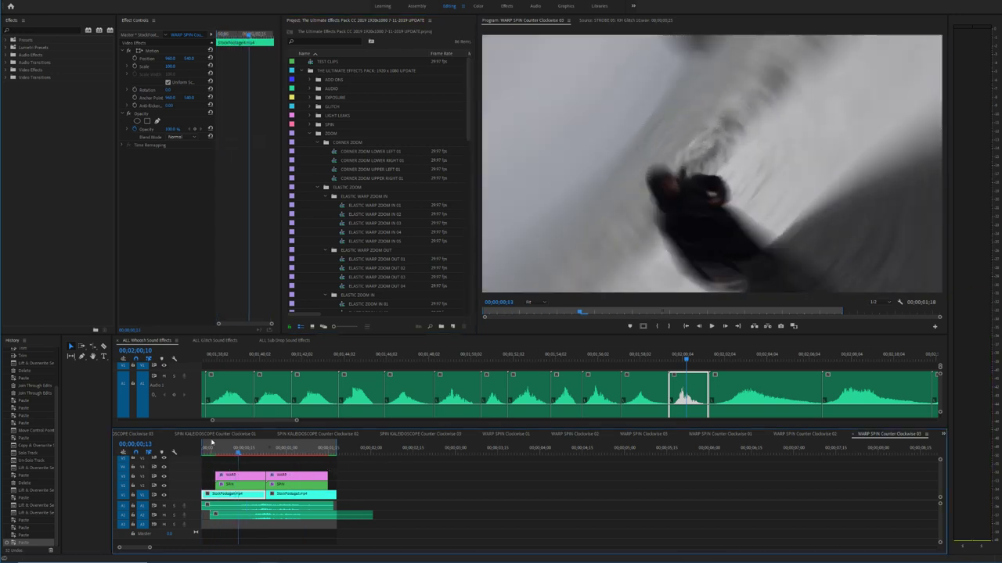
pyautogui.press('space')
pyautogui.moveTo(269, 449); pyautogui.dragTo(180, 449)
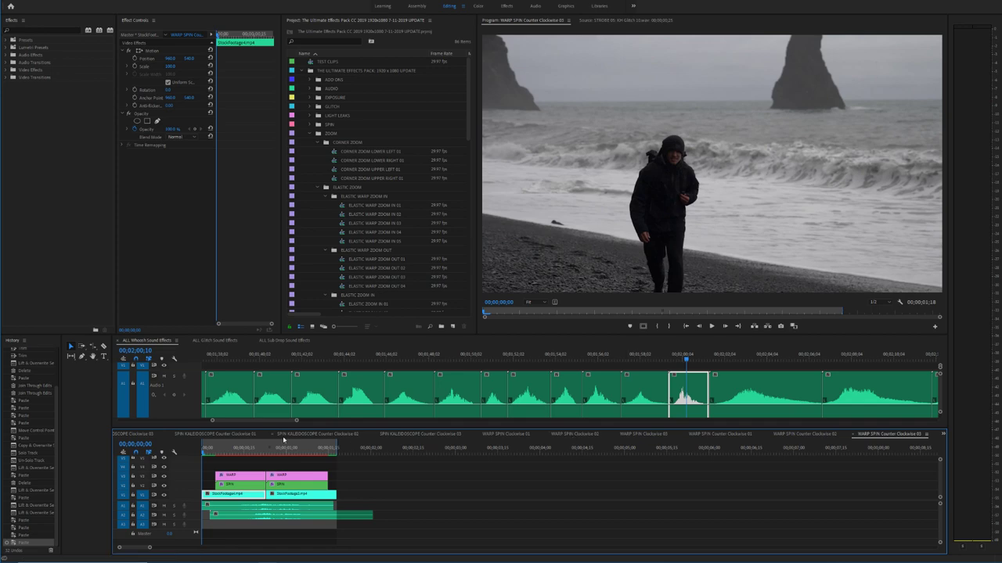
pyautogui.press('Right')
pyautogui.press('Right')
pyautogui.press('Right')
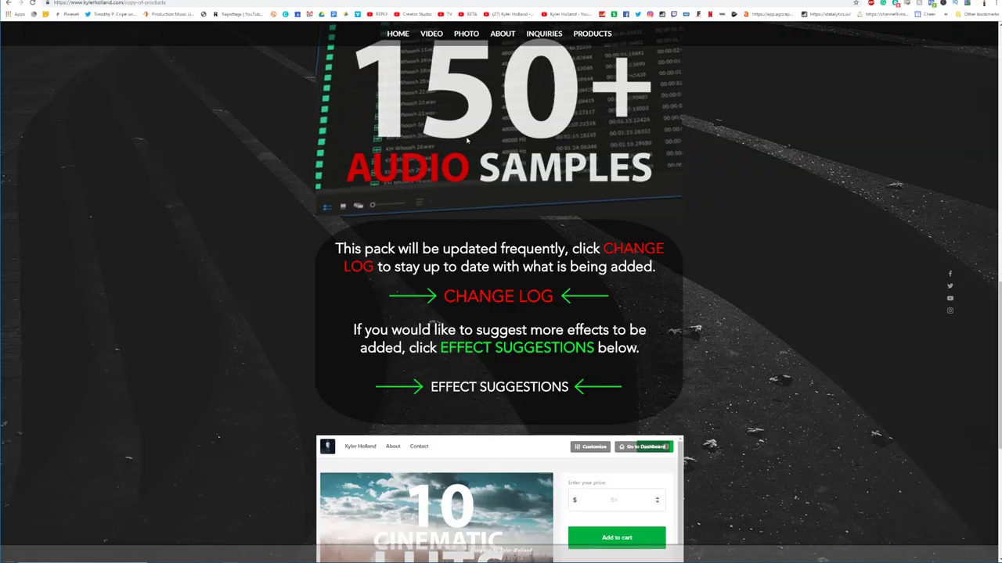
# Step: Switch to the website, open its Products page and look through it down to the 10 Cinematic LUTS listing
pyautogui.scroll(3, 501, 282)
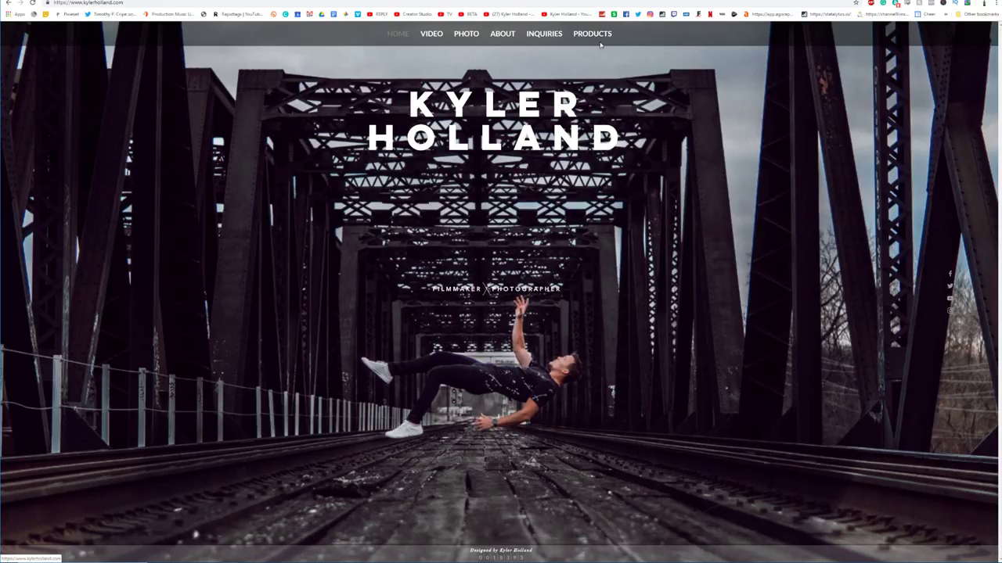
pyautogui.click(601, 47)
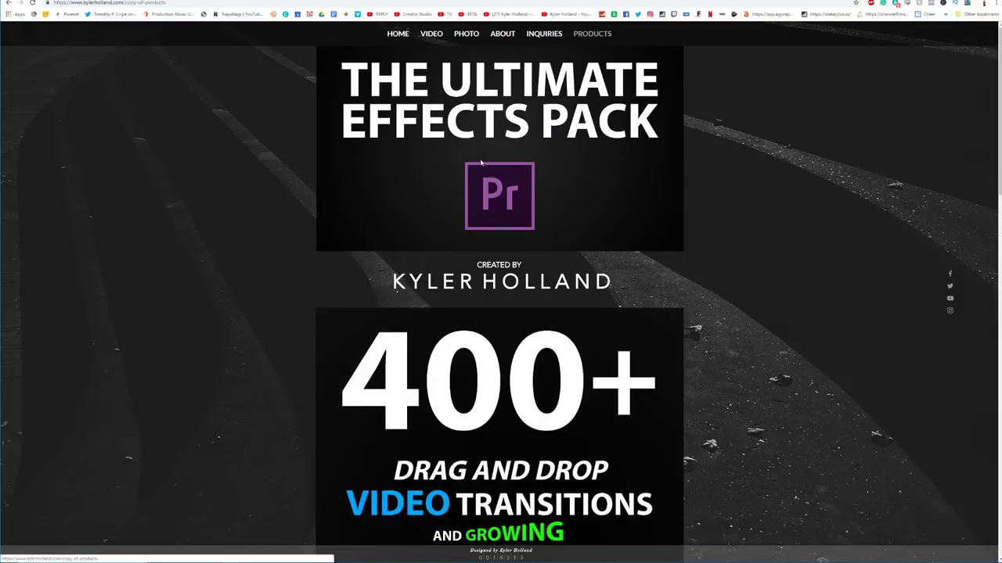
pyautogui.scroll(-15, 652, 212)
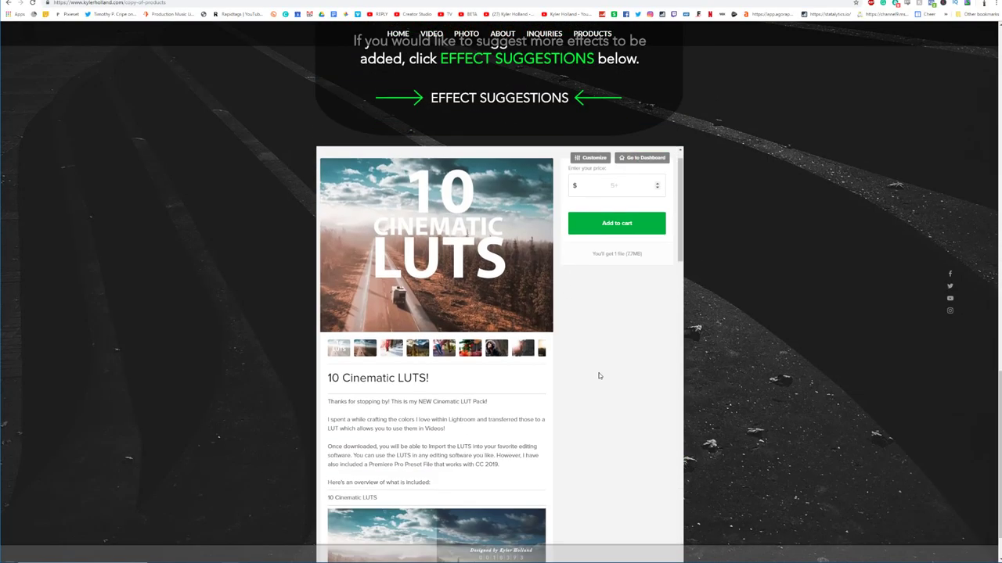
pyautogui.scroll(-10, 599, 376)
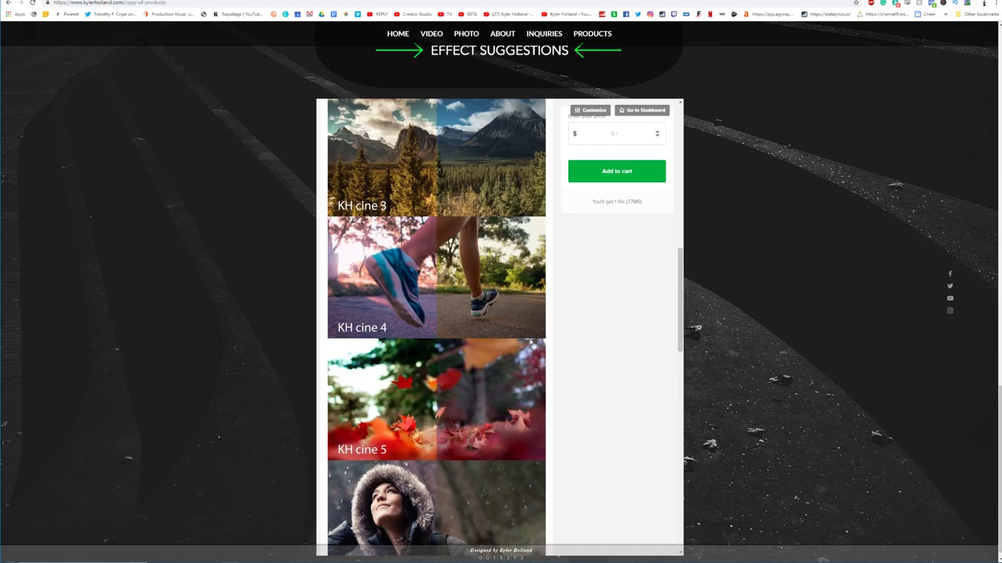
pyautogui.scroll(10, 531, 342)
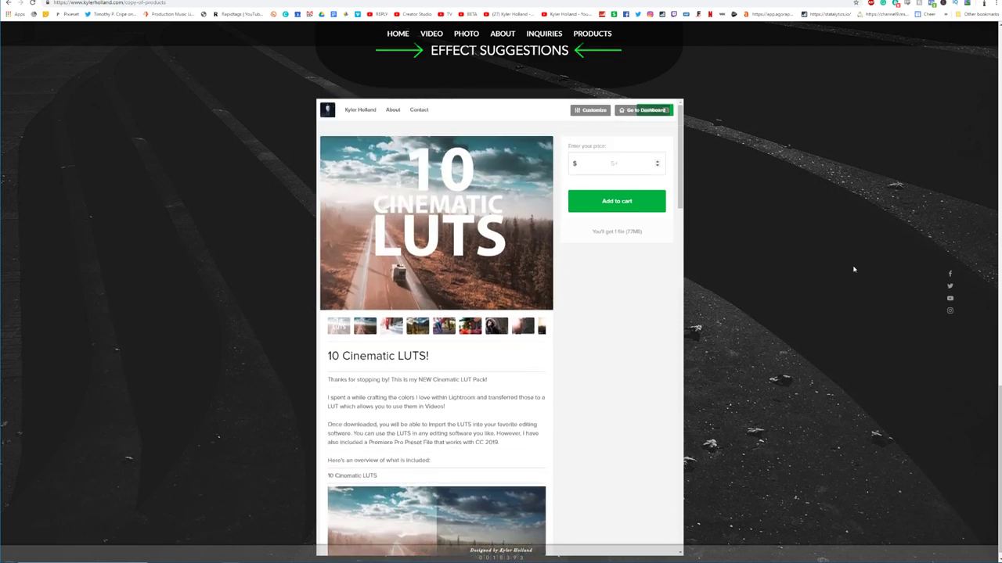
pyautogui.scroll(15, 756, 157)
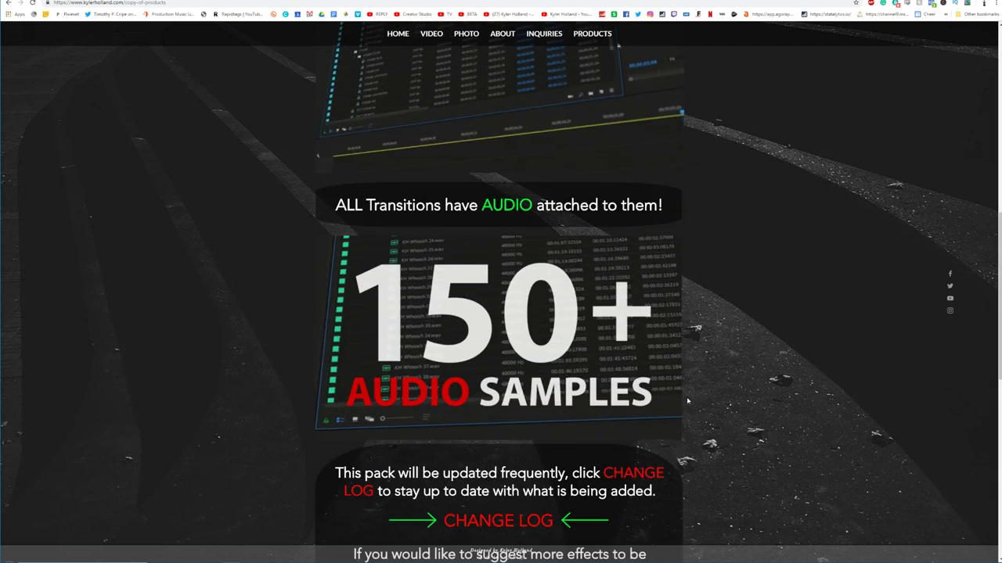
# Step: Examine the product page's video transitions, 150+ audio samples, change log and effect suggestions sections
pyautogui.scroll(3, 697, 402)
pyautogui.scroll(-7, 530, 415)
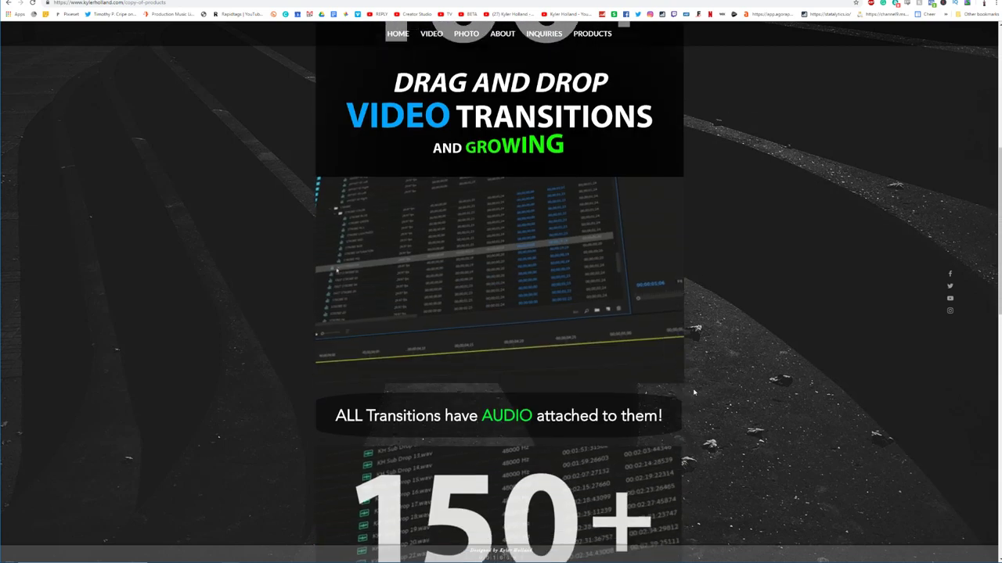
pyautogui.scroll(-2, 531, 415)
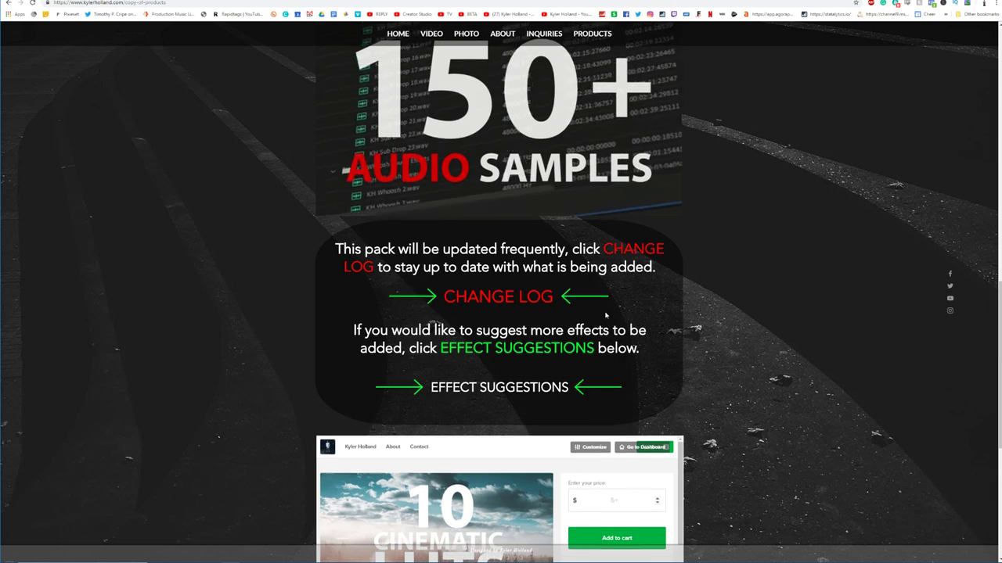
pyautogui.scroll(3, 605, 315)
pyautogui.scroll(3, 605, 315)
pyautogui.scroll(-4, 562, 310)
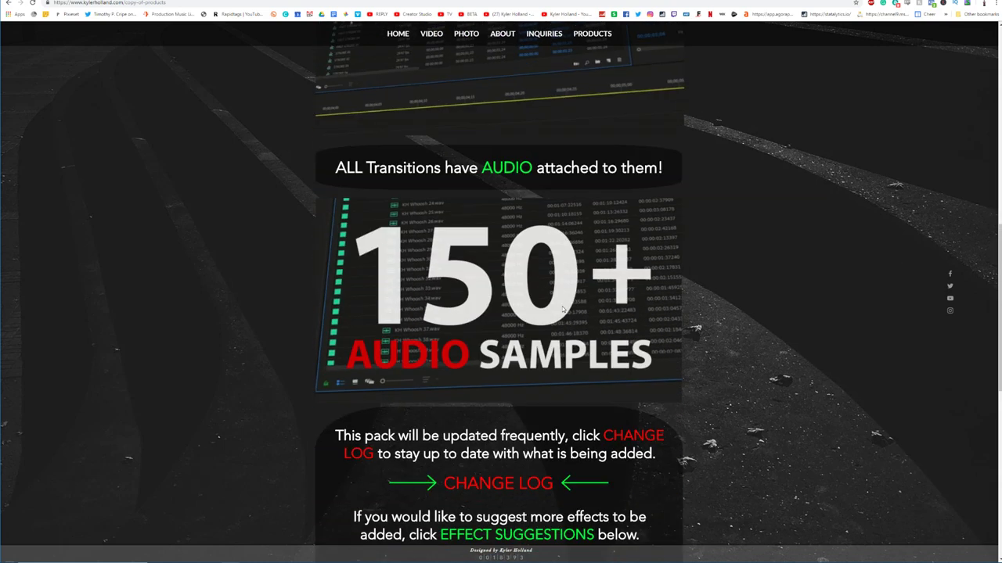
pyautogui.scroll(-5, 562, 309)
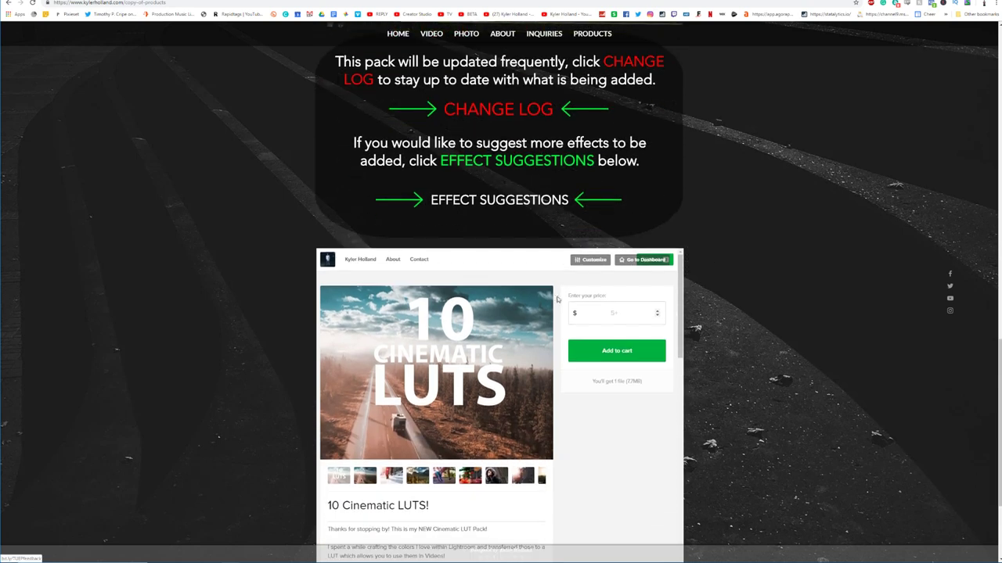
pyautogui.scroll(1, 550, 272)
pyautogui.scroll(2, 550, 271)
pyautogui.scroll(2, 550, 274)
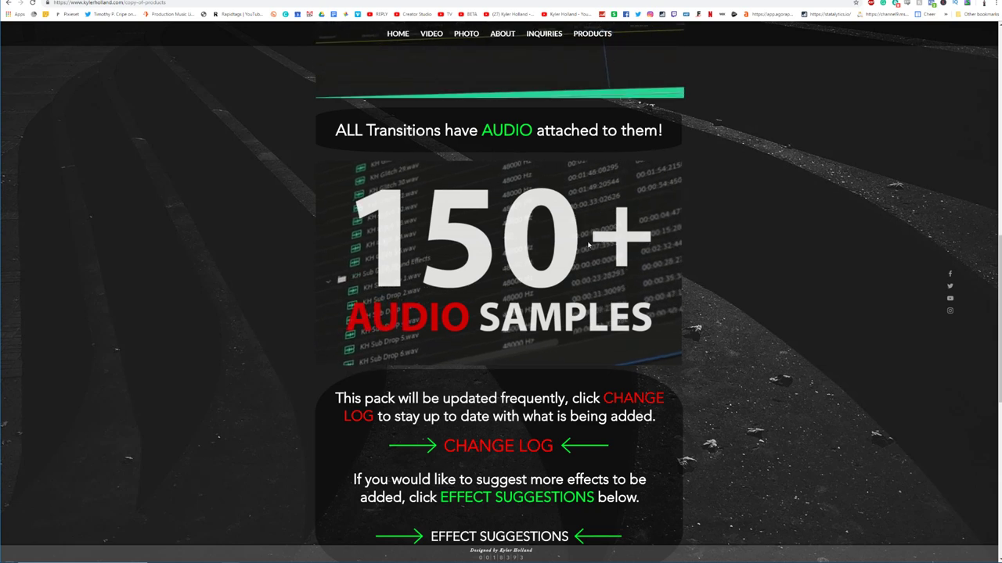
pyautogui.scroll(3, 470, 274)
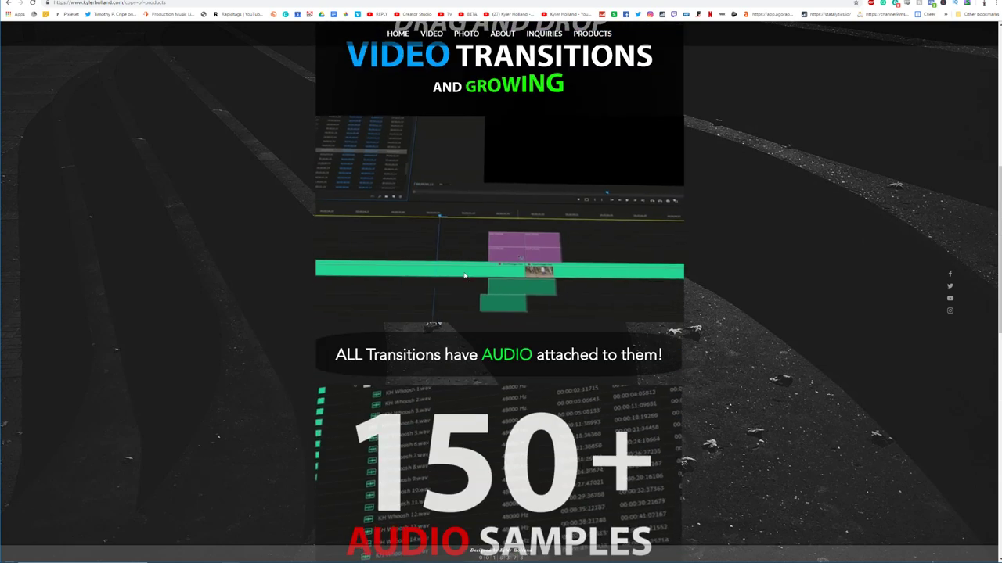